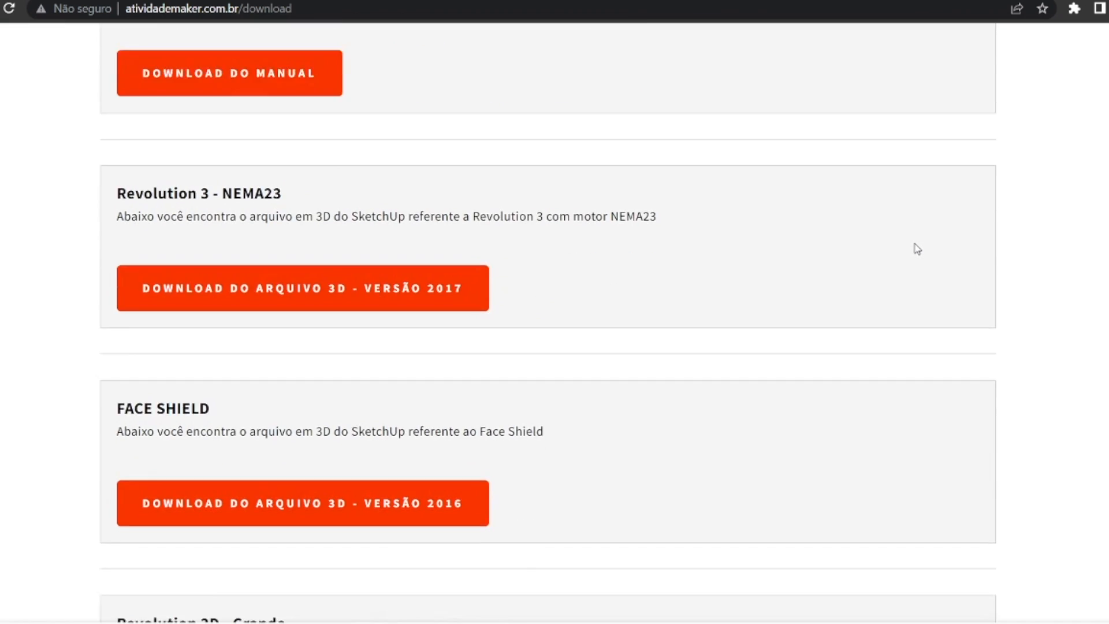
Examine the download page's sections, including the GRBL e-book, CH340/CH341 drivers, SketchUp Make 2017 and the SketchUcam plug-in.
{"action": "scroll", "coordinate": [857, 260], "scroll_direction": "down", "scroll_amount": 7}
{"action": "scroll", "coordinate": [857, 262], "scroll_direction": "down", "scroll_amount": 20}
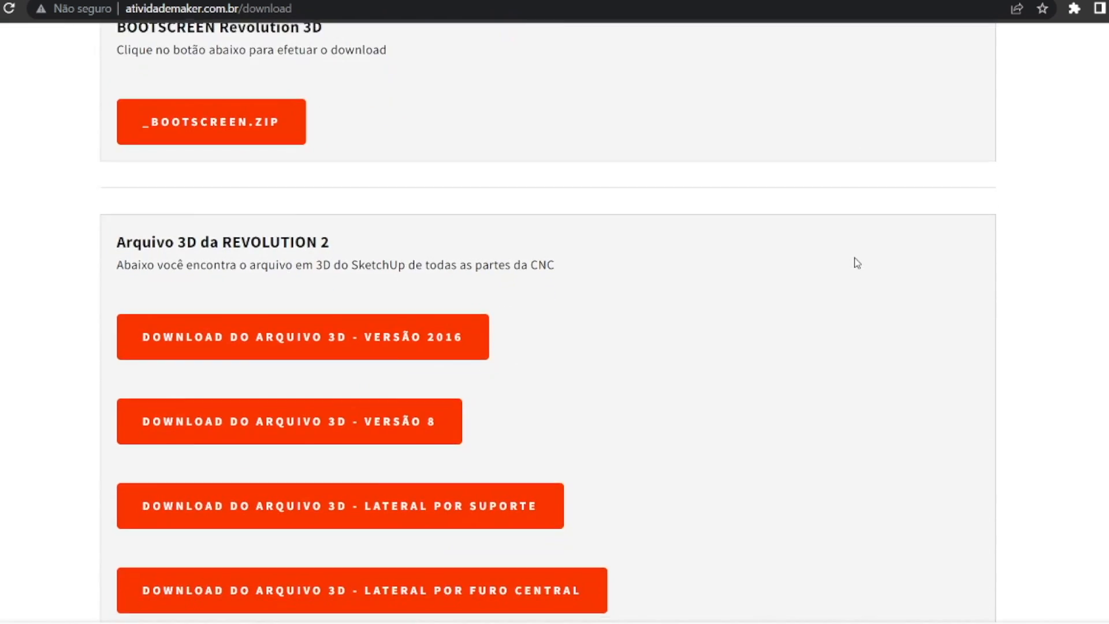
{"action": "scroll", "coordinate": [857, 262], "scroll_direction": "up", "scroll_amount": 10}
{"action": "scroll", "coordinate": [857, 262], "scroll_direction": "up", "scroll_amount": 8}
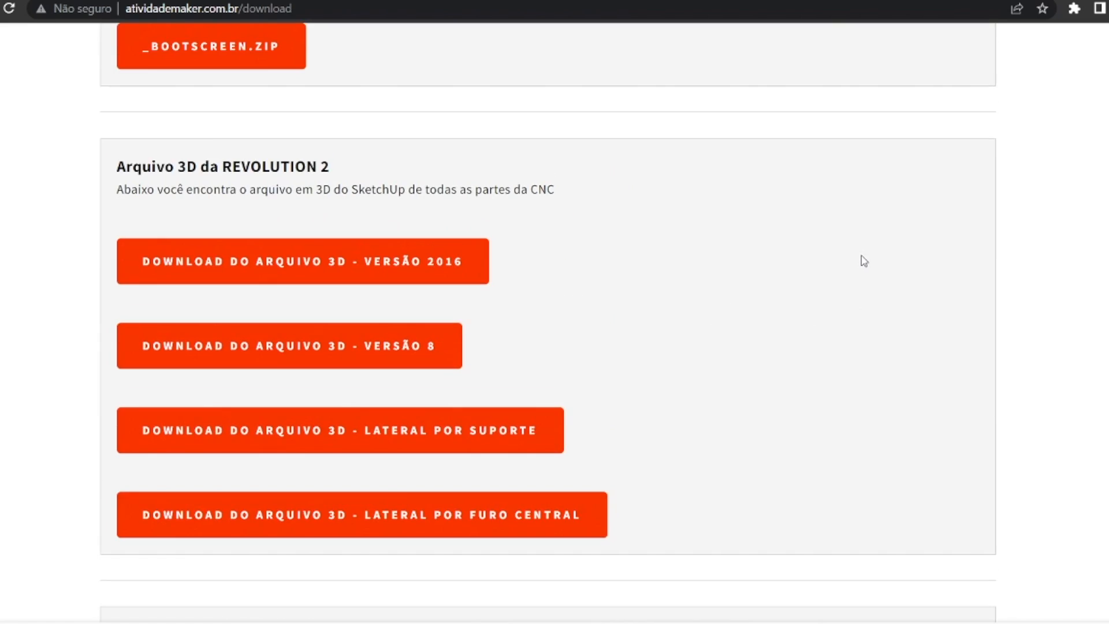
{"action": "scroll", "coordinate": [861, 258], "scroll_direction": "down", "scroll_amount": 16}
{"action": "scroll", "coordinate": [864, 261], "scroll_direction": "down", "scroll_amount": 4}
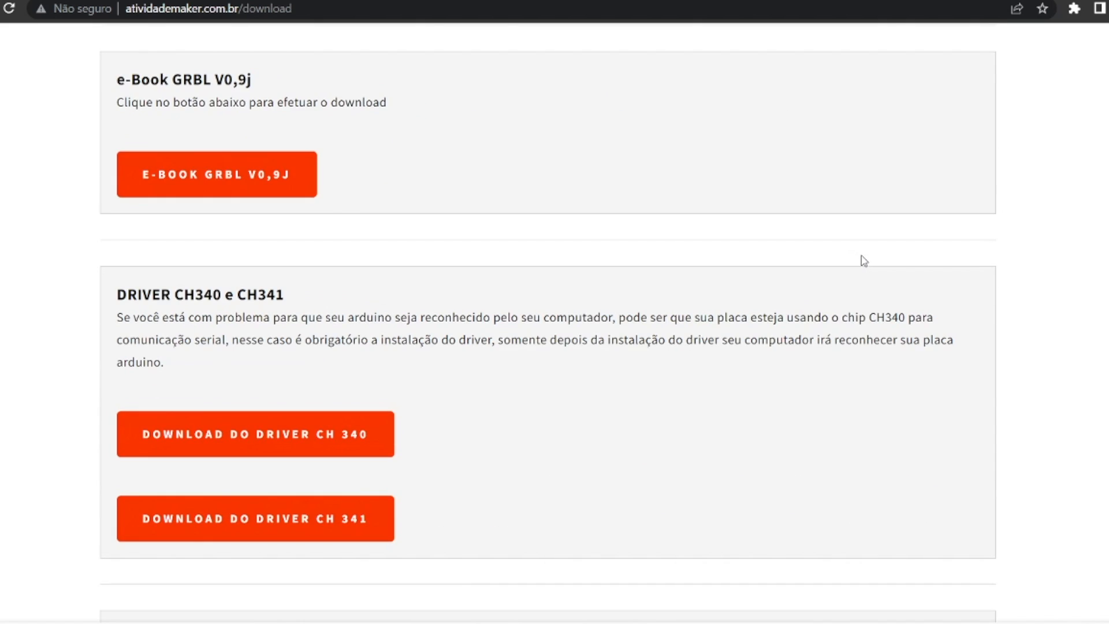
{"action": "scroll", "coordinate": [864, 261], "scroll_direction": "down", "scroll_amount": 11}
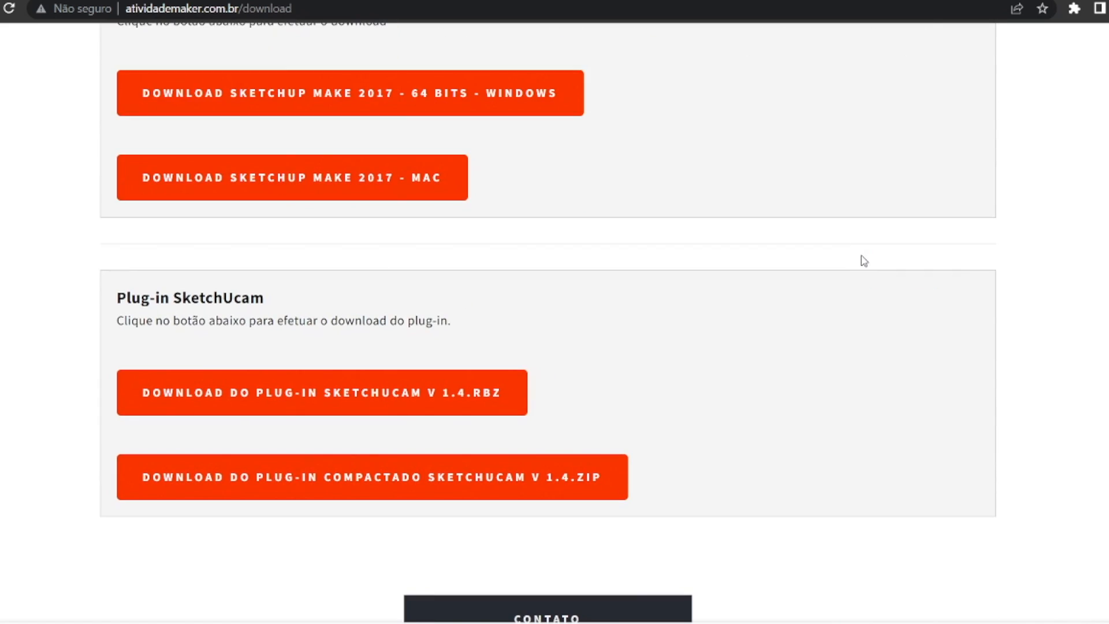
{"action": "scroll", "coordinate": [864, 261], "scroll_direction": "down", "scroll_amount": 4}
{"action": "scroll", "coordinate": [864, 261], "scroll_direction": "up", "scroll_amount": 7}
{"action": "scroll", "coordinate": [864, 261], "scroll_direction": "down", "scroll_amount": 1}
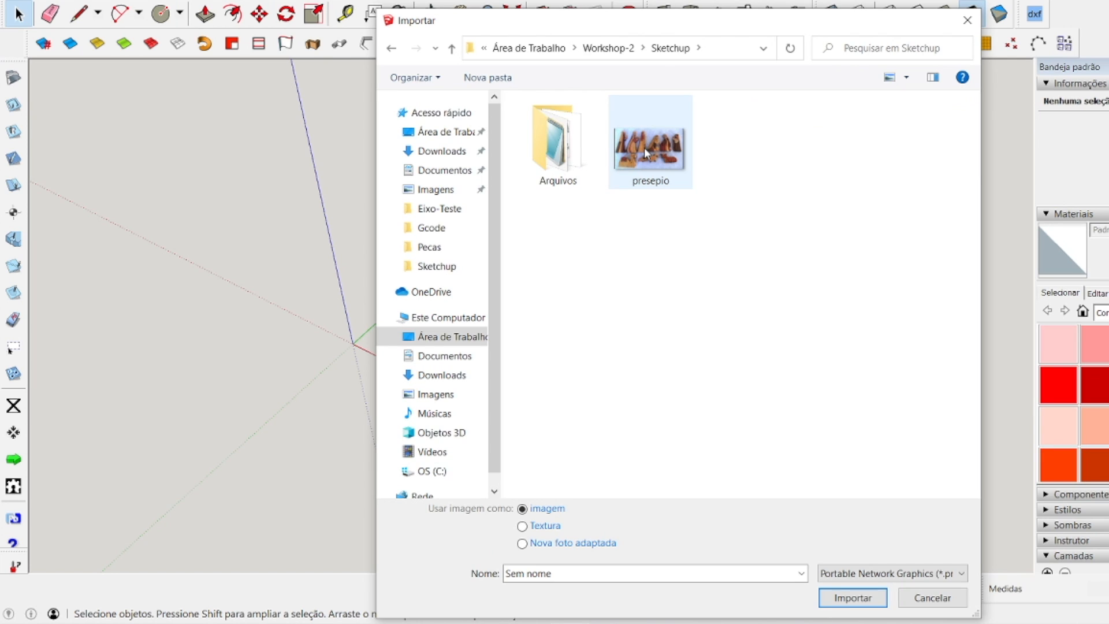
In SketchUp, import the wooden nativity figures image and place it flat with one corner near the origin, scaling it freehand.
{"action": "double_click", "coordinate": [644, 147]}
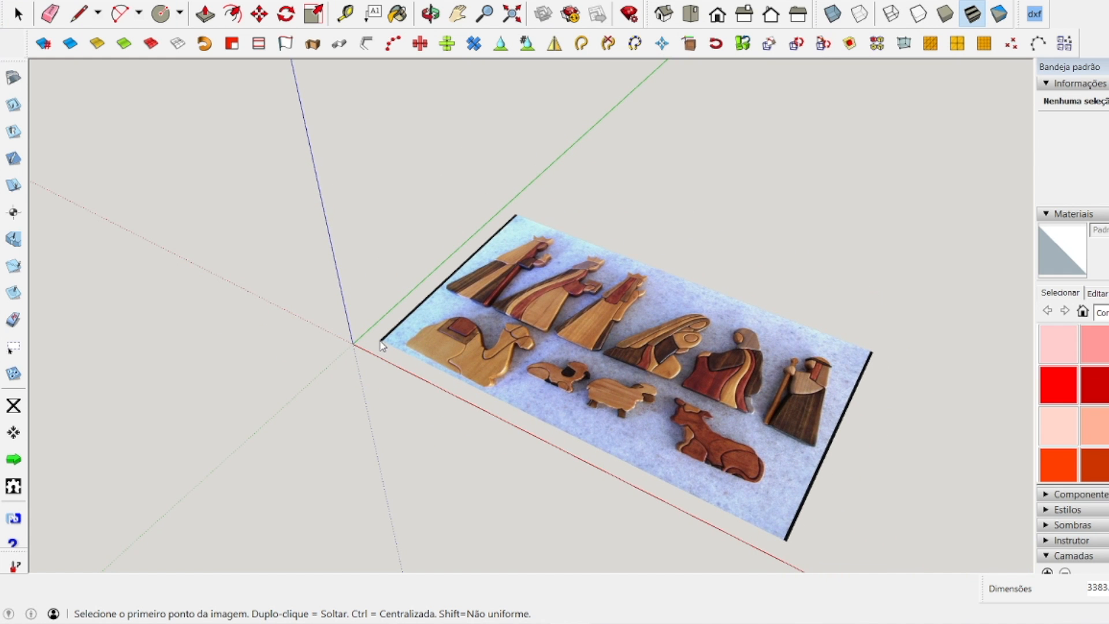
{"action": "left_click", "coordinate": [381, 344]}
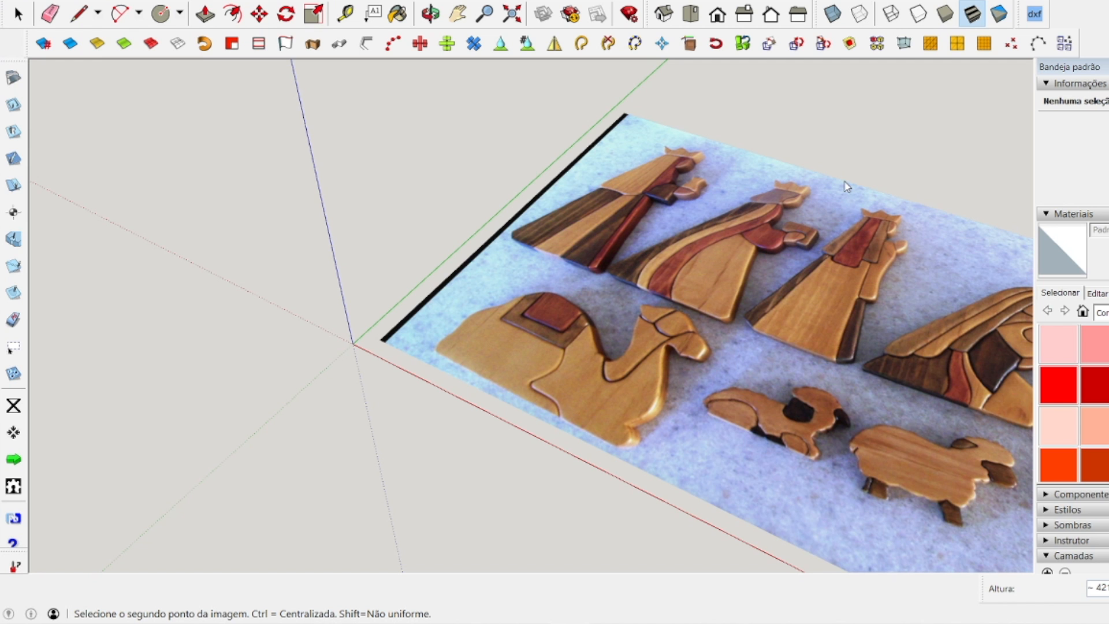
{"action": "left_click", "coordinate": [781, 199]}
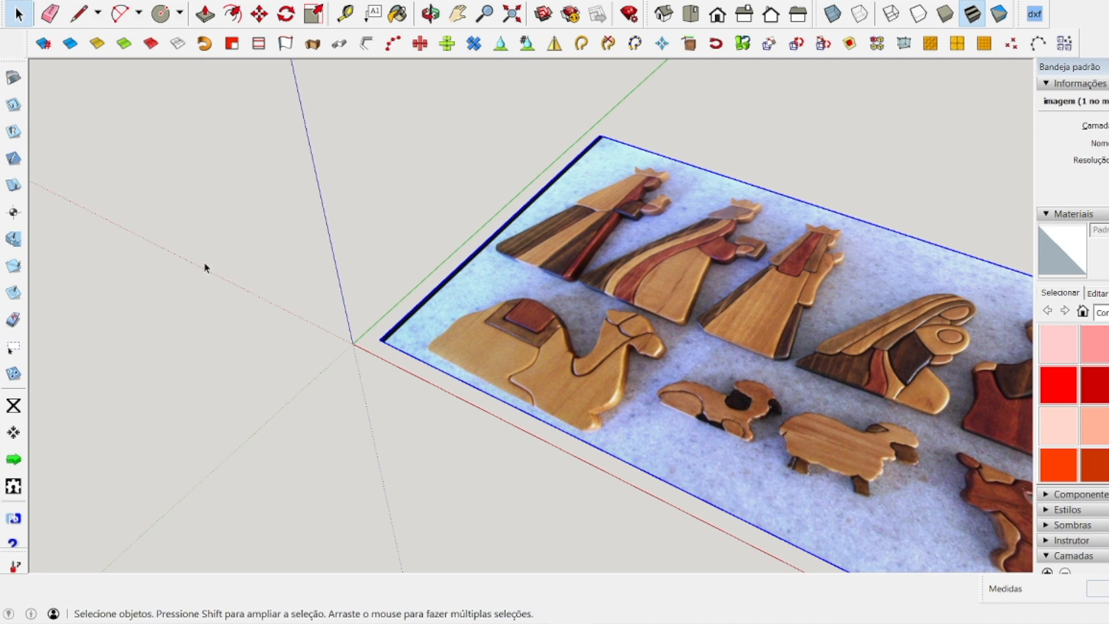
Deselect the imported image and switch the camera to the top view of the model.
{"action": "scroll", "coordinate": [228, 289], "scroll_direction": "down", "scroll_amount": 5}
{"action": "left_click", "coordinate": [681, 190]}
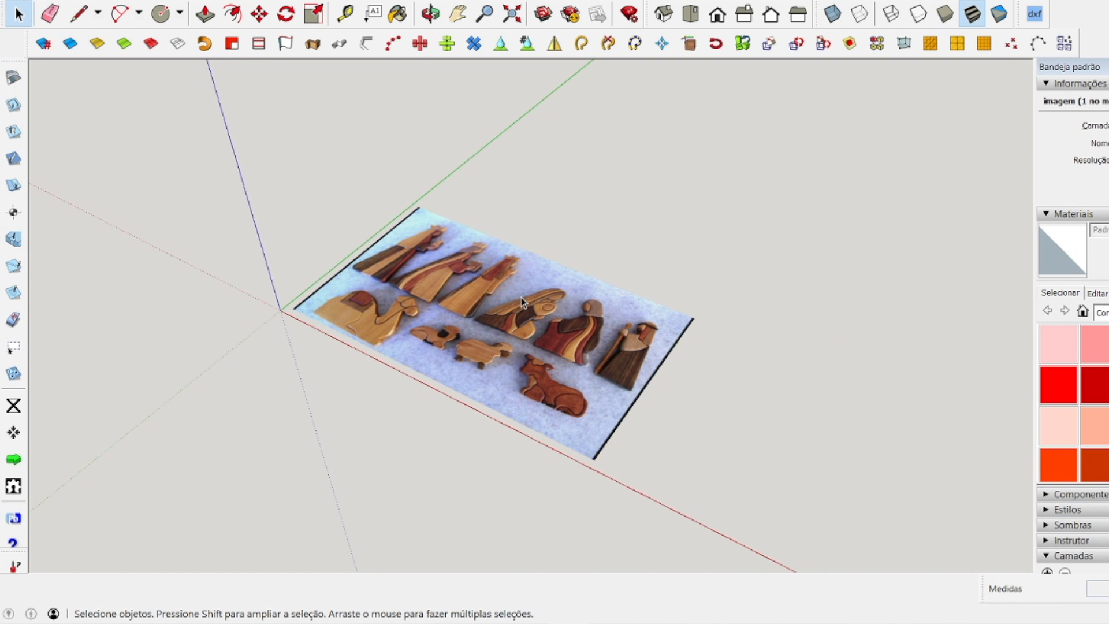
{"action": "left_click", "coordinate": [692, 15]}
{"action": "scroll", "coordinate": [396, 287], "scroll_direction": "up", "scroll_amount": 10}
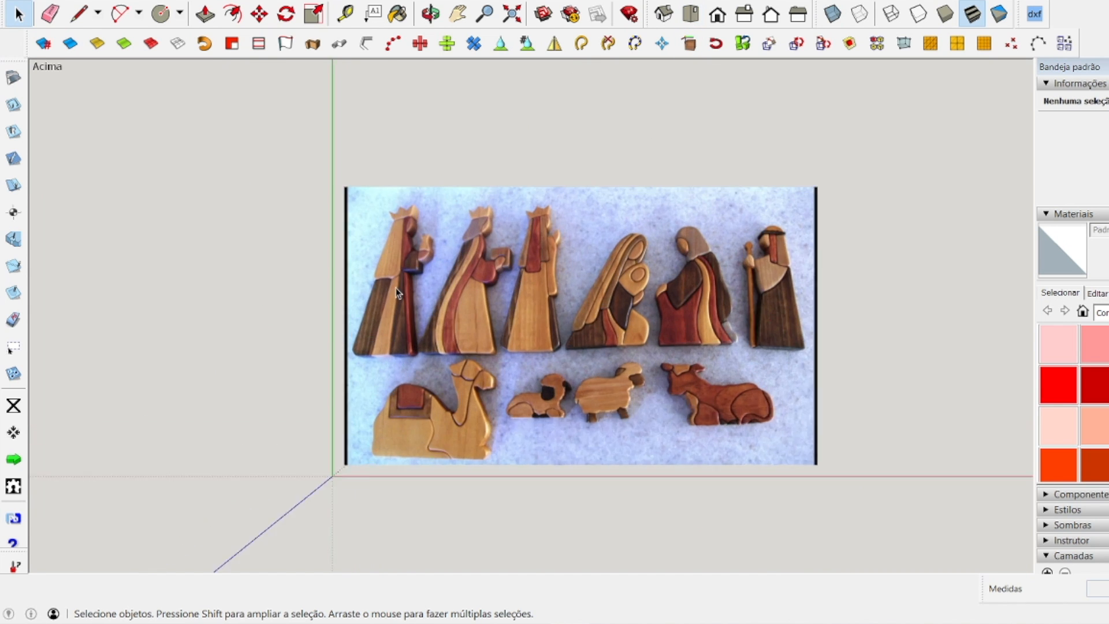
{"action": "scroll", "coordinate": [494, 221], "scroll_direction": "down", "scroll_amount": 3}
{"action": "scroll", "coordinate": [487, 223], "scroll_direction": "up", "scroll_amount": 3}
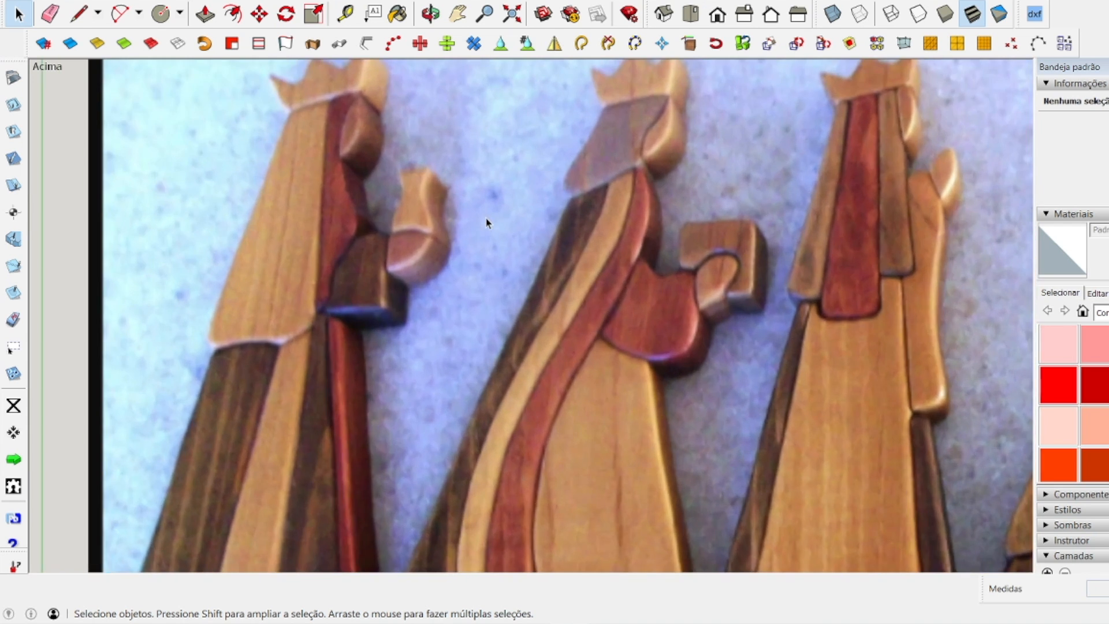
{"action": "scroll", "coordinate": [487, 223], "scroll_direction": "down", "scroll_amount": 4}
{"action": "scroll", "coordinate": [487, 223], "scroll_direction": "up", "scroll_amount": 1}
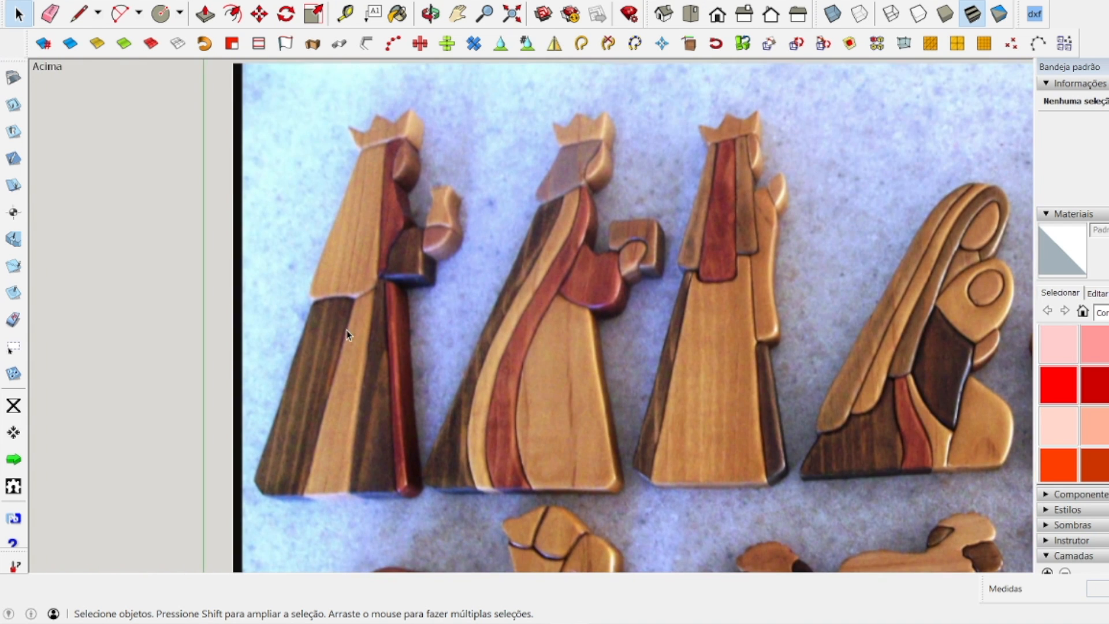
{"action": "scroll", "coordinate": [321, 330], "scroll_direction": "down", "scroll_amount": 4}
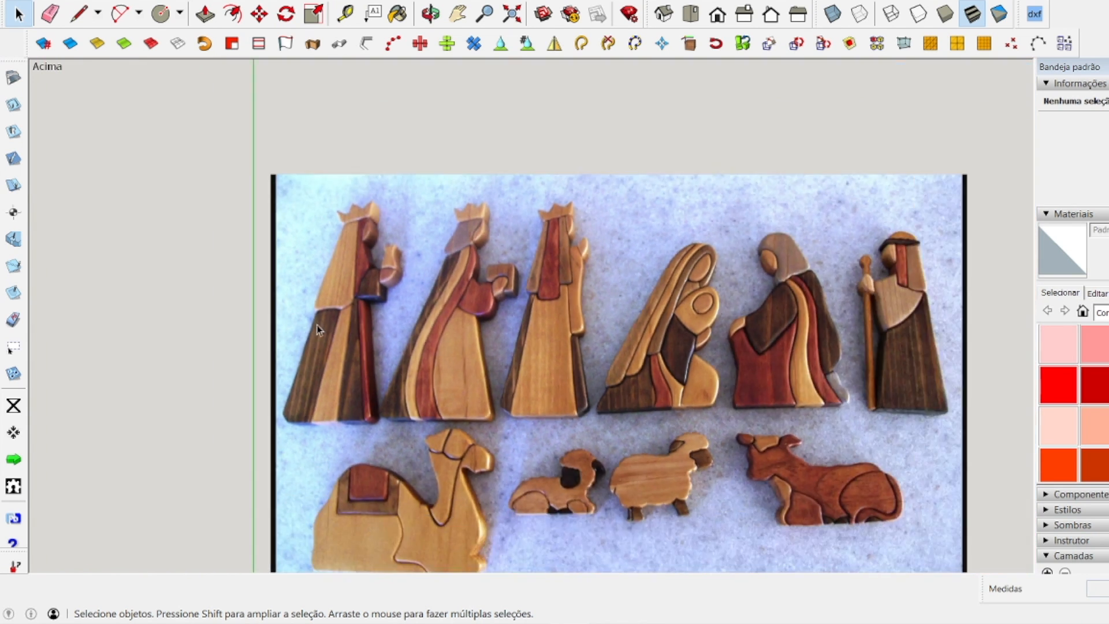
{"action": "scroll", "coordinate": [317, 342], "scroll_direction": "up", "scroll_amount": 2}
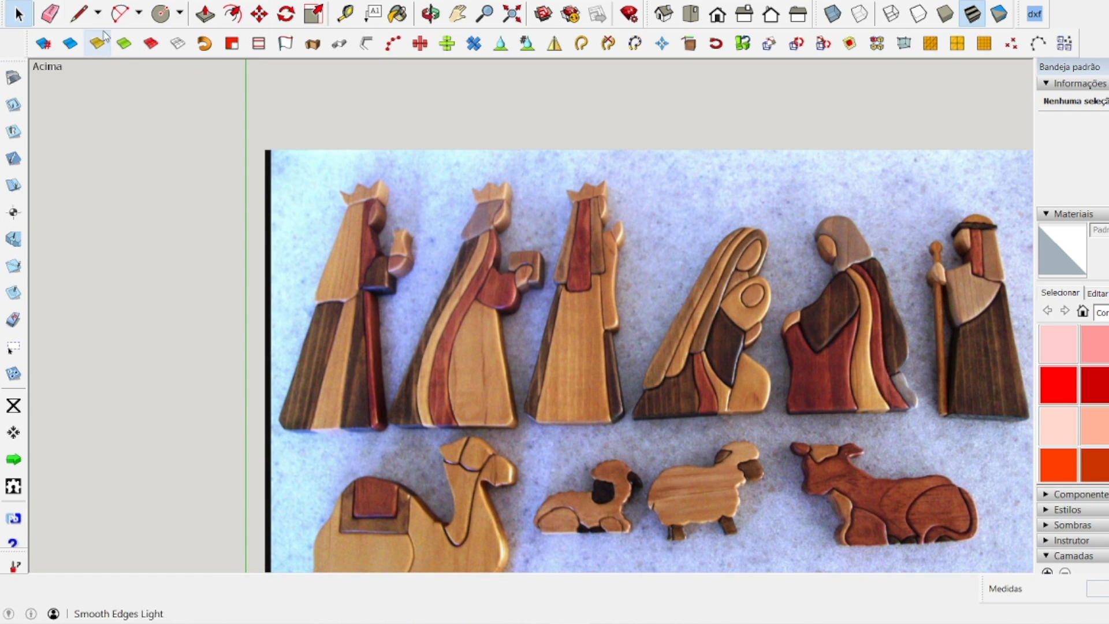
Draw three connected straight test lines over the robe of the first king with the Line tool.
{"action": "left_click", "coordinate": [79, 14]}
{"action": "left_click", "coordinate": [351, 283]}
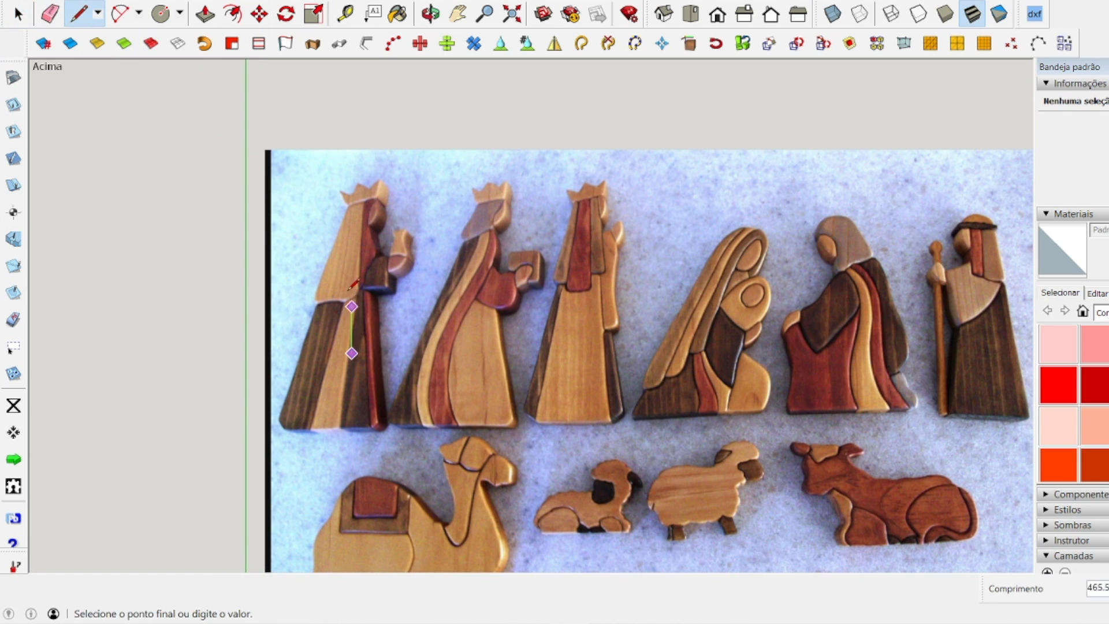
{"action": "left_click", "coordinate": [379, 371]}
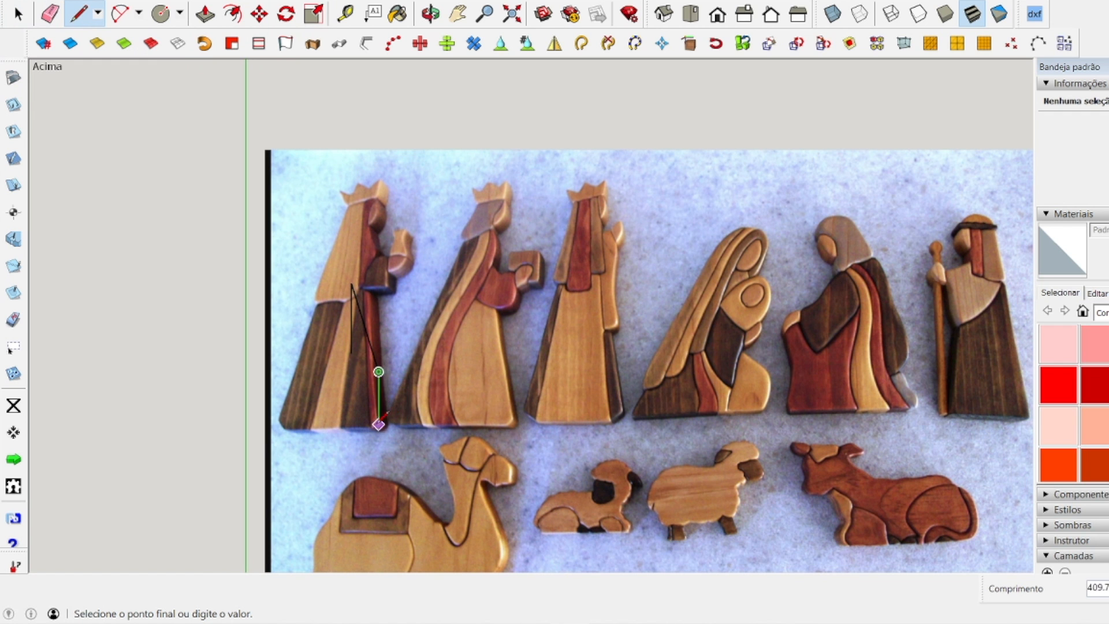
{"action": "double_click", "coordinate": [340, 407]}
{"action": "key", "text": "space"}
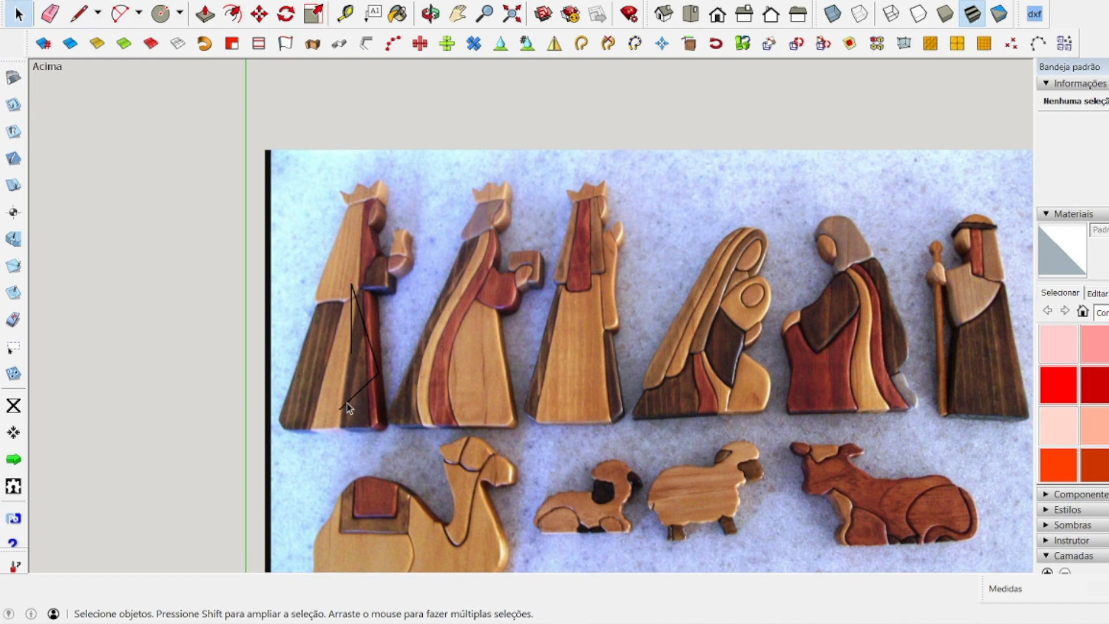
{"action": "scroll", "coordinate": [346, 398], "scroll_direction": "up", "scroll_amount": 2}
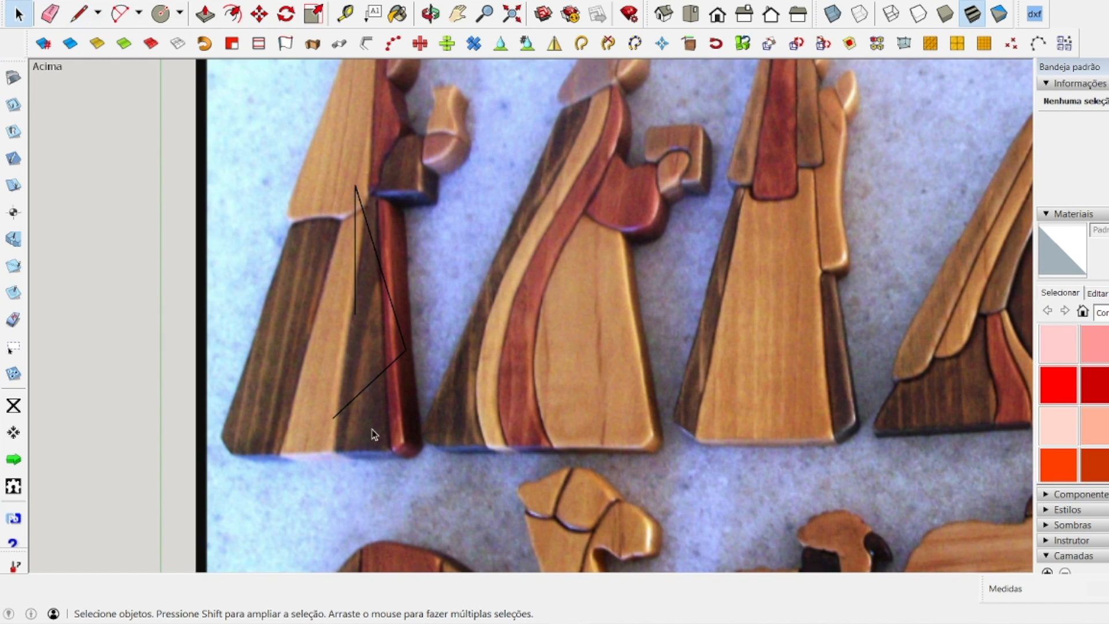
{"action": "scroll", "coordinate": [355, 332], "scroll_direction": "down", "scroll_amount": 4}
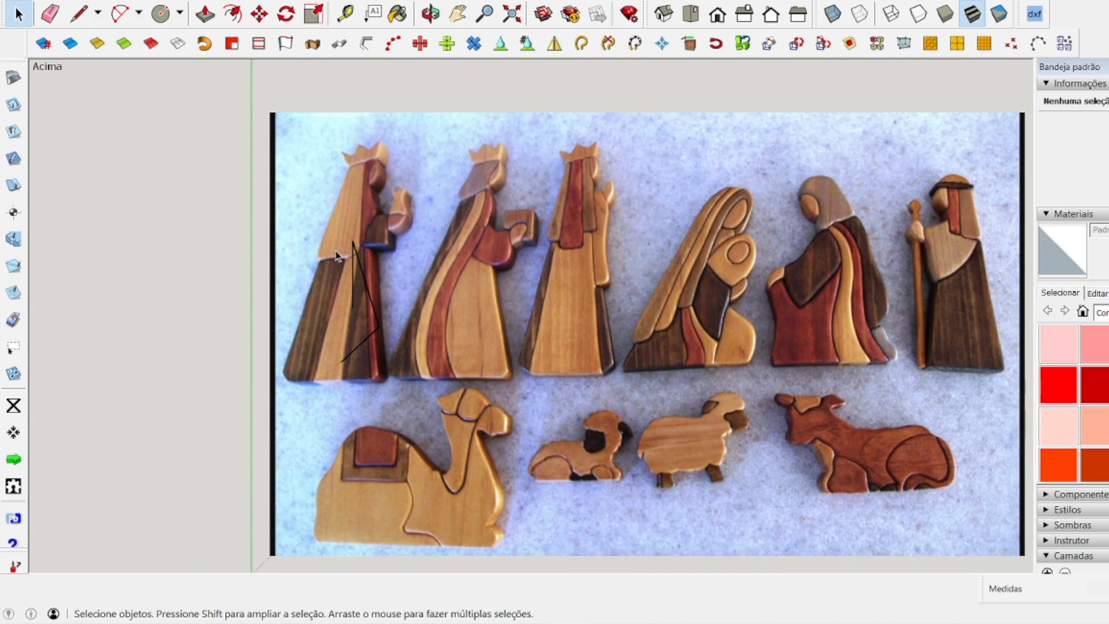
Select the three test lines over the first king's robe and delete them.
{"action": "left_click_drag", "start_coordinate": [293, 219], "coordinate": [434, 375]}
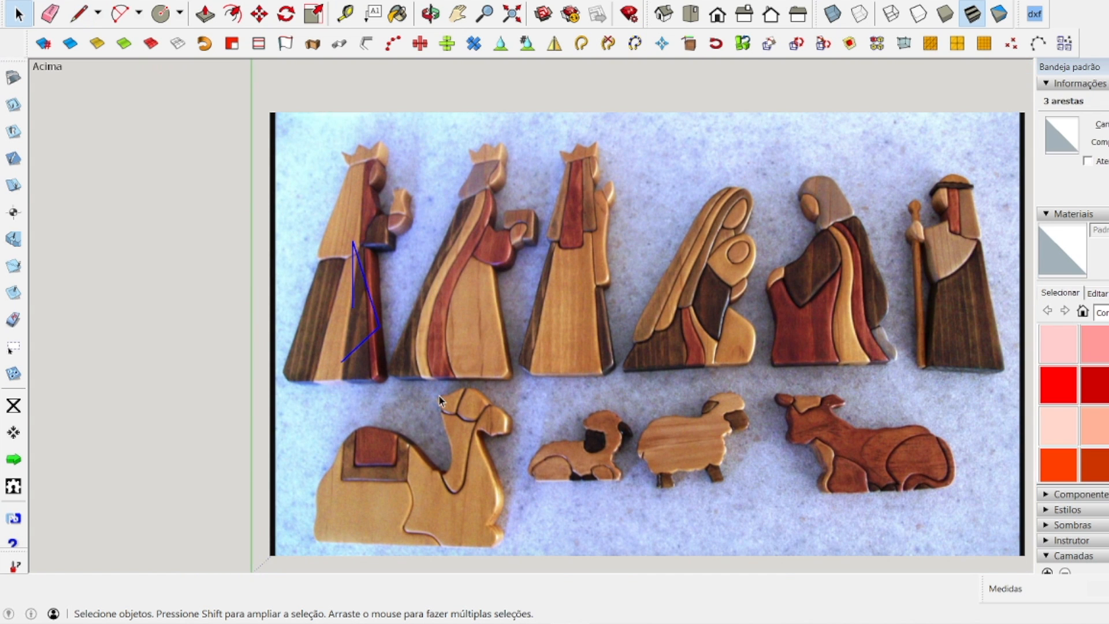
{"action": "left_click", "coordinate": [246, 278]}
{"action": "scroll", "coordinate": [214, 193], "scroll_direction": "down", "scroll_amount": 1}
{"action": "left_click", "coordinate": [614, 311]}
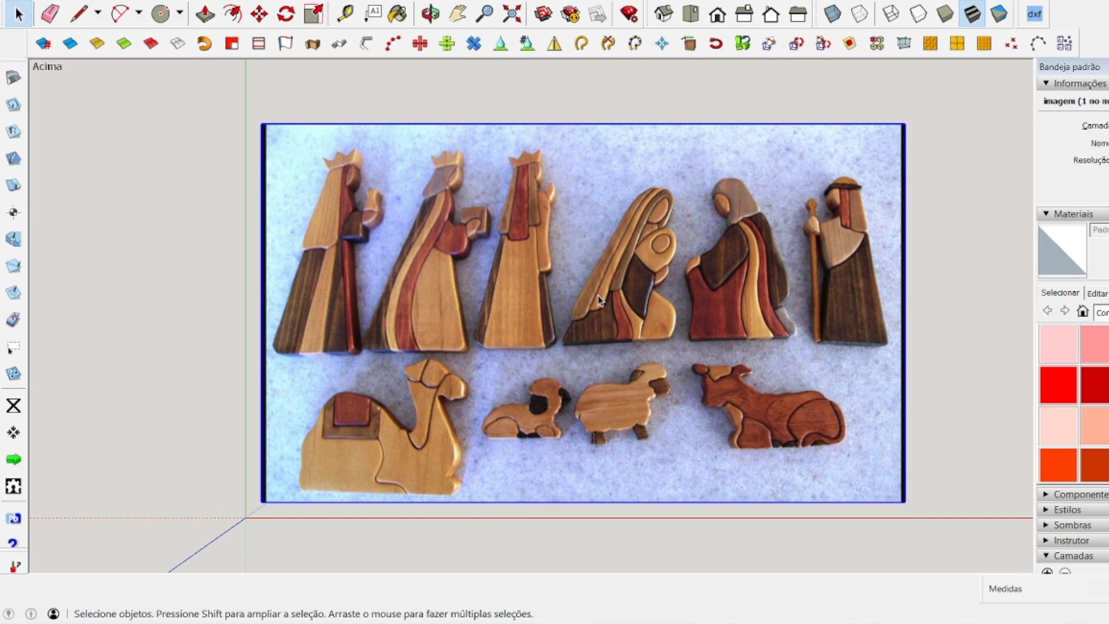
{"action": "left_click", "coordinate": [116, 202]}
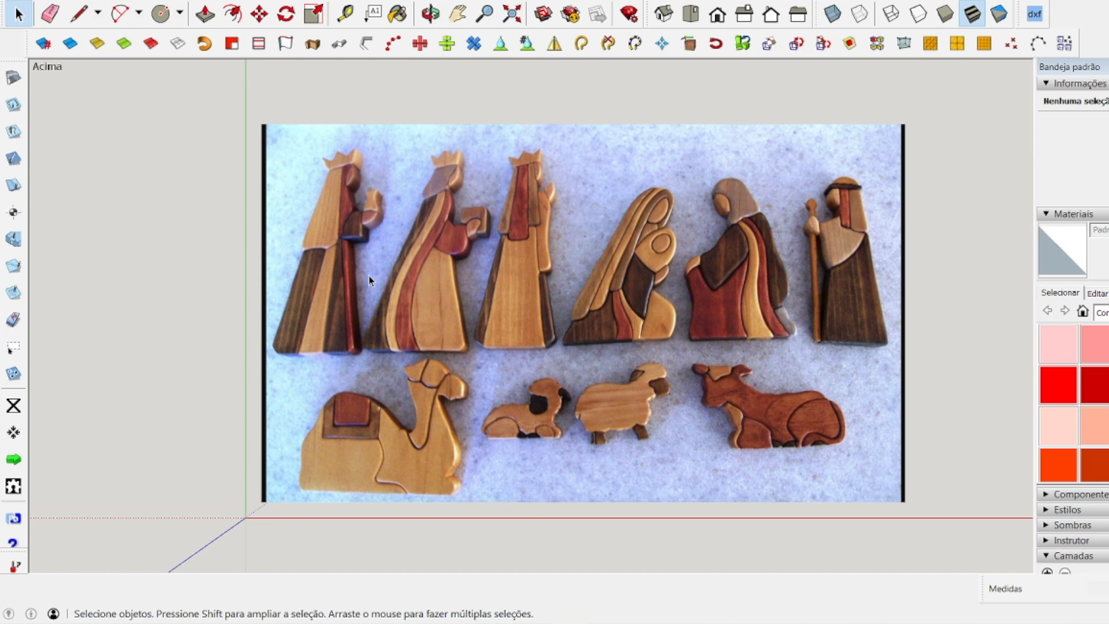
{"action": "left_click", "coordinate": [355, 234]}
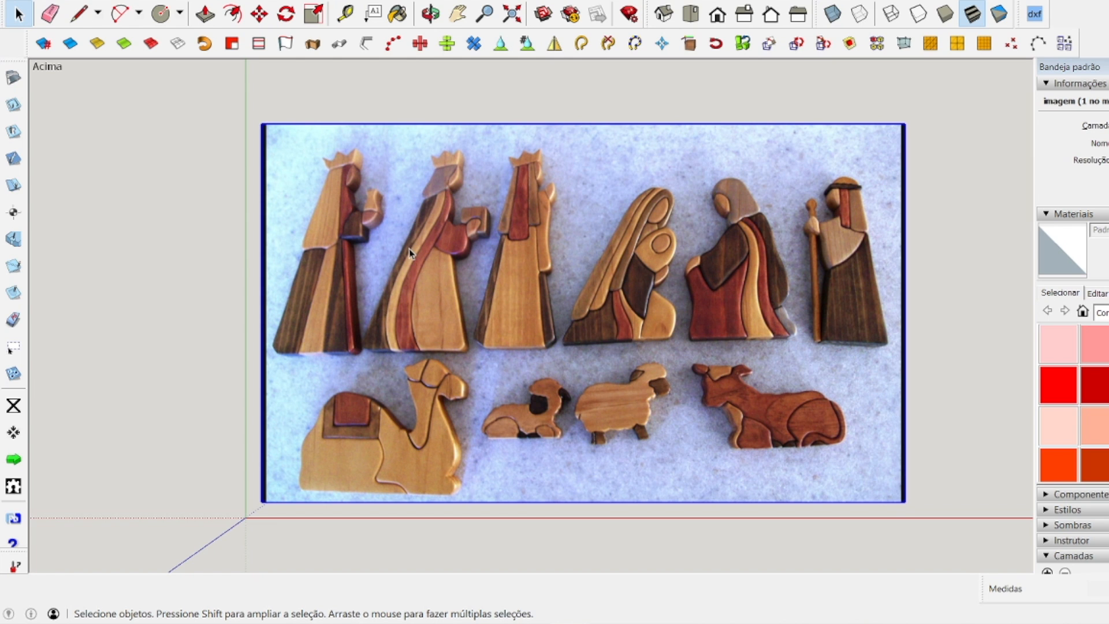
{"action": "left_click", "coordinate": [283, 115]}
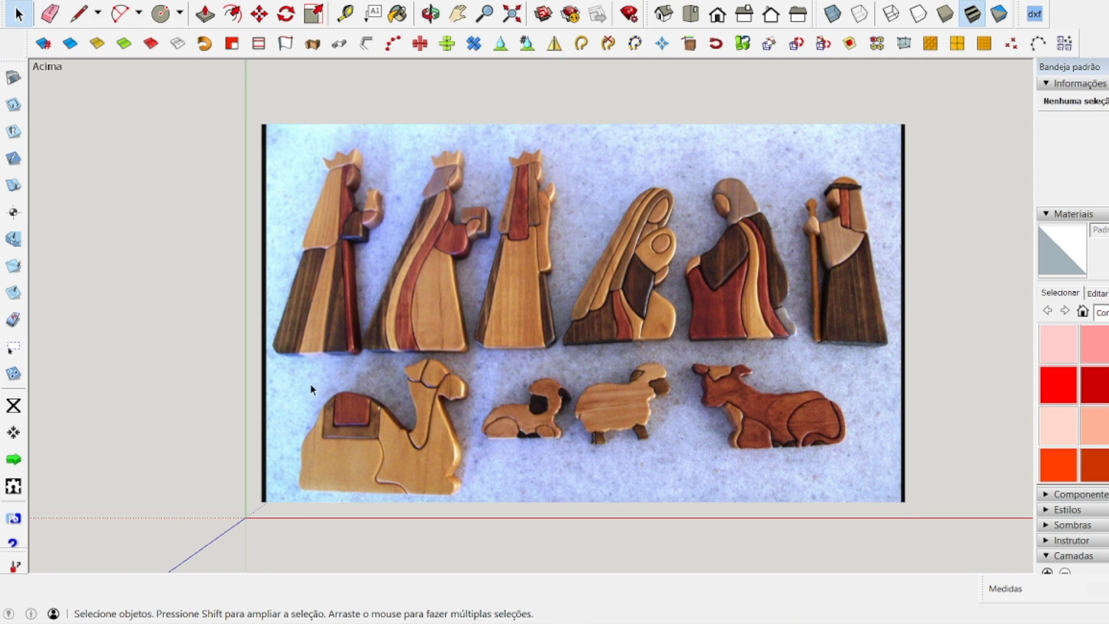
{"action": "scroll", "coordinate": [283, 364], "scroll_direction": "up", "scroll_amount": 6}
{"action": "scroll", "coordinate": [294, 341], "scroll_direction": "down", "scroll_amount": 4}
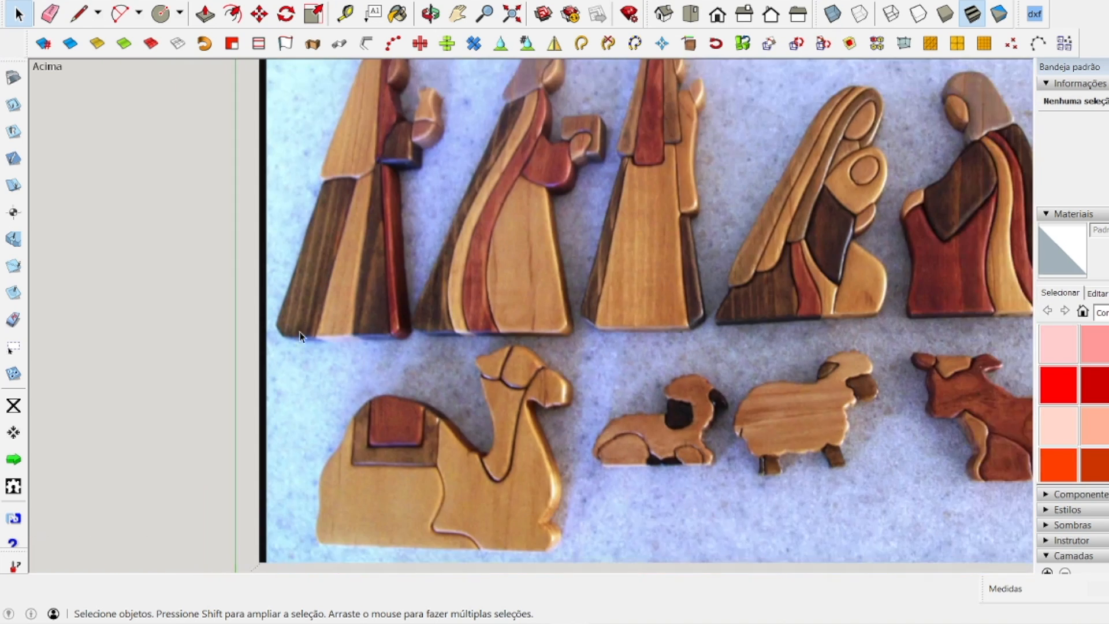
{"action": "scroll", "coordinate": [360, 252], "scroll_direction": "down", "scroll_amount": 2}
{"action": "scroll", "coordinate": [501, 170], "scroll_direction": "up", "scroll_amount": 6}
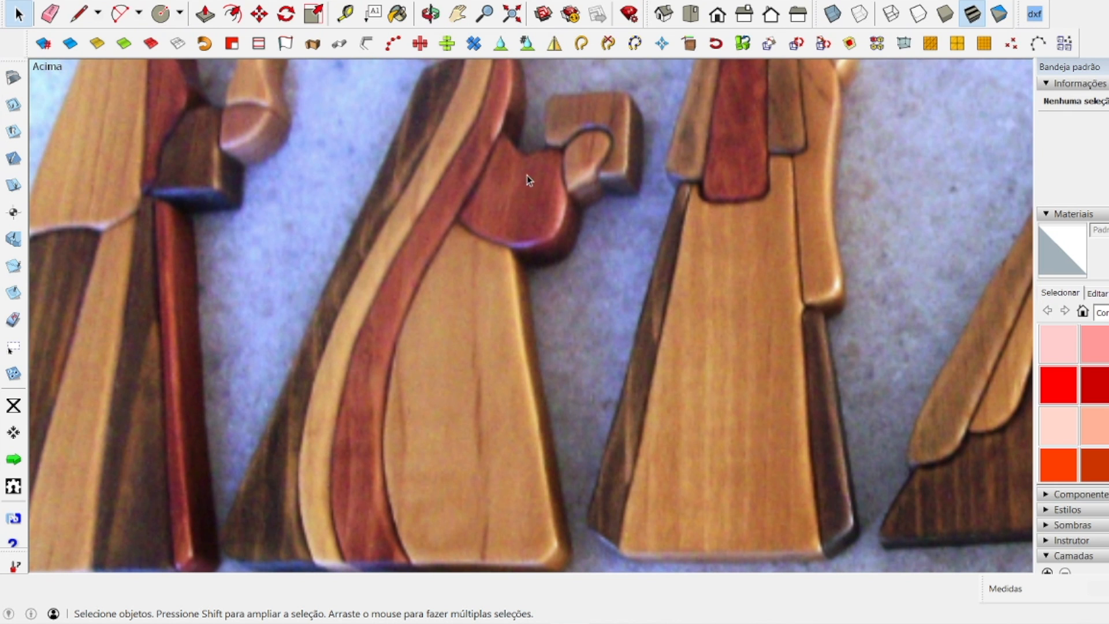
Trace the lower edge of the second king's red sleeve with a degree 3 Bezier Curve starting at the robe's red stripe.
{"action": "left_click", "coordinate": [193, 1]}
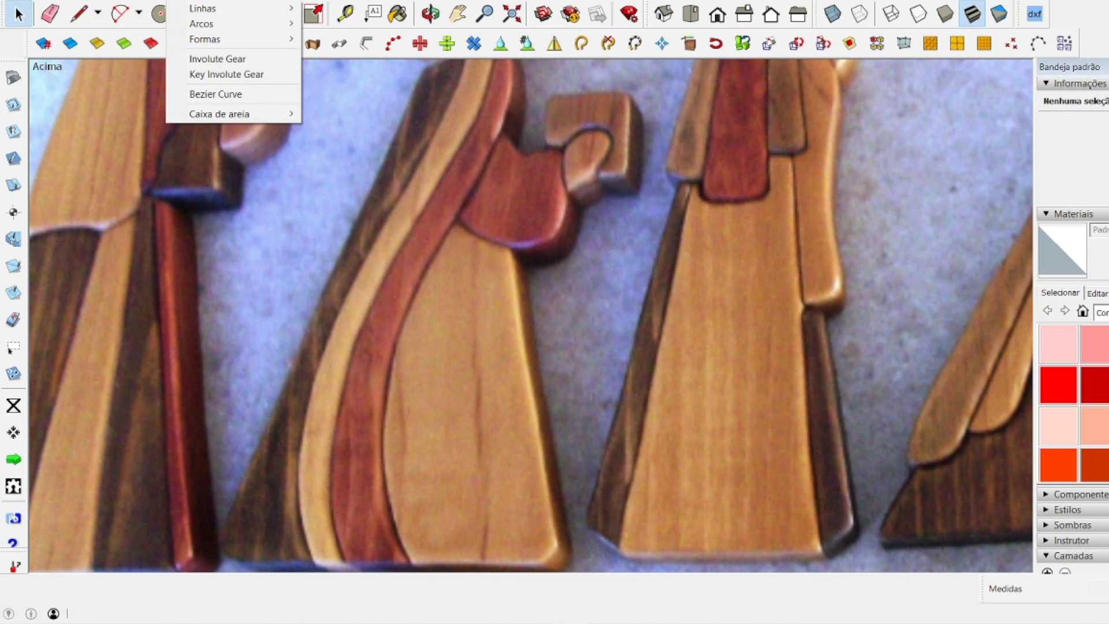
{"action": "left_click", "coordinate": [227, 96]}
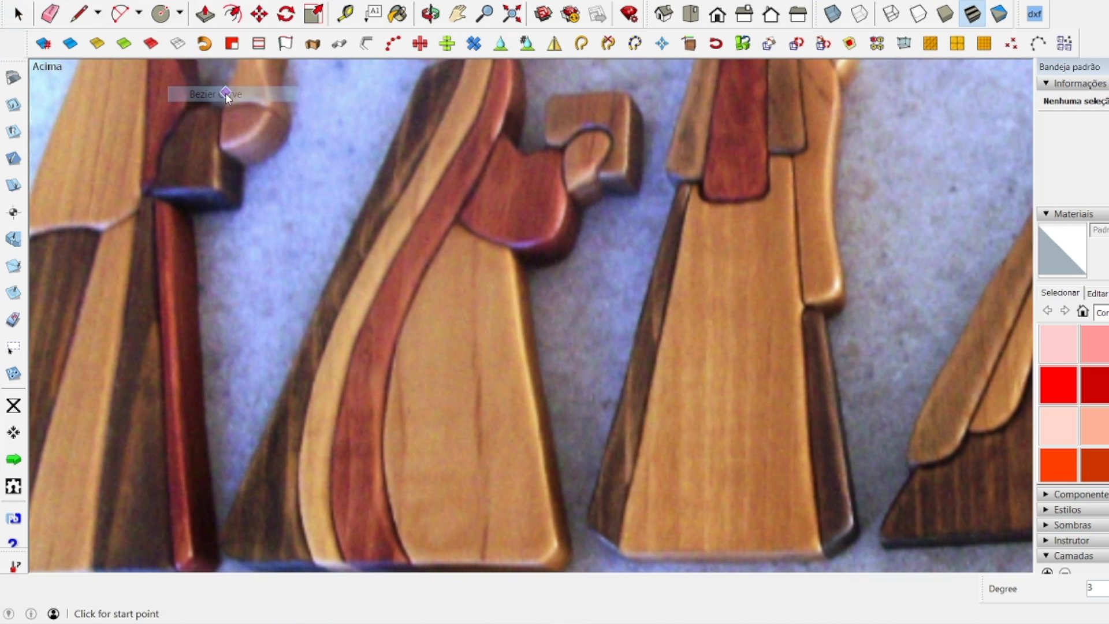
{"action": "scroll", "coordinate": [396, 136], "scroll_direction": "down", "scroll_amount": 1}
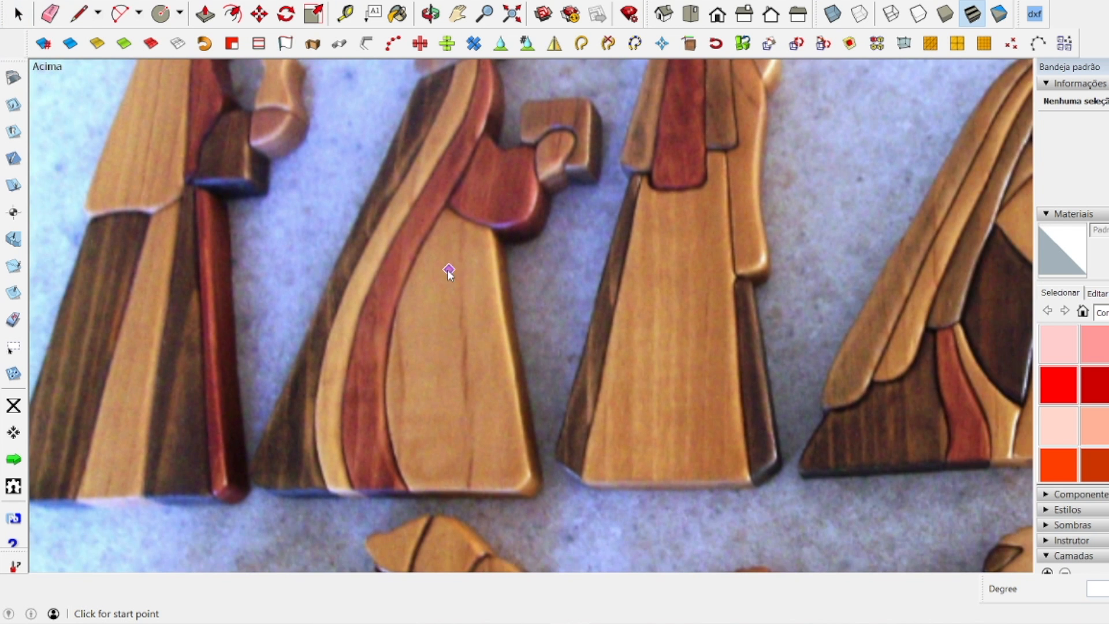
{"action": "scroll", "coordinate": [495, 149], "scroll_direction": "up", "scroll_amount": 3}
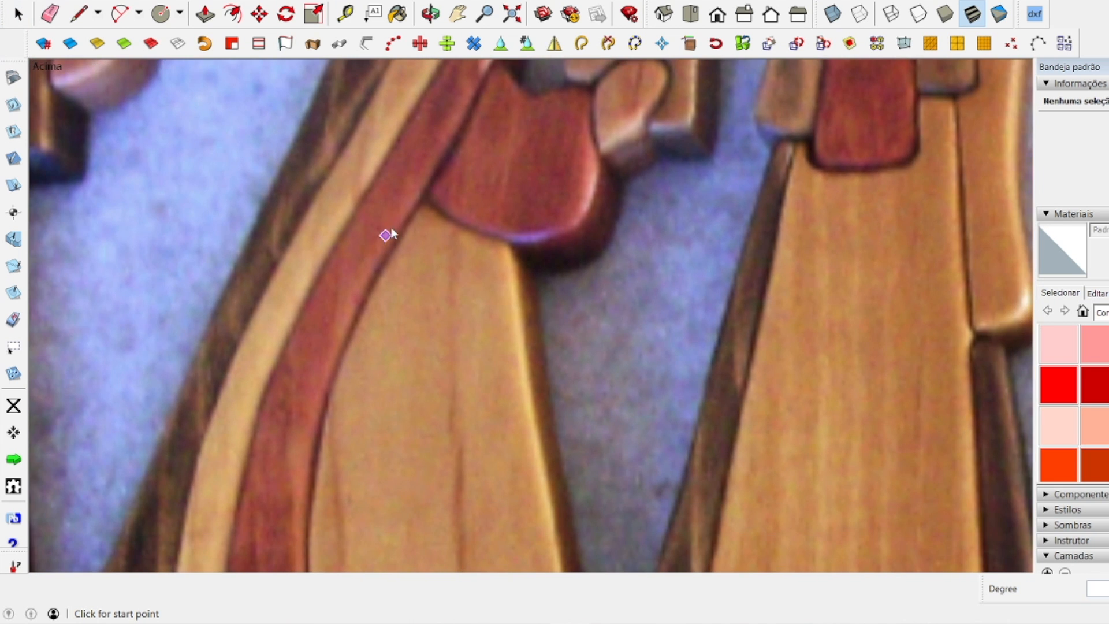
{"action": "left_click", "coordinate": [426, 195]}
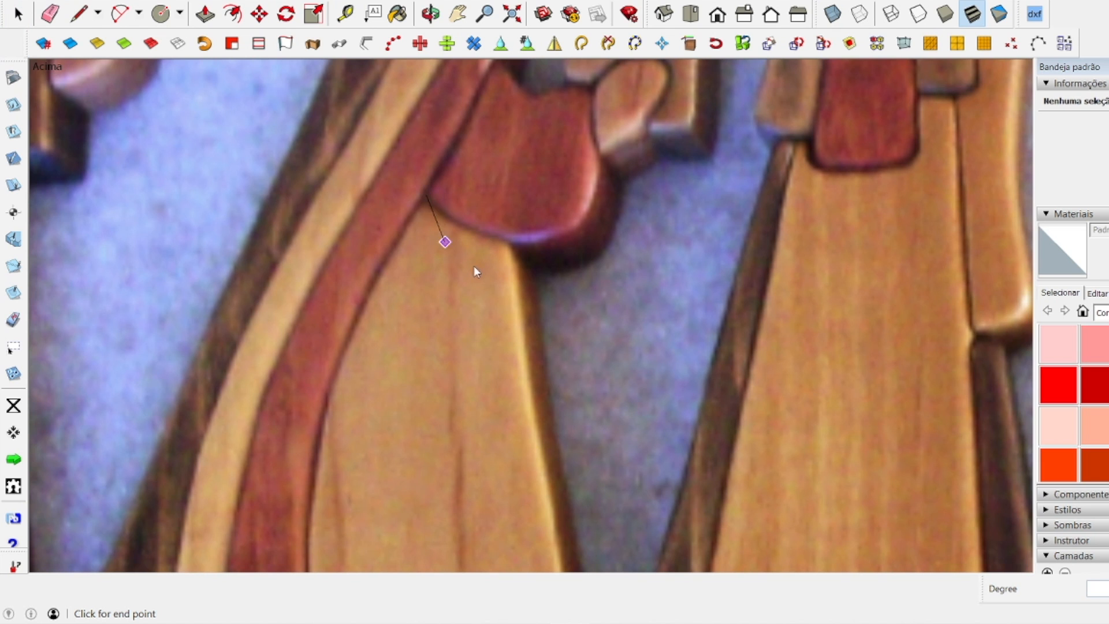
{"action": "left_click", "coordinate": [560, 230]}
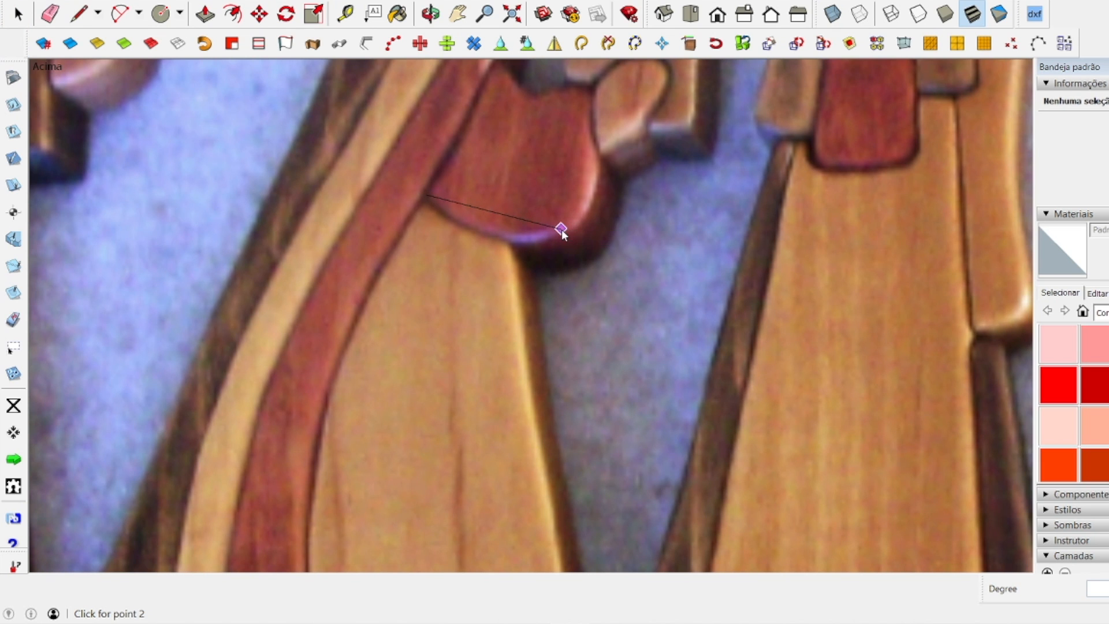
{"action": "left_click", "coordinate": [448, 244]}
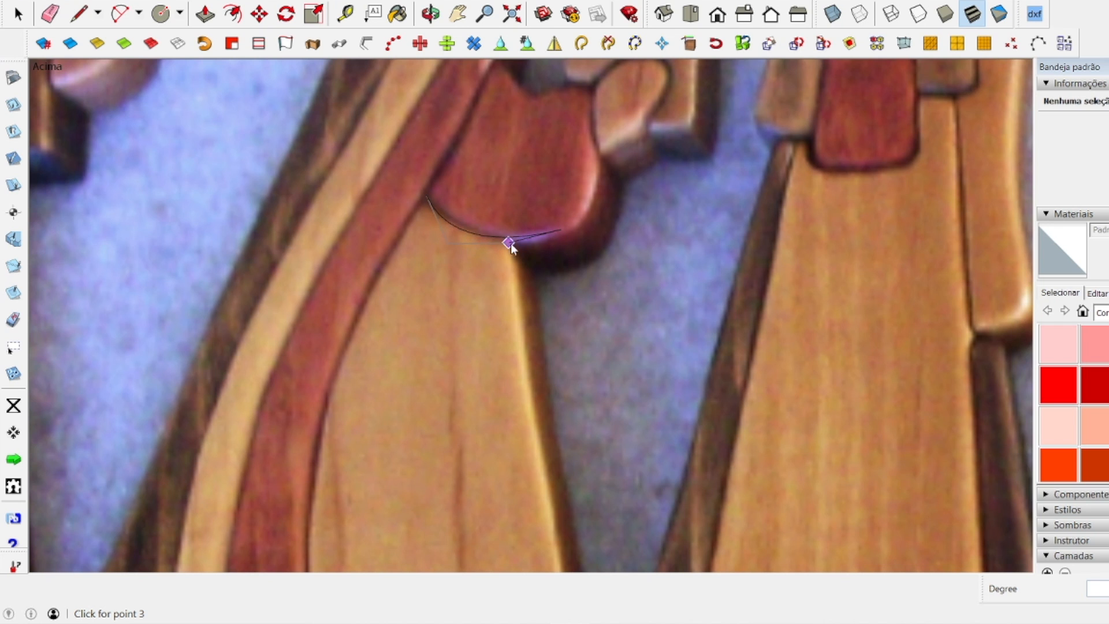
{"action": "left_click", "coordinate": [537, 247]}
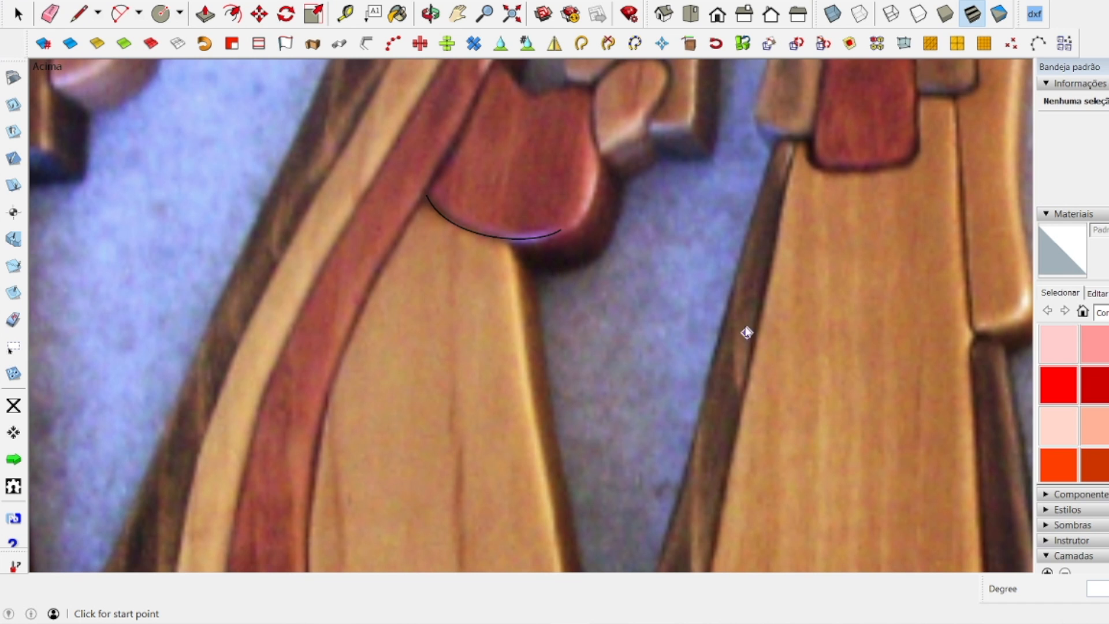
Trace the outer edge of the second king's red sleeve up to the hand with another Bezier curve, continuing the lower-edge curve.
{"action": "left_click", "coordinate": [561, 230]}
{"action": "left_click", "coordinate": [589, 143]}
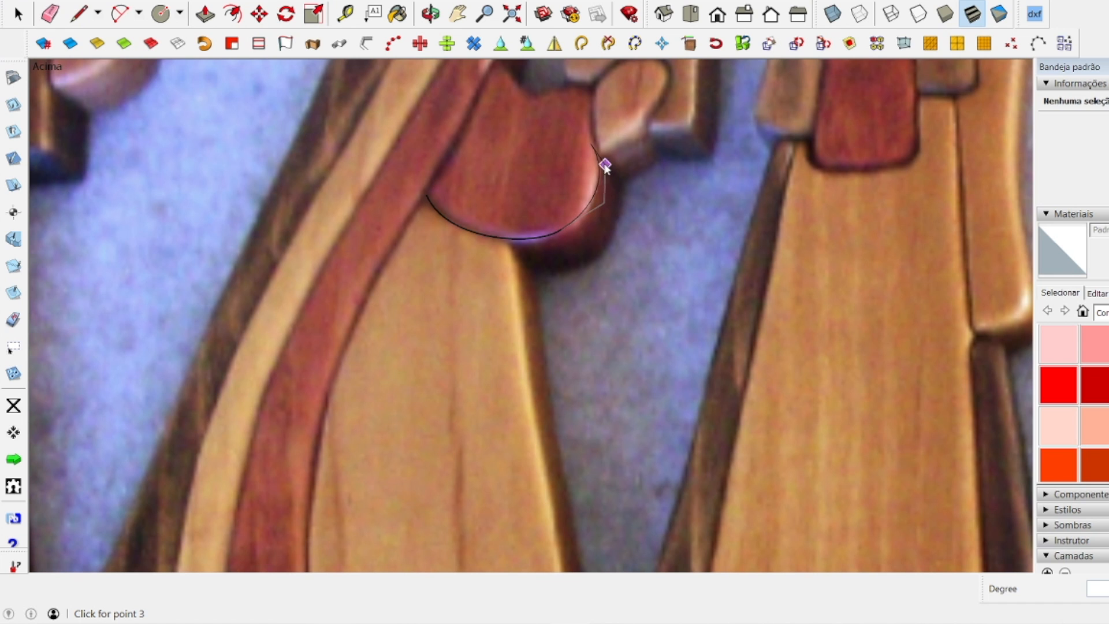
{"action": "left_click", "coordinate": [597, 158]}
{"action": "left_click", "coordinate": [597, 158]}
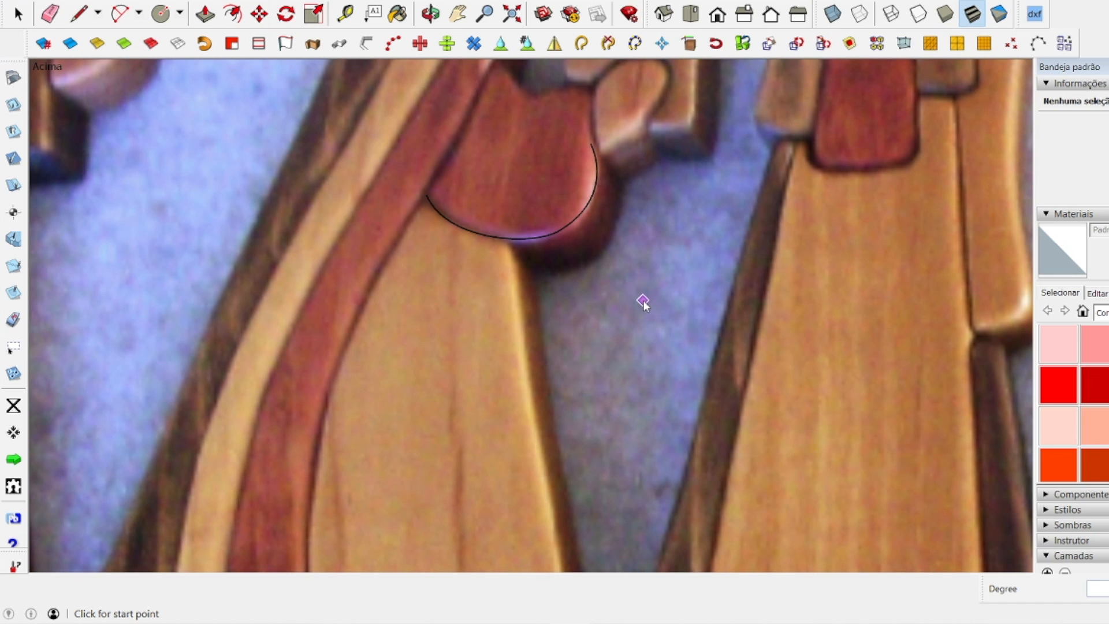
{"action": "key", "text": "space"}
Examine the wooden figures in the imported image, comparing the whole set with close views of the kings and the animals.
{"action": "scroll", "coordinate": [517, 392], "scroll_direction": "down", "scroll_amount": 3}
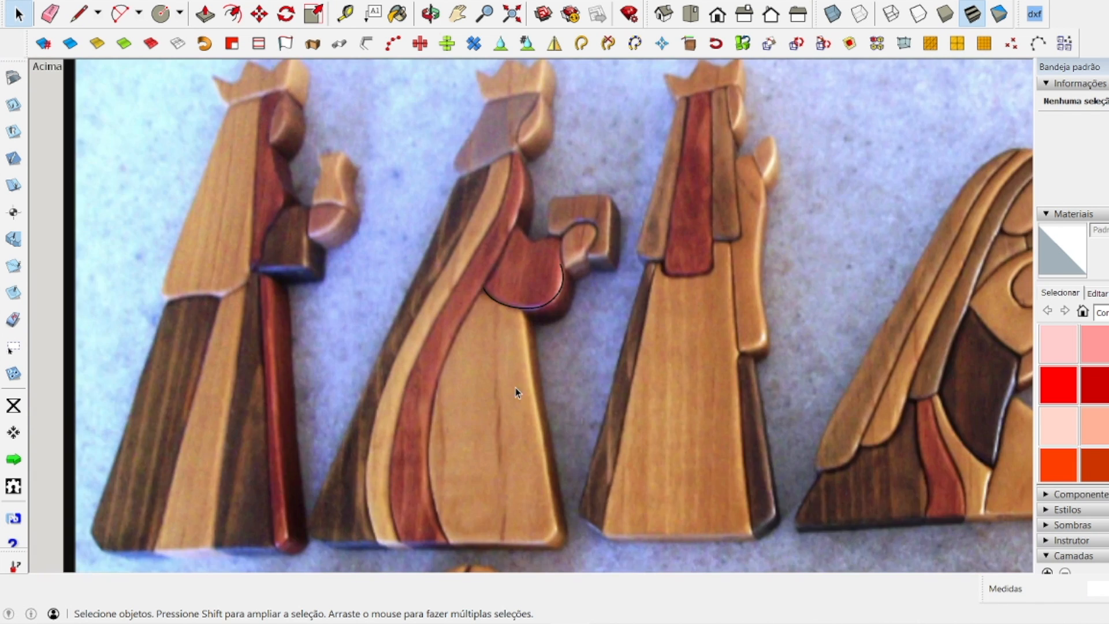
{"action": "scroll", "coordinate": [515, 387], "scroll_direction": "down", "scroll_amount": 5}
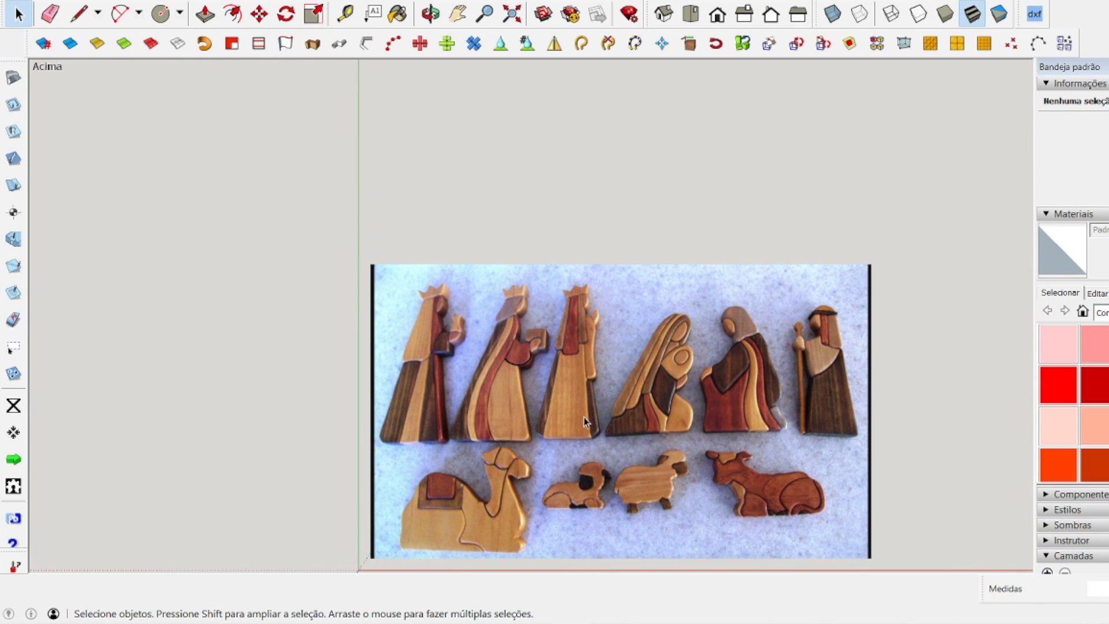
{"action": "scroll", "coordinate": [568, 409], "scroll_direction": "up", "scroll_amount": 6}
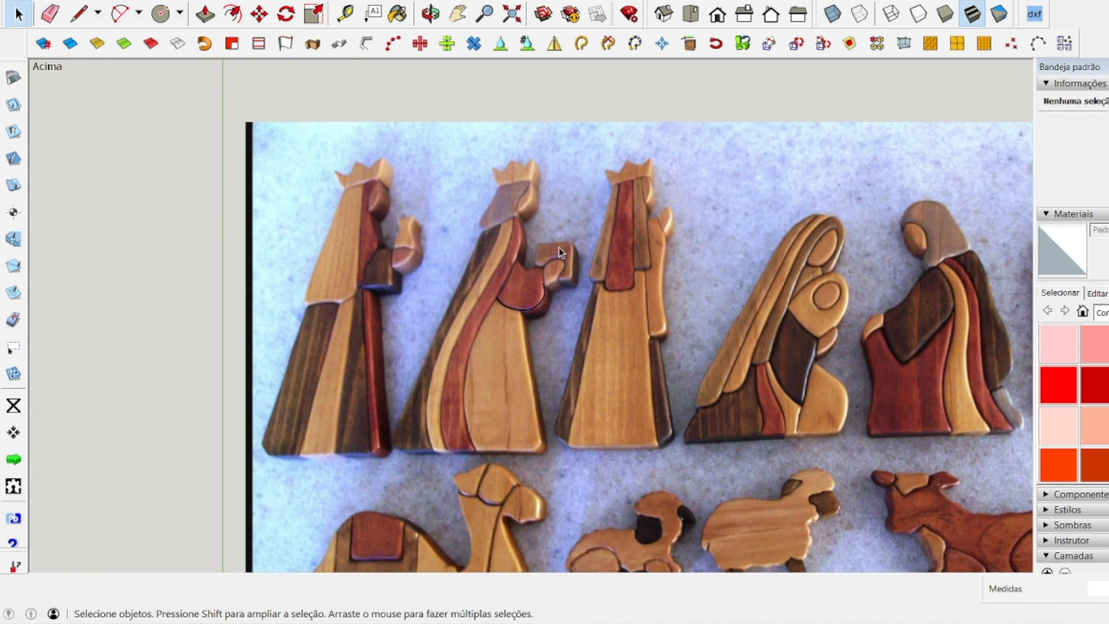
{"action": "scroll", "coordinate": [558, 282], "scroll_direction": "down", "scroll_amount": 2}
{"action": "scroll", "coordinate": [558, 281], "scroll_direction": "down", "scroll_amount": 3}
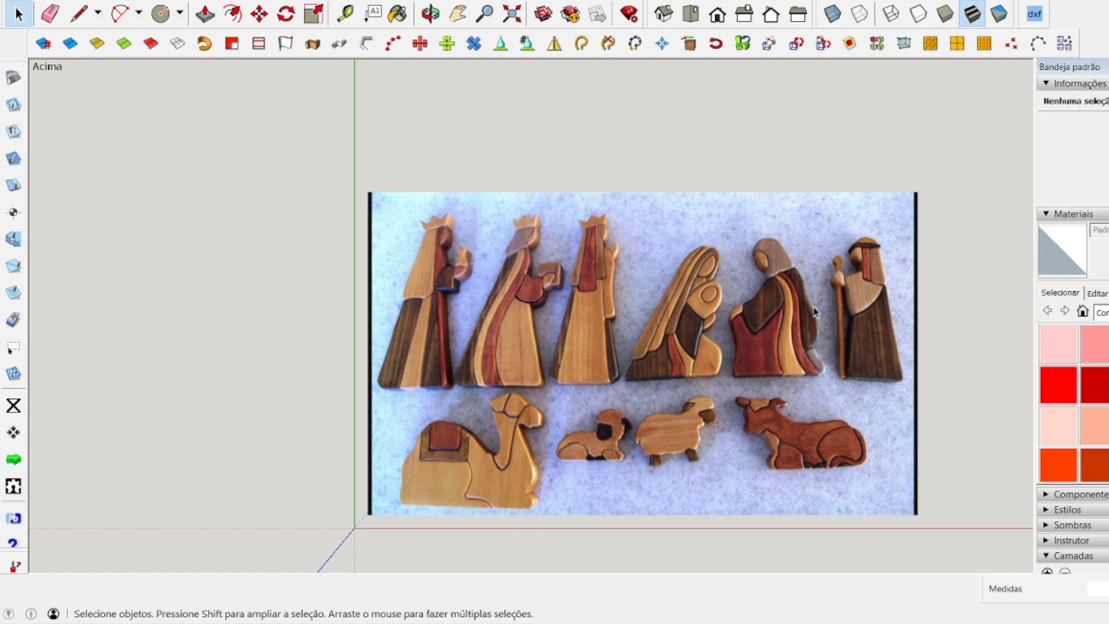
{"action": "scroll", "coordinate": [762, 462], "scroll_direction": "up", "scroll_amount": 2}
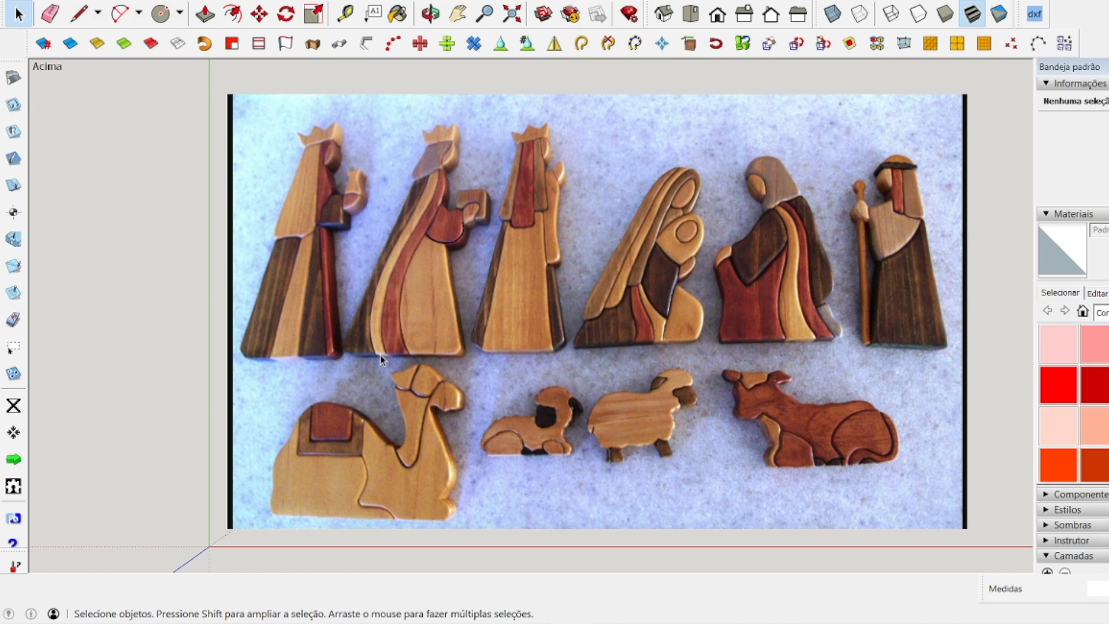
{"action": "scroll", "coordinate": [430, 272], "scroll_direction": "up", "scroll_amount": 2}
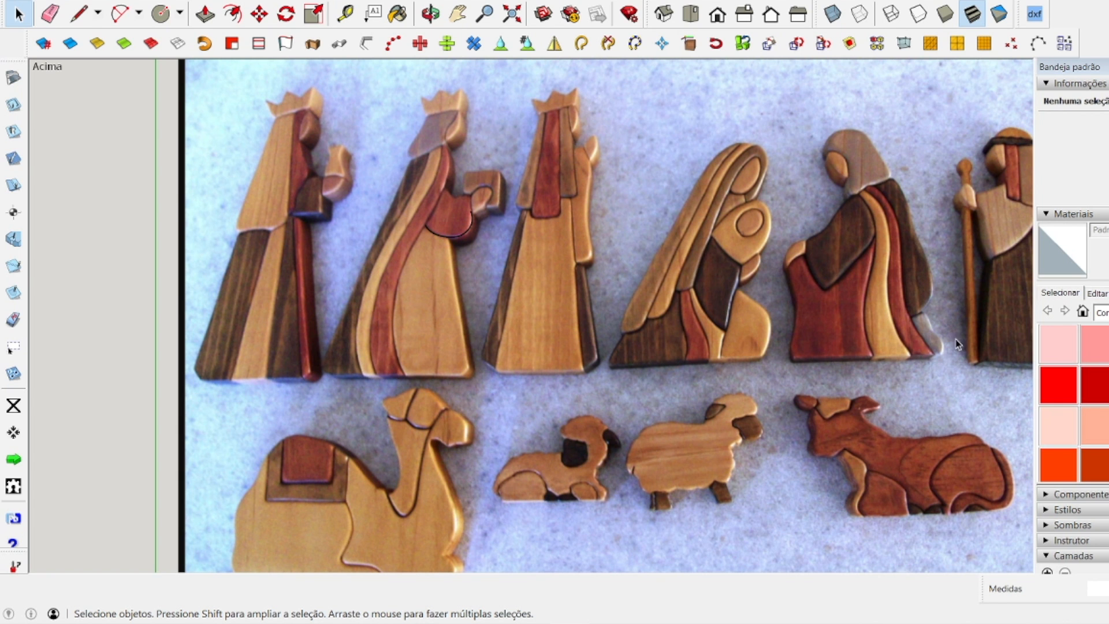
{"action": "scroll", "coordinate": [806, 286], "scroll_direction": "down", "scroll_amount": 3}
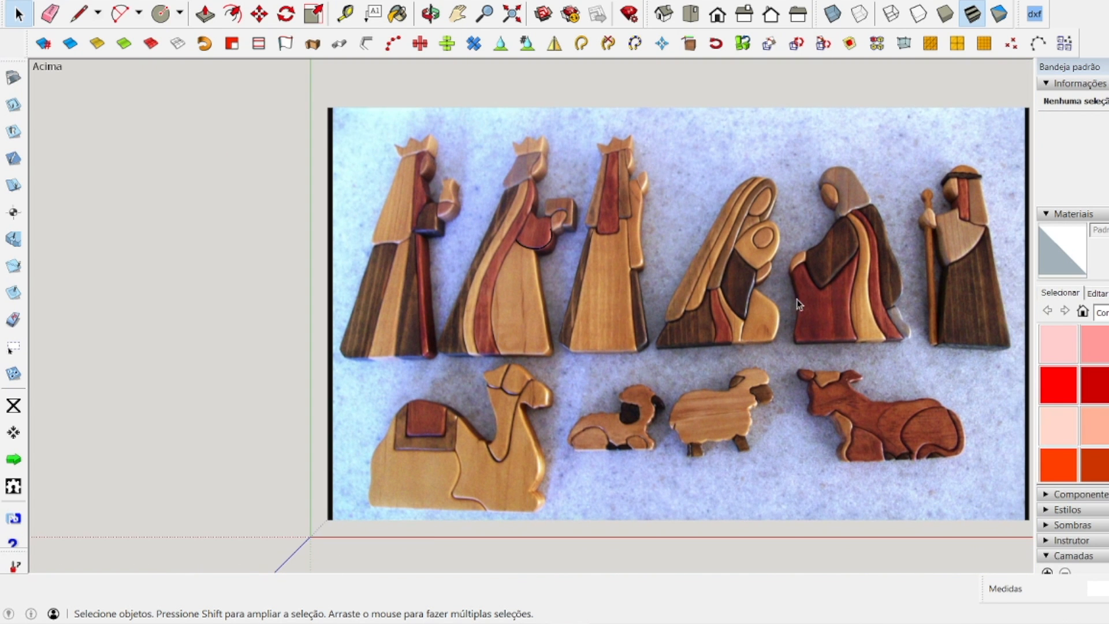
{"action": "scroll", "coordinate": [975, 459], "scroll_direction": "up", "scroll_amount": 2}
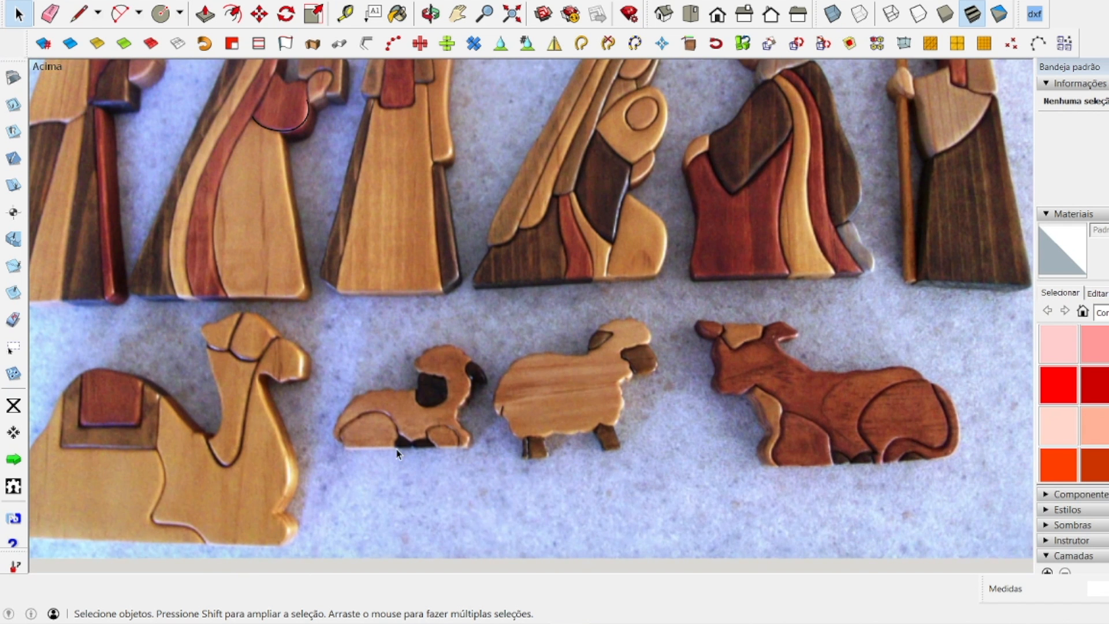
{"action": "scroll", "coordinate": [569, 465], "scroll_direction": "down", "scroll_amount": 3}
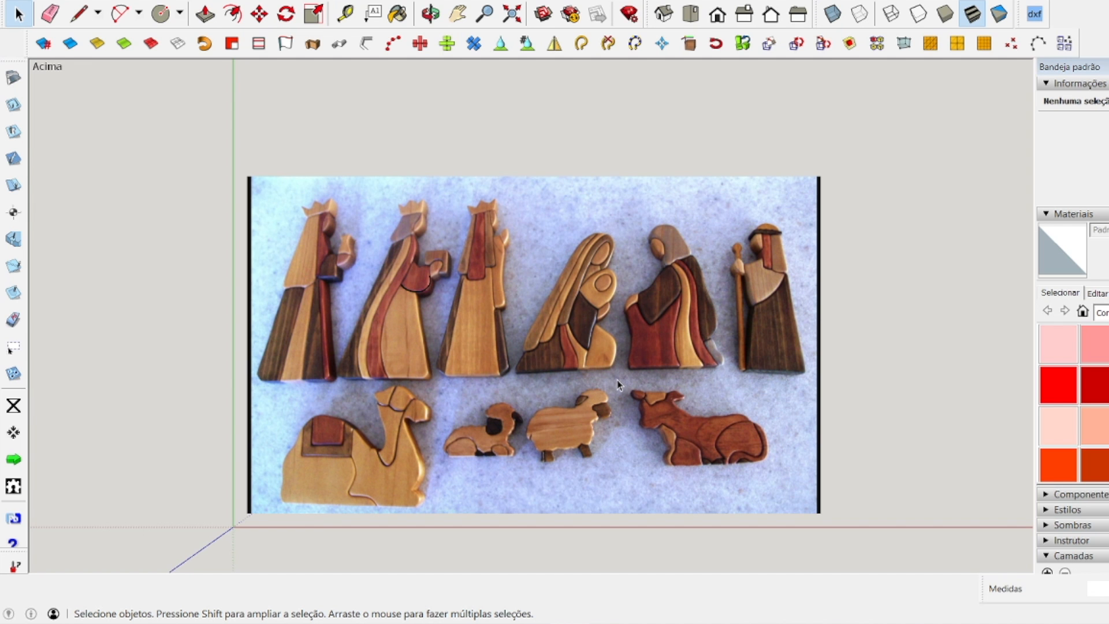
{"action": "scroll", "coordinate": [389, 385], "scroll_direction": "up", "scroll_amount": 8}
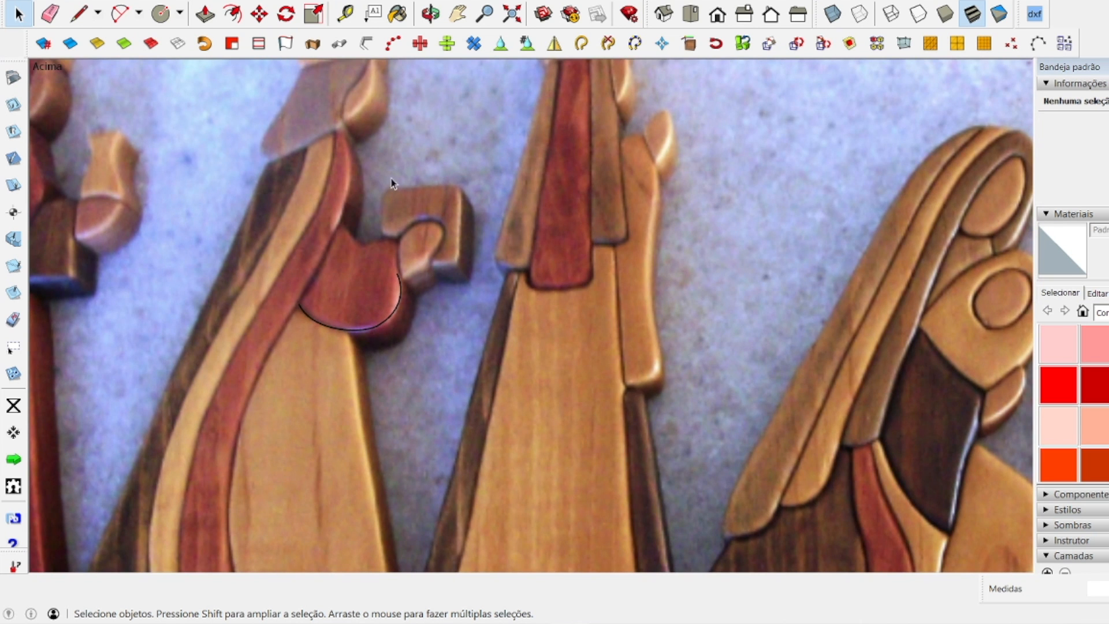
{"action": "scroll", "coordinate": [407, 257], "scroll_direction": "down", "scroll_amount": 10}
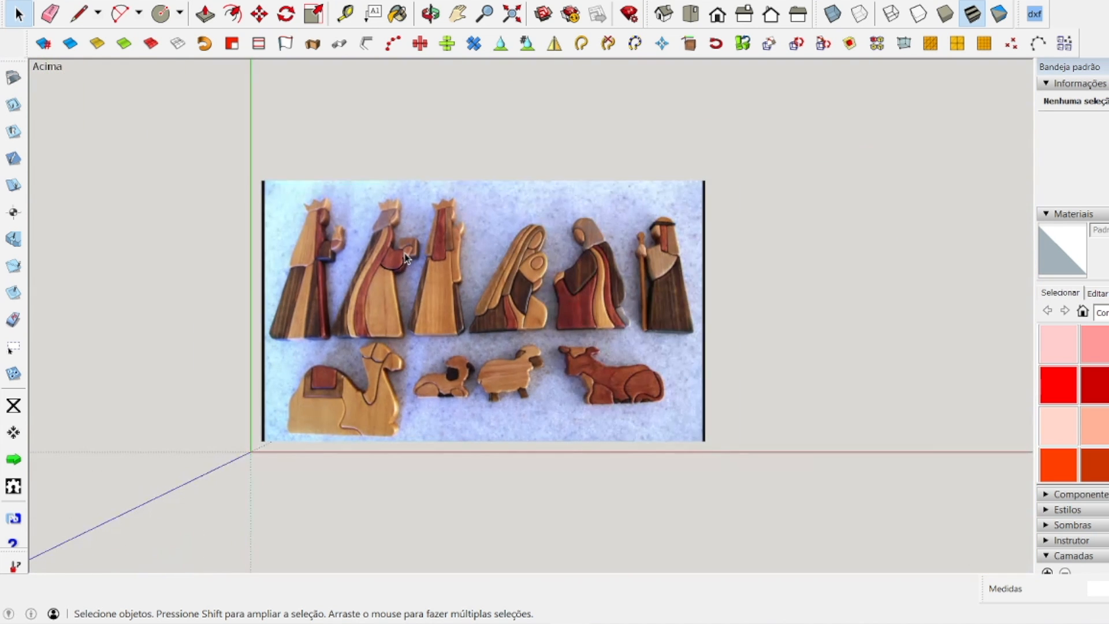
{"action": "scroll", "coordinate": [449, 266], "scroll_direction": "up", "scroll_amount": 3}
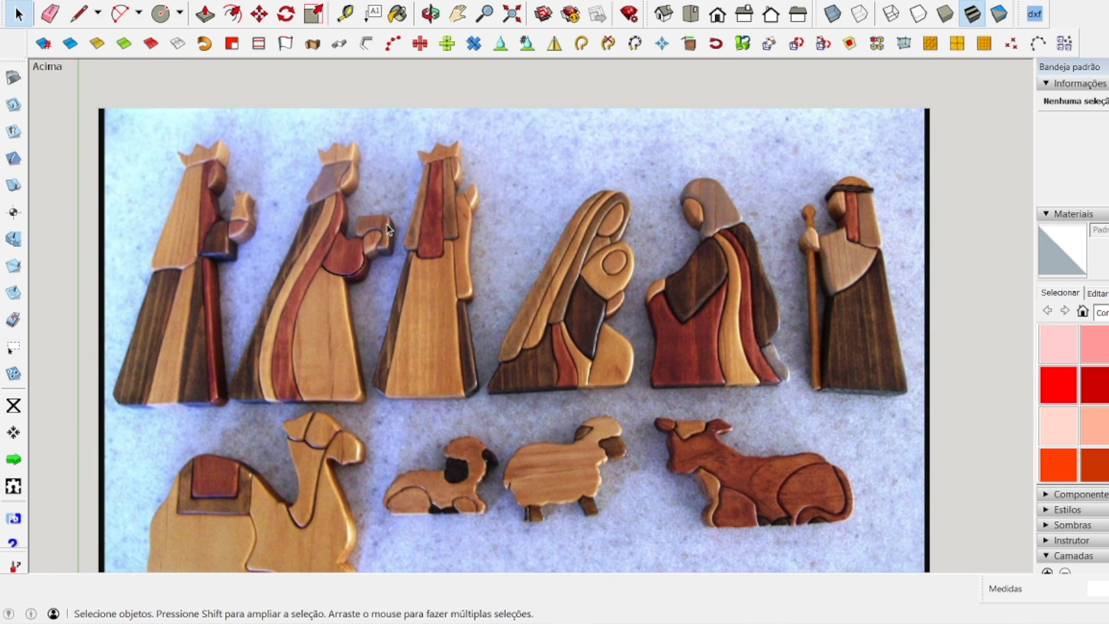
{"action": "scroll", "coordinate": [389, 228], "scroll_direction": "down", "scroll_amount": 2}
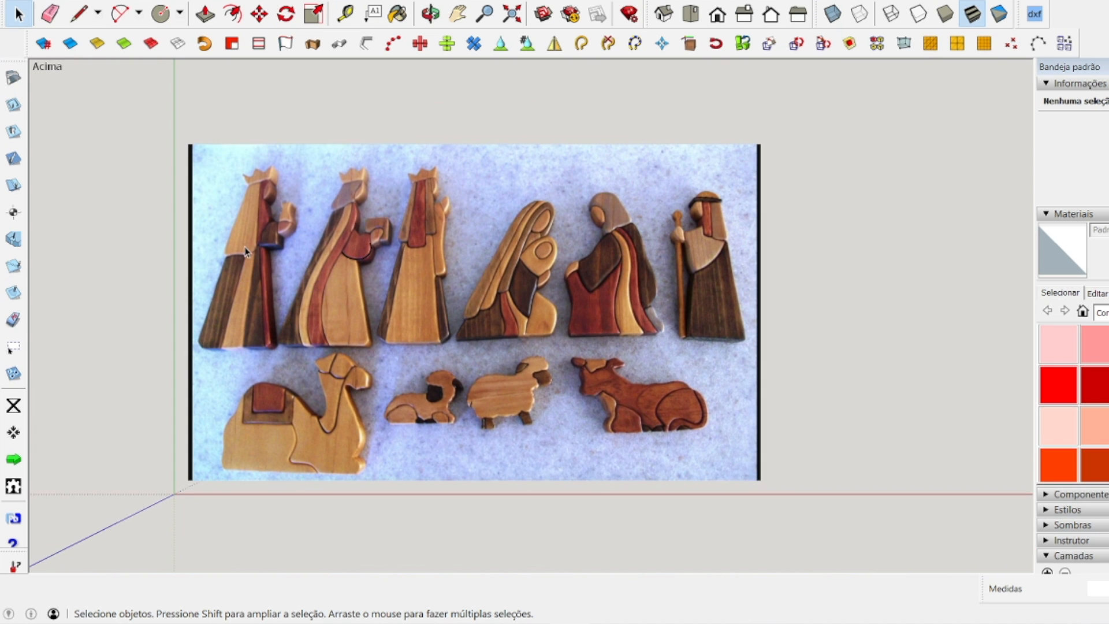
{"action": "scroll", "coordinate": [247, 250], "scroll_direction": "up", "scroll_amount": 5}
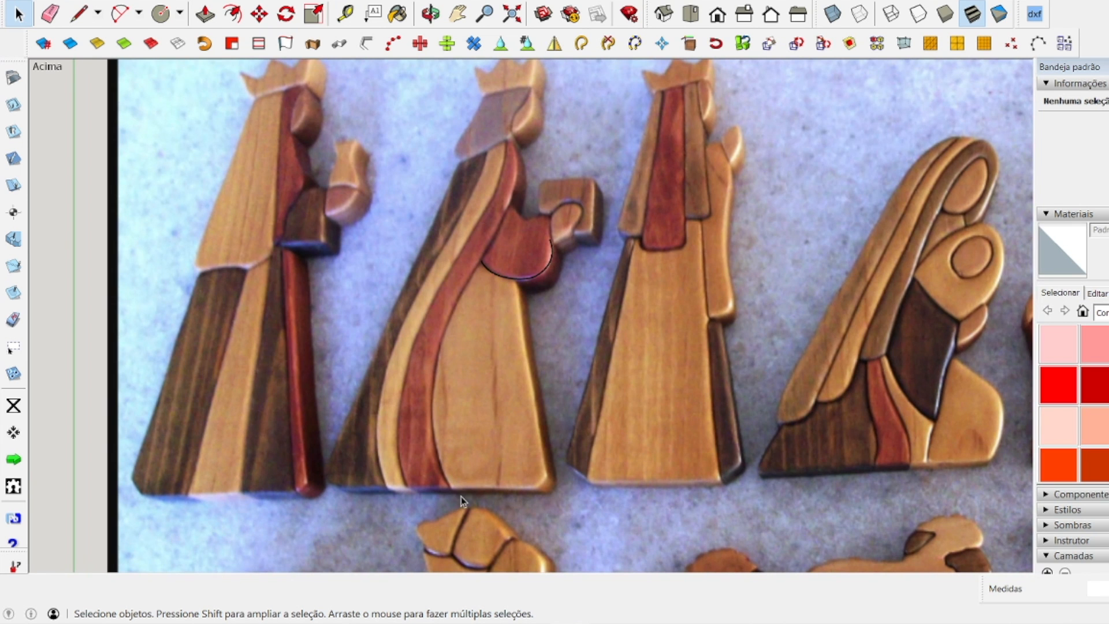
{"action": "scroll", "coordinate": [421, 325], "scroll_direction": "down", "scroll_amount": 1}
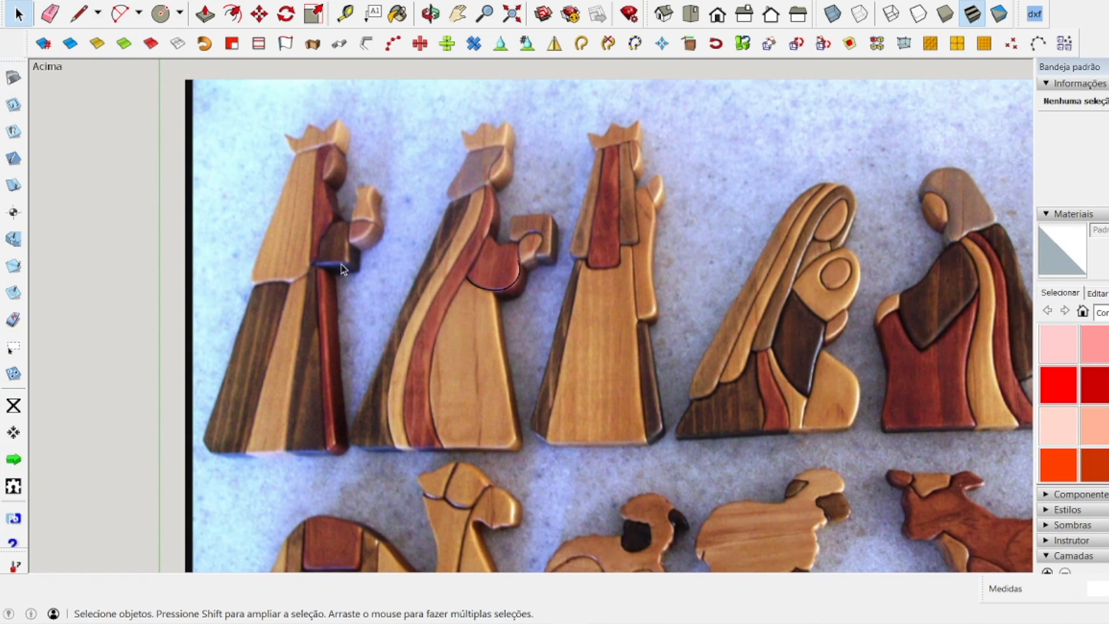
{"action": "scroll", "coordinate": [502, 242], "scroll_direction": "down", "scroll_amount": 2}
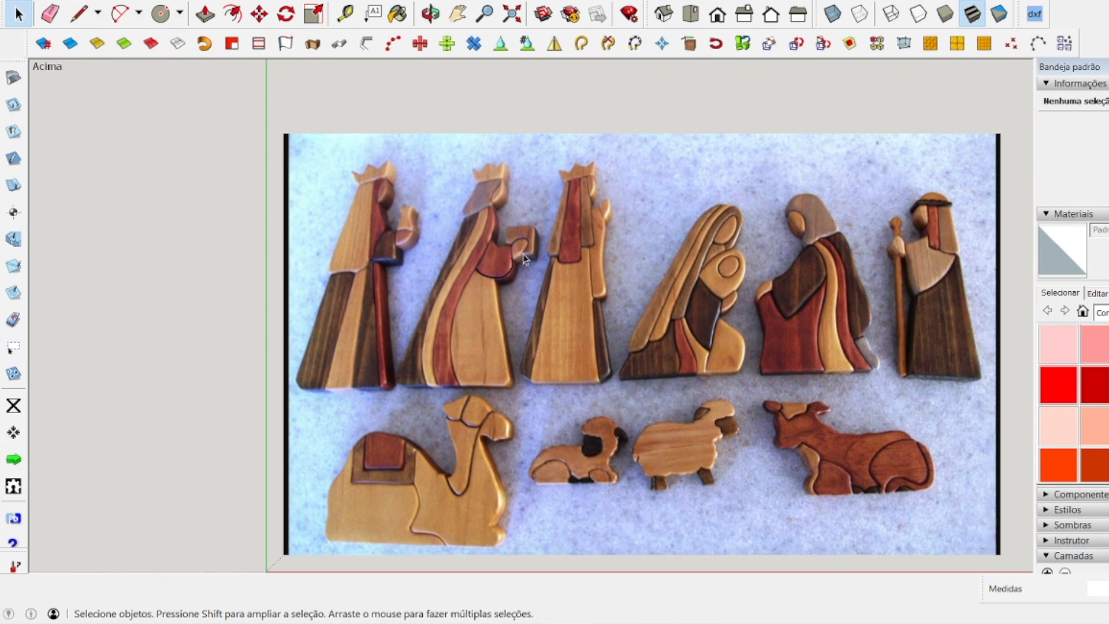
{"action": "scroll", "coordinate": [604, 264], "scroll_direction": "up", "scroll_amount": 3}
{"action": "scroll", "coordinate": [623, 209], "scroll_direction": "up", "scroll_amount": 1}
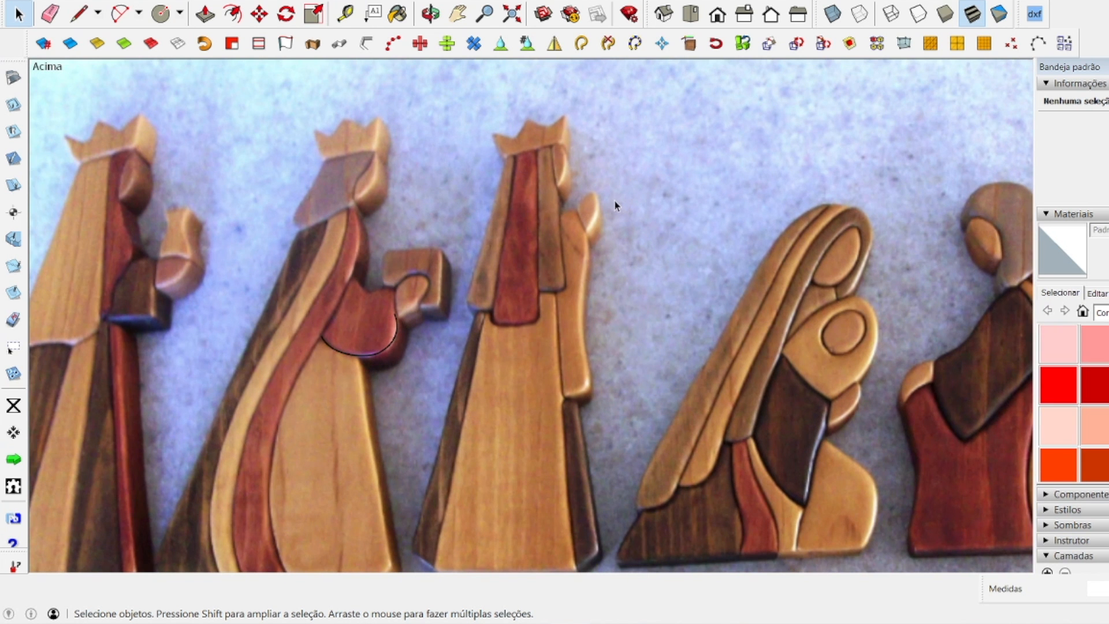
{"action": "scroll", "coordinate": [609, 207], "scroll_direction": "down", "scroll_amount": 4}
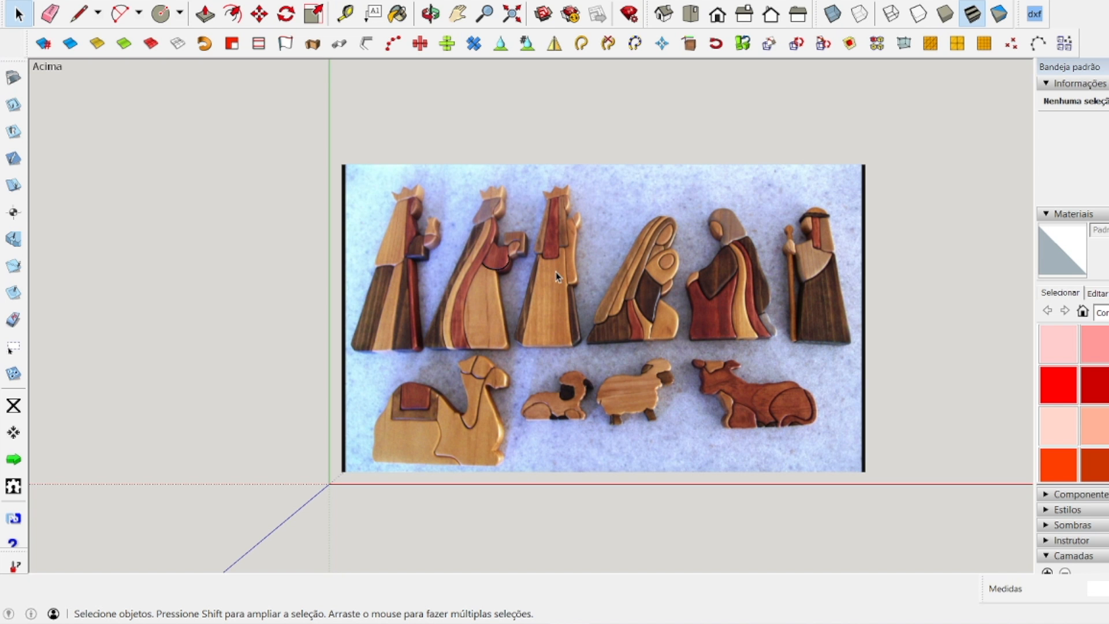
{"action": "scroll", "coordinate": [553, 275], "scroll_direction": "up", "scroll_amount": 3}
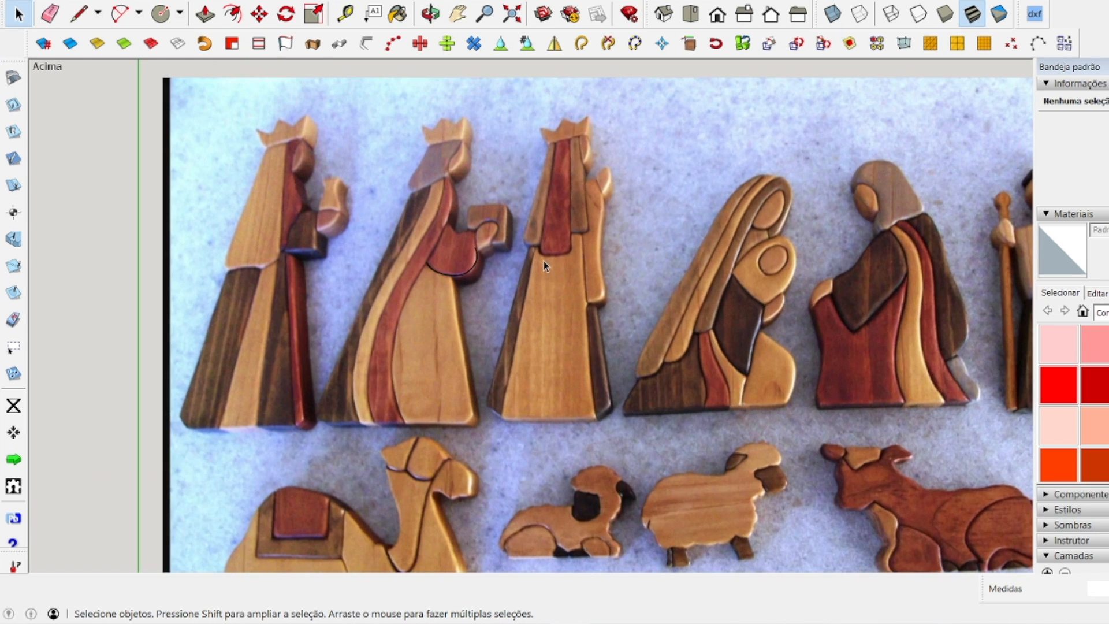
{"action": "scroll", "coordinate": [460, 231], "scroll_direction": "up", "scroll_amount": 6}
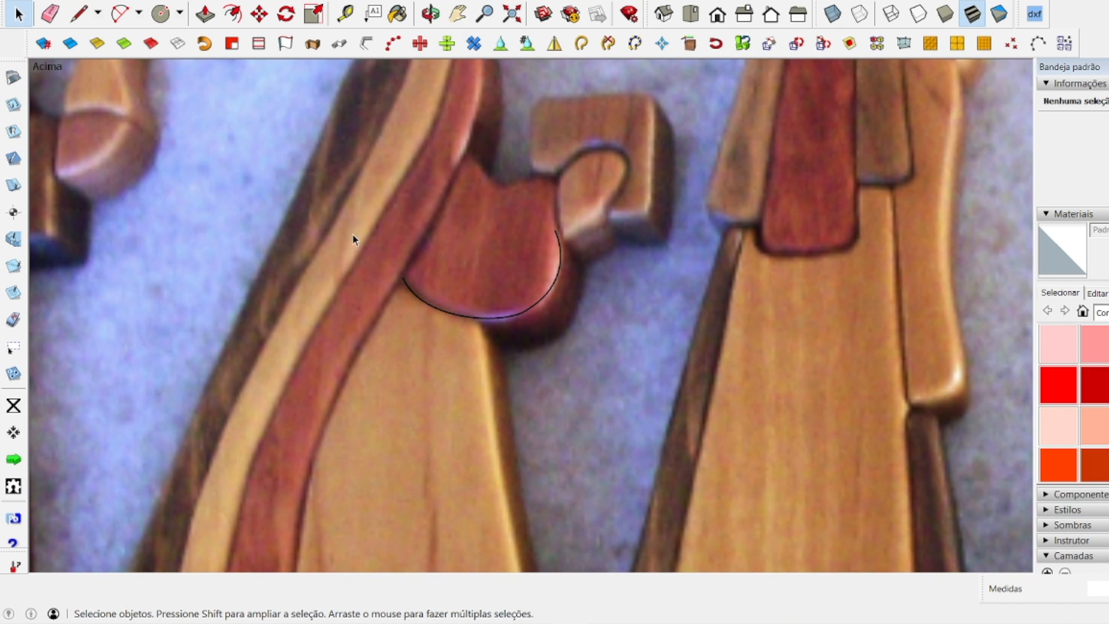
{"action": "key", "text": "shift+z"}
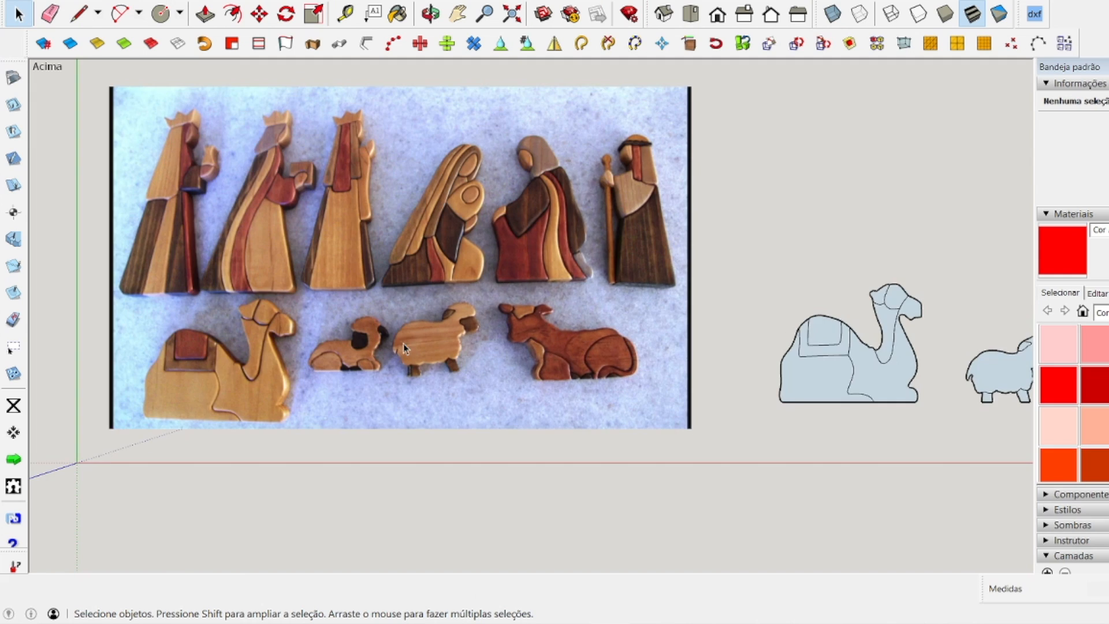
Examine the row of finished figure drawings beside the reference image, looking closely at the camel and the sheep.
{"action": "scroll", "coordinate": [381, 338], "scroll_direction": "down", "scroll_amount": 5}
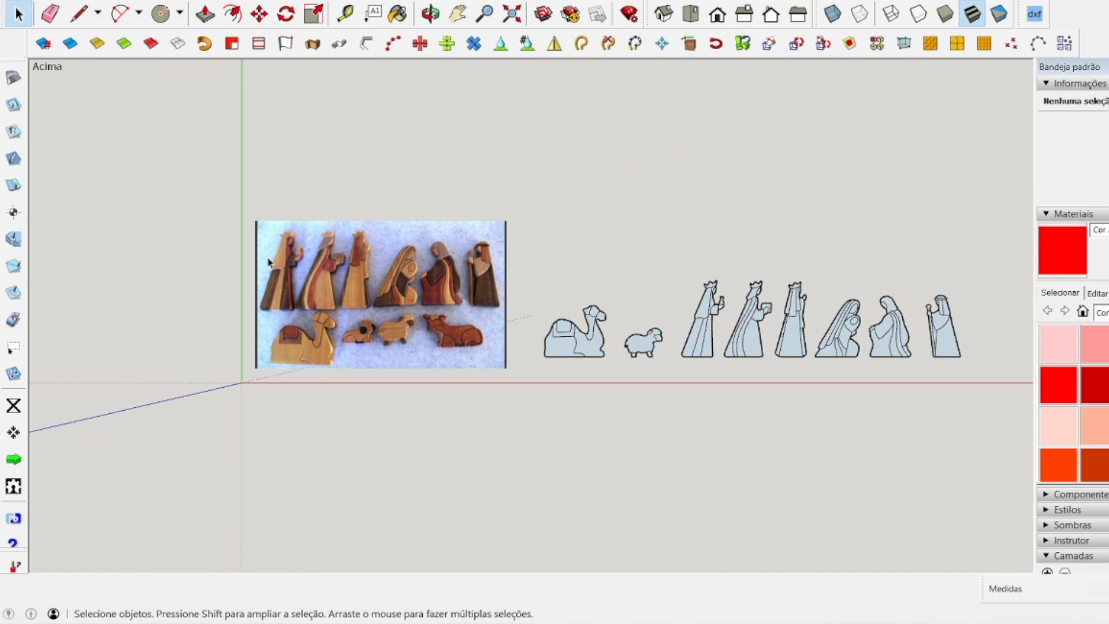
{"action": "scroll", "coordinate": [355, 292], "scroll_direction": "down", "scroll_amount": 2}
{"action": "scroll", "coordinate": [673, 323], "scroll_direction": "up", "scroll_amount": 5}
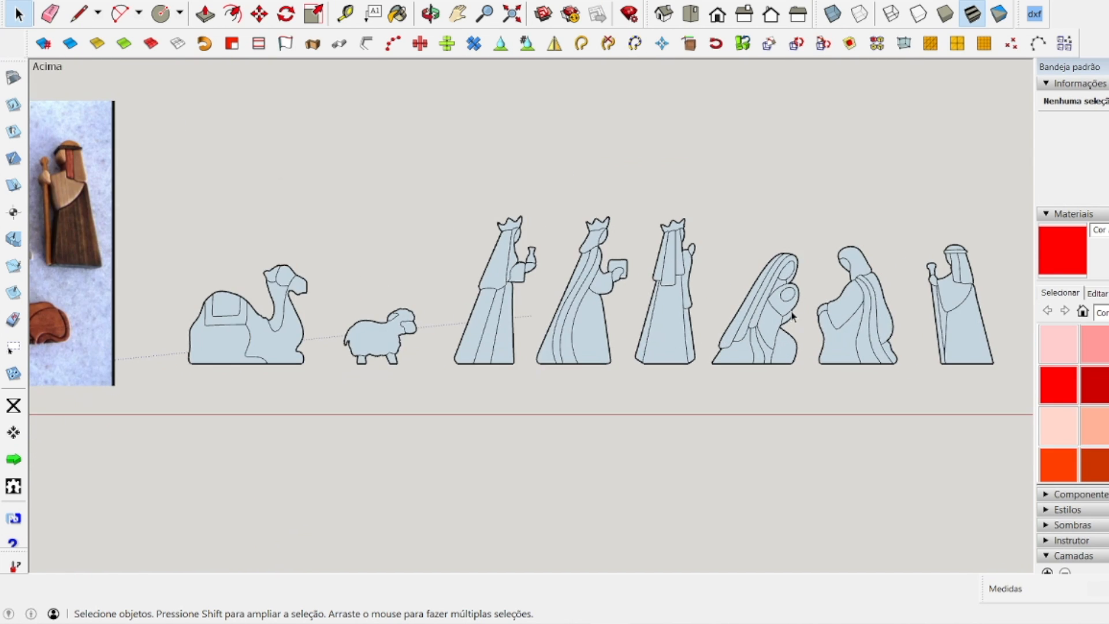
{"action": "scroll", "coordinate": [728, 318], "scroll_direction": "up", "scroll_amount": 2}
{"action": "scroll", "coordinate": [50, 364], "scroll_direction": "up", "scroll_amount": 4}
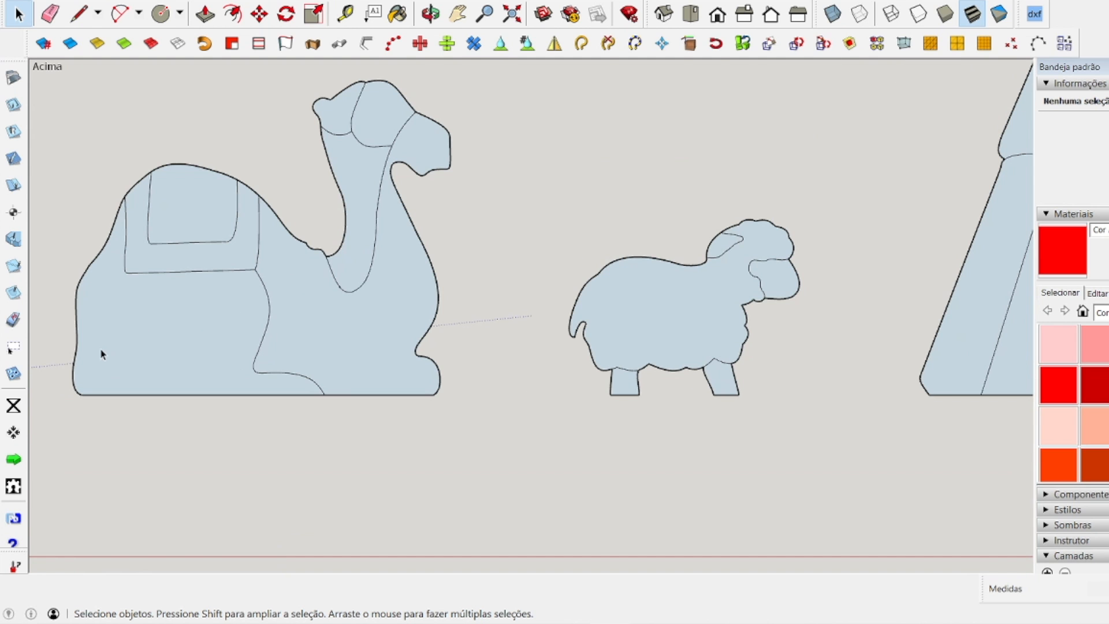
{"action": "scroll", "coordinate": [249, 333], "scroll_direction": "down", "scroll_amount": 7}
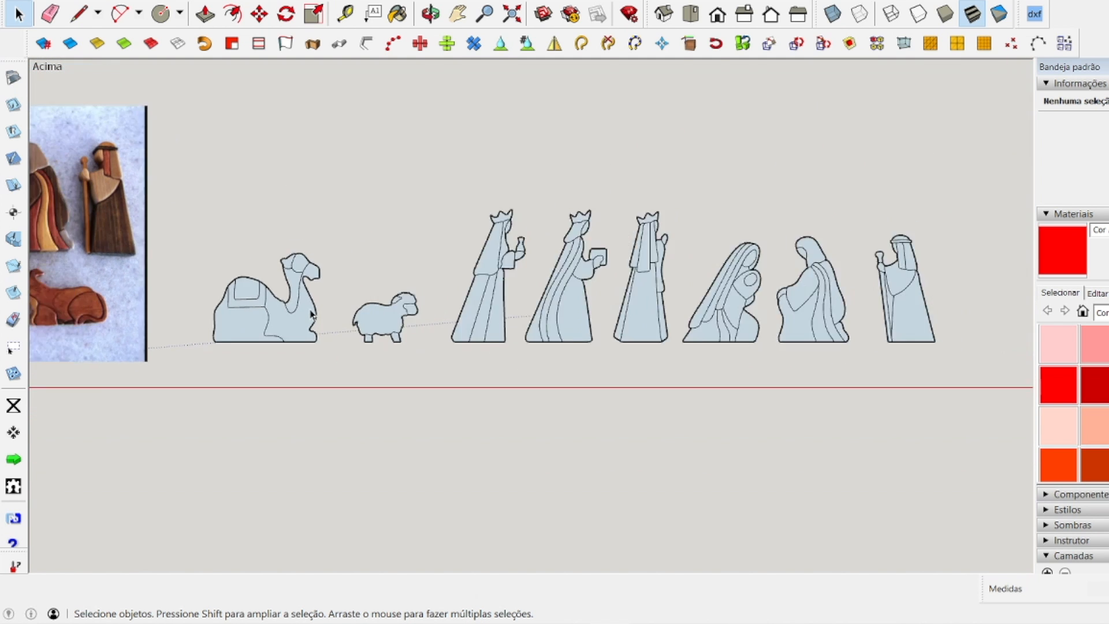
{"action": "scroll", "coordinate": [306, 323], "scroll_direction": "up", "scroll_amount": 6}
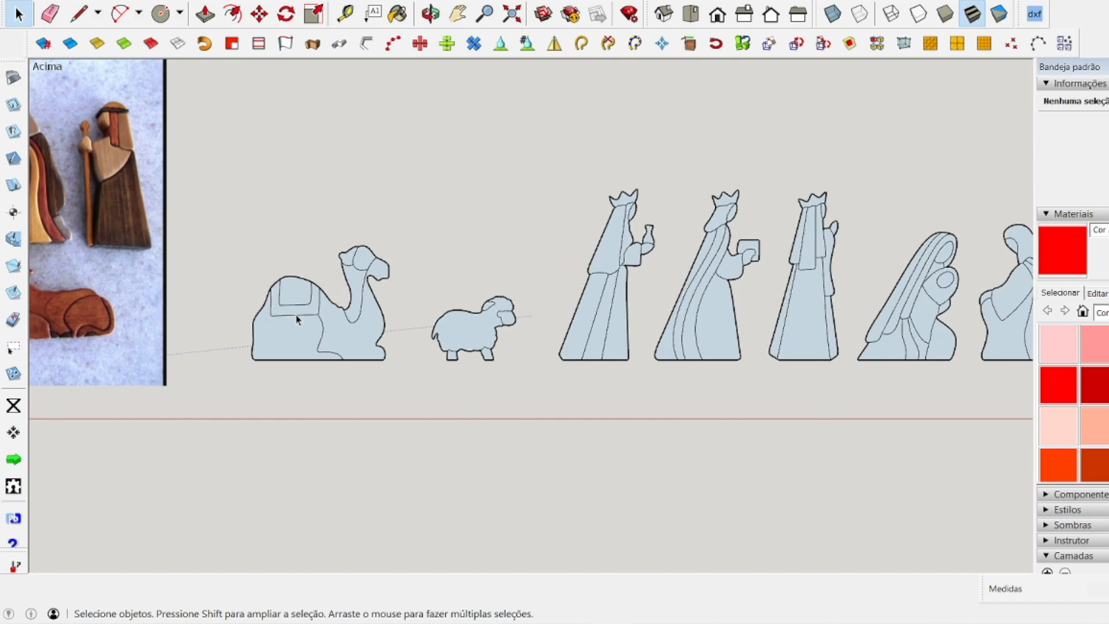
{"action": "scroll", "coordinate": [315, 338], "scroll_direction": "down", "scroll_amount": 1}
{"action": "scroll", "coordinate": [324, 341], "scroll_direction": "down", "scroll_amount": 1}
{"action": "scroll", "coordinate": [716, 324], "scroll_direction": "up", "scroll_amount": 2}
{"action": "scroll", "coordinate": [703, 312], "scroll_direction": "down", "scroll_amount": 3}
{"action": "scroll", "coordinate": [703, 316], "scroll_direction": "down", "scroll_amount": 1}
{"action": "scroll", "coordinate": [442, 291], "scroll_direction": "up", "scroll_amount": 3}
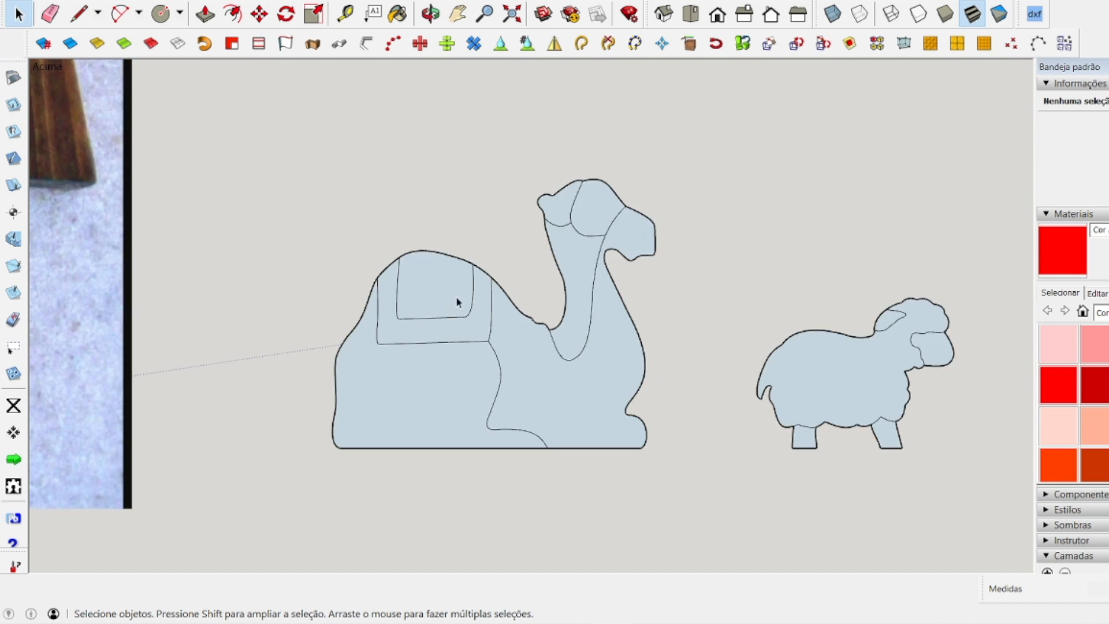
Inspect the traced figures one after another along the row, from the camel to the shepherd.
{"action": "left_click", "coordinate": [458, 14]}
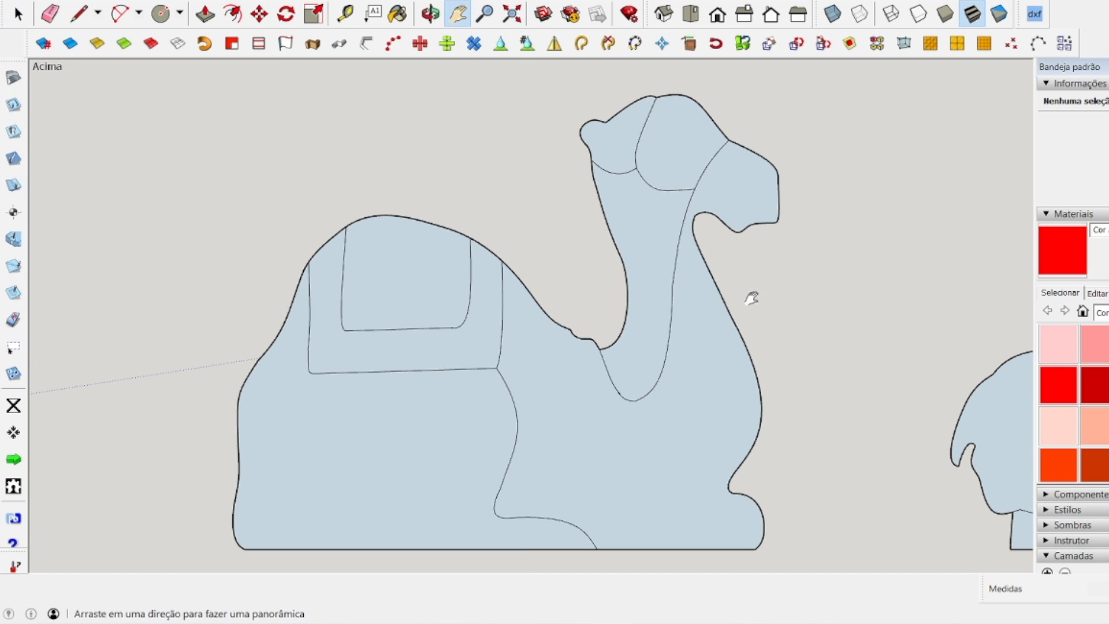
{"action": "left_click_drag", "start_coordinate": [750, 294], "coordinate": [349, 277]}
{"action": "left_click_drag", "start_coordinate": [641, 238], "coordinate": [410, 234]}
{"action": "left_click_drag", "start_coordinate": [837, 235], "coordinate": [598, 334]}
{"action": "scroll", "coordinate": [566, 339], "scroll_direction": "down", "scroll_amount": 2}
{"action": "left_click_drag", "start_coordinate": [717, 279], "coordinate": [448, 290]}
{"action": "left_click_drag", "start_coordinate": [792, 300], "coordinate": [610, 308]}
{"action": "left_click_drag", "start_coordinate": [896, 352], "coordinate": [623, 345]}
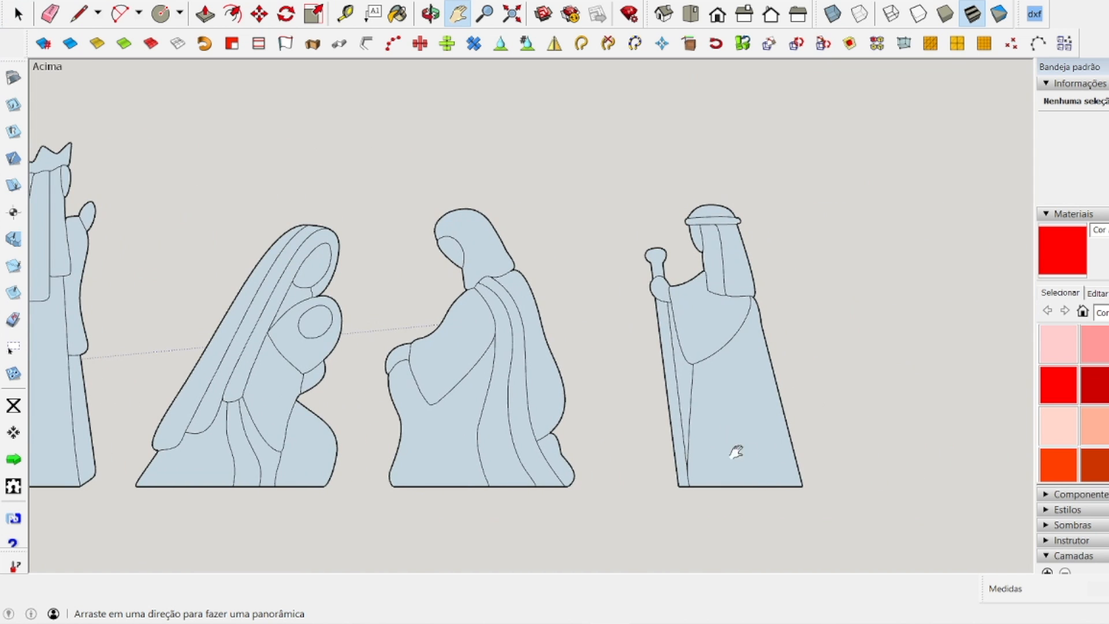
Ungroup the shepherd figure and delete the large face of its lower robe.
{"action": "left_click", "coordinate": [19, 14]}
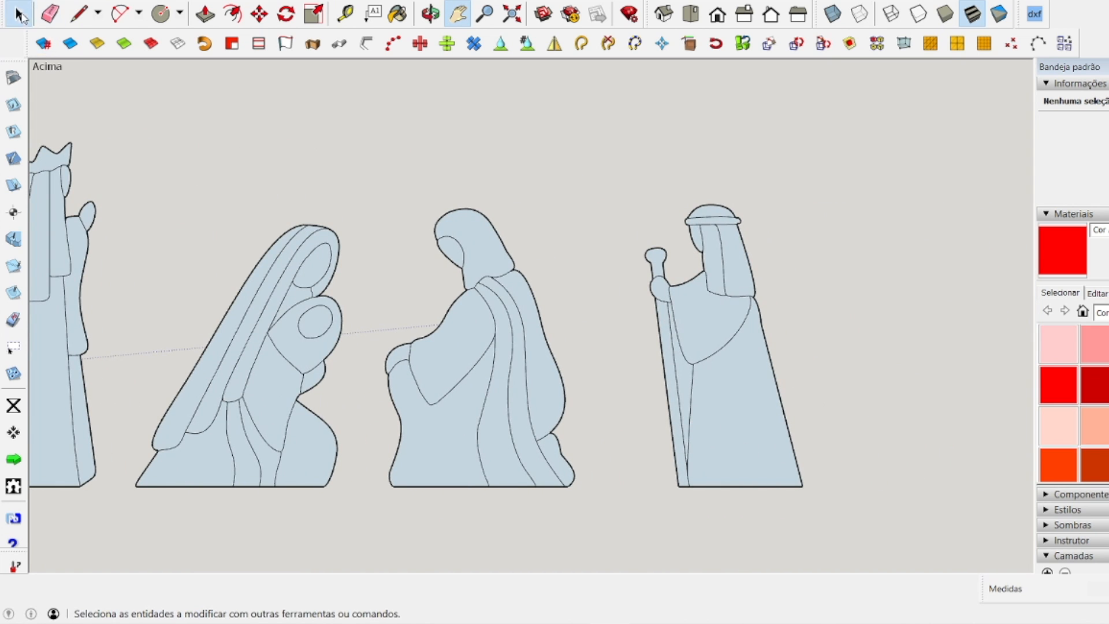
{"action": "right_click", "coordinate": [728, 400]}
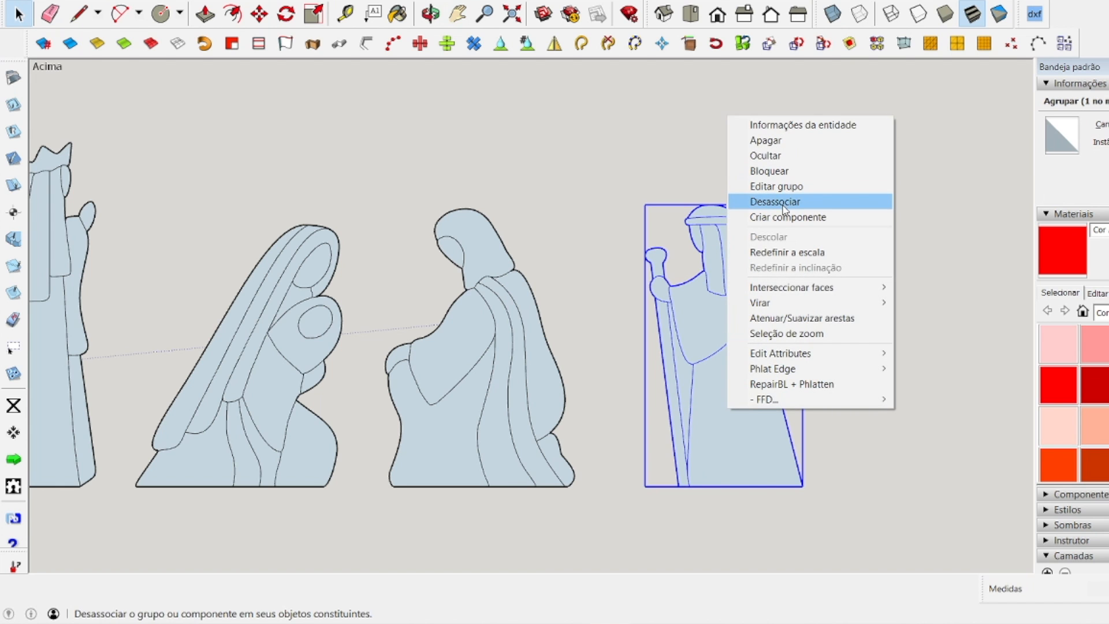
{"action": "left_click", "coordinate": [775, 203]}
{"action": "left_click", "coordinate": [720, 403]}
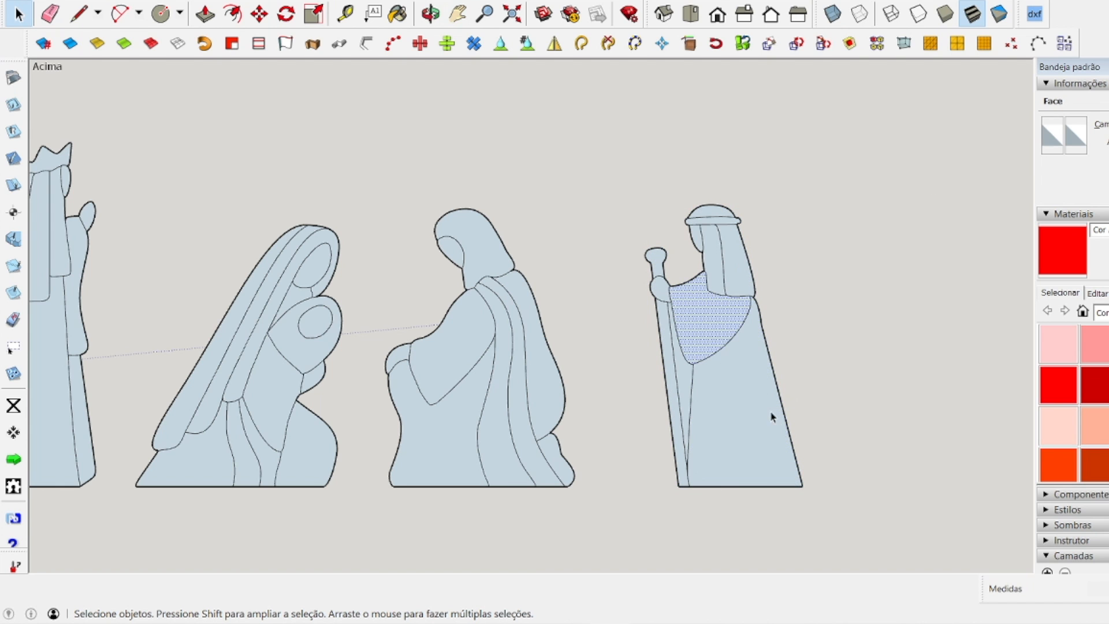
{"action": "key", "text": "Delete"}
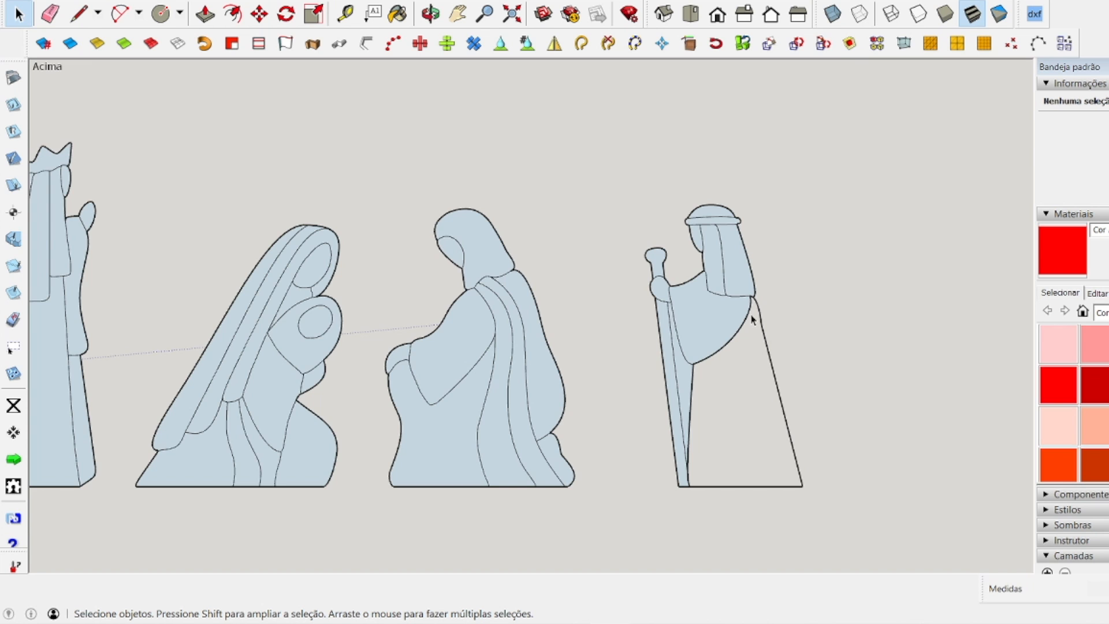
Select the entire shepherd figure and rebuild the missing face of its lower robe from the closed outline.
{"action": "scroll", "coordinate": [753, 319], "scroll_direction": "up", "scroll_amount": 5}
{"action": "scroll", "coordinate": [761, 260], "scroll_direction": "down", "scroll_amount": 2}
{"action": "left_click", "coordinate": [783, 215]}
{"action": "scroll", "coordinate": [779, 207], "scroll_direction": "up", "scroll_amount": 4}
{"action": "scroll", "coordinate": [744, 190], "scroll_direction": "down", "scroll_amount": 8}
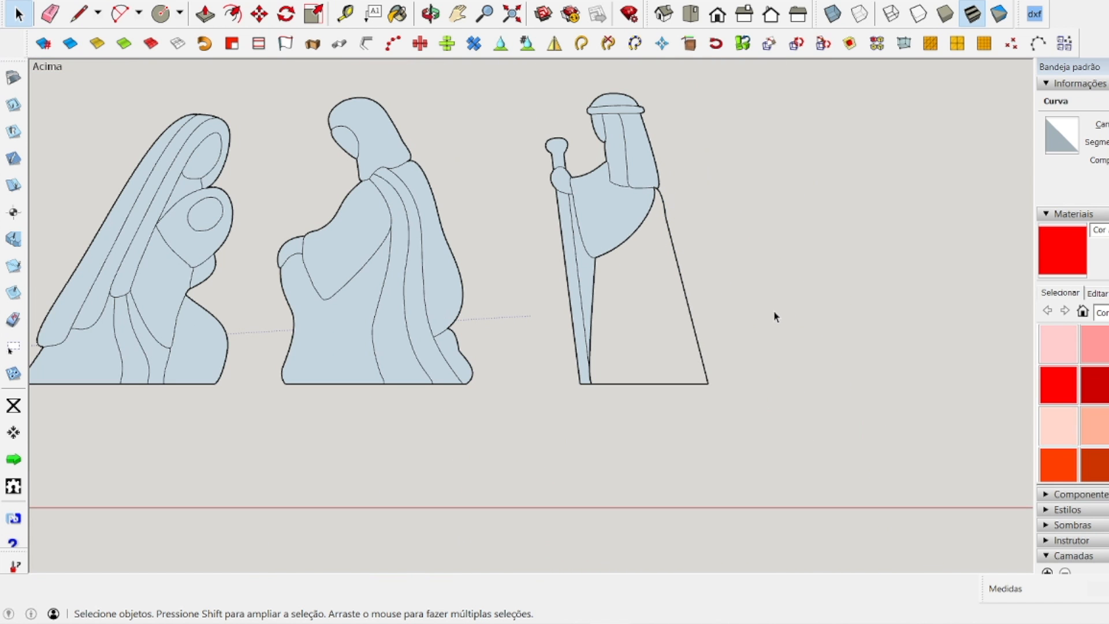
{"action": "left_click", "coordinate": [557, 303]}
{"action": "left_click_drag", "start_coordinate": [517, 66], "coordinate": [805, 453]}
{"action": "left_click", "coordinate": [789, 305]}
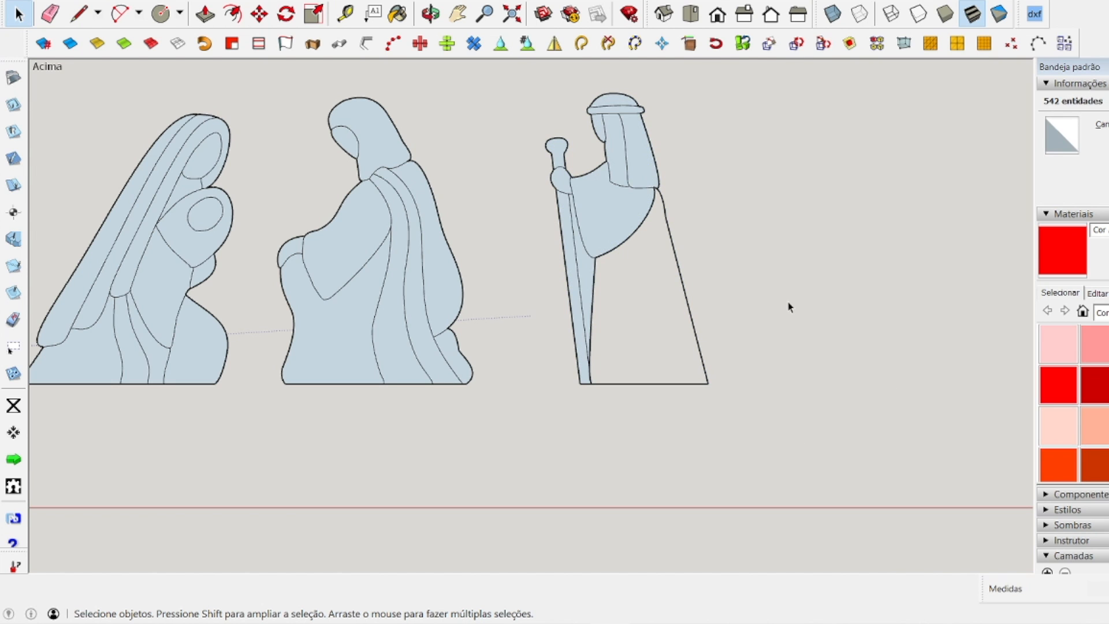
{"action": "left_click_drag", "start_coordinate": [477, 75], "coordinate": [820, 497]}
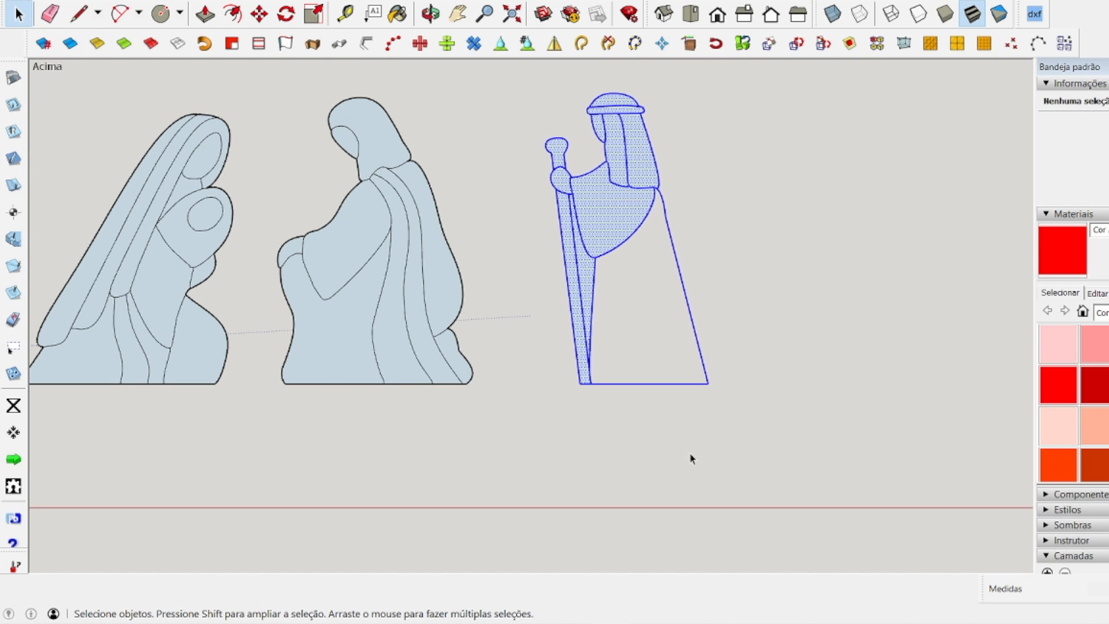
{"action": "left_click", "coordinate": [237, 48]}
{"action": "left_click", "coordinate": [740, 466]}
Measure the height of the middle king from its base line to the tip of its crown.
{"action": "scroll", "coordinate": [639, 476], "scroll_direction": "down", "scroll_amount": 6}
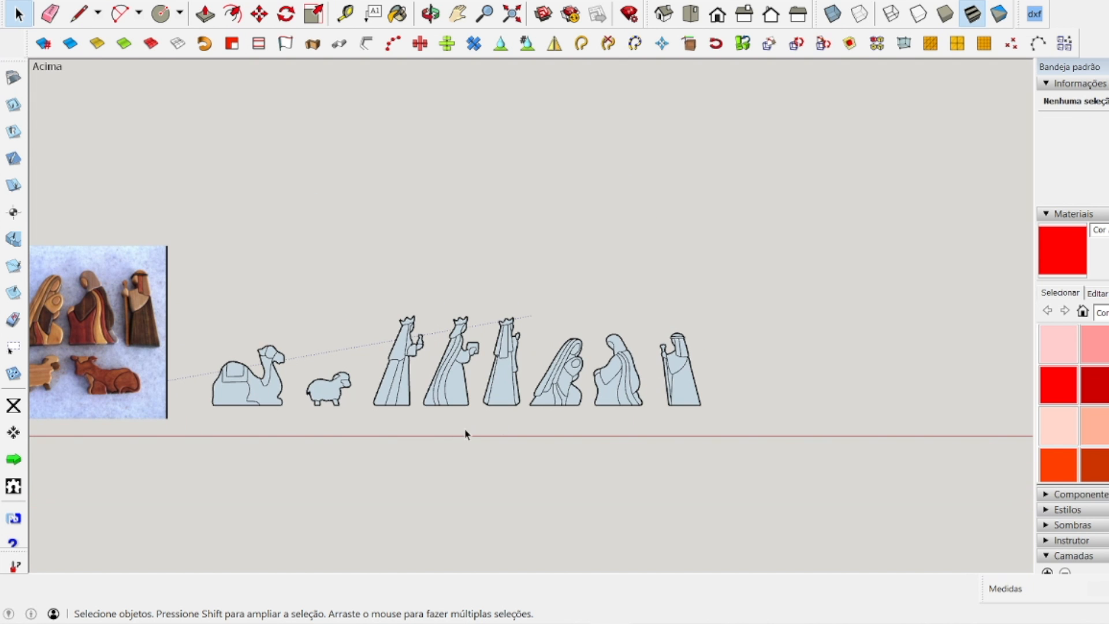
{"action": "scroll", "coordinate": [266, 455], "scroll_direction": "up", "scroll_amount": 2}
{"action": "scroll", "coordinate": [910, 399], "scroll_direction": "up", "scroll_amount": 2}
{"action": "scroll", "coordinate": [910, 396], "scroll_direction": "down", "scroll_amount": 3}
{"action": "scroll", "coordinate": [773, 376], "scroll_direction": "up", "scroll_amount": 3}
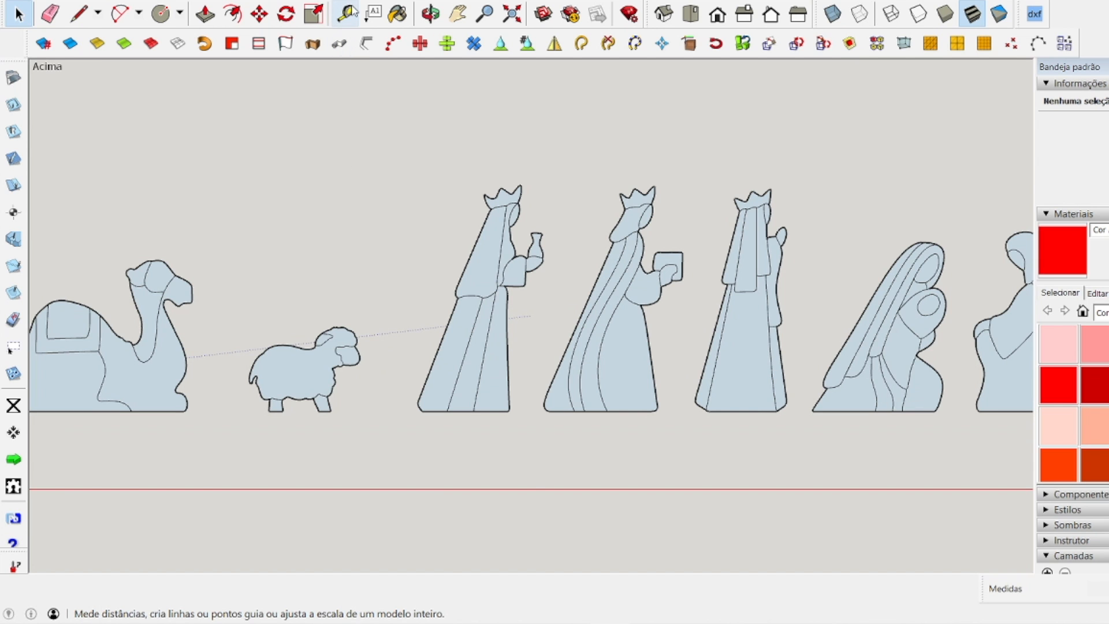
{"action": "left_click", "coordinate": [346, 13]}
{"action": "scroll", "coordinate": [582, 277], "scroll_direction": "down", "scroll_amount": 3}
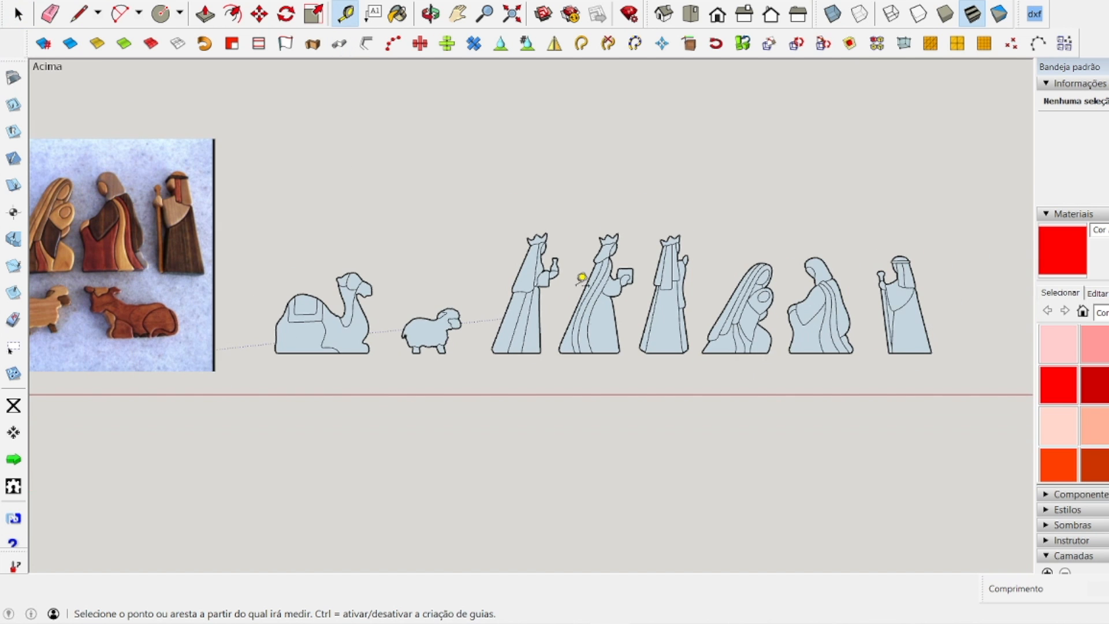
{"action": "scroll", "coordinate": [601, 332], "scroll_direction": "up", "scroll_amount": 3}
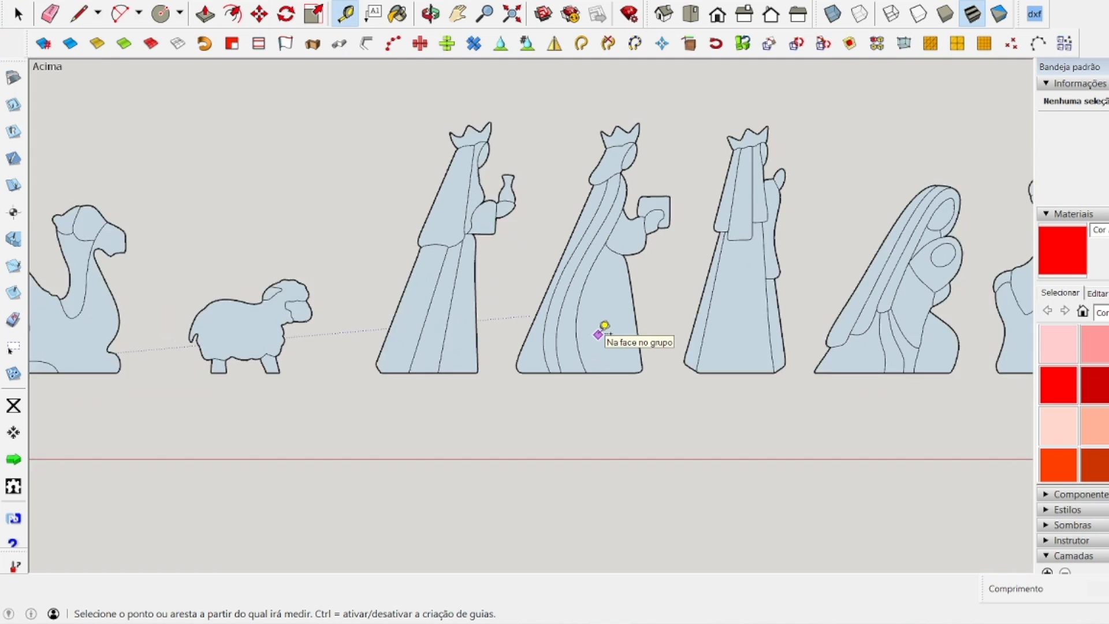
{"action": "left_click", "coordinate": [599, 377]}
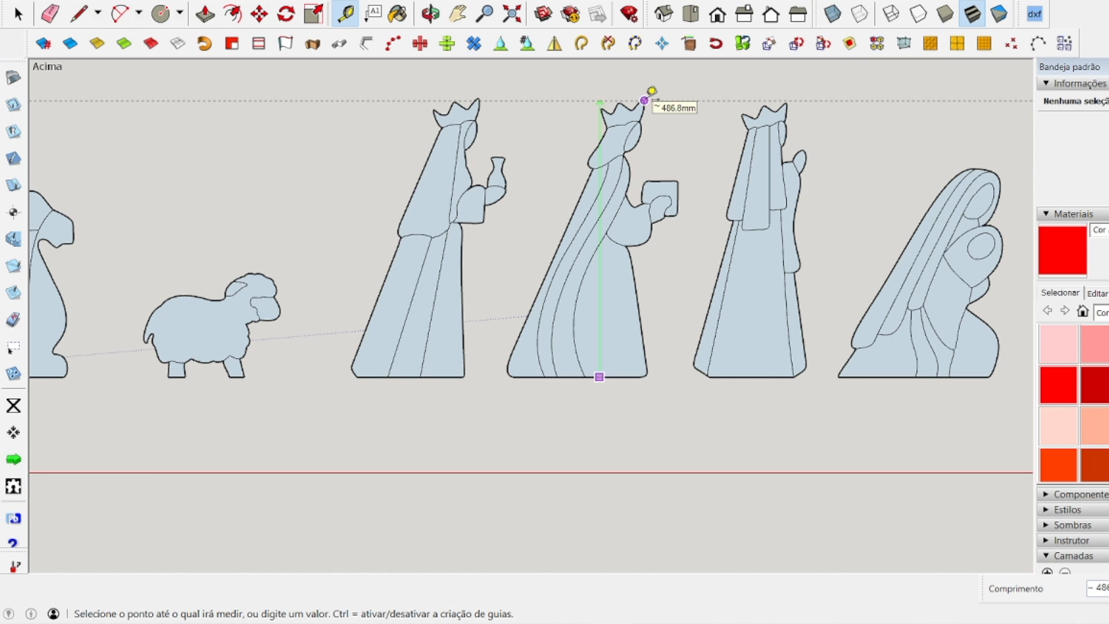
{"action": "key", "text": "Escape"}
{"action": "key", "text": "space"}
Select all the traced figures and scale them up uniformly by a factor of 5.
{"action": "scroll", "coordinate": [525, 254], "scroll_direction": "down", "scroll_amount": 5}
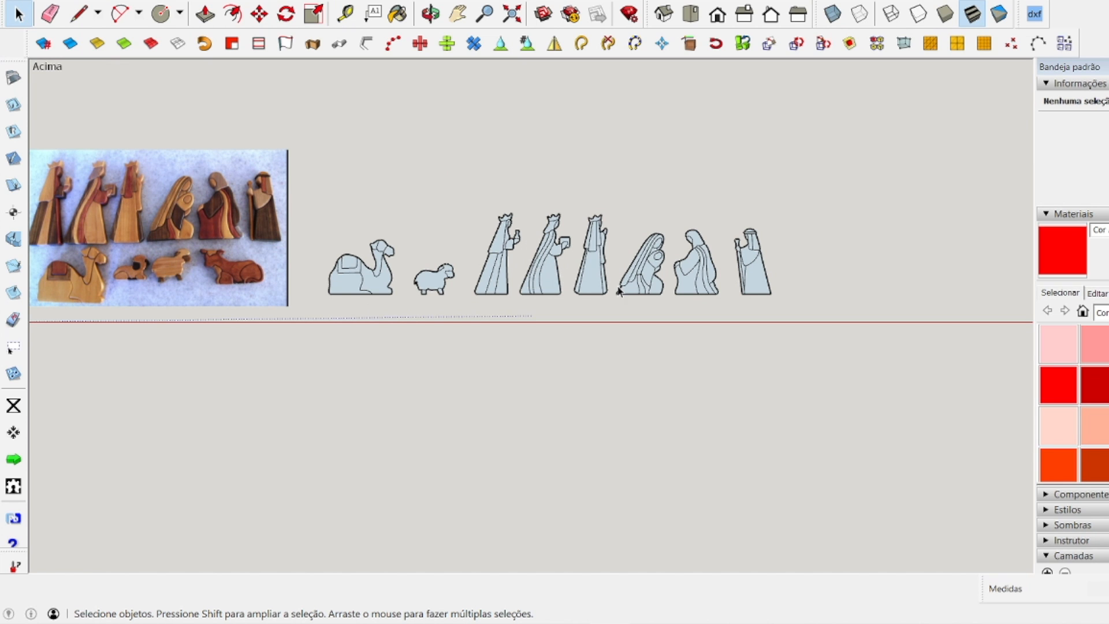
{"action": "left_click_drag", "start_coordinate": [307, 149], "coordinate": [904, 342]}
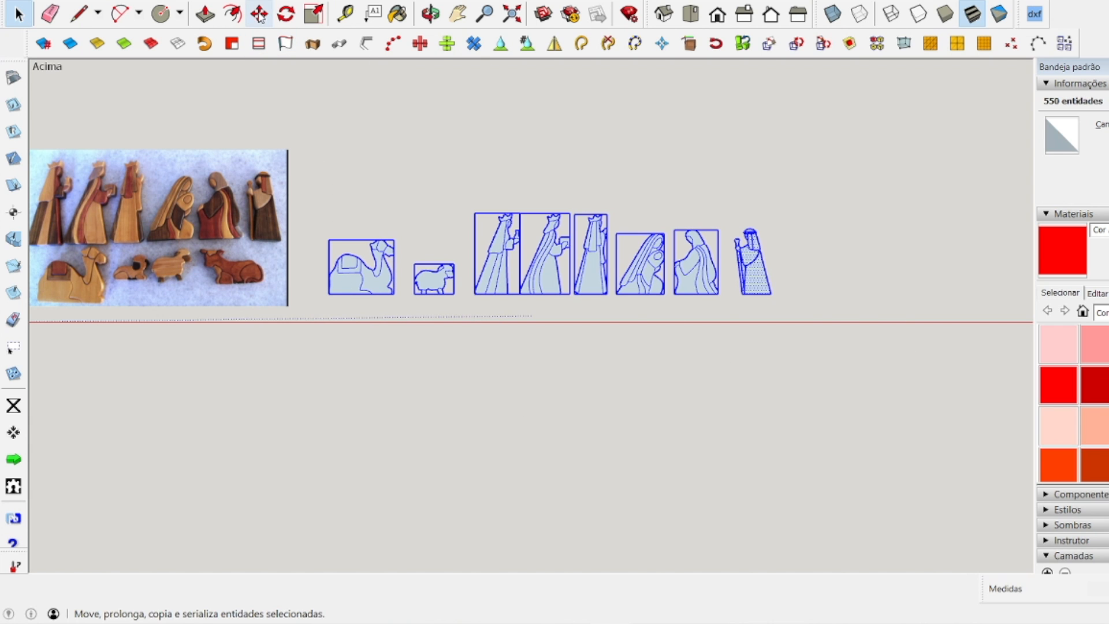
{"action": "left_click", "coordinate": [317, 15]}
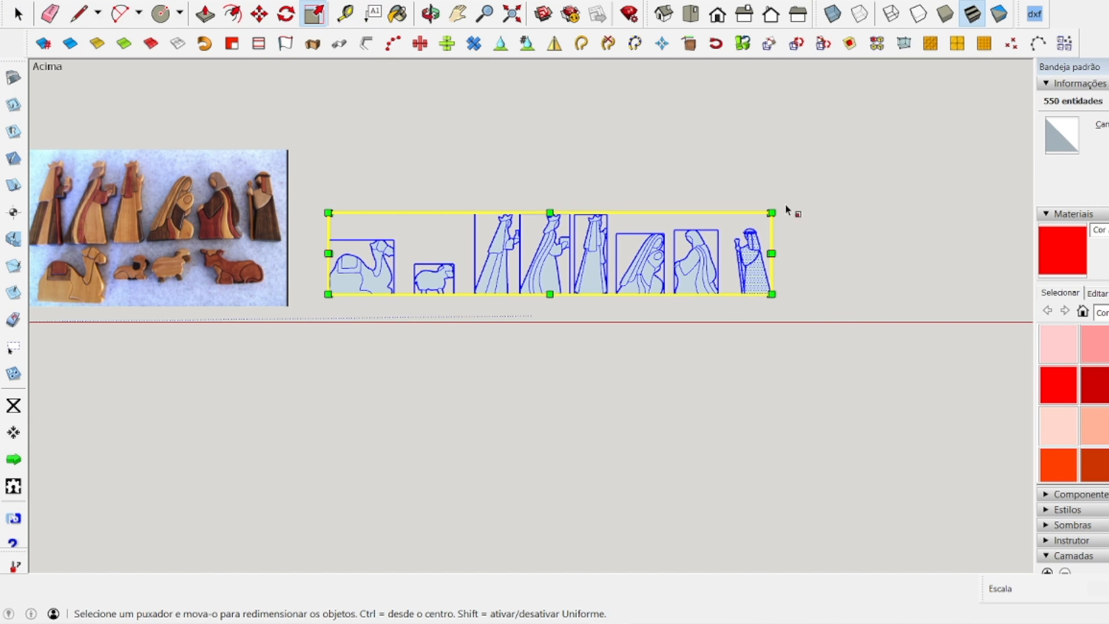
{"action": "left_click_drag", "start_coordinate": [771, 212], "coordinate": [104, 173]}
{"action": "scroll", "coordinate": [75, 196], "scroll_direction": "down", "scroll_amount": 3}
{"action": "scroll", "coordinate": [104, 173], "scroll_direction": "down", "scroll_amount": 2}
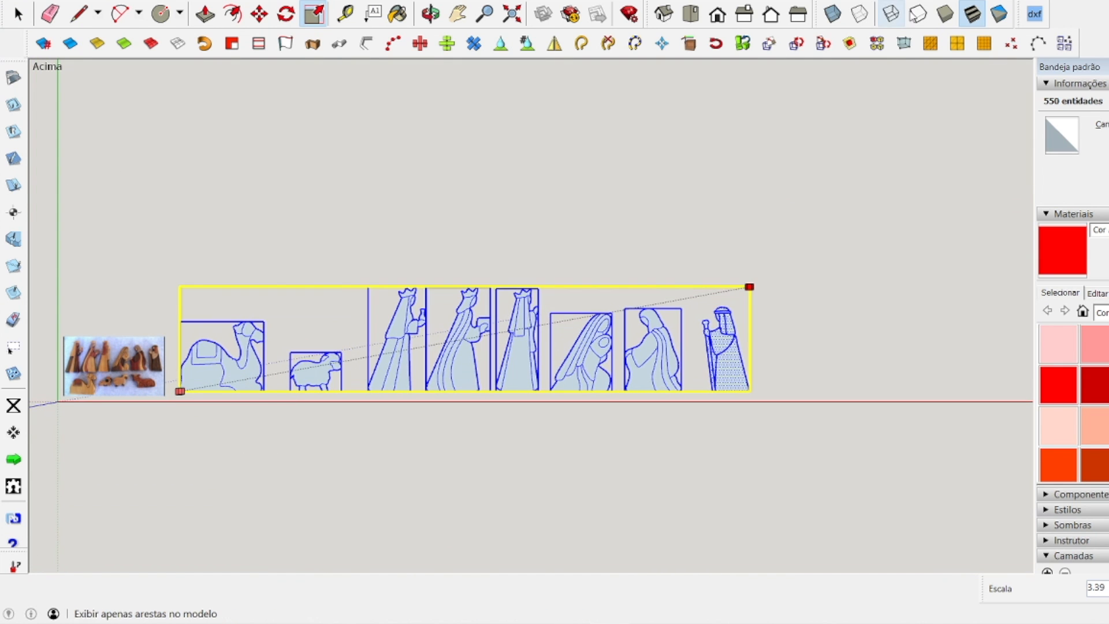
{"action": "left_click", "coordinate": [1004, 121]}
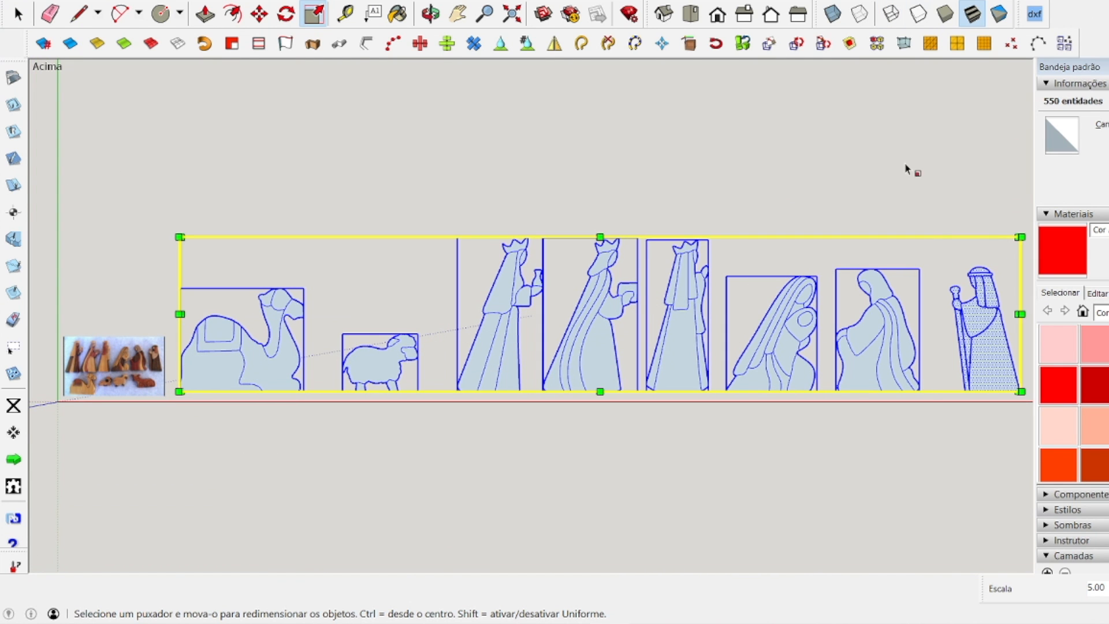
{"action": "left_click", "coordinate": [14, 18]}
{"action": "left_click", "coordinate": [376, 181]}
{"action": "scroll", "coordinate": [472, 299], "scroll_direction": "up", "scroll_amount": 5}
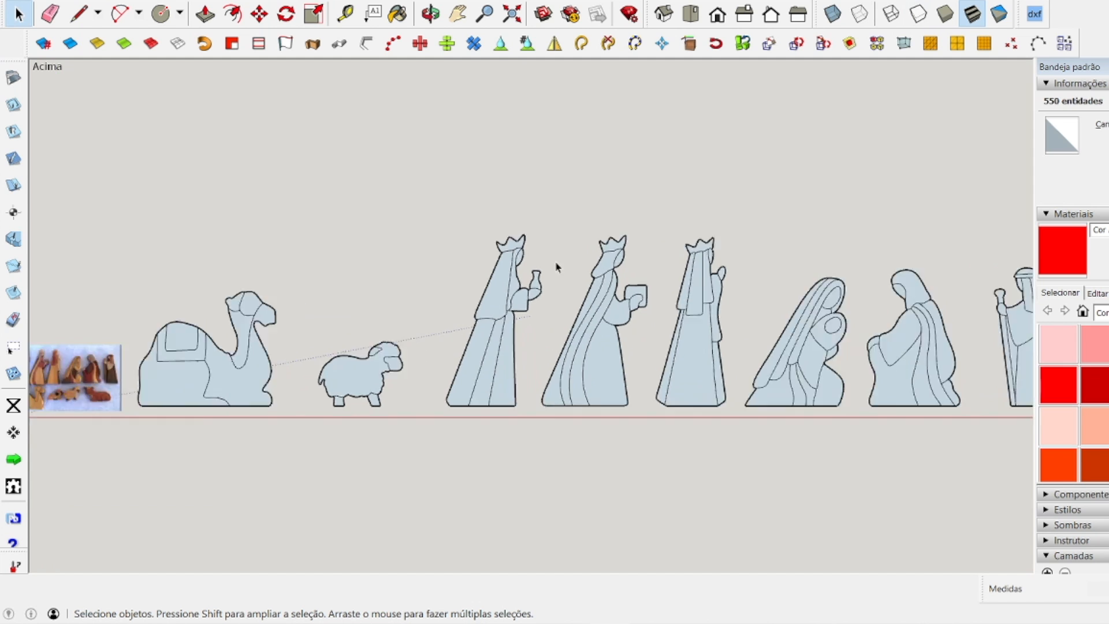
Reselect the whole row of figures and scale it down uniformly in several passes, well below its enlarged size.
{"action": "scroll", "coordinate": [549, 217], "scroll_direction": "down", "scroll_amount": 6}
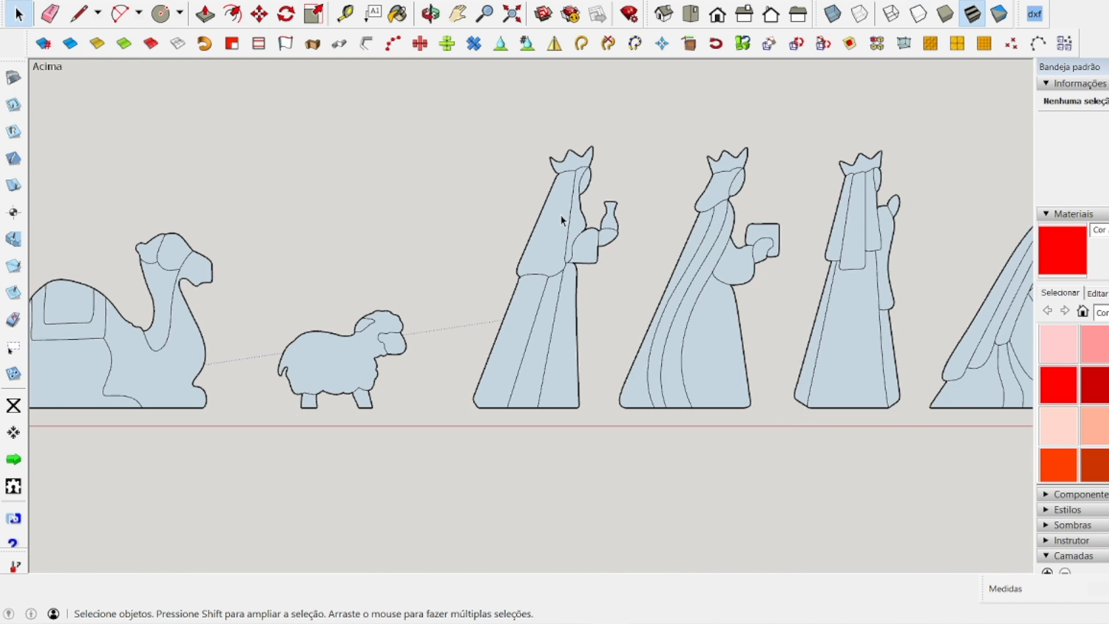
{"action": "left_click_drag", "start_coordinate": [412, 178], "coordinate": [834, 314]}
{"action": "scroll", "coordinate": [771, 211], "scroll_direction": "up", "scroll_amount": 1}
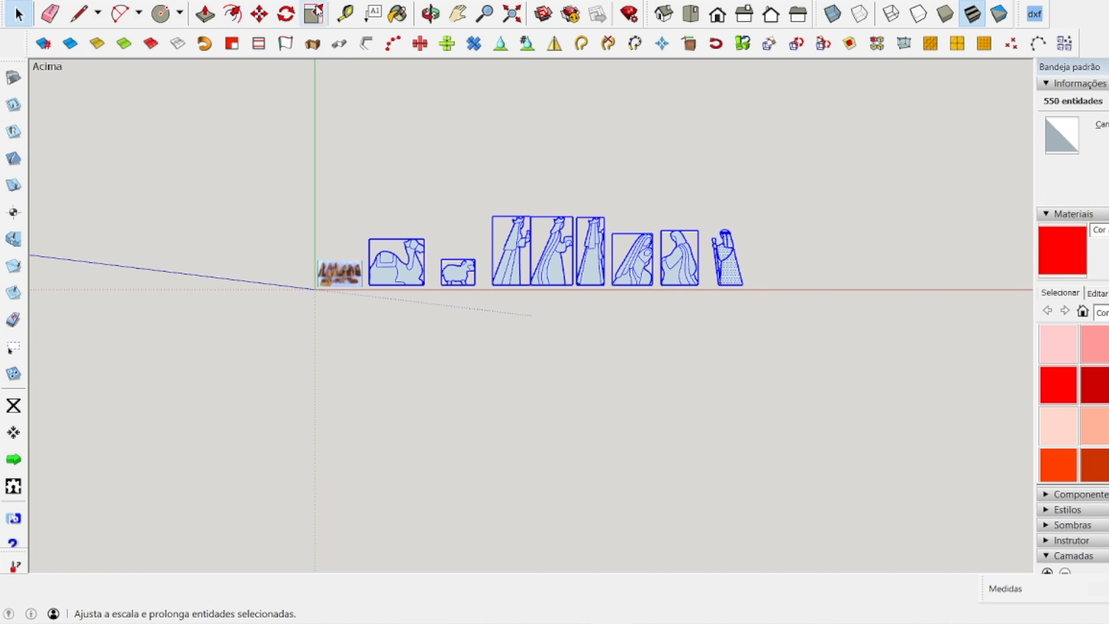
{"action": "left_click", "coordinate": [314, 14]}
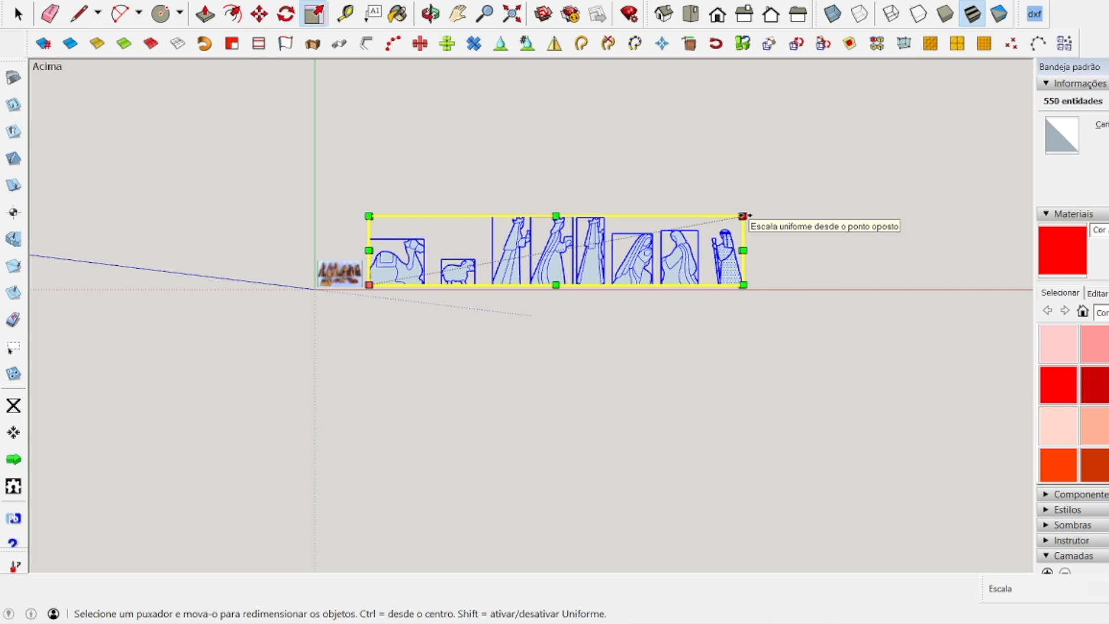
{"action": "left_click_drag", "start_coordinate": [744, 216], "coordinate": [470, 266]}
{"action": "scroll", "coordinate": [404, 275], "scroll_direction": "up", "scroll_amount": 2}
{"action": "scroll", "coordinate": [383, 296], "scroll_direction": "up", "scroll_amount": 3}
{"action": "left_click_drag", "start_coordinate": [868, 191], "coordinate": [577, 246]}
{"action": "scroll", "coordinate": [398, 292], "scroll_direction": "up", "scroll_amount": 3}
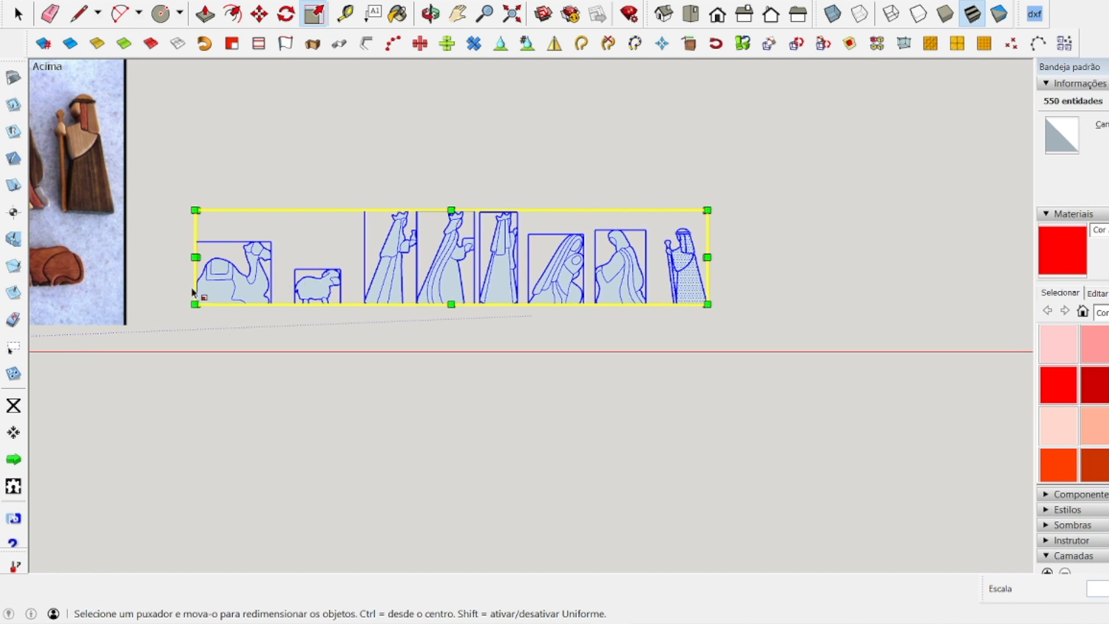
{"action": "scroll", "coordinate": [149, 272], "scroll_direction": "up", "scroll_amount": 1}
{"action": "scroll", "coordinate": [149, 271], "scroll_direction": "up", "scroll_amount": 1}
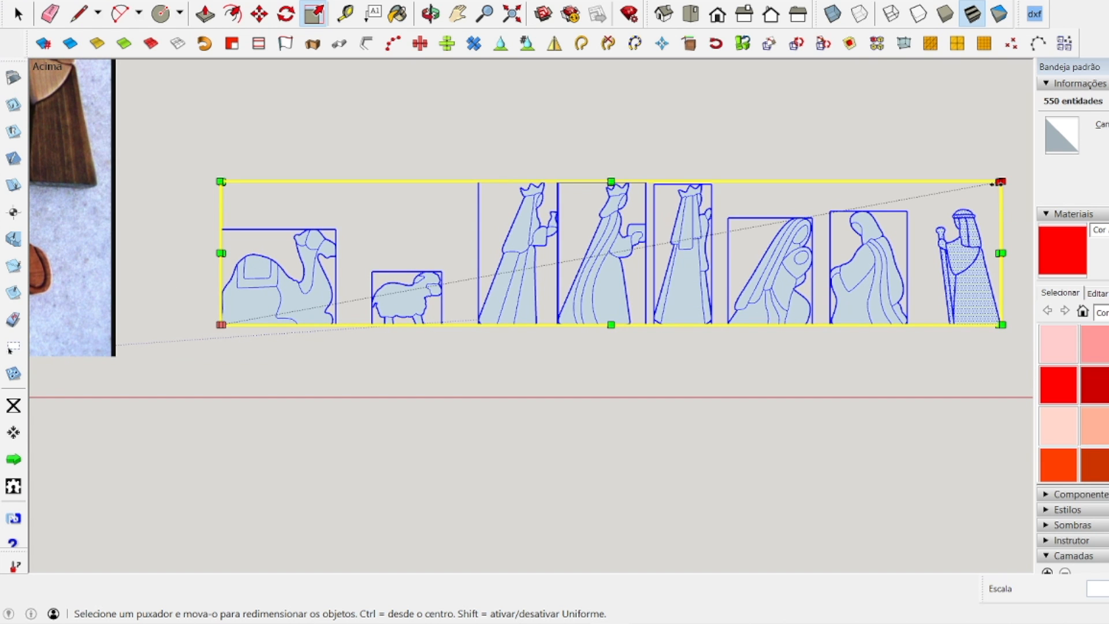
{"action": "left_click_drag", "start_coordinate": [1000, 182], "coordinate": [768, 245]}
{"action": "scroll", "coordinate": [508, 341], "scroll_direction": "up", "scroll_amount": 2}
{"action": "scroll", "coordinate": [517, 328], "scroll_direction": "down", "scroll_amount": 1}
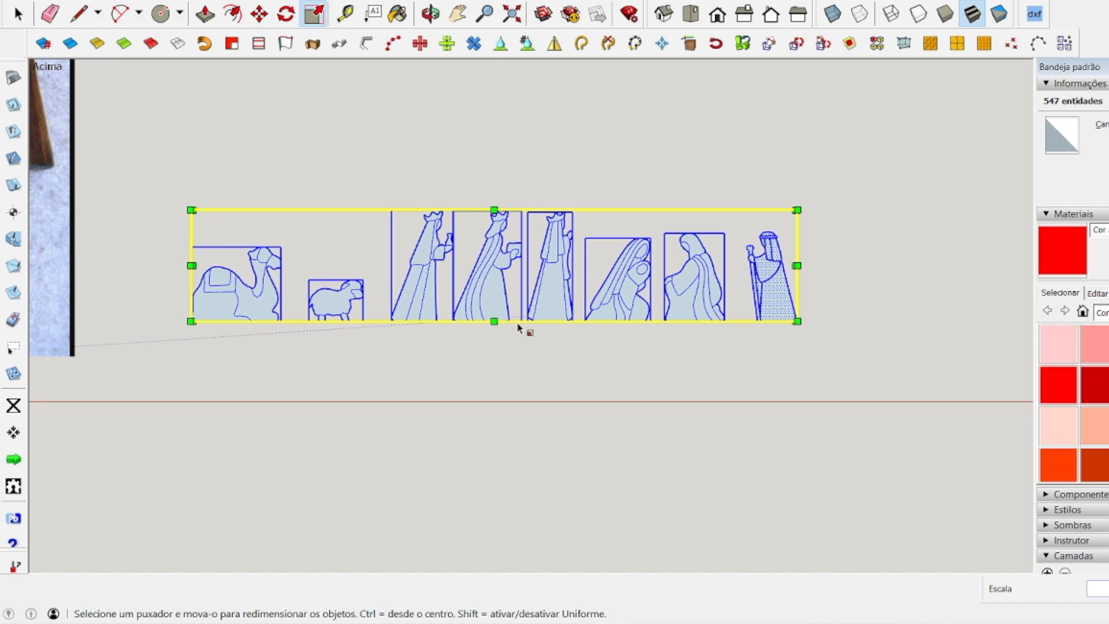
{"action": "key", "text": "space"}
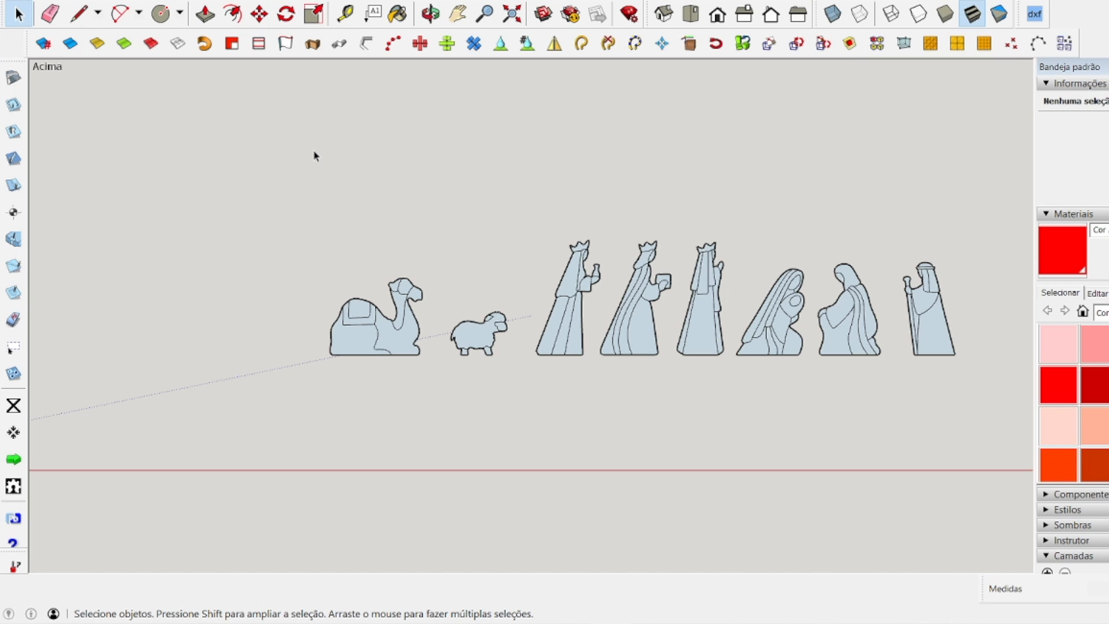
Place a horizontal guide line from the red axis along the common base of the figures.
{"action": "left_click", "coordinate": [347, 16]}
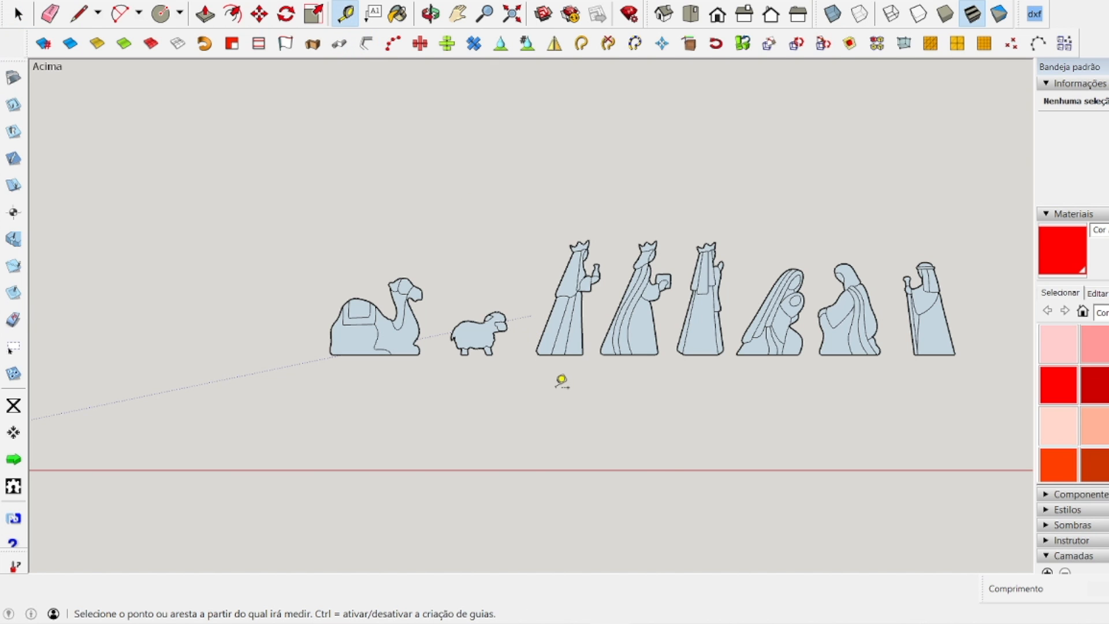
{"action": "left_click", "coordinate": [643, 355]}
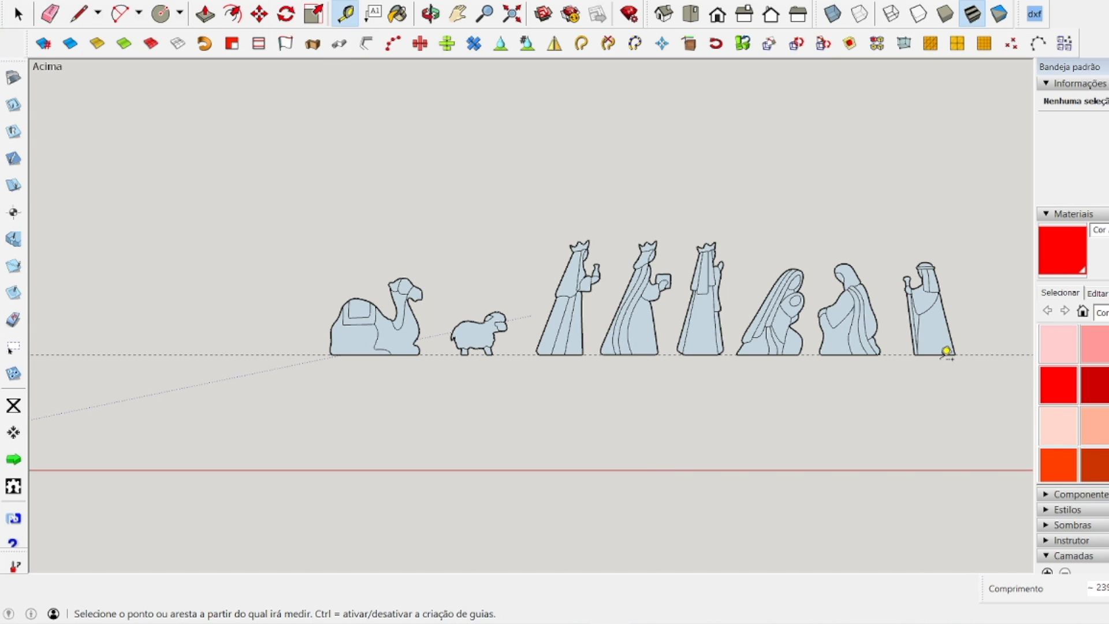
{"action": "scroll", "coordinate": [950, 351], "scroll_direction": "up", "scroll_amount": 6}
{"action": "scroll", "coordinate": [936, 337], "scroll_direction": "down", "scroll_amount": 6}
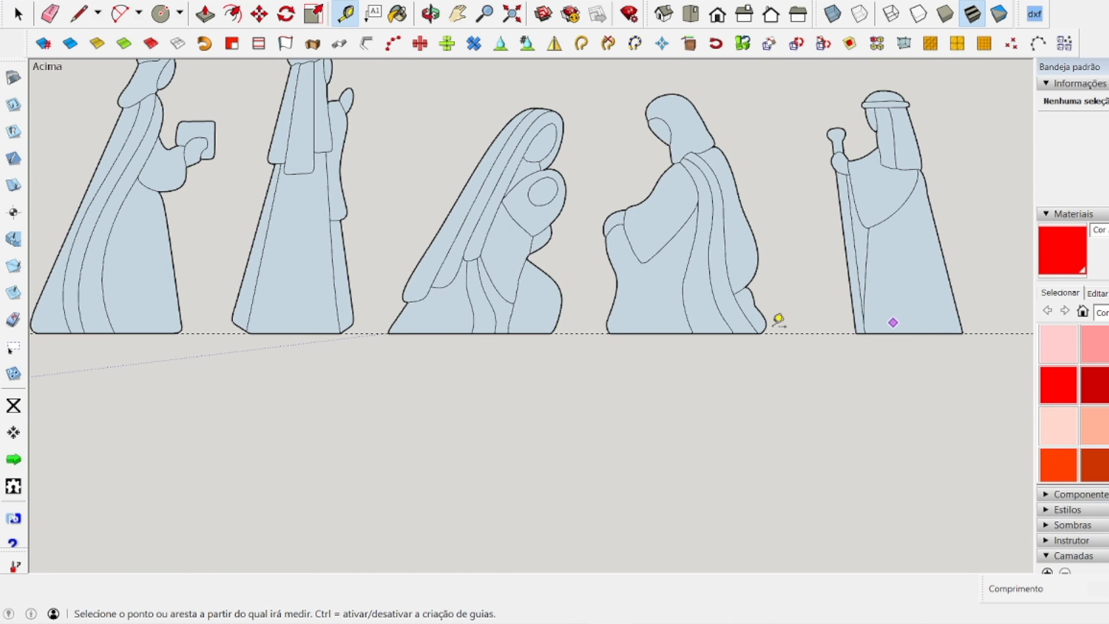
{"action": "scroll", "coordinate": [440, 351], "scroll_direction": "down", "scroll_amount": 5}
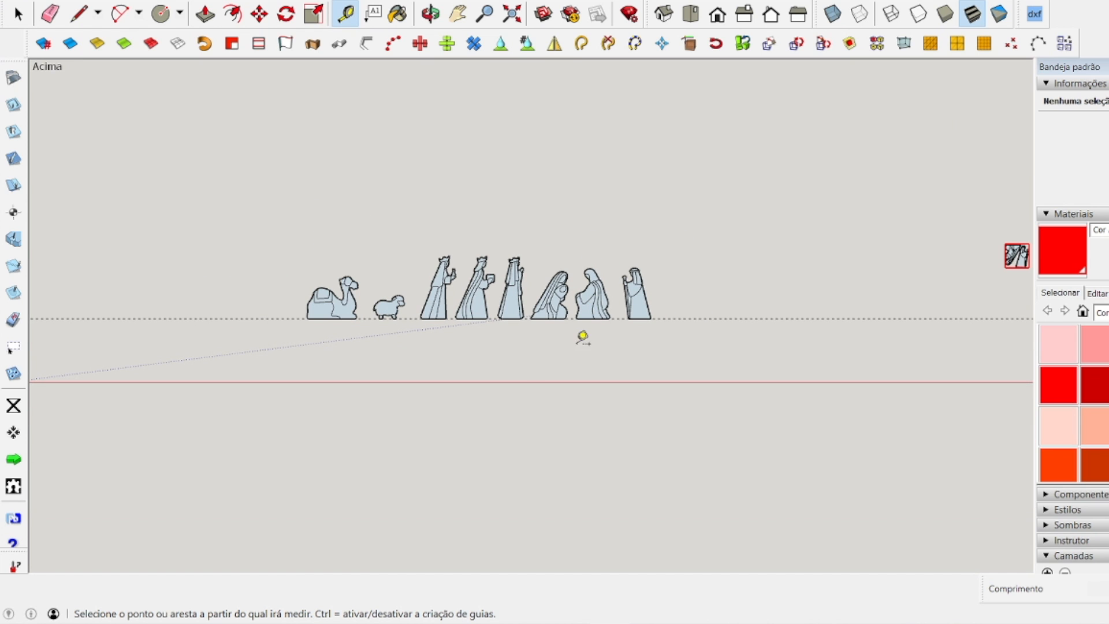
{"action": "scroll", "coordinate": [248, 325], "scroll_direction": "up", "scroll_amount": 2}
{"action": "scroll", "coordinate": [248, 325], "scroll_direction": "up", "scroll_amount": 1}
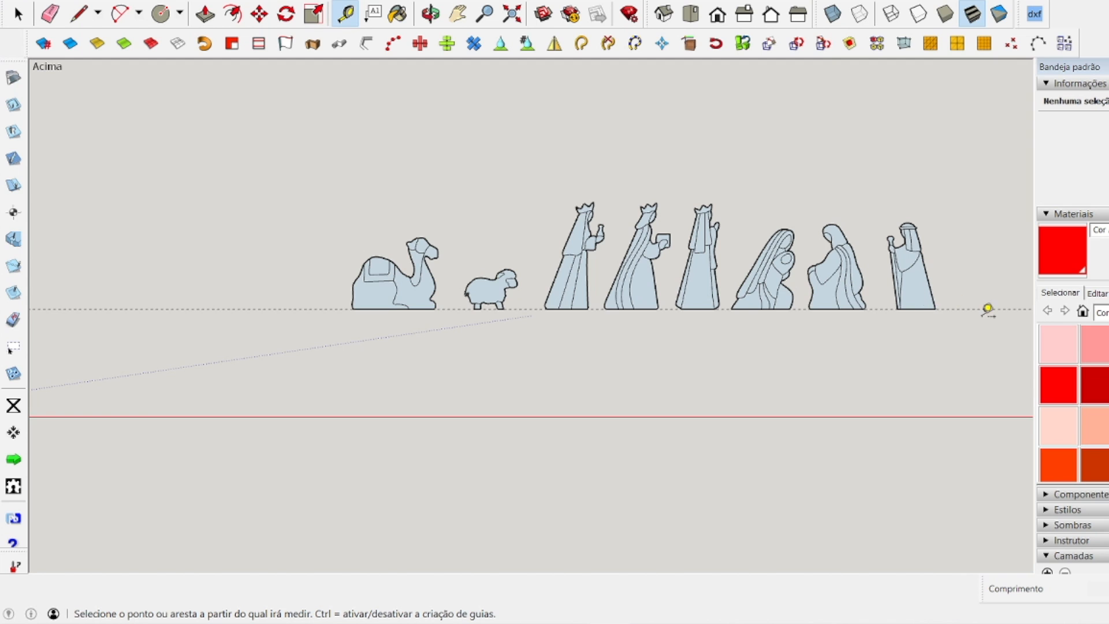
Add a parallel guide 100 mm above the base guide and measure the gap between the two guides.
{"action": "left_click", "coordinate": [265, 309]}
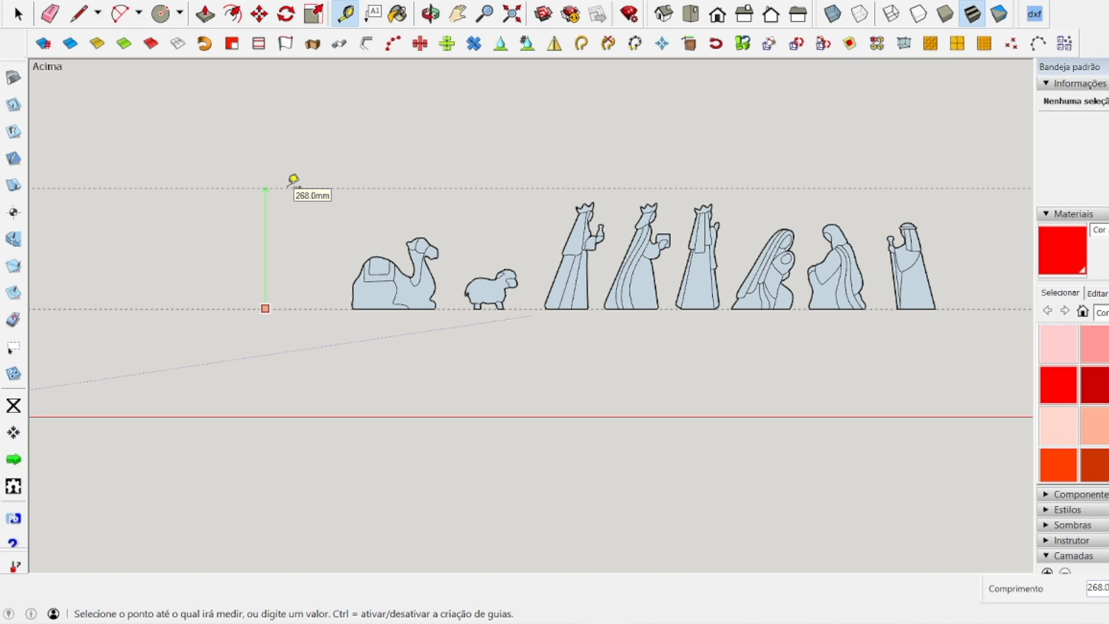
{"action": "left_click", "coordinate": [293, 179]}
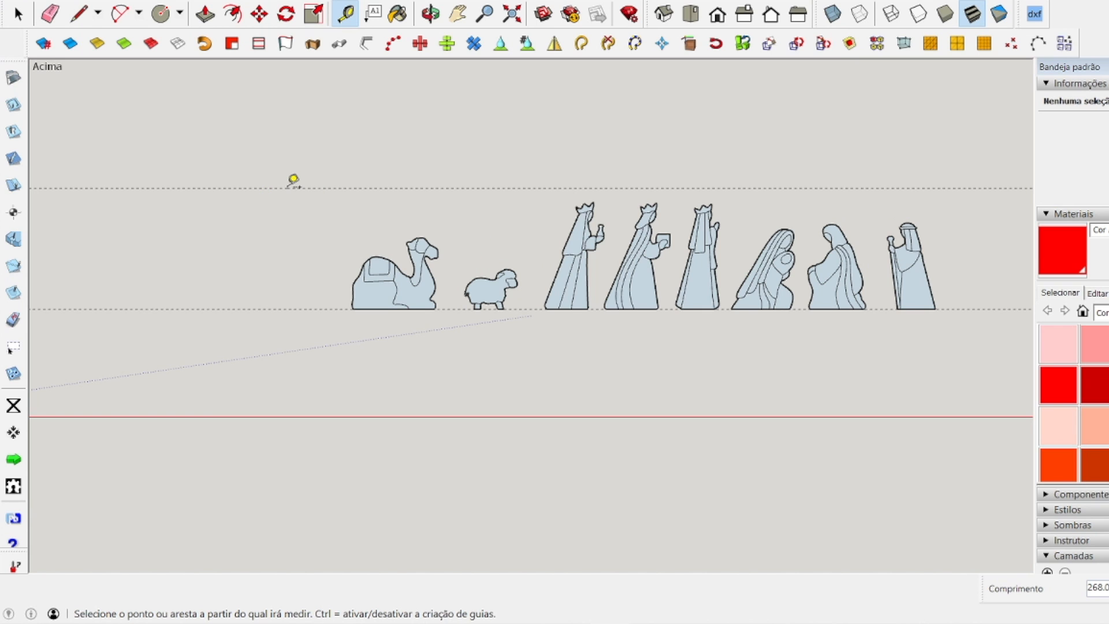
{"action": "type", "text": "100"}
{"action": "key", "text": "Return"}
{"action": "scroll", "coordinate": [677, 330], "scroll_direction": "up", "scroll_amount": 3}
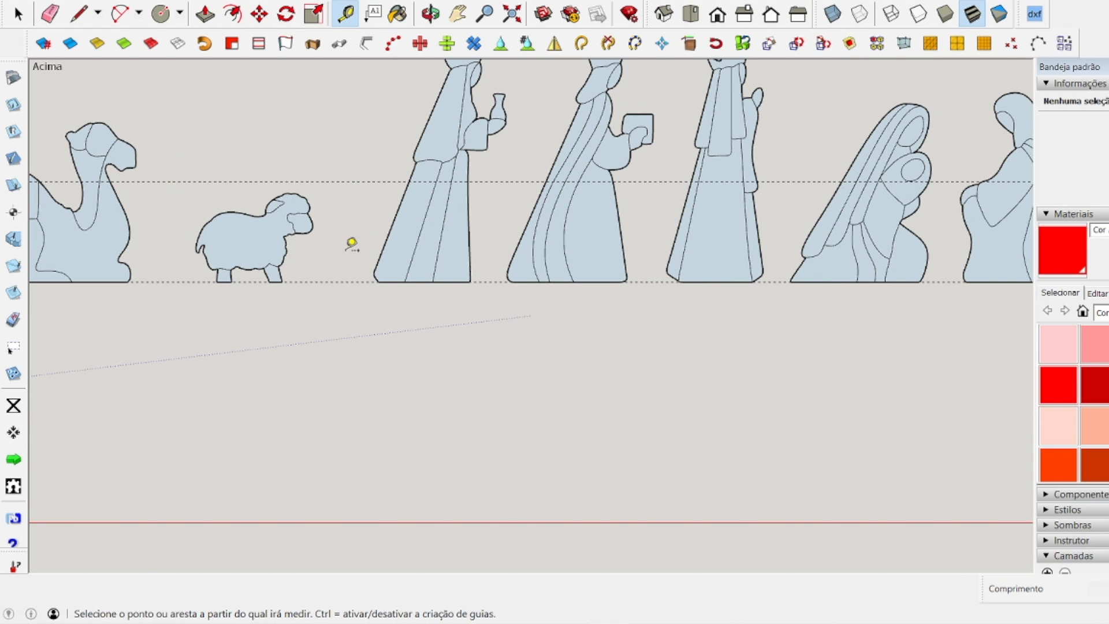
{"action": "left_click", "coordinate": [347, 281]}
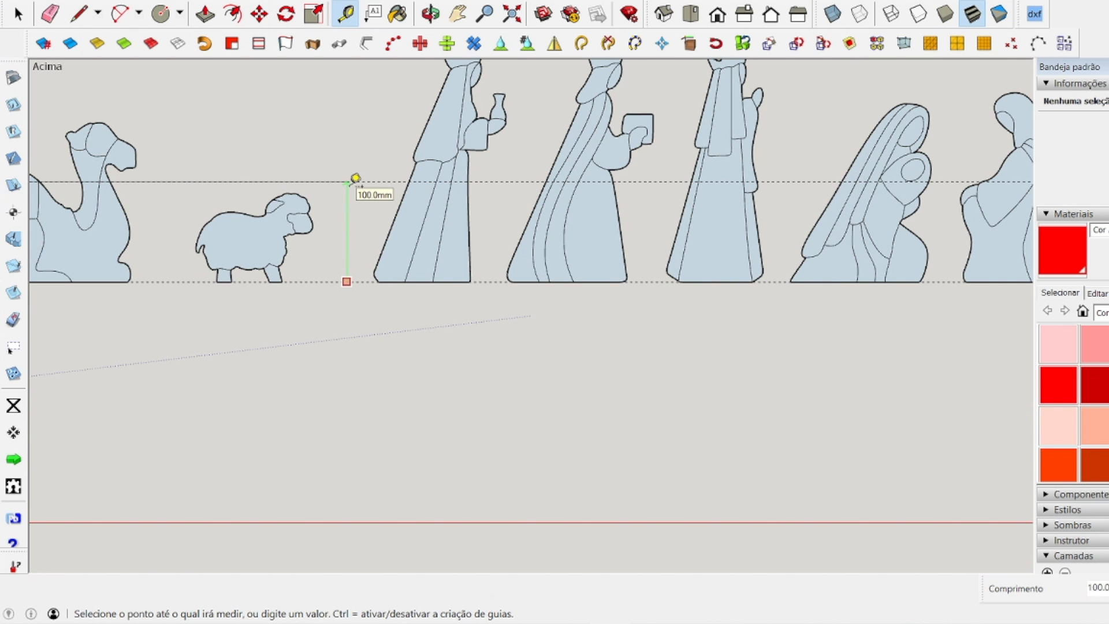
{"action": "left_click", "coordinate": [355, 181]}
{"action": "scroll", "coordinate": [317, 337], "scroll_direction": "down", "scroll_amount": 3}
{"action": "left_click", "coordinate": [17, 14]}
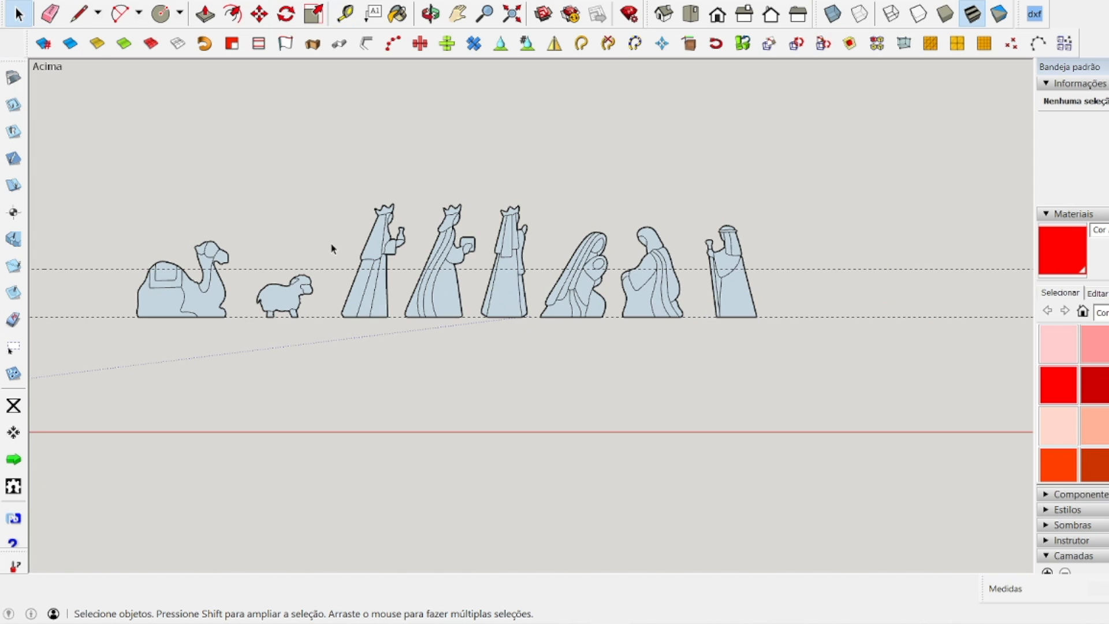
Scale the whole row of figures down uniformly from its base until the kings' crowns meet the upper guide.
{"action": "left_click", "coordinate": [382, 232]}
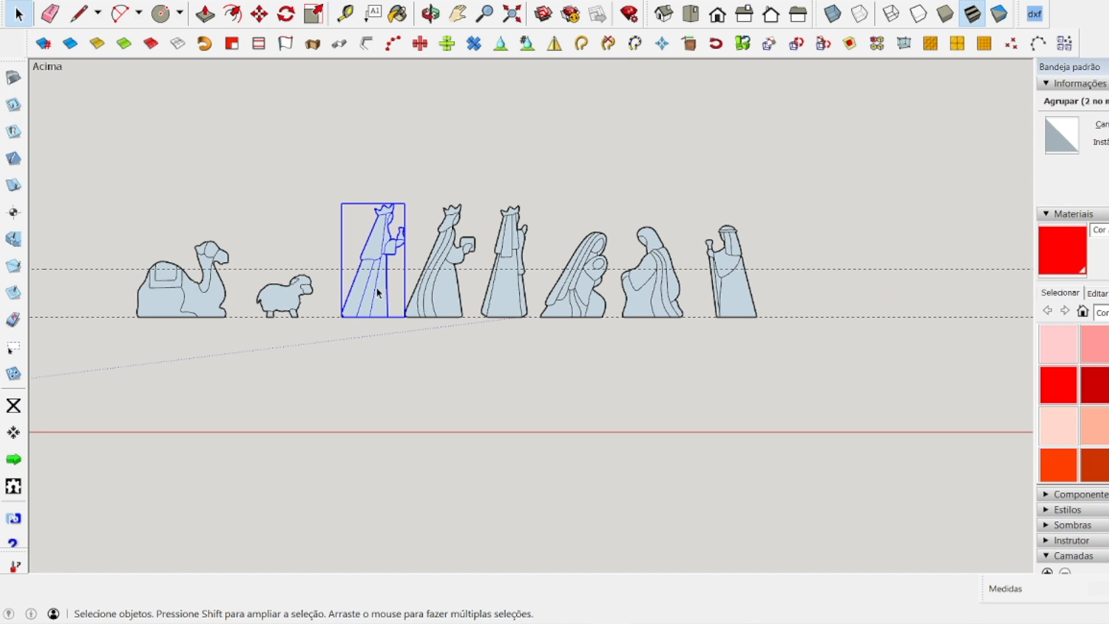
{"action": "left_click", "coordinate": [283, 183]}
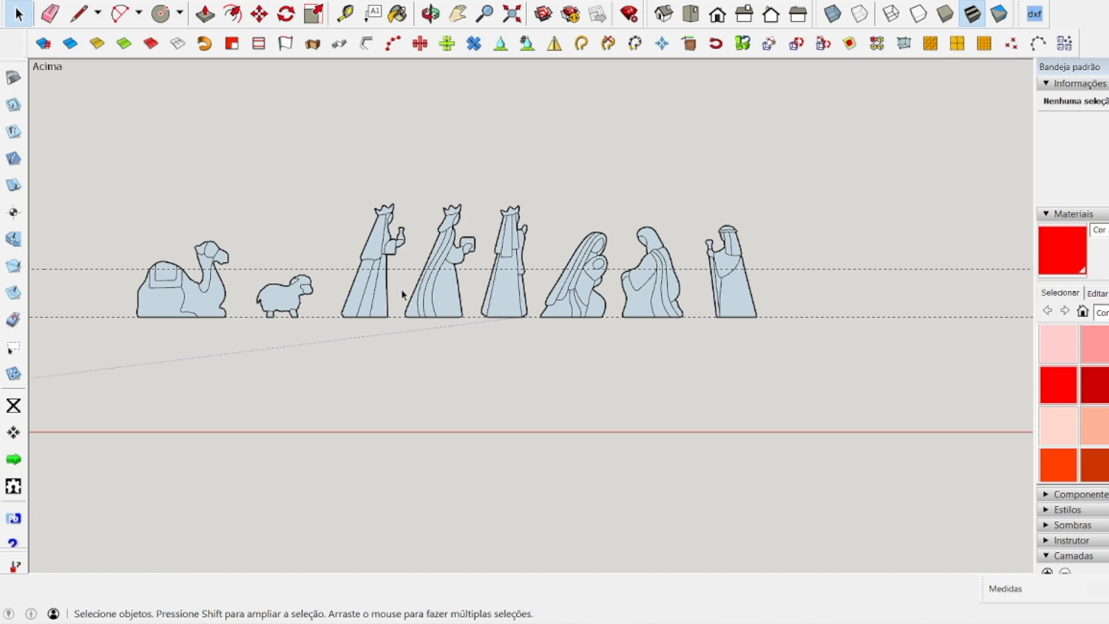
{"action": "left_click_drag", "start_coordinate": [94, 144], "coordinate": [804, 361]}
{"action": "left_click", "coordinate": [314, 14]}
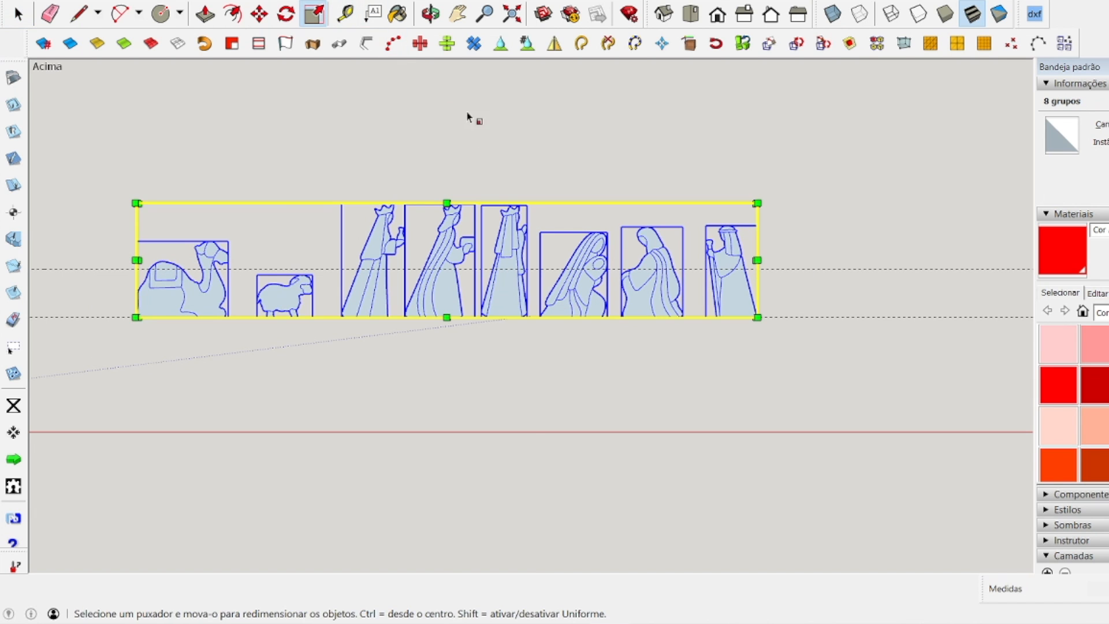
{"action": "left_click_drag", "start_coordinate": [761, 205], "coordinate": [446, 258]}
{"action": "scroll", "coordinate": [206, 300], "scroll_direction": "up", "scroll_amount": 1}
{"action": "scroll", "coordinate": [209, 289], "scroll_direction": "up", "scroll_amount": 3}
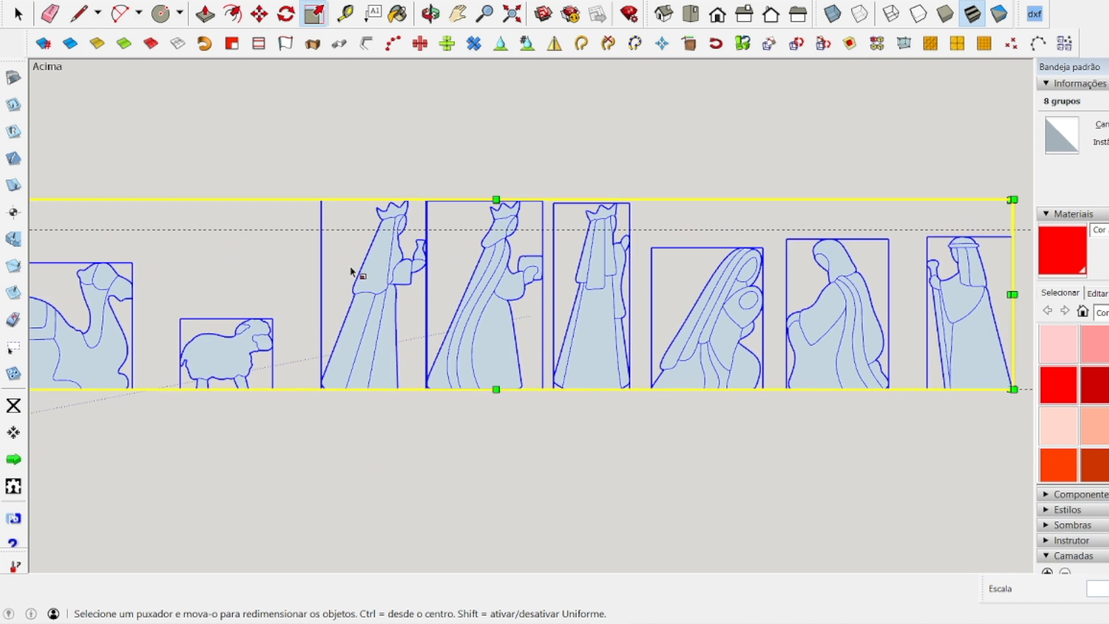
{"action": "scroll", "coordinate": [415, 271], "scroll_direction": "down", "scroll_amount": 1}
{"action": "left_click_drag", "start_coordinate": [864, 215], "coordinate": [744, 251]}
{"action": "scroll", "coordinate": [365, 282], "scroll_direction": "up", "scroll_amount": 4}
{"action": "scroll", "coordinate": [367, 283], "scroll_direction": "down", "scroll_amount": 6}
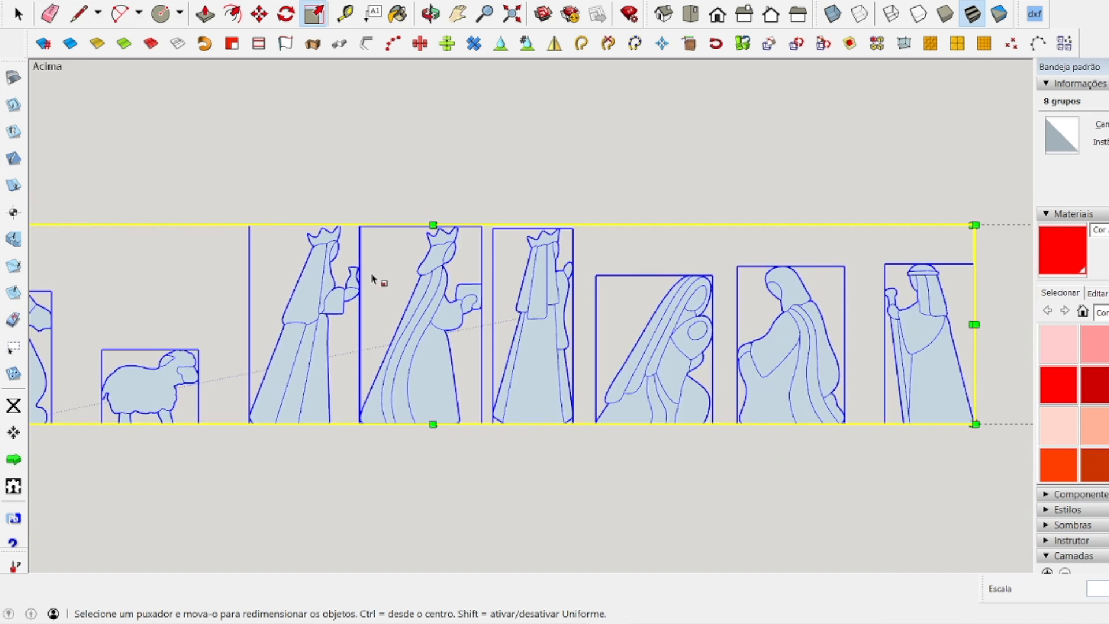
{"action": "left_click", "coordinate": [19, 14]}
{"action": "left_click", "coordinate": [18, 11]}
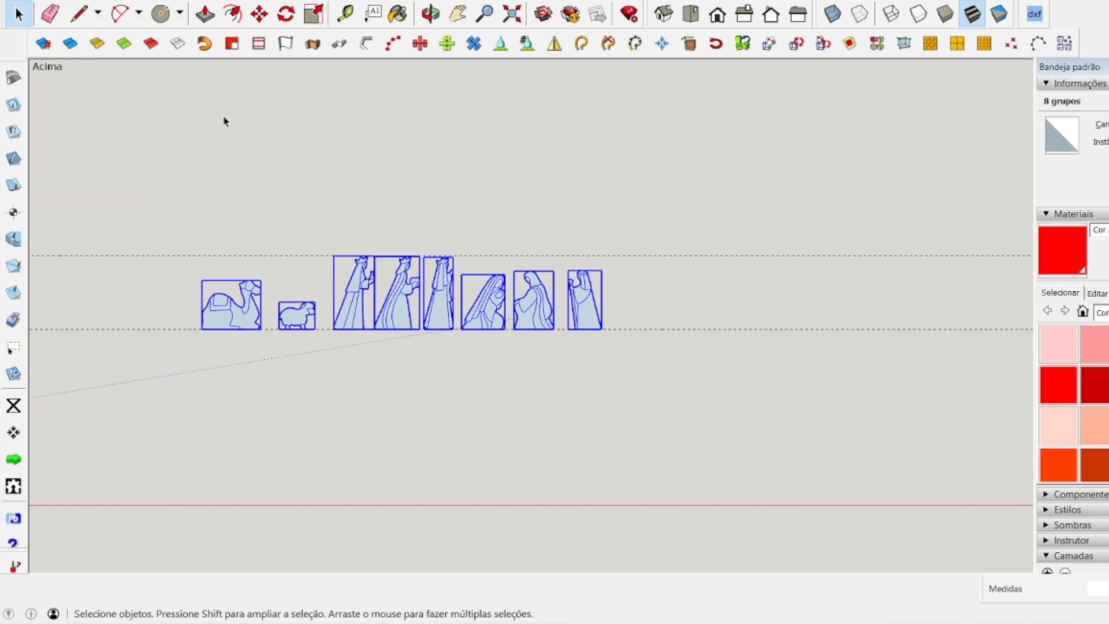
{"action": "left_click", "coordinate": [225, 120]}
Delete the upper and lower horizontal guide lines around the row of figures.
{"action": "scroll", "coordinate": [310, 300], "scroll_direction": "up", "scroll_amount": 1}
{"action": "scroll", "coordinate": [307, 303], "scroll_direction": "up", "scroll_amount": 1}
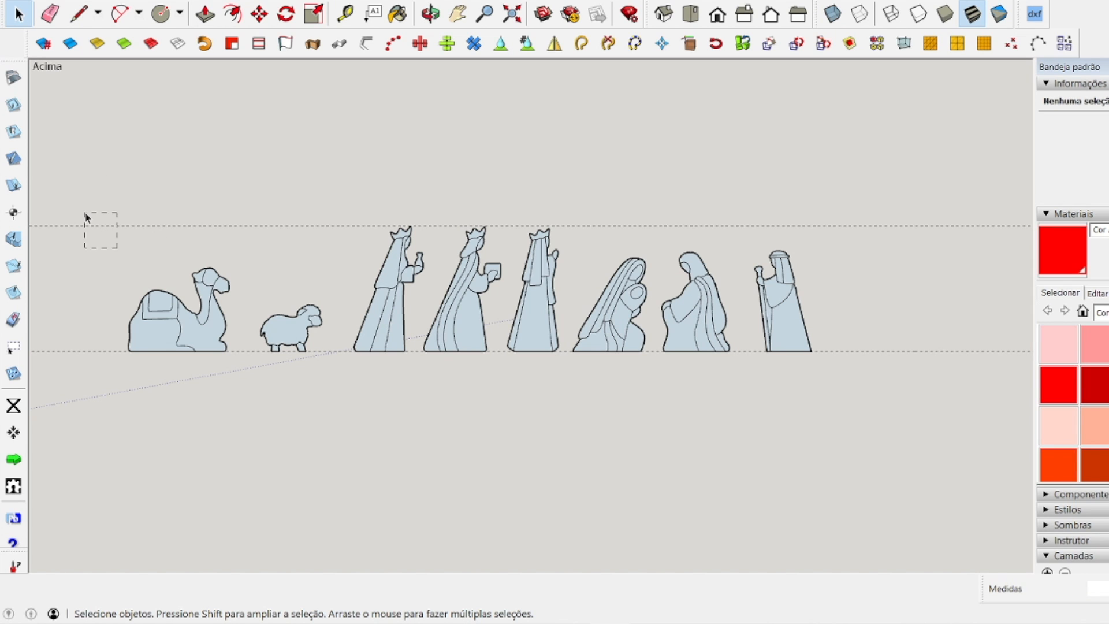
{"action": "key", "text": "Delete"}
{"action": "left_click_drag", "start_coordinate": [74, 377], "coordinate": [46, 328]}
{"action": "key", "text": "Delete"}
{"action": "left_click_drag", "start_coordinate": [71, 134], "coordinate": [881, 474]}
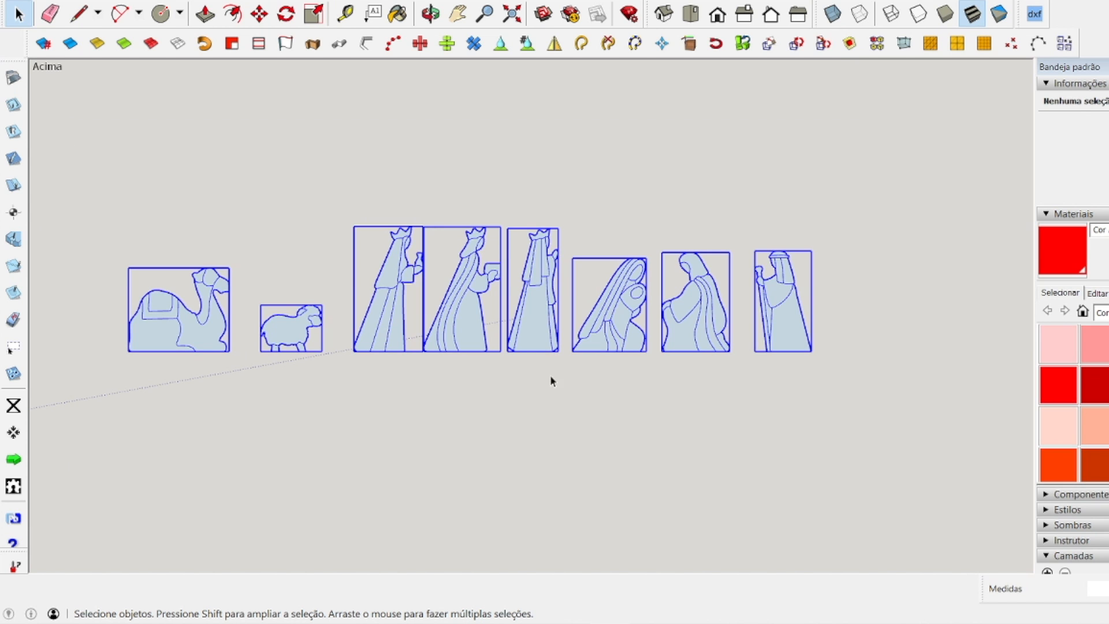
{"action": "scroll", "coordinate": [492, 341], "scroll_direction": "down", "scroll_amount": 2}
{"action": "scroll", "coordinate": [497, 347], "scroll_direction": "up", "scroll_amount": 2}
{"action": "left_click", "coordinate": [489, 339]}
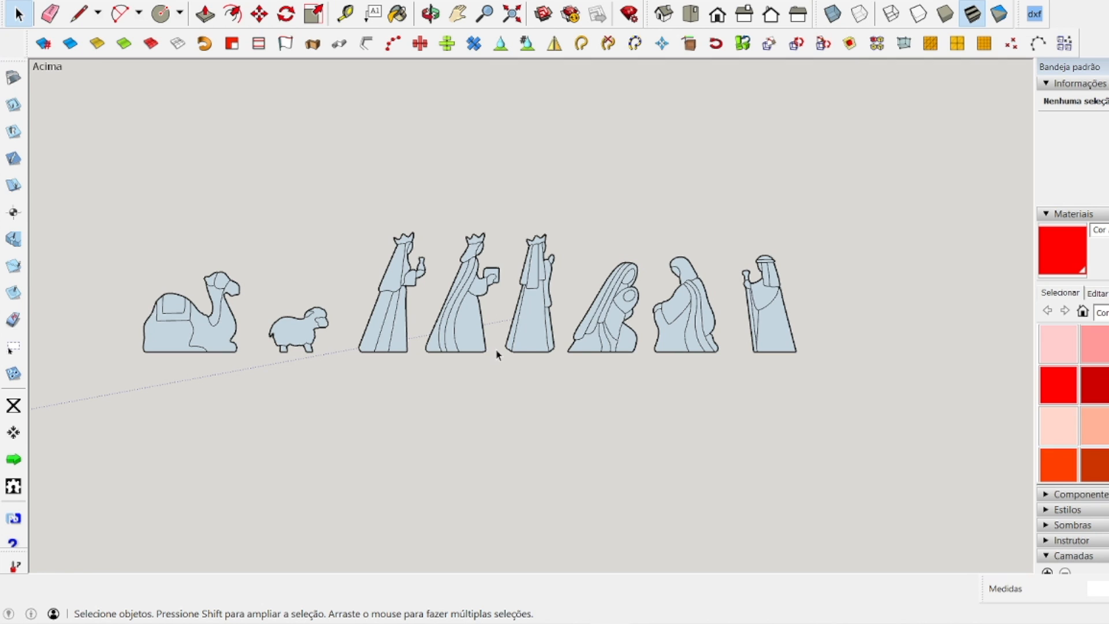
{"action": "left_click_drag", "start_coordinate": [118, 197], "coordinate": [963, 415]}
{"action": "left_click", "coordinate": [733, 404]}
{"action": "left_click", "coordinate": [758, 323]}
{"action": "left_click", "coordinate": [259, 13]}
{"action": "left_click", "coordinate": [786, 317]}
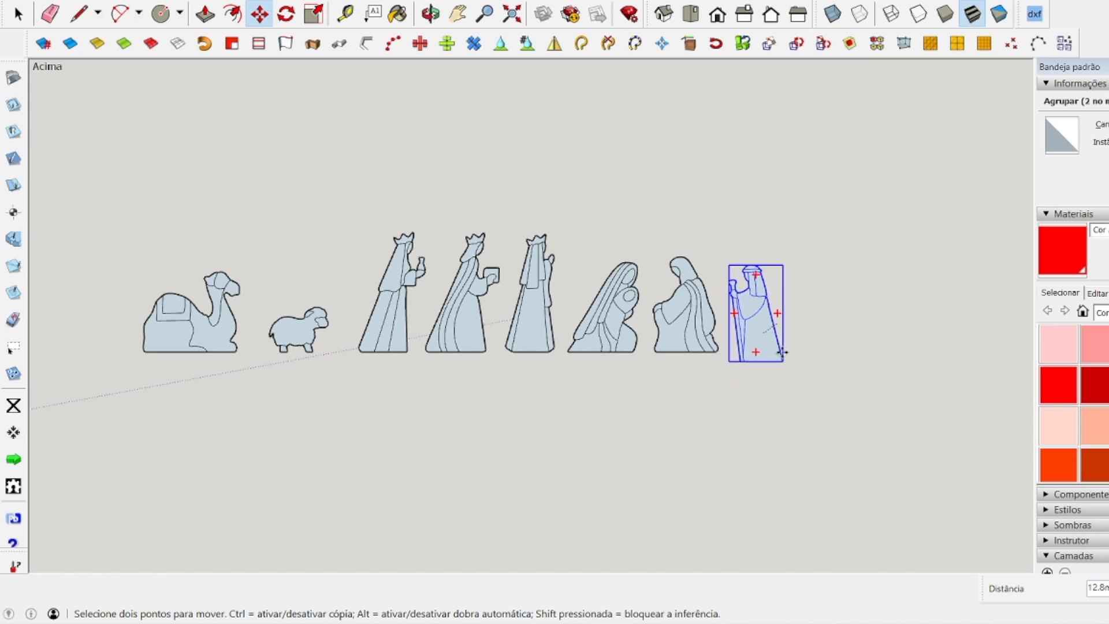
{"action": "key", "text": "space"}
{"action": "left_click", "coordinate": [775, 361]}
{"action": "scroll", "coordinate": [729, 312], "scroll_direction": "up", "scroll_amount": 5}
{"action": "scroll", "coordinate": [751, 314], "scroll_direction": "down", "scroll_amount": 6}
Move the standing shepherd with the staff horizontally closer to the kneeling figure beside him, leaving a small gap.
{"action": "left_click", "coordinate": [820, 305]}
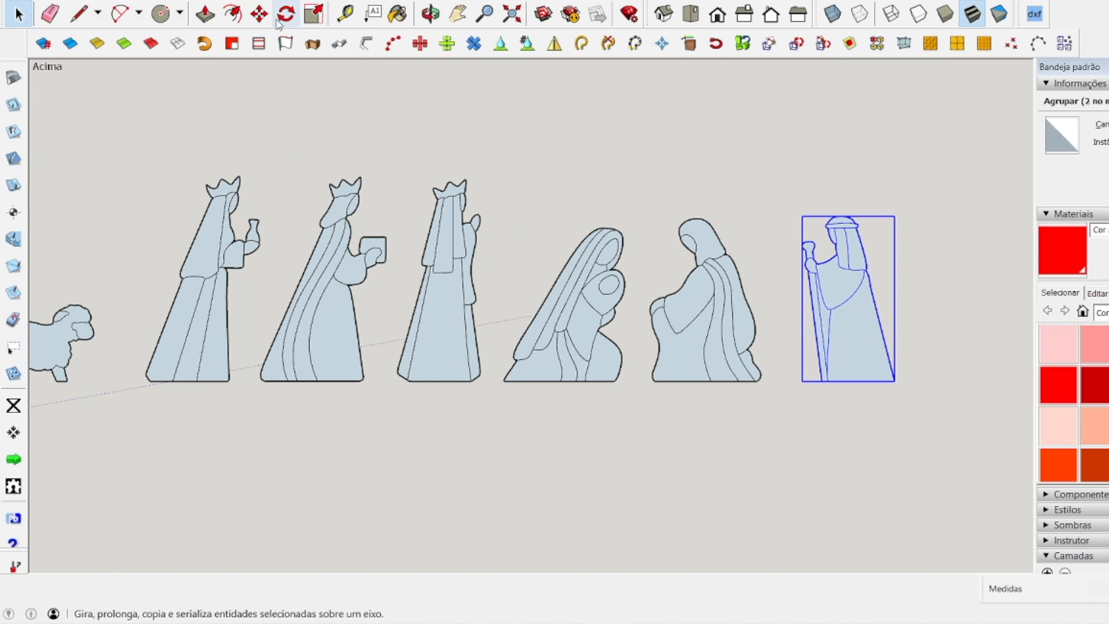
{"action": "left_click", "coordinate": [259, 14]}
{"action": "left_click", "coordinate": [849, 329]}
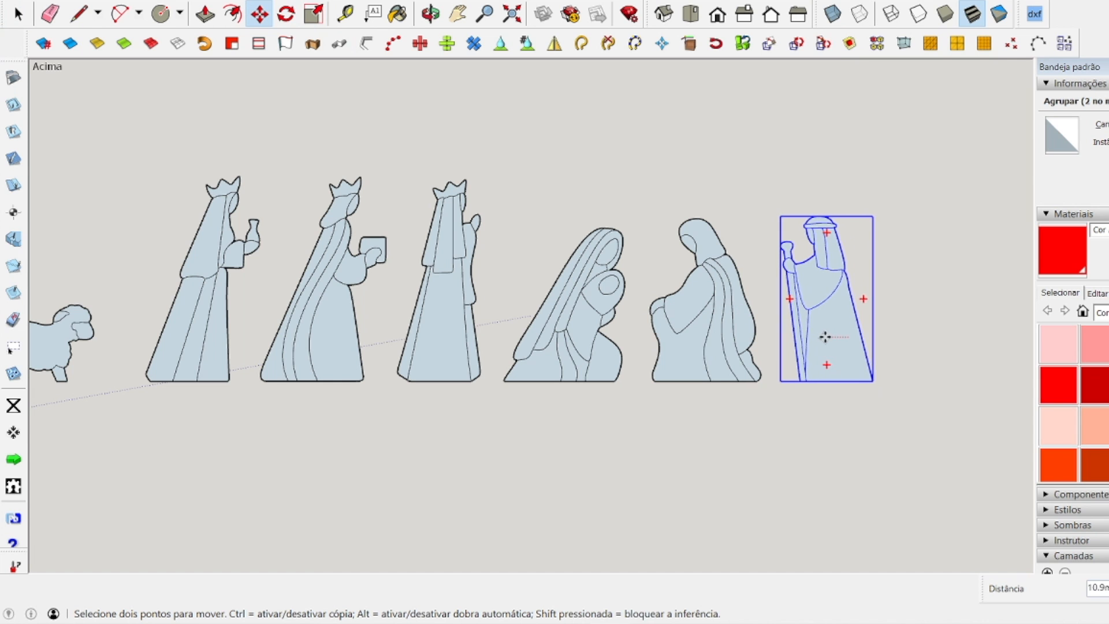
{"action": "left_click", "coordinate": [815, 332]}
{"action": "key", "text": "space"}
{"action": "left_click", "coordinate": [789, 492]}
{"action": "scroll", "coordinate": [559, 333], "scroll_direction": "down", "scroll_amount": 2}
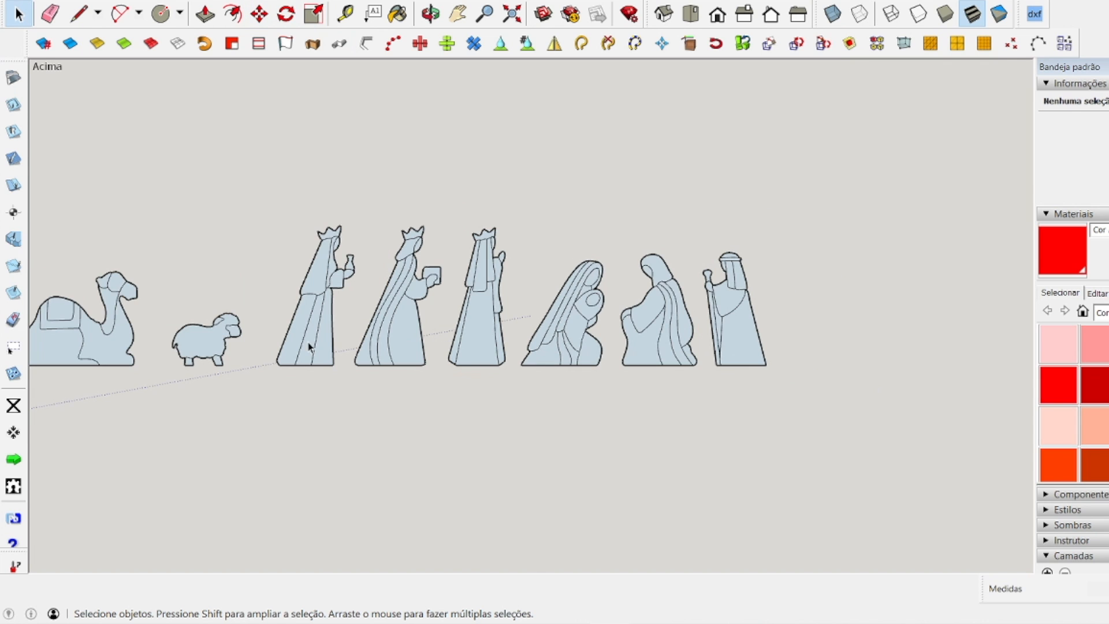
Move the sheep horizontally towards the nearest king, keeping it on the common baseline and leaving a small gap.
{"action": "left_click", "coordinate": [229, 356]}
{"action": "left_click", "coordinate": [260, 13]}
{"action": "left_click", "coordinate": [206, 341]}
{"action": "left_click", "coordinate": [232, 341]}
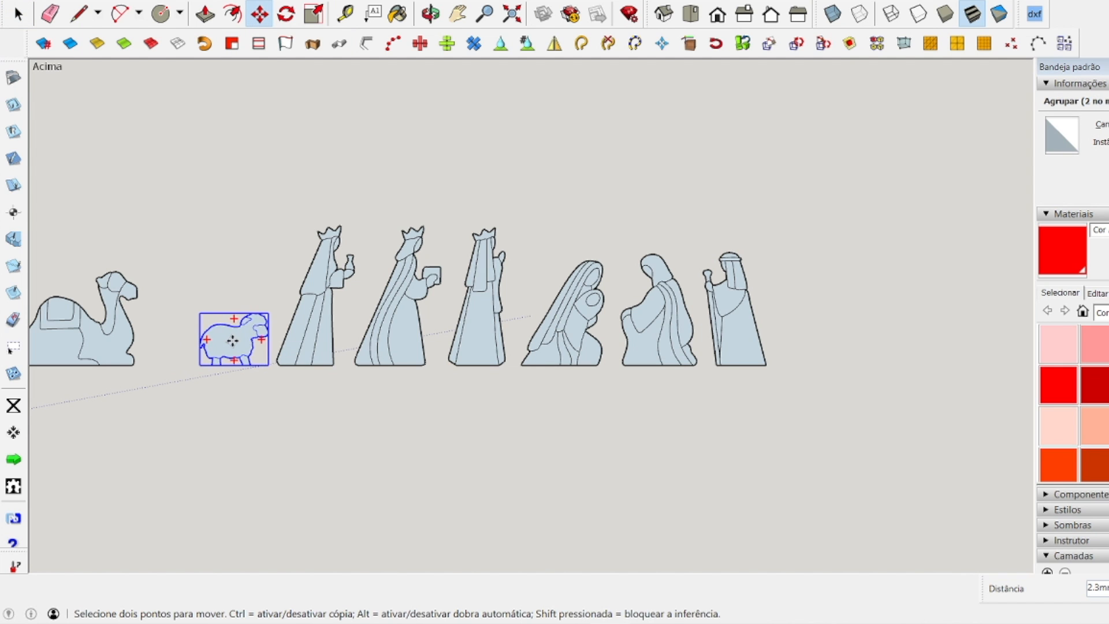
{"action": "key", "text": "space"}
{"action": "left_click", "coordinate": [176, 358]}
Move the camel about 117 mm diagonally into the space directly above the sheep.
{"action": "left_click", "coordinate": [129, 349]}
{"action": "left_click", "coordinate": [260, 14]}
{"action": "left_click", "coordinate": [109, 333]}
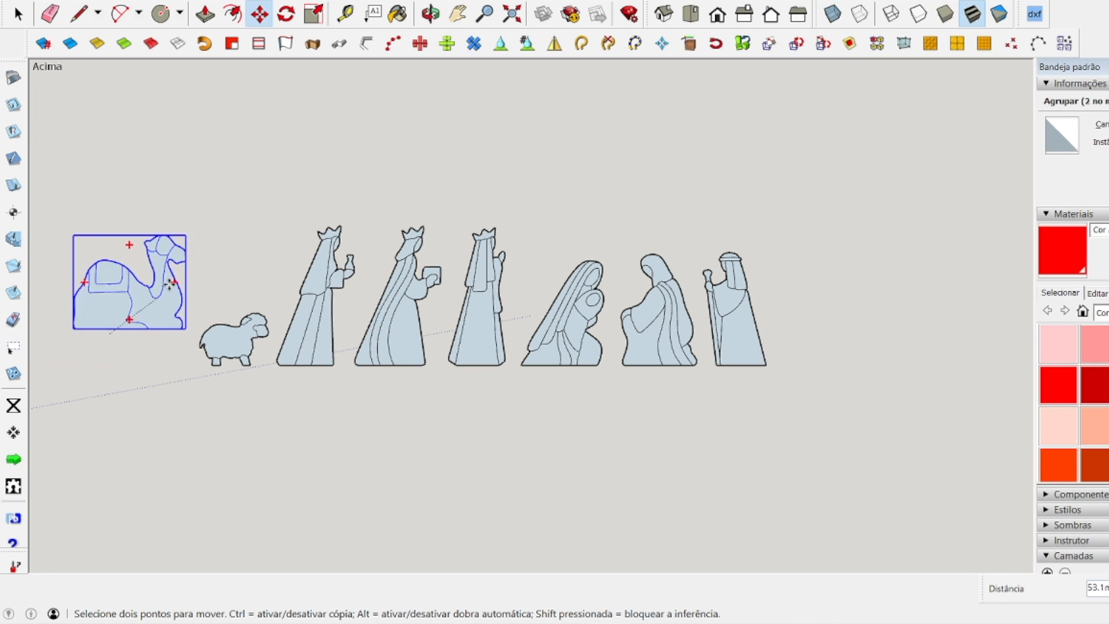
{"action": "left_click", "coordinate": [259, 276]}
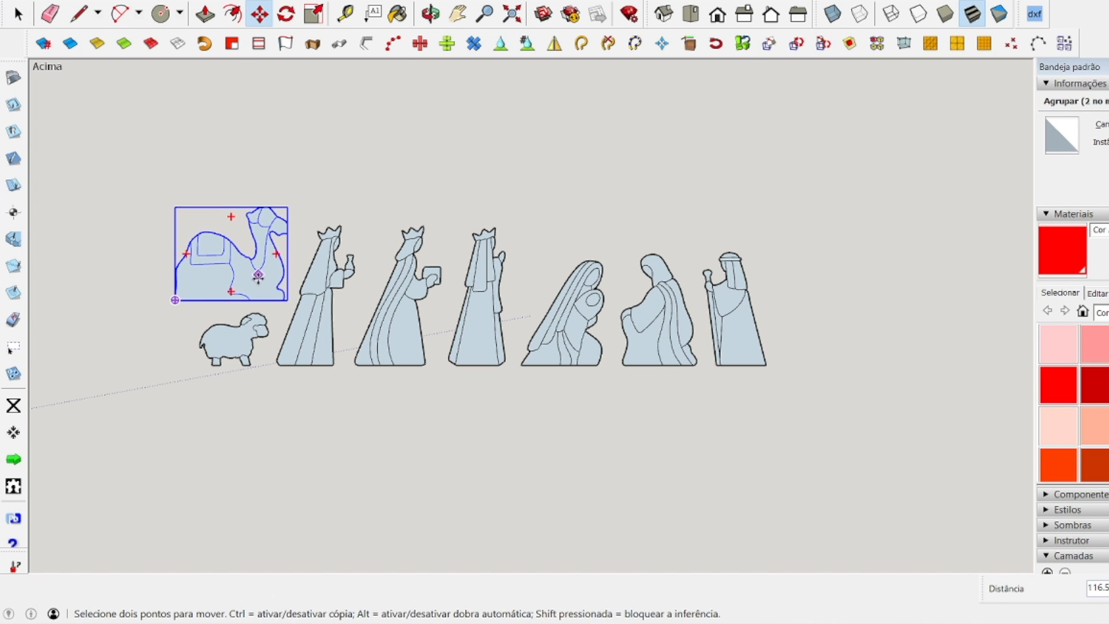
{"action": "key", "text": "space"}
{"action": "left_click", "coordinate": [389, 143]}
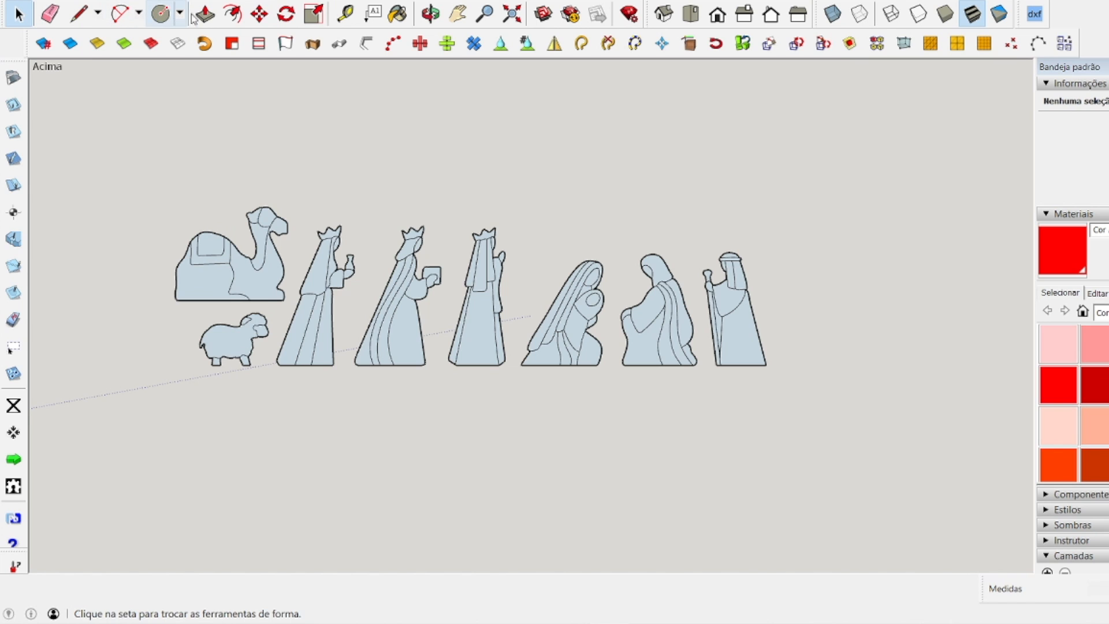
Draw a rectangle about 462 mm wide enclosing all the nativity figures.
{"action": "left_click", "coordinate": [181, 14]}
{"action": "left_click", "coordinate": [193, 37]}
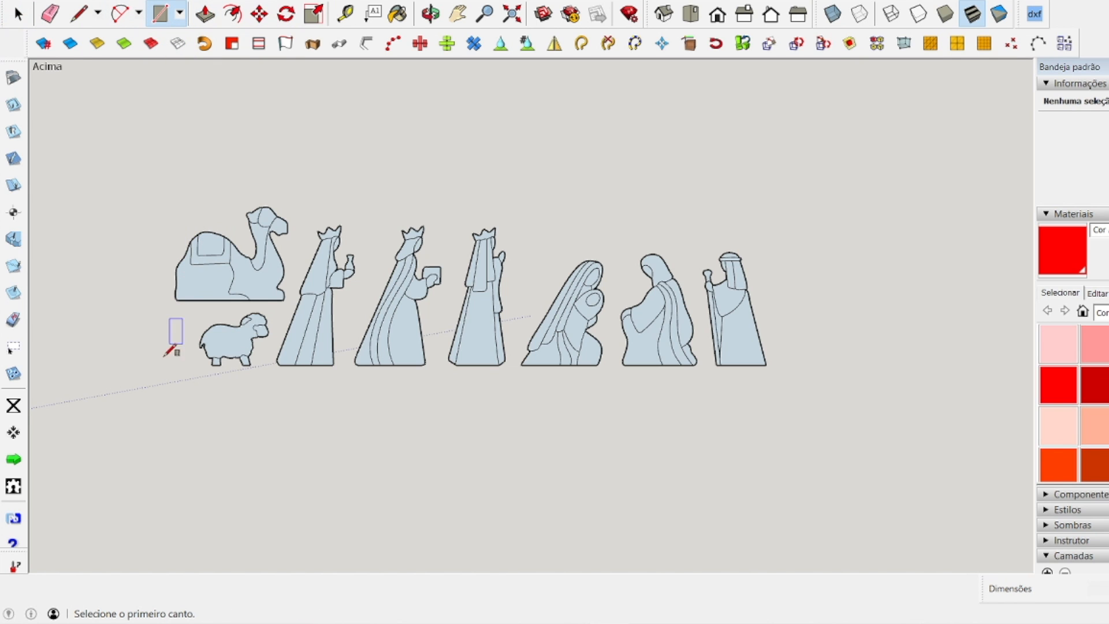
{"action": "left_click", "coordinate": [147, 390]}
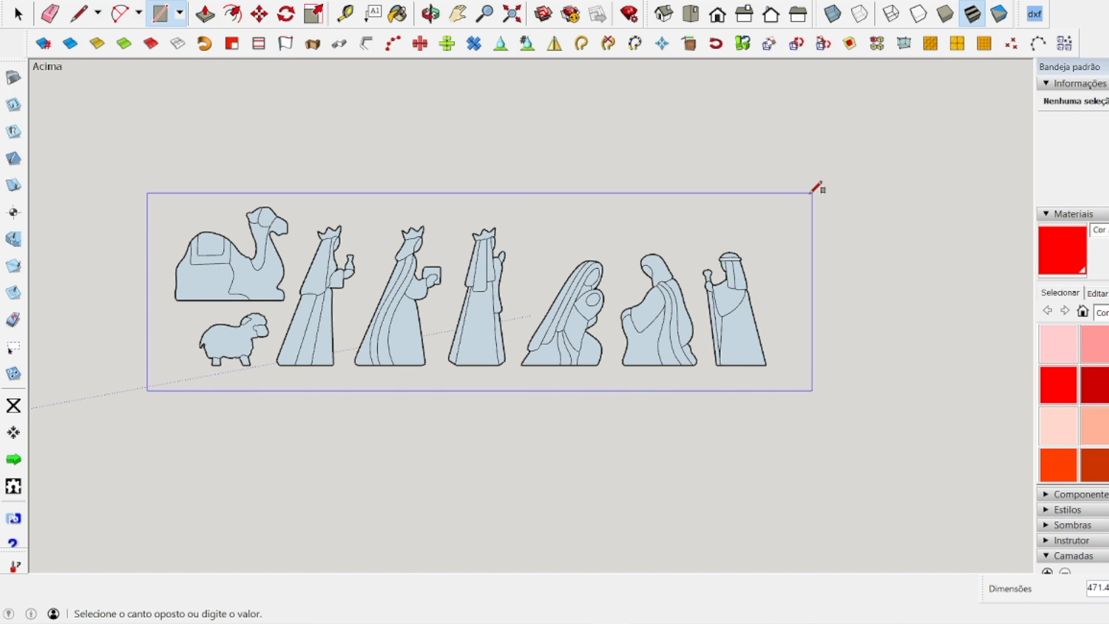
{"action": "left_click", "coordinate": [797, 187]}
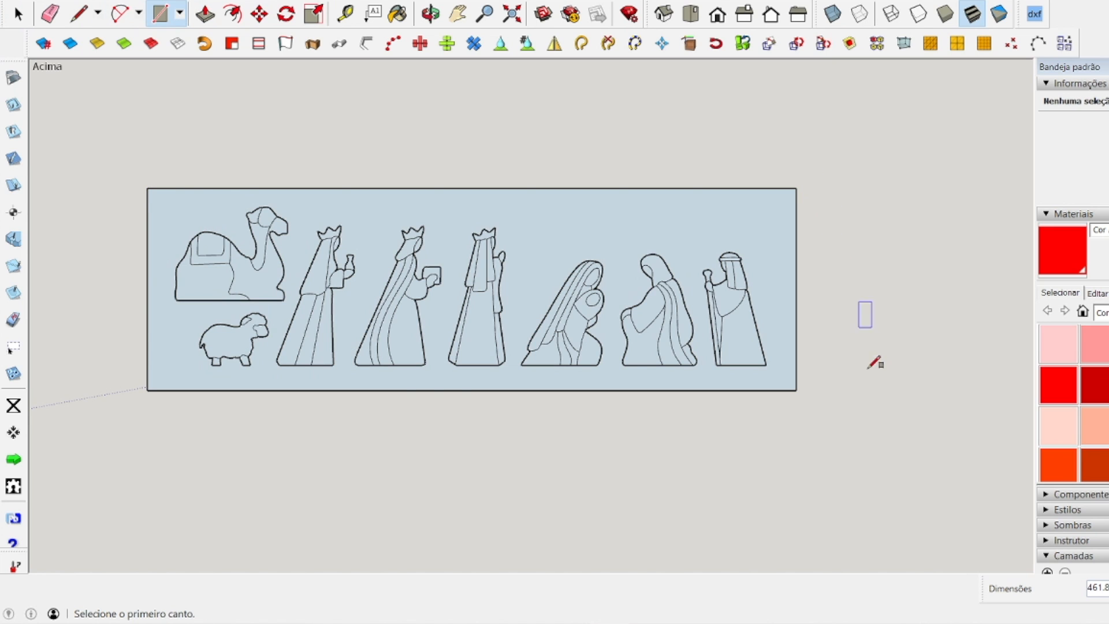
Delete the enclosing rectangle together with its face, keeping the figures.
{"action": "left_click", "coordinate": [18, 14]}
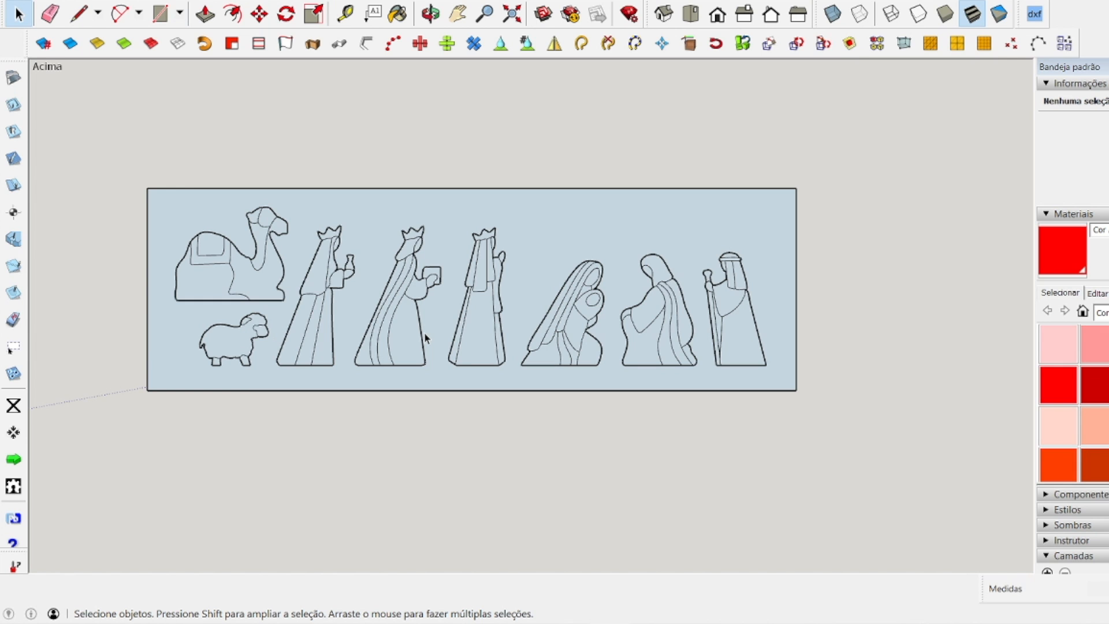
{"action": "double_click", "coordinate": [796, 206]}
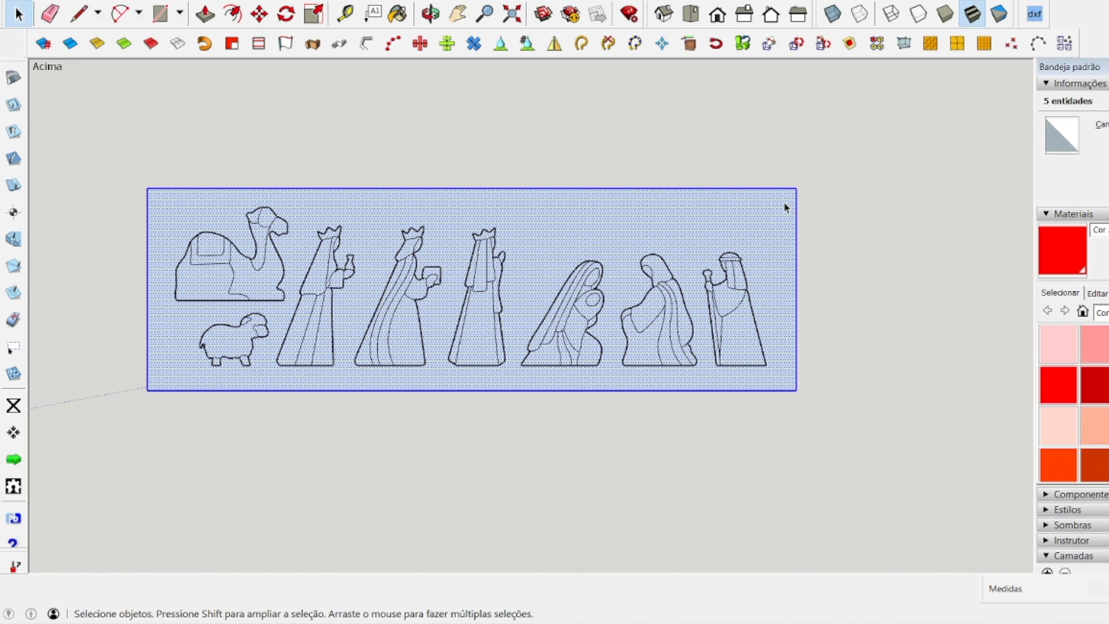
{"action": "key", "text": "Delete"}
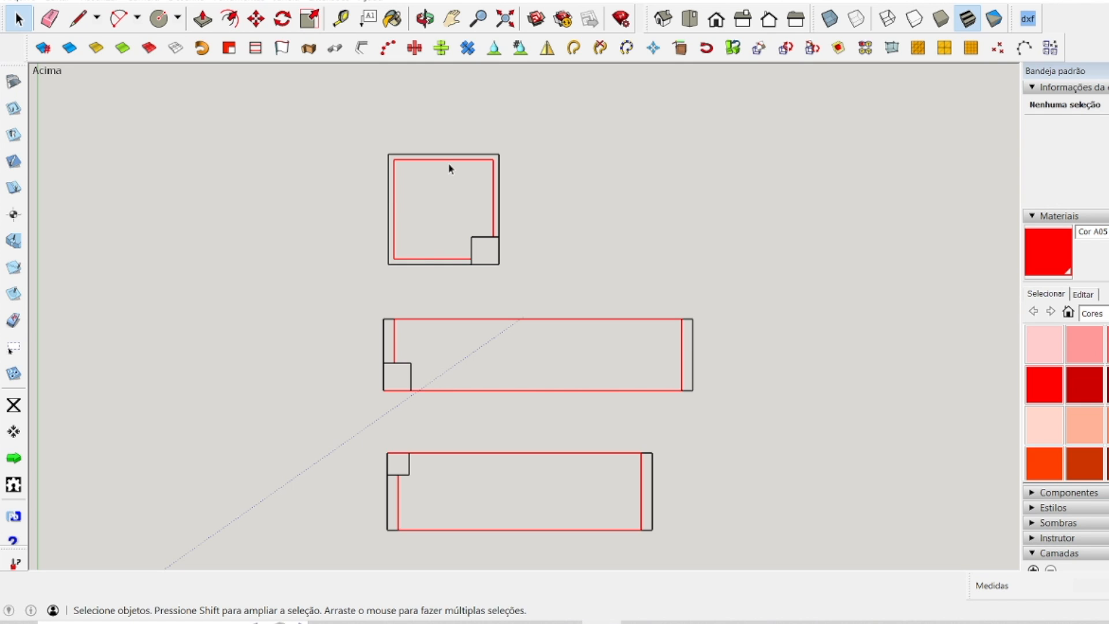
Examine the square panel drawing, its red inner outline and the small square in its corner.
{"action": "scroll", "coordinate": [387, 233], "scroll_direction": "up", "scroll_amount": 3}
{"action": "scroll", "coordinate": [398, 240], "scroll_direction": "down", "scroll_amount": 3}
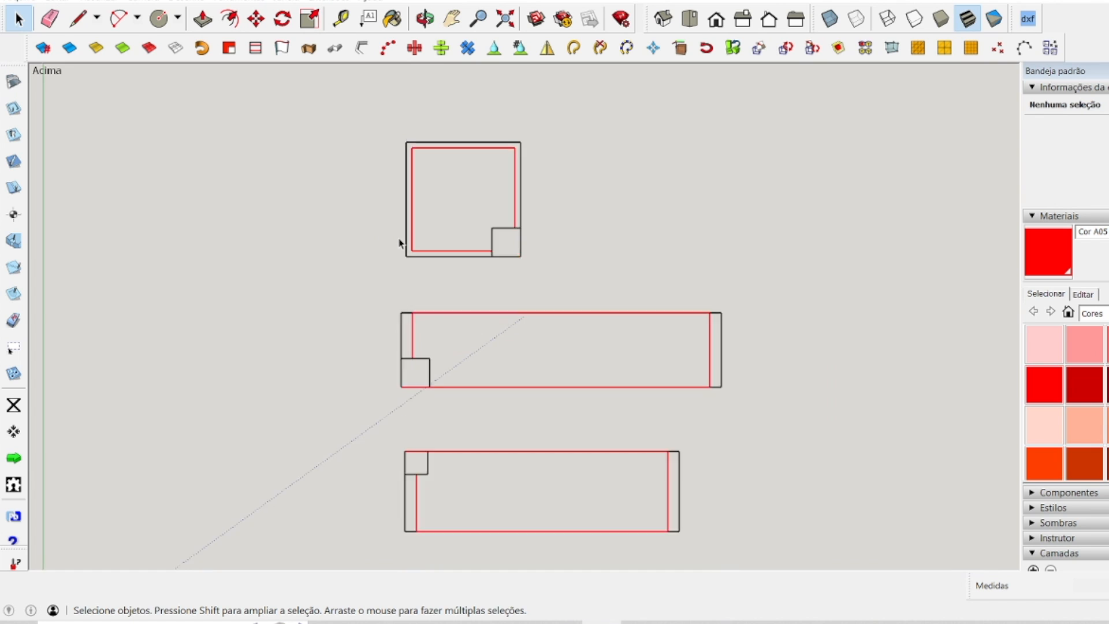
{"action": "scroll", "coordinate": [400, 231], "scroll_direction": "up", "scroll_amount": 2}
{"action": "left_click", "coordinate": [426, 114]}
{"action": "left_click", "coordinate": [623, 166]}
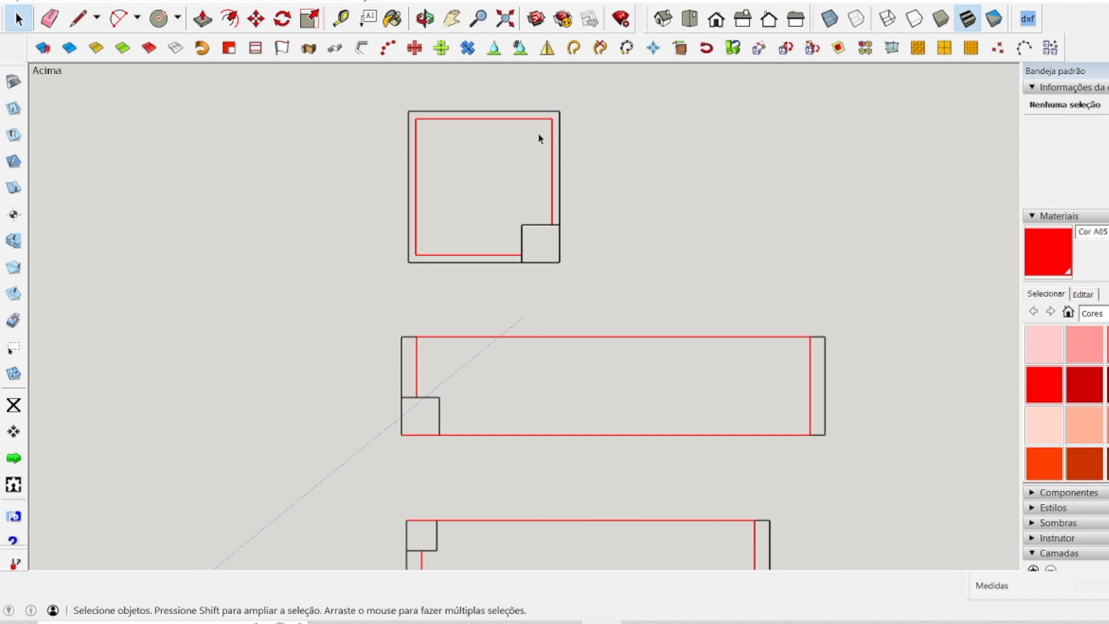
{"action": "scroll", "coordinate": [439, 133], "scroll_direction": "up", "scroll_amount": 2}
{"action": "scroll", "coordinate": [438, 132], "scroll_direction": "up", "scroll_amount": 1}
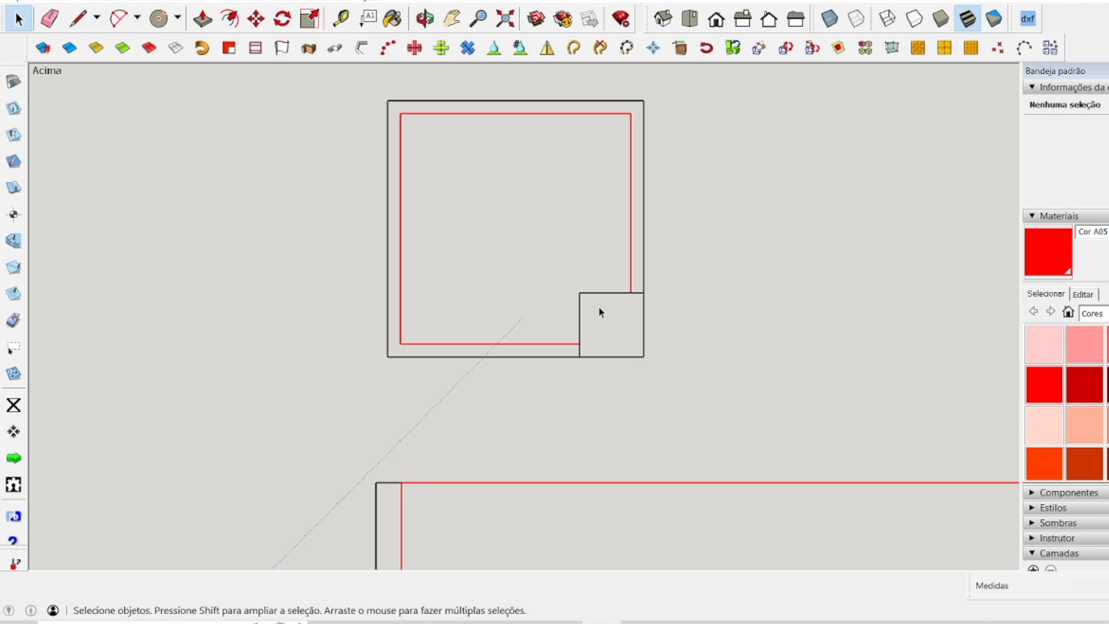
{"action": "scroll", "coordinate": [615, 352], "scroll_direction": "down", "scroll_amount": 1}
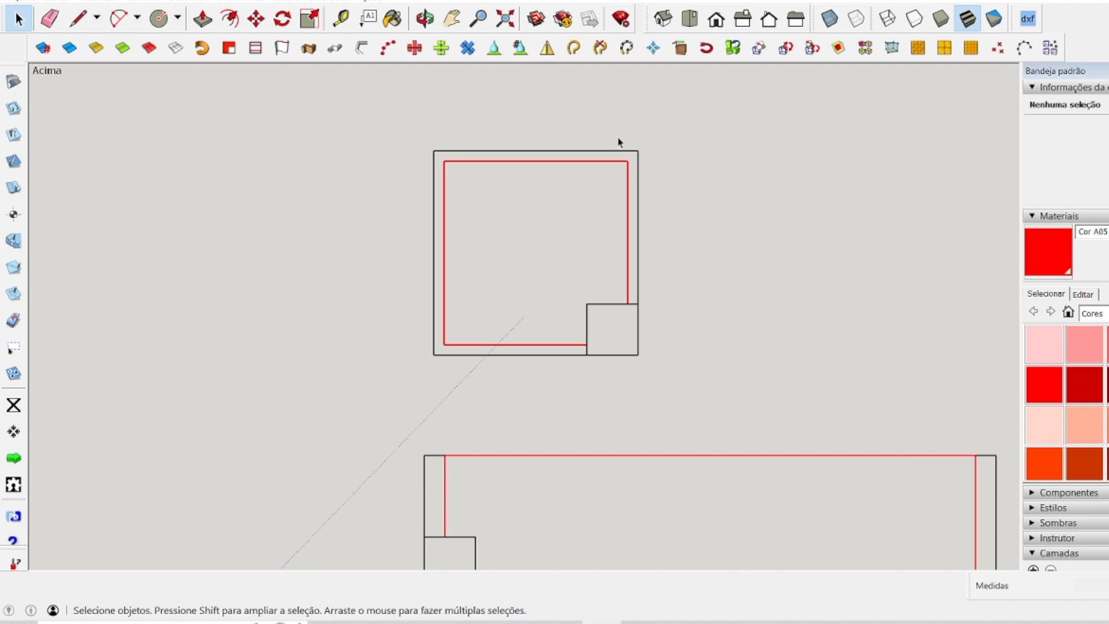
{"action": "scroll", "coordinate": [612, 340], "scroll_direction": "up", "scroll_amount": 4}
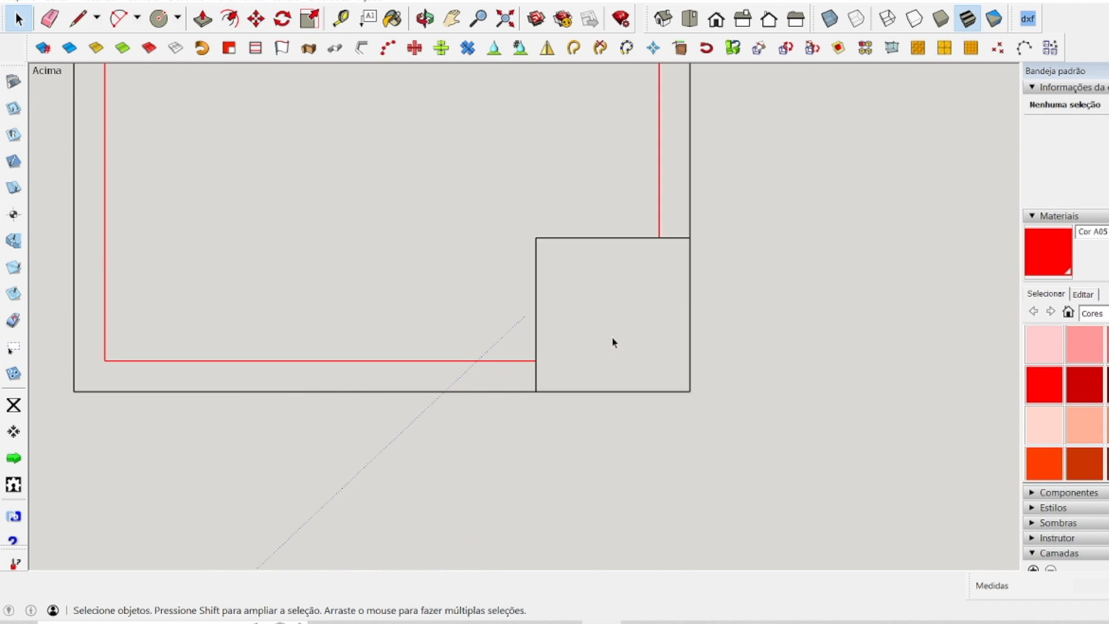
{"action": "scroll", "coordinate": [601, 324], "scroll_direction": "down", "scroll_amount": 3}
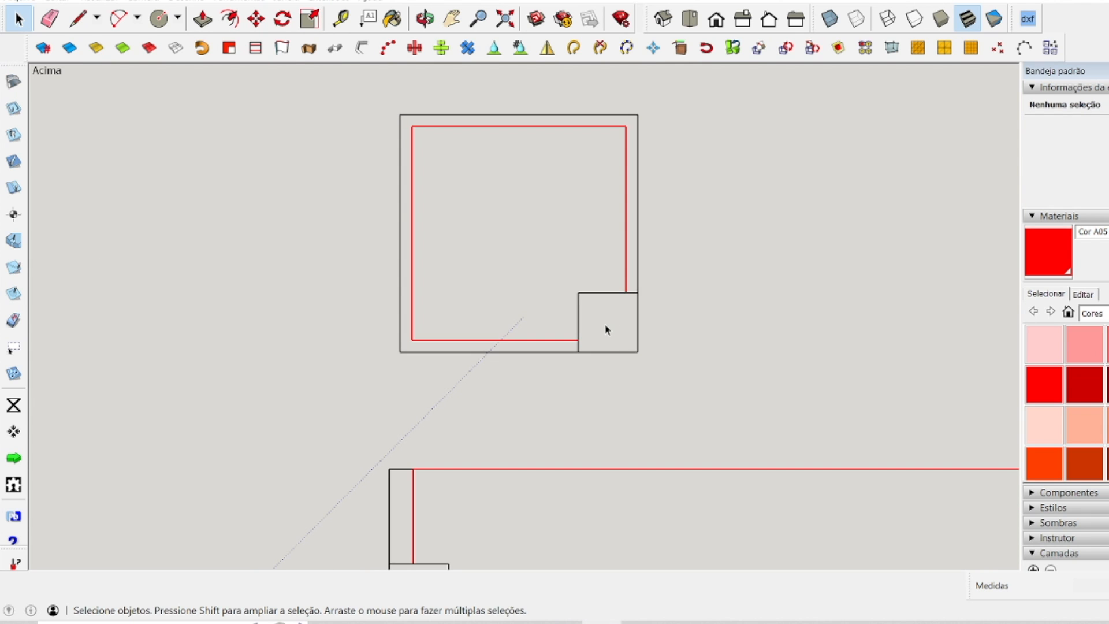
Examine the two long rectangular panels, their red lines, narrow end strips and corner squares.
{"action": "scroll", "coordinate": [548, 263], "scroll_direction": "down", "scroll_amount": 3}
{"action": "scroll", "coordinate": [599, 478], "scroll_direction": "up", "scroll_amount": 4}
{"action": "scroll", "coordinate": [599, 477], "scroll_direction": "down", "scroll_amount": 3}
{"action": "scroll", "coordinate": [906, 522], "scroll_direction": "up", "scroll_amount": 5}
{"action": "scroll", "coordinate": [907, 523], "scroll_direction": "down", "scroll_amount": 5}
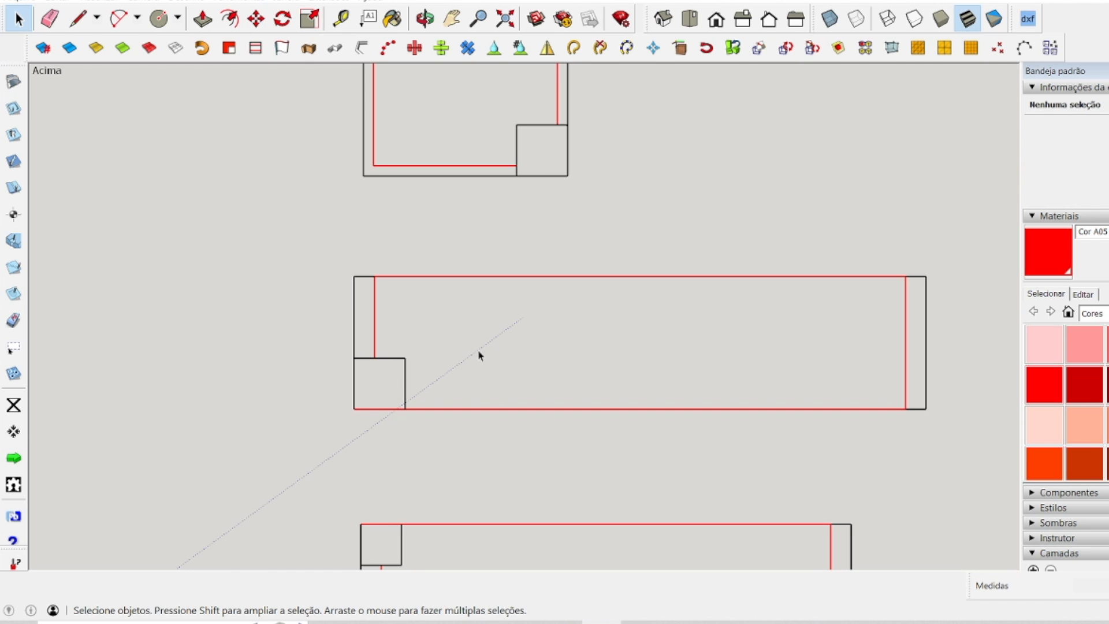
{"action": "scroll", "coordinate": [372, 408], "scroll_direction": "up", "scroll_amount": 2}
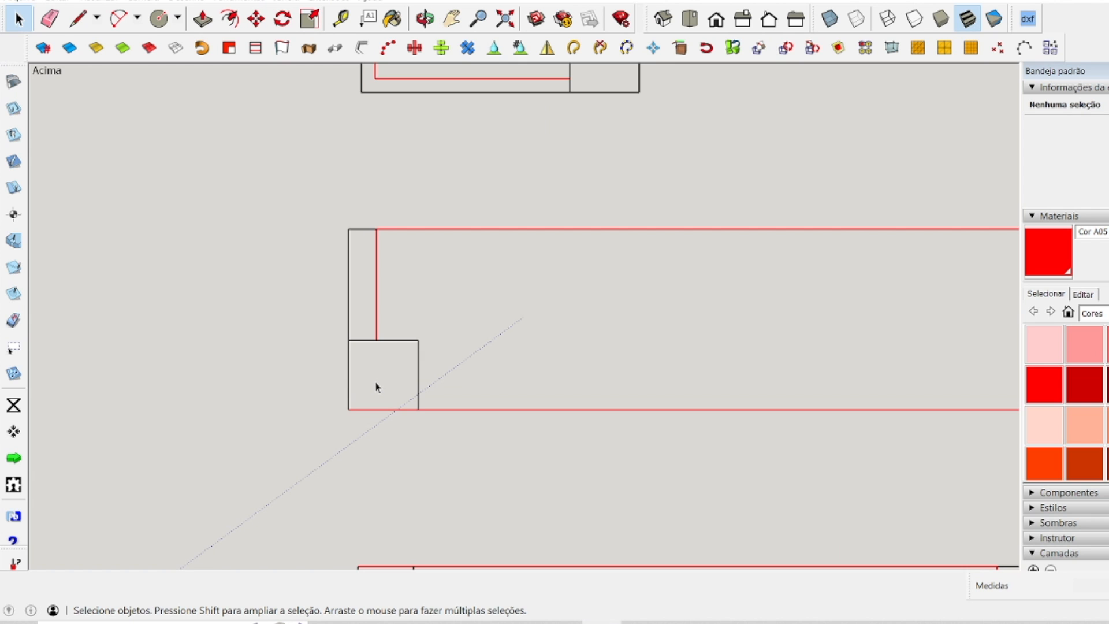
{"action": "scroll", "coordinate": [376, 387], "scroll_direction": "down", "scroll_amount": 5}
{"action": "scroll", "coordinate": [399, 540], "scroll_direction": "up", "scroll_amount": 2}
{"action": "scroll", "coordinate": [402, 546], "scroll_direction": "up", "scroll_amount": 2}
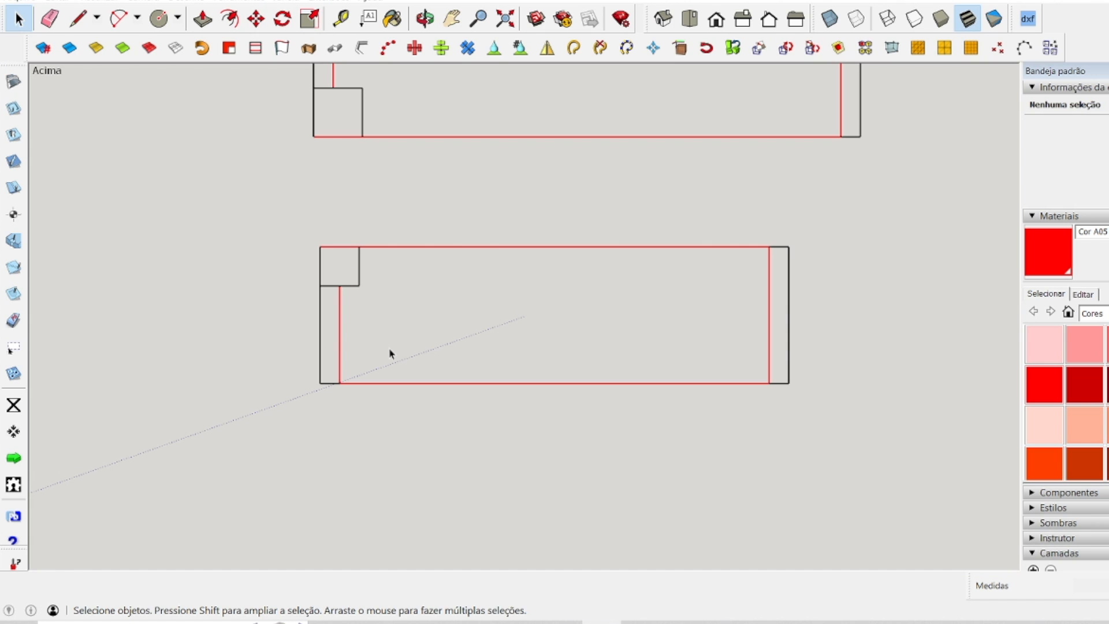
{"action": "scroll", "coordinate": [390, 348], "scroll_direction": "down", "scroll_amount": 5}
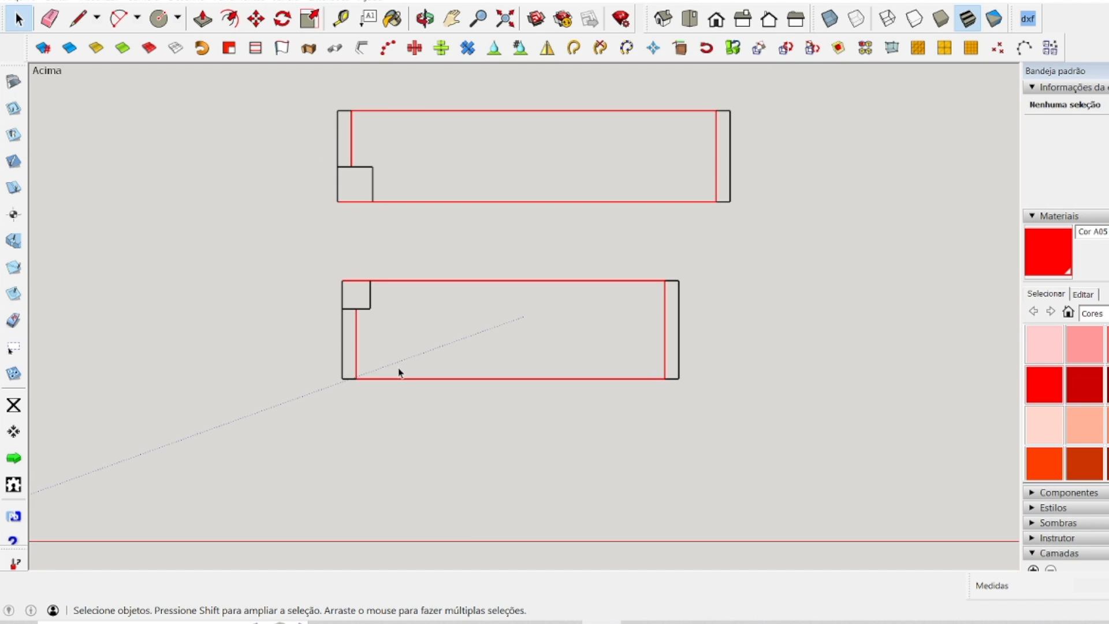
{"action": "scroll", "coordinate": [399, 372], "scroll_direction": "down", "scroll_amount": 1}
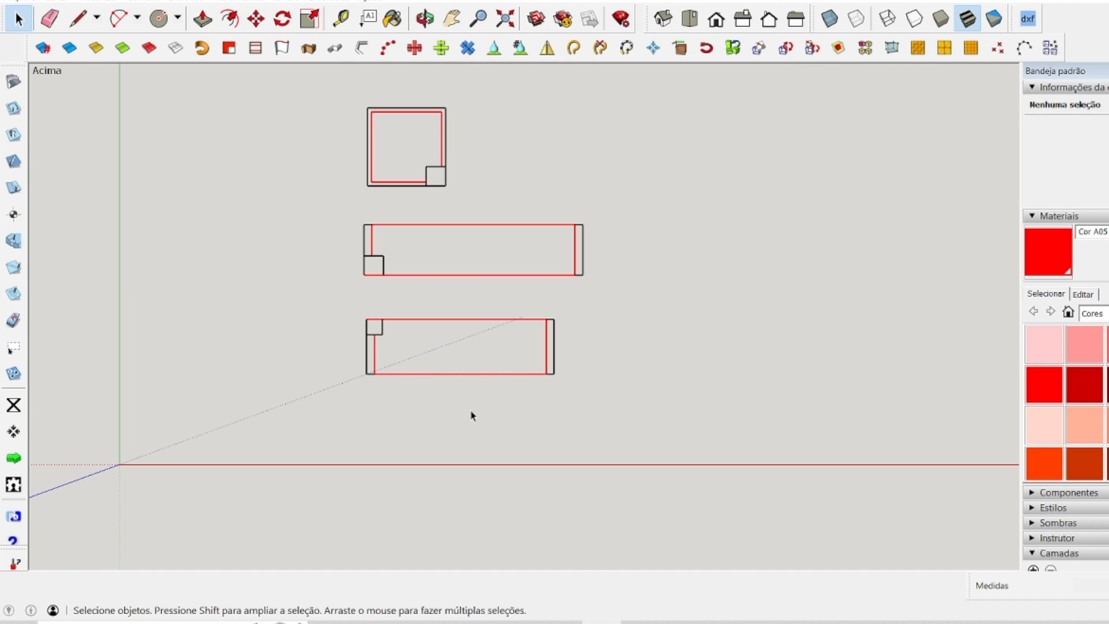
{"action": "left_click", "coordinate": [452, 19]}
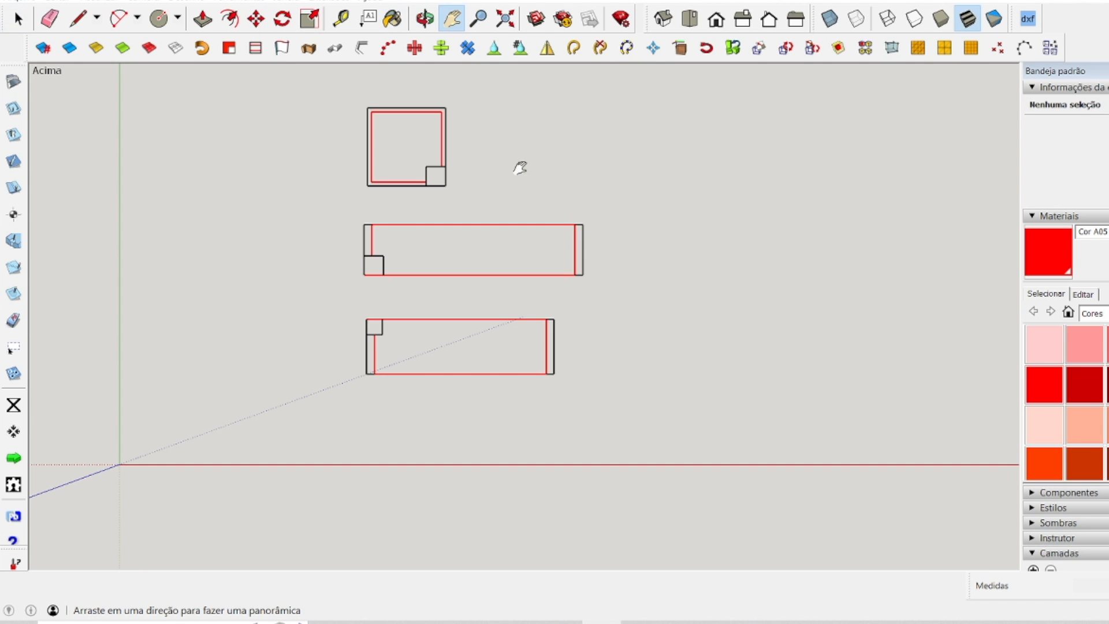
Move all eight nativity figures together toward the three panel drawings, keeping their arrangement.
{"action": "mouse_move", "coordinate": [519, 166]}
{"action": "left_mouse_down"}
{"action": "mouse_move", "coordinate": [403, 228]}
{"action": "mouse_move", "coordinate": [81, 230]}
{"action": "left_mouse_up"}
{"action": "key", "text": "space"}
{"action": "left_click_drag", "start_coordinate": [508, 168], "coordinate": [969, 343]}
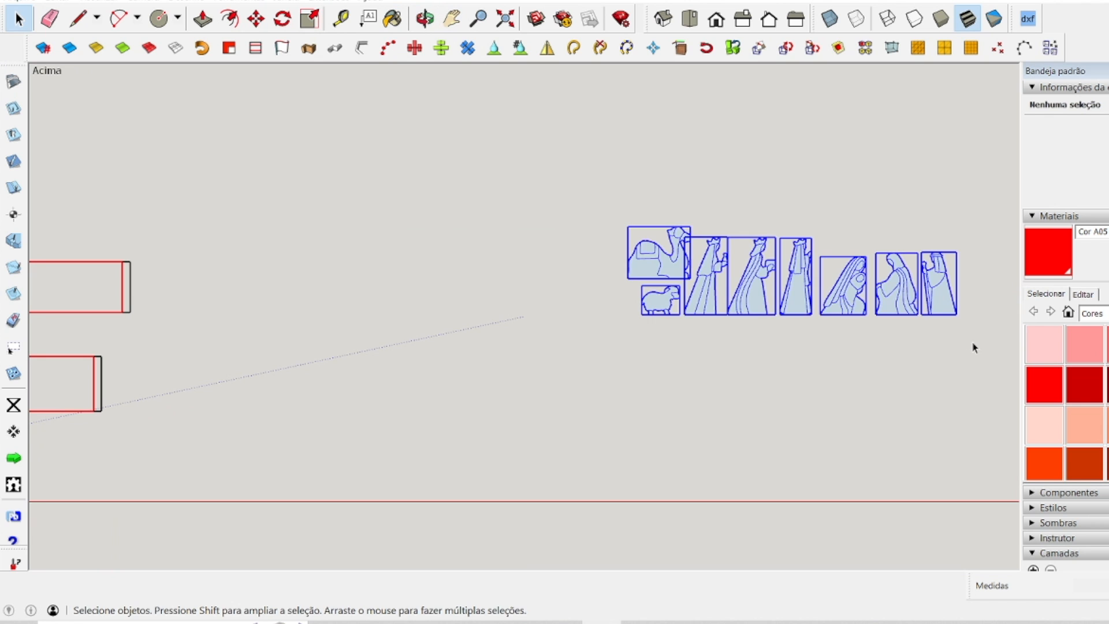
{"action": "left_click", "coordinate": [256, 18]}
{"action": "left_click", "coordinate": [741, 297]}
{"action": "left_click", "coordinate": [378, 344]}
{"action": "scroll", "coordinate": [590, 260], "scroll_direction": "down", "scroll_amount": 4}
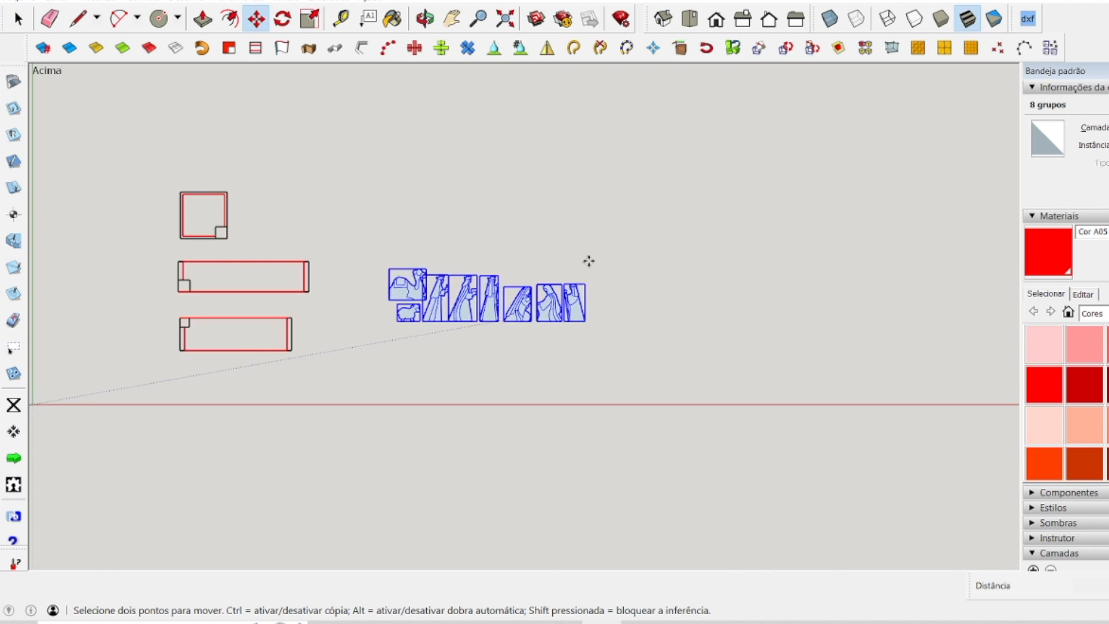
Move the group of eight figures up beside the square panel, above the long panels, and deselect them.
{"action": "scroll", "coordinate": [203, 315], "scroll_direction": "up", "scroll_amount": 5}
{"action": "scroll", "coordinate": [456, 381], "scroll_direction": "down", "scroll_amount": 1}
{"action": "middle_click_drag", "start_coordinate": [456, 383], "coordinate": [435, 449], "text": "shift"}
{"action": "left_click", "coordinate": [797, 364]}
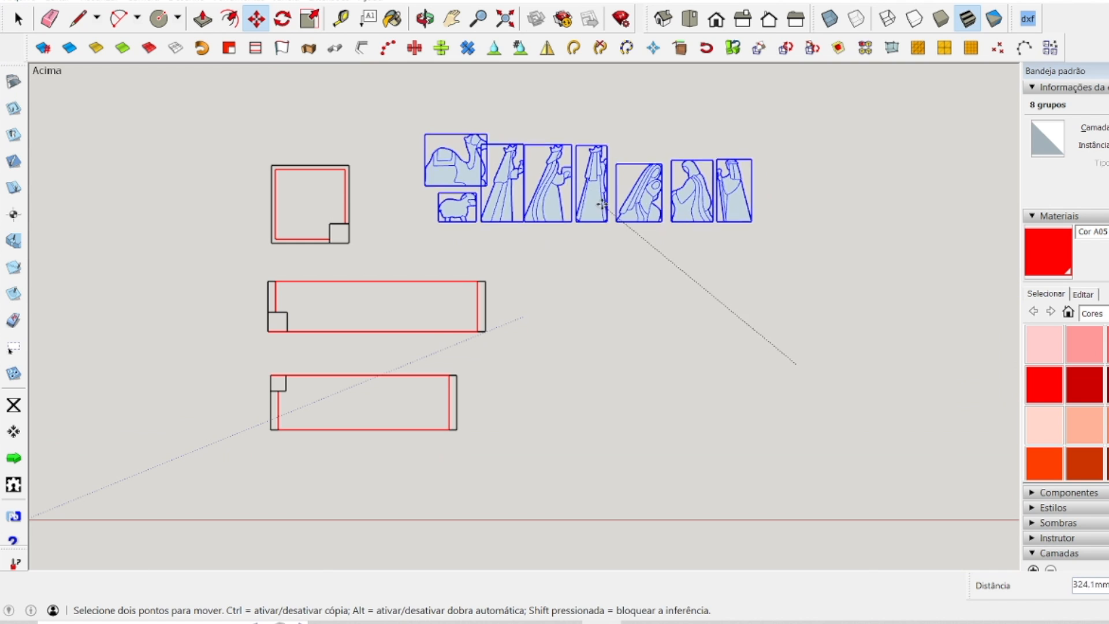
{"action": "left_click", "coordinate": [588, 224]}
{"action": "key", "text": "space"}
{"action": "left_click", "coordinate": [126, 213]}
{"action": "scroll", "coordinate": [126, 213], "scroll_direction": "up", "scroll_amount": 3}
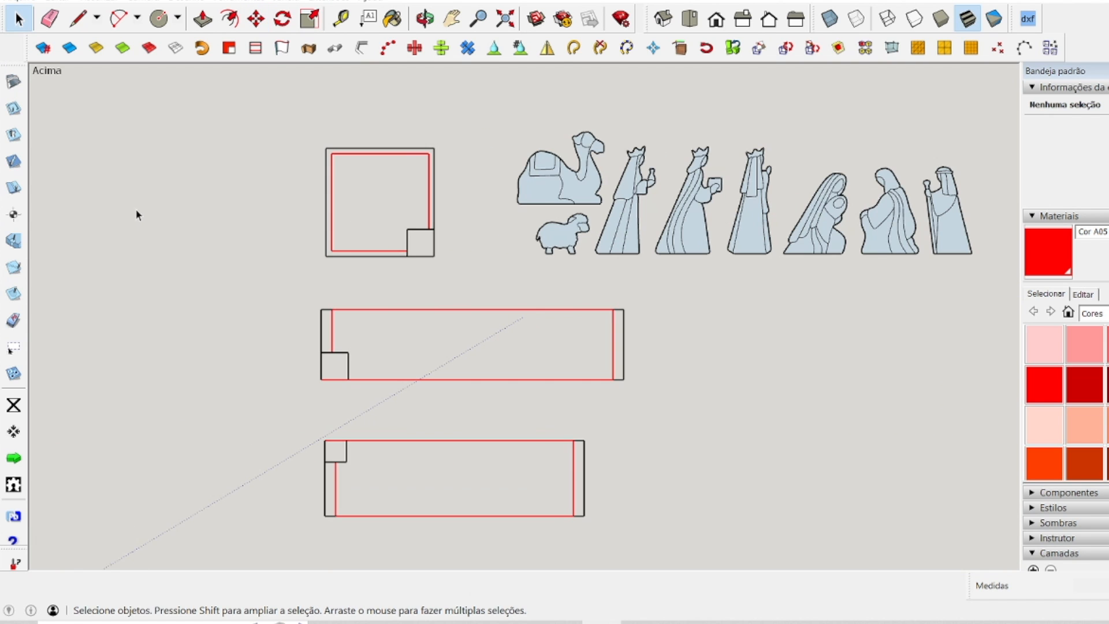
Move the camel into the lowest long panel, inside the red outline and next to the end with the corner square.
{"action": "left_click", "coordinate": [592, 187]}
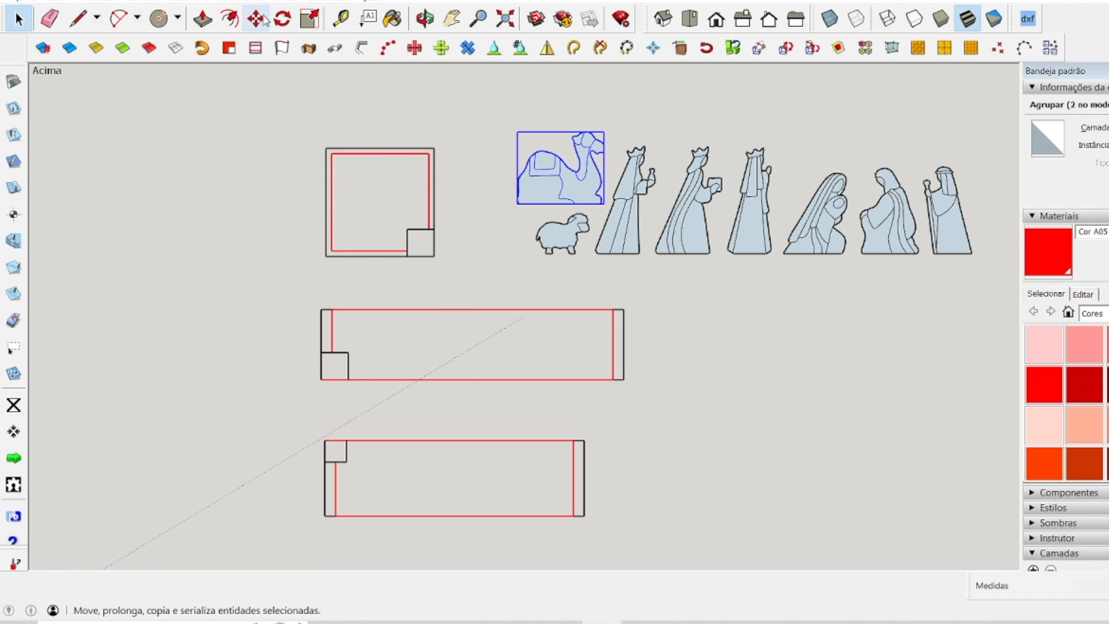
{"action": "left_click", "coordinate": [256, 18]}
{"action": "left_click", "coordinate": [549, 183]}
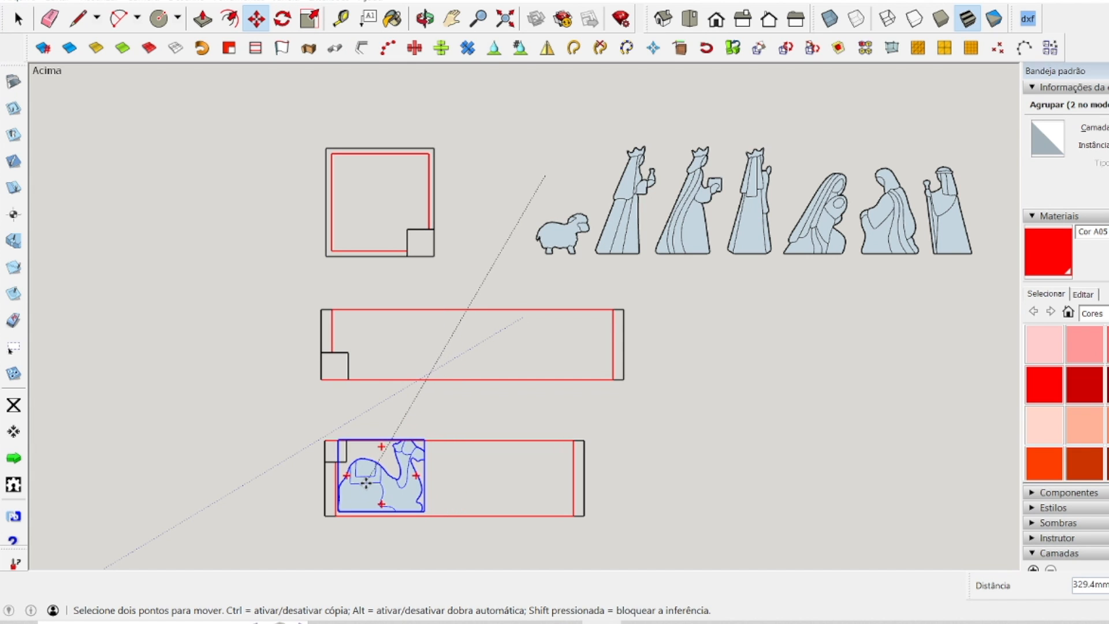
{"action": "left_click", "coordinate": [370, 484]}
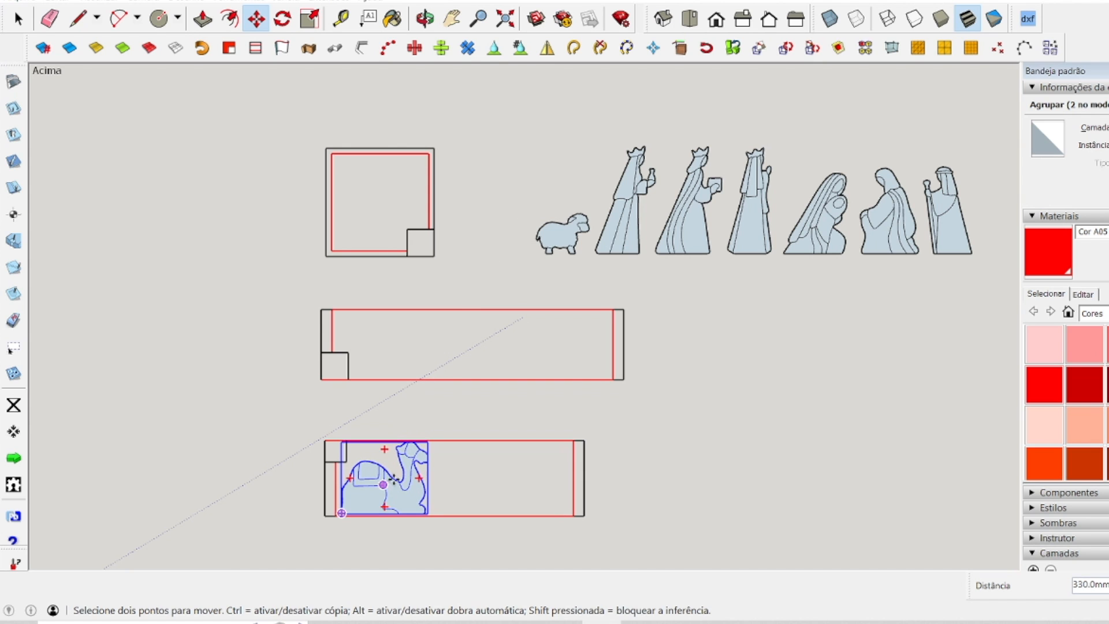
{"action": "key", "text": "space"}
{"action": "left_click", "coordinate": [456, 404]}
Turn the king nearest the sheep onto its side, crown facing the camel, and place it beside the camel in the lowest panel.
{"action": "left_click", "coordinate": [627, 225]}
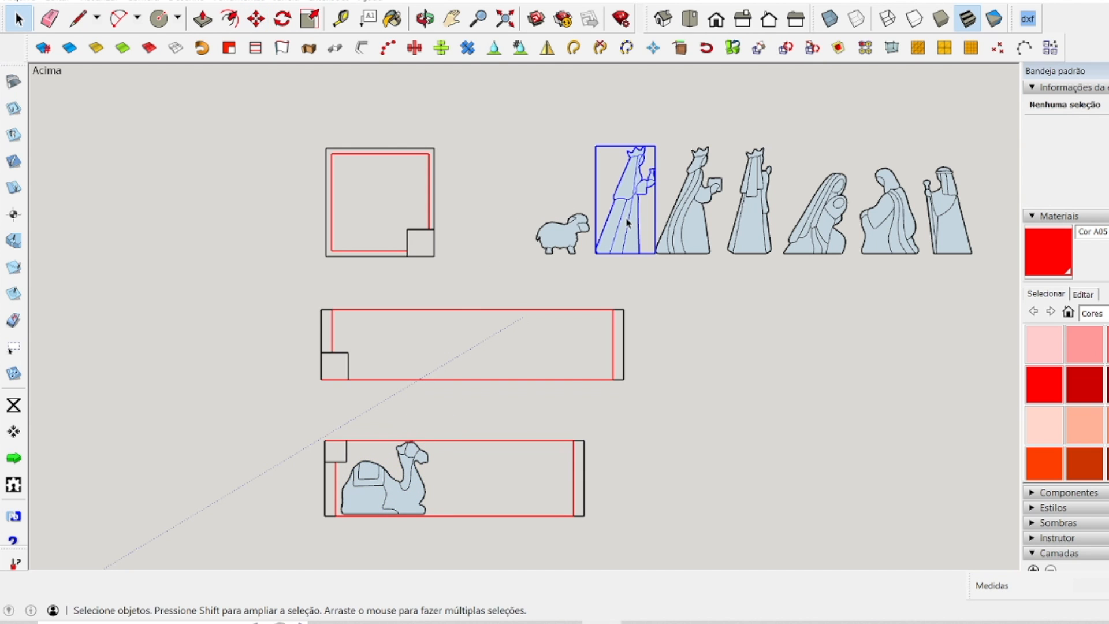
{"action": "left_click", "coordinate": [256, 19]}
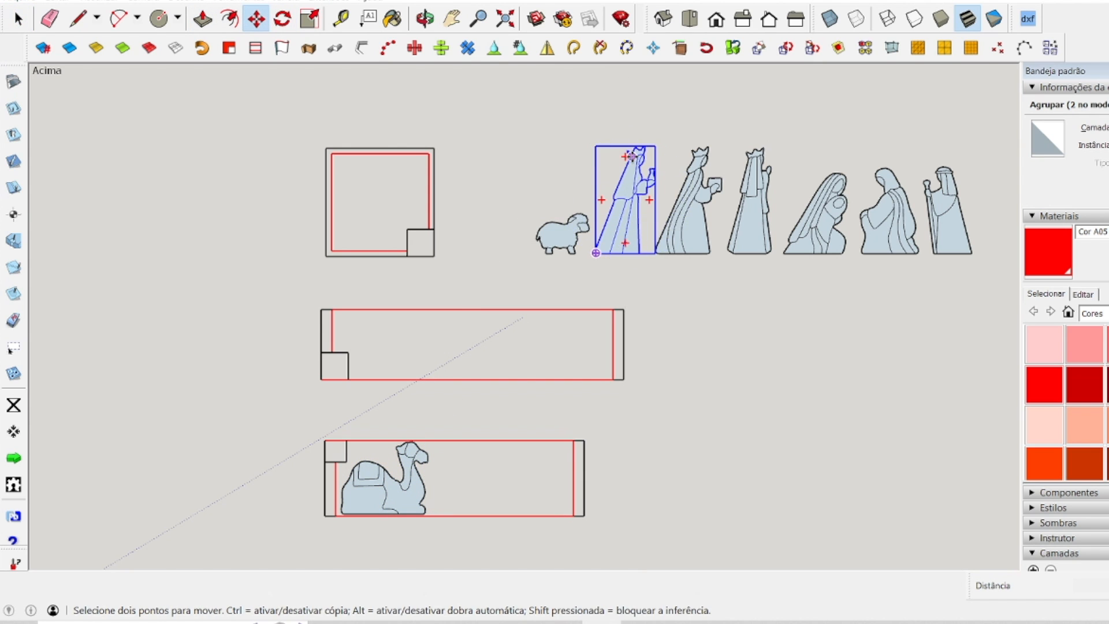
{"action": "left_click", "coordinate": [626, 157]}
{"action": "left_click", "coordinate": [602, 200]}
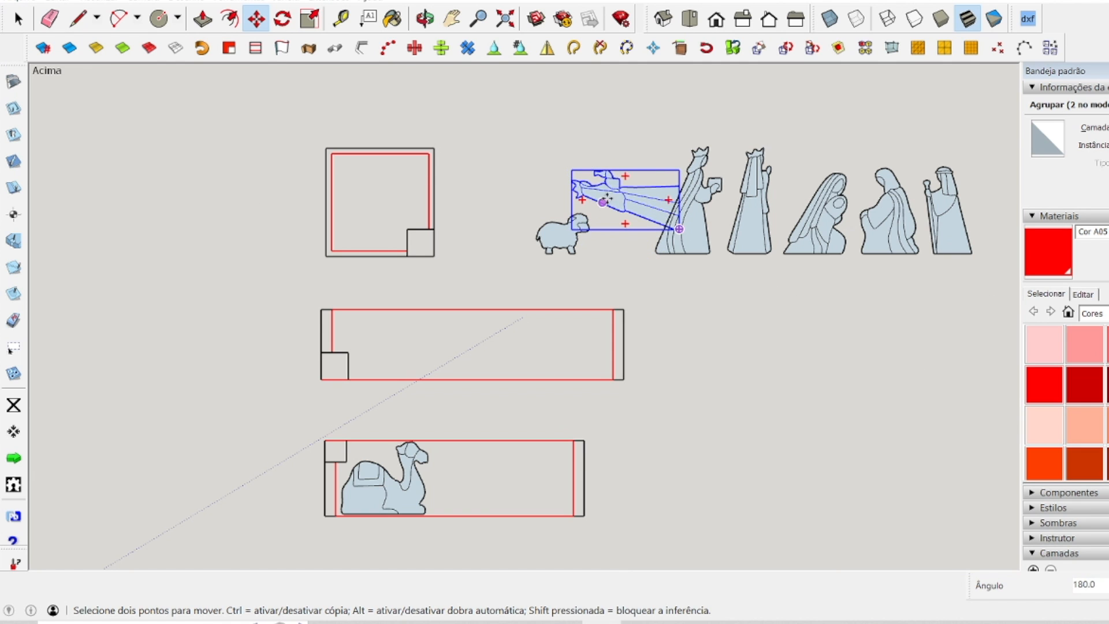
{"action": "left_click", "coordinate": [625, 198]}
{"action": "left_click", "coordinate": [482, 507]}
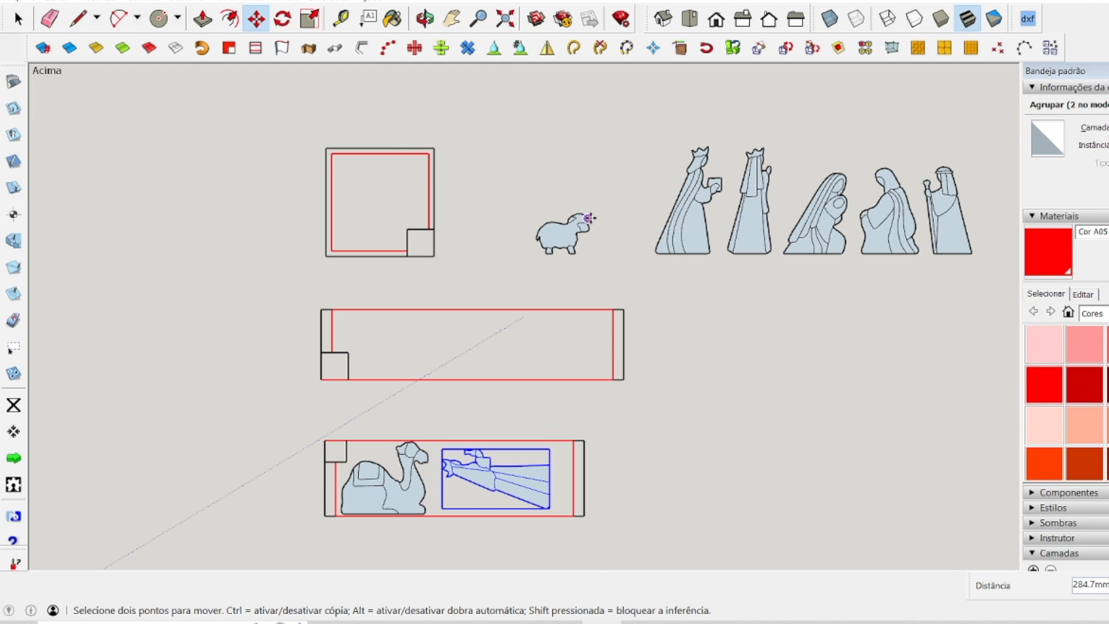
{"action": "left_click", "coordinate": [19, 19]}
{"action": "left_click", "coordinate": [197, 236]}
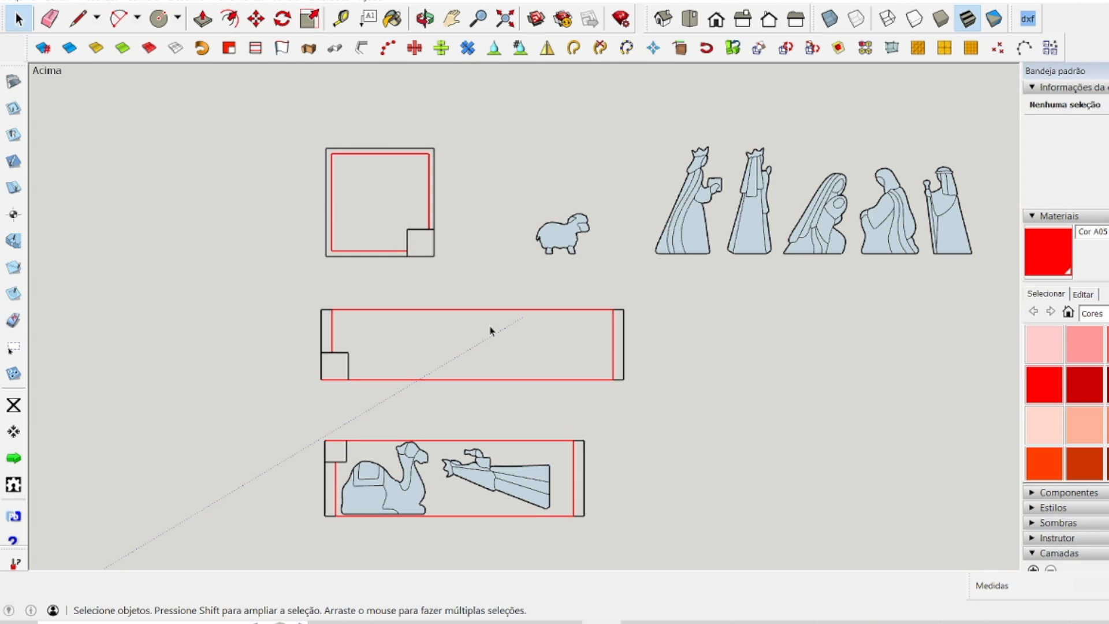
Examine how the two figures fit within the square panel's red outline and clear its corner square.
{"action": "scroll", "coordinate": [462, 326], "scroll_direction": "down", "scroll_amount": 2}
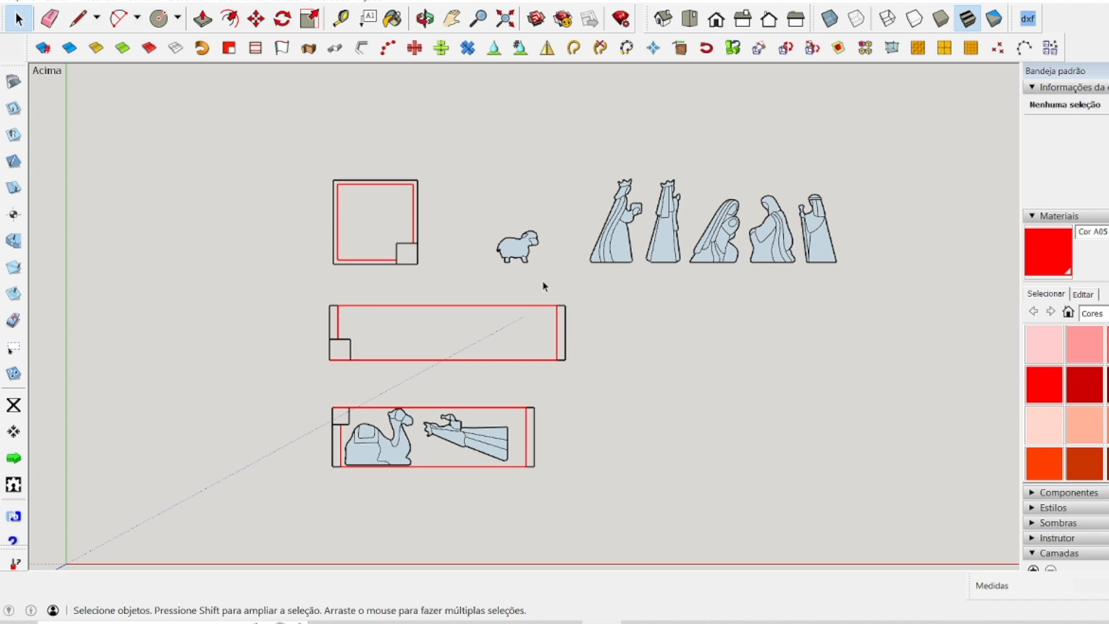
{"action": "scroll", "coordinate": [621, 360], "scroll_direction": "up", "scroll_amount": 2}
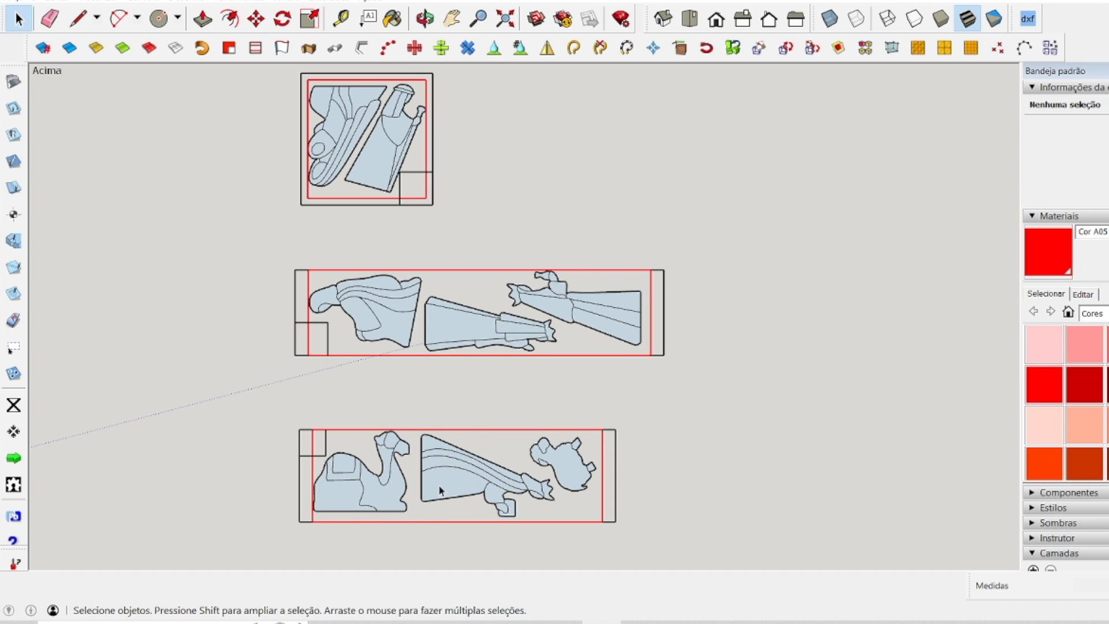
{"action": "scroll", "coordinate": [347, 528], "scroll_direction": "up", "scroll_amount": 2}
{"action": "scroll", "coordinate": [333, 508], "scroll_direction": "down", "scroll_amount": 3}
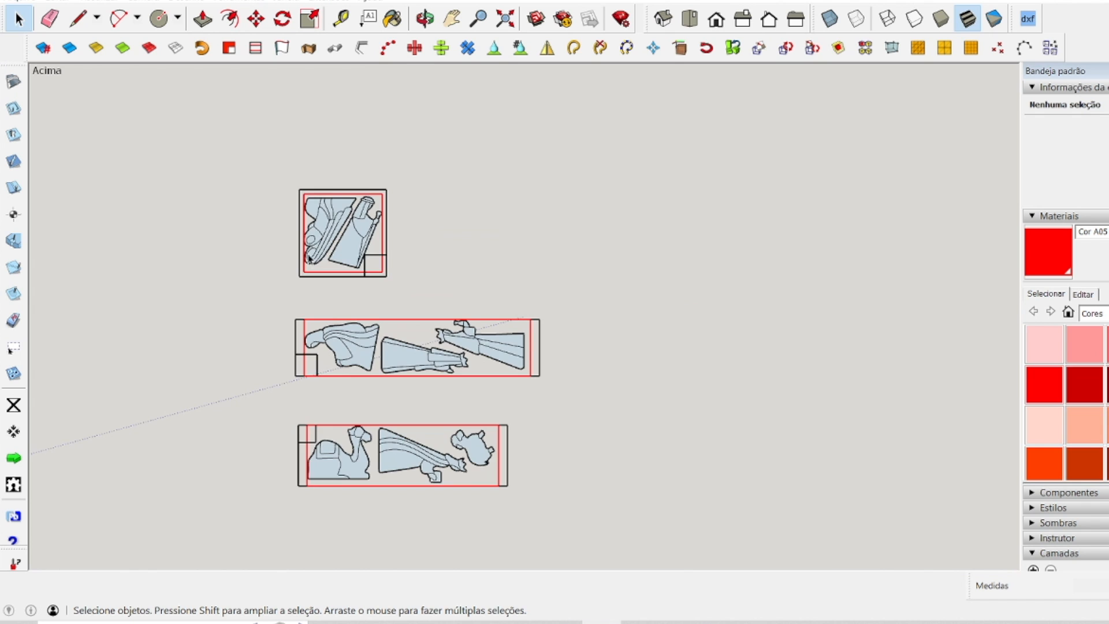
{"action": "scroll", "coordinate": [322, 204], "scroll_direction": "up", "scroll_amount": 5}
{"action": "scroll", "coordinate": [332, 244], "scroll_direction": "down", "scroll_amount": 2}
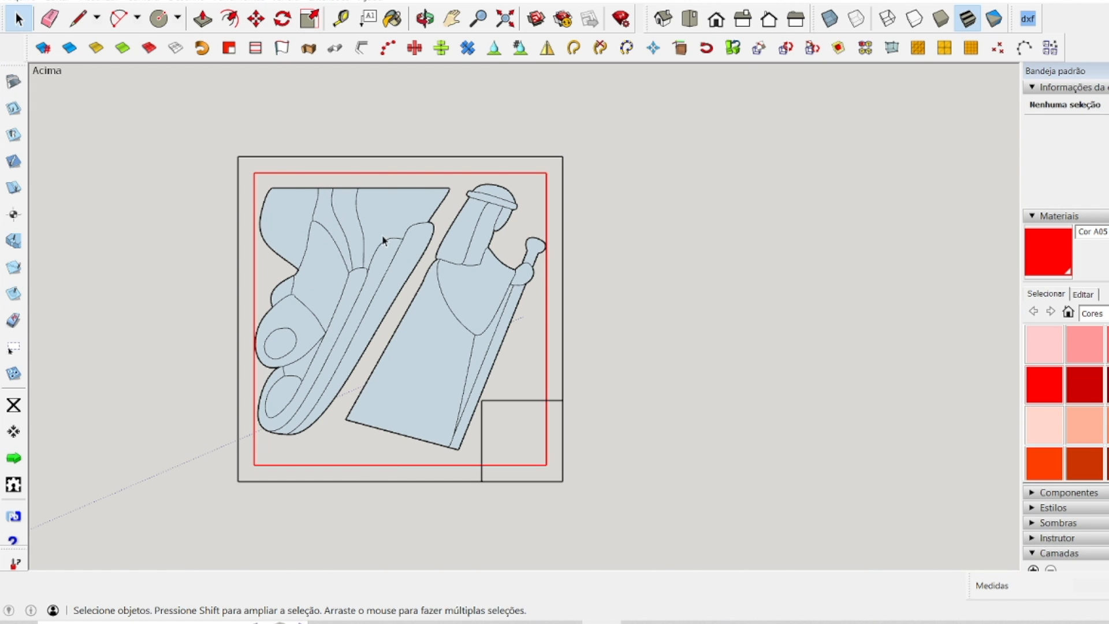
{"action": "scroll", "coordinate": [395, 226], "scroll_direction": "down", "scroll_amount": 4}
{"action": "scroll", "coordinate": [416, 354], "scroll_direction": "up", "scroll_amount": 2}
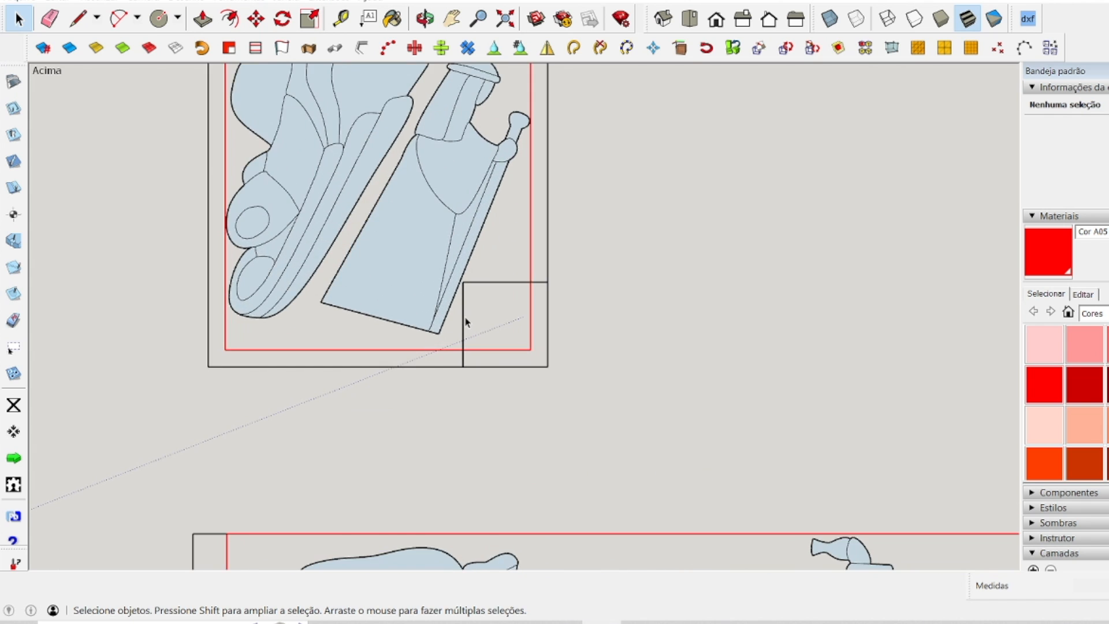
{"action": "scroll", "coordinate": [468, 319], "scroll_direction": "down", "scroll_amount": 2}
{"action": "scroll", "coordinate": [455, 243], "scroll_direction": "down", "scroll_amount": 3}
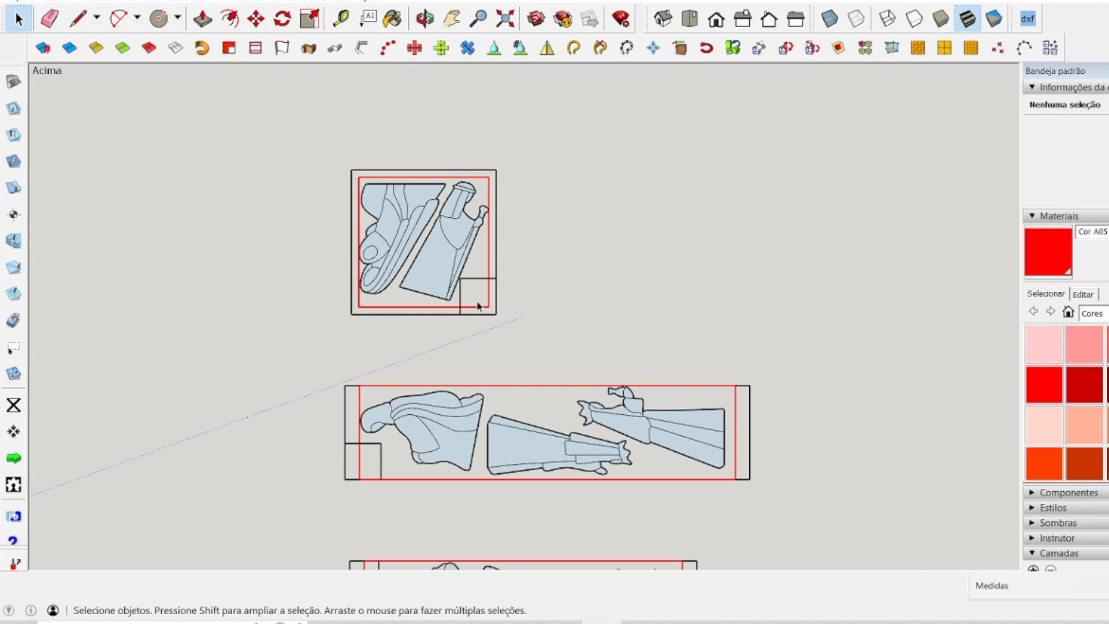
{"action": "scroll", "coordinate": [479, 306], "scroll_direction": "up", "scroll_amount": 4}
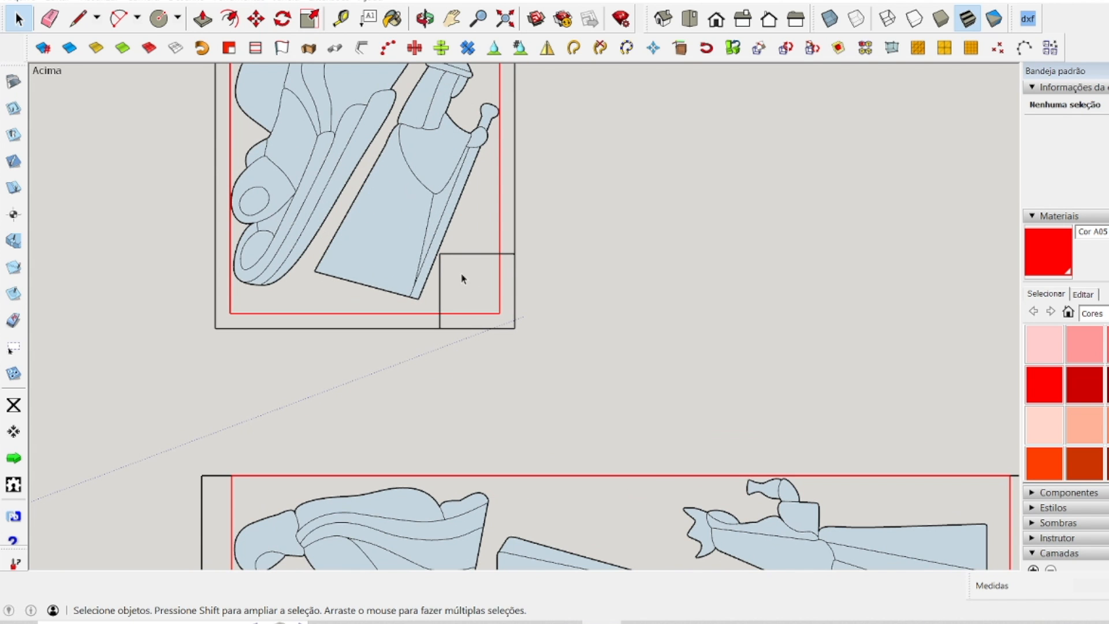
Examine the figure placement in both long panels against the red lines, end strips and corner squares.
{"action": "scroll", "coordinate": [467, 285], "scroll_direction": "down", "scroll_amount": 3}
{"action": "scroll", "coordinate": [458, 455], "scroll_direction": "up", "scroll_amount": 5}
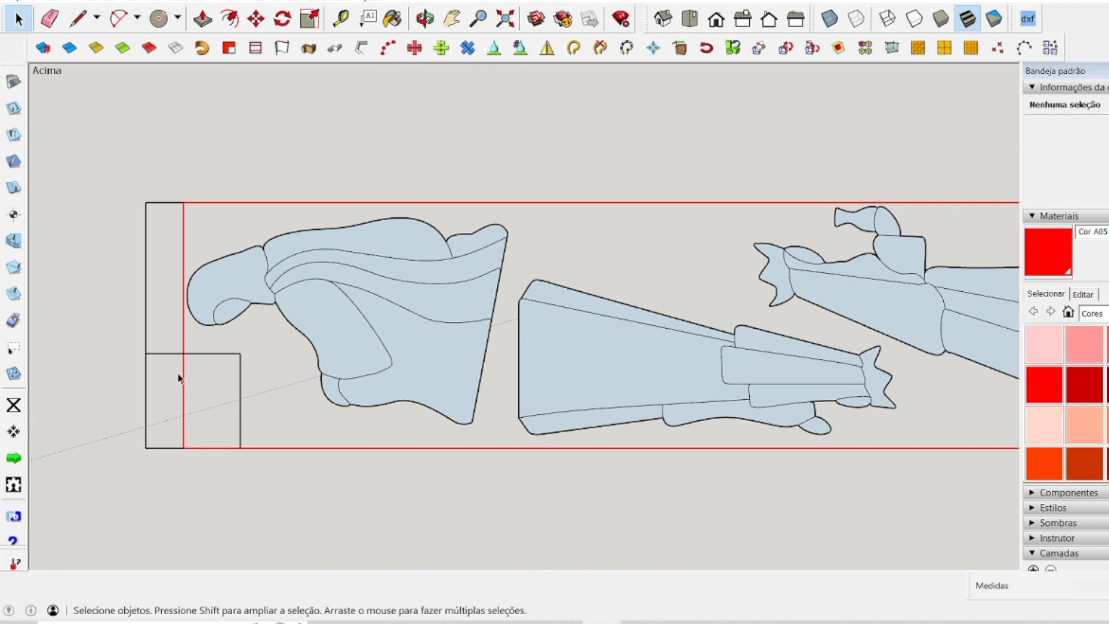
{"action": "scroll", "coordinate": [315, 255], "scroll_direction": "down", "scroll_amount": 3}
{"action": "scroll", "coordinate": [327, 430], "scroll_direction": "up", "scroll_amount": 3}
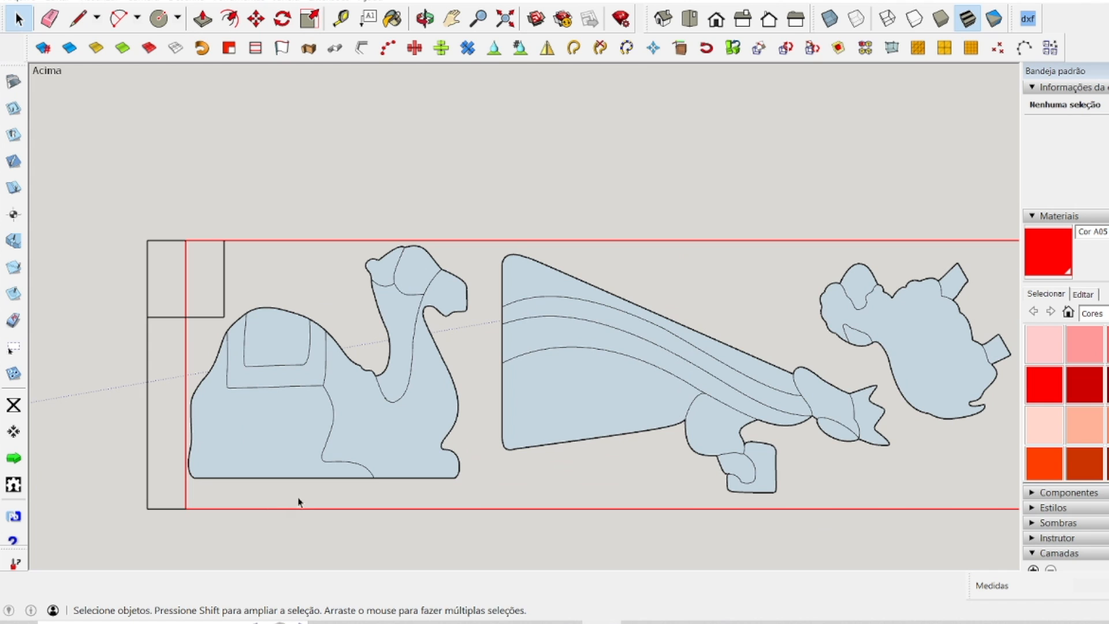
{"action": "scroll", "coordinate": [479, 364], "scroll_direction": "down", "scroll_amount": 2}
{"action": "scroll", "coordinate": [769, 310], "scroll_direction": "up", "scroll_amount": 3}
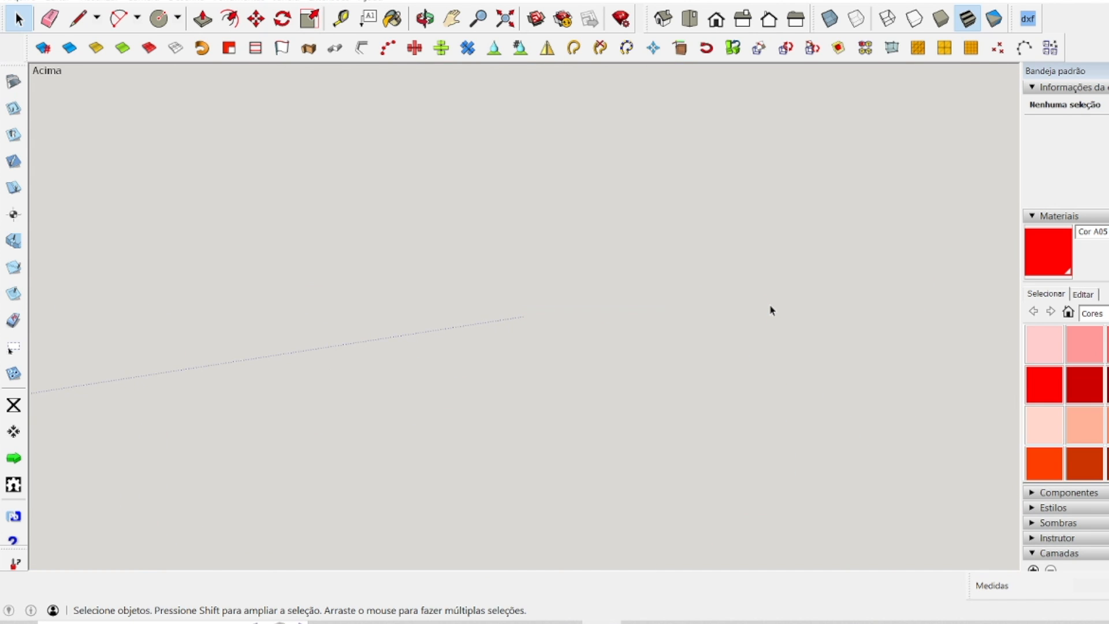
{"action": "scroll", "coordinate": [771, 315], "scroll_direction": "down", "scroll_amount": 3}
{"action": "scroll", "coordinate": [809, 388], "scroll_direction": "up", "scroll_amount": 1}
{"action": "scroll", "coordinate": [732, 410], "scroll_direction": "down", "scroll_amount": 1}
{"action": "scroll", "coordinate": [733, 410], "scroll_direction": "down", "scroll_amount": 2}
{"action": "scroll", "coordinate": [604, 200], "scroll_direction": "up", "scroll_amount": 3}
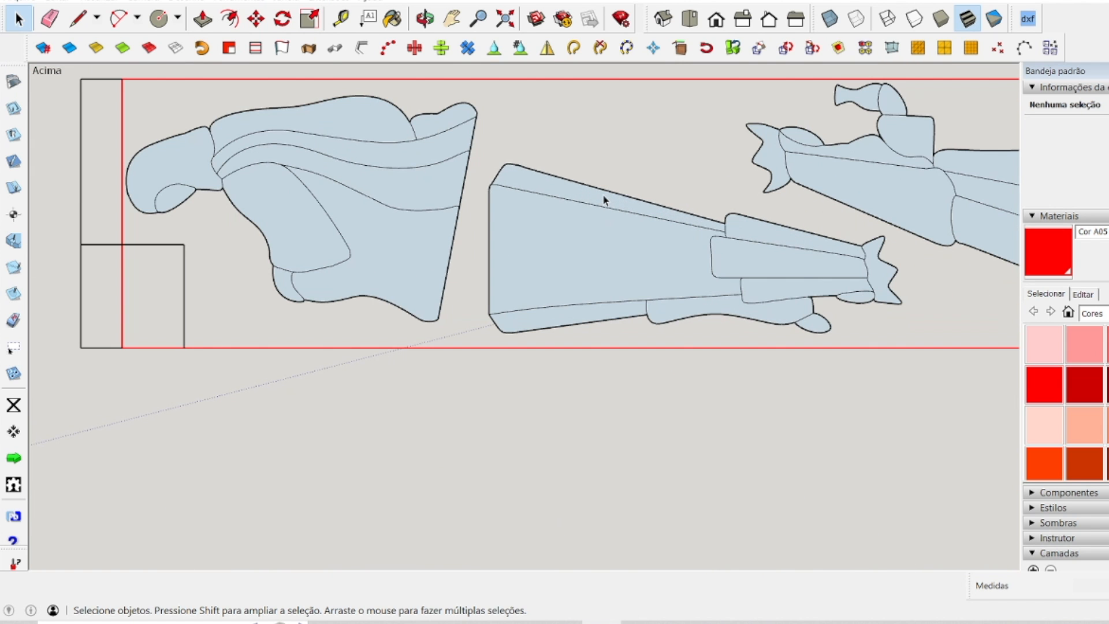
{"action": "scroll", "coordinate": [456, 264], "scroll_direction": "down", "scroll_amount": 2}
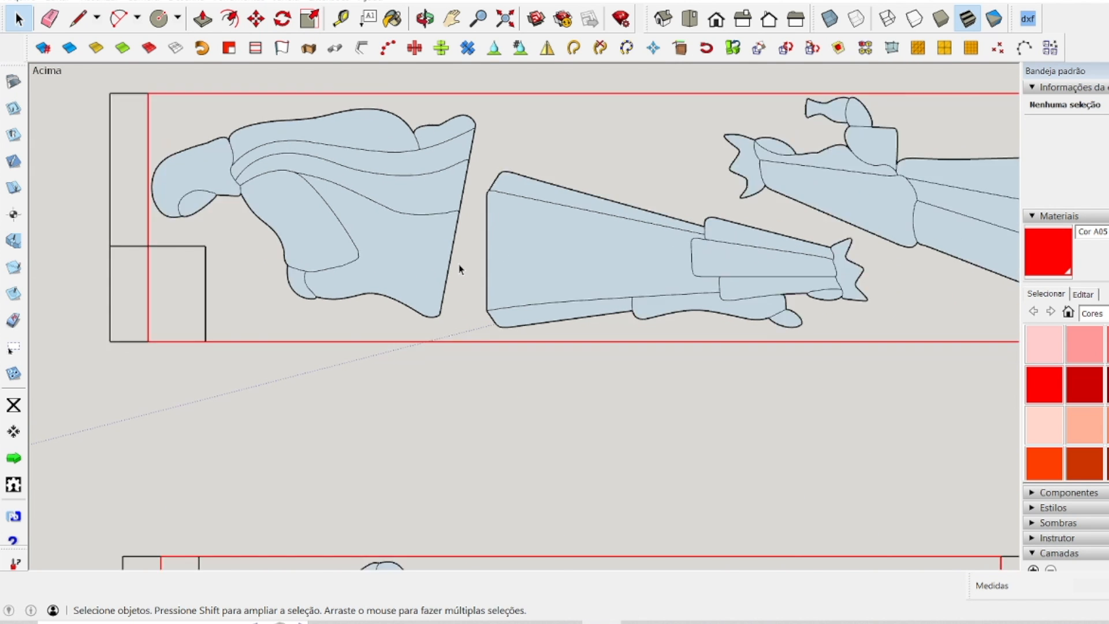
{"action": "scroll", "coordinate": [868, 275], "scroll_direction": "up", "scroll_amount": 1}
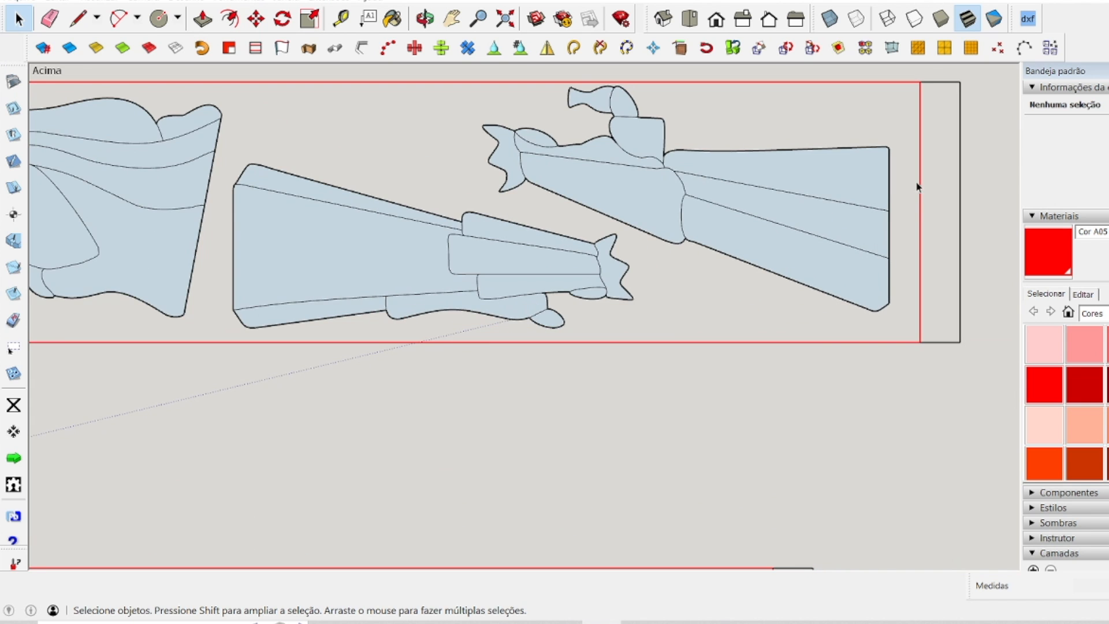
{"action": "scroll", "coordinate": [899, 241], "scroll_direction": "down", "scroll_amount": 3}
{"action": "scroll", "coordinate": [759, 107], "scroll_direction": "up", "scroll_amount": 4}
Recheck the margins around the figures in the square panel and review the layout of all three panels together.
{"action": "scroll", "coordinate": [753, 112], "scroll_direction": "down", "scroll_amount": 3}
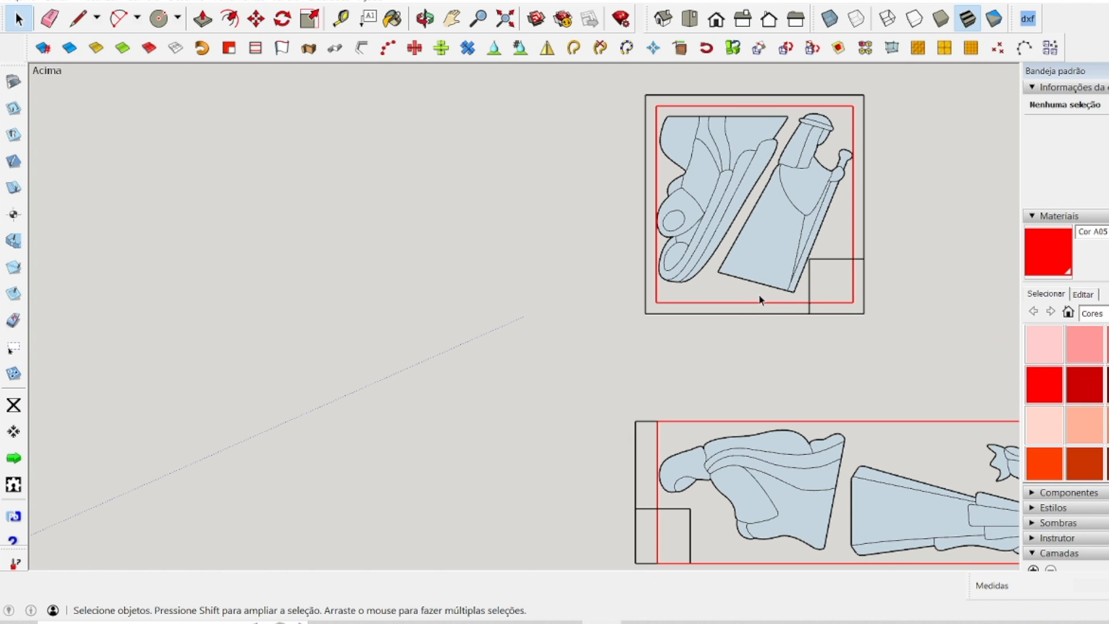
{"action": "scroll", "coordinate": [745, 299], "scroll_direction": "up", "scroll_amount": 4}
{"action": "scroll", "coordinate": [699, 306], "scroll_direction": "down", "scroll_amount": 2}
{"action": "scroll", "coordinate": [658, 318], "scroll_direction": "down", "scroll_amount": 3}
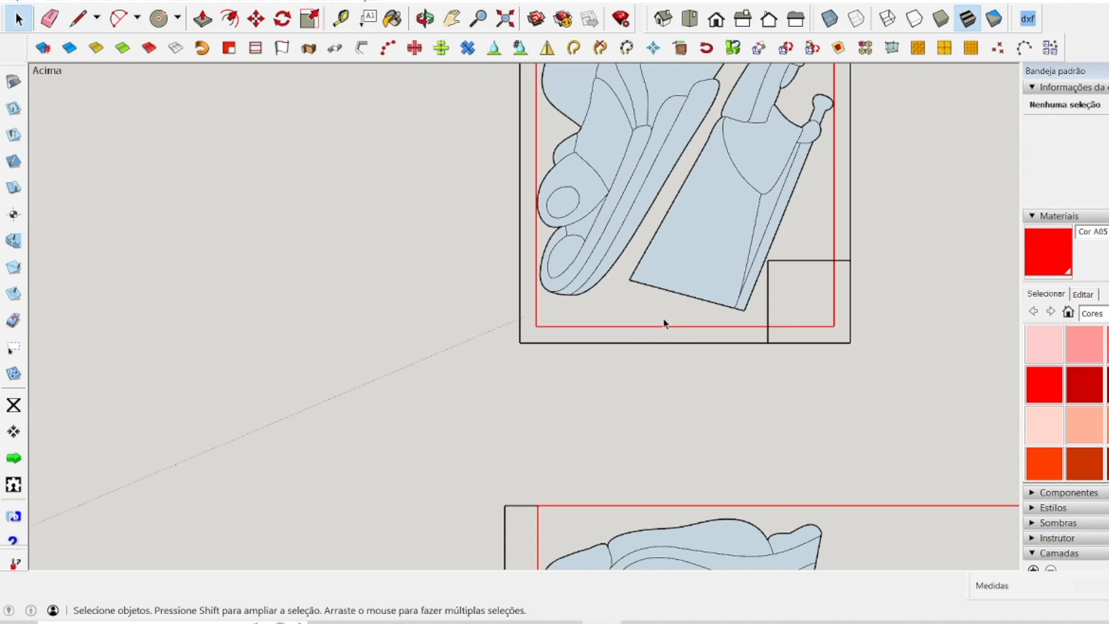
{"action": "scroll", "coordinate": [704, 162], "scroll_direction": "up", "scroll_amount": 5}
{"action": "scroll", "coordinate": [698, 173], "scroll_direction": "down", "scroll_amount": 4}
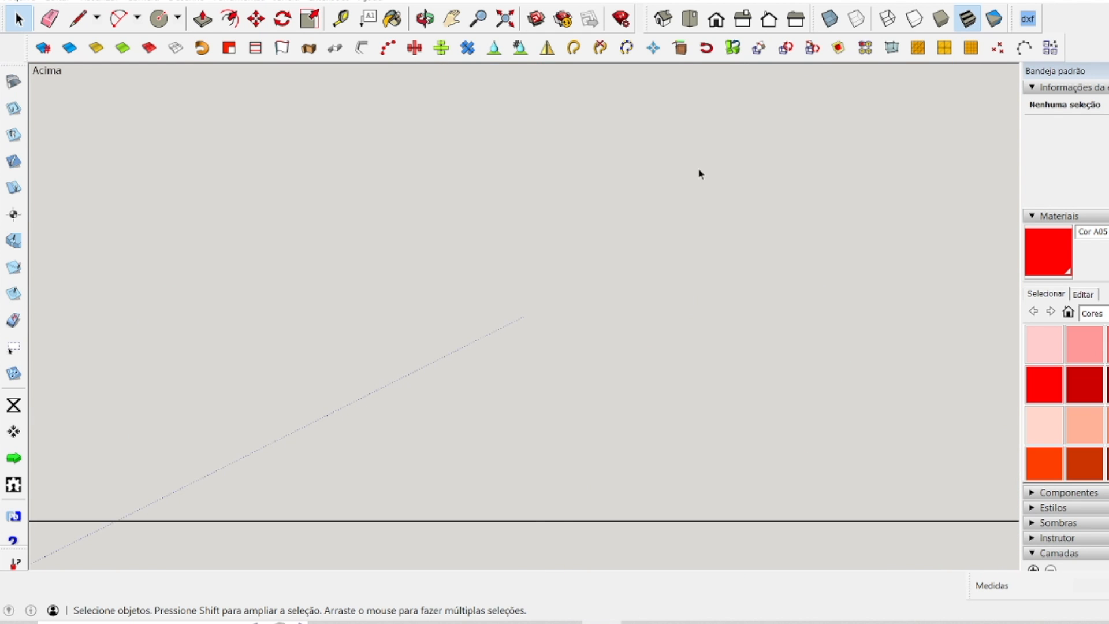
{"action": "scroll", "coordinate": [656, 223], "scroll_direction": "up", "scroll_amount": 1}
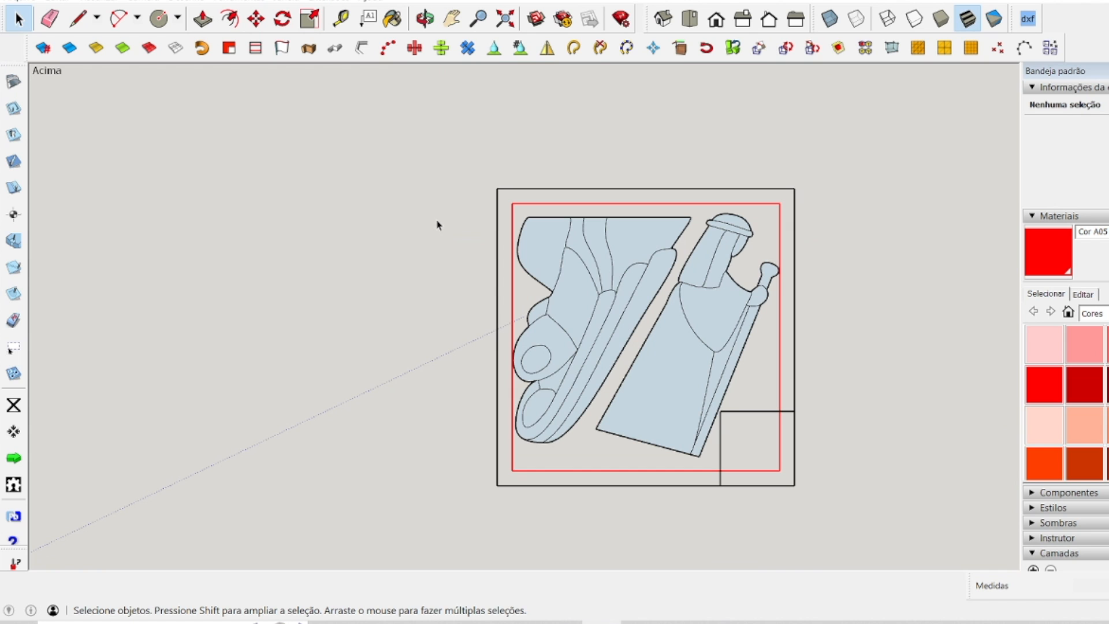
{"action": "scroll", "coordinate": [469, 197], "scroll_direction": "down", "scroll_amount": 5}
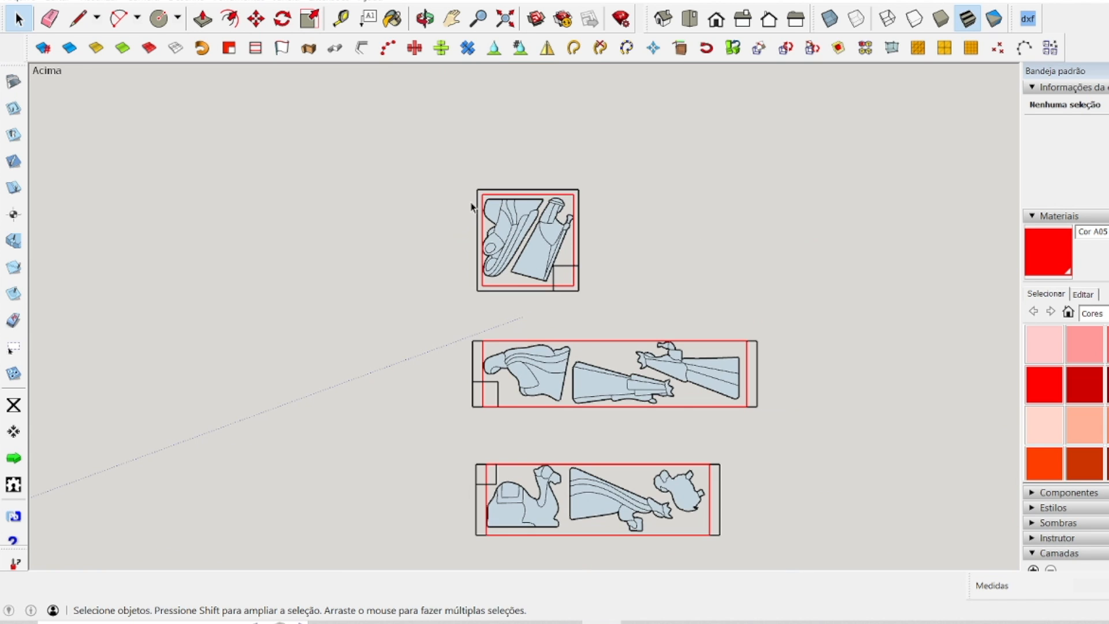
{"action": "scroll", "coordinate": [503, 242], "scroll_direction": "down", "scroll_amount": 1}
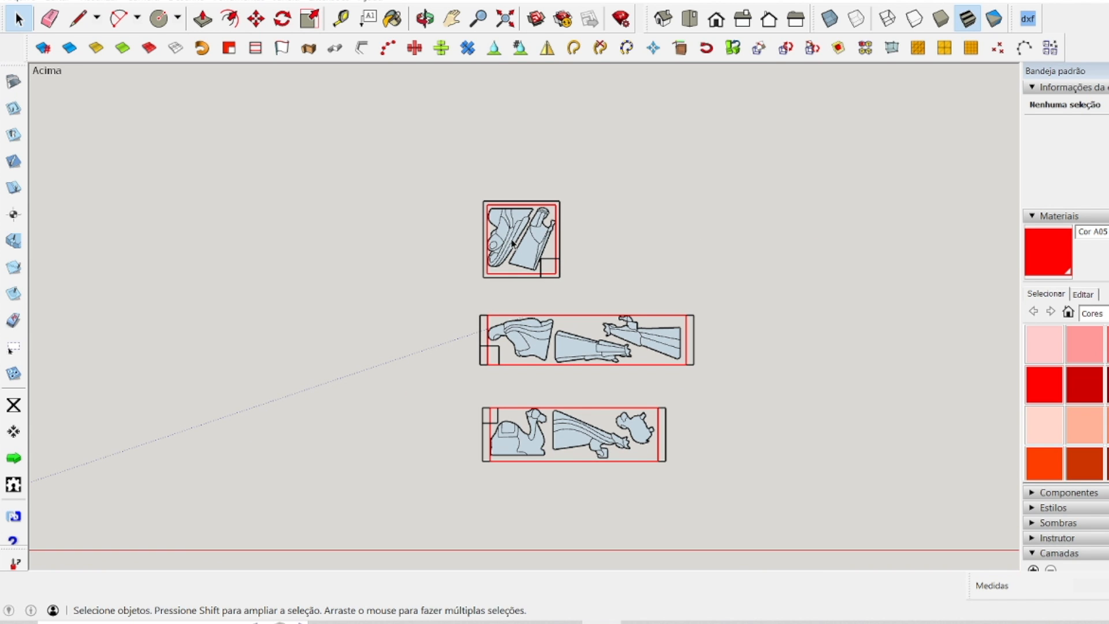
{"action": "scroll", "coordinate": [513, 244], "scroll_direction": "down", "scroll_amount": 1}
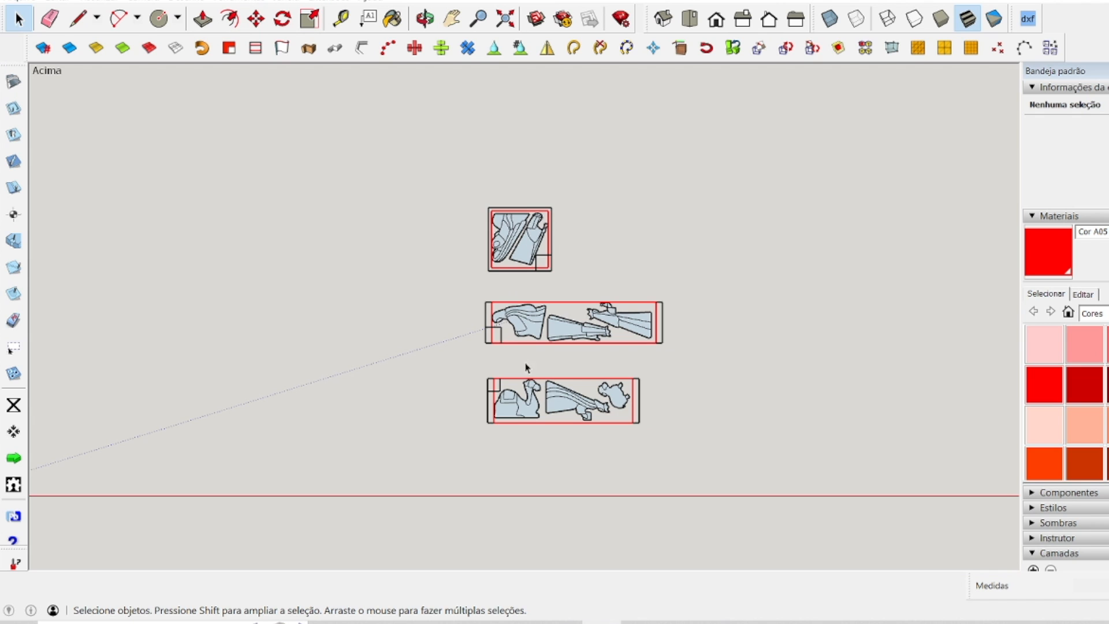
{"action": "scroll", "coordinate": [534, 335], "scroll_direction": "down", "scroll_amount": 2}
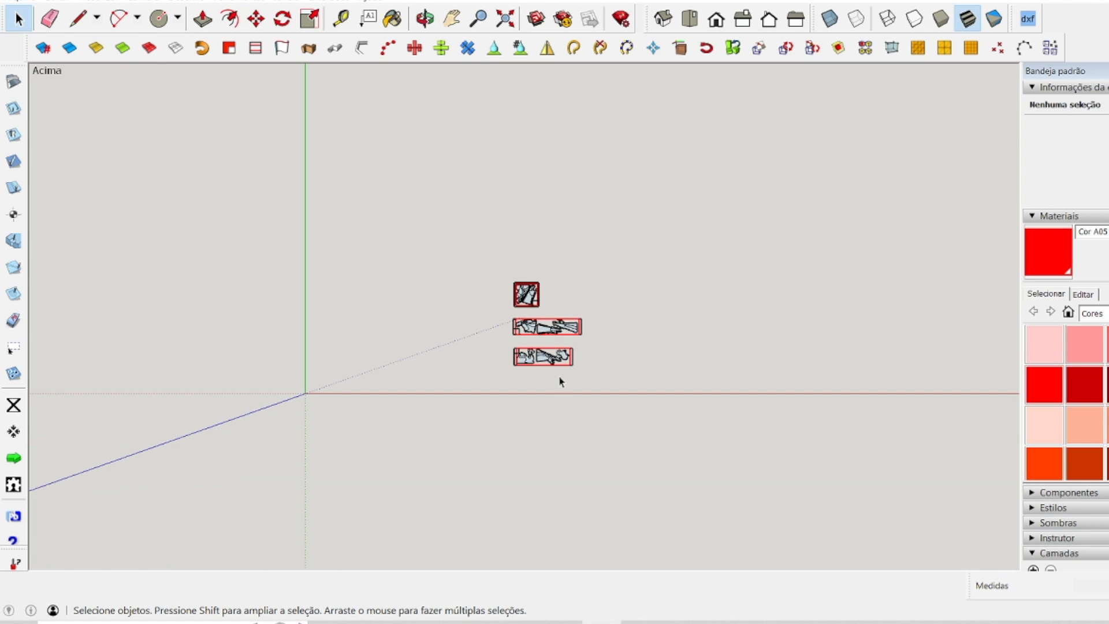
Select the square panel together with the two figures nested inside it.
{"action": "scroll", "coordinate": [560, 377], "scroll_direction": "up", "scroll_amount": 3}
{"action": "left_click_drag", "start_coordinate": [432, 119], "coordinate": [528, 208]}
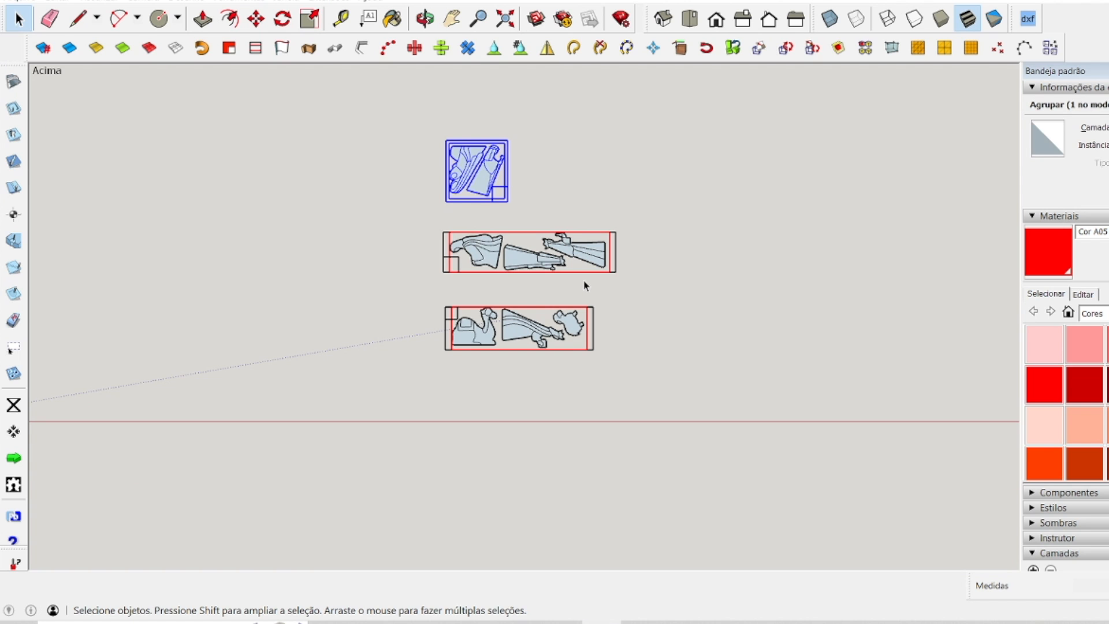
{"action": "scroll", "coordinate": [715, 178], "scroll_direction": "down", "scroll_amount": 2}
{"action": "left_click", "coordinate": [512, 172]}
{"action": "left_click_drag", "start_coordinate": [530, 130], "coordinate": [674, 206]}
{"action": "scroll", "coordinate": [780, 214], "scroll_direction": "up", "scroll_amount": 4}
{"action": "scroll", "coordinate": [594, 211], "scroll_direction": "down", "scroll_amount": 2}
{"action": "scroll", "coordinate": [446, 144], "scroll_direction": "down", "scroll_amount": 1}
{"action": "scroll", "coordinate": [436, 133], "scroll_direction": "up", "scroll_amount": 2}
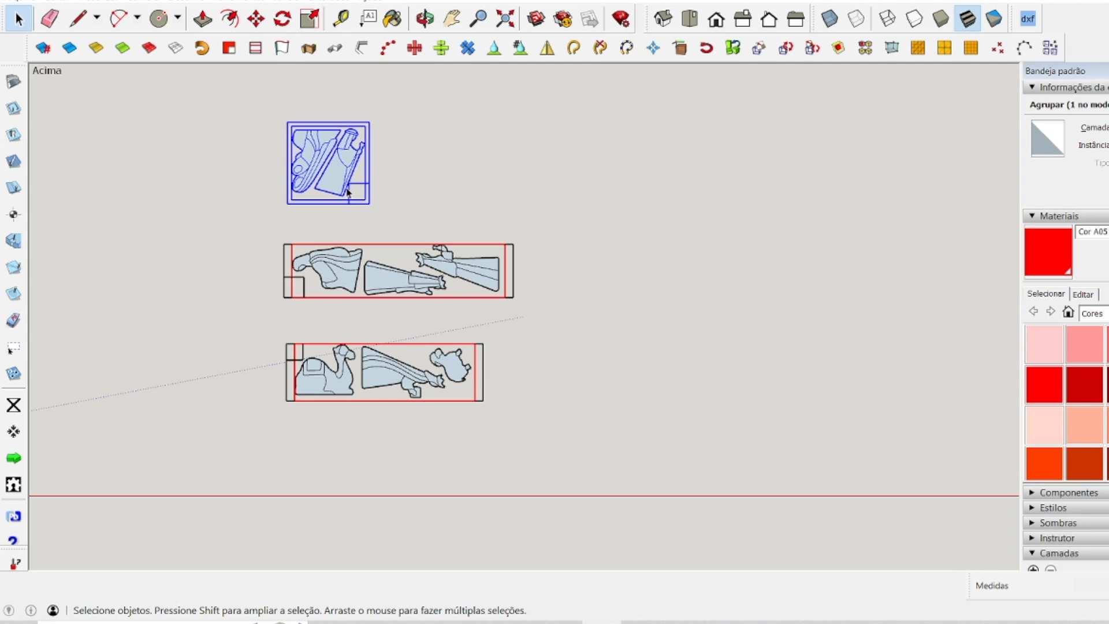
{"action": "left_click", "coordinate": [530, 357]}
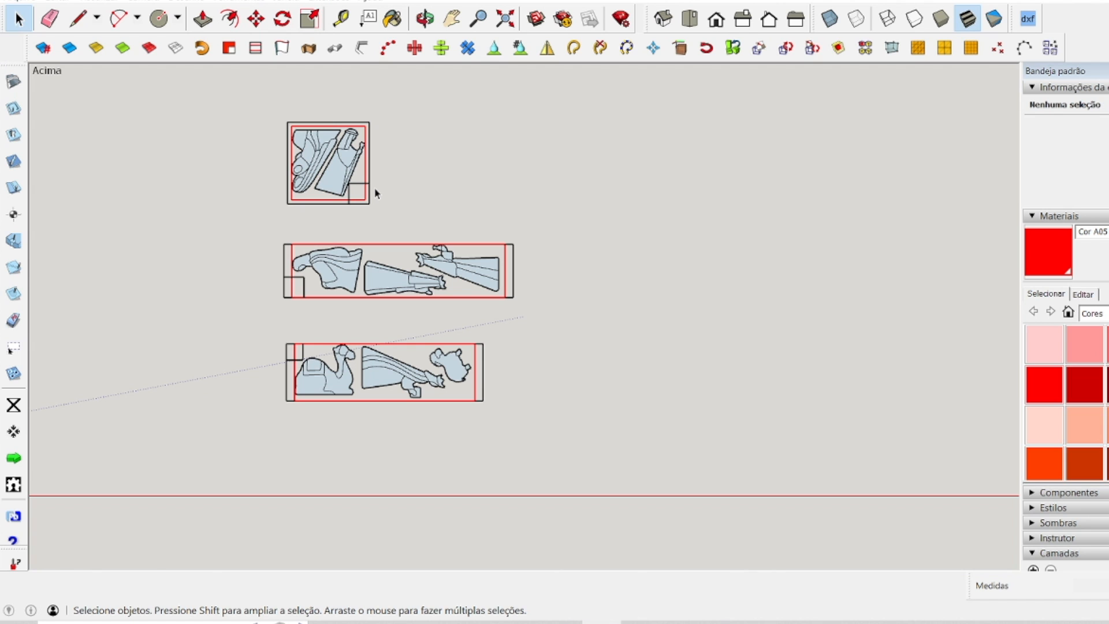
{"action": "scroll", "coordinate": [375, 193], "scroll_direction": "up", "scroll_amount": 2}
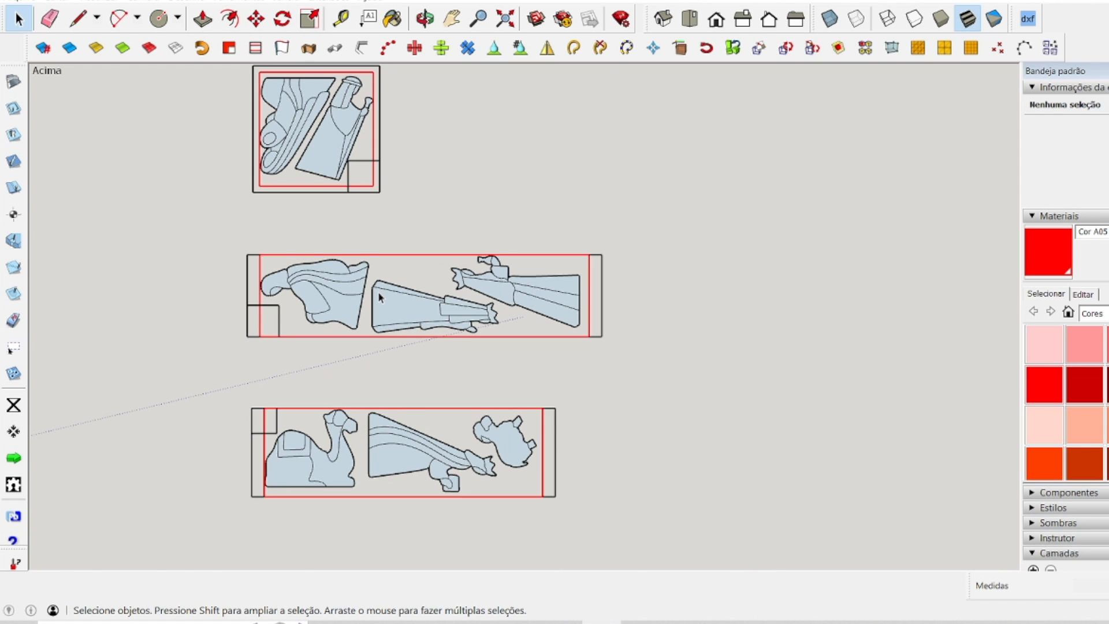
{"action": "scroll", "coordinate": [279, 121], "scroll_direction": "up", "scroll_amount": 2}
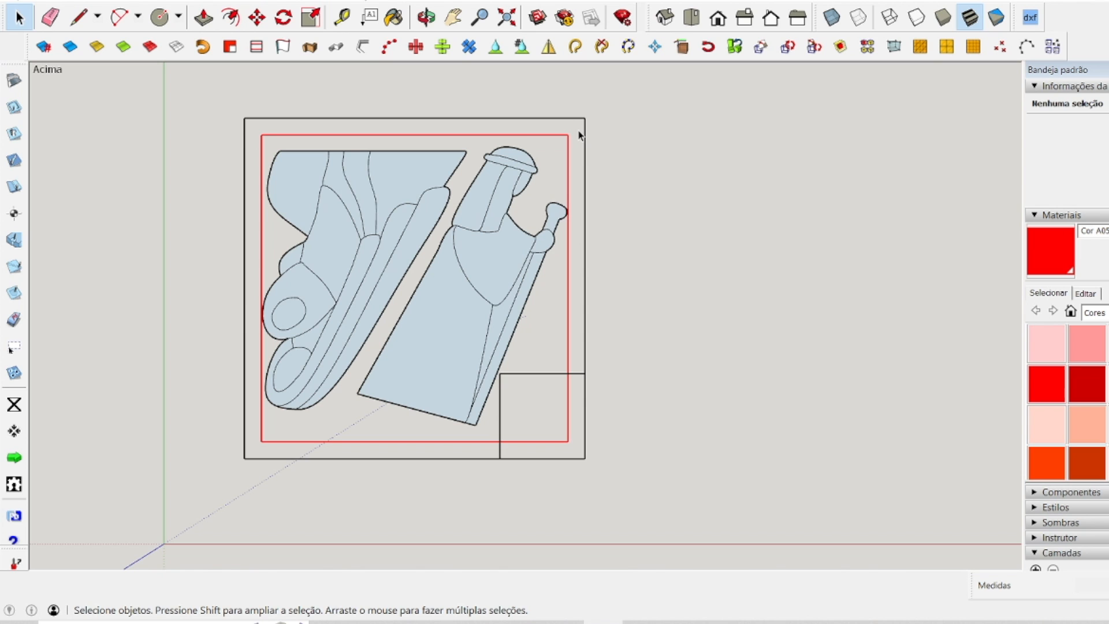
{"action": "scroll", "coordinate": [510, 232], "scroll_direction": "down", "scroll_amount": 2}
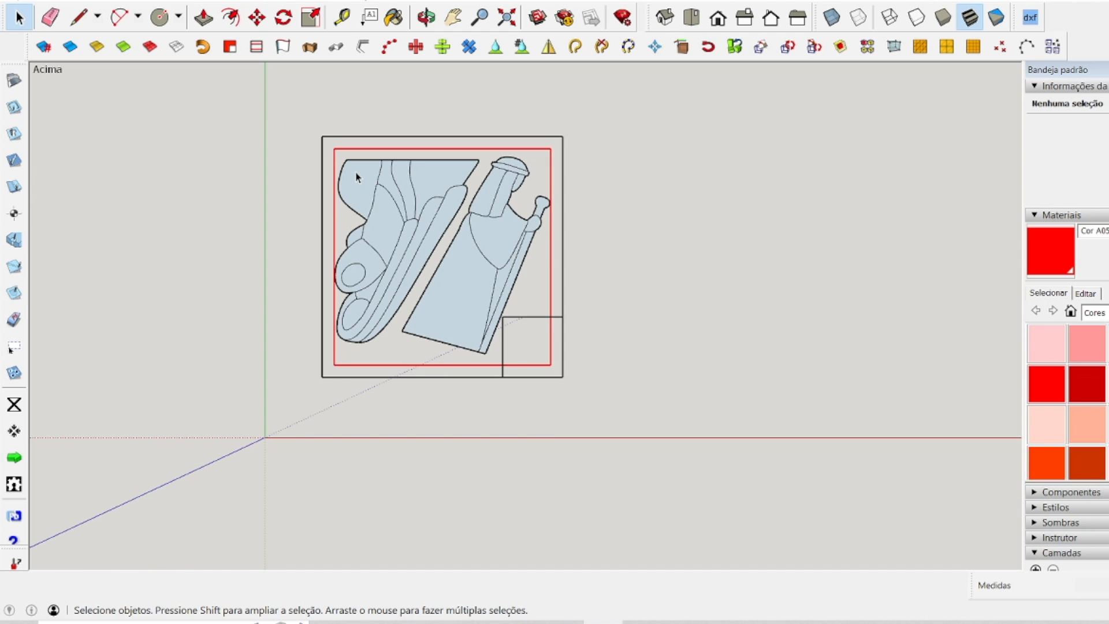
{"action": "scroll", "coordinate": [356, 177], "scroll_direction": "up", "scroll_amount": 1}
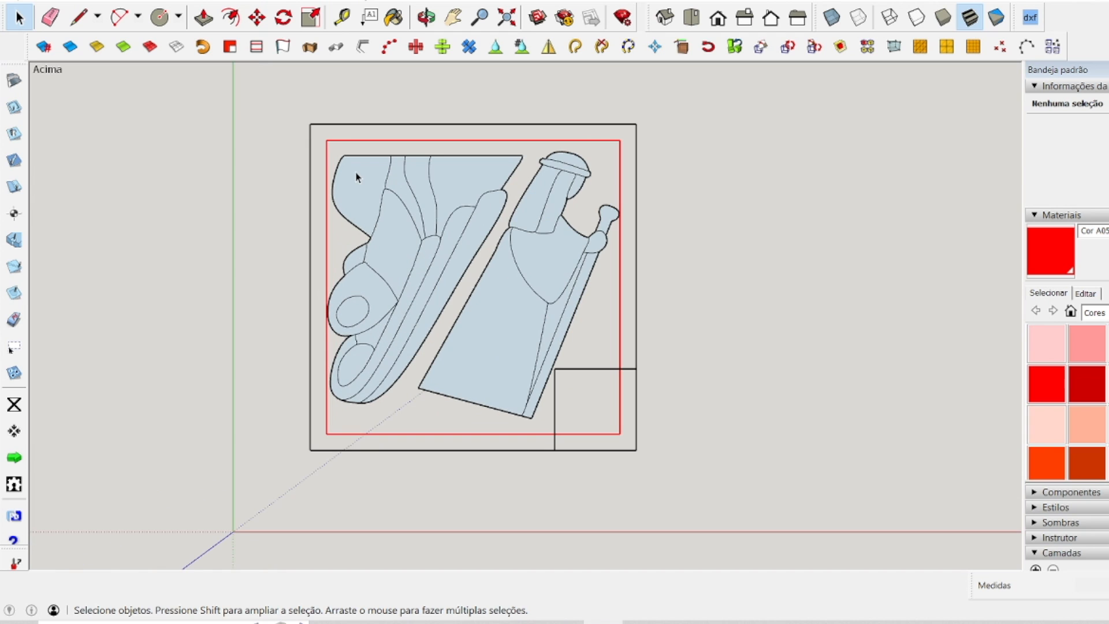
Measure the margin between the square panel's outer edges and its red outline with the Tape Measure.
{"action": "left_click", "coordinate": [159, 17]}
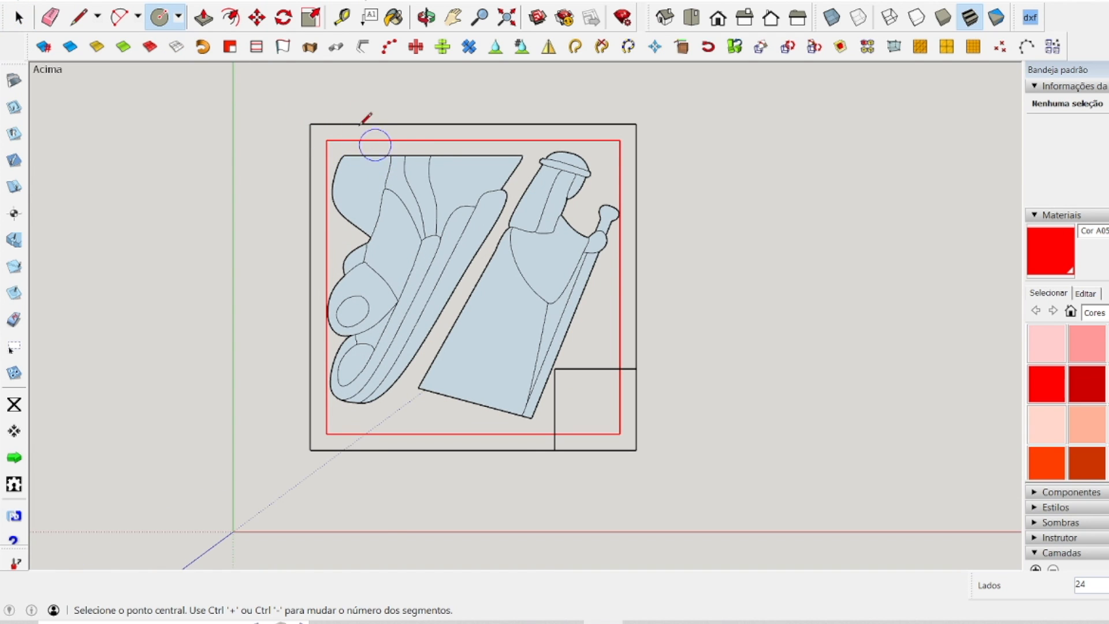
{"action": "left_click", "coordinate": [342, 17]}
{"action": "scroll", "coordinate": [361, 166], "scroll_direction": "up", "scroll_amount": 3}
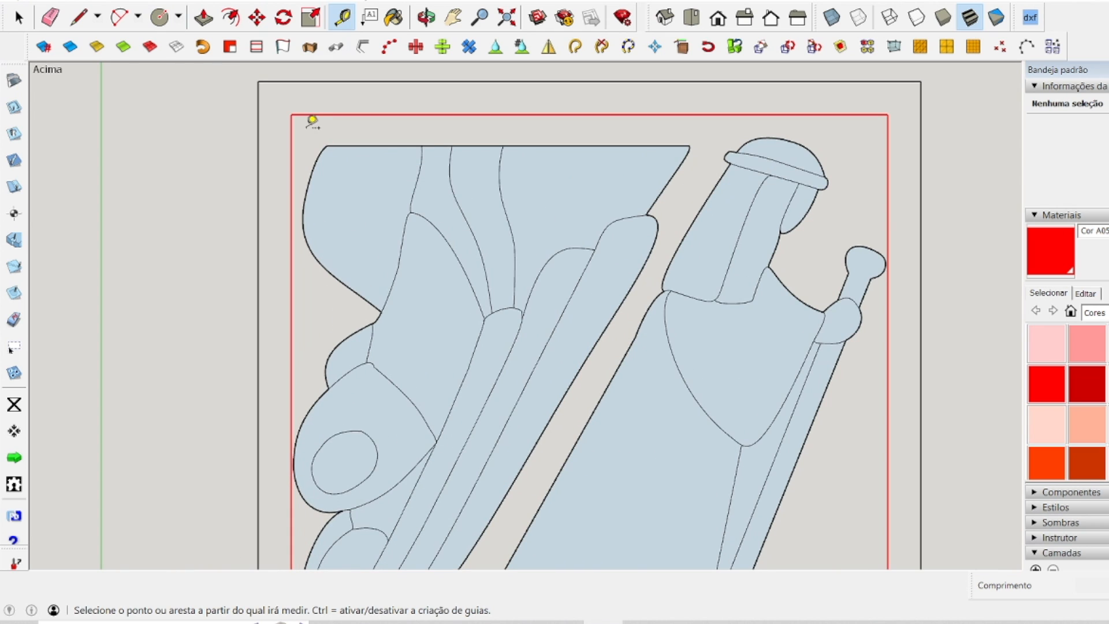
{"action": "left_click", "coordinate": [258, 137]}
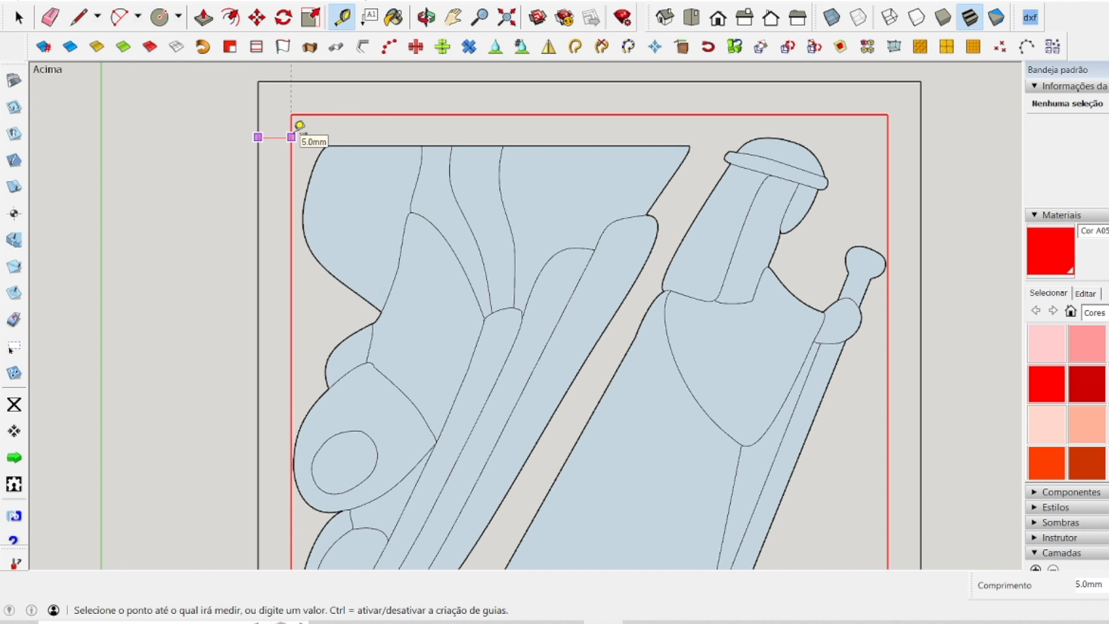
{"action": "key", "text": "Escape"}
{"action": "left_click", "coordinate": [306, 82]}
{"action": "key", "text": "Escape"}
{"action": "left_click", "coordinate": [921, 155]}
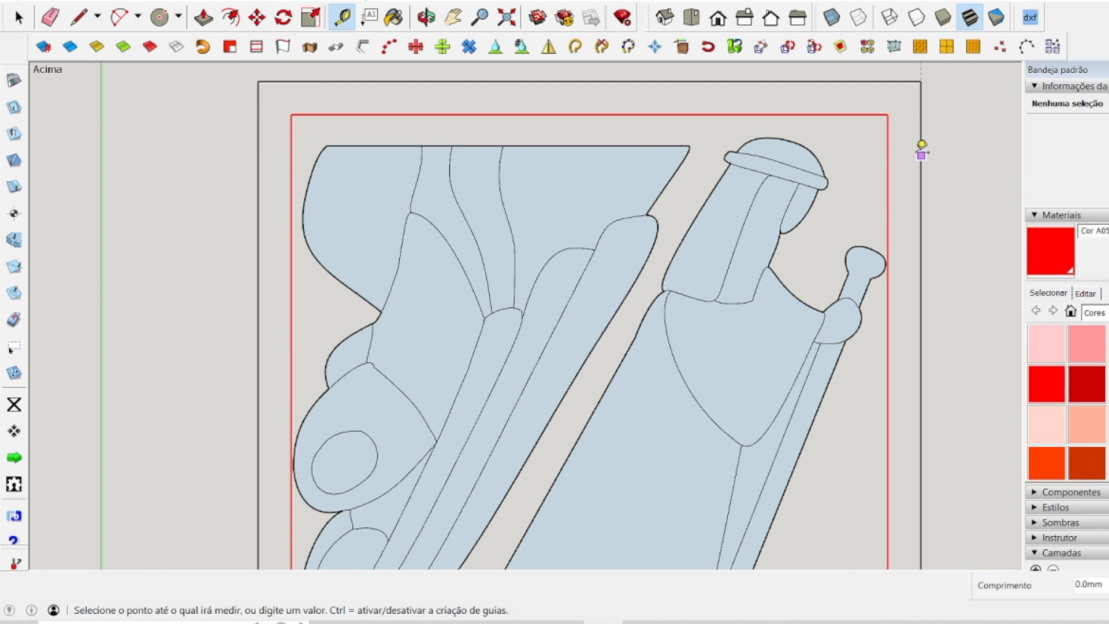
{"action": "key", "text": "Escape"}
{"action": "scroll", "coordinate": [842, 115], "scroll_direction": "down", "scroll_amount": 6}
{"action": "scroll", "coordinate": [820, 210], "scroll_direction": "up", "scroll_amount": 5}
{"action": "left_click", "coordinate": [814, 212]}
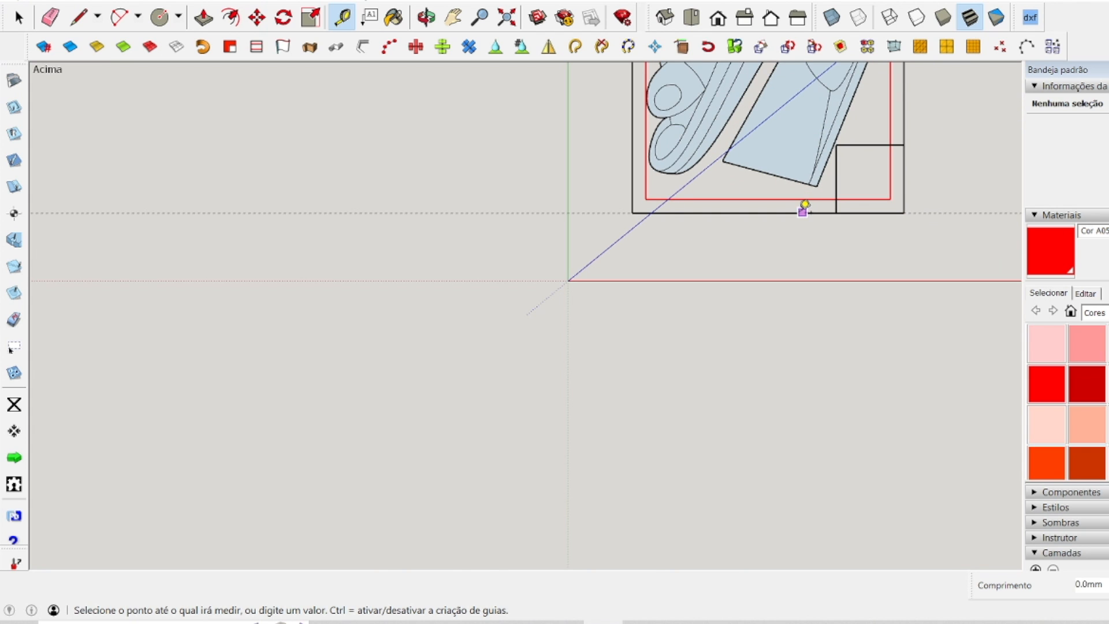
{"action": "key", "text": "Escape"}
{"action": "scroll", "coordinate": [660, 337], "scroll_direction": "down", "scroll_amount": 5}
{"action": "scroll", "coordinate": [709, 294], "scroll_direction": "up", "scroll_amount": 5}
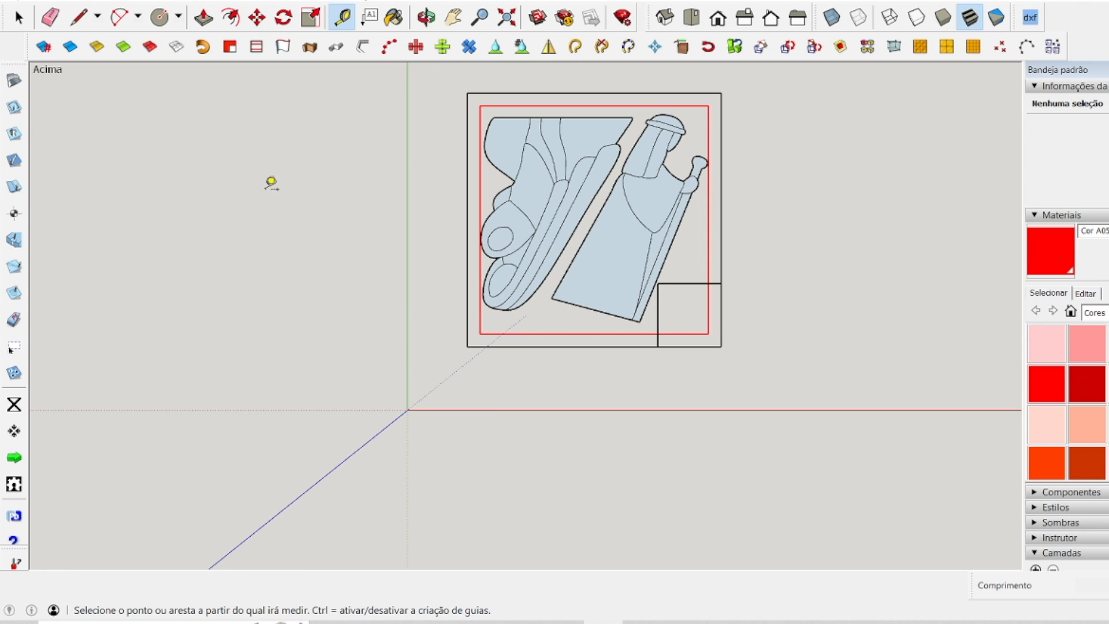
Draw a circle of 2 mm radius centred on the upper-left corner of the square panel's red outline.
{"action": "left_click", "coordinate": [159, 18]}
{"action": "scroll", "coordinate": [540, 121], "scroll_direction": "up", "scroll_amount": 2}
{"action": "scroll", "coordinate": [540, 120], "scroll_direction": "up", "scroll_amount": 5}
{"action": "left_click", "coordinate": [265, 156]}
{"action": "left_click", "coordinate": [279, 134]}
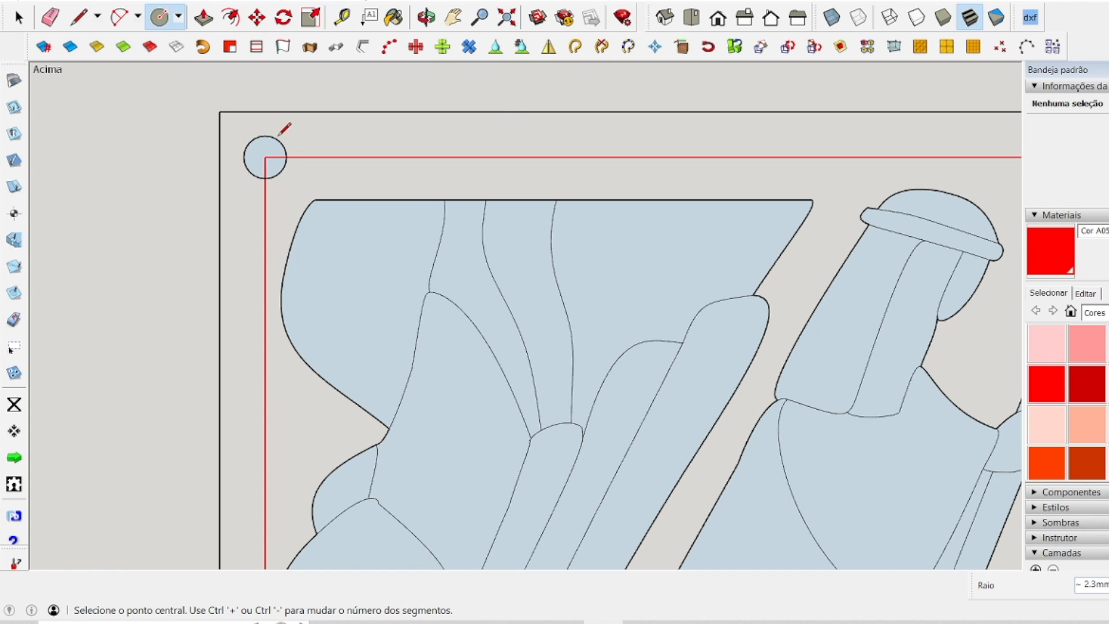
Draw a 2 mm radius circle centred on the upper-right corner of the square panel's red outline.
{"action": "scroll", "coordinate": [235, 129], "scroll_direction": "down", "scroll_amount": 5}
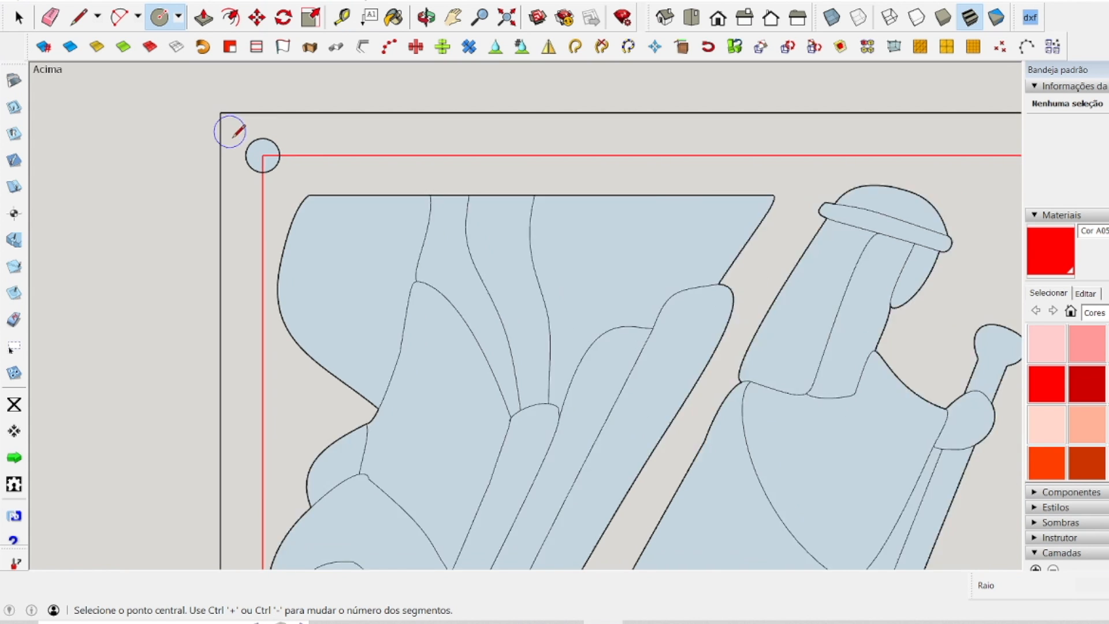
{"action": "scroll", "coordinate": [595, 159], "scroll_direction": "up", "scroll_amount": 4}
{"action": "scroll", "coordinate": [550, 192], "scroll_direction": "down", "scroll_amount": 3}
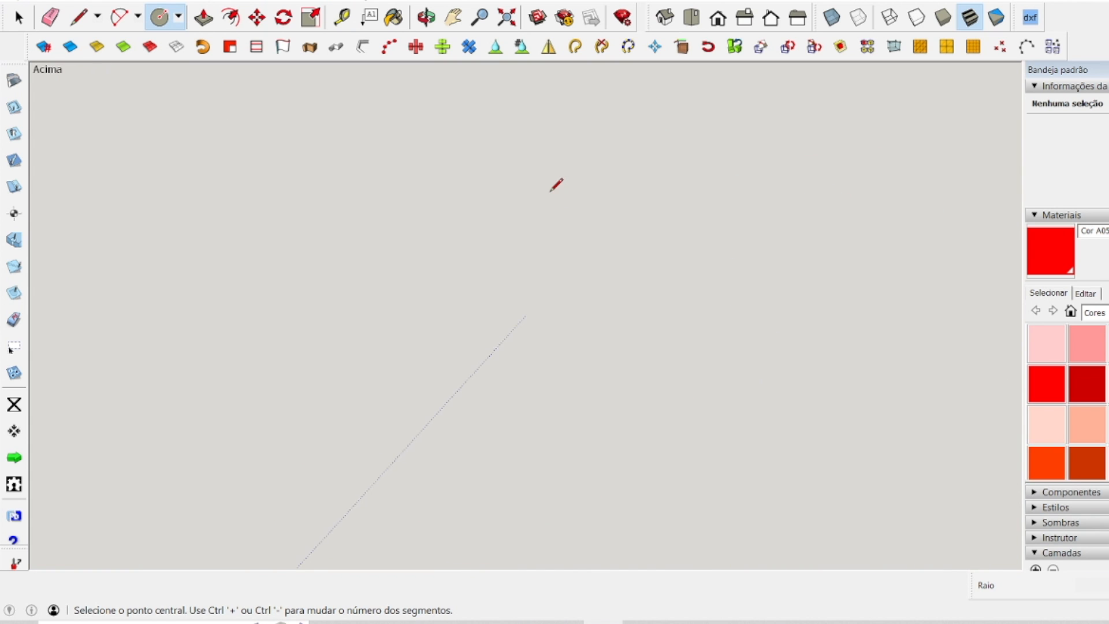
{"action": "scroll", "coordinate": [550, 192], "scroll_direction": "down", "scroll_amount": 5}
{"action": "scroll", "coordinate": [309, 370], "scroll_direction": "up", "scroll_amount": 3}
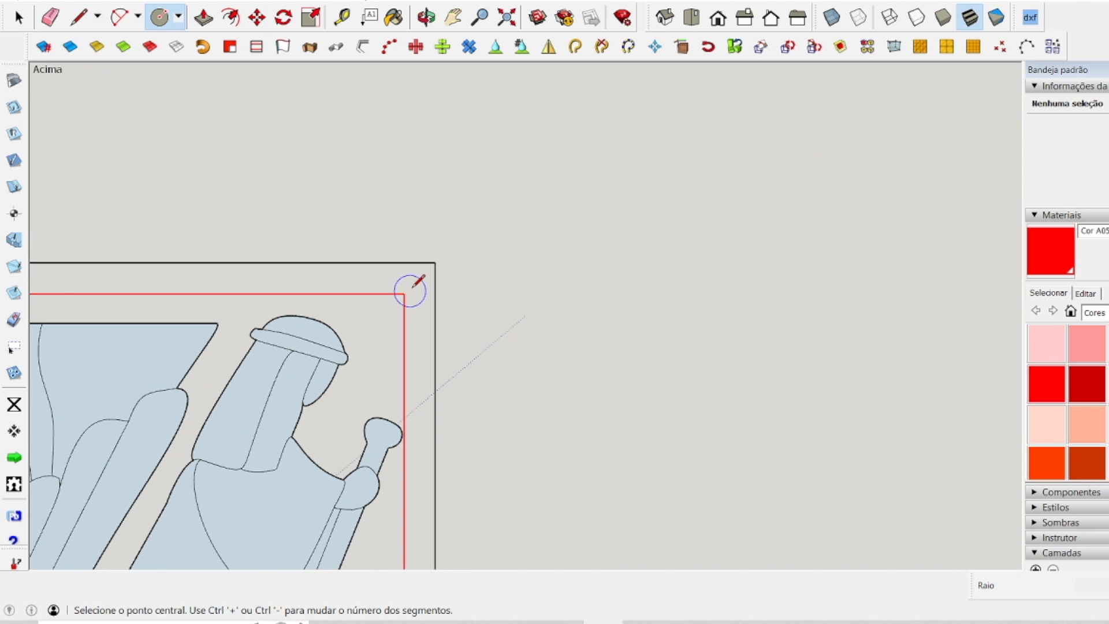
{"action": "left_click", "coordinate": [404, 293]}
{"action": "type", "text": "2.0mm"}
{"action": "key", "text": "Return"}
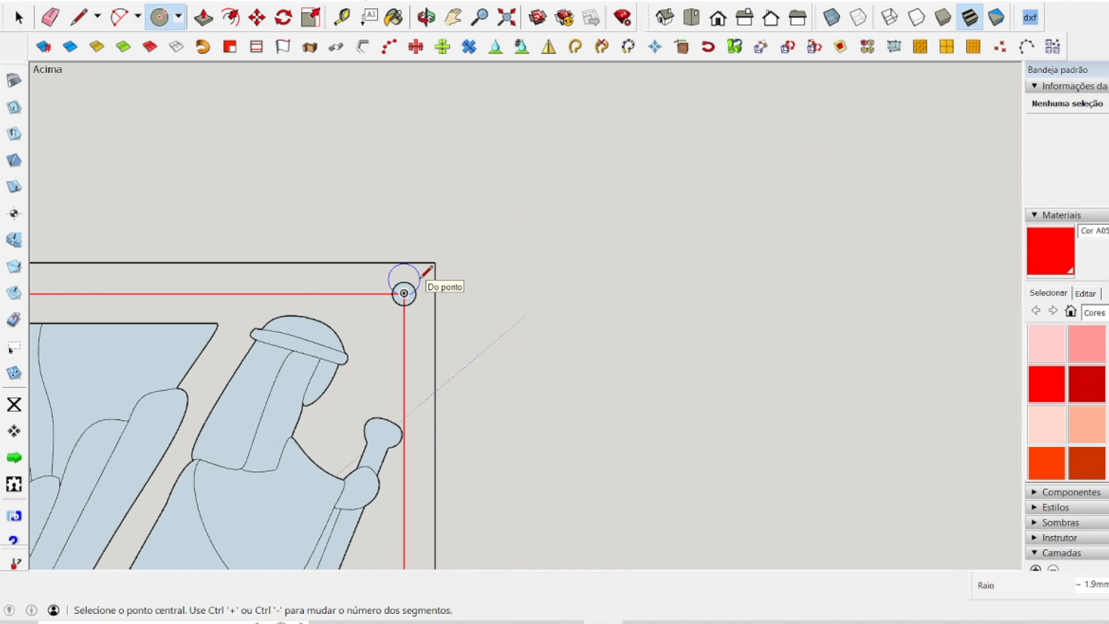
Add a 2 mm radius circle at the lower-left corner of the square panel's red outline.
{"action": "scroll", "coordinate": [563, 223], "scroll_direction": "down", "scroll_amount": 5}
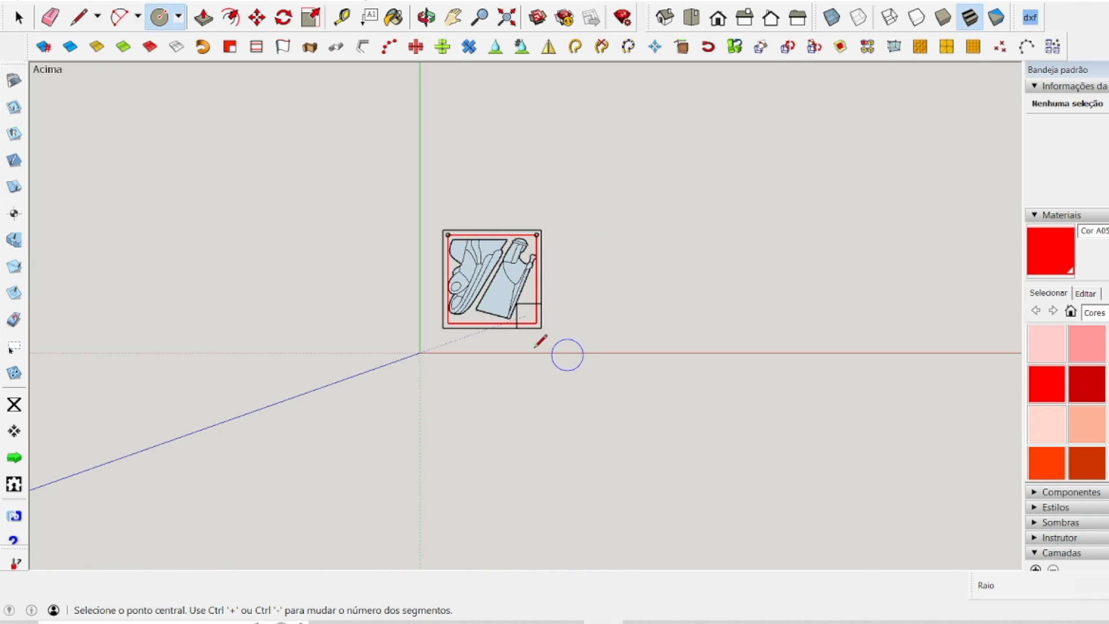
{"action": "scroll", "coordinate": [446, 324], "scroll_direction": "up", "scroll_amount": 2}
{"action": "scroll", "coordinate": [549, 306], "scroll_direction": "up", "scroll_amount": 4}
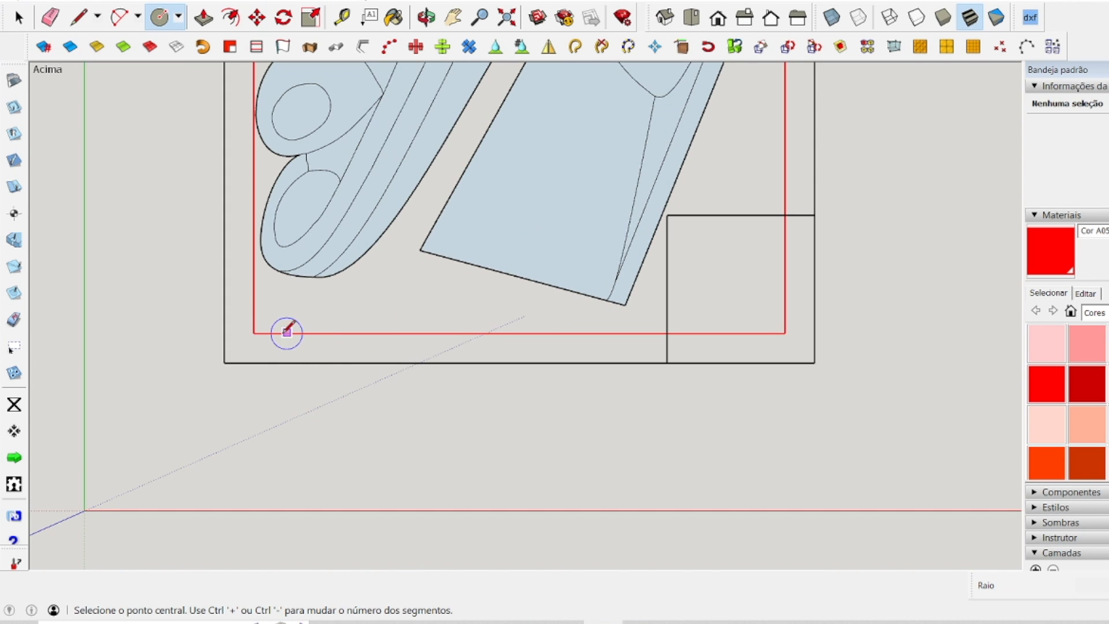
{"action": "left_click", "coordinate": [254, 332]}
{"action": "left_click", "coordinate": [271, 319]}
{"action": "type", "text": "2"}
{"action": "key", "text": "Return"}
Place the last 2 mm radius circle at the red outline's lower-right corner, inside the panel's corner square.
{"action": "scroll", "coordinate": [310, 375], "scroll_direction": "down", "scroll_amount": 5}
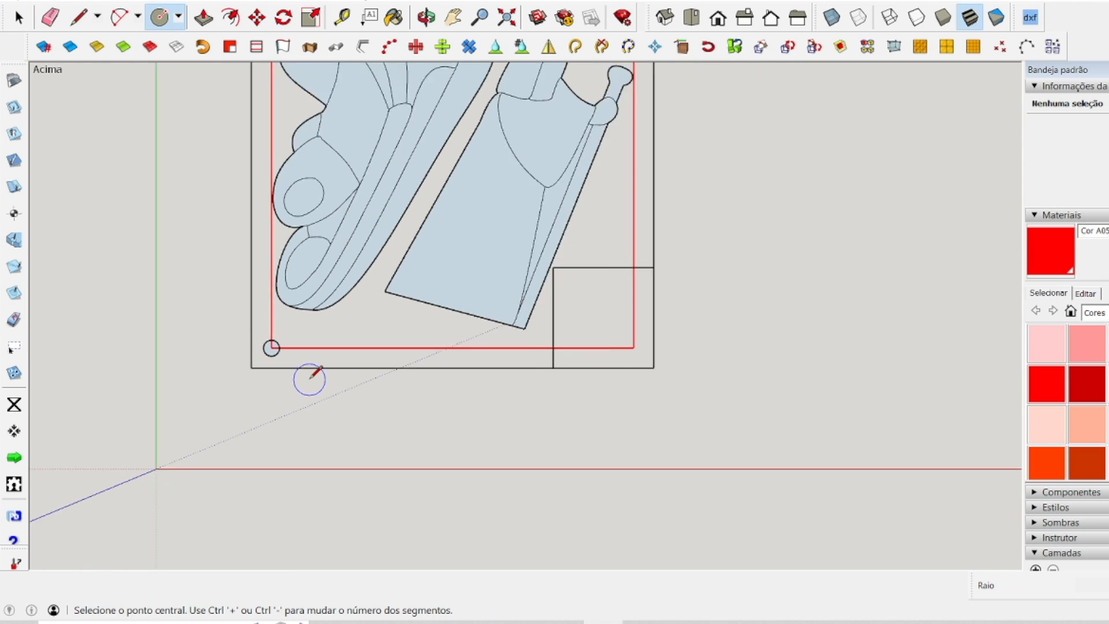
{"action": "scroll", "coordinate": [389, 372], "scroll_direction": "up", "scroll_amount": 3}
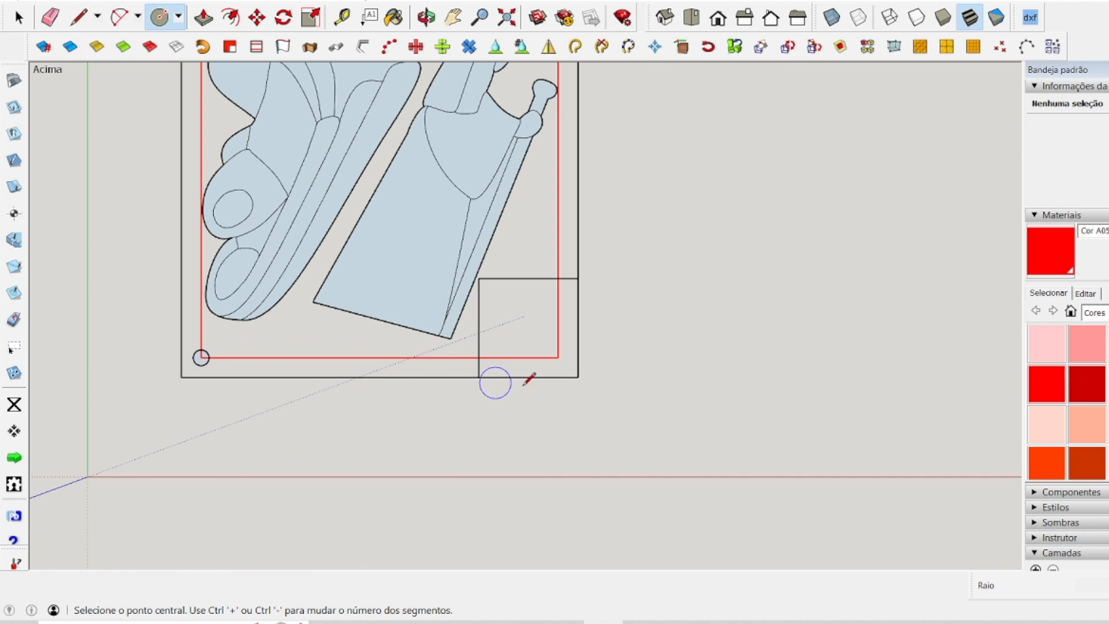
{"action": "left_click", "coordinate": [557, 357]}
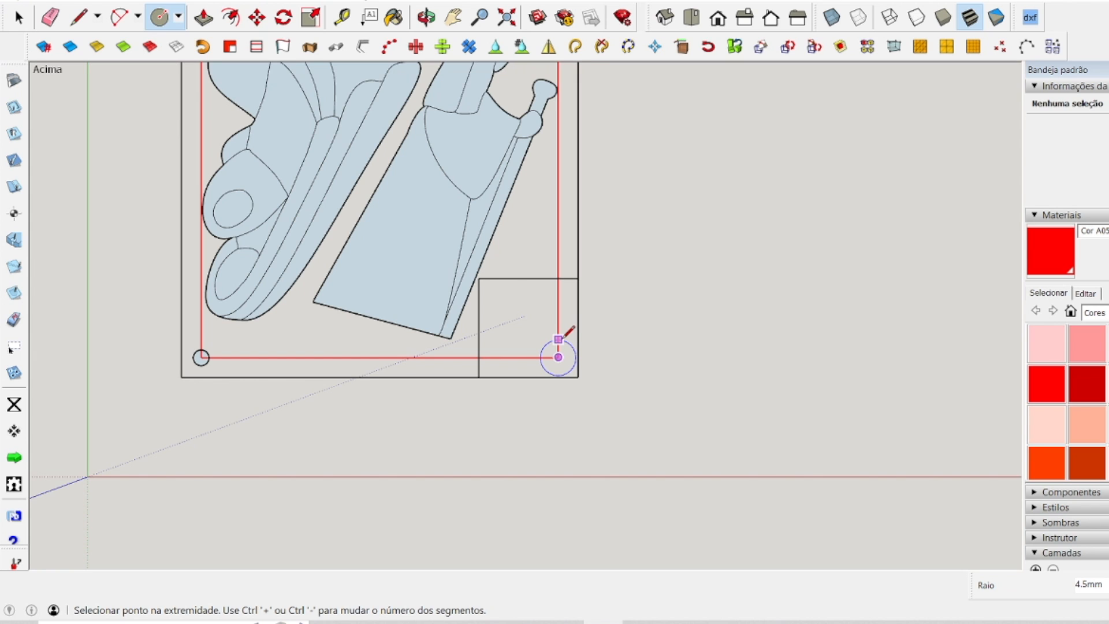
{"action": "left_click", "coordinate": [564, 335]}
{"action": "type", "text": "2"}
{"action": "key", "text": "Return"}
{"action": "key", "text": "space"}
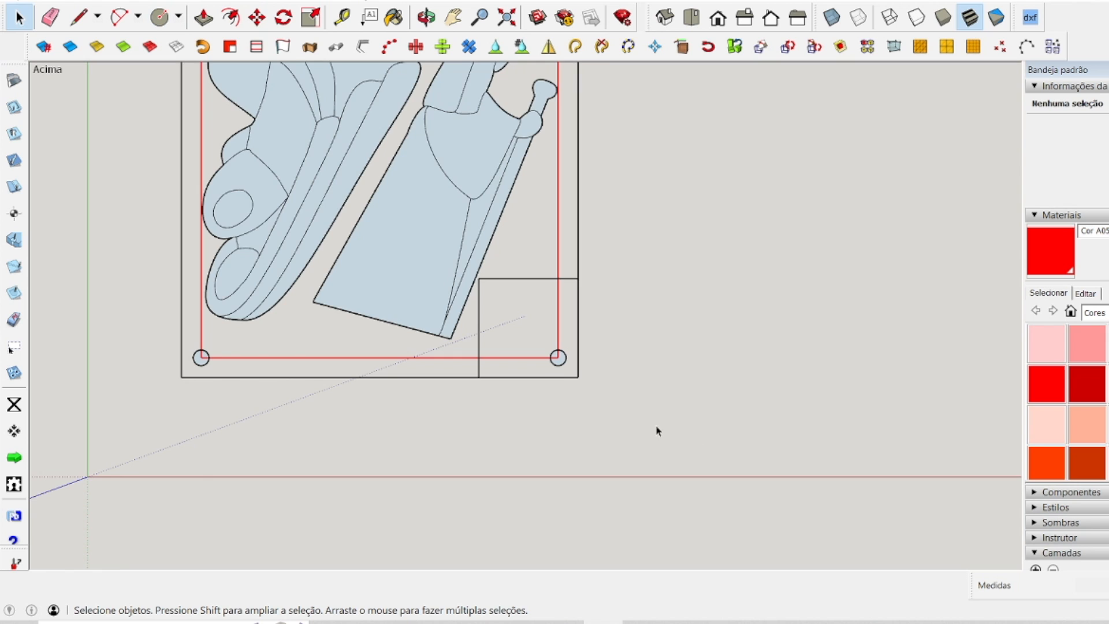
Create a vertical and a horizontal guide through the square panel's centre, each 50 mm in from the panel's edge.
{"action": "scroll", "coordinate": [595, 447], "scroll_direction": "down", "scroll_amount": 2}
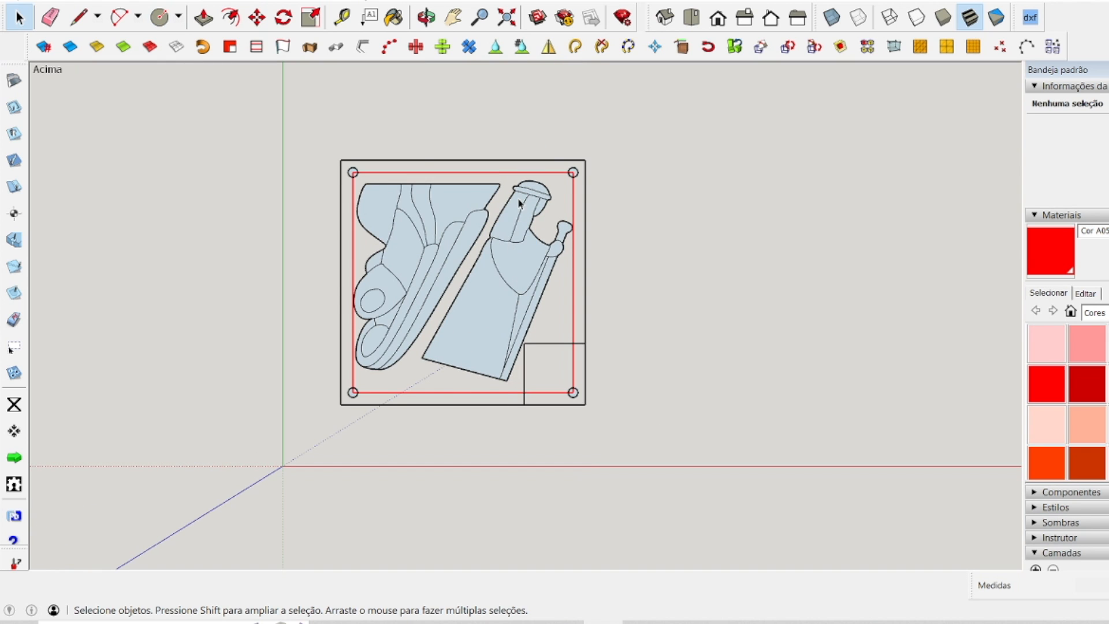
{"action": "scroll", "coordinate": [518, 197], "scroll_direction": "up", "scroll_amount": 2}
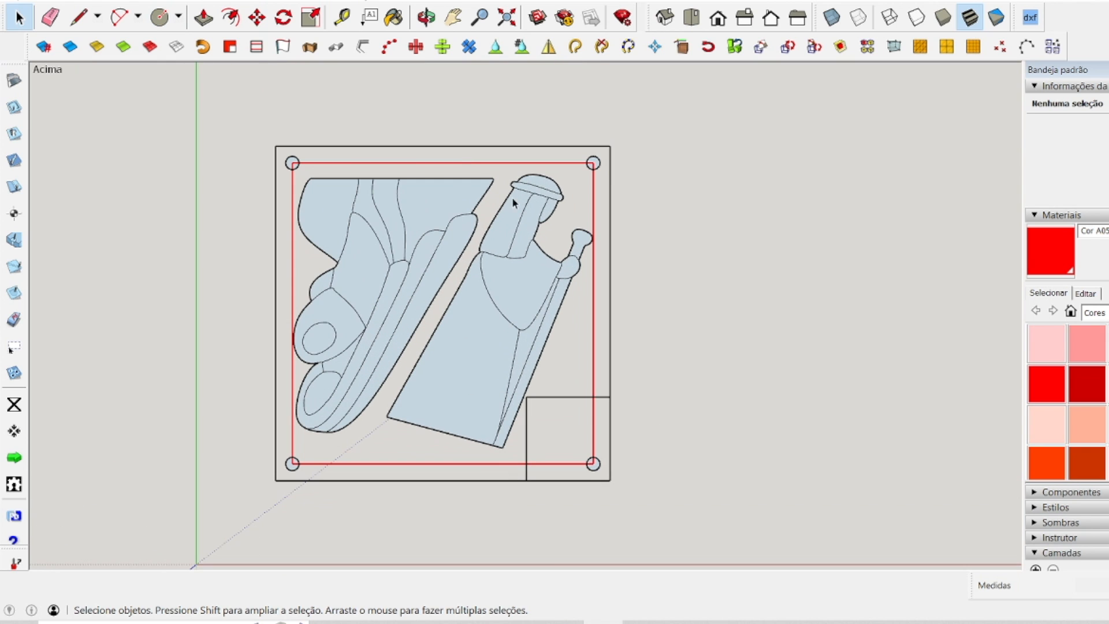
{"action": "left_click", "coordinate": [341, 19]}
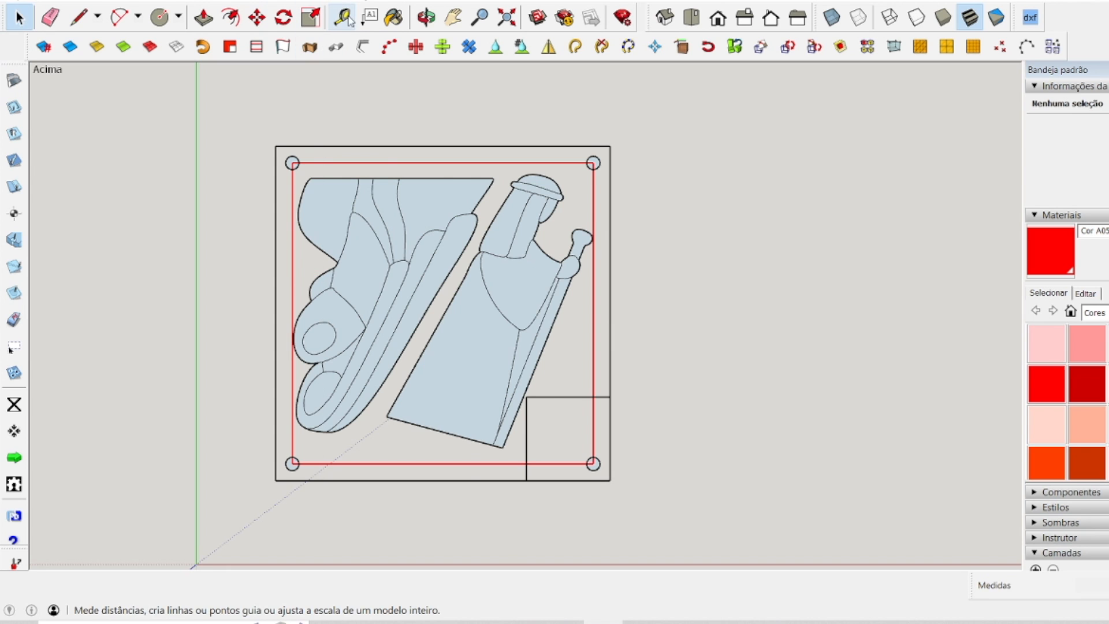
{"action": "left_click", "coordinate": [276, 238]}
{"action": "left_click", "coordinate": [453, 141]}
{"action": "left_click", "coordinate": [500, 142]}
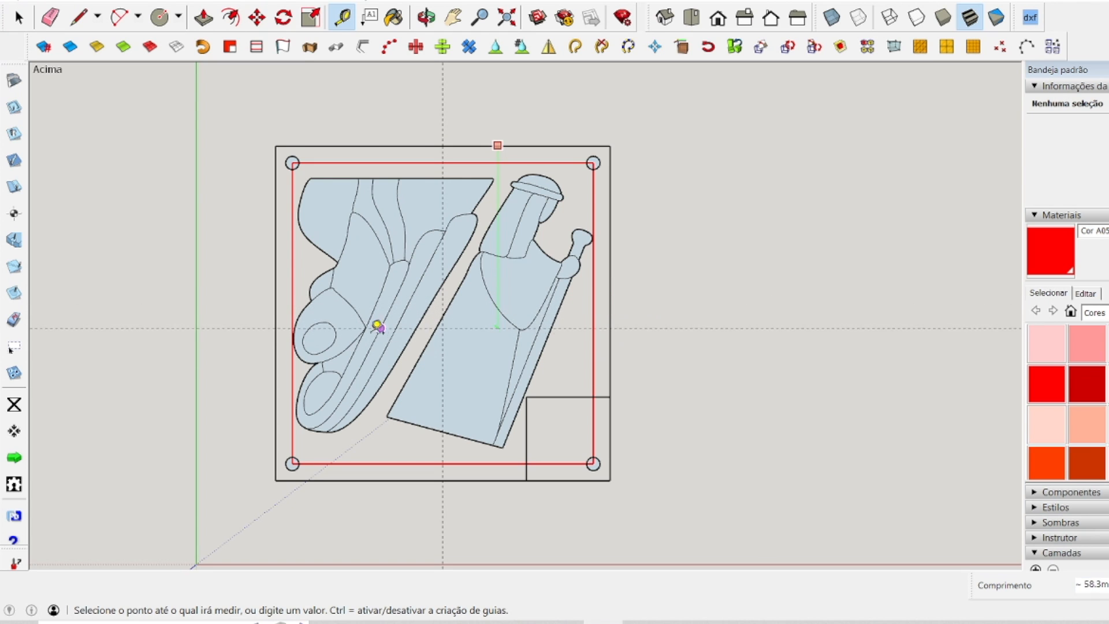
{"action": "type", "text": "50.0mm"}
{"action": "key", "text": "Return"}
Measure from the square panel's left and top edges towards its centre guides.
{"action": "left_click", "coordinate": [276, 223]}
{"action": "key", "text": "Escape"}
{"action": "left_click", "coordinate": [471, 145]}
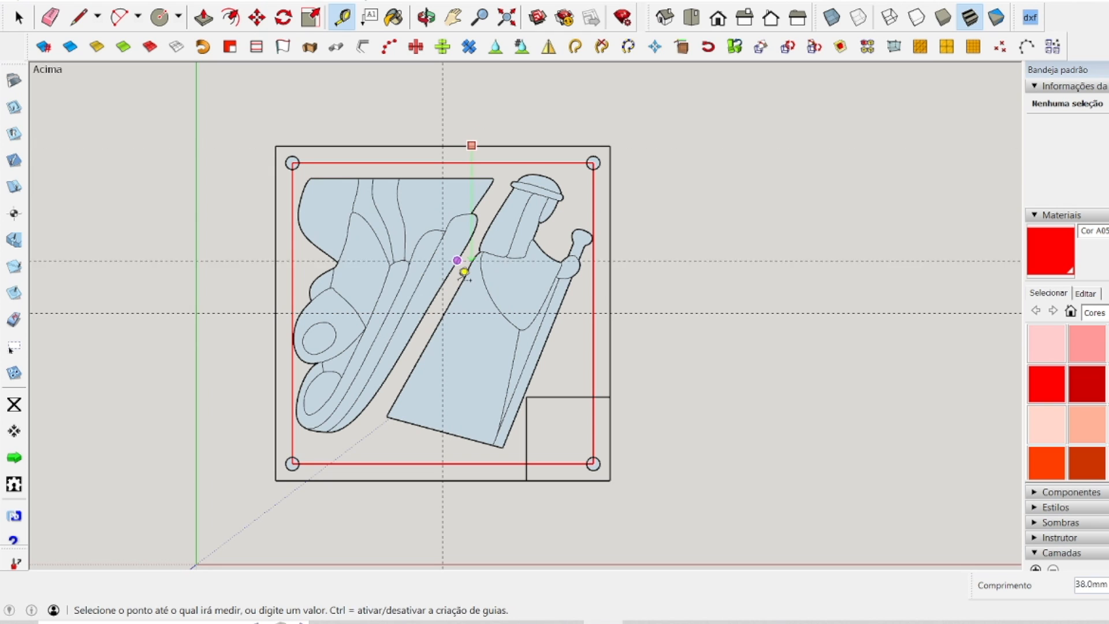
{"action": "key", "text": "Escape"}
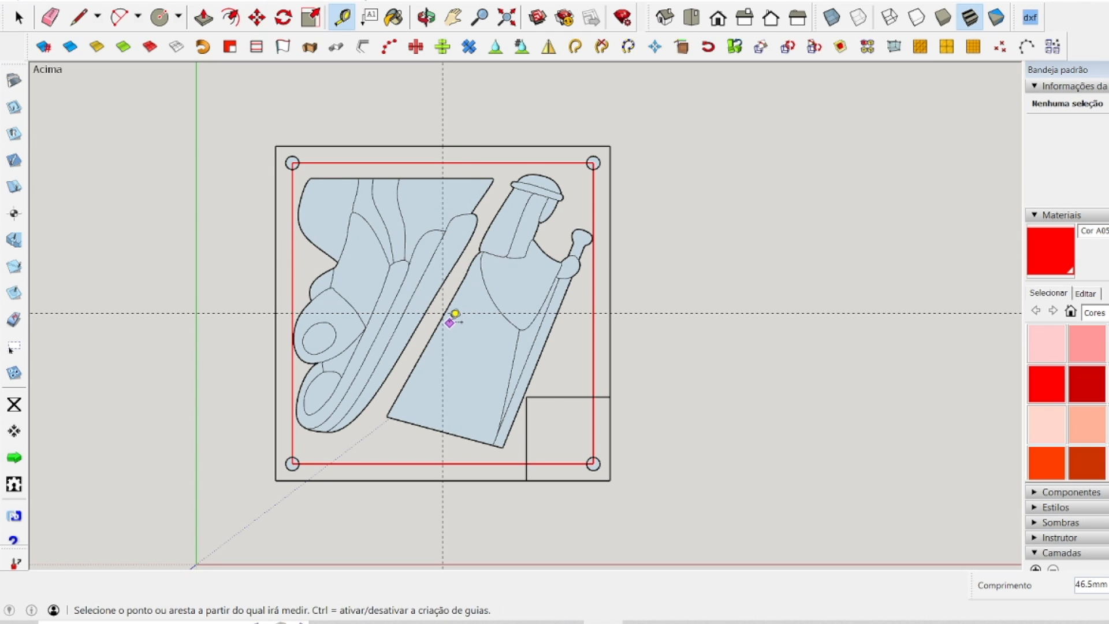
Delete the red working-area outline from the square panel.
{"action": "key", "text": "space"}
{"action": "scroll", "coordinate": [646, 214], "scroll_direction": "up", "scroll_amount": 1}
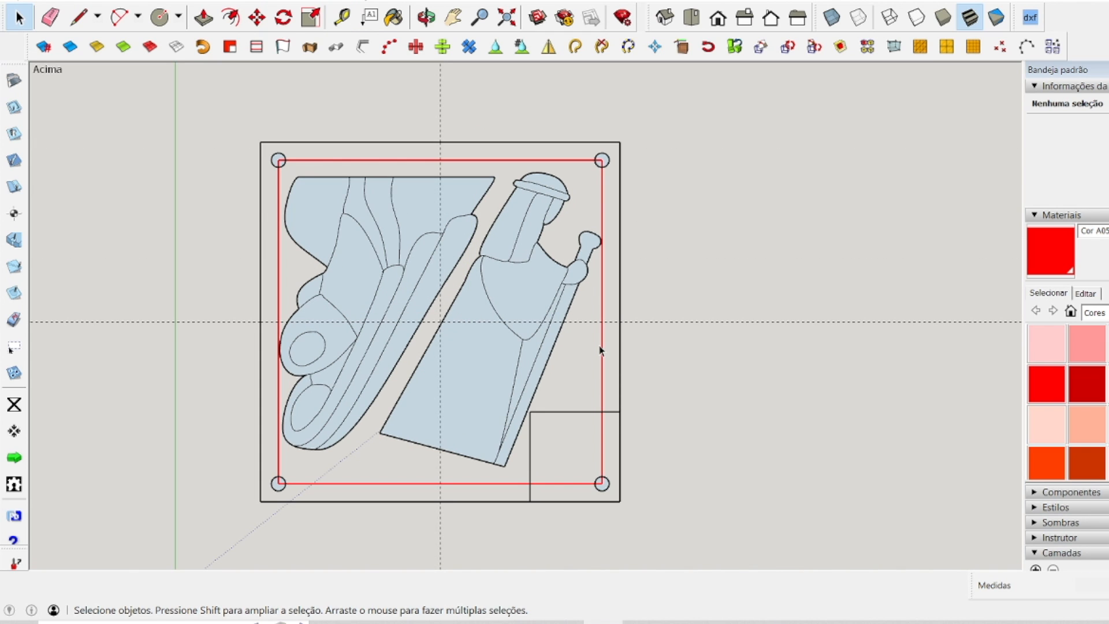
{"action": "left_click", "coordinate": [604, 344]}
{"action": "key", "text": "Escape"}
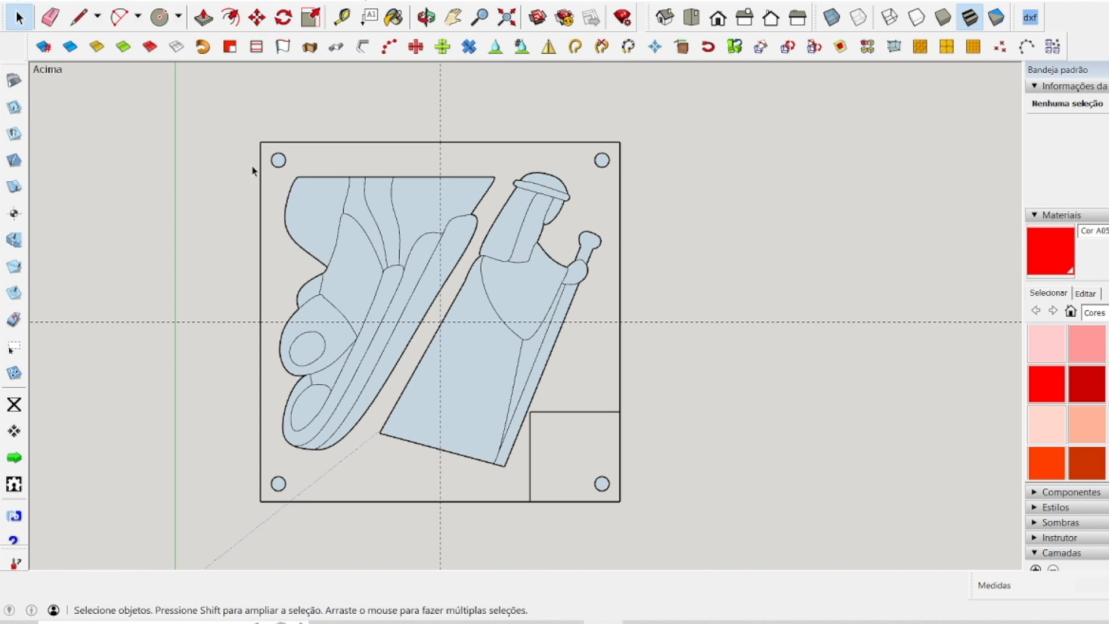
Mark the centre points of the four corner circles and delete the circles themselves.
{"action": "left_click", "coordinate": [285, 166]}
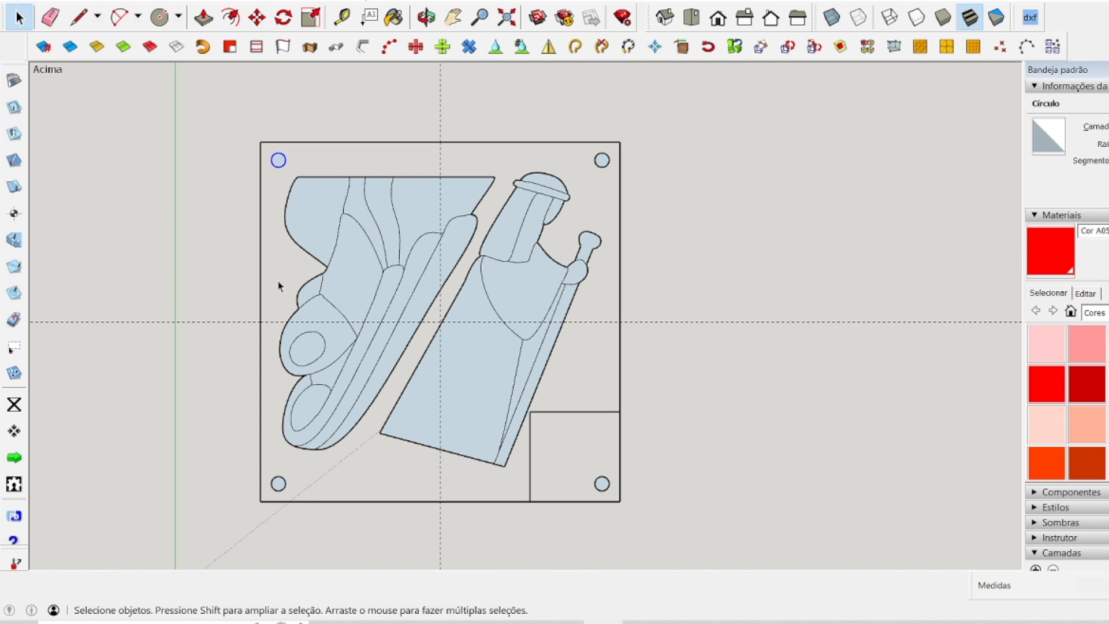
{"action": "left_click", "coordinate": [283, 490], "text": "shift"}
{"action": "left_click", "coordinate": [604, 485], "text": "shift"}
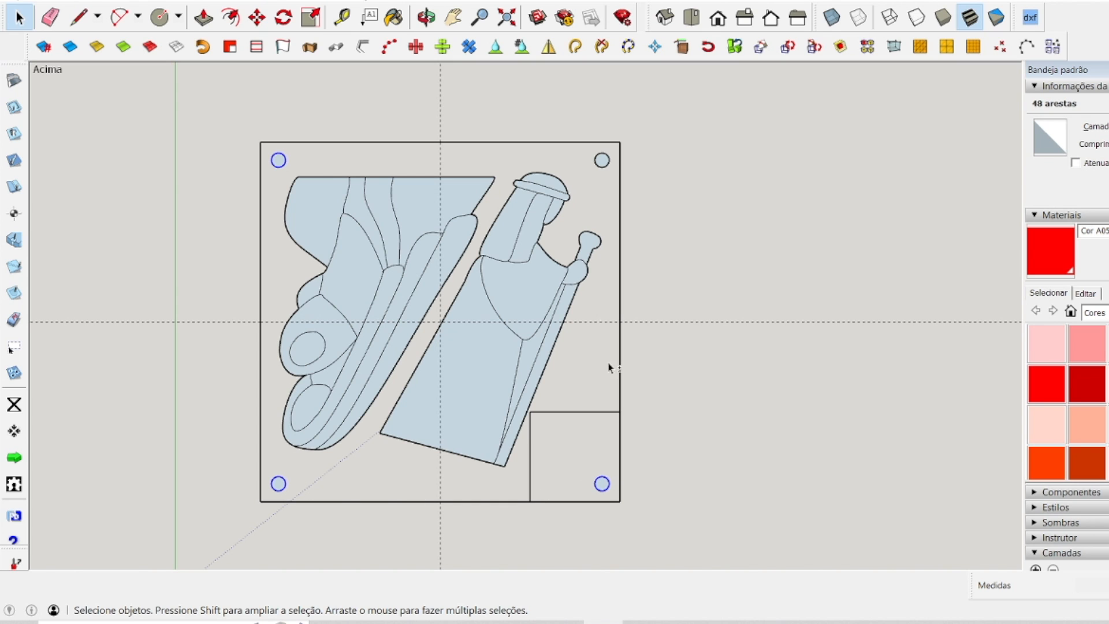
{"action": "left_click", "coordinate": [598, 168], "text": "shift"}
{"action": "right_click", "coordinate": [598, 168]}
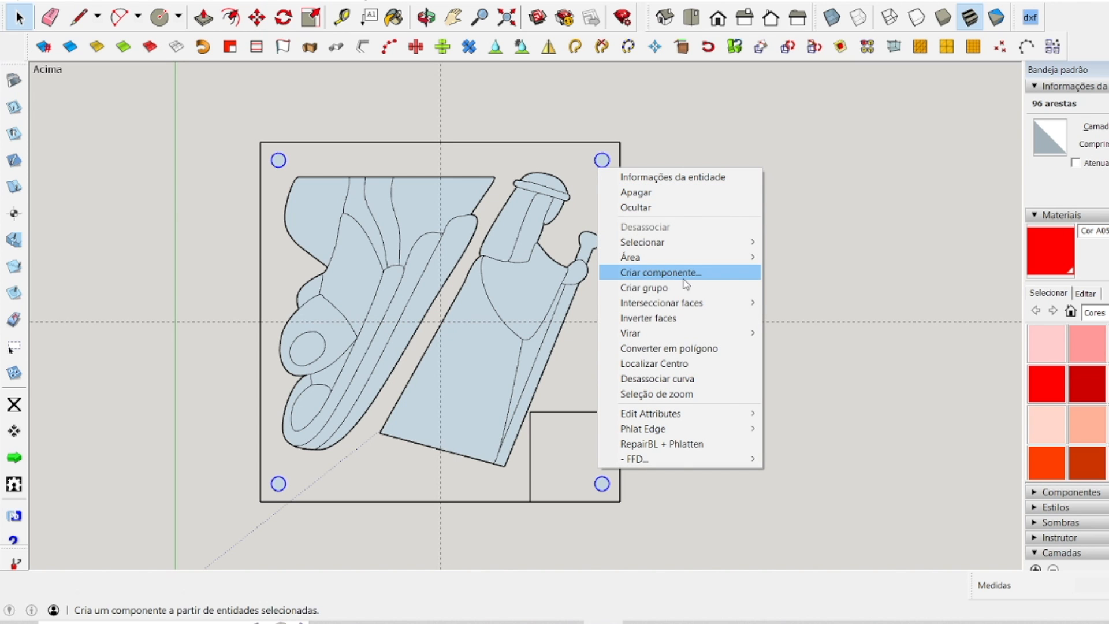
{"action": "left_click", "coordinate": [663, 364]}
{"action": "key", "text": "Delete"}
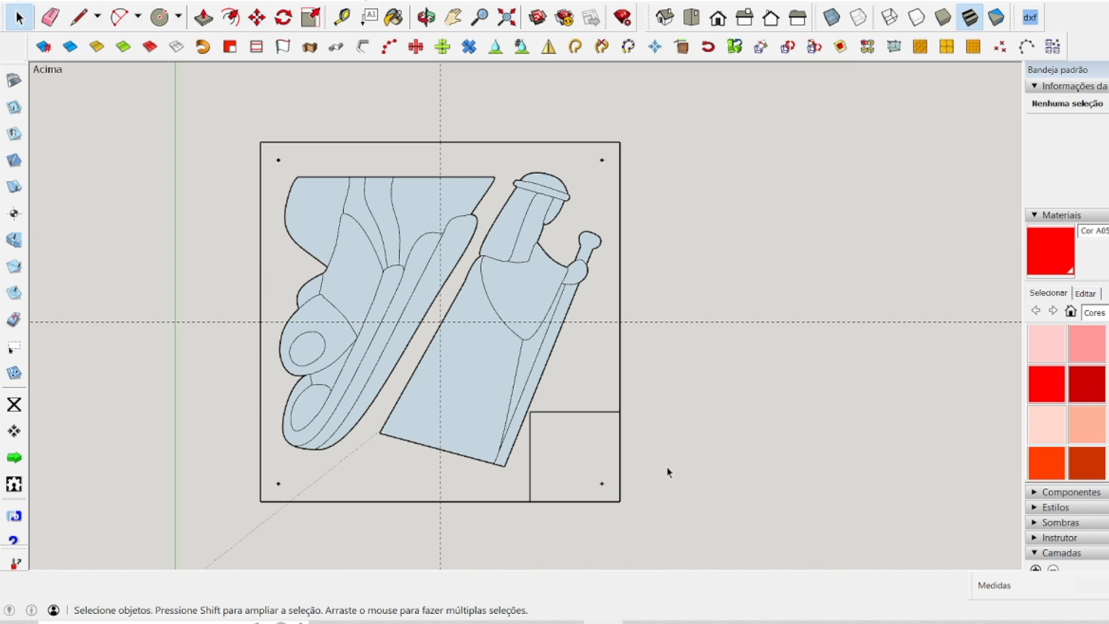
Ungroup the two nested nativity figures inside the square panel.
{"action": "scroll", "coordinate": [354, 131], "scroll_direction": "down", "scroll_amount": 1}
{"action": "right_click", "coordinate": [386, 220]}
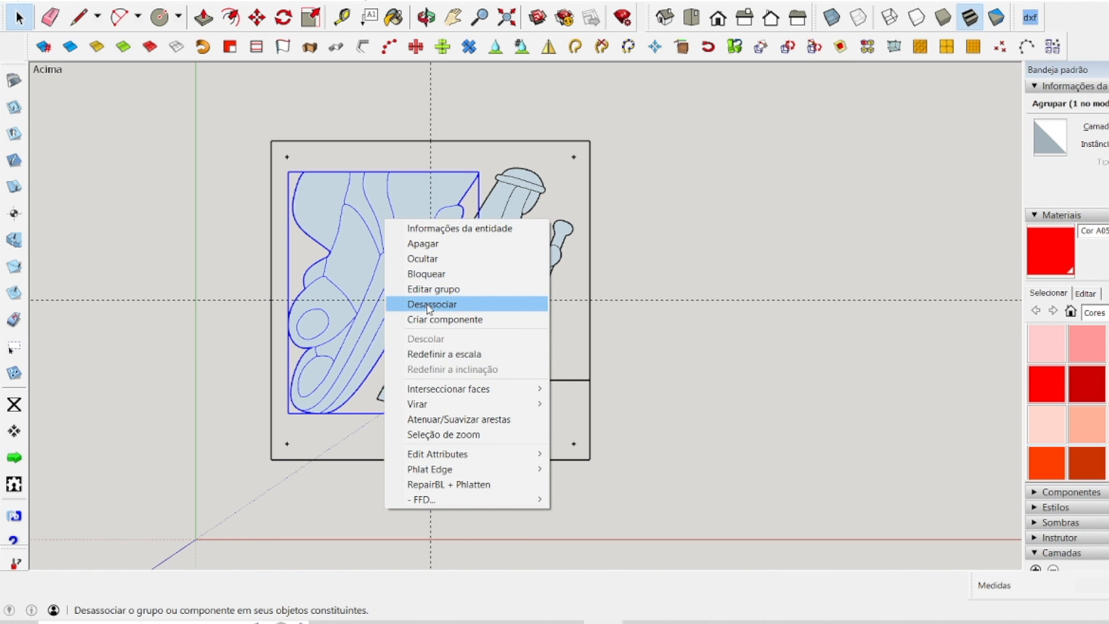
{"action": "left_click", "coordinate": [429, 309]}
{"action": "left_click", "coordinate": [514, 215]}
{"action": "right_click", "coordinate": [513, 211]}
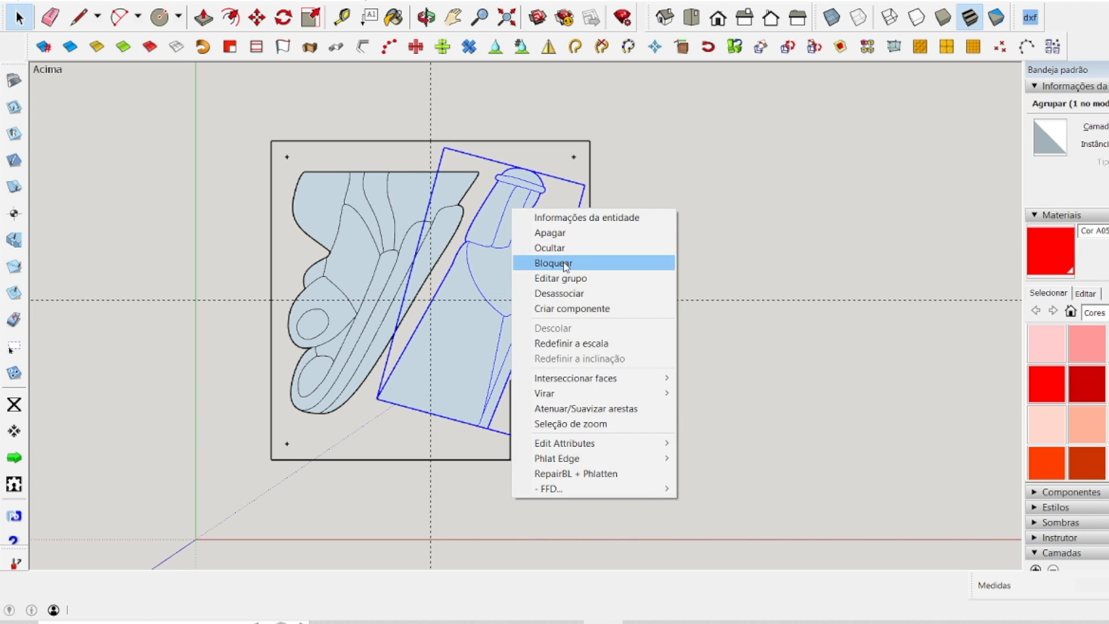
{"action": "left_click", "coordinate": [569, 293]}
{"action": "left_click", "coordinate": [700, 248]}
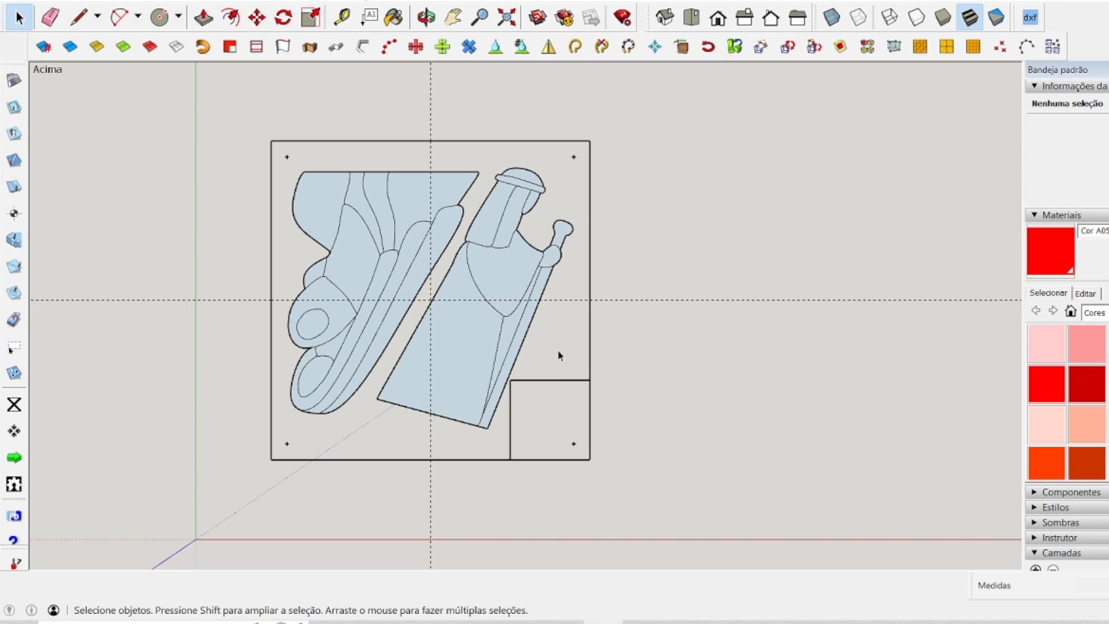
Fill the coplanar edge loops of the entire square panel with faces and check a figure's face by selecting it.
{"action": "mouse_move", "coordinate": [229, 116]}
{"action": "left_mouse_down"}
{"action": "mouse_move", "coordinate": [653, 512]}
{"action": "mouse_move", "coordinate": [674, 514]}
{"action": "left_mouse_up"}
{"action": "left_click", "coordinate": [230, 46]}
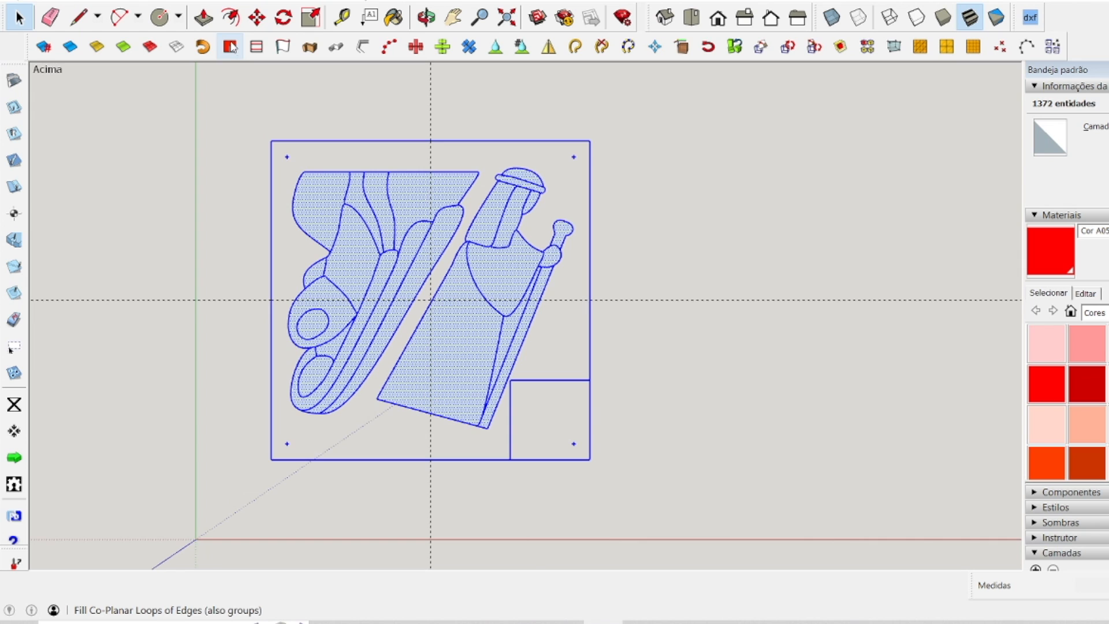
{"action": "left_click", "coordinate": [713, 241]}
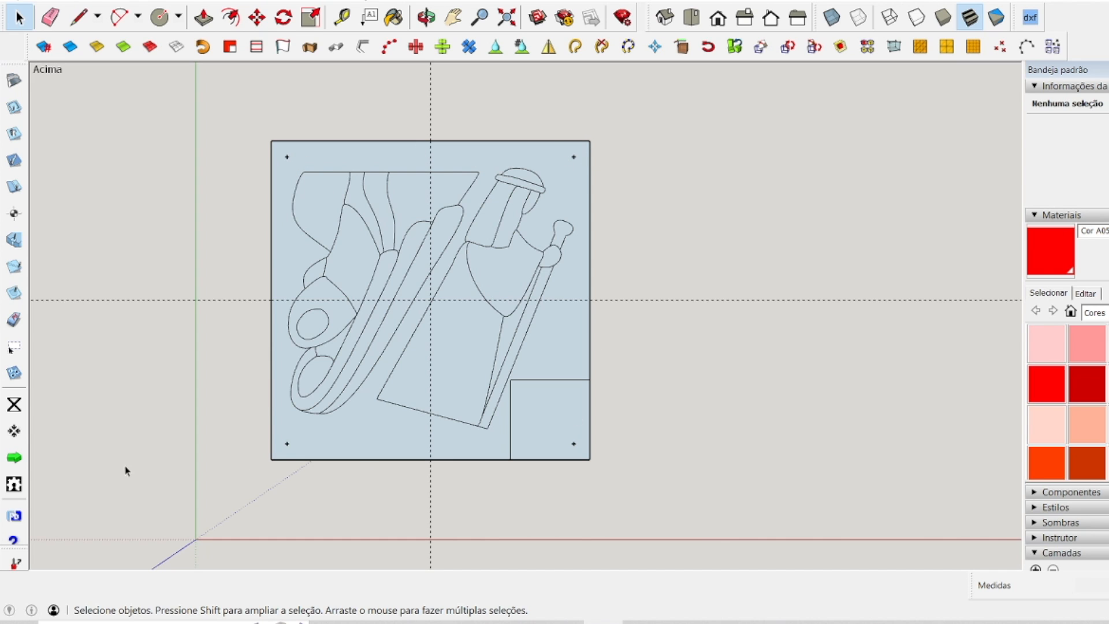
{"action": "left_click", "coordinate": [503, 243]}
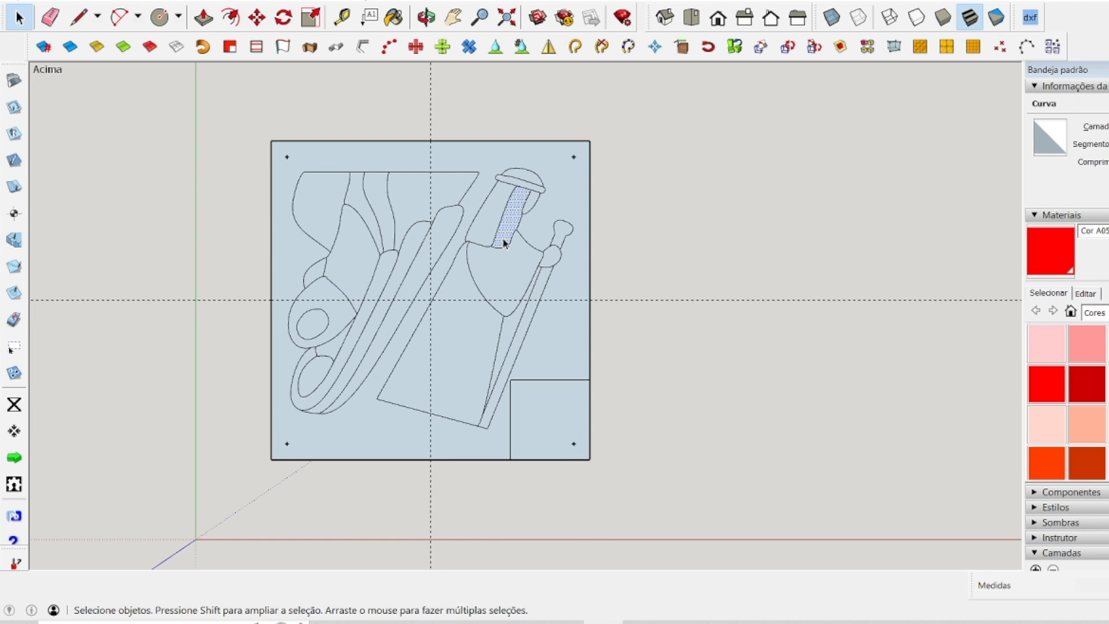
{"action": "left_click", "coordinate": [509, 248]}
{"action": "left_click", "coordinate": [673, 412]}
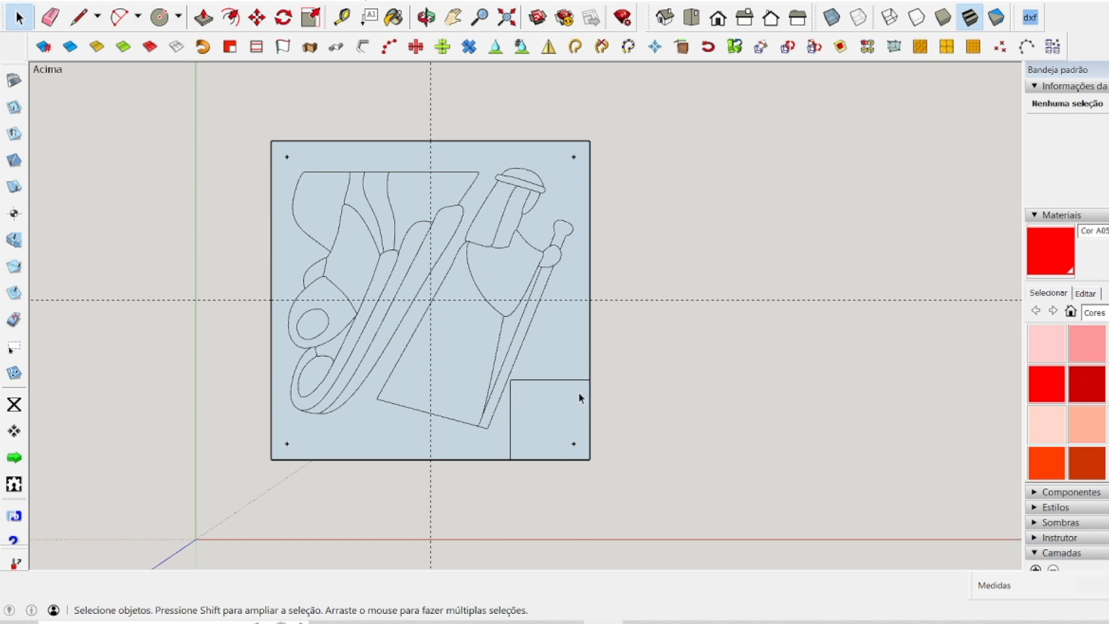
Chamfer the small corner square's inner corner with a line between its two edge midpoints and delete the leftover corner edges.
{"action": "left_click", "coordinate": [78, 17]}
{"action": "left_click", "coordinate": [511, 418]}
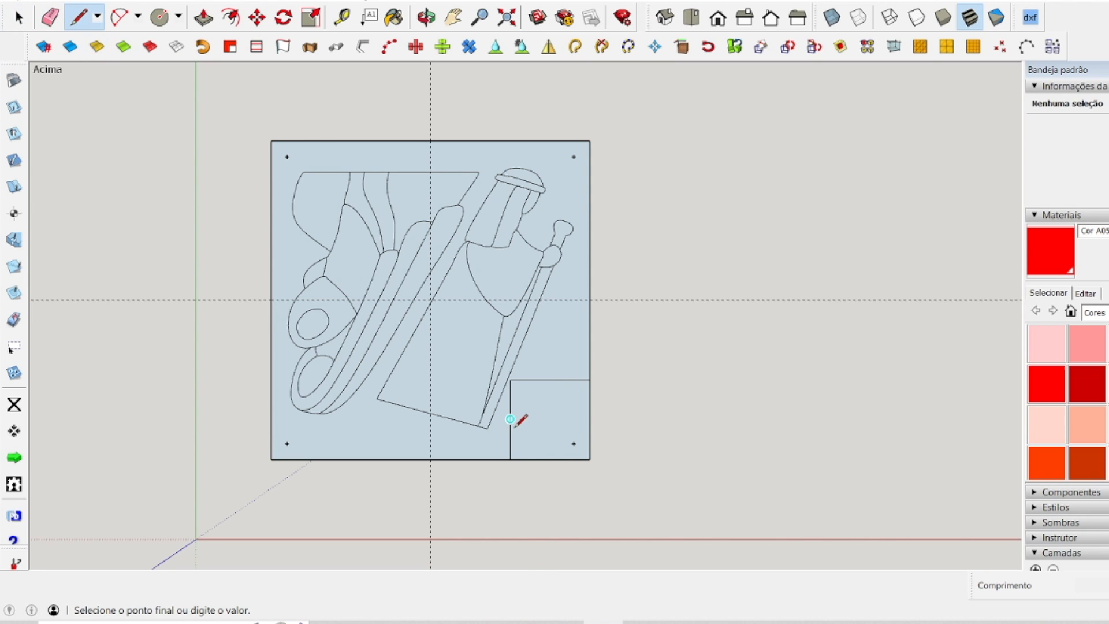
{"action": "left_click", "coordinate": [548, 380]}
{"action": "key", "text": "space"}
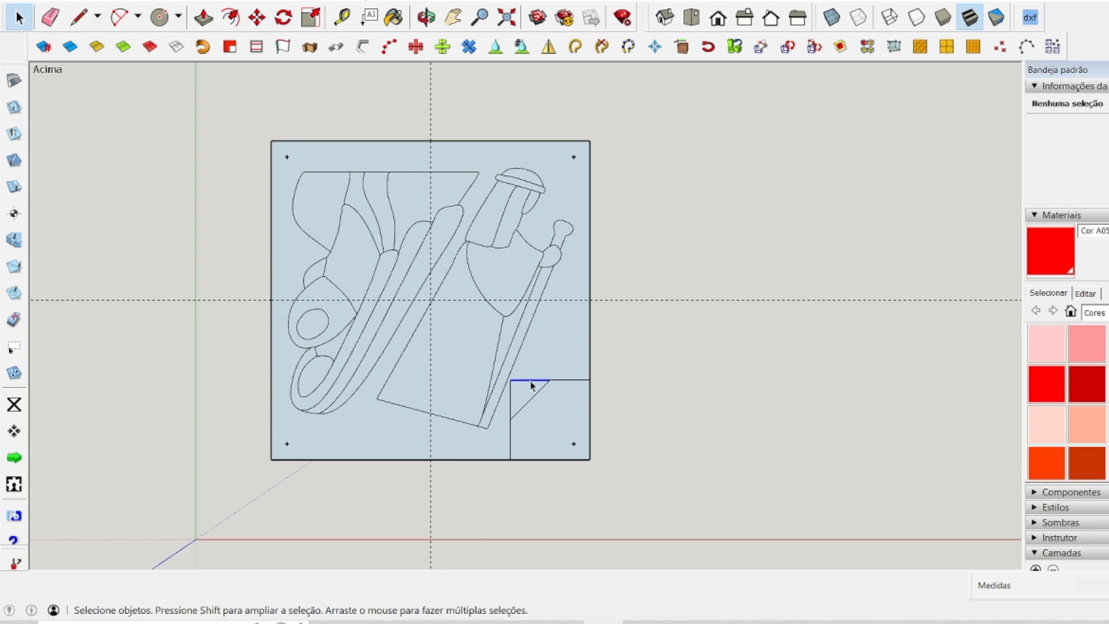
{"action": "left_click", "coordinate": [530, 381]}
{"action": "key", "text": "Delete"}
{"action": "mouse_move", "coordinate": [299, 187]}
{"action": "left_mouse_down"}
{"action": "mouse_move", "coordinate": [663, 496]}
{"action": "mouse_move", "coordinate": [654, 494]}
{"action": "left_mouse_up"}
{"action": "left_click", "coordinate": [652, 489]}
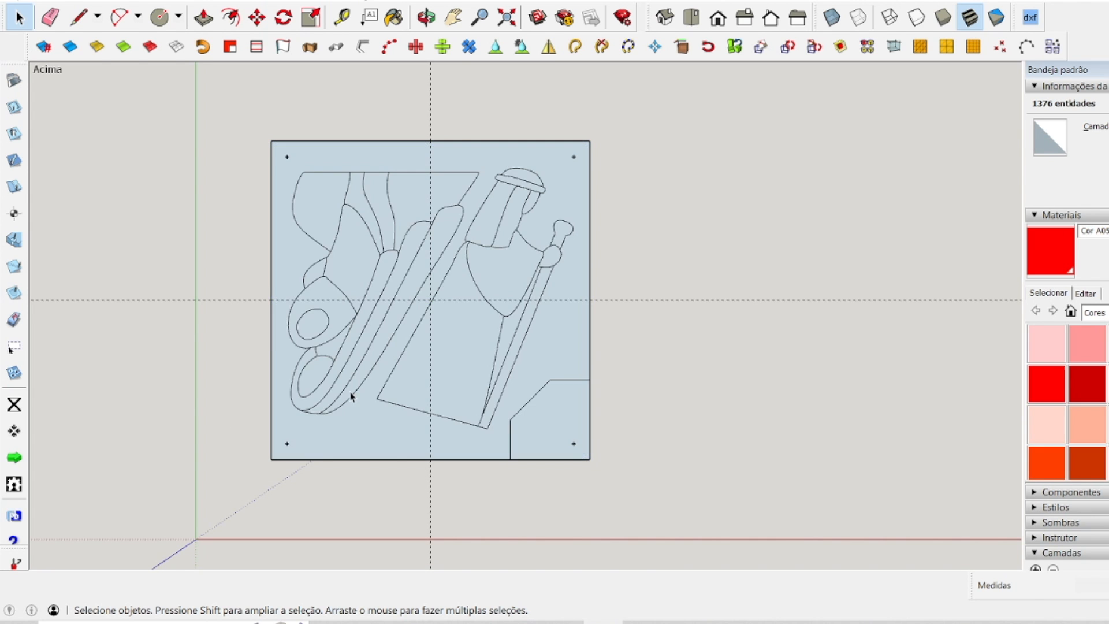
Move the whole rectangular camel panel about 470 mm horizontally towards the square panel.
{"action": "scroll", "coordinate": [289, 330], "scroll_direction": "down", "scroll_amount": 6}
{"action": "scroll", "coordinate": [286, 331], "scroll_direction": "down", "scroll_amount": 2}
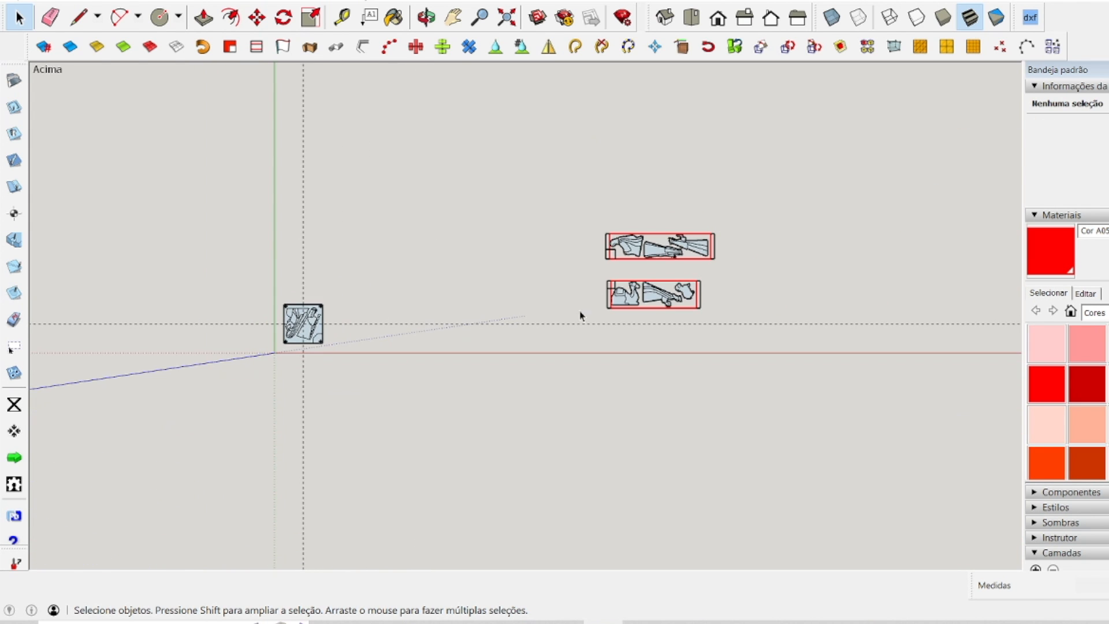
{"action": "left_click_drag", "start_coordinate": [577, 265], "coordinate": [745, 324]}
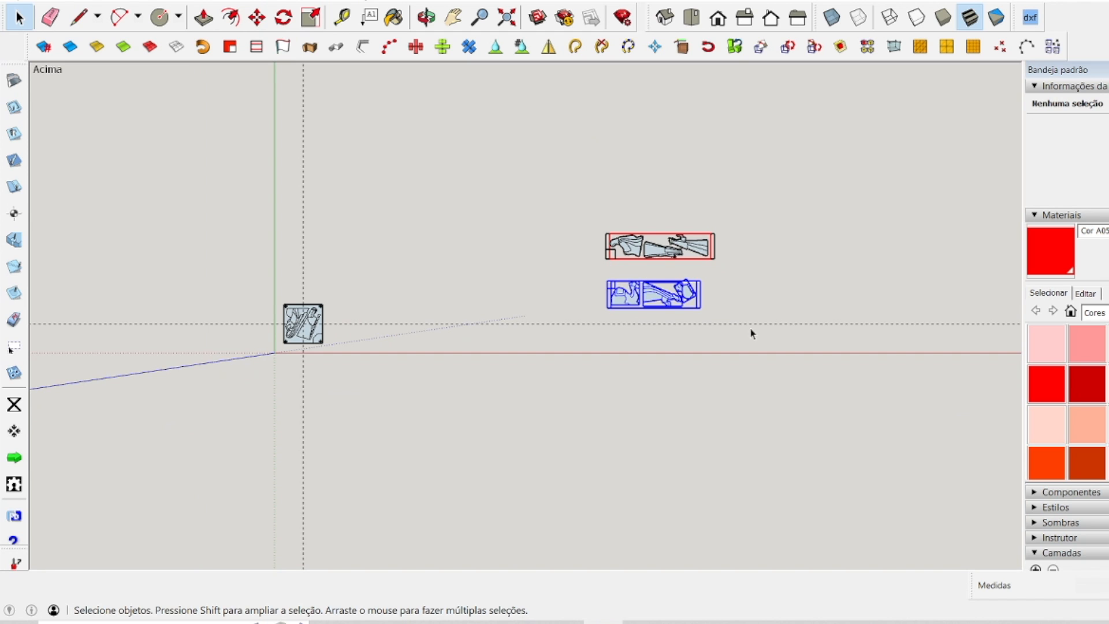
{"action": "left_click", "coordinate": [259, 18]}
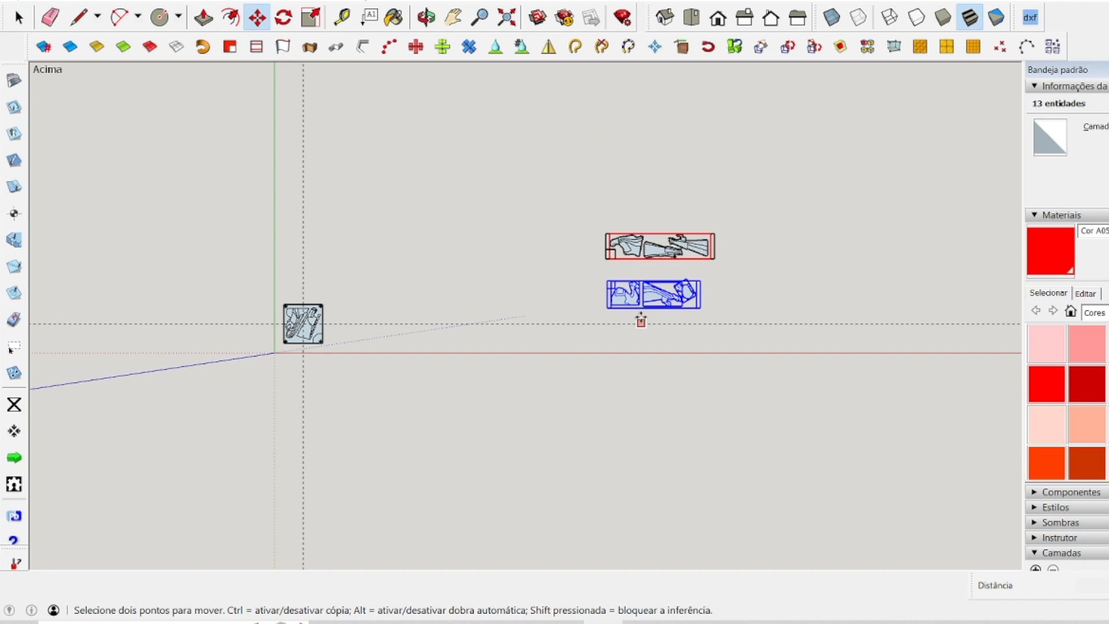
{"action": "left_click", "coordinate": [642, 282]}
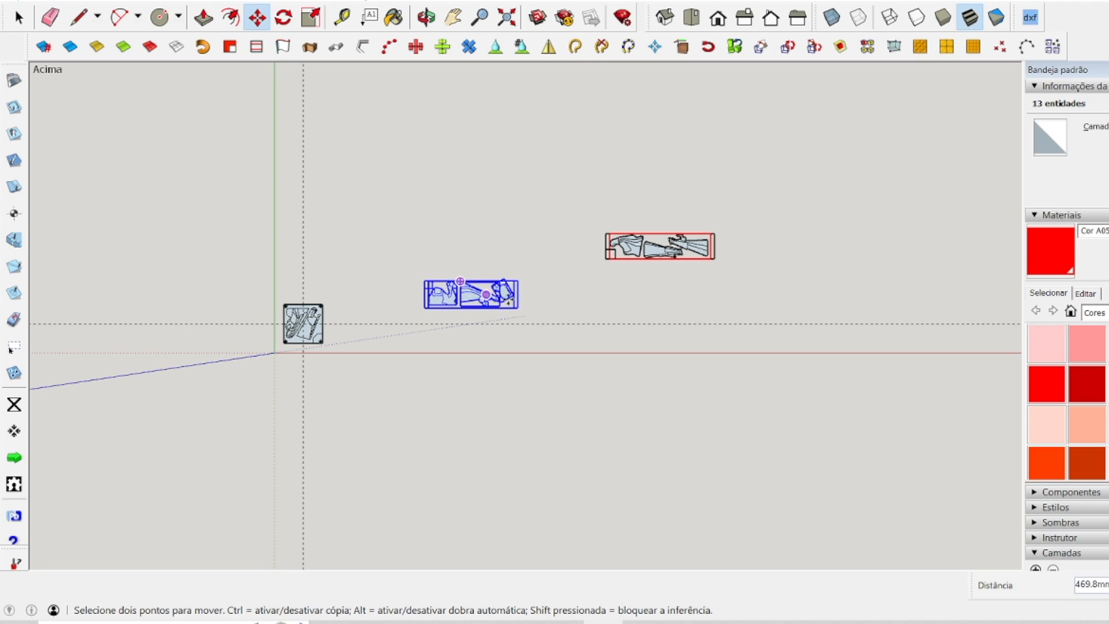
{"action": "left_click", "coordinate": [461, 281]}
{"action": "key", "text": "space"}
{"action": "left_click", "coordinate": [591, 304]}
Create a vertical guide 5 mm outside the red working area's right edge on the camel panel.
{"action": "scroll", "coordinate": [454, 298], "scroll_direction": "up", "scroll_amount": 9}
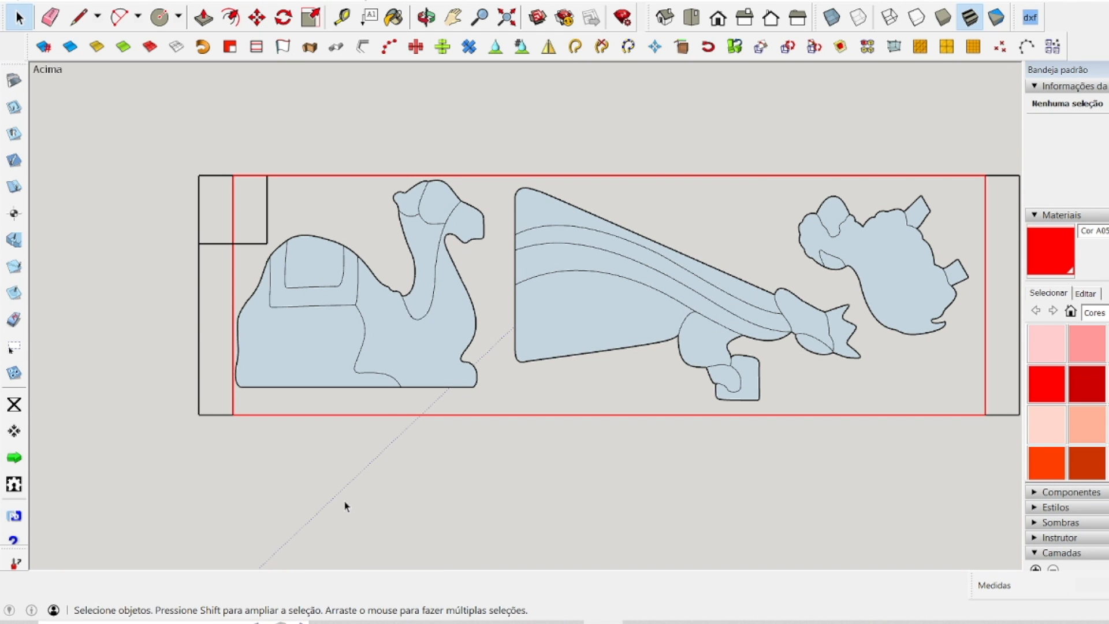
{"action": "left_click", "coordinate": [342, 17]}
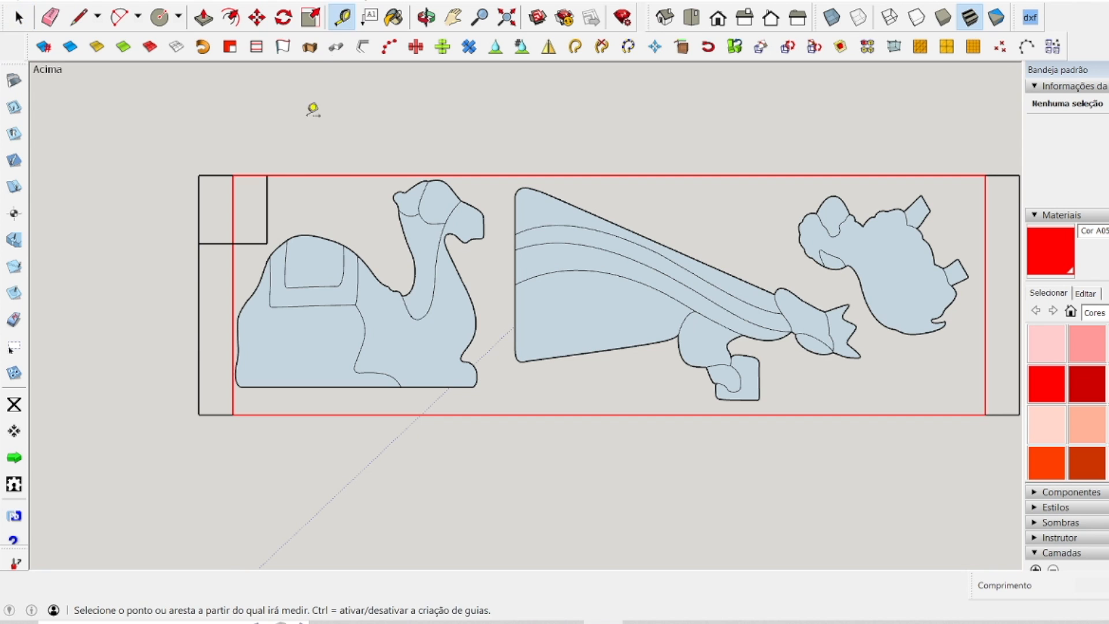
{"action": "scroll", "coordinate": [135, 334], "scroll_direction": "down", "scroll_amount": 1}
{"action": "scroll", "coordinate": [135, 334], "scroll_direction": "down", "scroll_amount": 1}
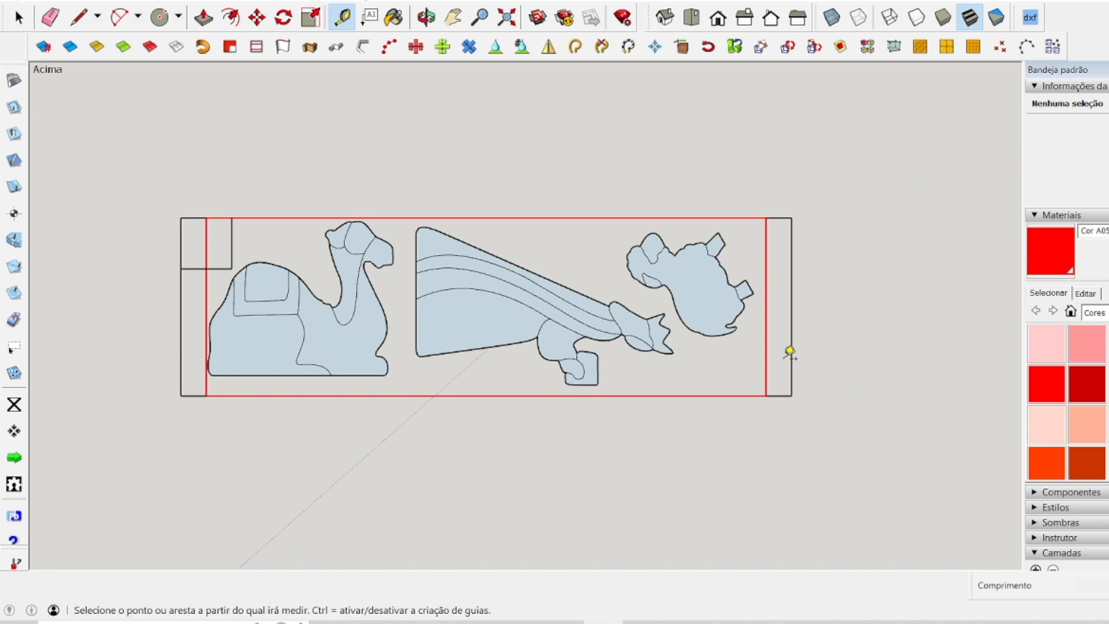
{"action": "scroll", "coordinate": [794, 346], "scroll_direction": "up", "scroll_amount": 3}
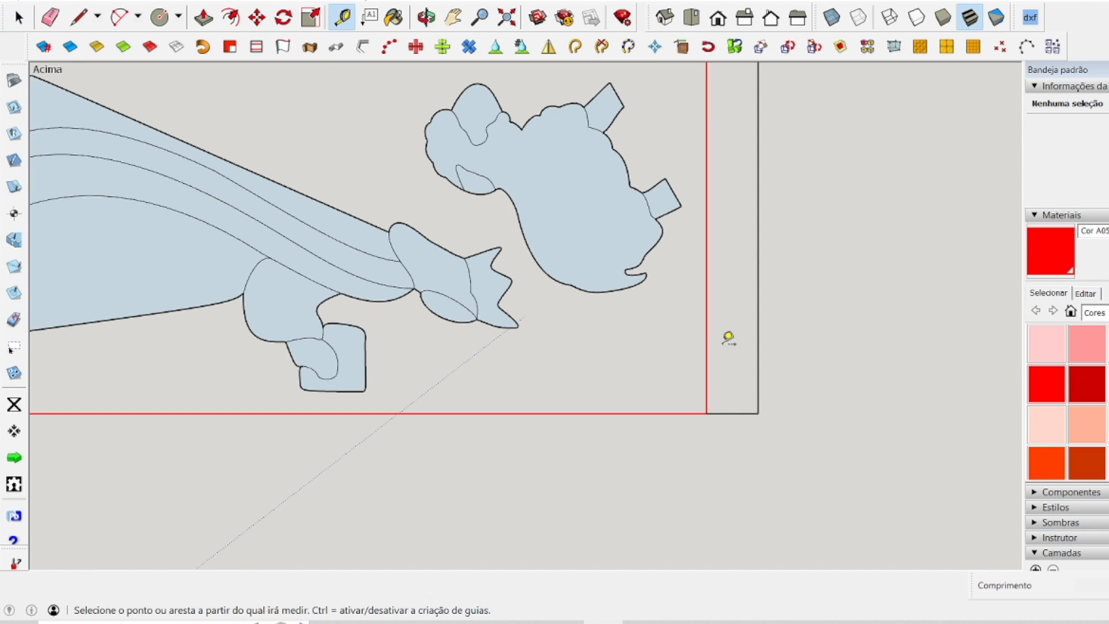
{"action": "left_click", "coordinate": [707, 327]}
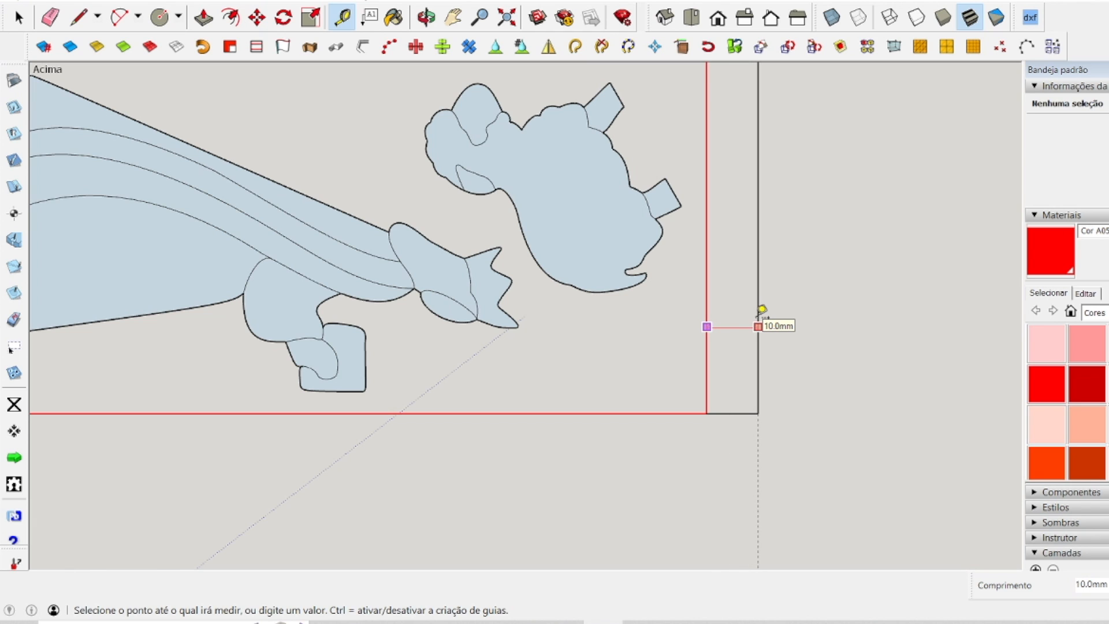
{"action": "type", "text": "5"}
{"action": "key", "text": "Return"}
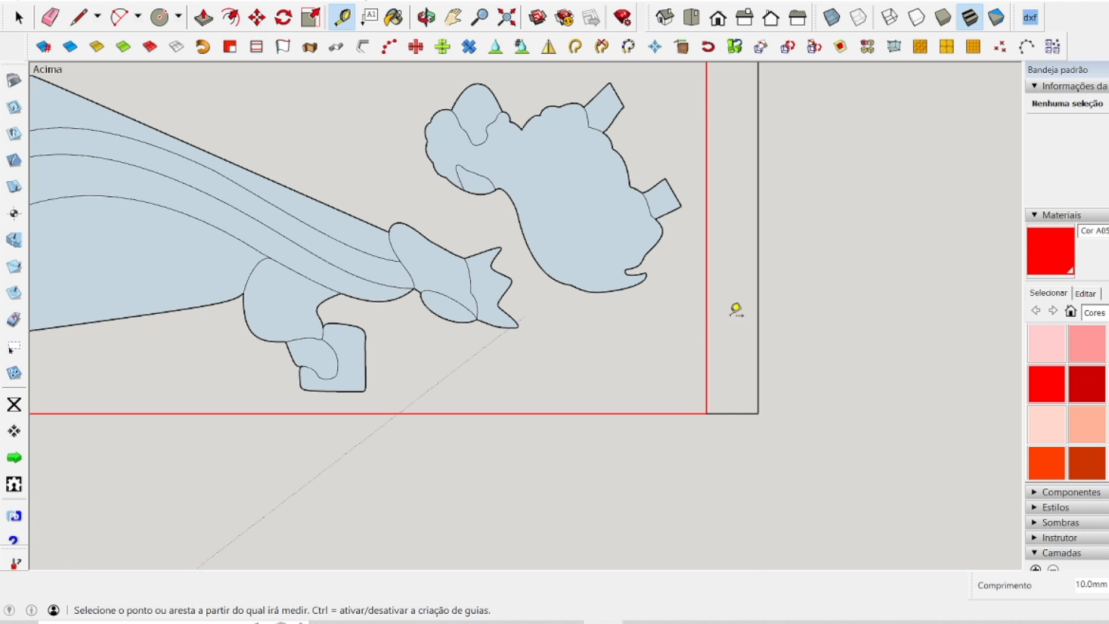
{"action": "left_click", "coordinate": [708, 303]}
{"action": "left_click", "coordinate": [732, 303]}
Create horizontal guides 10 mm inside the camel panel's bottom and top edges.
{"action": "left_click", "coordinate": [666, 413]}
{"action": "left_click", "coordinate": [679, 370]}
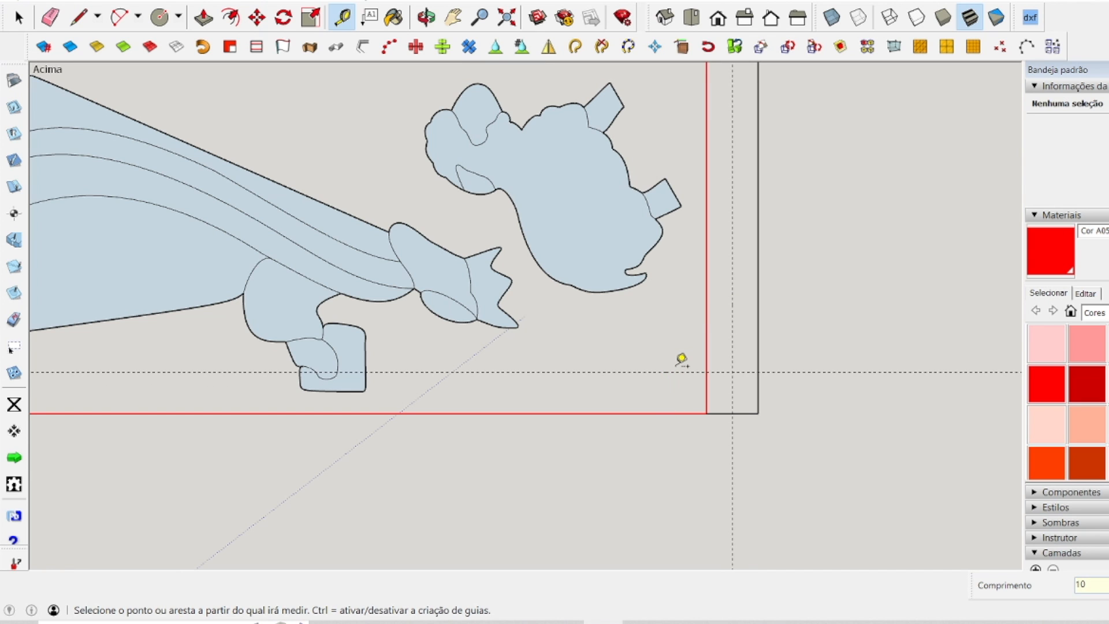
{"action": "scroll", "coordinate": [715, 396], "scroll_direction": "down", "scroll_amount": 5}
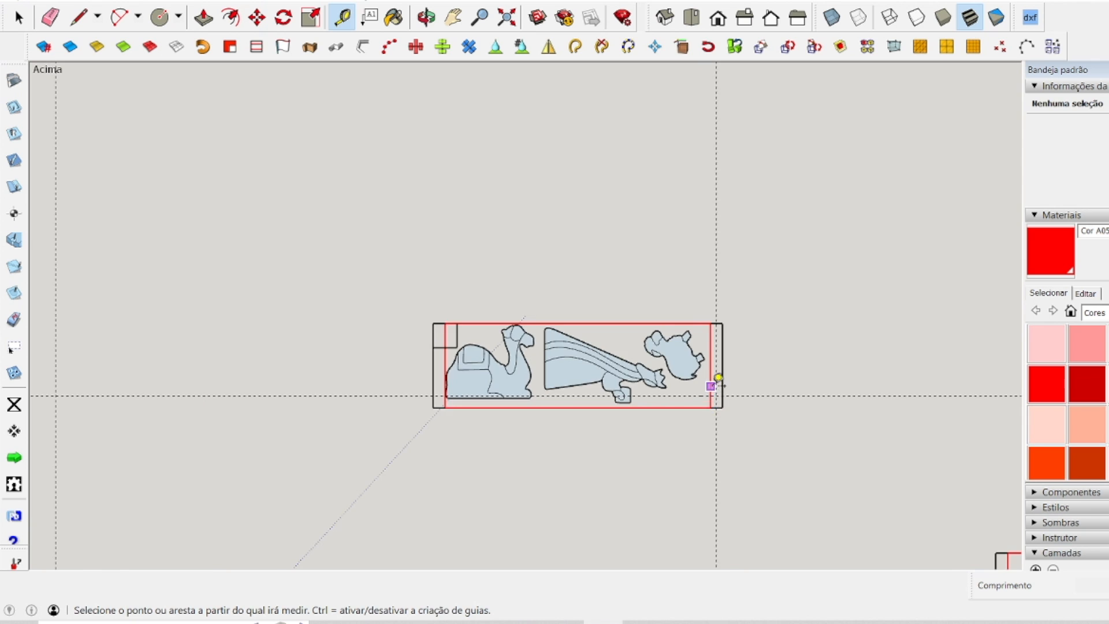
{"action": "scroll", "coordinate": [718, 379], "scroll_direction": "up", "scroll_amount": 5}
{"action": "left_click", "coordinate": [666, 137]}
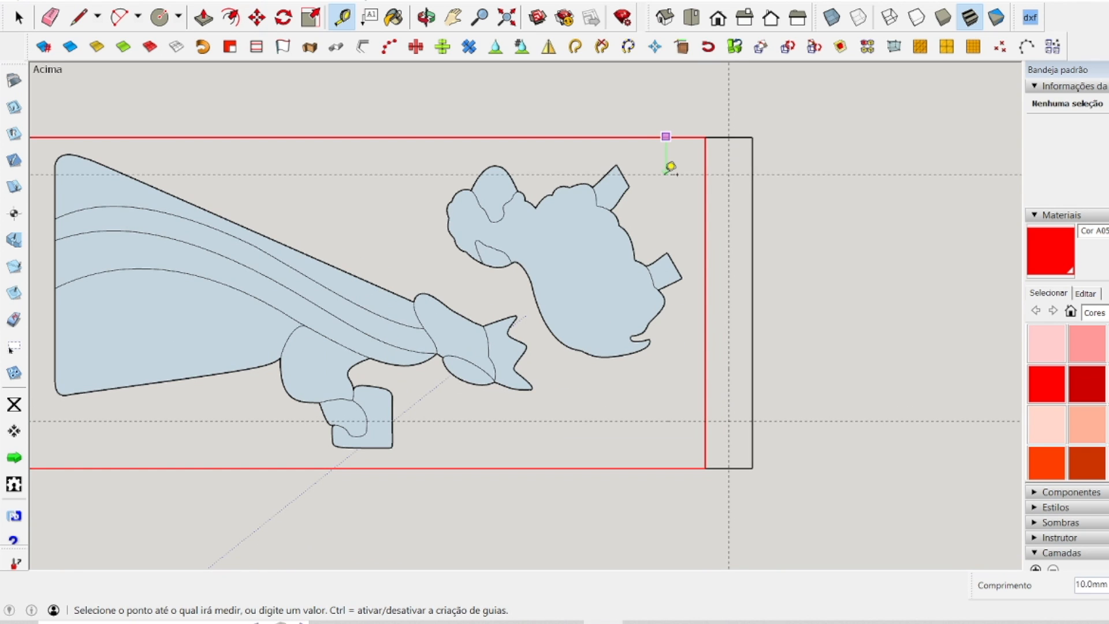
{"action": "left_click", "coordinate": [671, 174]}
{"action": "scroll", "coordinate": [752, 265], "scroll_direction": "down", "scroll_amount": 4}
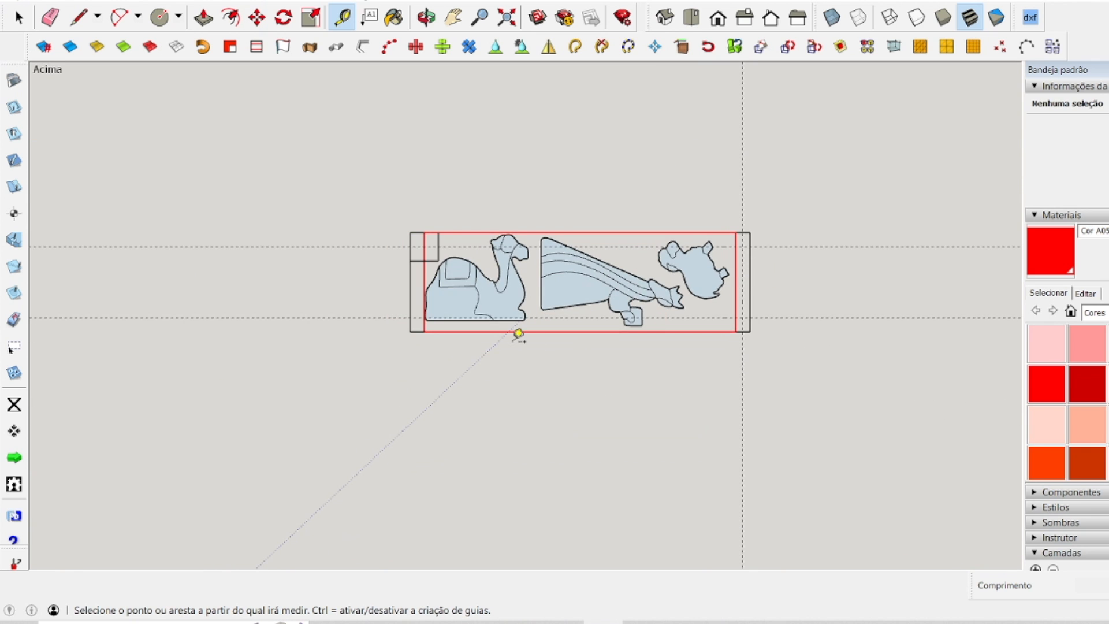
Create a vertical guide 5 mm outside the red working area's left edge on the camel panel.
{"action": "scroll", "coordinate": [388, 265], "scroll_direction": "up", "scroll_amount": 4}
{"action": "left_click", "coordinate": [436, 268]}
{"action": "left_click", "coordinate": [422, 265]}
{"action": "type", "text": "5"}
{"action": "key", "text": "Return"}
{"action": "key", "text": "space"}
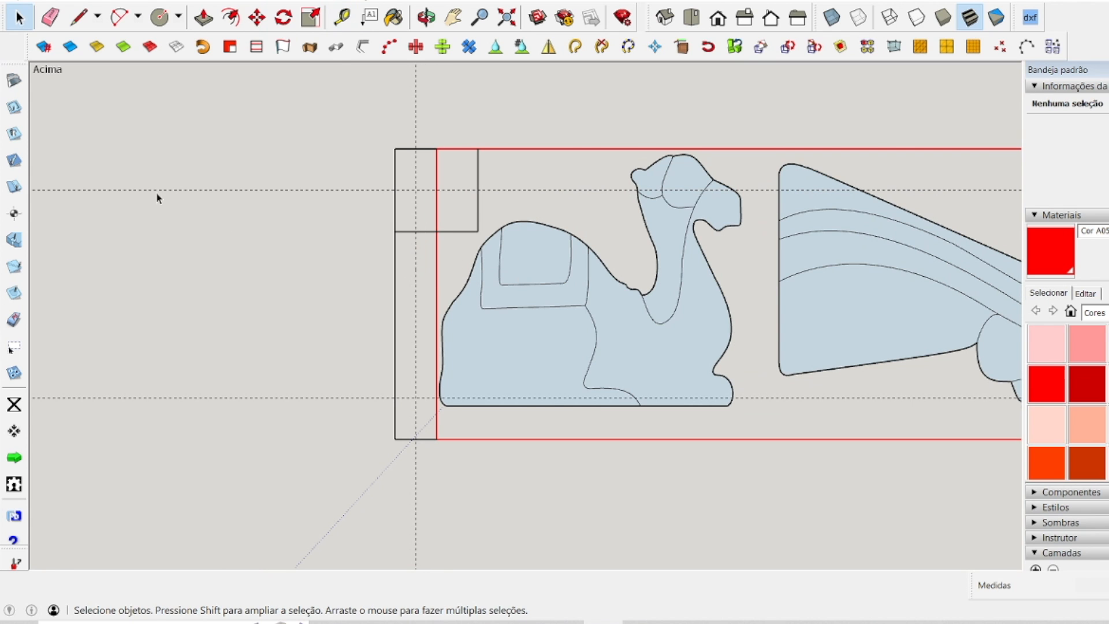
Draw circles of 2 mm radius at the two guide intersections in the camel panel's right margin.
{"action": "scroll", "coordinate": [155, 193], "scroll_direction": "down", "scroll_amount": 2}
{"action": "left_click", "coordinate": [159, 17]}
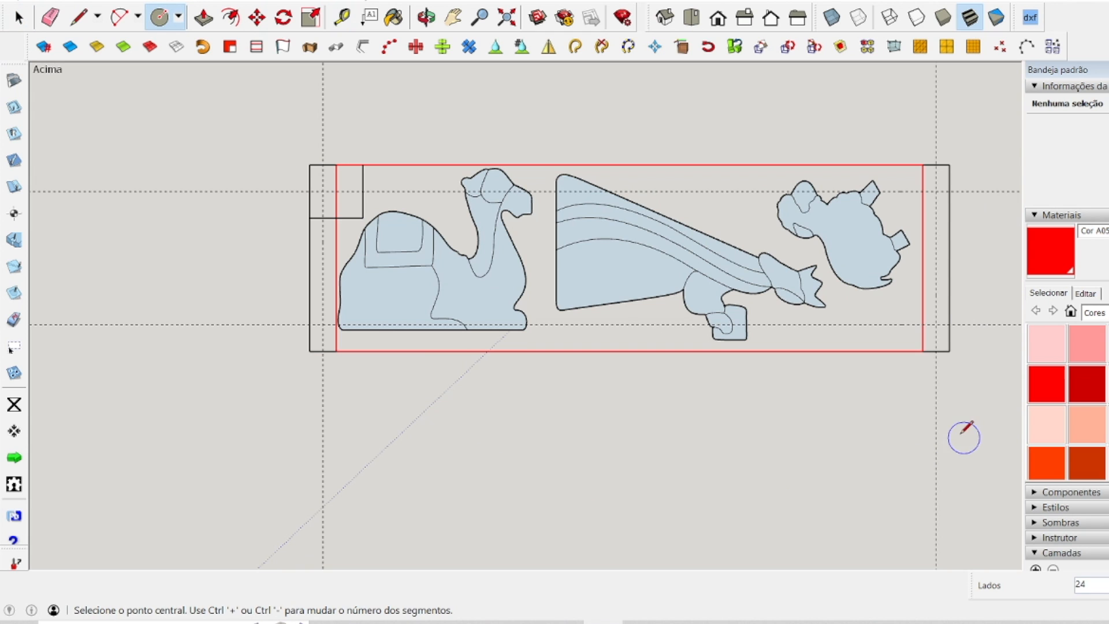
{"action": "scroll", "coordinate": [977, 329], "scroll_direction": "up", "scroll_amount": 3}
{"action": "scroll", "coordinate": [983, 322], "scroll_direction": "down", "scroll_amount": 2}
{"action": "left_click", "coordinate": [878, 352]}
{"action": "left_click", "coordinate": [877, 322]}
{"action": "type", "text": "1"}
{"action": "key", "text": "Return"}
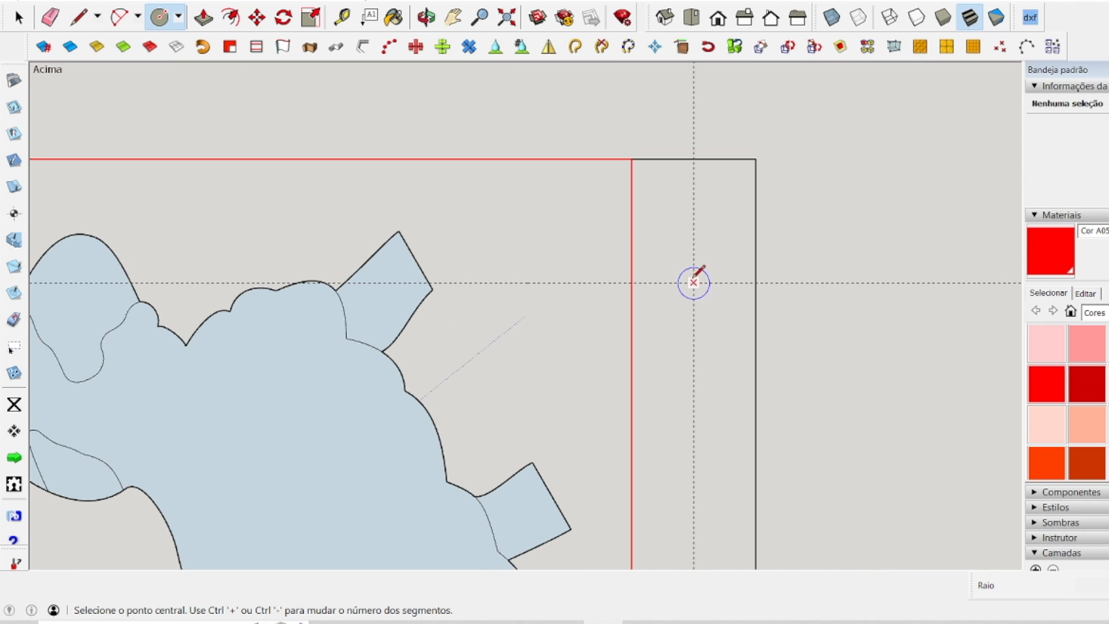
{"action": "left_click", "coordinate": [694, 282]}
{"action": "left_click", "coordinate": [692, 256]}
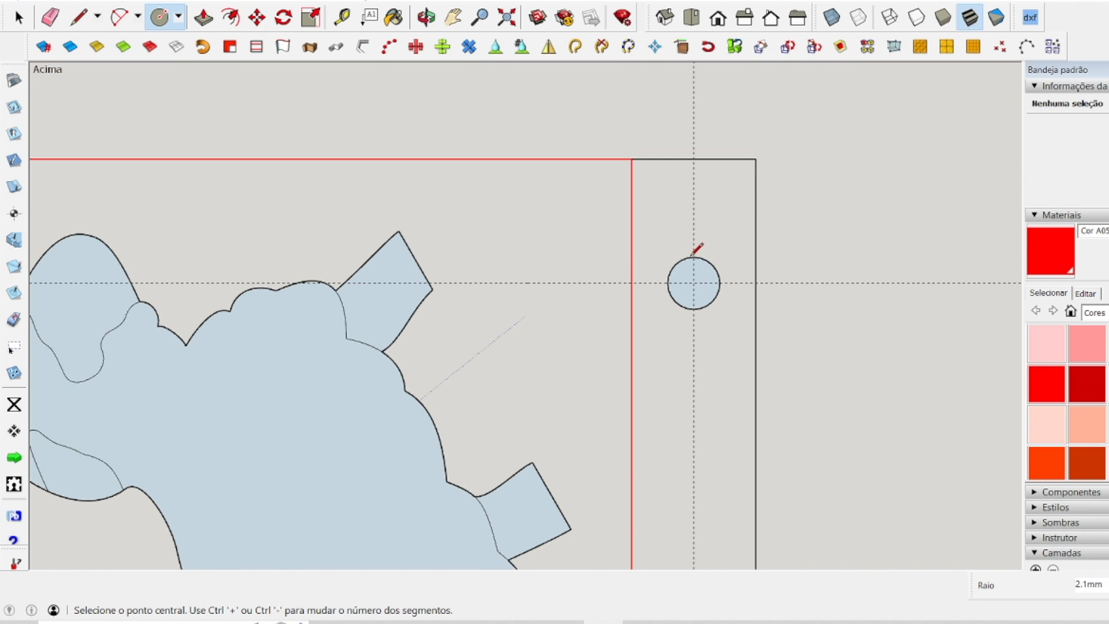
{"action": "scroll", "coordinate": [700, 272], "scroll_direction": "down", "scroll_amount": 3}
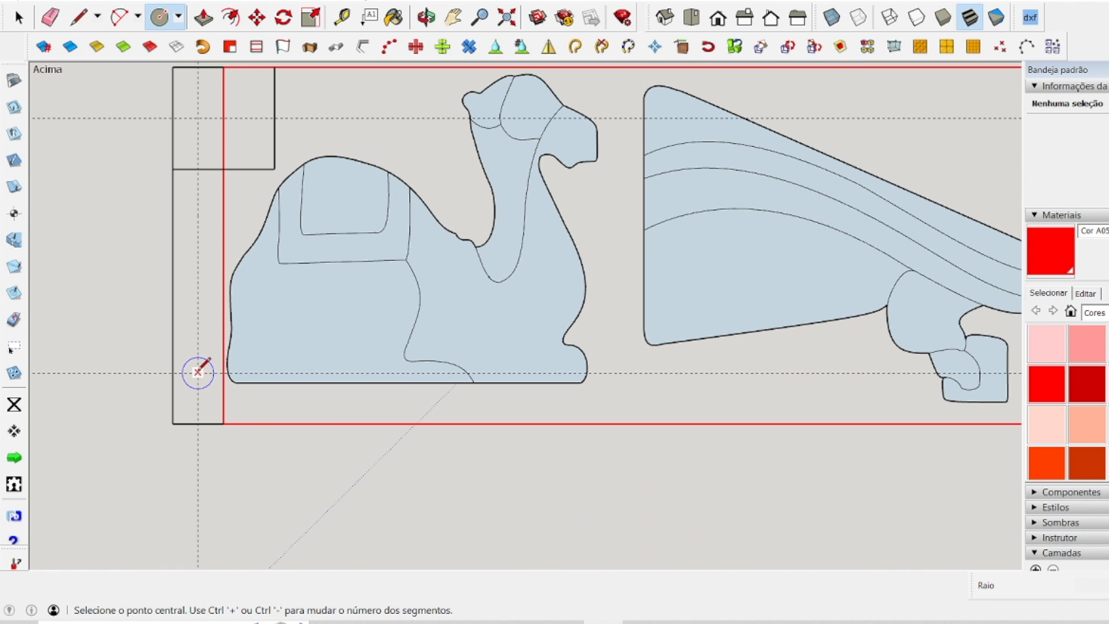
Draw circles of 2 mm radius at the two guide intersections in the camel panel's left margin.
{"action": "left_click", "coordinate": [197, 372]}
{"action": "type", "text": "5.0mm"}
{"action": "key", "text": "Return"}
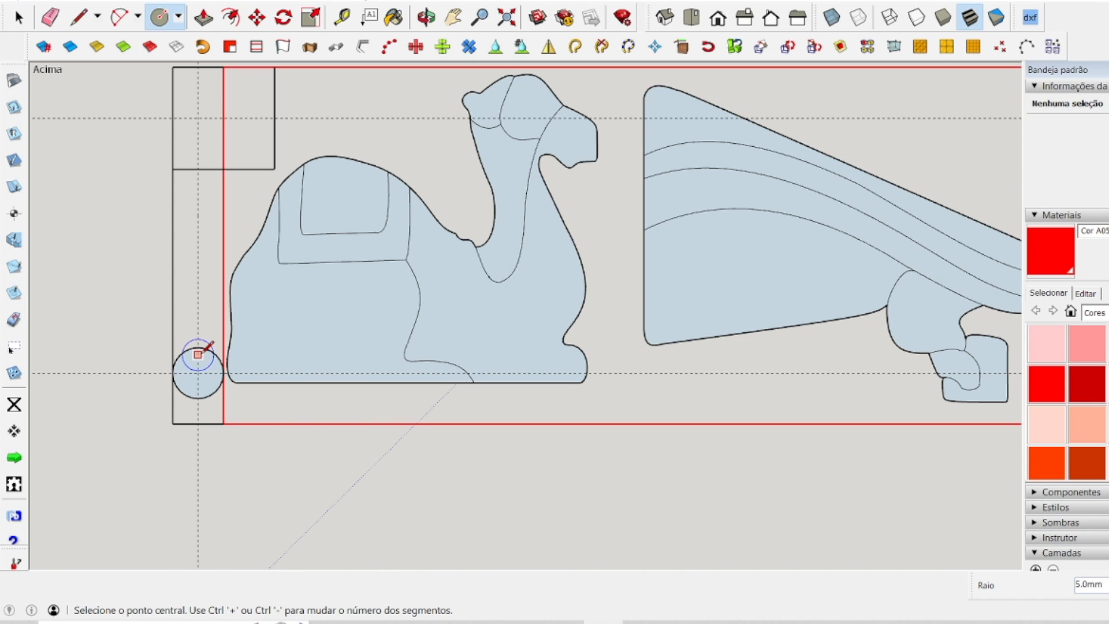
{"action": "left_click", "coordinate": [197, 118]}
{"action": "left_click", "coordinate": [198, 97]}
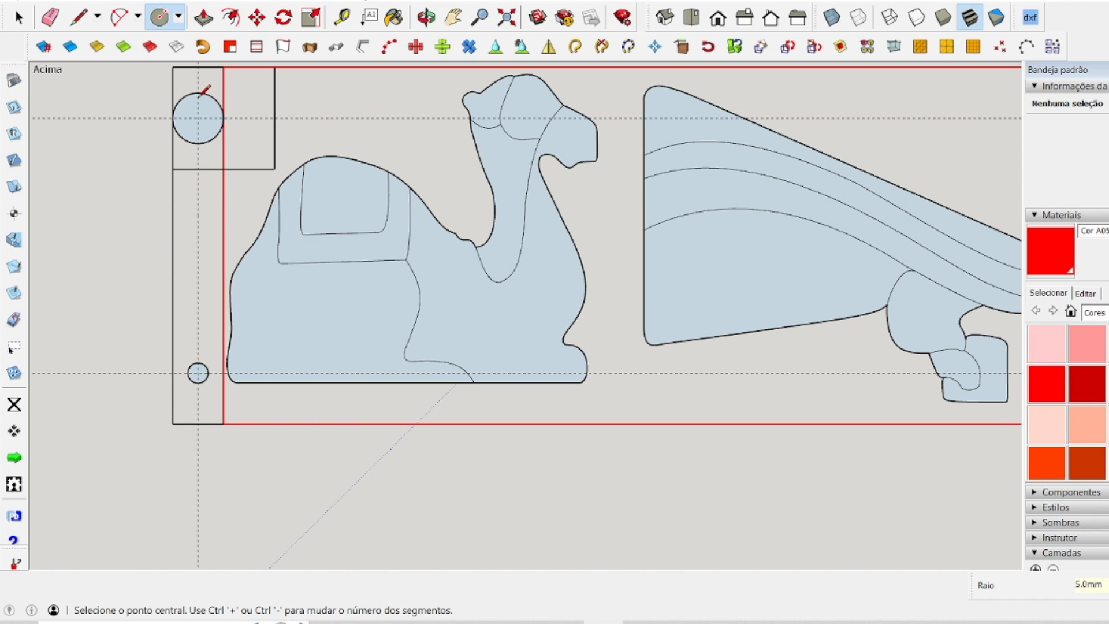
{"action": "type", "text": "5"}
{"action": "key", "text": "Return"}
{"action": "key", "text": "space"}
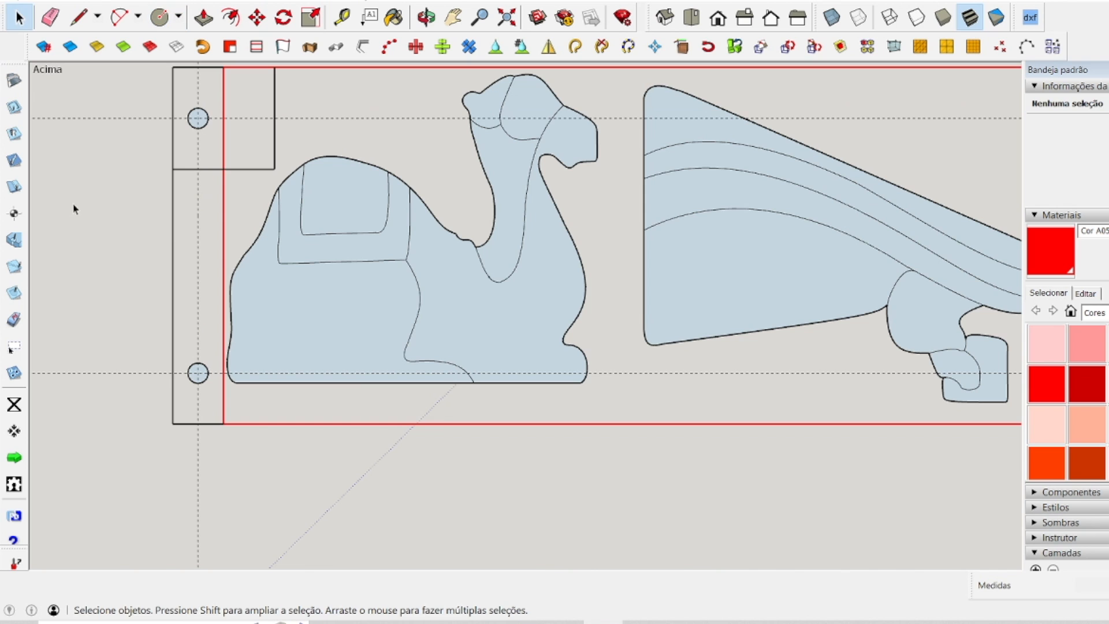
Delete the horizontal and vertical guides crossing the camel panel.
{"action": "scroll", "coordinate": [131, 324], "scroll_direction": "down", "scroll_amount": 1}
{"action": "scroll", "coordinate": [130, 324], "scroll_direction": "down", "scroll_amount": 3}
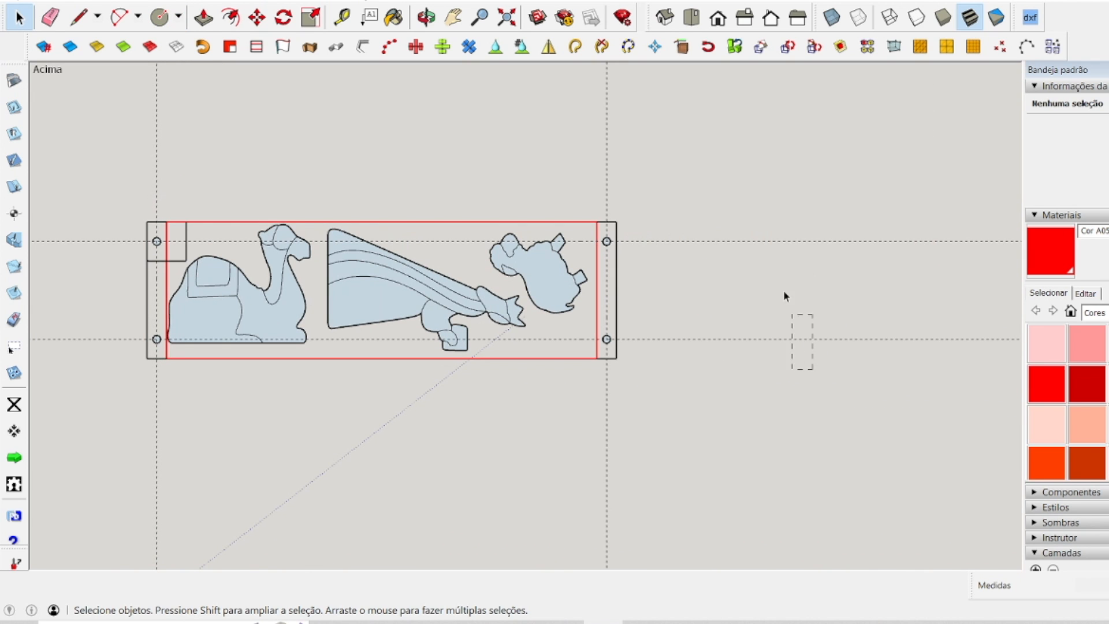
{"action": "left_click_drag", "start_coordinate": [753, 203], "coordinate": [752, 203]}
{"action": "key", "text": "Delete"}
{"action": "left_click_drag", "start_coordinate": [142, 94], "coordinate": [142, 94]}
{"action": "key", "text": "Delete"}
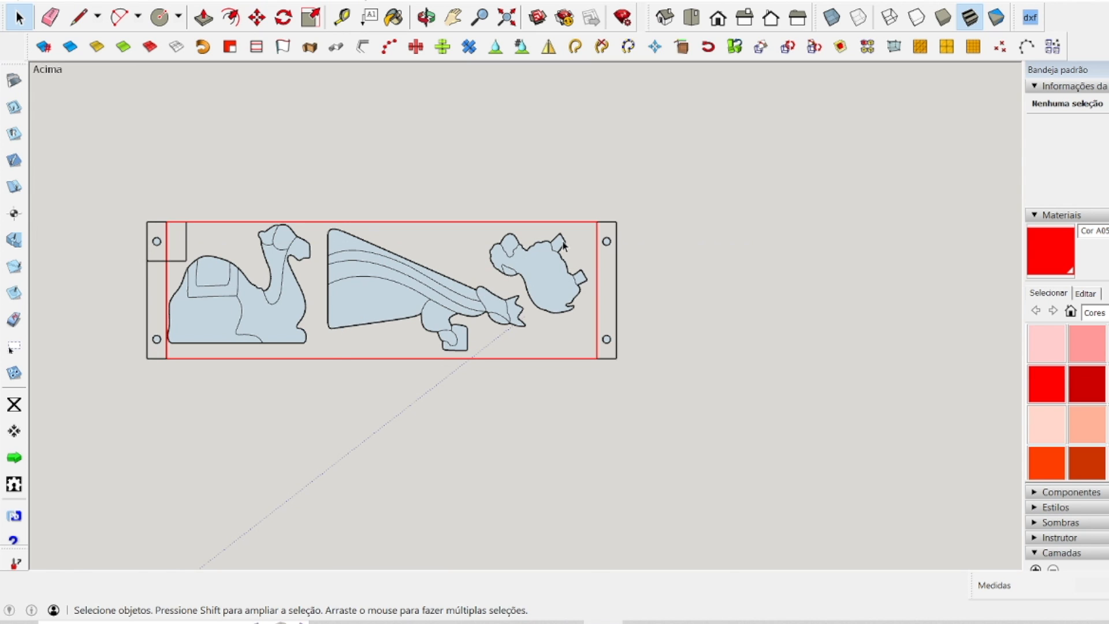
Explode the red working-area group on the camel panel and delete its two inner vertical lines.
{"action": "left_click", "coordinate": [597, 241]}
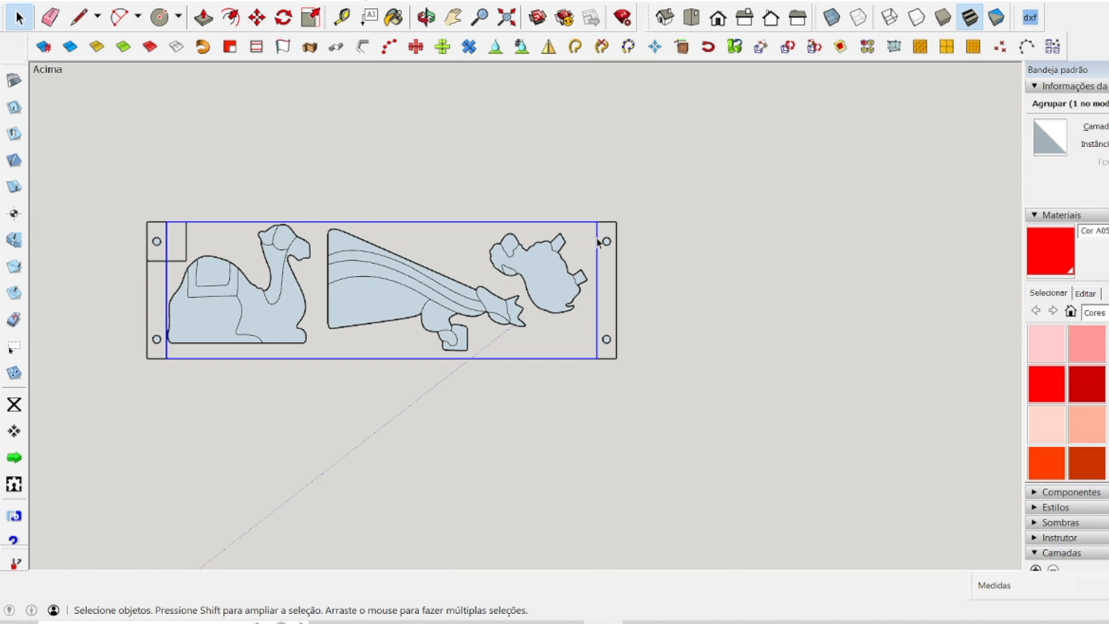
{"action": "right_click", "coordinate": [598, 239]}
{"action": "left_click", "coordinate": [629, 323]}
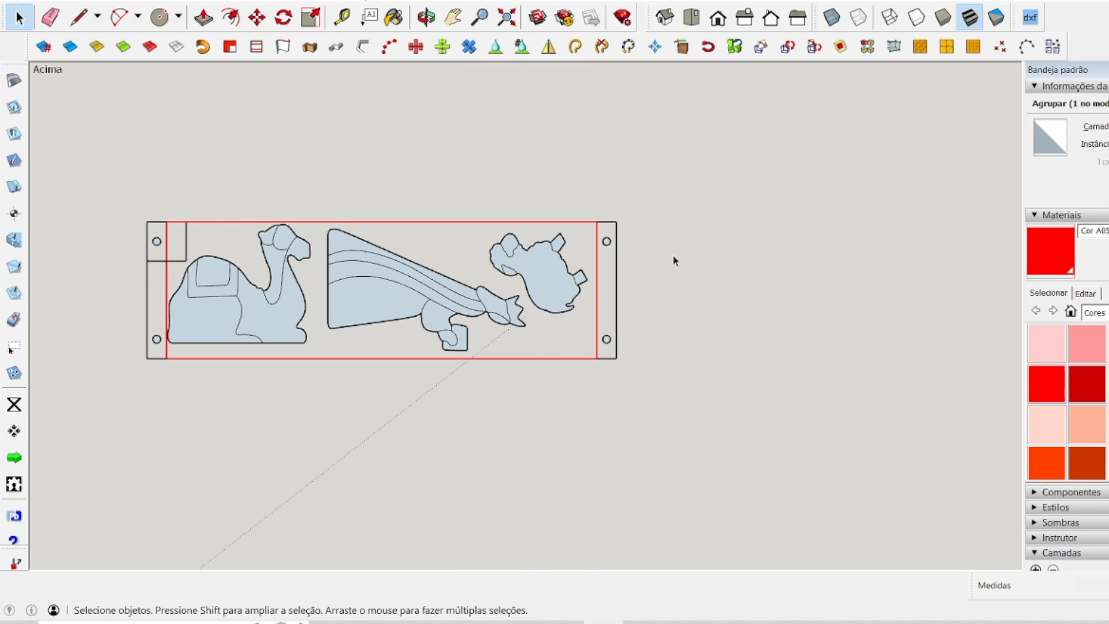
{"action": "left_click", "coordinate": [598, 283]}
{"action": "key", "text": "Delete"}
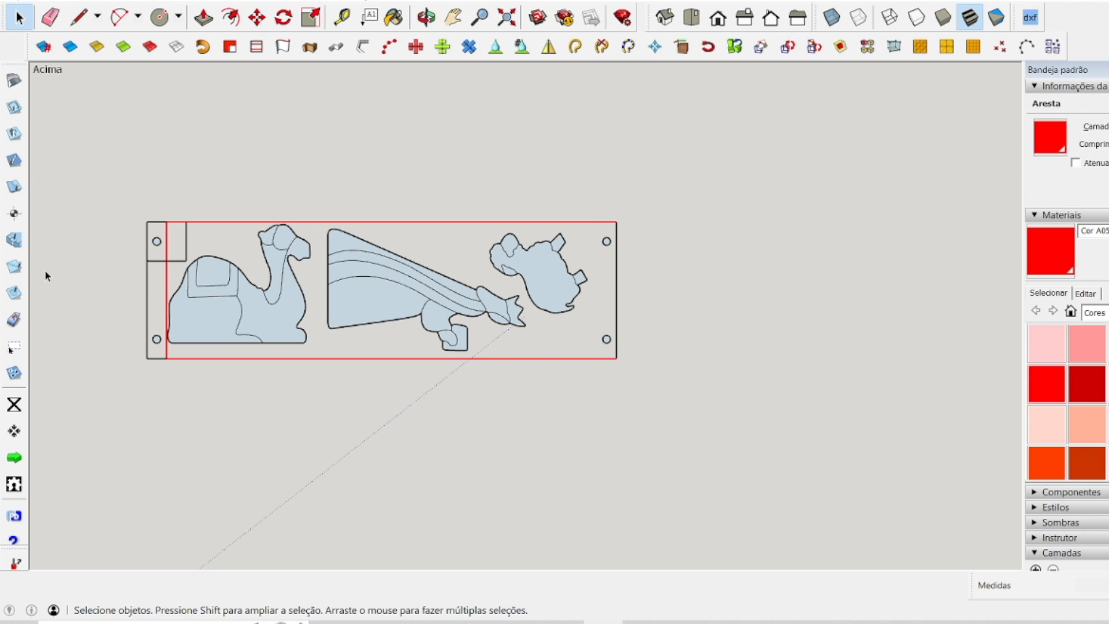
{"action": "left_click", "coordinate": [167, 280]}
{"action": "key", "text": "Delete"}
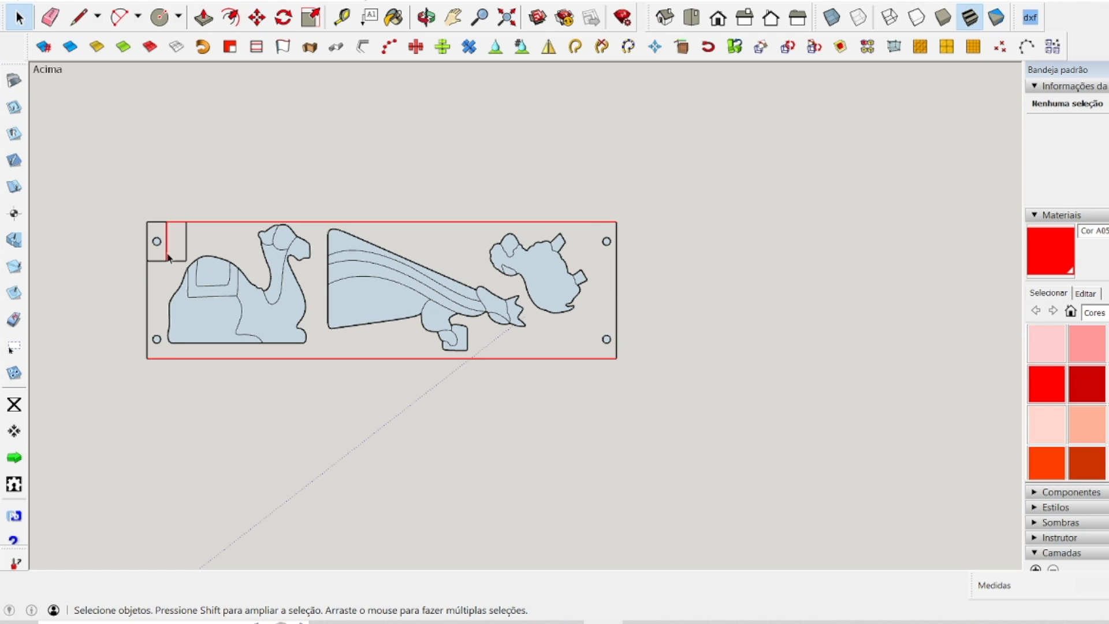
{"action": "key", "text": "Delete"}
Bevel the camel panel's corner square with a diagonal line between its two inner edges' midpoints and delete the cut-off corner.
{"action": "scroll", "coordinate": [168, 267], "scroll_direction": "up", "scroll_amount": 3}
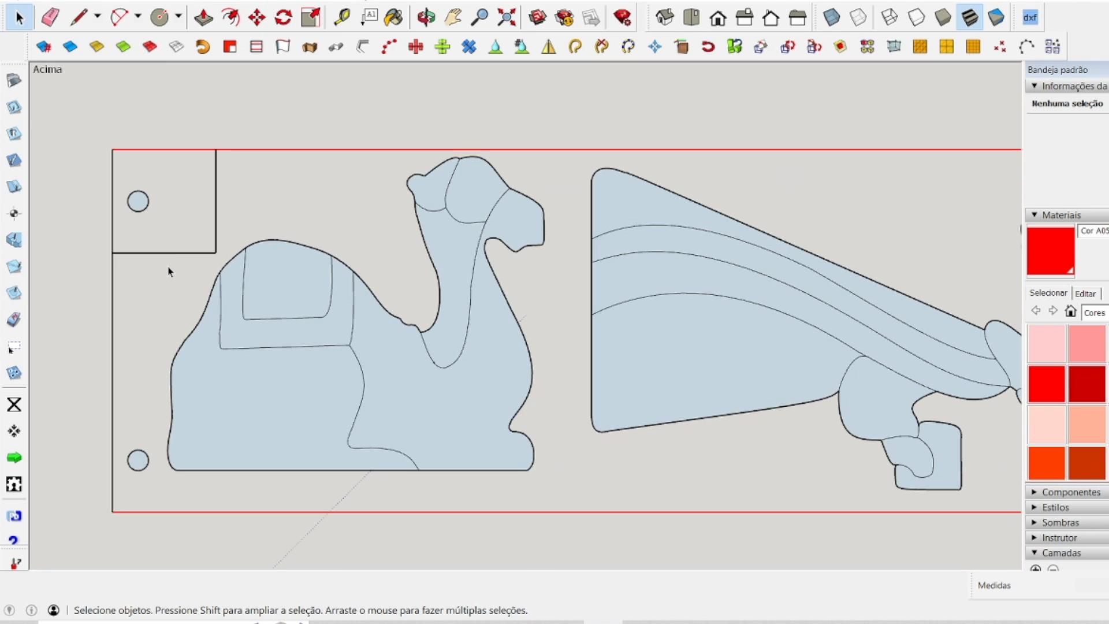
{"action": "left_click", "coordinate": [79, 17]}
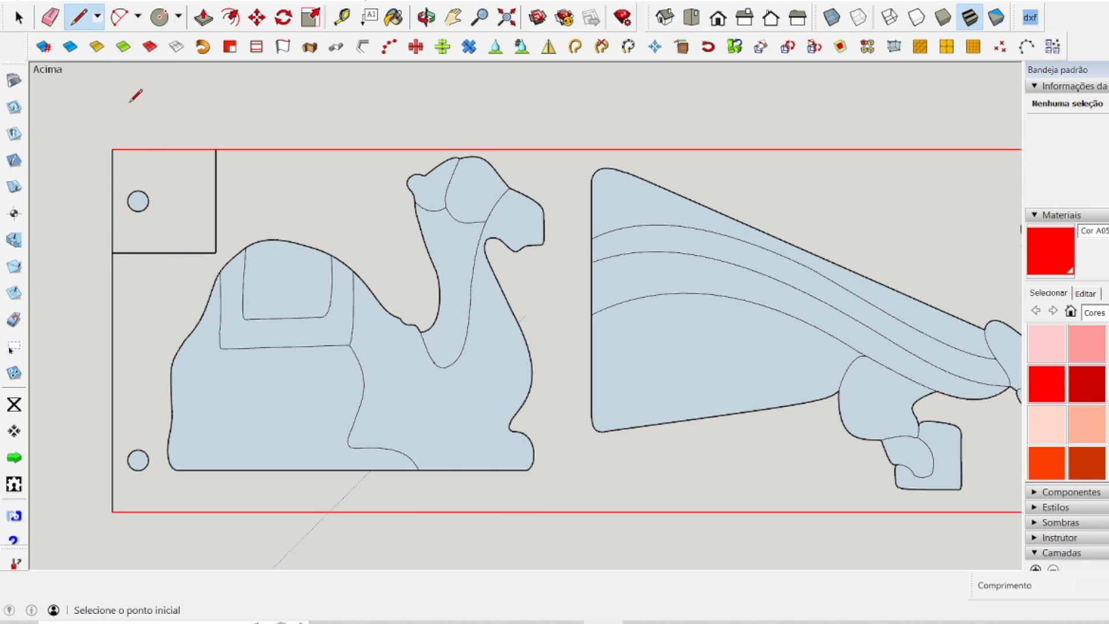
{"action": "left_click", "coordinate": [165, 252]}
{"action": "left_click", "coordinate": [216, 203]}
{"action": "key", "text": "space"}
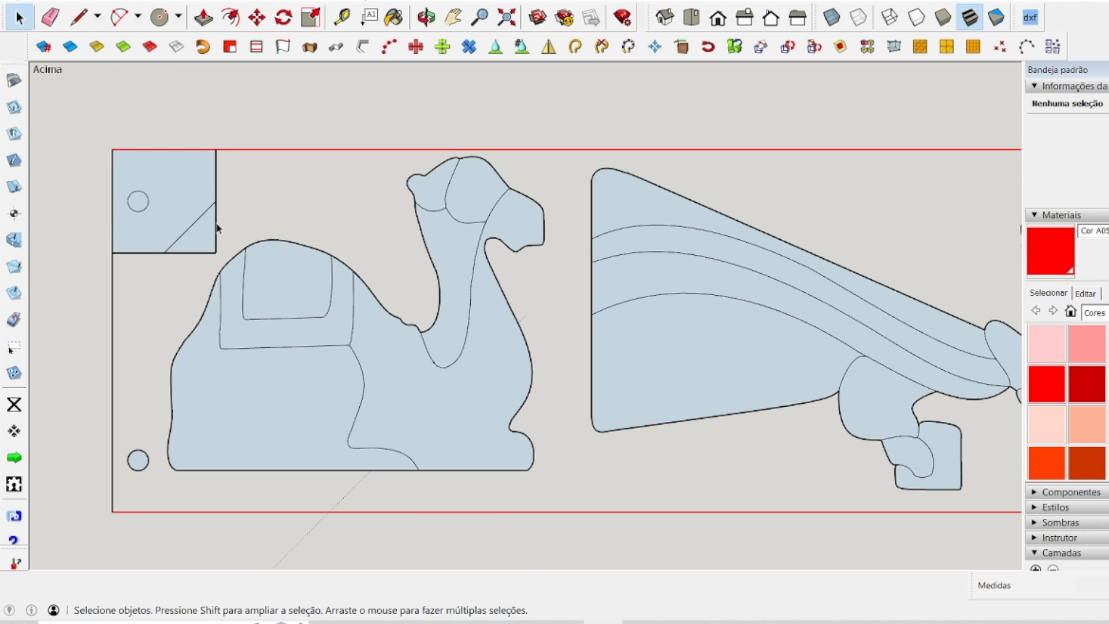
{"action": "left_click", "coordinate": [217, 231]}
{"action": "key", "text": "Delete"}
Explode the three figure groups in the camel panel and fill all of its coplanar edge loops with faces.
{"action": "scroll", "coordinate": [389, 172], "scroll_direction": "down", "scroll_amount": 5}
{"action": "left_click_drag", "start_coordinate": [213, 136], "coordinate": [853, 413]}
{"action": "left_click", "coordinate": [455, 229]}
{"action": "left_click", "coordinate": [421, 233]}
{"action": "right_click", "coordinate": [421, 226]}
{"action": "left_click", "coordinate": [474, 315]}
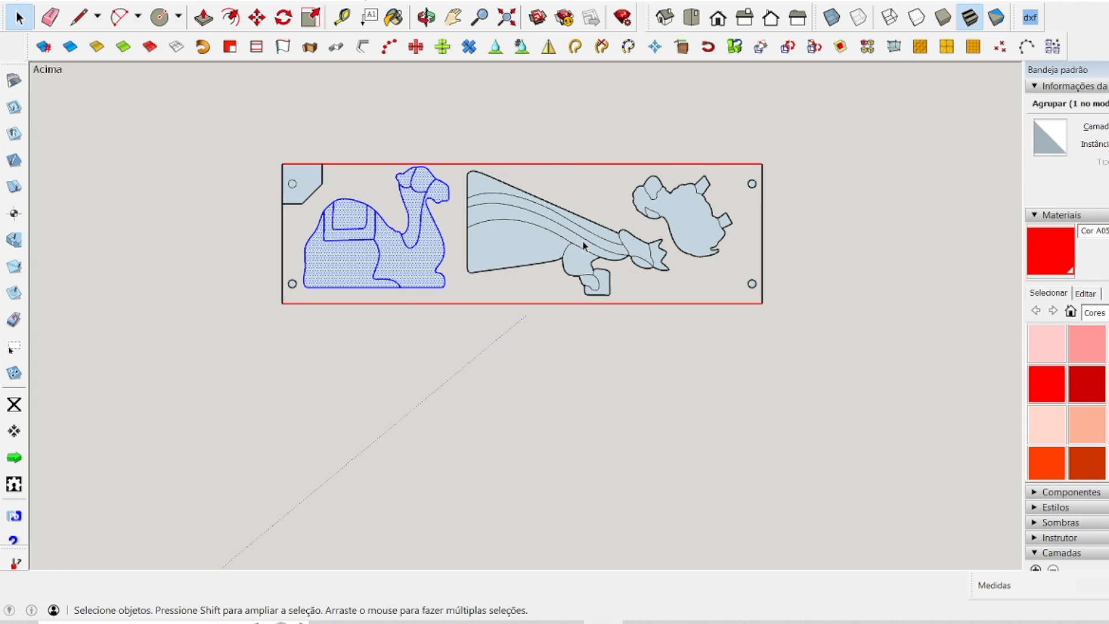
{"action": "right_click", "coordinate": [576, 243]}
{"action": "left_click", "coordinate": [646, 322]}
{"action": "left_click", "coordinate": [707, 221]}
{"action": "right_click", "coordinate": [708, 221]}
{"action": "left_click", "coordinate": [766, 302]}
{"action": "left_click_drag", "start_coordinate": [166, 72], "coordinate": [915, 428]}
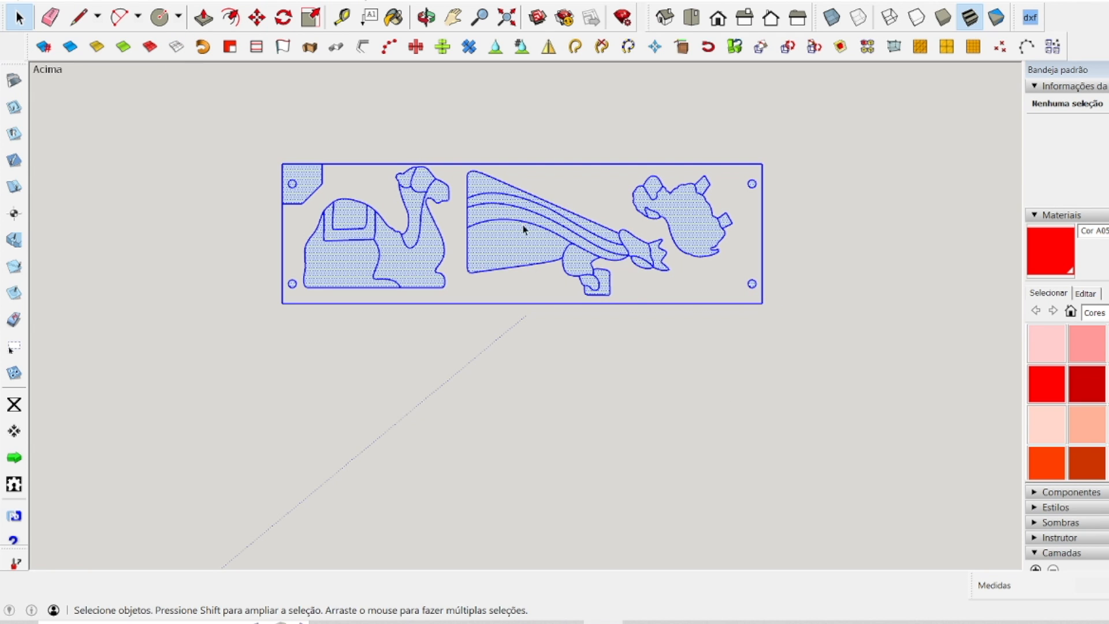
{"action": "left_click", "coordinate": [229, 46]}
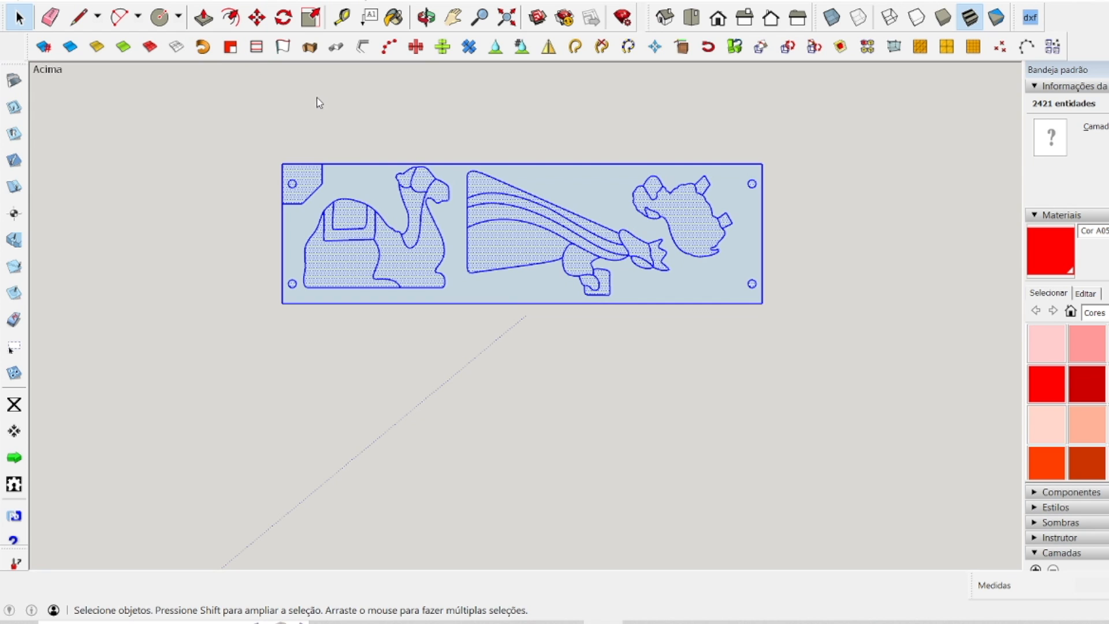
Locate the centers of the camel panel's four hole circles and delete the circles, keeping only the center points.
{"action": "scroll", "coordinate": [385, 217], "scroll_direction": "up", "scroll_amount": 2}
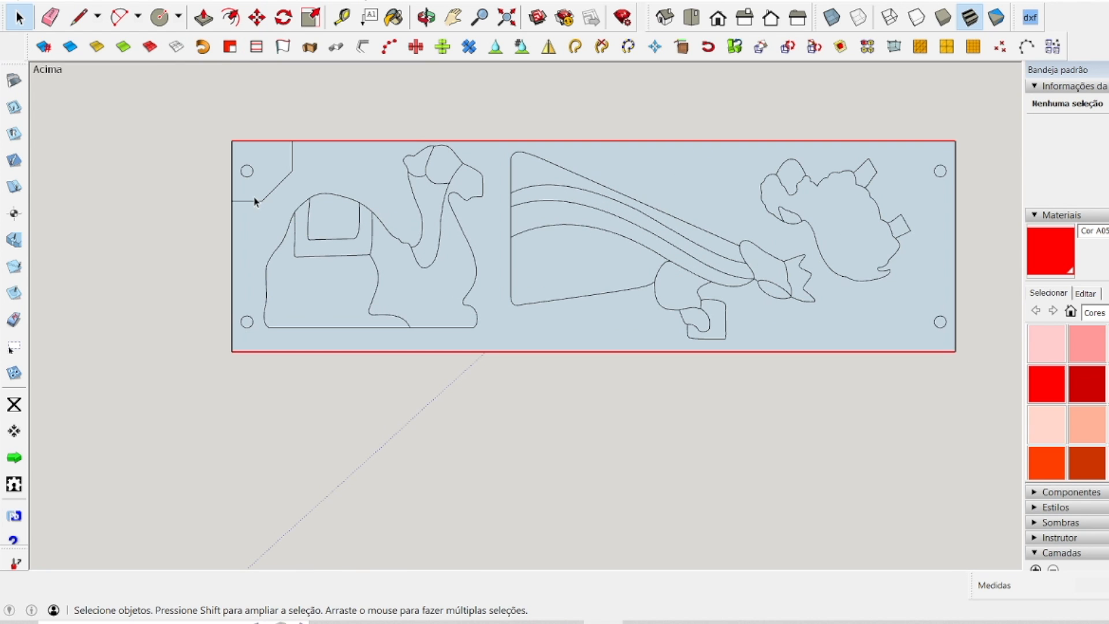
{"action": "left_click", "coordinate": [248, 177]}
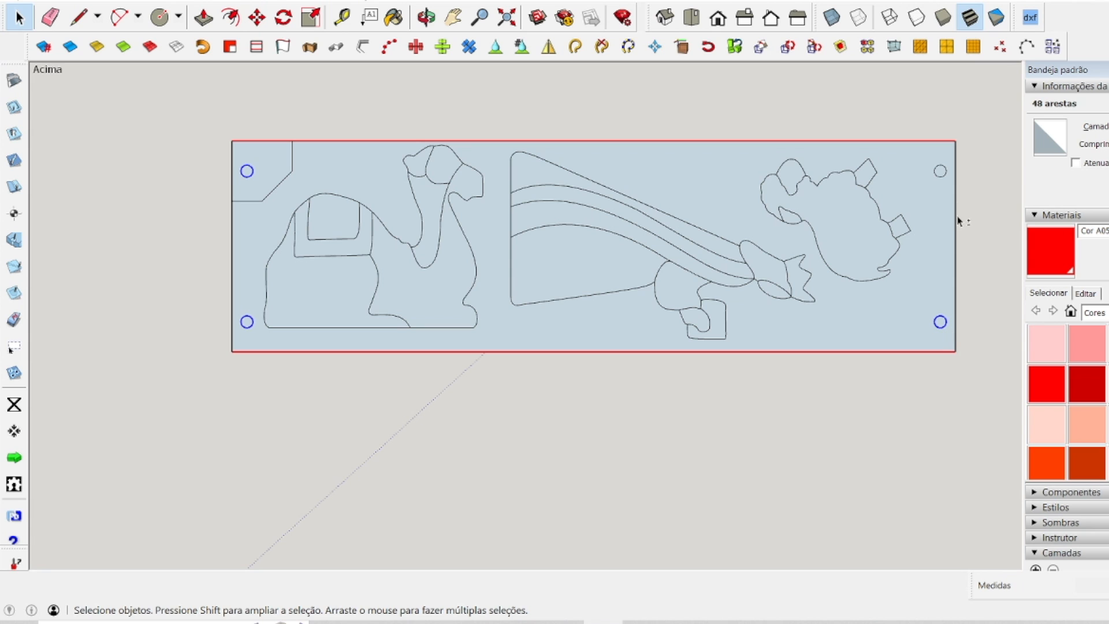
{"action": "left_click", "coordinate": [942, 178], "text": "ctrl"}
{"action": "right_click", "coordinate": [941, 178]}
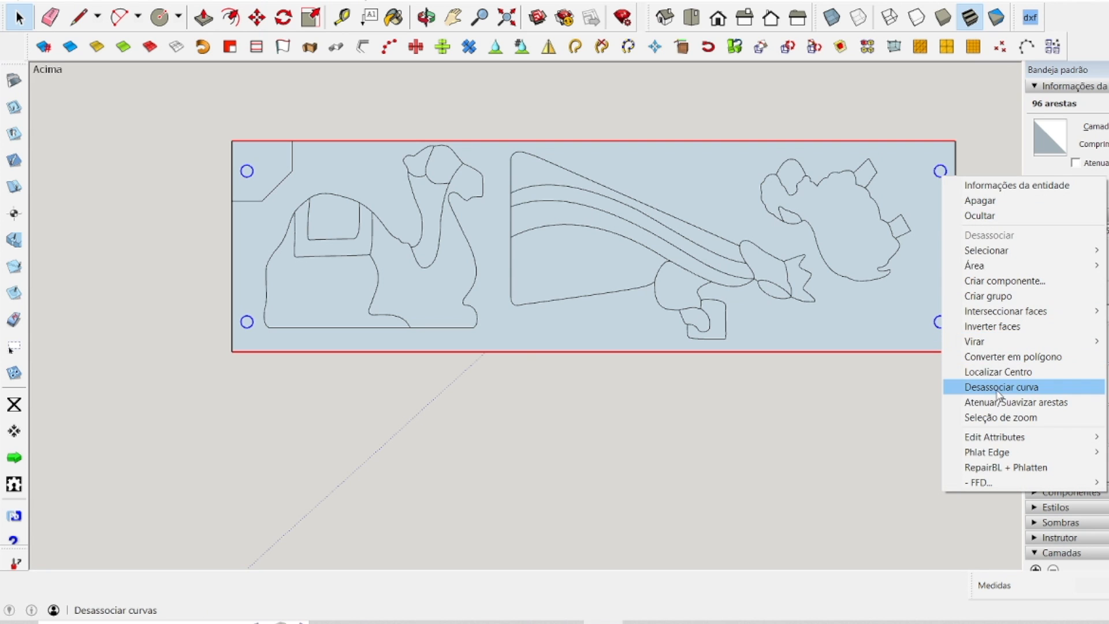
{"action": "left_click", "coordinate": [1003, 370]}
{"action": "key", "text": "Delete"}
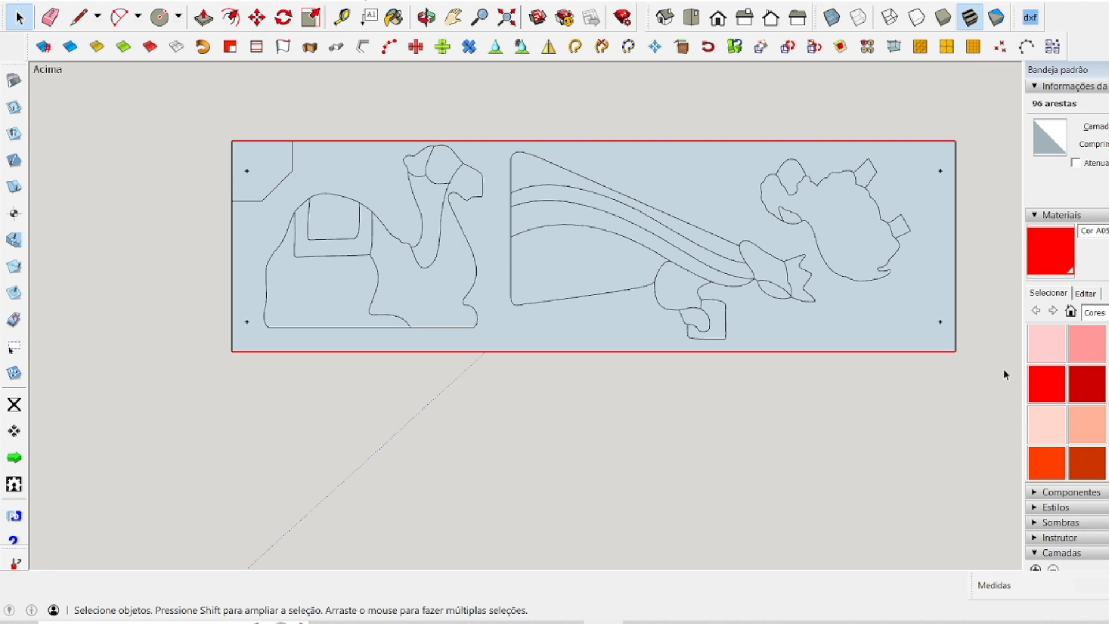
{"action": "left_click", "coordinate": [341, 17]}
{"action": "left_click", "coordinate": [232, 230]}
{"action": "key", "text": "space"}
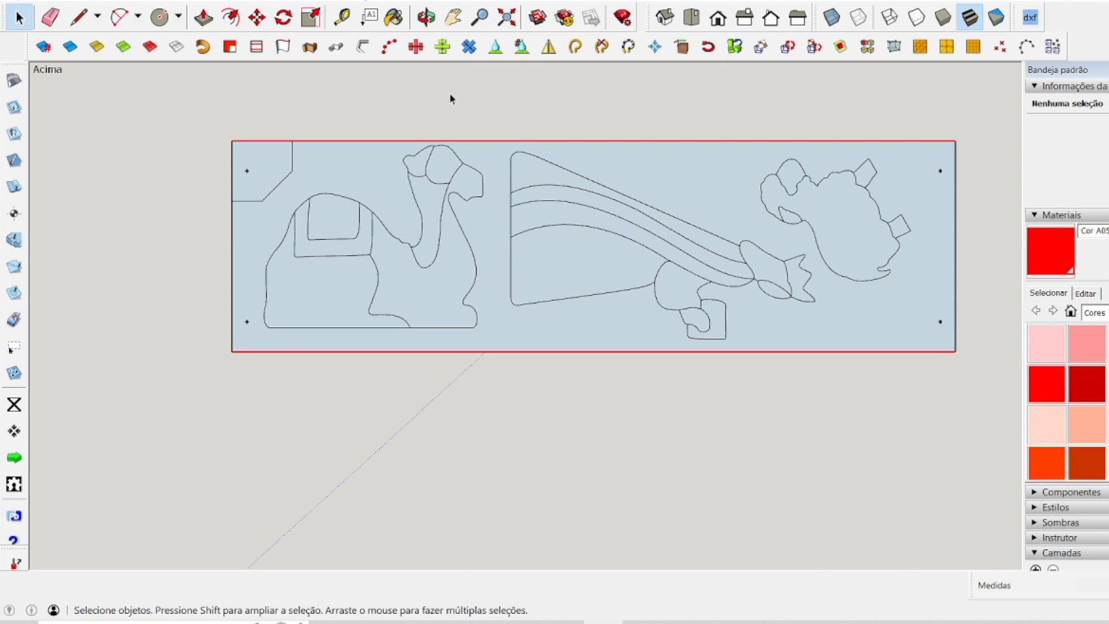
Create a vertical guide 120 mm from the camel panel's right edge and a horizontal guide 35 mm above its lower edge.
{"action": "left_click", "coordinate": [341, 18]}
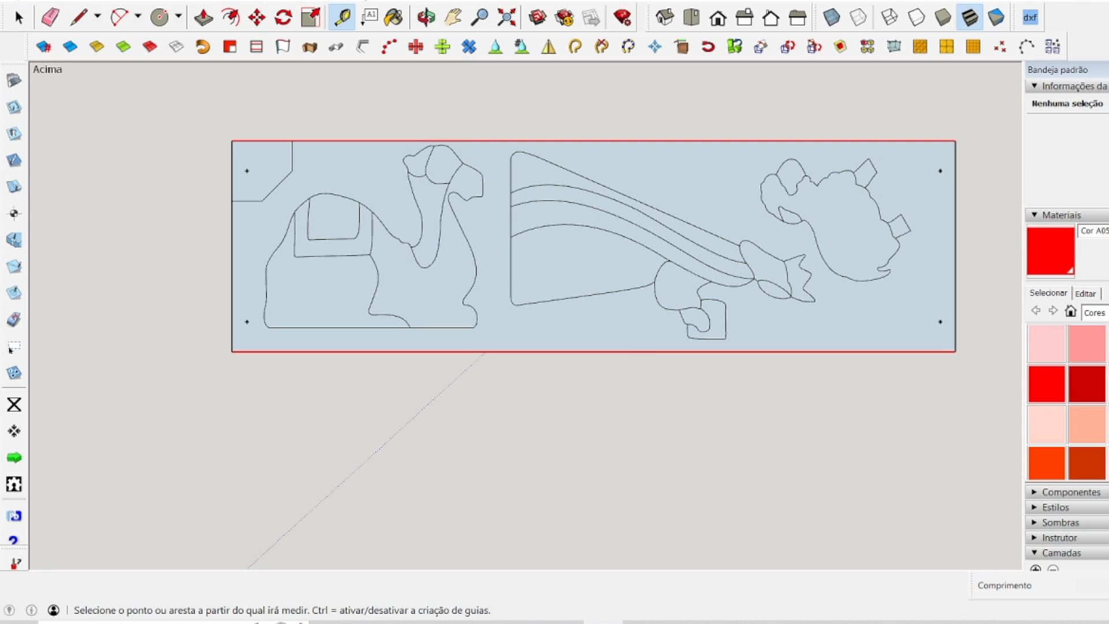
{"action": "left_click", "coordinate": [955, 228]}
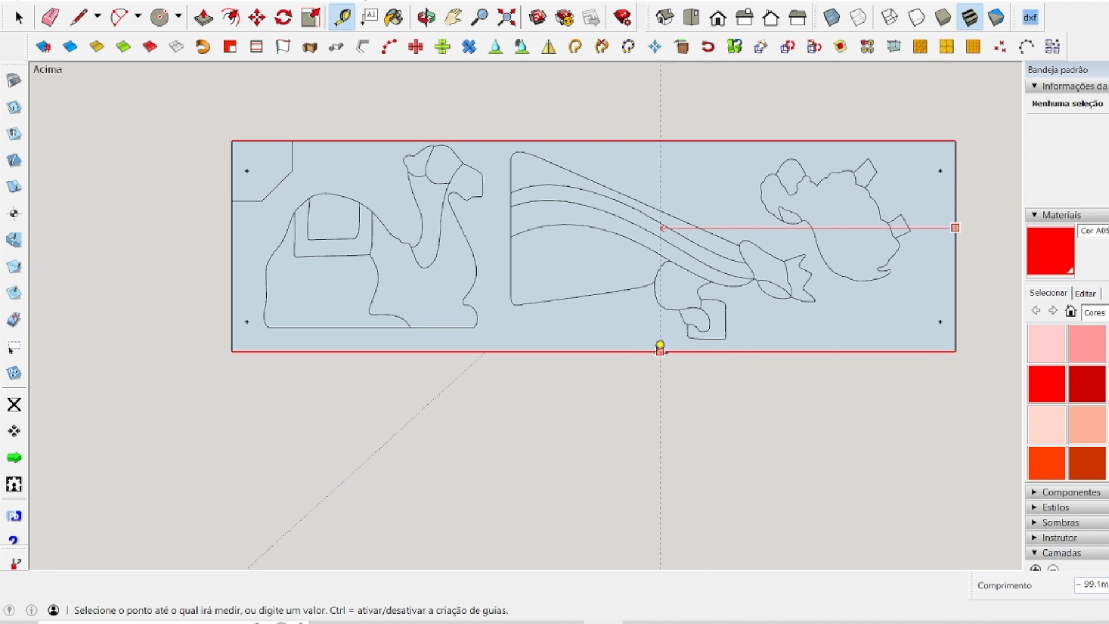
{"action": "left_click", "coordinate": [595, 340]}
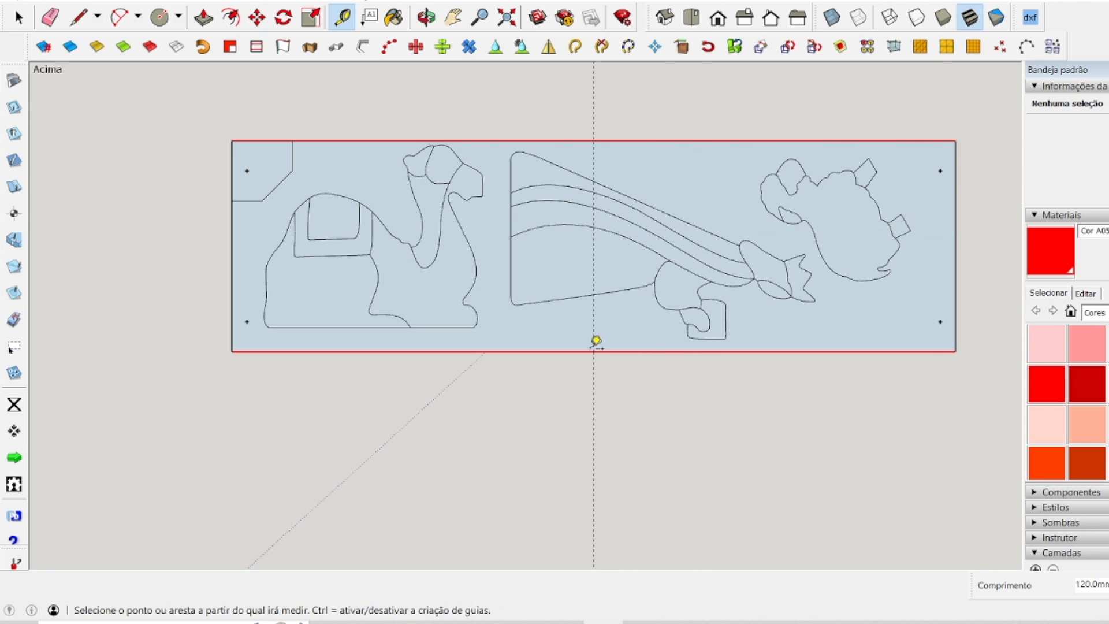
{"action": "left_click", "coordinate": [641, 351]}
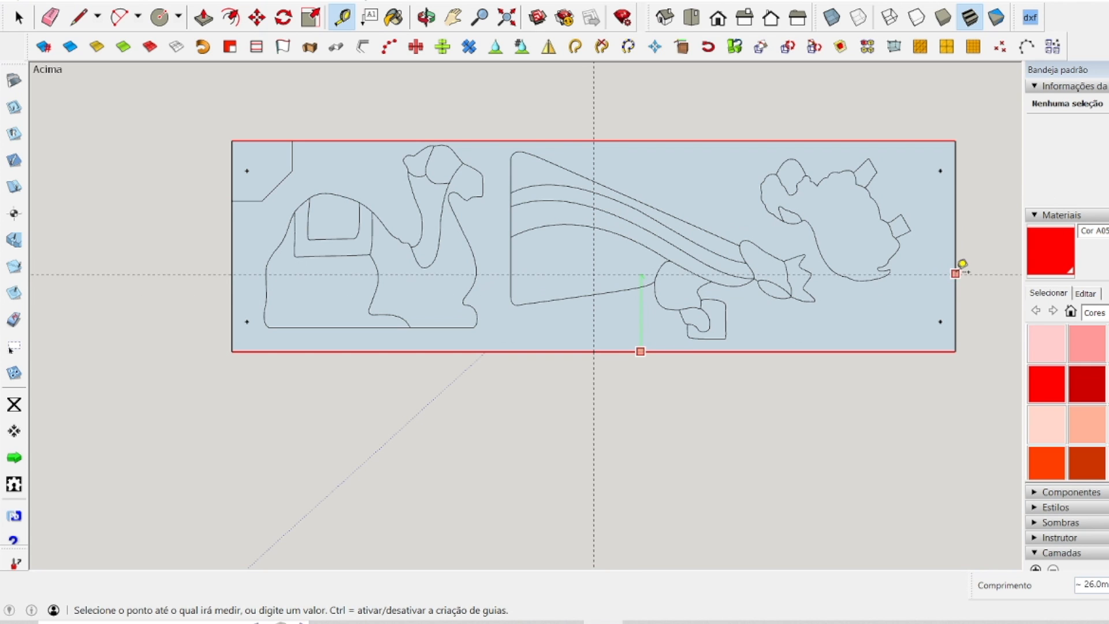
{"action": "left_click", "coordinate": [956, 246]}
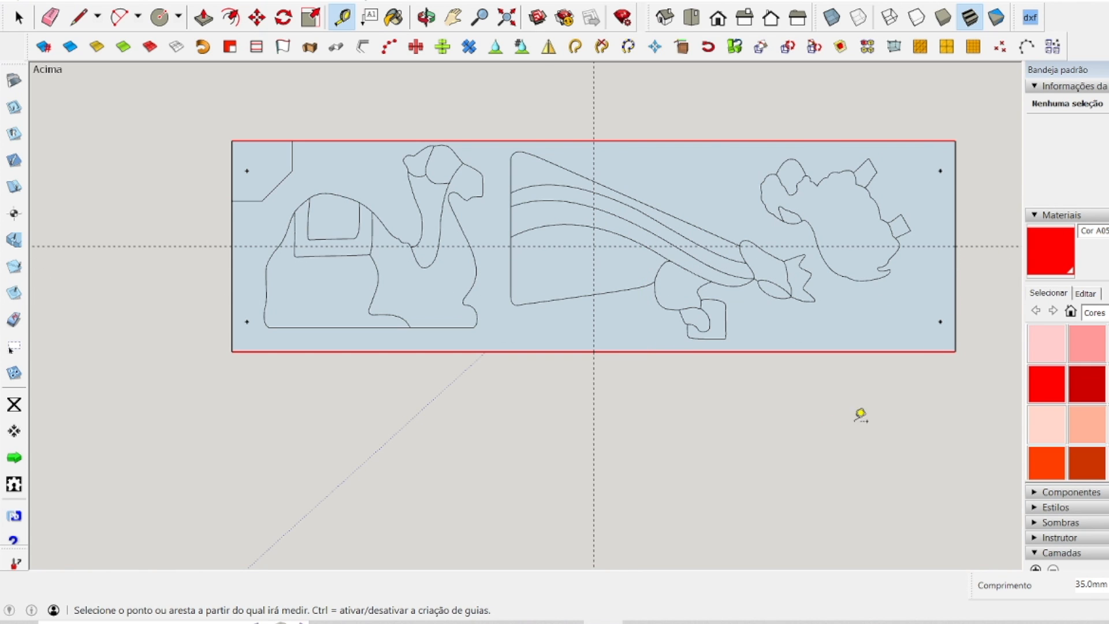
Create horizontal guides near the third panel's upper and lower edges and vertical guides 5 mm into its side margins.
{"action": "scroll", "coordinate": [341, 222], "scroll_direction": "down", "scroll_amount": 1}
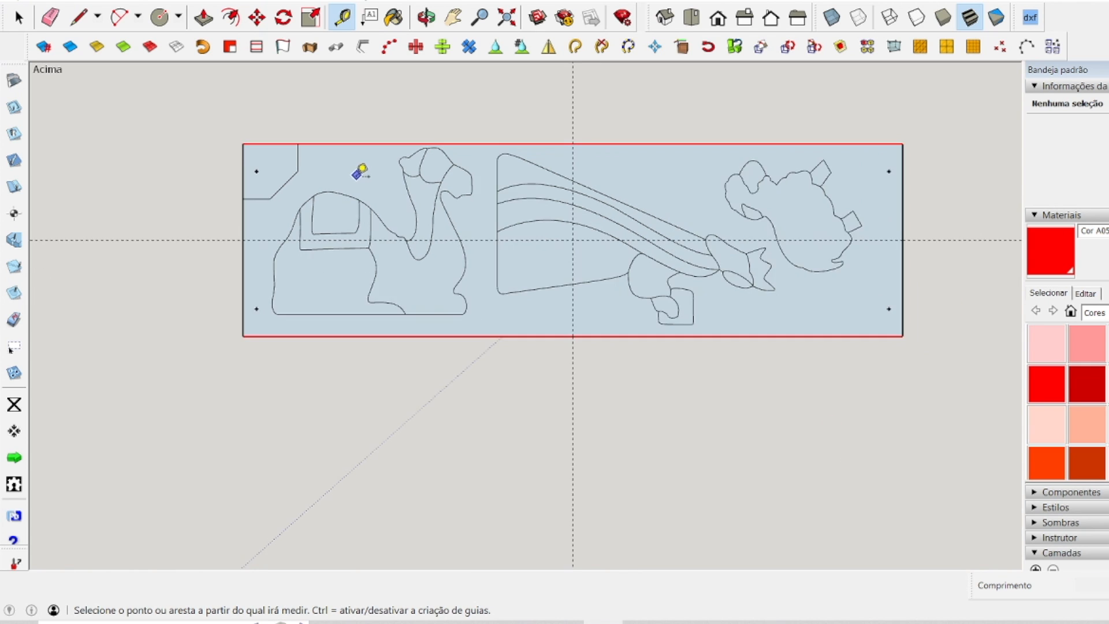
{"action": "key", "text": "space"}
{"action": "scroll", "coordinate": [353, 260], "scroll_direction": "down", "scroll_amount": 4}
{"action": "scroll", "coordinate": [348, 261], "scroll_direction": "down", "scroll_amount": 3}
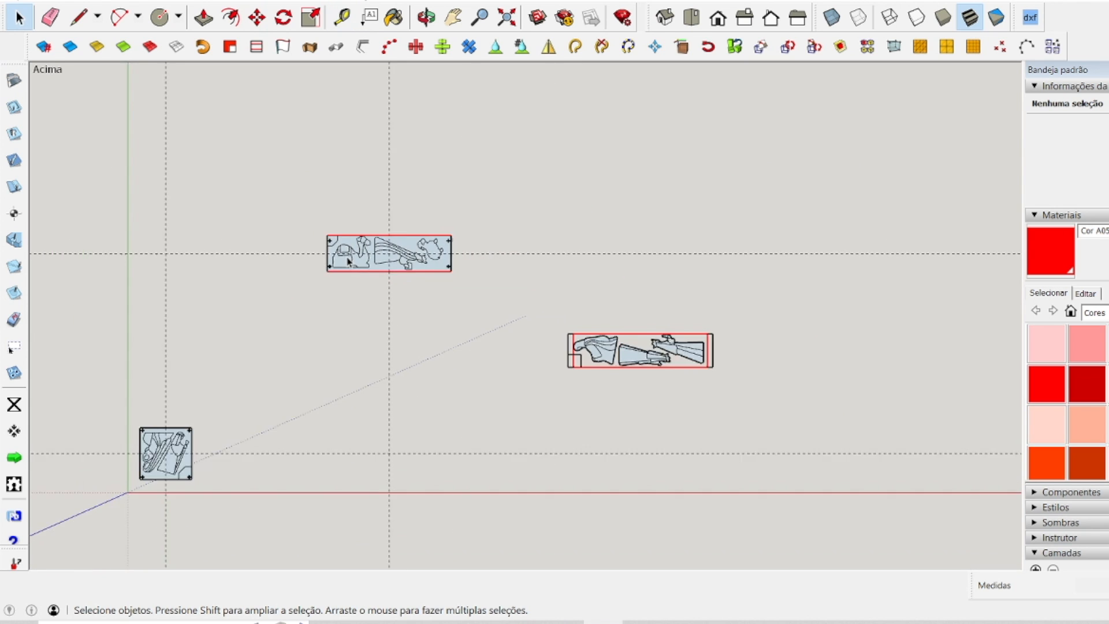
{"action": "scroll", "coordinate": [625, 396], "scroll_direction": "up", "scroll_amount": 3}
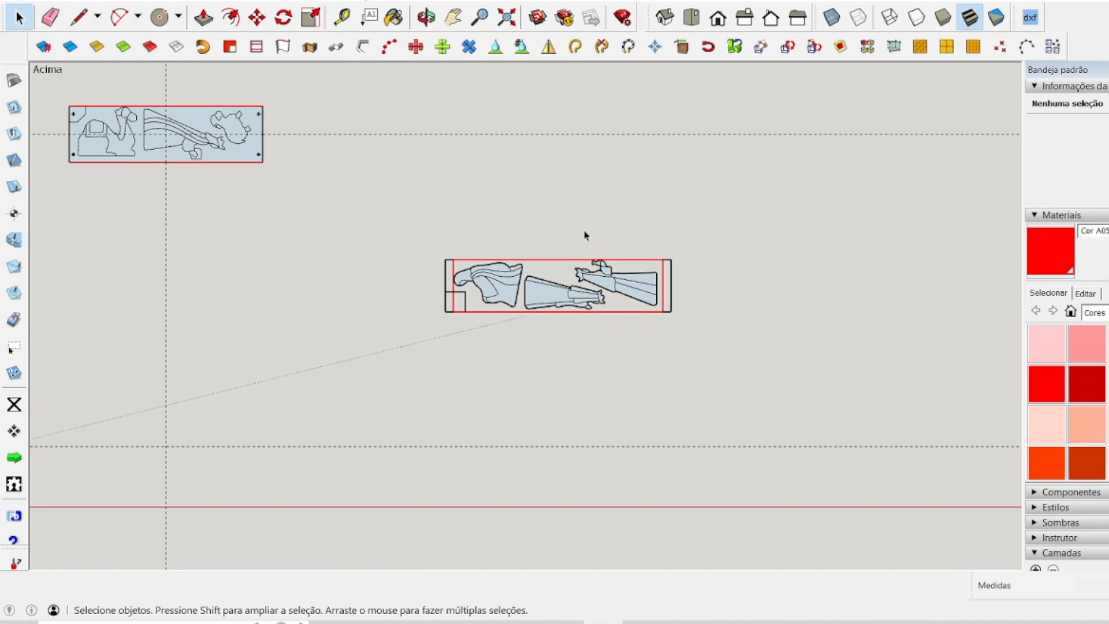
{"action": "scroll", "coordinate": [607, 329], "scroll_direction": "up", "scroll_amount": 5}
{"action": "scroll", "coordinate": [453, 264], "scroll_direction": "down", "scroll_amount": 3}
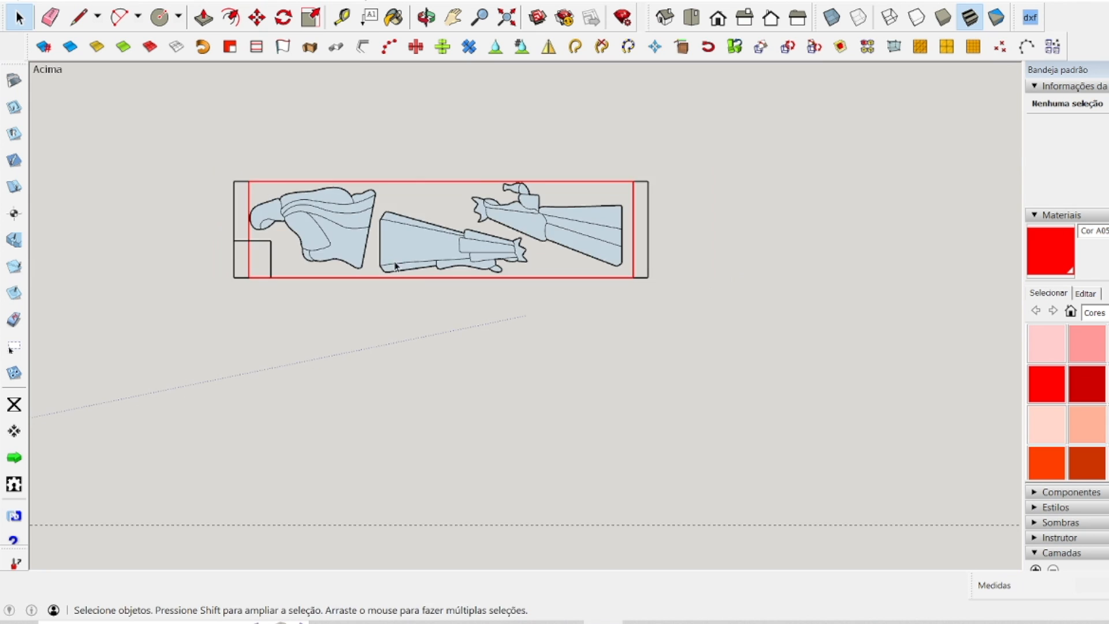
{"action": "key", "text": "t"}
{"action": "scroll", "coordinate": [580, 231], "scroll_direction": "up", "scroll_amount": 6}
{"action": "left_click", "coordinate": [714, 398]}
{"action": "type", "text": "5"}
{"action": "key", "text": "Return"}
{"action": "scroll", "coordinate": [739, 345], "scroll_direction": "down", "scroll_amount": 5}
{"action": "left_click", "coordinate": [711, 236]}
{"action": "scroll", "coordinate": [191, 271], "scroll_direction": "up", "scroll_amount": 3}
Draw circles of 2 mm radius at the guide intersections in the third panel's side margins.
{"action": "key", "text": "c"}
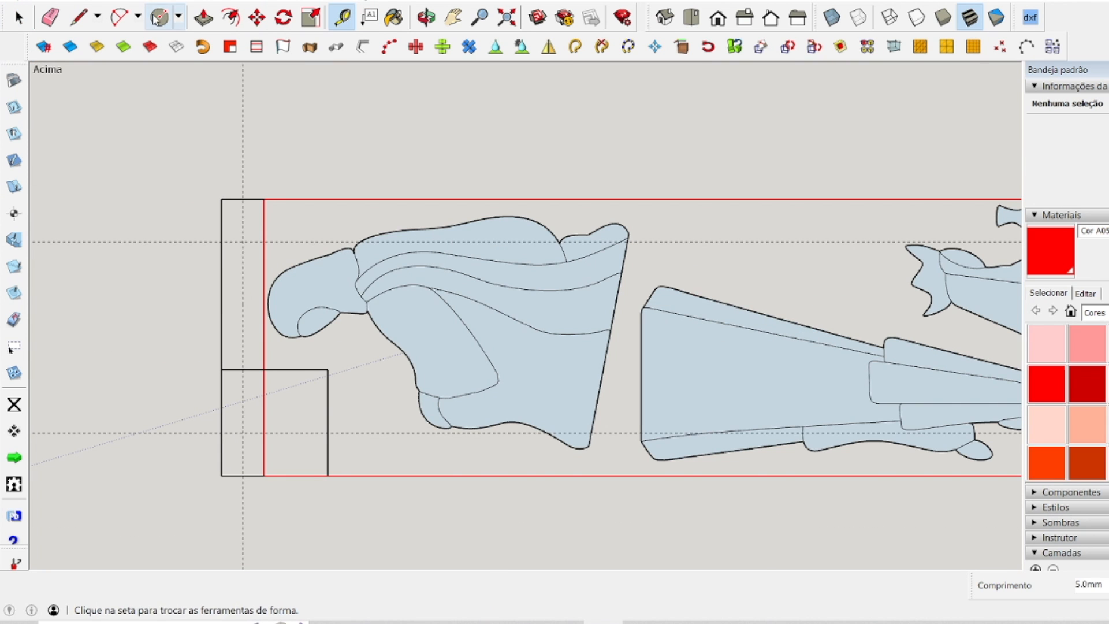
{"action": "scroll", "coordinate": [249, 392], "scroll_direction": "down", "scroll_amount": 5}
{"action": "scroll", "coordinate": [557, 350], "scroll_direction": "up", "scroll_amount": 6}
{"action": "left_click", "coordinate": [642, 516]}
{"action": "left_click", "coordinate": [647, 492]}
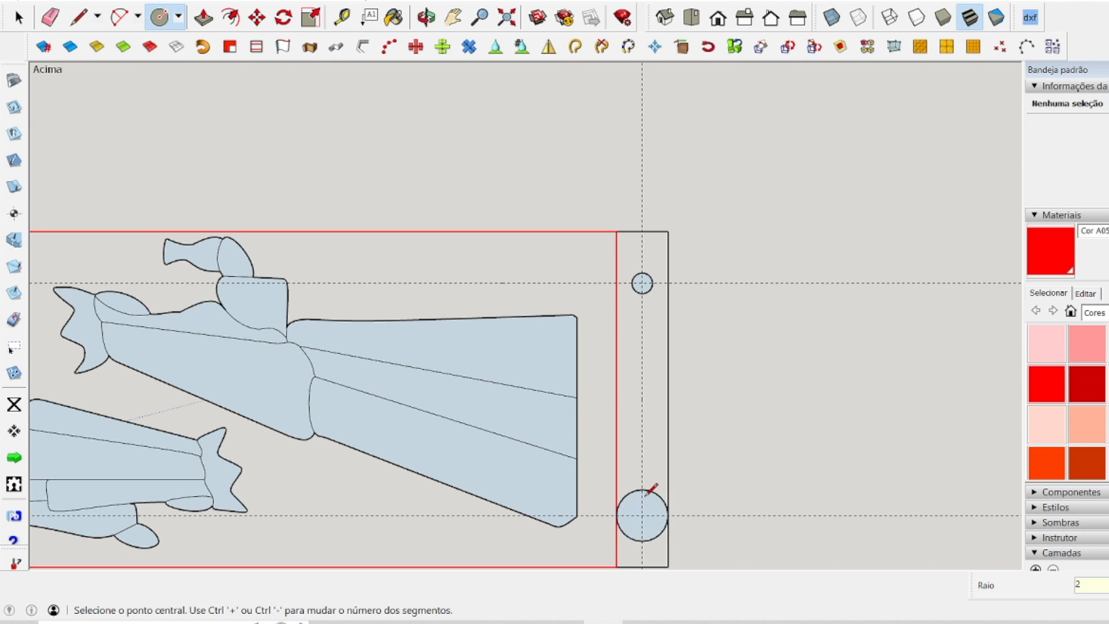
{"action": "type", "text": "2"}
{"action": "key", "text": "Return"}
Delete the horizontal and vertical guides crossing the third panel.
{"action": "key", "text": "space"}
{"action": "scroll", "coordinate": [664, 271], "scroll_direction": "down", "scroll_amount": 6}
{"action": "key", "text": "Delete"}
Explode the red working-area group on the third panel and delete its inner vertical line beside the corner square.
{"action": "scroll", "coordinate": [354, 325], "scroll_direction": "up", "scroll_amount": 4}
{"action": "right_click", "coordinate": [261, 281]}
{"action": "left_click", "coordinate": [311, 365]}
{"action": "scroll", "coordinate": [266, 350], "scroll_direction": "down", "scroll_amount": 4}
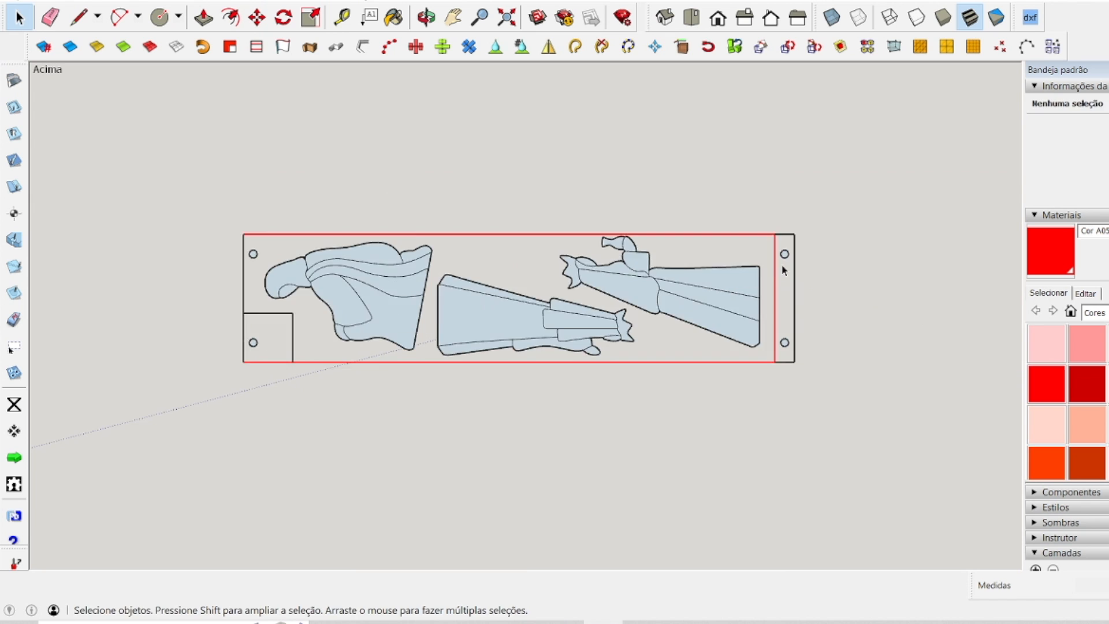
Draw a diagonal line between the midpoints of the inner edges of the third panel's corner square.
{"action": "key", "text": "l"}
{"action": "left_click", "coordinate": [218, 282]}
{"action": "left_click", "coordinate": [251, 314]}
Explode the figure groups in the third panel and fill all of its coplanar edge loops with faces.
{"action": "left_click_drag", "start_coordinate": [132, 119], "coordinate": [166, 154]}
{"action": "right_click", "coordinate": [402, 262]}
{"action": "left_click", "coordinate": [485, 342]}
{"action": "right_click", "coordinate": [462, 260]}
{"action": "left_click", "coordinate": [501, 284]}
{"action": "key", "text": "ctrl+a"}
{"action": "left_click", "coordinate": [460, 119]}
Locate the centers of the third panel's four hole circles and delete the circles, keeping only the center points.
{"action": "left_click", "coordinate": [200, 324]}
{"action": "left_click", "coordinate": [203, 206], "text": "shift"}
{"action": "key", "text": "Delete"}
{"action": "left_click", "coordinate": [894, 210]}
{"action": "left_click", "coordinate": [894, 324], "text": "shift"}
{"action": "left_click", "coordinate": [201, 209], "text": "shift"}
{"action": "left_click", "coordinate": [203, 323], "text": "shift"}
{"action": "right_click", "coordinate": [203, 322]}
{"action": "left_click", "coordinate": [260, 209]}
Create center guides on the third panel, one 140 mm from its side edge and one 32.5 mm above its lower edge.
{"action": "key", "text": "t"}
{"action": "left_click", "coordinate": [730, 345]}
{"action": "left_click", "coordinate": [545, 177]}
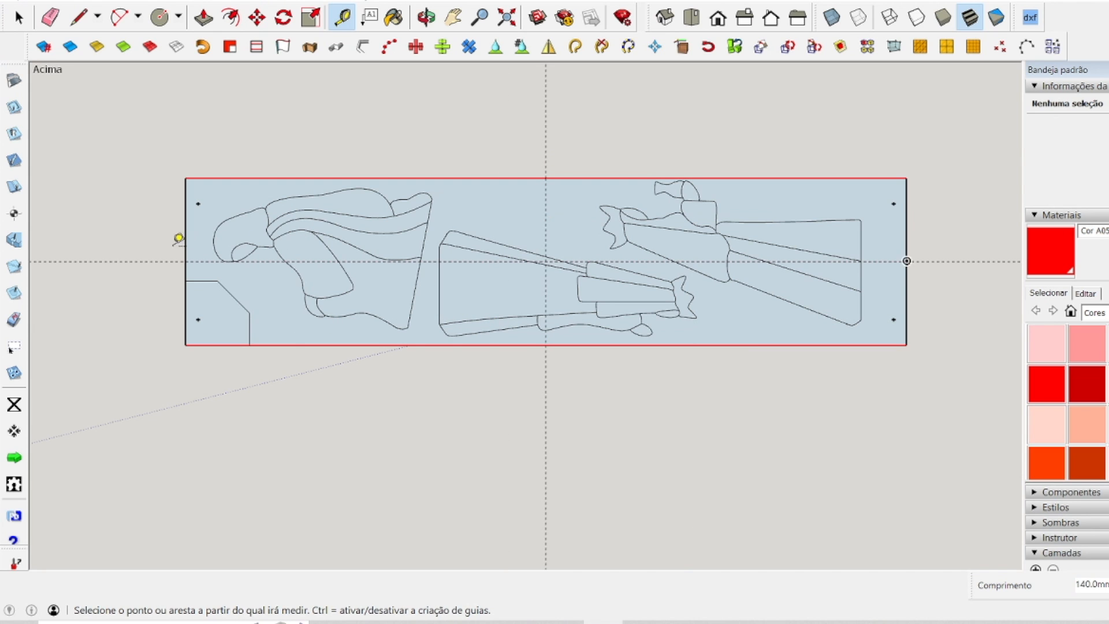
Measure the distances from the third panel's side and lower edges to its center guides.
{"action": "left_click", "coordinate": [184, 228]}
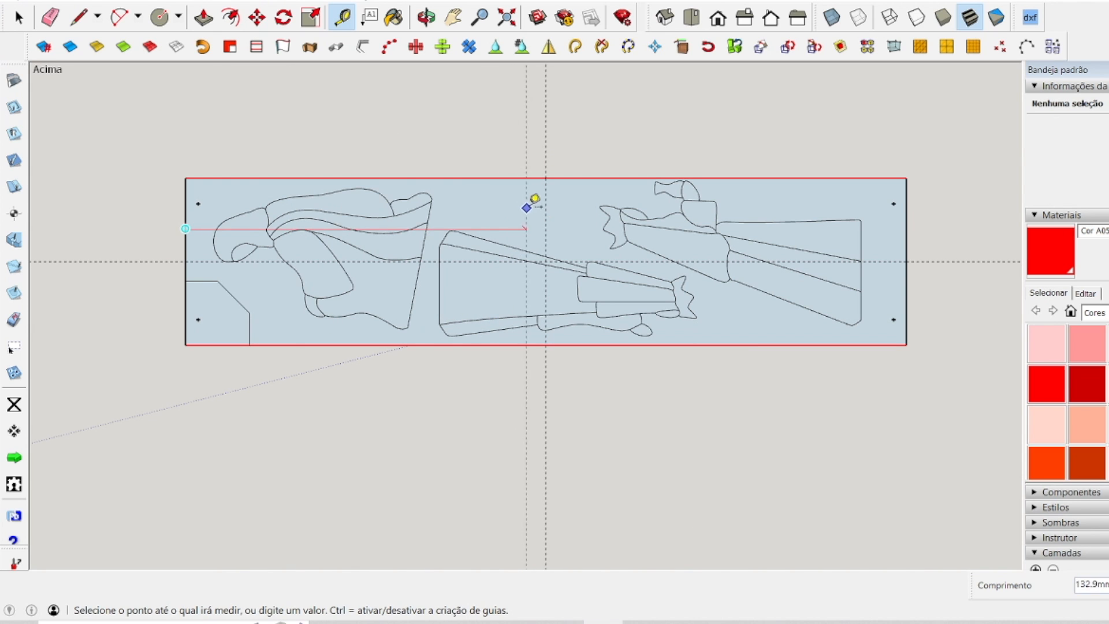
{"action": "left_click", "coordinate": [545, 205]}
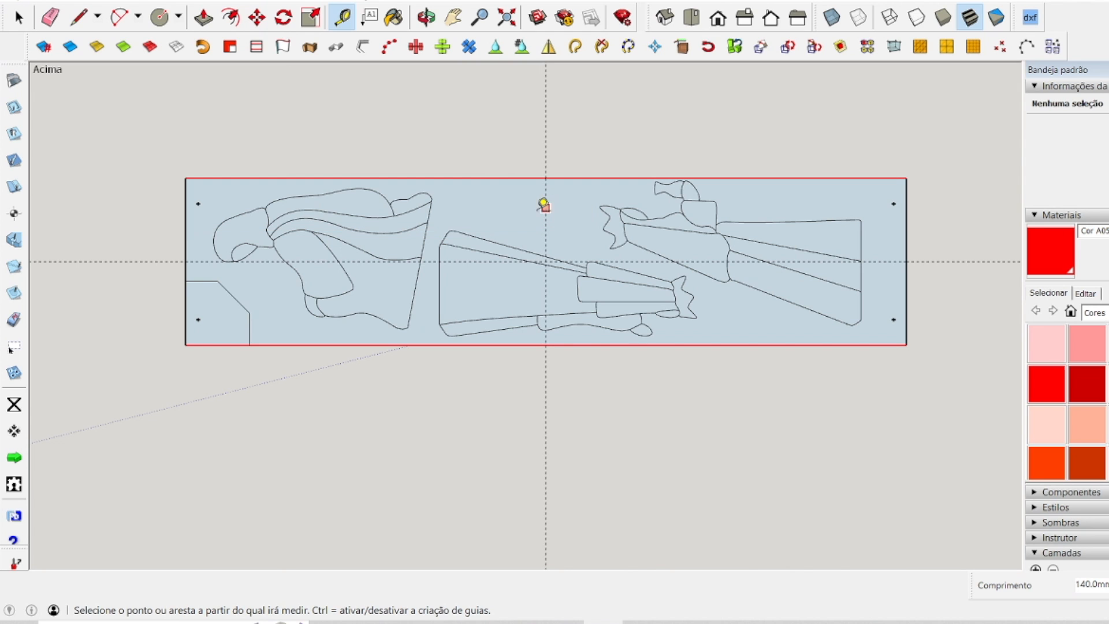
{"action": "left_click", "coordinate": [906, 230]}
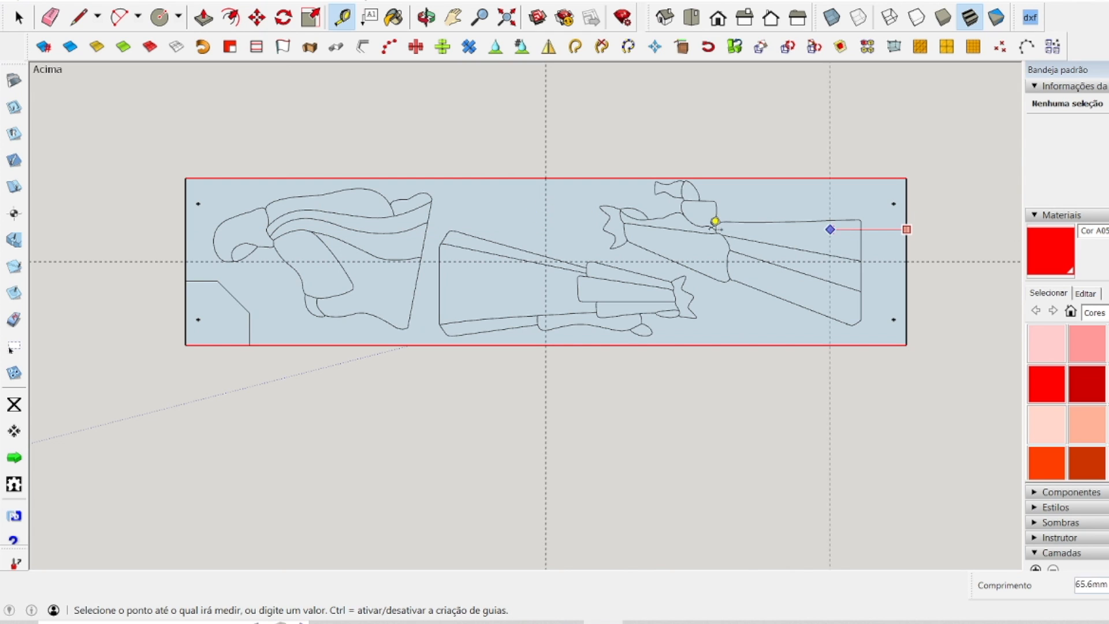
{"action": "left_click", "coordinate": [553, 219]}
{"action": "left_click", "coordinate": [839, 345]}
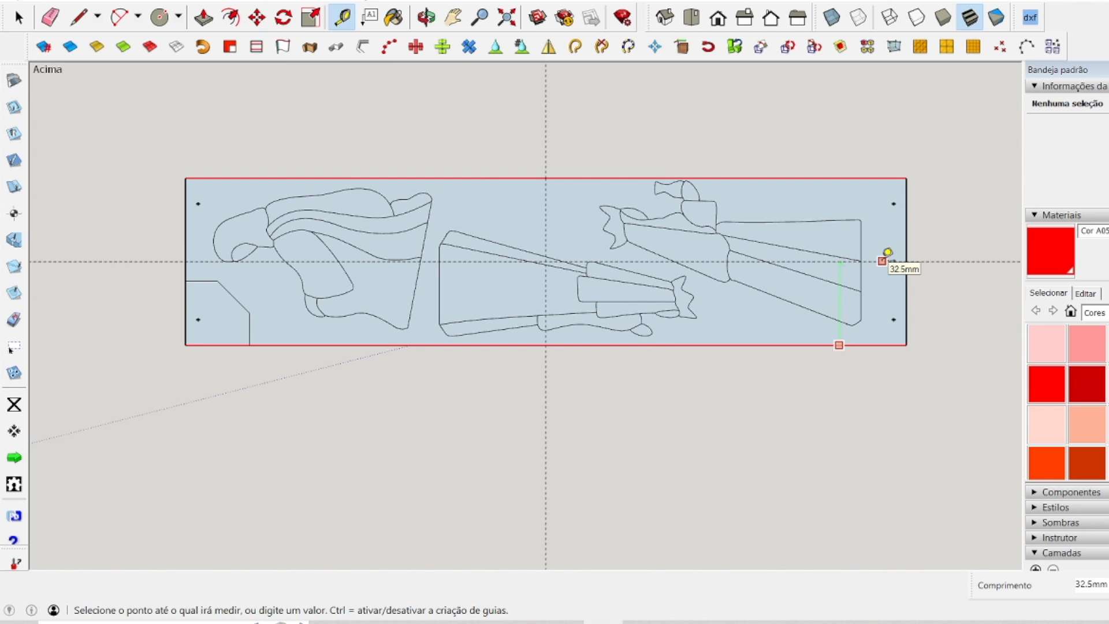
{"action": "left_click", "coordinate": [882, 261]}
{"action": "left_click", "coordinate": [876, 177]}
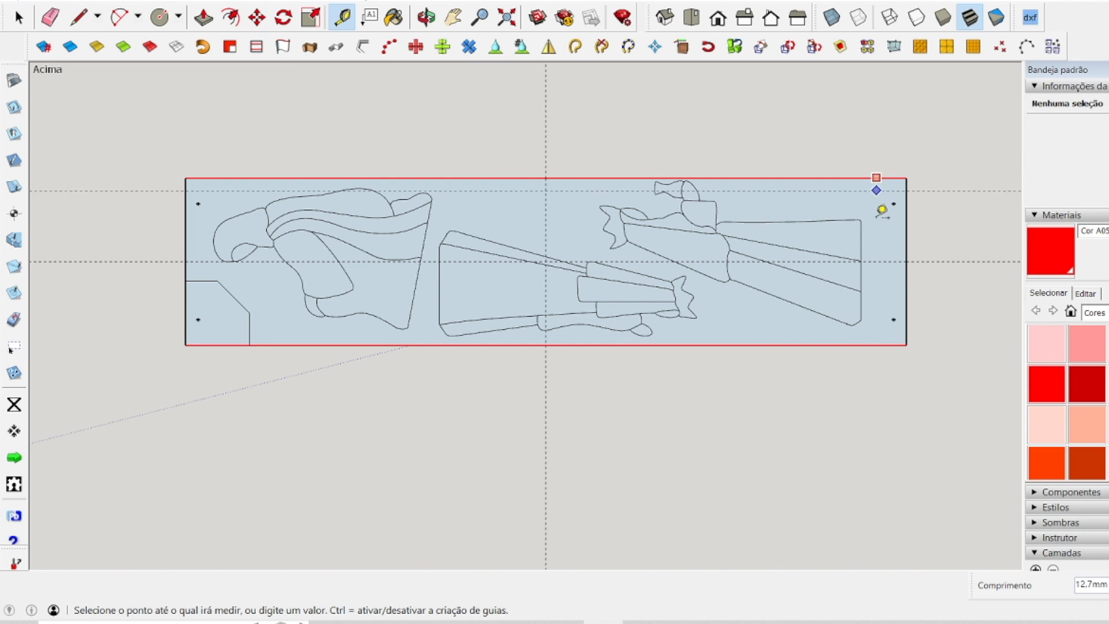
{"action": "key", "text": "Escape"}
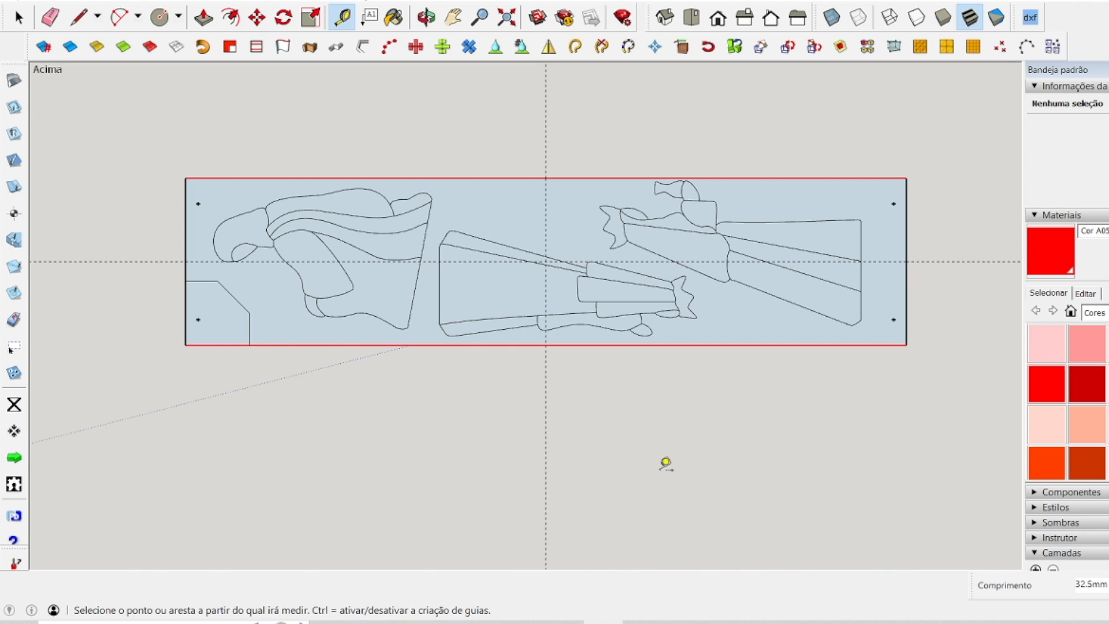
Review all three prepared panels together, selecting each whole panel in turn and finishing with the third panel.
{"action": "key", "text": "space"}
{"action": "scroll", "coordinate": [633, 451], "scroll_direction": "down", "scroll_amount": 1}
{"action": "scroll", "coordinate": [632, 451], "scroll_direction": "down", "scroll_amount": 5}
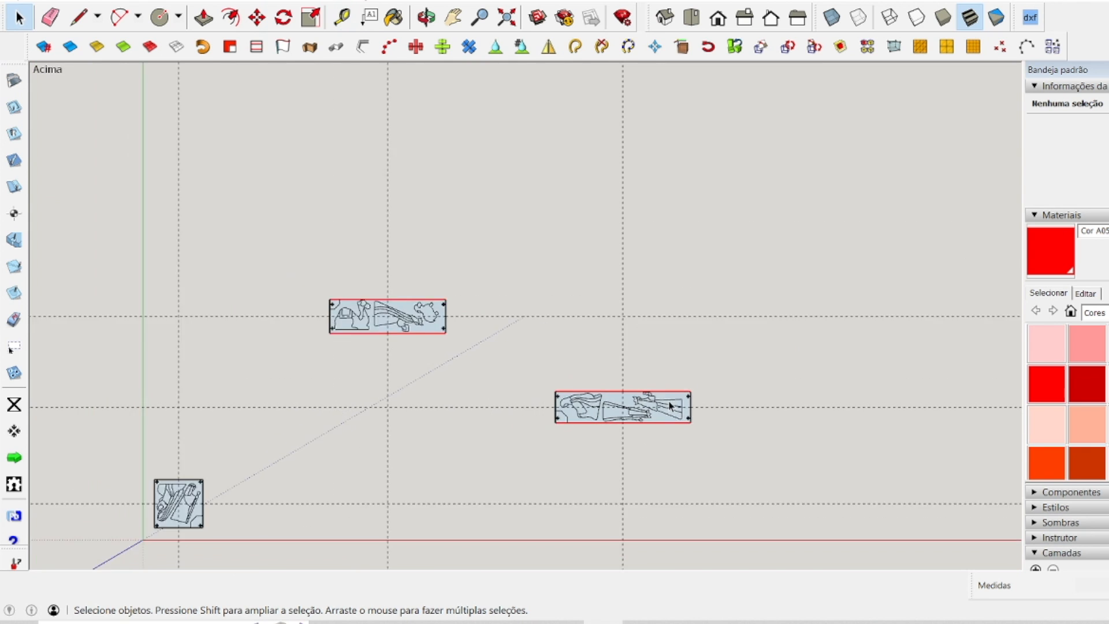
{"action": "scroll", "coordinate": [485, 365], "scroll_direction": "down", "scroll_amount": 1}
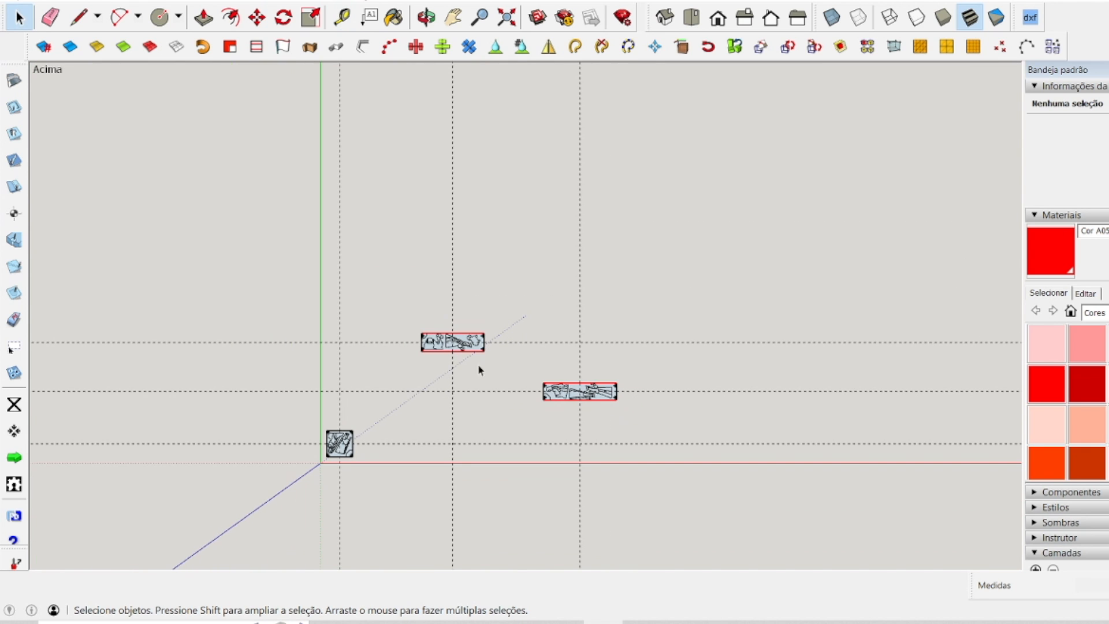
{"action": "scroll", "coordinate": [375, 496], "scroll_direction": "up", "scroll_amount": 6}
{"action": "scroll", "coordinate": [178, 277], "scroll_direction": "down", "scroll_amount": 4}
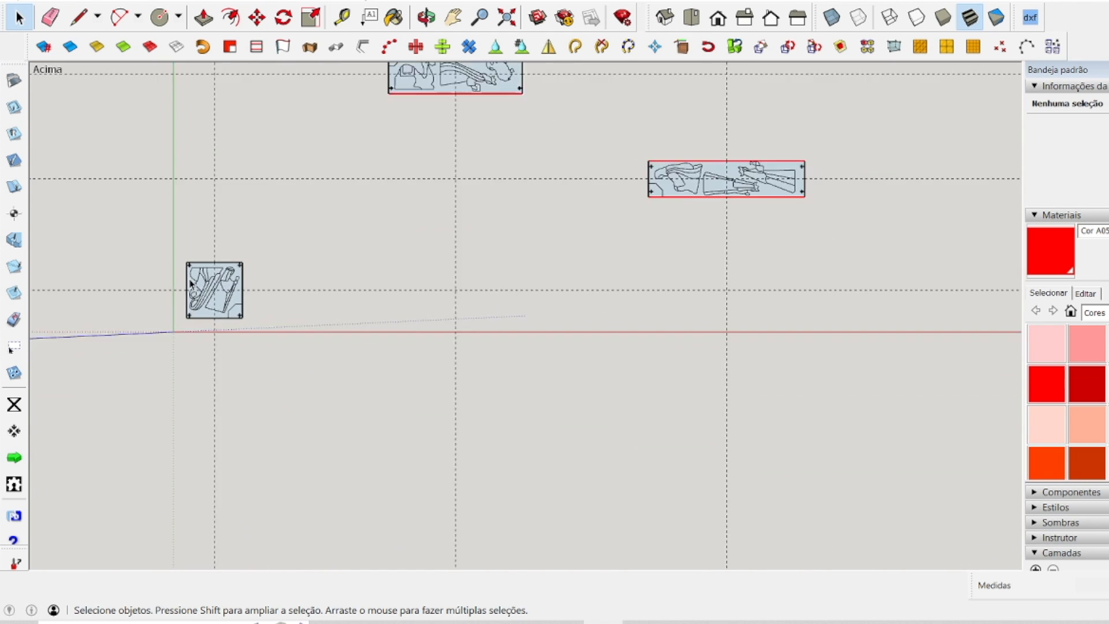
{"action": "left_click_drag", "start_coordinate": [132, 232], "coordinate": [306, 367]}
{"action": "left_click_drag", "start_coordinate": [289, 87], "coordinate": [706, 250]}
{"action": "left_click_drag", "start_coordinate": [147, 254], "coordinate": [296, 339]}
{"action": "left_click_drag", "start_coordinate": [310, 82], "coordinate": [447, 147]}
{"action": "left_click_drag", "start_coordinate": [521, 156], "coordinate": [745, 263]}
{"action": "middle_click_drag", "start_coordinate": [636, 386], "coordinate": [485, 398]}
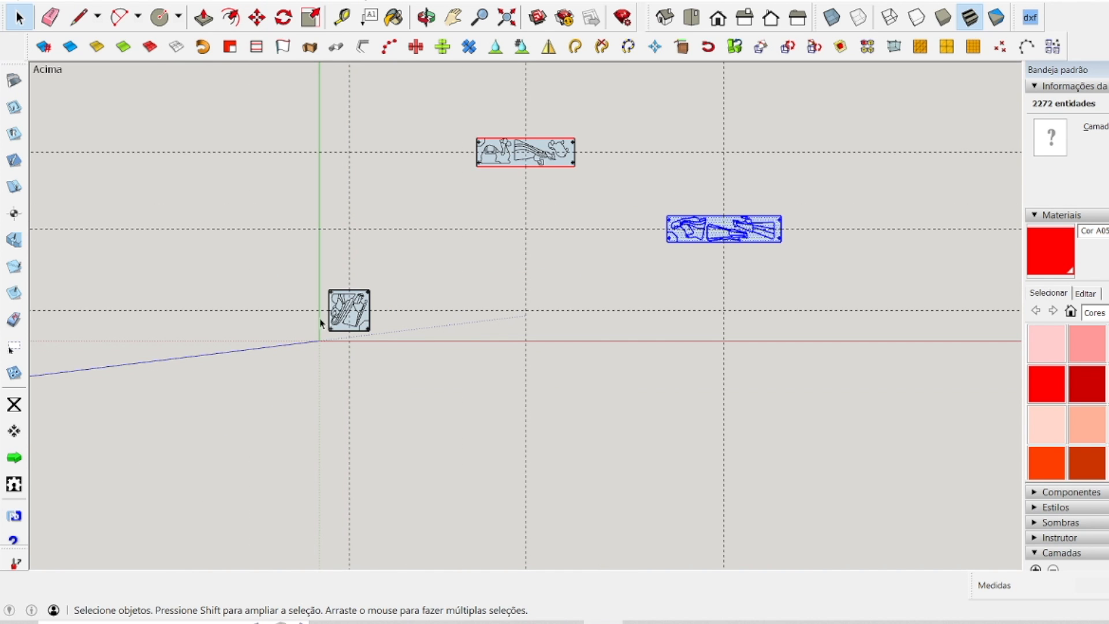
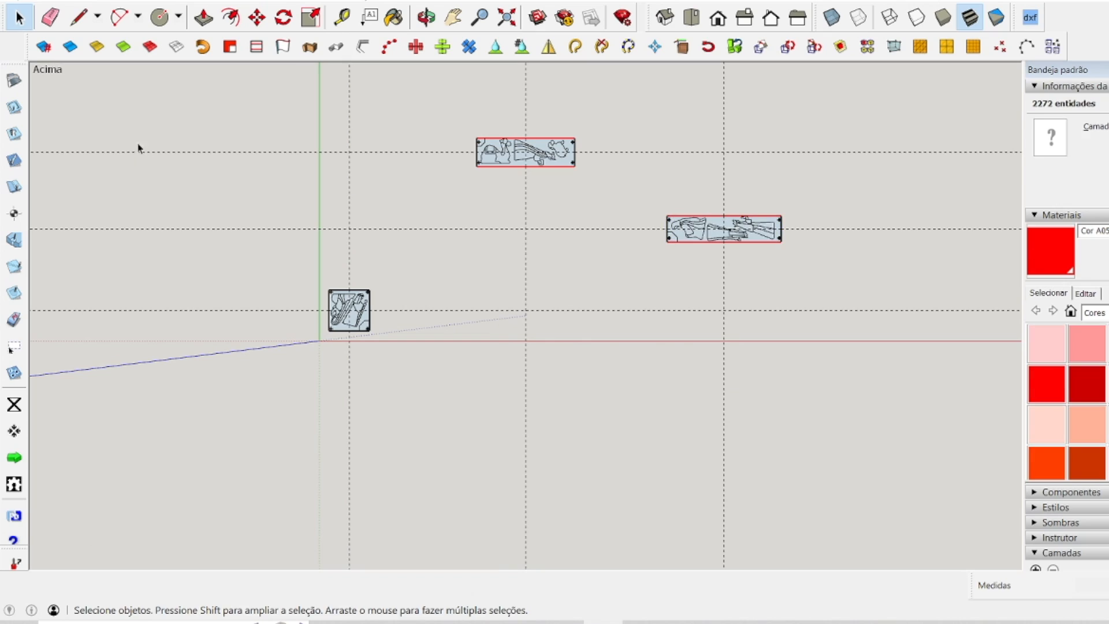
{"action": "left_click", "coordinate": [139, 148]}
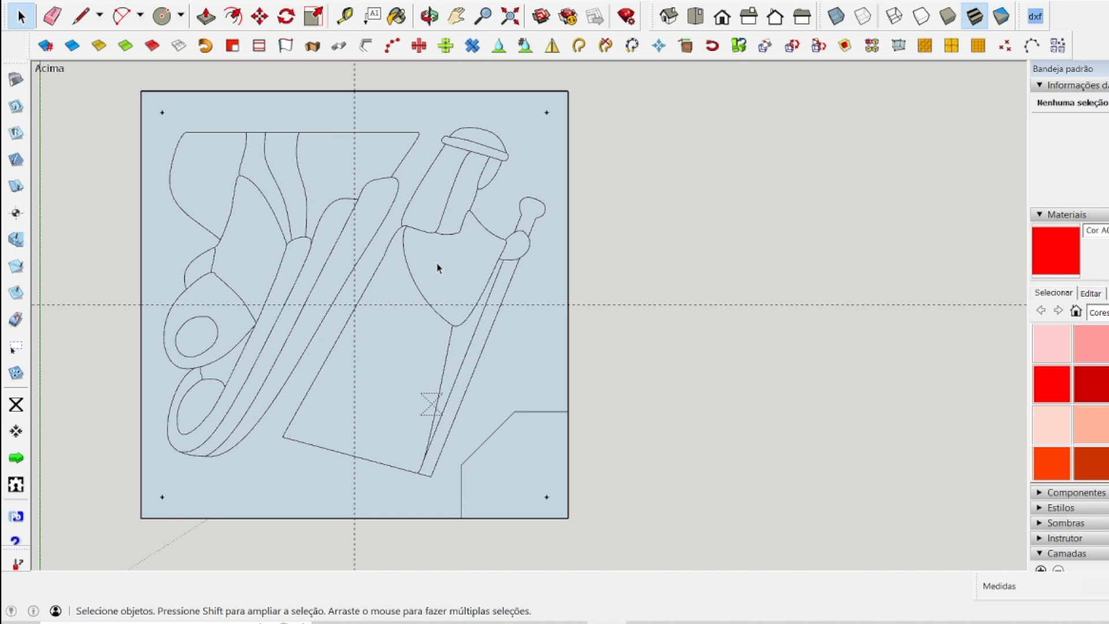
Open the SketchUcam machining parameters, review the speed, feed and material settings, and set the bit diameter to 4 mm.
{"action": "left_click", "coordinate": [14, 79]}
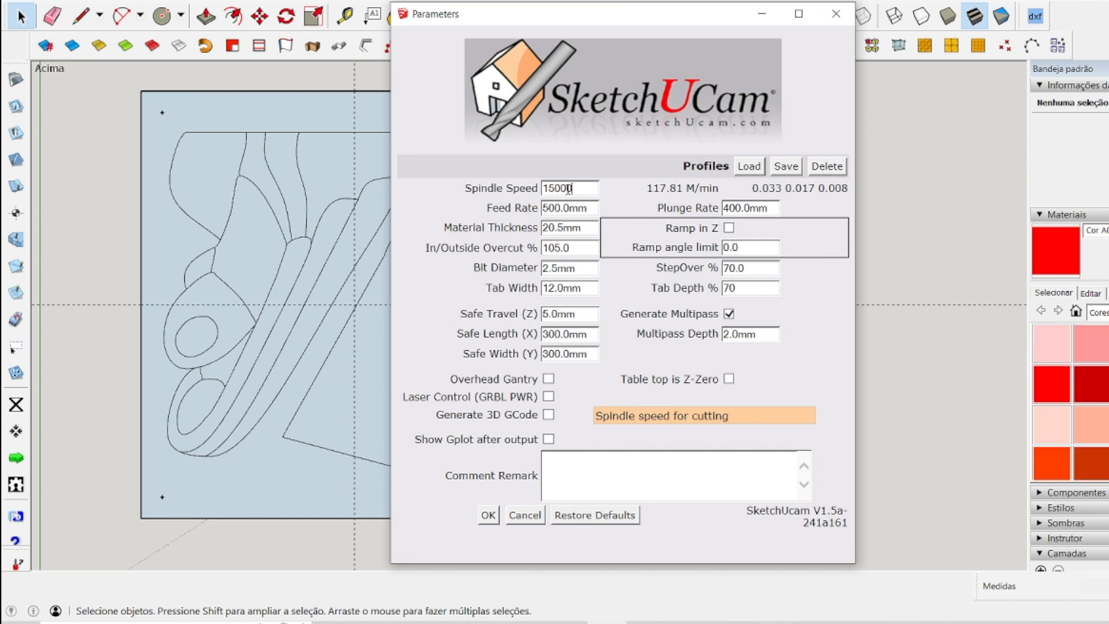
{"action": "key", "text": "Tab"}
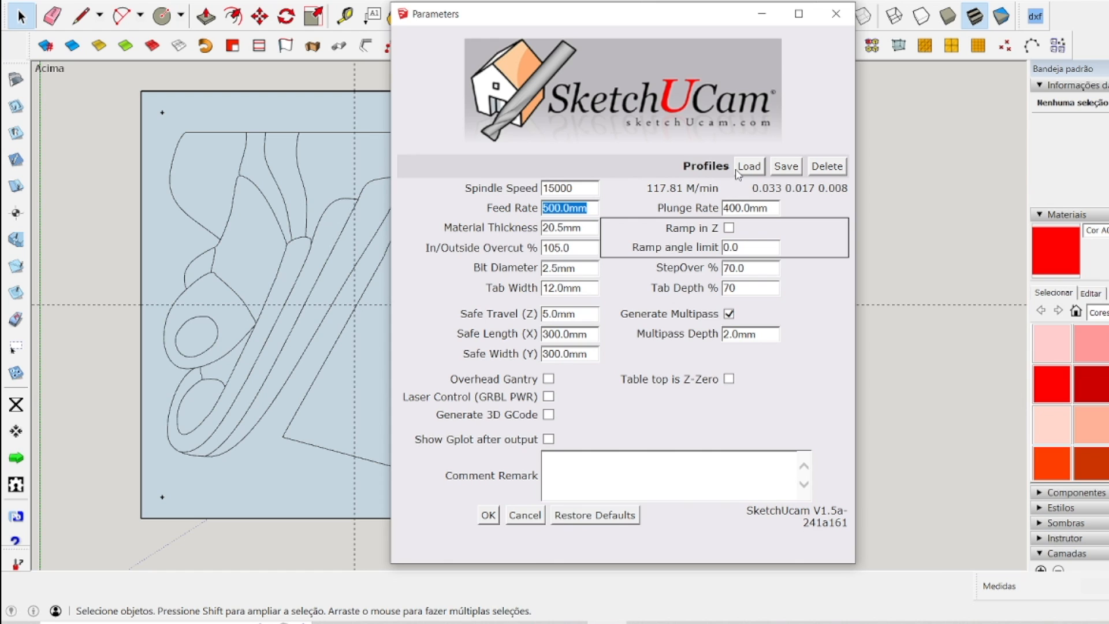
{"action": "key", "text": "Tab"}
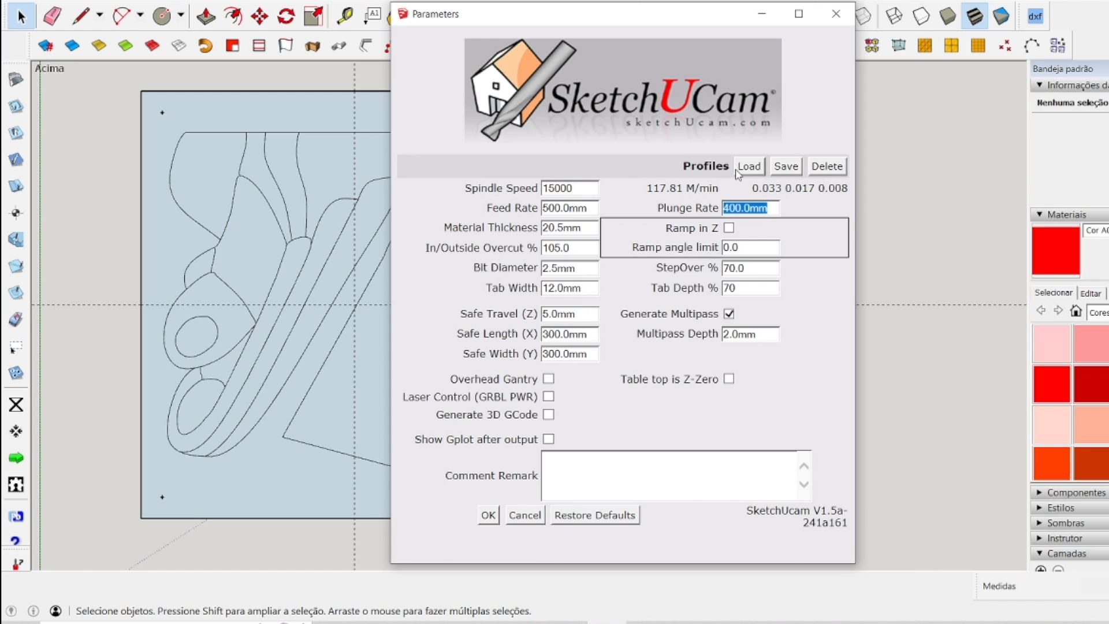
{"action": "key", "text": "Tab"}
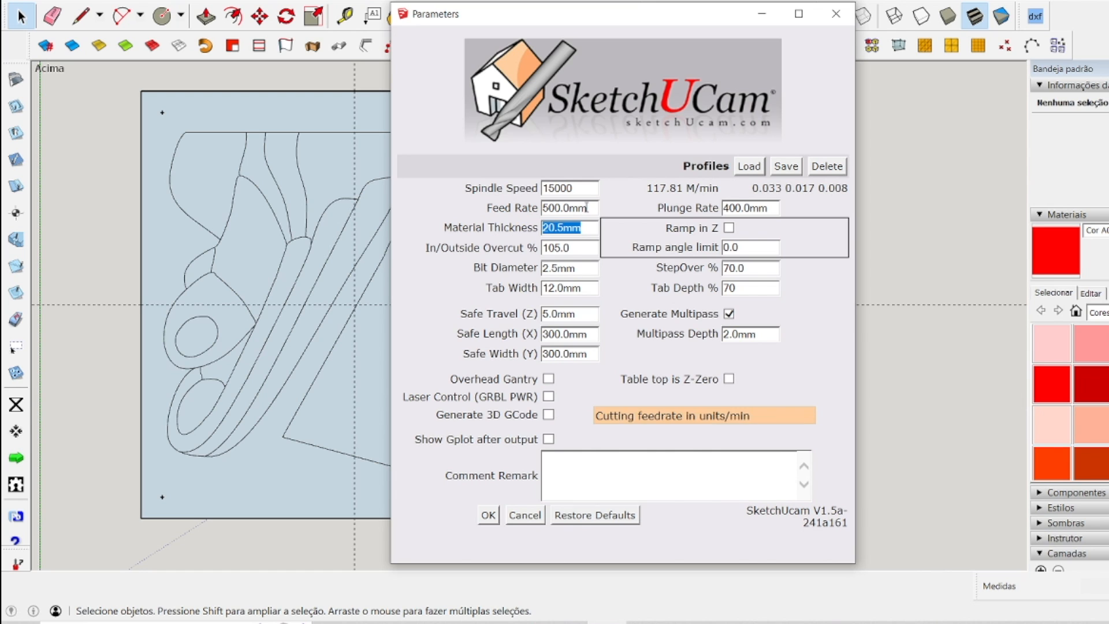
{"action": "left_click", "coordinate": [586, 247]}
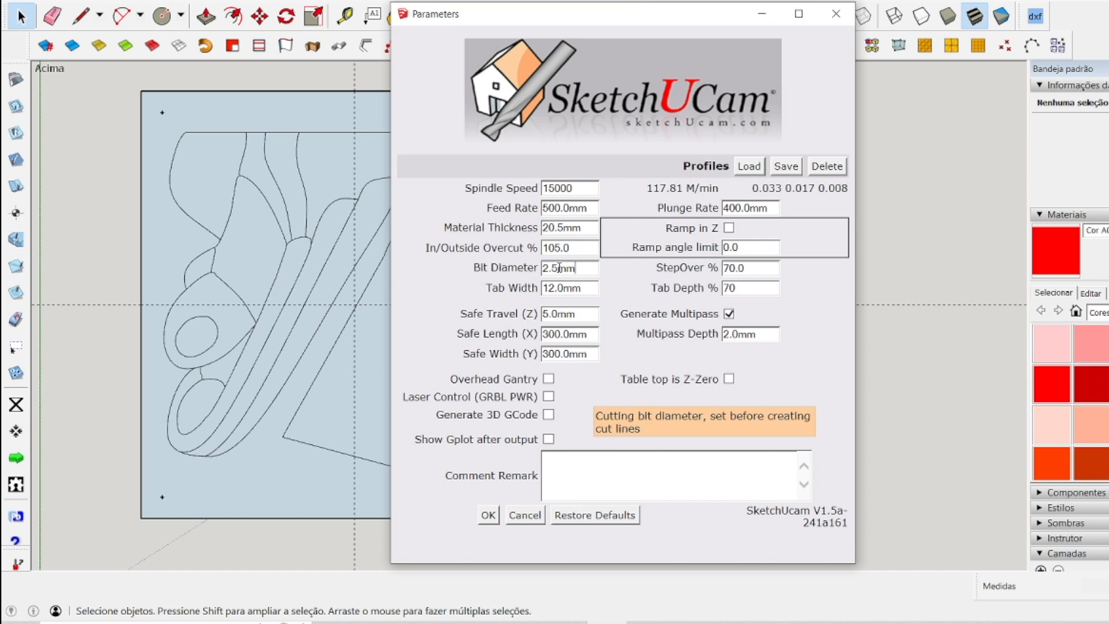
{"action": "left_click_drag", "start_coordinate": [576, 267], "coordinate": [513, 267]}
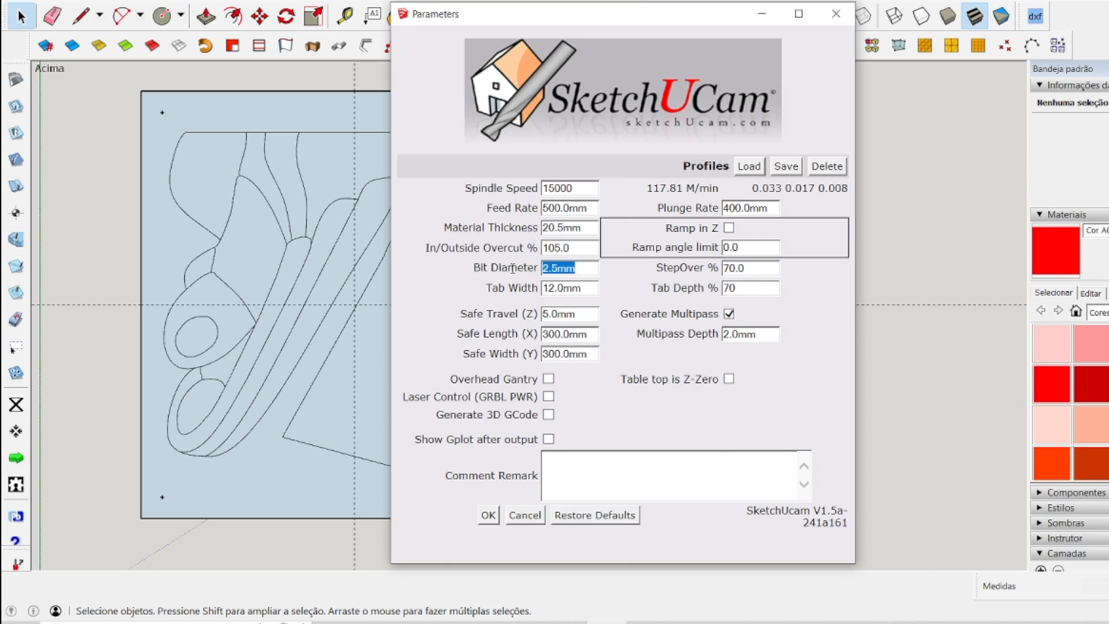
{"action": "left_click", "coordinate": [583, 247]}
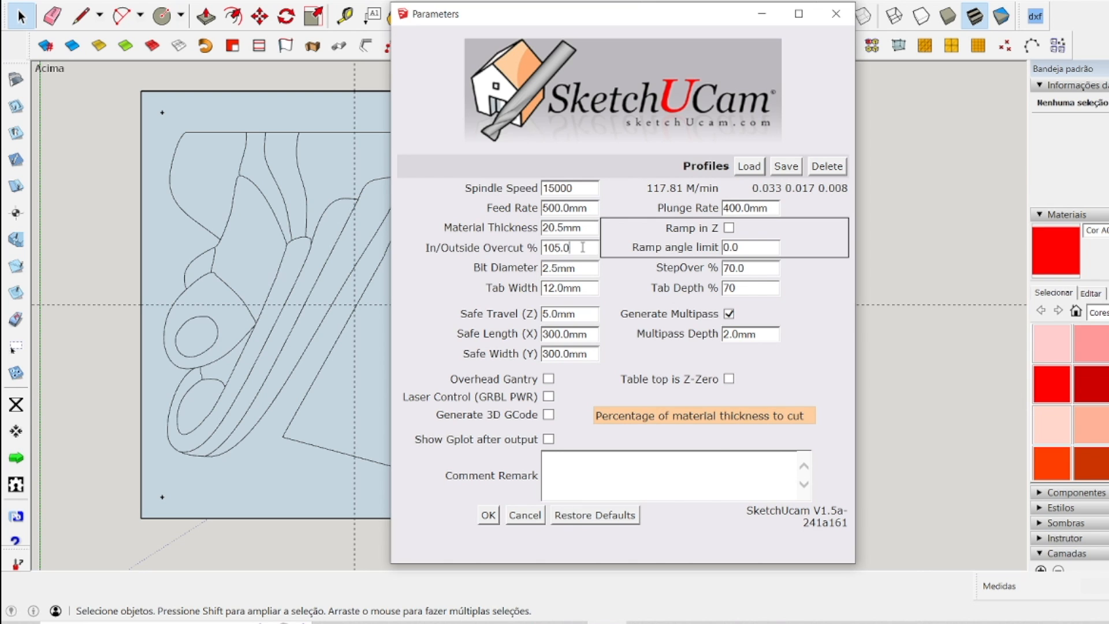
{"action": "key", "text": "Tab"}
{"action": "key", "text": "Tab"}
{"action": "type", "text": "4"}
{"action": "key", "text": "Tab"}
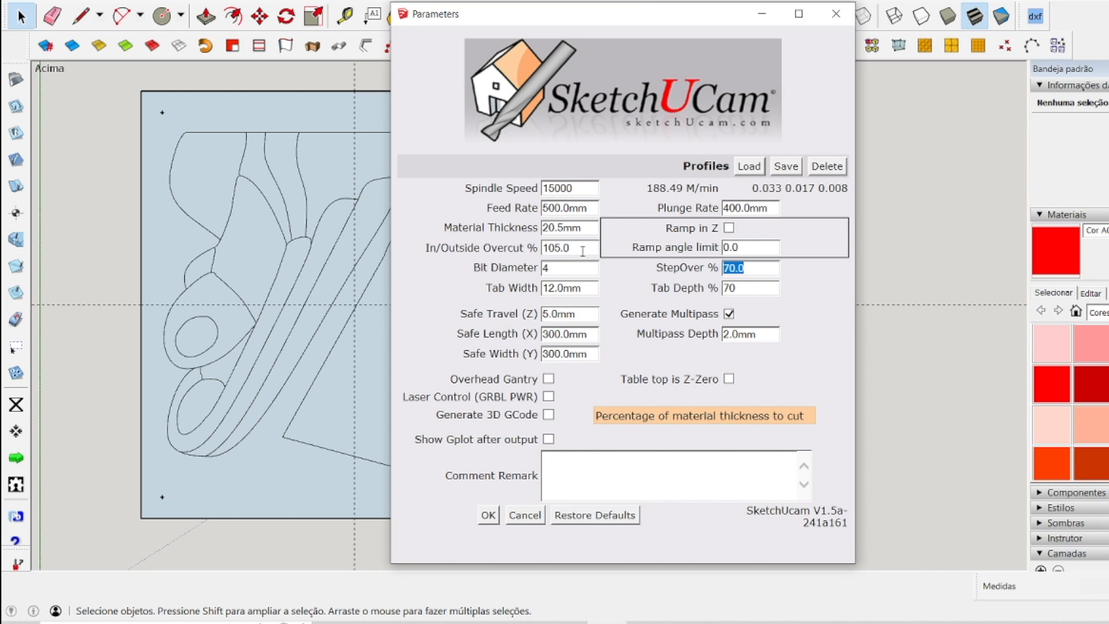
Review the tab and safe travel settings and set the multipass depth to 4.0 mm.
{"action": "left_click", "coordinate": [587, 289]}
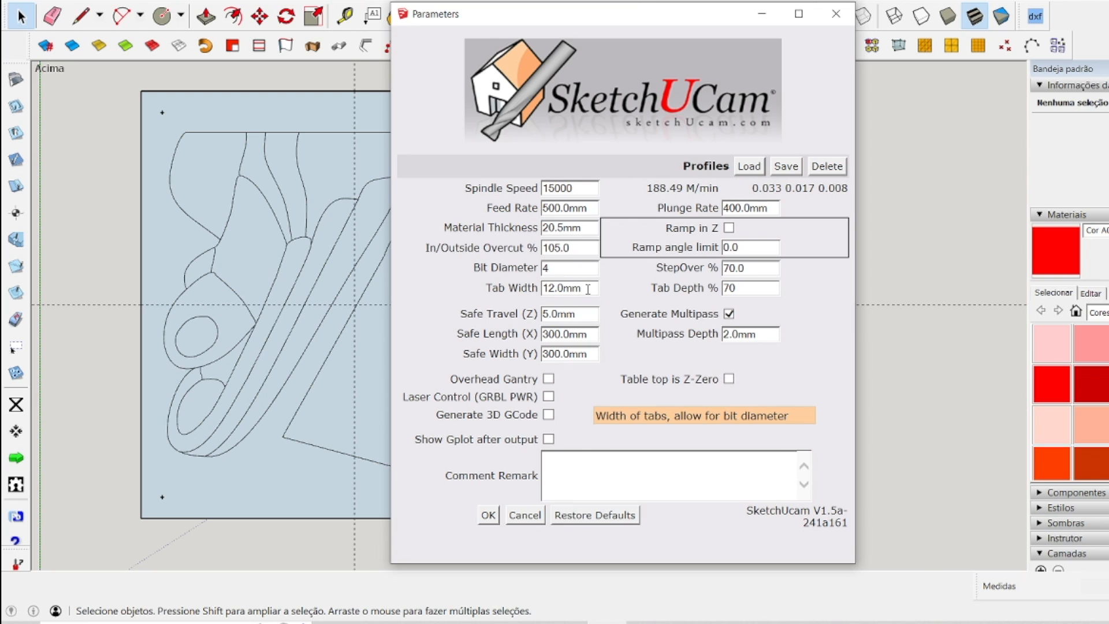
{"action": "key", "text": "Tab"}
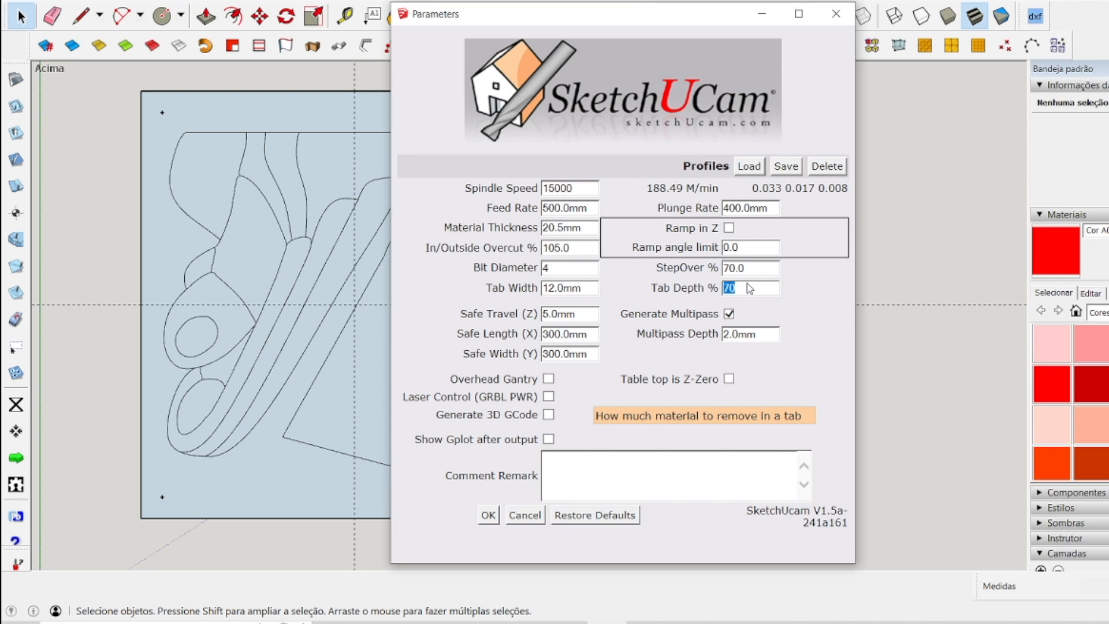
{"action": "key", "text": "Tab"}
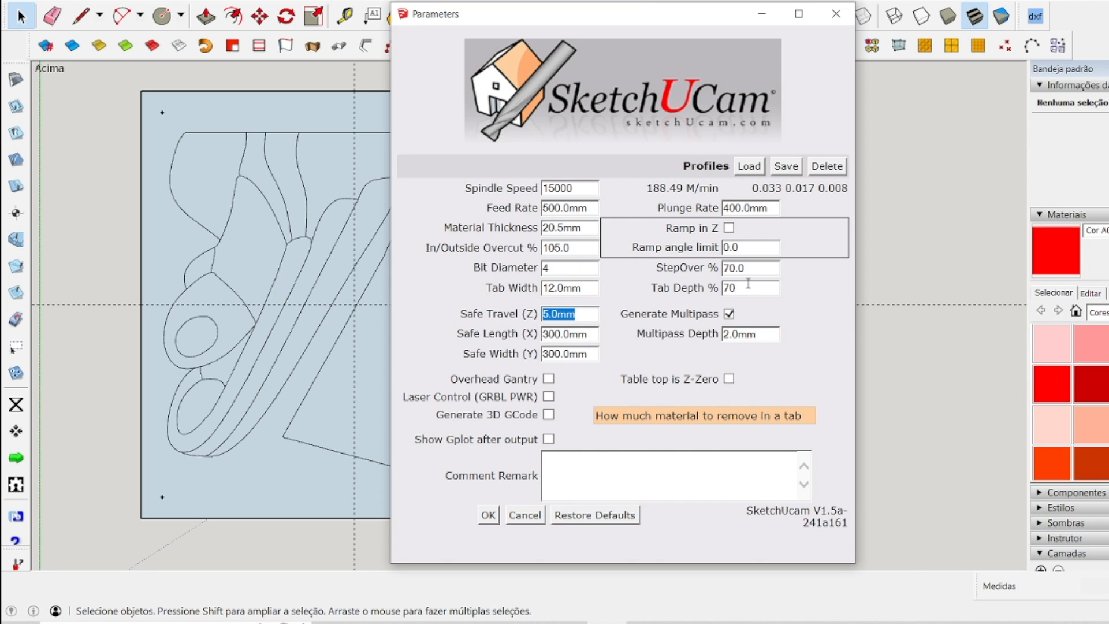
{"action": "key", "text": "Tab"}
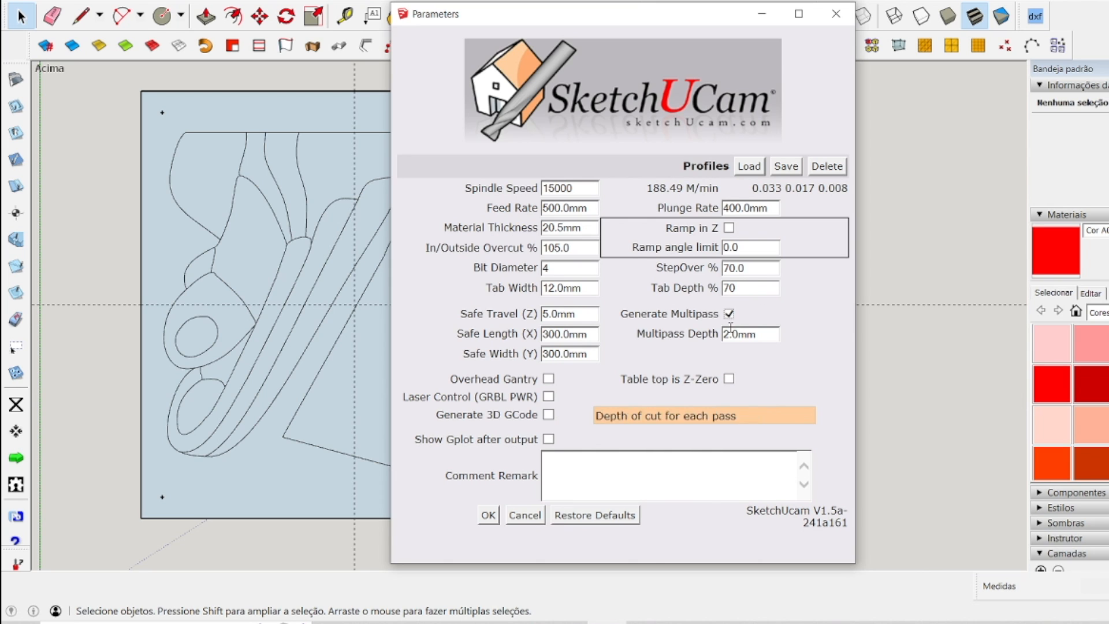
{"action": "left_click_drag", "start_coordinate": [729, 335], "coordinate": [721, 335]}
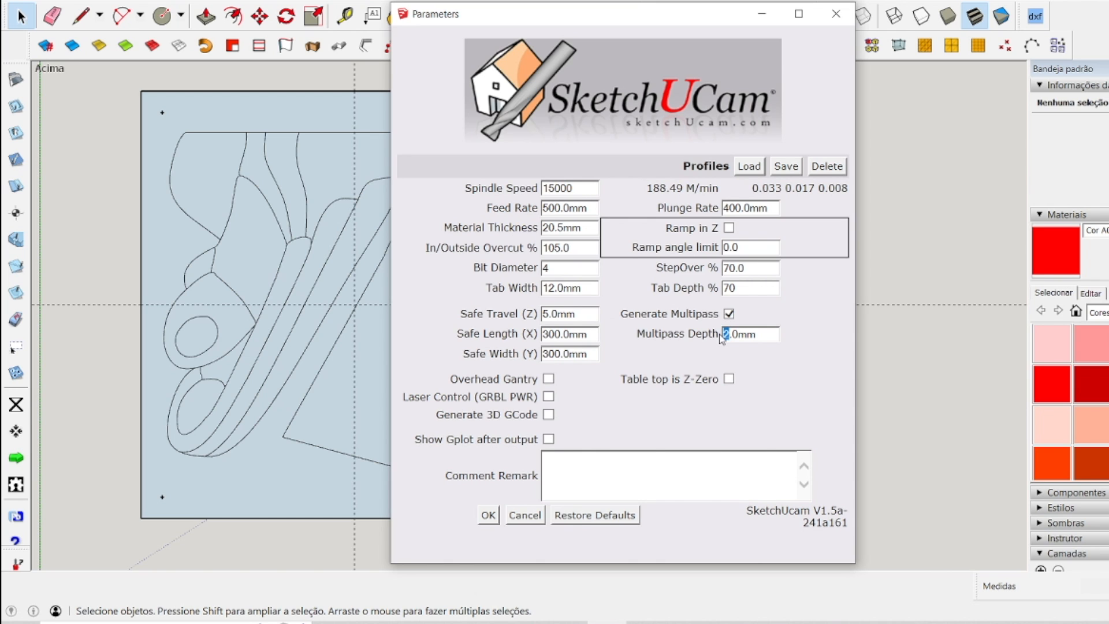
{"action": "type", "text": "4"}
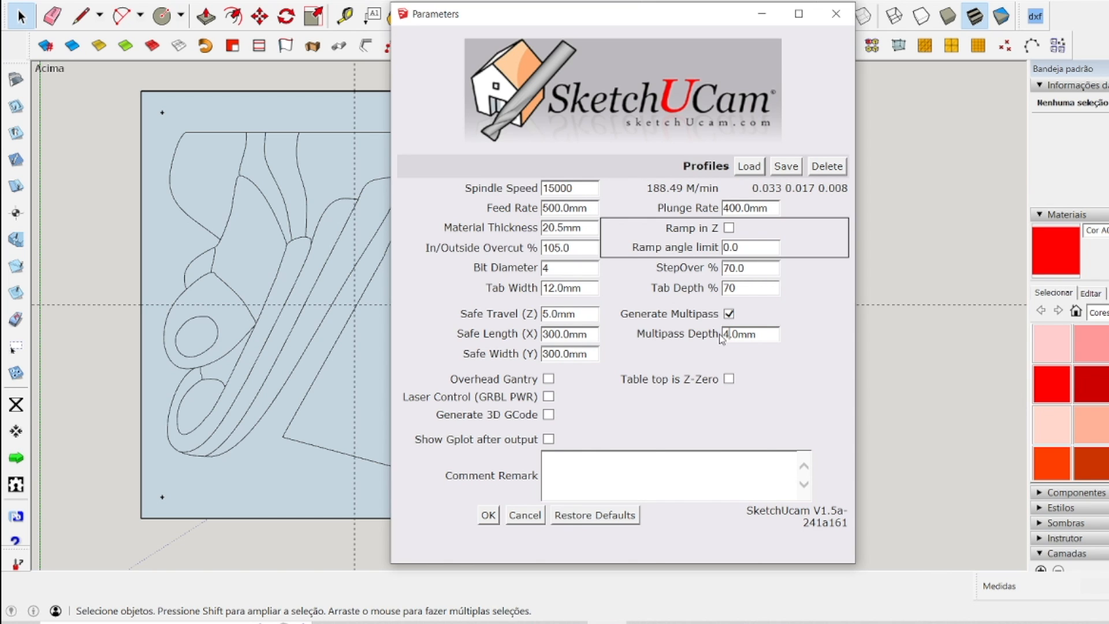
Set the safe length (X) and safe width (Y) to 350.0 mm each and apply the machining parameters.
{"action": "left_click", "coordinate": [555, 334]}
{"action": "key", "text": "BackSpace"}
{"action": "type", "text": "5"}
{"action": "left_click", "coordinate": [553, 352]}
{"action": "key", "text": "BackSpace"}
{"action": "type", "text": "5"}
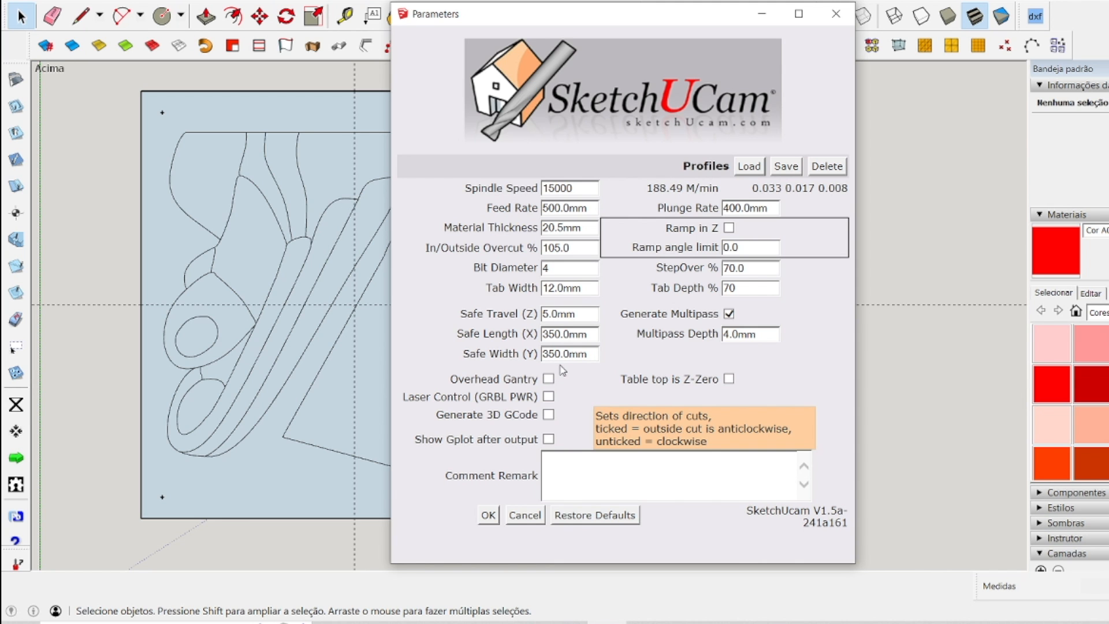
{"action": "left_click", "coordinate": [489, 514]}
Examine the safe-area outline and the panel's position within it relative to the origin.
{"action": "scroll", "coordinate": [685, 396], "scroll_direction": "down", "scroll_amount": 5}
{"action": "scroll", "coordinate": [836, 404], "scroll_direction": "up", "scroll_amount": 3}
{"action": "scroll", "coordinate": [813, 392], "scroll_direction": "down", "scroll_amount": 2}
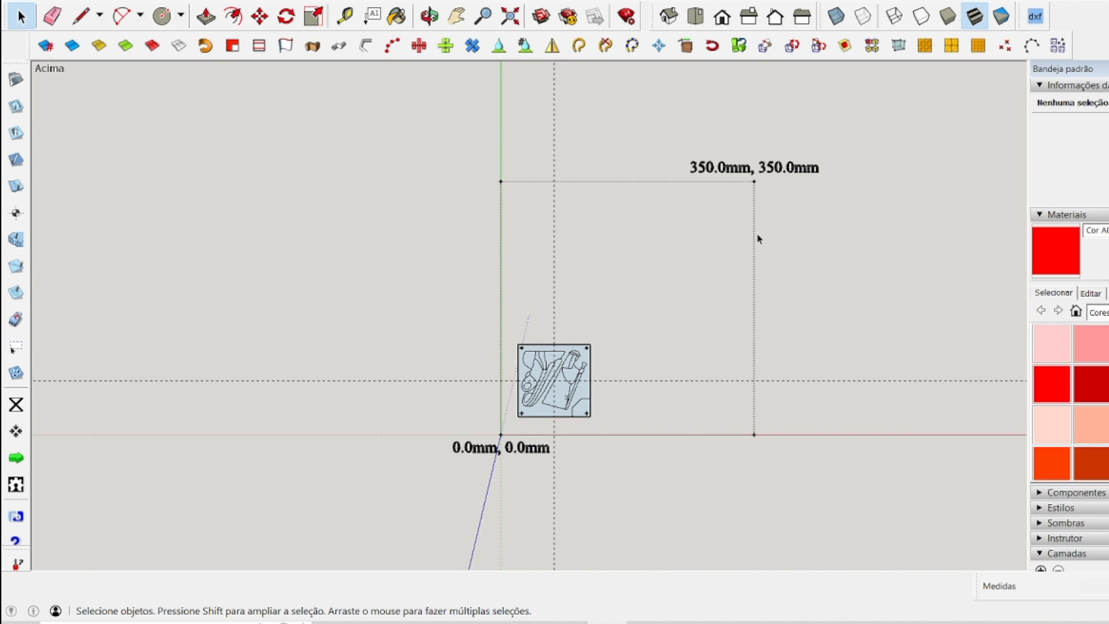
{"action": "scroll", "coordinate": [674, 495], "scroll_direction": "up", "scroll_amount": 4}
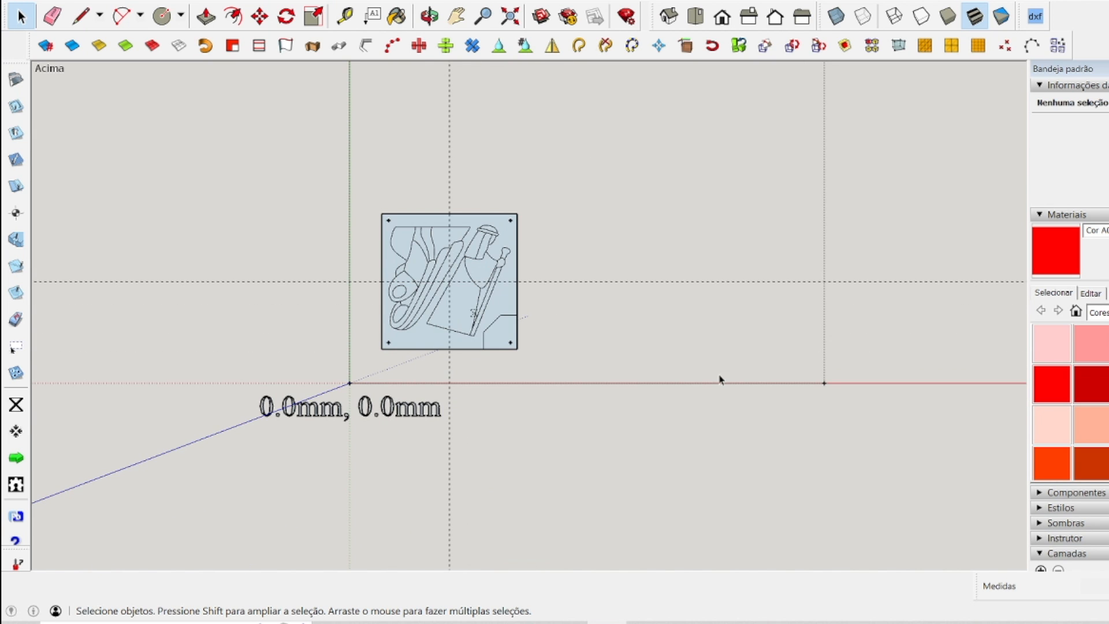
{"action": "scroll", "coordinate": [638, 330], "scroll_direction": "up", "scroll_amount": 6}
{"action": "scroll", "coordinate": [637, 332], "scroll_direction": "down", "scroll_amount": 5}
{"action": "scroll", "coordinate": [399, 218], "scroll_direction": "up", "scroll_amount": 2}
{"action": "scroll", "coordinate": [570, 401], "scroll_direction": "up", "scroll_amount": 3}
{"action": "scroll", "coordinate": [569, 397], "scroll_direction": "down", "scroll_amount": 1}
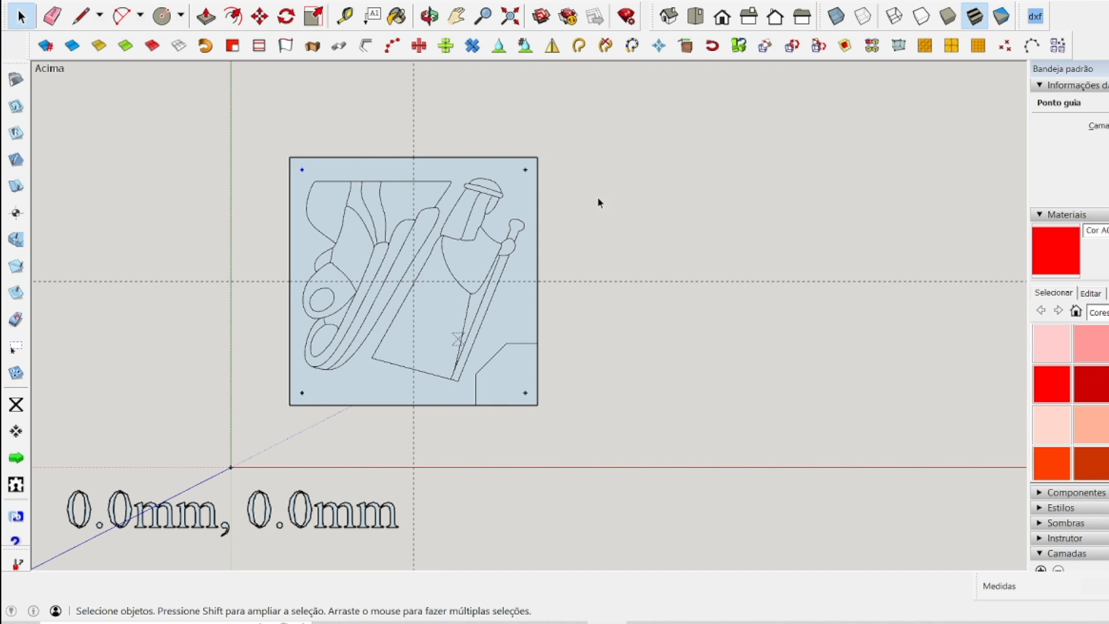
{"action": "left_click", "coordinate": [575, 202]}
Add plunge holes at the panel's two upper corner center points.
{"action": "left_click", "coordinate": [21, 214]}
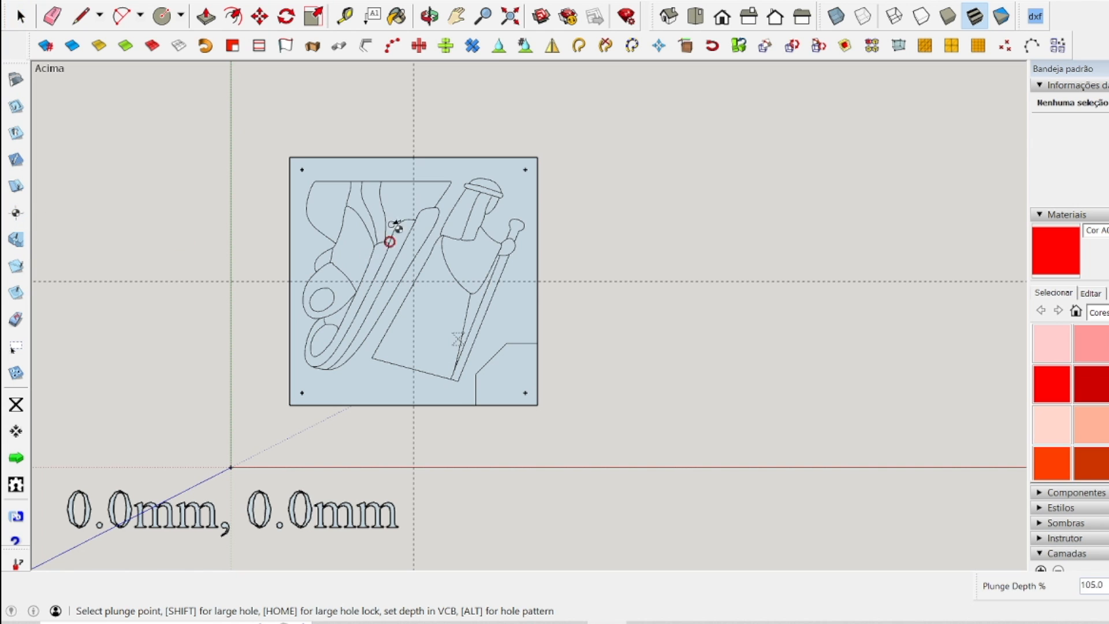
{"action": "scroll", "coordinate": [346, 176], "scroll_direction": "up", "scroll_amount": 5}
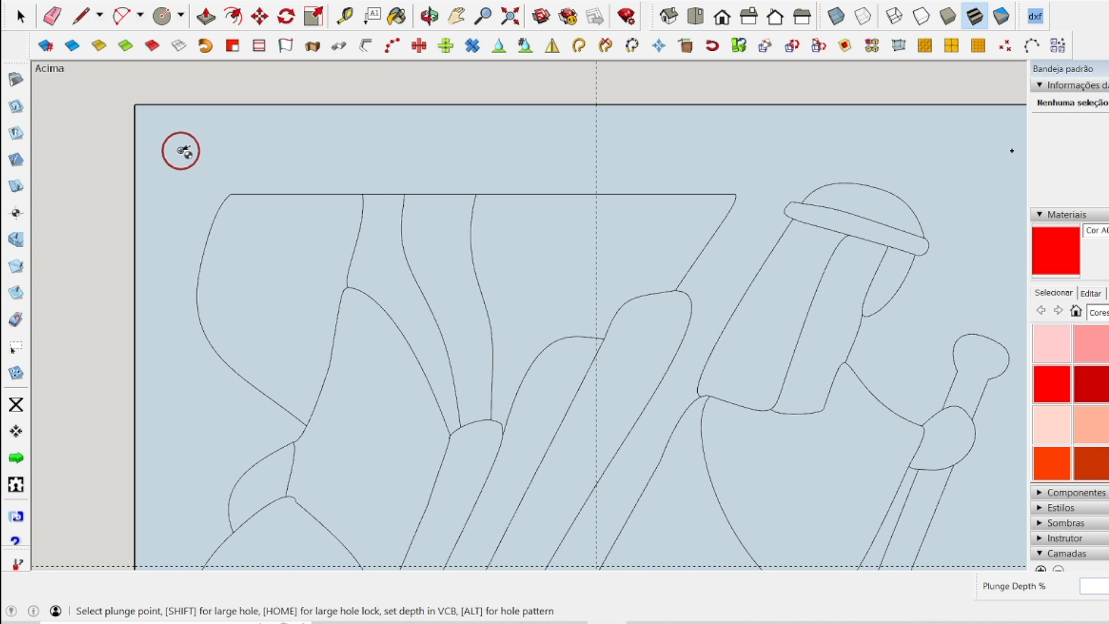
{"action": "left_click", "coordinate": [182, 150]}
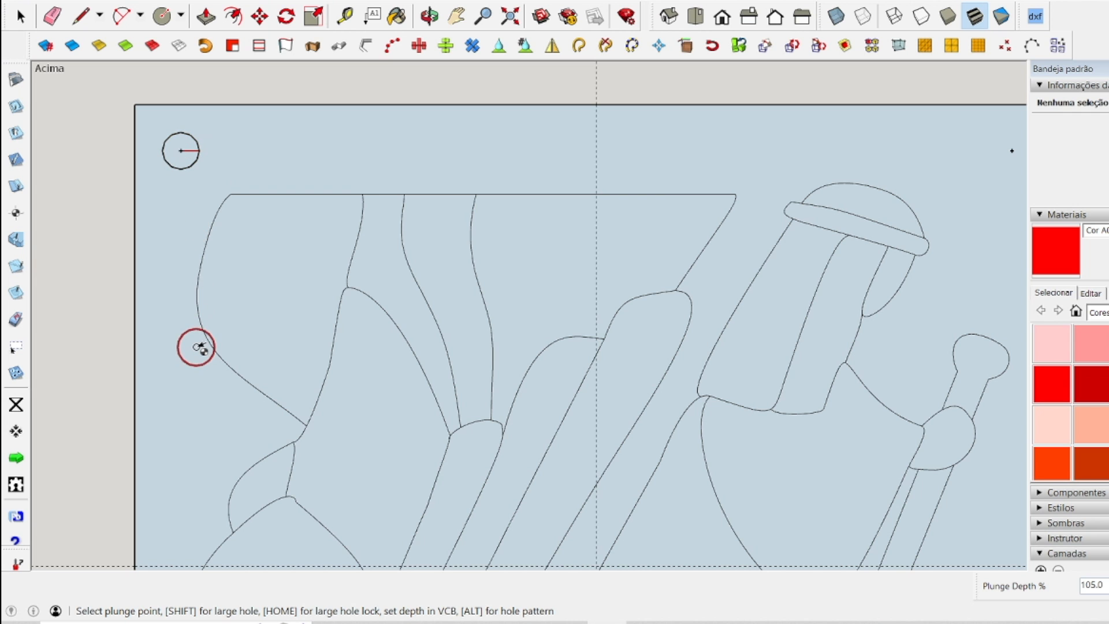
{"action": "scroll", "coordinate": [173, 316], "scroll_direction": "down", "scroll_amount": 5}
{"action": "scroll", "coordinate": [451, 300], "scroll_direction": "up", "scroll_amount": 5}
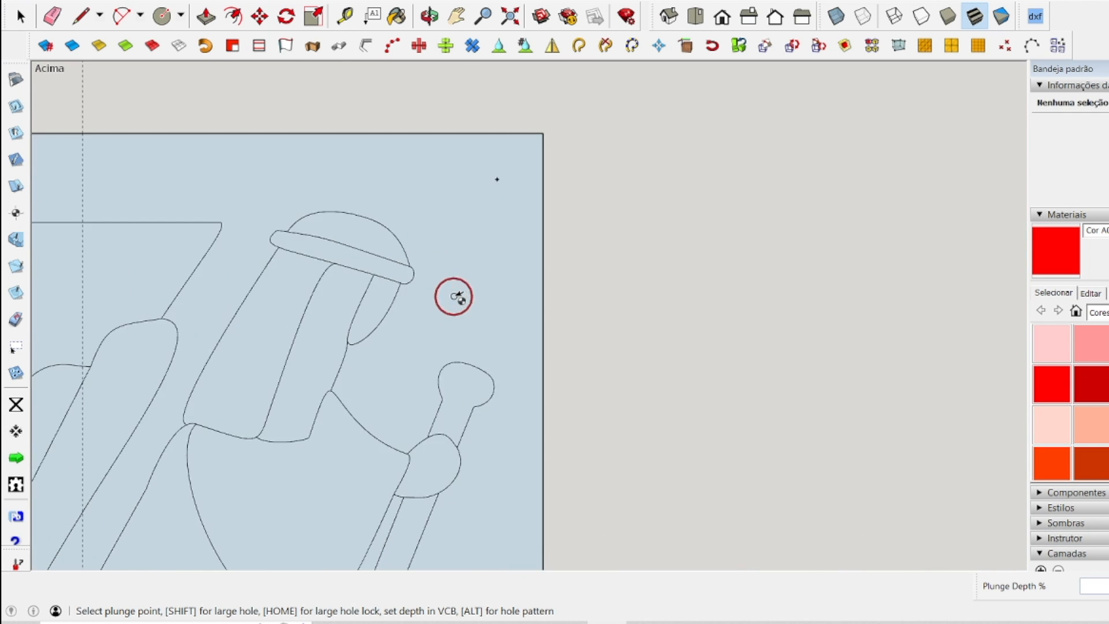
{"action": "left_click", "coordinate": [497, 179]}
{"action": "scroll", "coordinate": [502, 243], "scroll_direction": "down", "scroll_amount": 6}
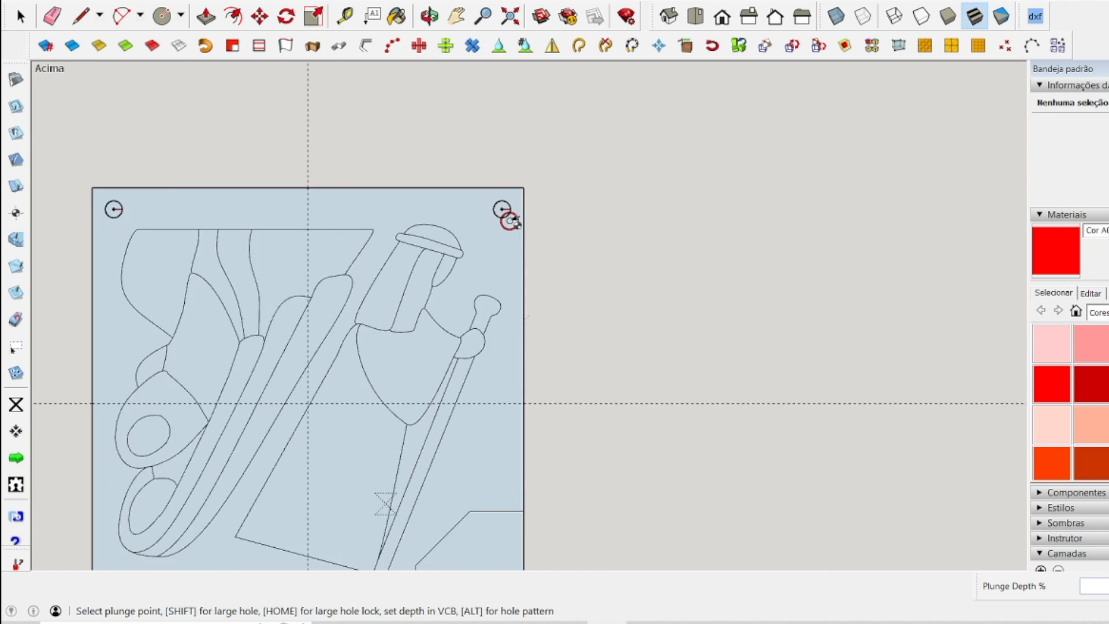
Add a plunge hole at the panel's lower-left corner center point.
{"action": "scroll", "coordinate": [404, 392], "scroll_direction": "up", "scroll_amount": 3}
{"action": "scroll", "coordinate": [367, 401], "scroll_direction": "up", "scroll_amount": 2}
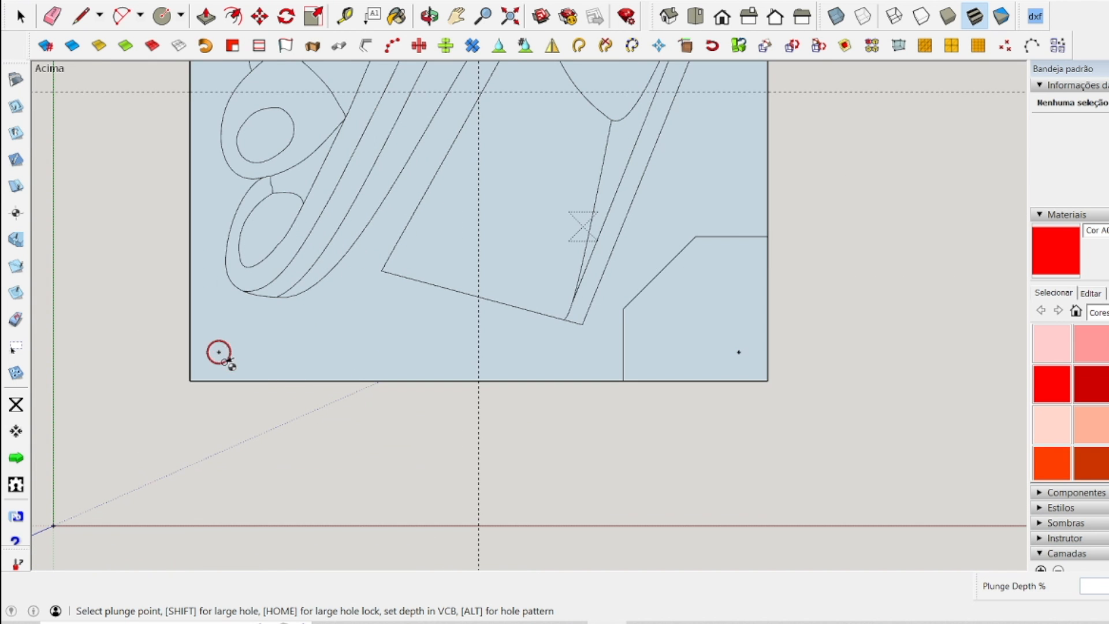
{"action": "scroll", "coordinate": [231, 363], "scroll_direction": "up", "scroll_amount": 3}
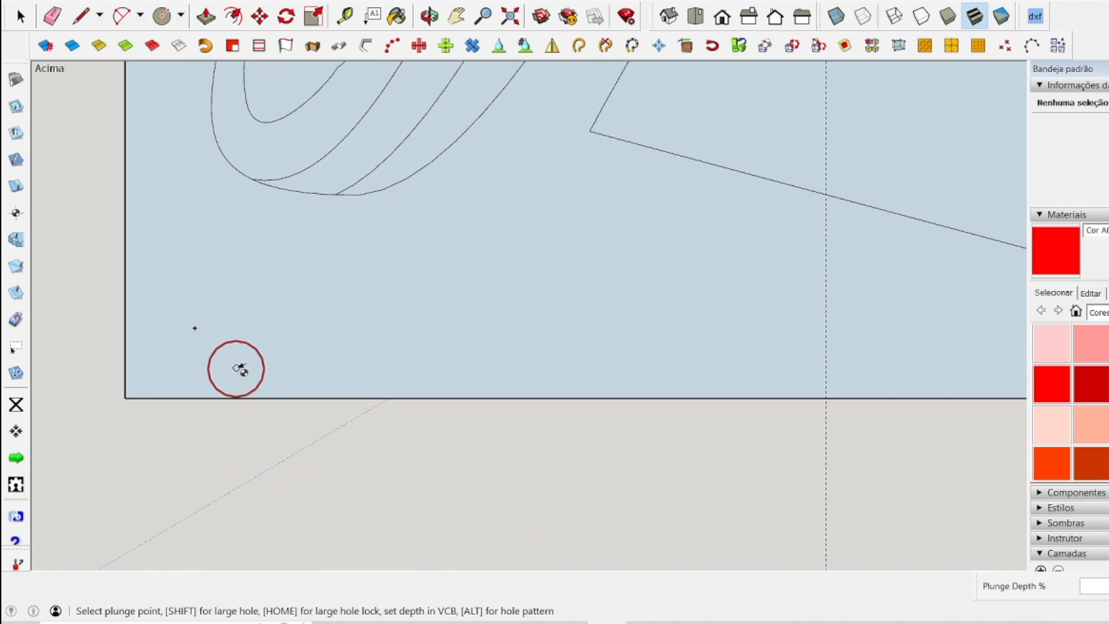
{"action": "left_click", "coordinate": [196, 327]}
{"action": "scroll", "coordinate": [275, 428], "scroll_direction": "down", "scroll_amount": 1}
{"action": "scroll", "coordinate": [276, 428], "scroll_direction": "down", "scroll_amount": 5}
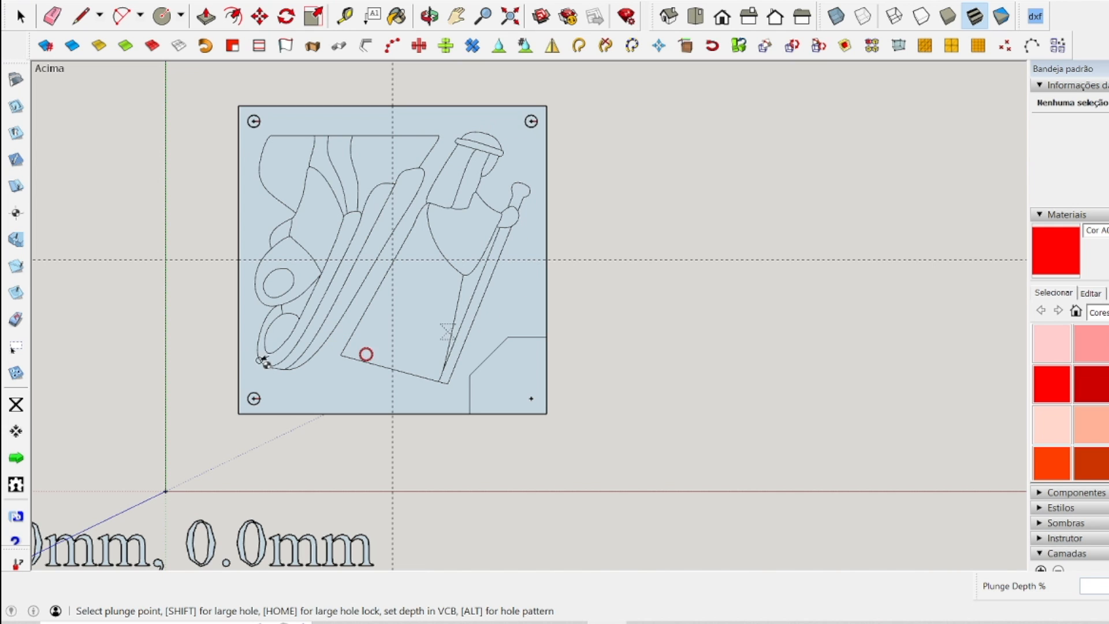
Place the X0,Y0 zero point at the intersection of the panel's two center guides.
{"action": "left_click", "coordinate": [22, 404]}
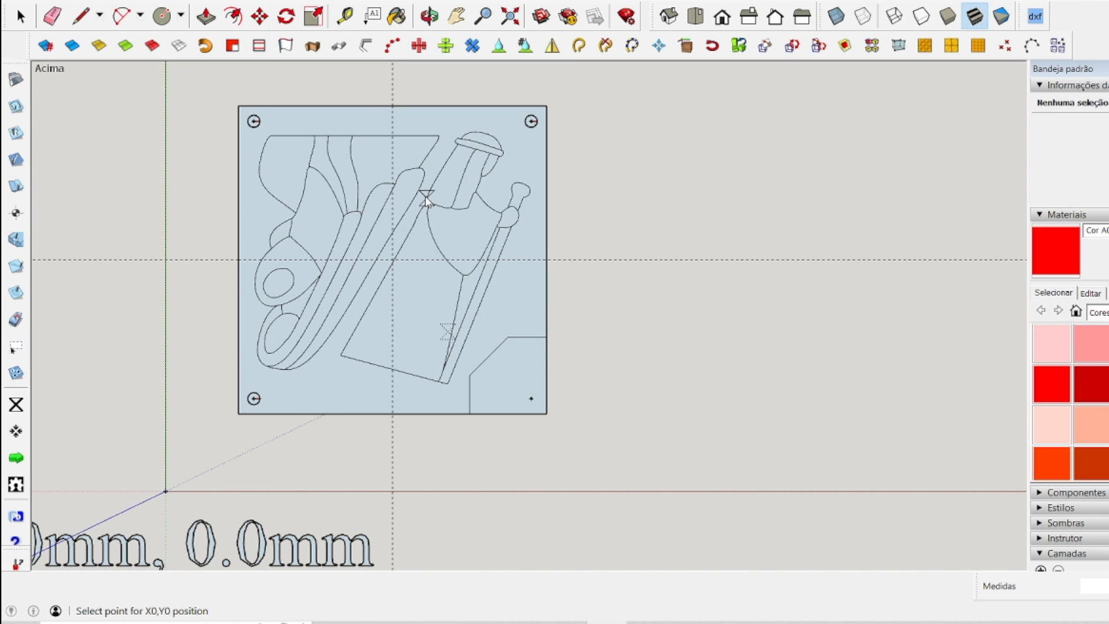
{"action": "scroll", "coordinate": [354, 245], "scroll_direction": "up", "scroll_amount": 6}
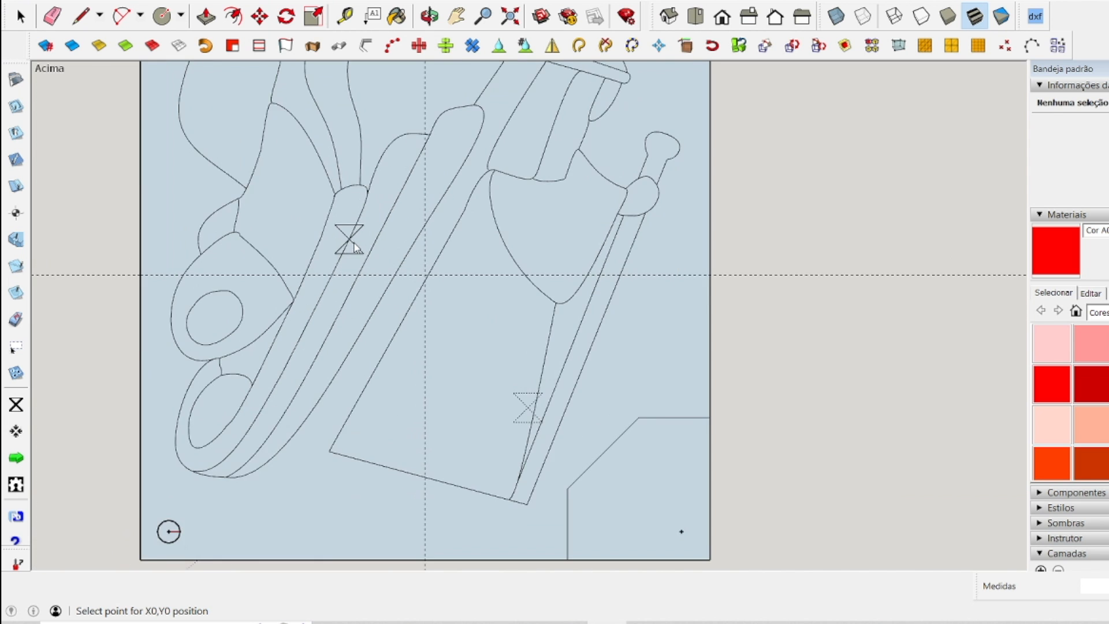
{"action": "scroll", "coordinate": [694, 352], "scroll_direction": "up", "scroll_amount": 3}
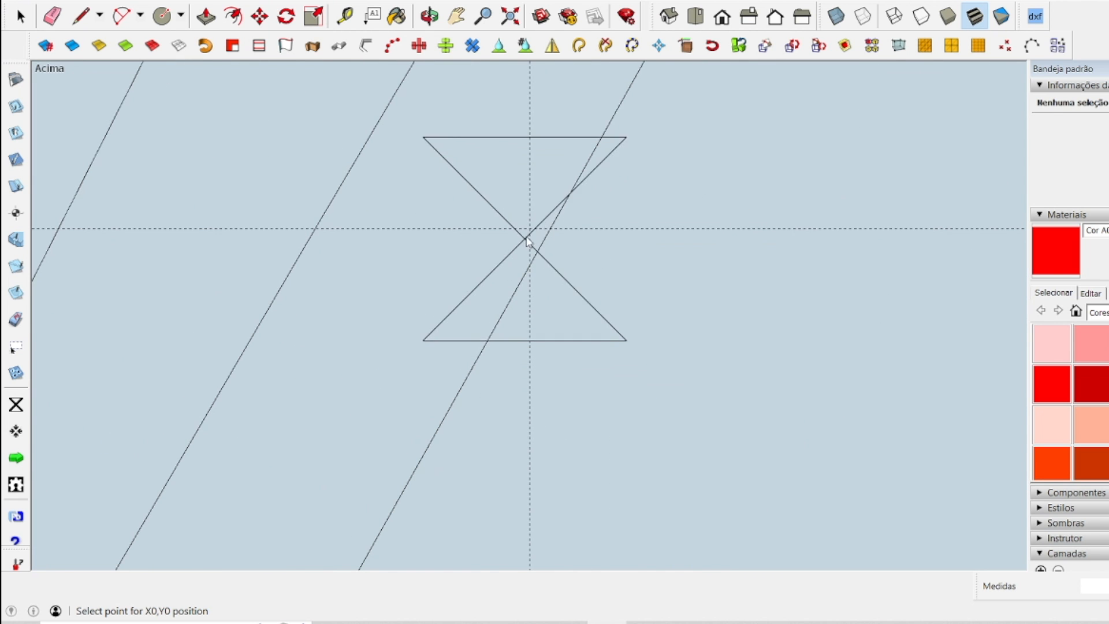
{"action": "scroll", "coordinate": [530, 232], "scroll_direction": "down", "scroll_amount": 10}
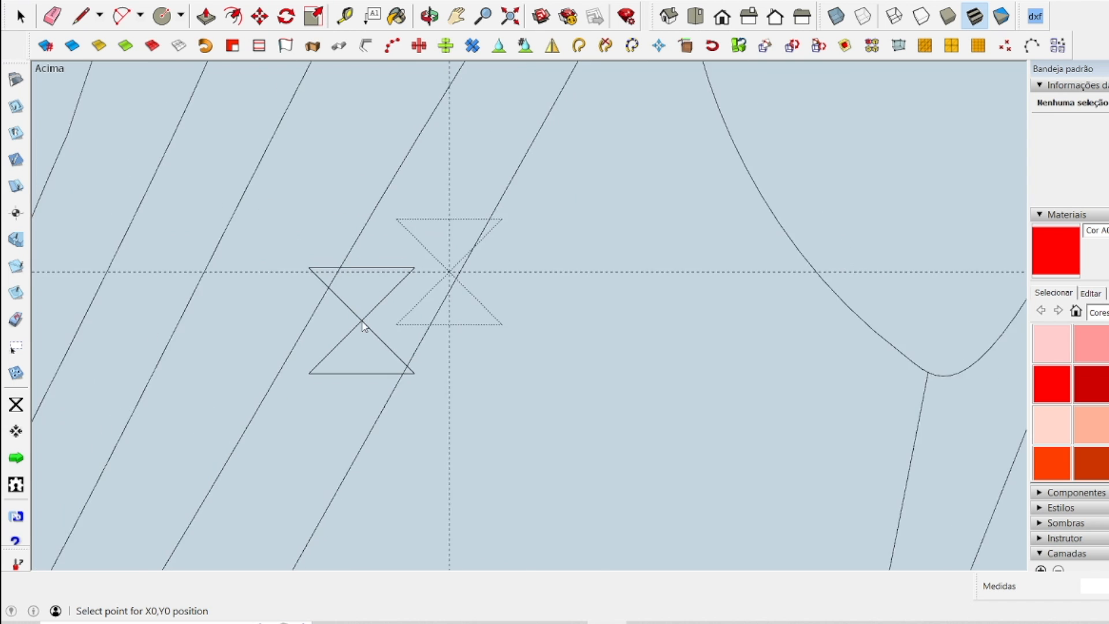
{"action": "scroll", "coordinate": [416, 339], "scroll_direction": "down", "scroll_amount": 2}
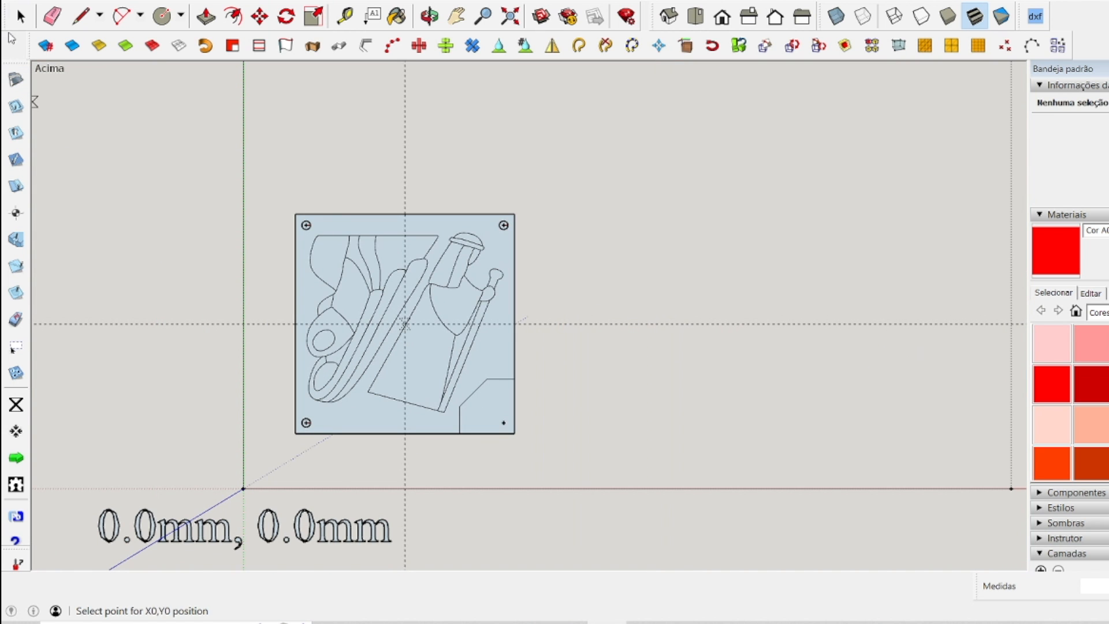
{"action": "left_click", "coordinate": [21, 16]}
{"action": "scroll", "coordinate": [259, 324], "scroll_direction": "up", "scroll_amount": 2}
{"action": "scroll", "coordinate": [259, 324], "scroll_direction": "up", "scroll_amount": 2}
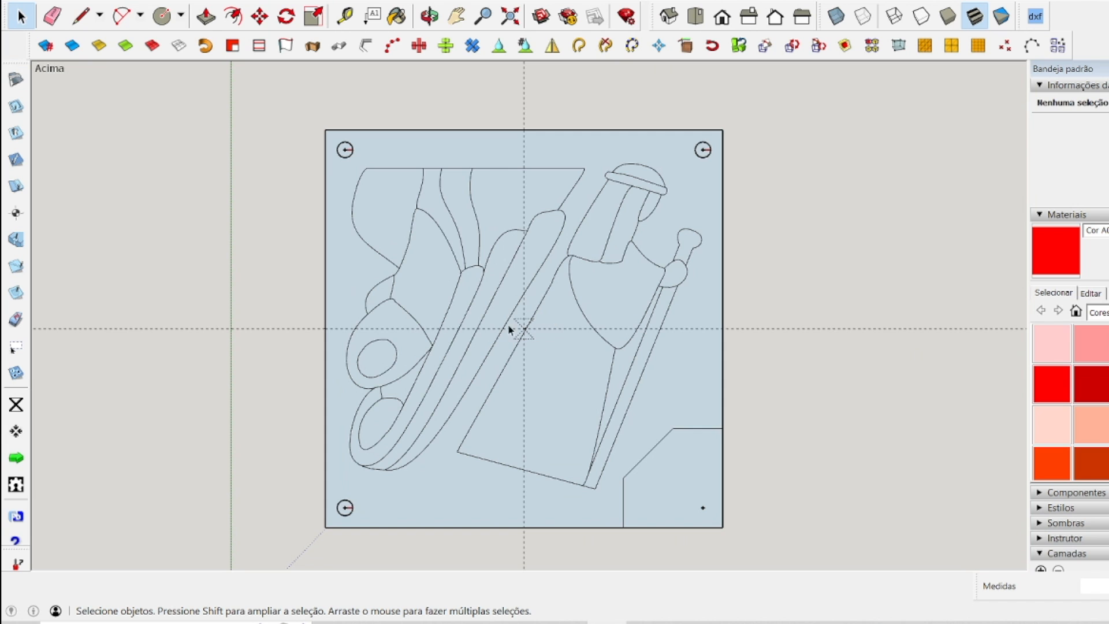
Generate the G-code for the three corner holes and save it as p1-f4mm-furo-ref-peca in the Arquivos folder.
{"action": "scroll", "coordinate": [441, 191], "scroll_direction": "down", "scroll_amount": 1}
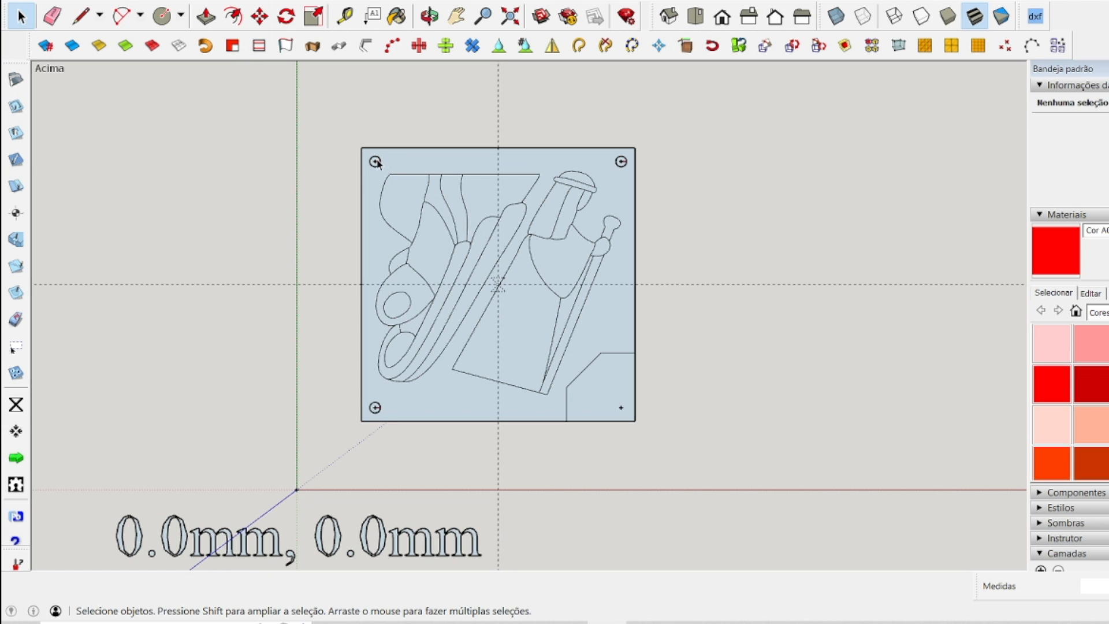
{"action": "left_click", "coordinate": [21, 462]}
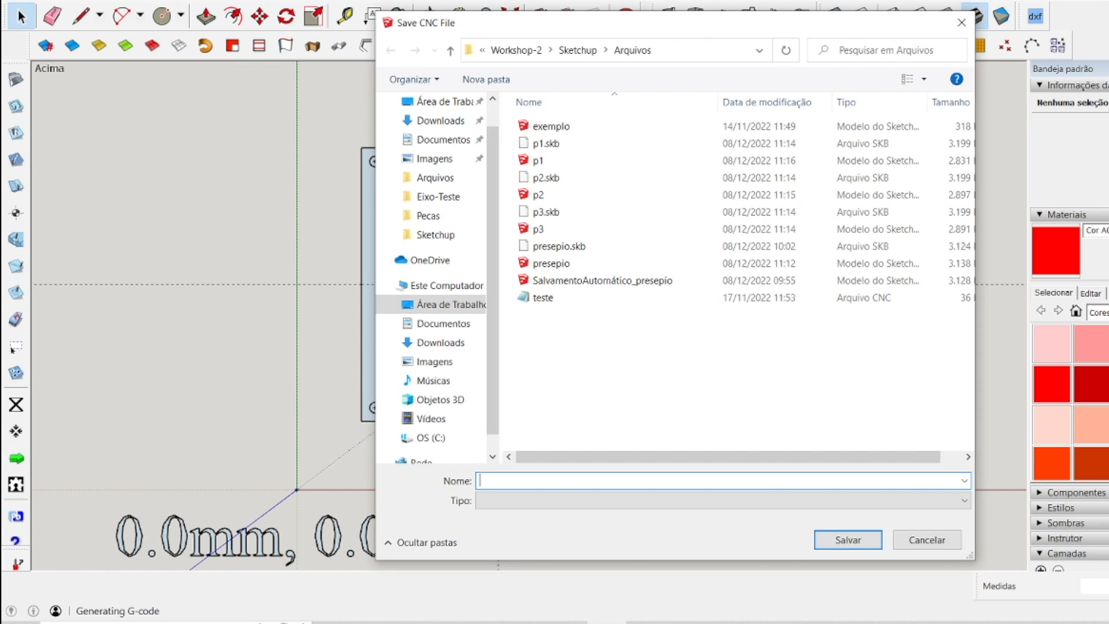
{"action": "type", "text": "p"}
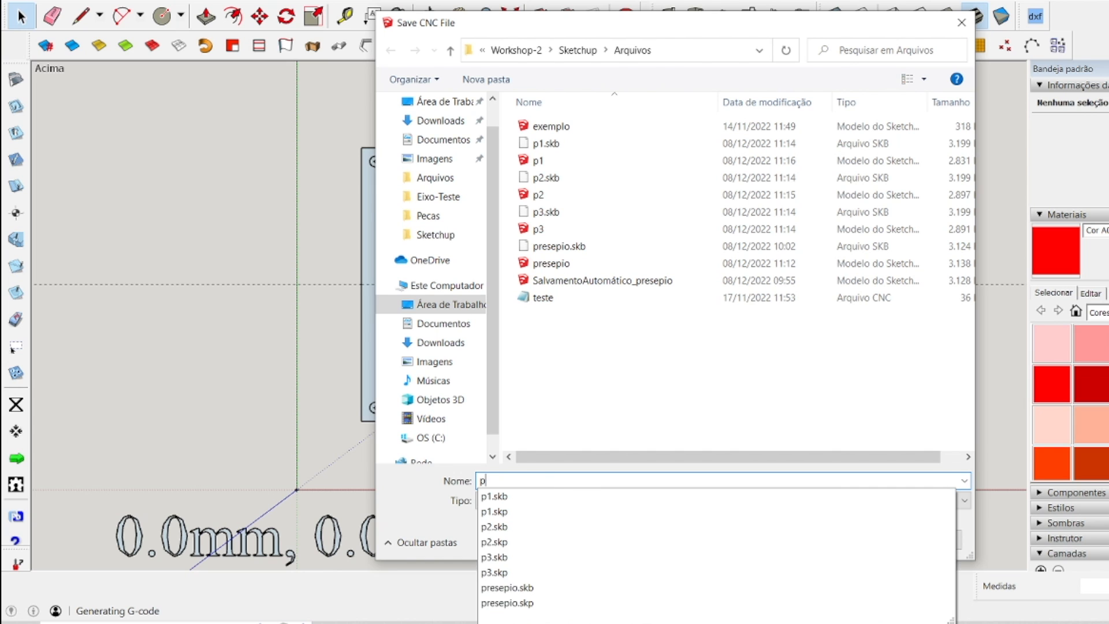
{"action": "type", "text": "1-"}
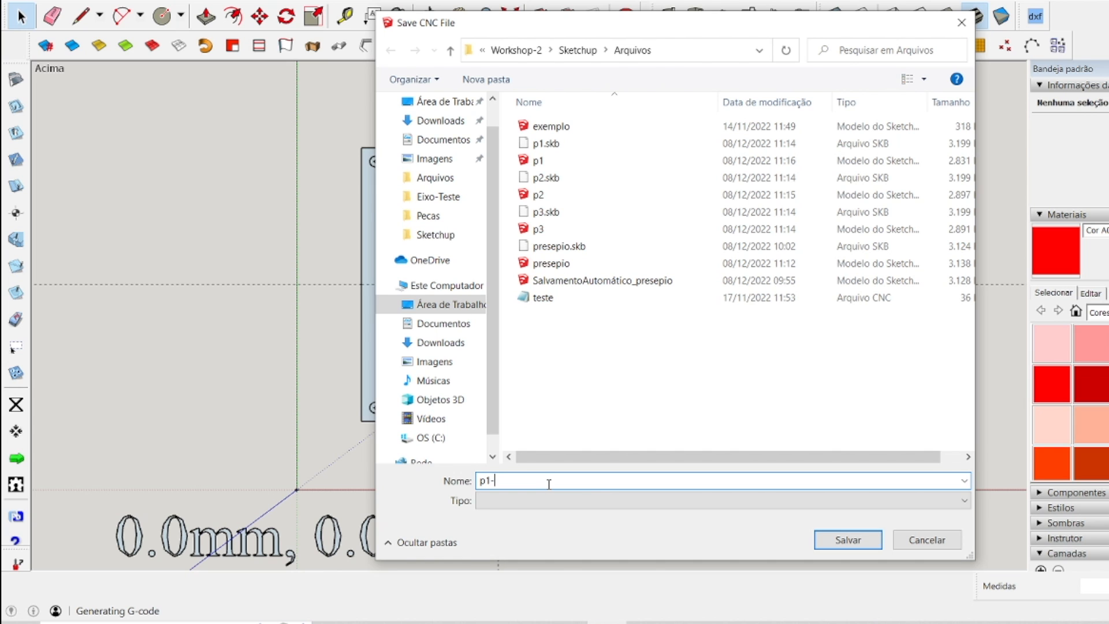
{"action": "type", "text": "f4mm"}
{"action": "type", "text": "-furo-ref-peca"}
{"action": "left_click", "coordinate": [858, 540]}
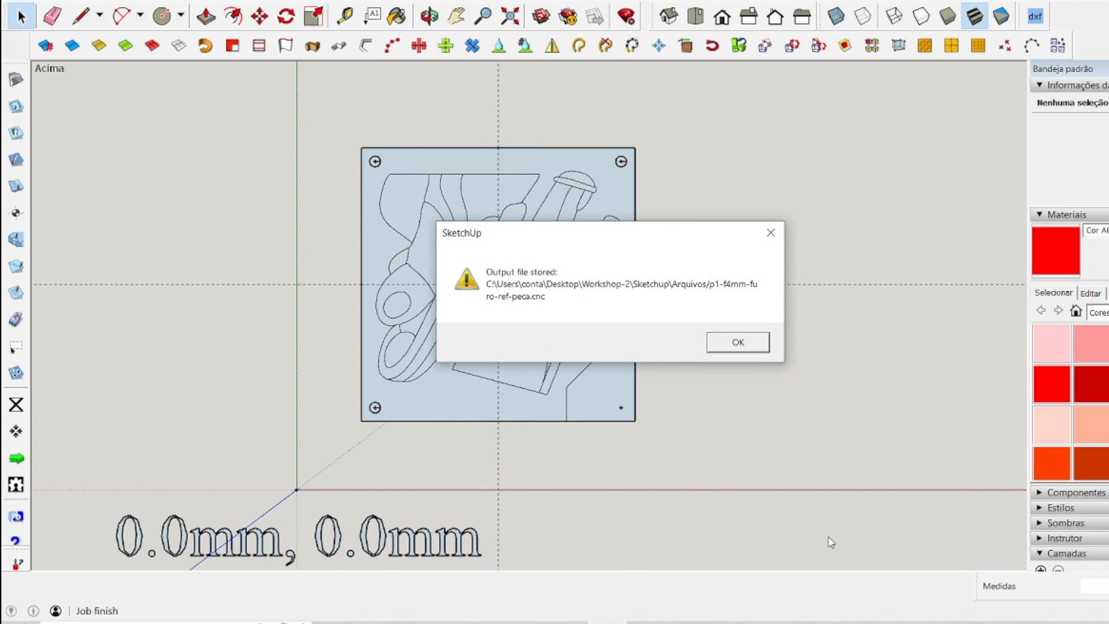
{"action": "left_click", "coordinate": [749, 348]}
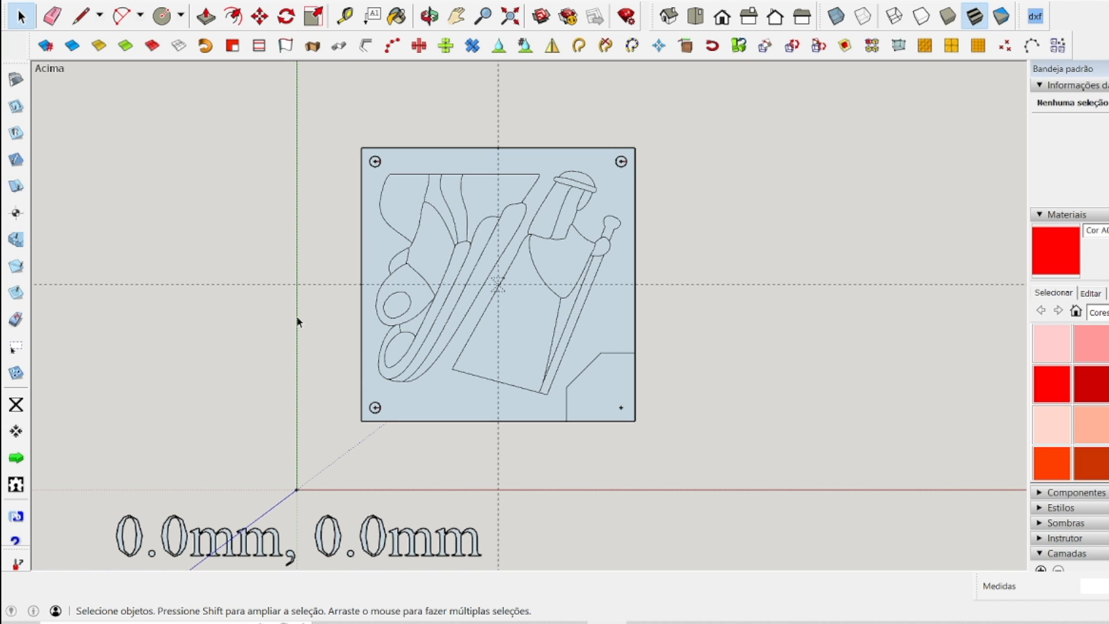
Open the p1-f4mm-furo-ref-peca CNC file from the Arquivos folder as text and read through its plunge-hole G-code.
{"action": "left_click", "coordinate": [408, 623]}
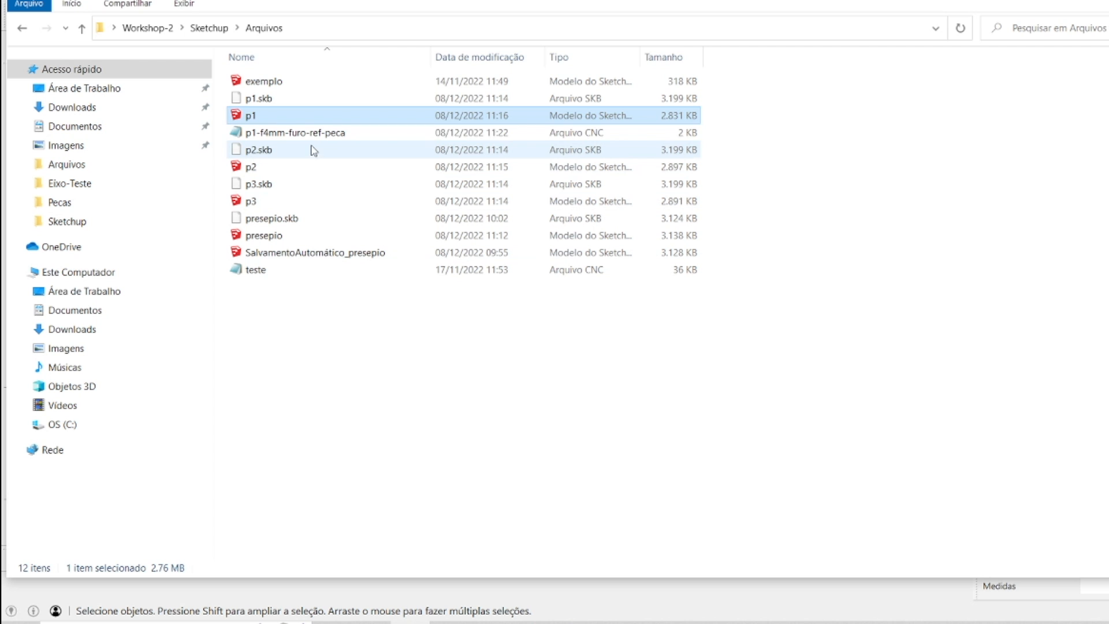
{"action": "left_click", "coordinate": [311, 133]}
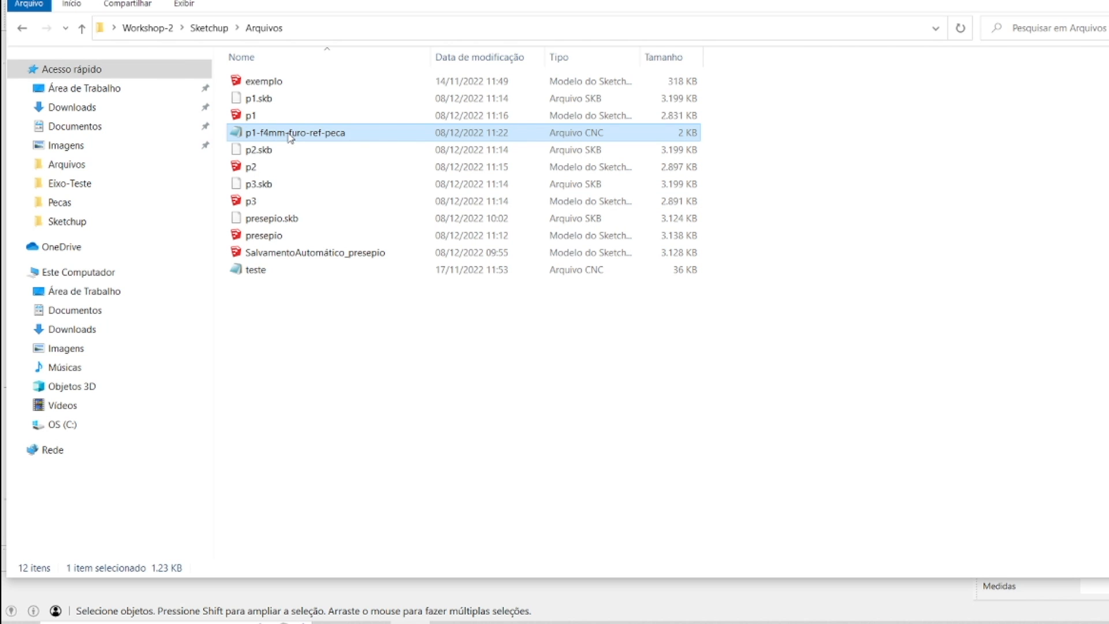
{"action": "double_click", "coordinate": [291, 134]}
{"action": "scroll", "coordinate": [436, 210], "scroll_direction": "down", "scroll_amount": 15}
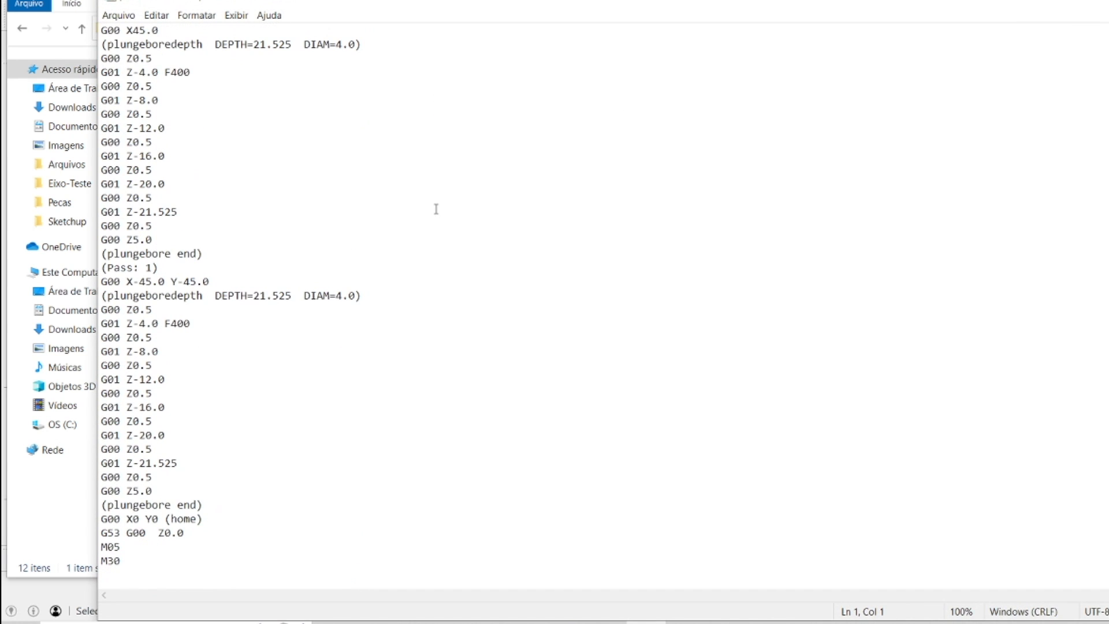
{"action": "scroll", "coordinate": [436, 209], "scroll_direction": "up", "scroll_amount": 6}
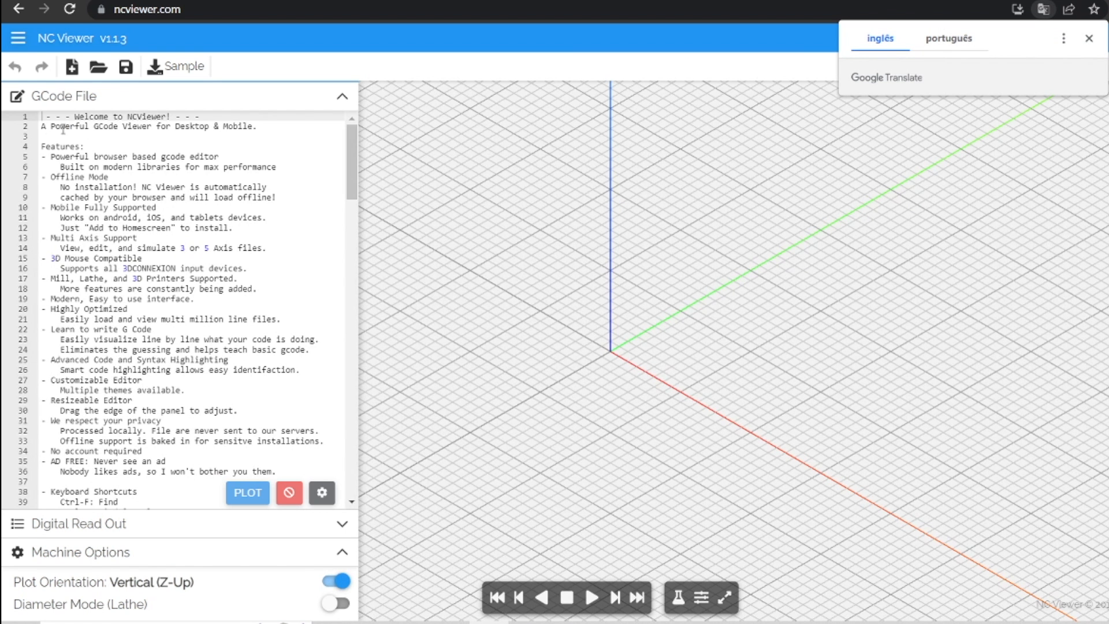
Switch to NC Viewer, load p1-f4mm-furo-ref-peca.cnc and inspect its toolpath from above.
{"action": "left_click", "coordinate": [1089, 38]}
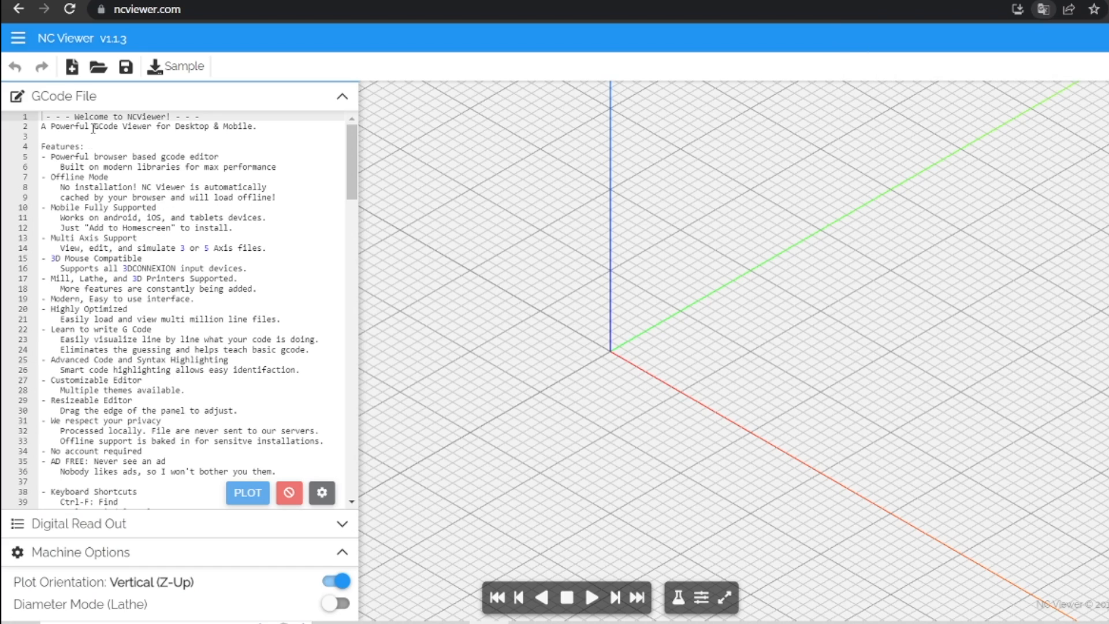
{"action": "left_click", "coordinate": [98, 69]}
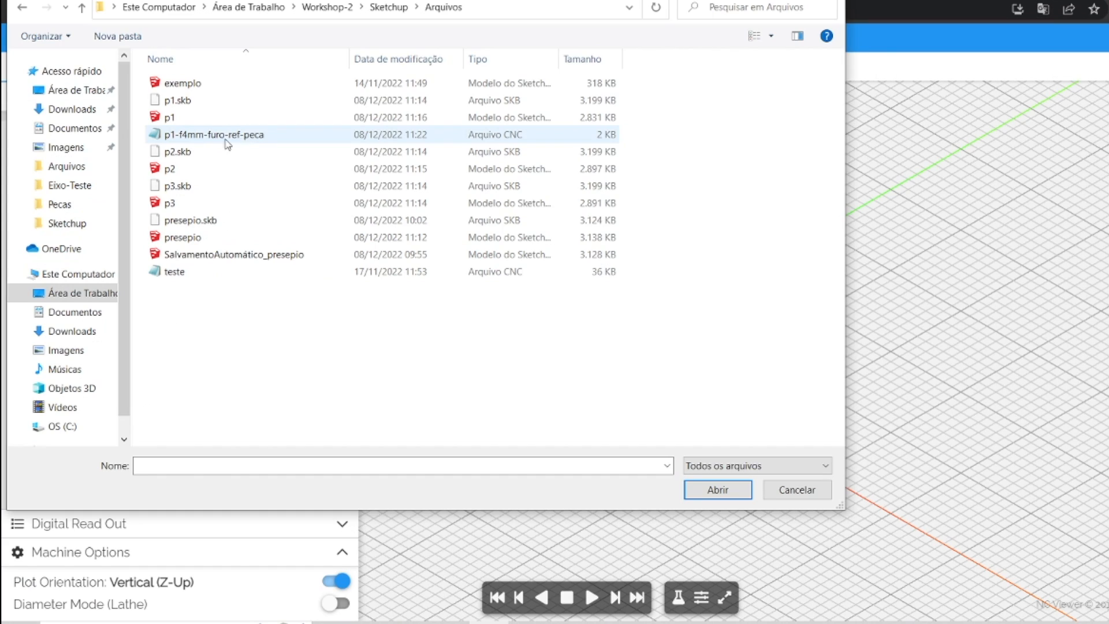
{"action": "double_click", "coordinate": [209, 139]}
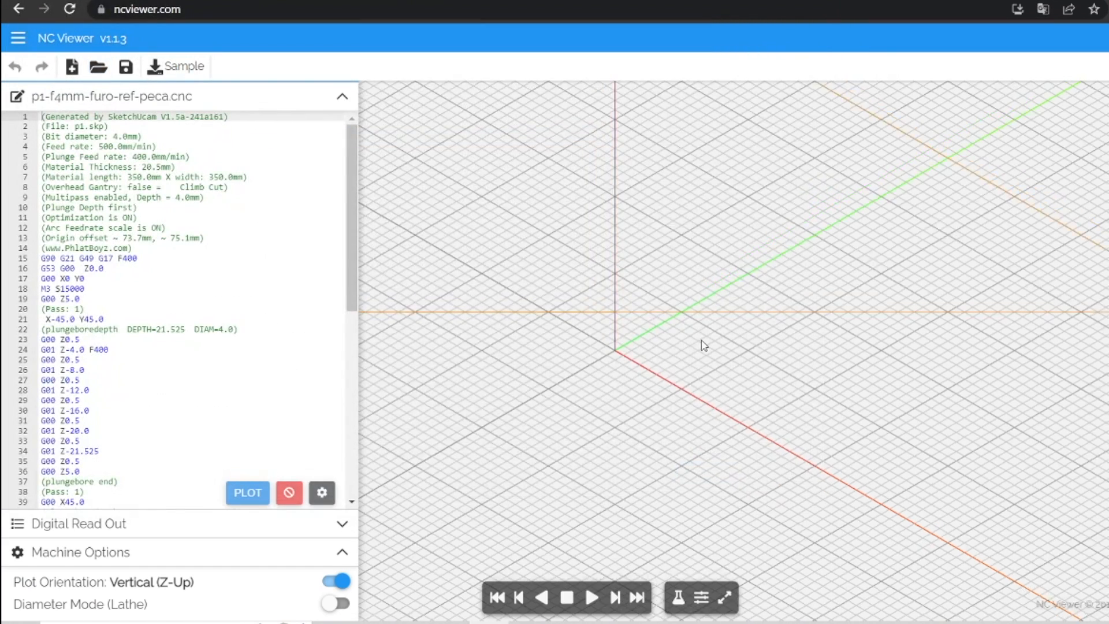
{"action": "scroll", "coordinate": [690, 338], "scroll_direction": "down", "scroll_amount": 3}
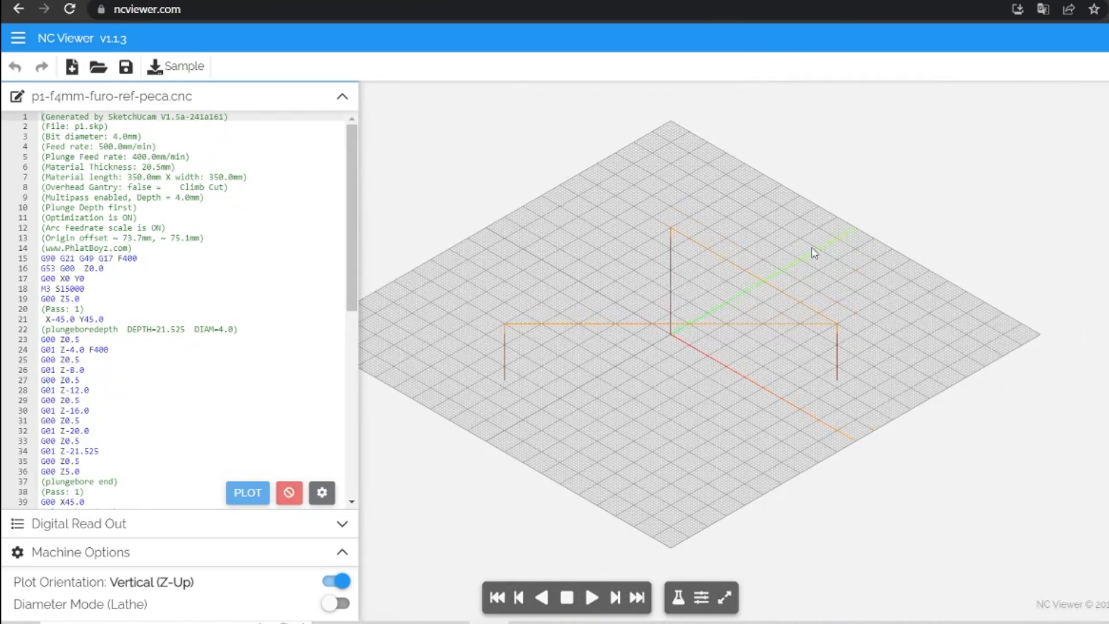
{"action": "left_click_drag", "start_coordinate": [666, 288], "coordinate": [670, 287]}
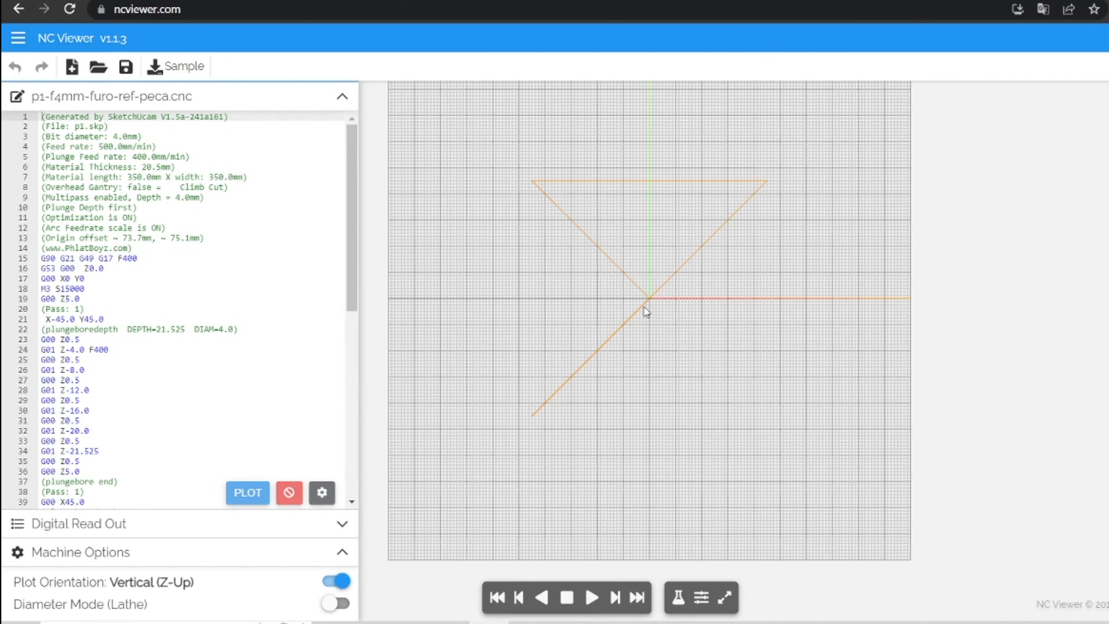
{"action": "scroll", "coordinate": [645, 312], "scroll_direction": "up", "scroll_amount": 2}
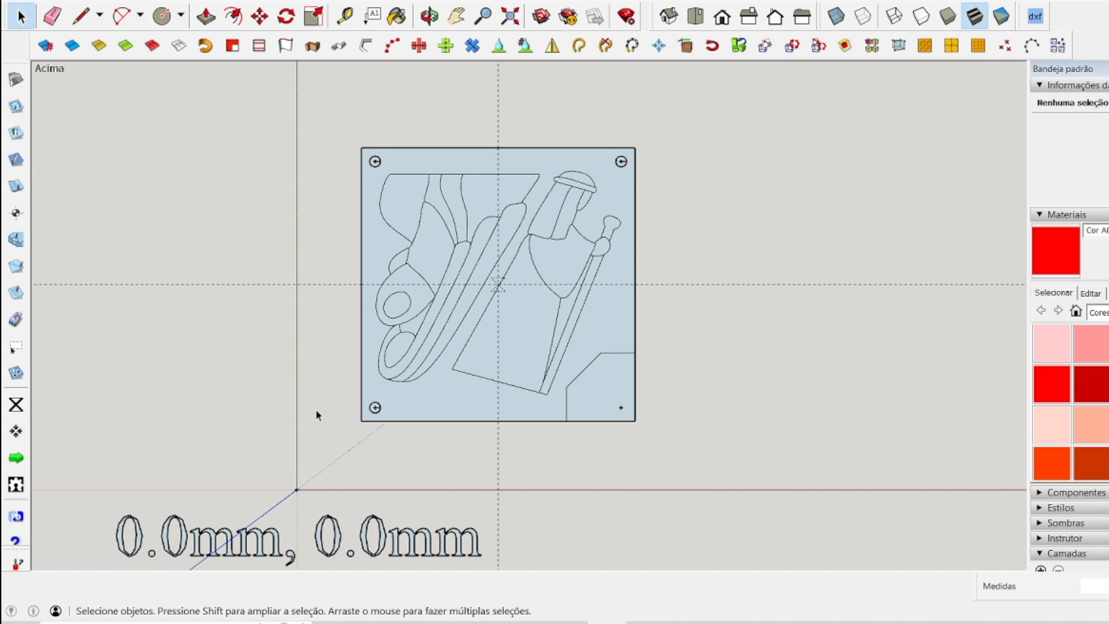
Back in SketchUp, copy the whole panel about 380 mm along the red axis, outside the safe area beyond the origin.
{"action": "scroll", "coordinate": [334, 394], "scroll_direction": "down", "scroll_amount": 10}
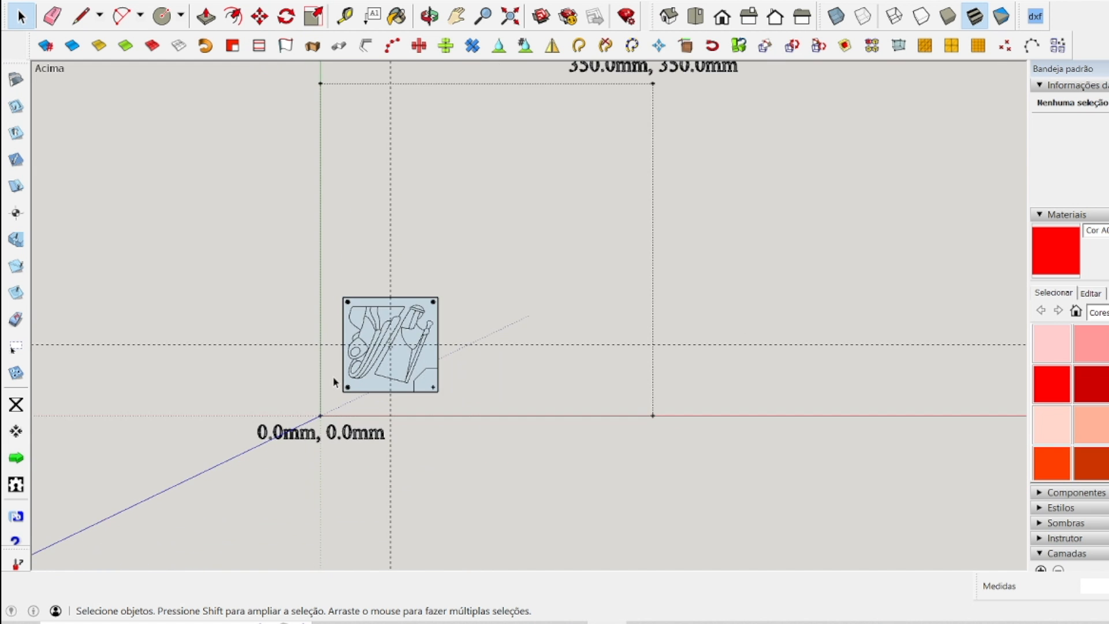
{"action": "scroll", "coordinate": [332, 385], "scroll_direction": "up", "scroll_amount": 8}
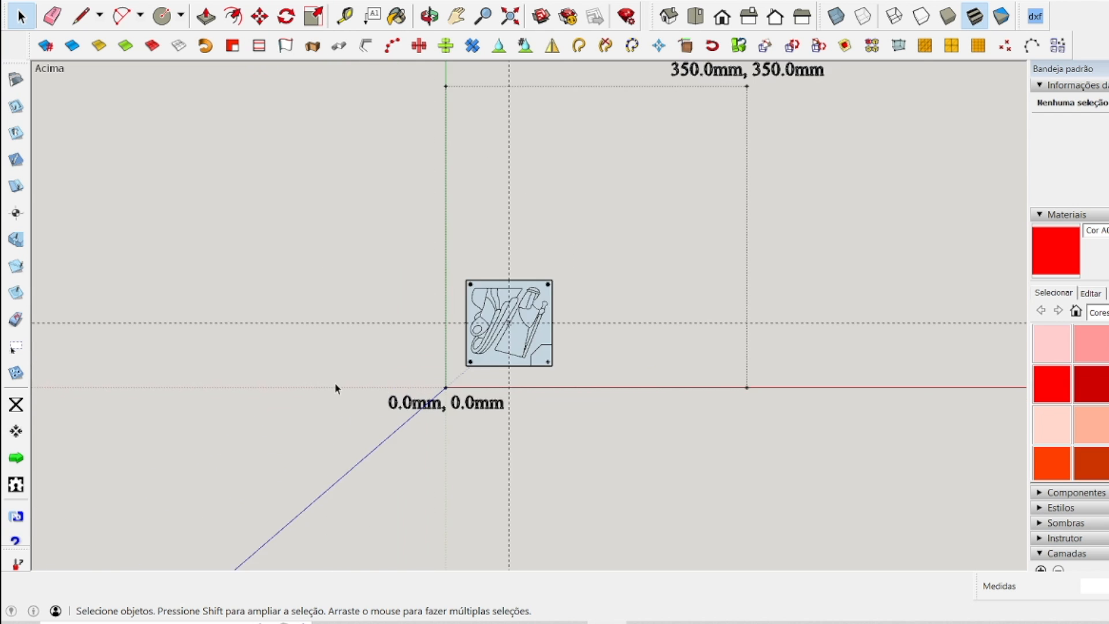
{"action": "mouse_move", "coordinate": [508, 220]}
{"action": "left_mouse_down"}
{"action": "mouse_move", "coordinate": [618, 296]}
{"action": "mouse_move", "coordinate": [695, 381]}
{"action": "left_mouse_up"}
{"action": "left_click", "coordinate": [254, 23]}
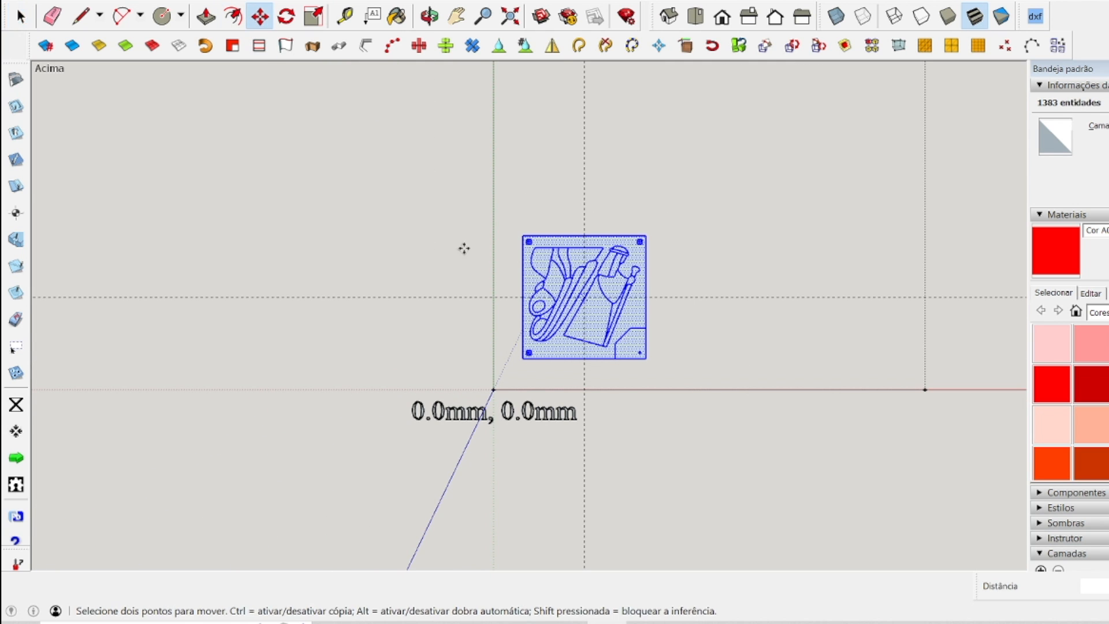
{"action": "left_click", "coordinate": [606, 323]}
{"action": "key", "text": "ctrl"}
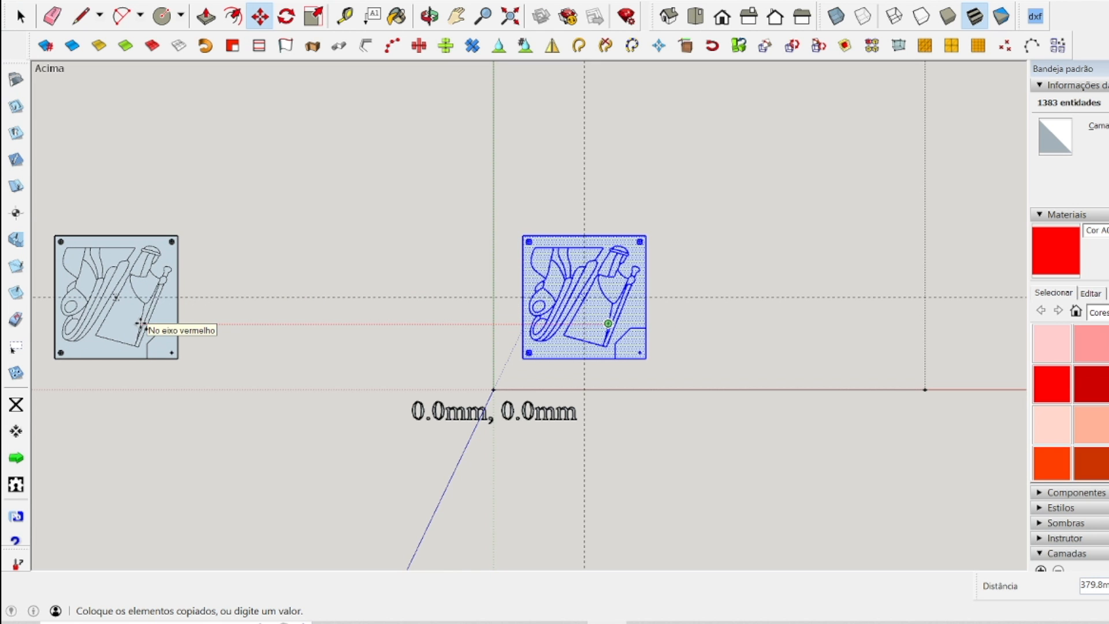
{"action": "left_click", "coordinate": [142, 323]}
{"action": "key", "text": "space"}
{"action": "left_click", "coordinate": [290, 335]}
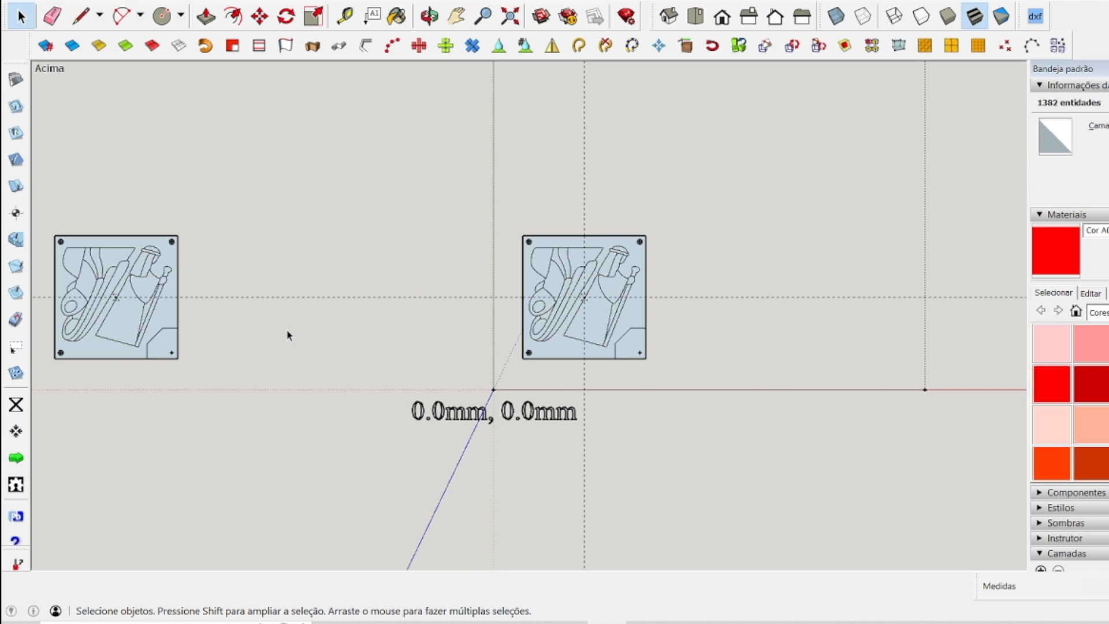
Add a plunge hole at the center point in the lower-right corner of the panel inside the safe area.
{"action": "scroll", "coordinate": [648, 267], "scroll_direction": "up", "scroll_amount": 3}
{"action": "scroll", "coordinate": [624, 274], "scroll_direction": "down", "scroll_amount": 1}
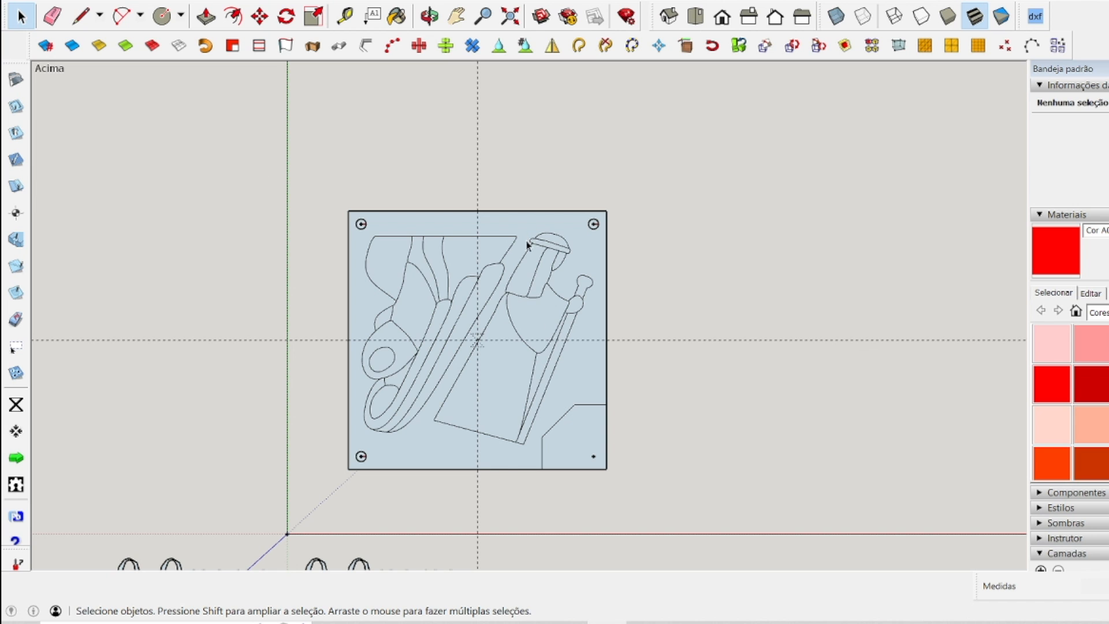
{"action": "scroll", "coordinate": [547, 500], "scroll_direction": "up", "scroll_amount": 2}
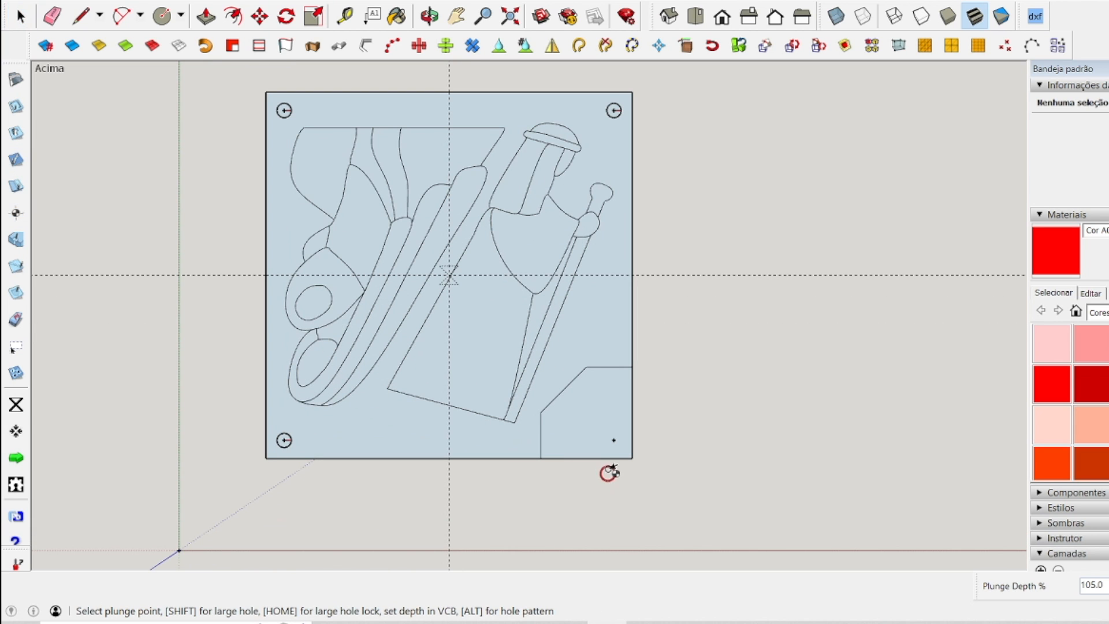
{"action": "left_click", "coordinate": [614, 440]}
{"action": "key", "text": "space"}
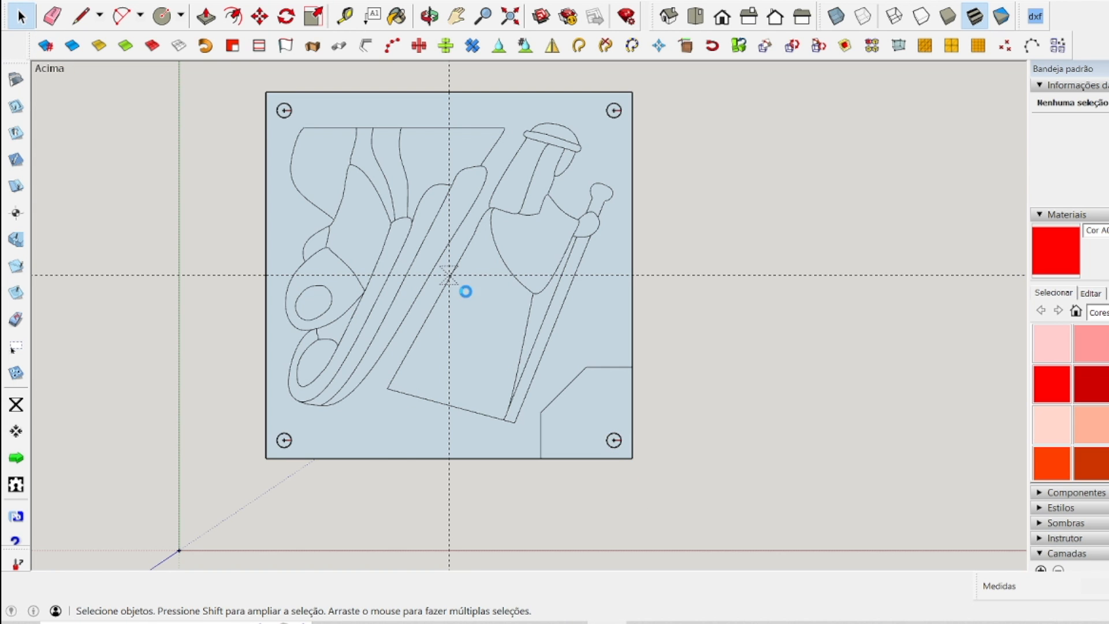
Generate the G-code for the four corner holes and save it as p1-f4mm-furo-ref-mesa in the Arquivos folder.
{"action": "scroll", "coordinate": [468, 296], "scroll_direction": "up", "scroll_amount": 4}
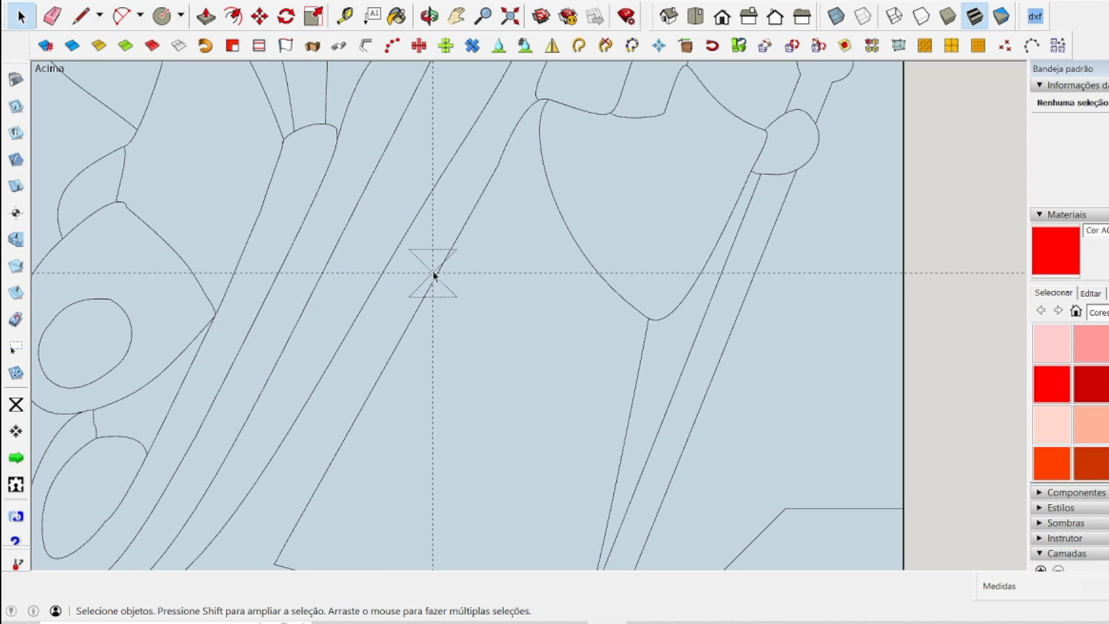
{"action": "scroll", "coordinate": [436, 272], "scroll_direction": "down", "scroll_amount": 5}
{"action": "left_click", "coordinate": [16, 457]}
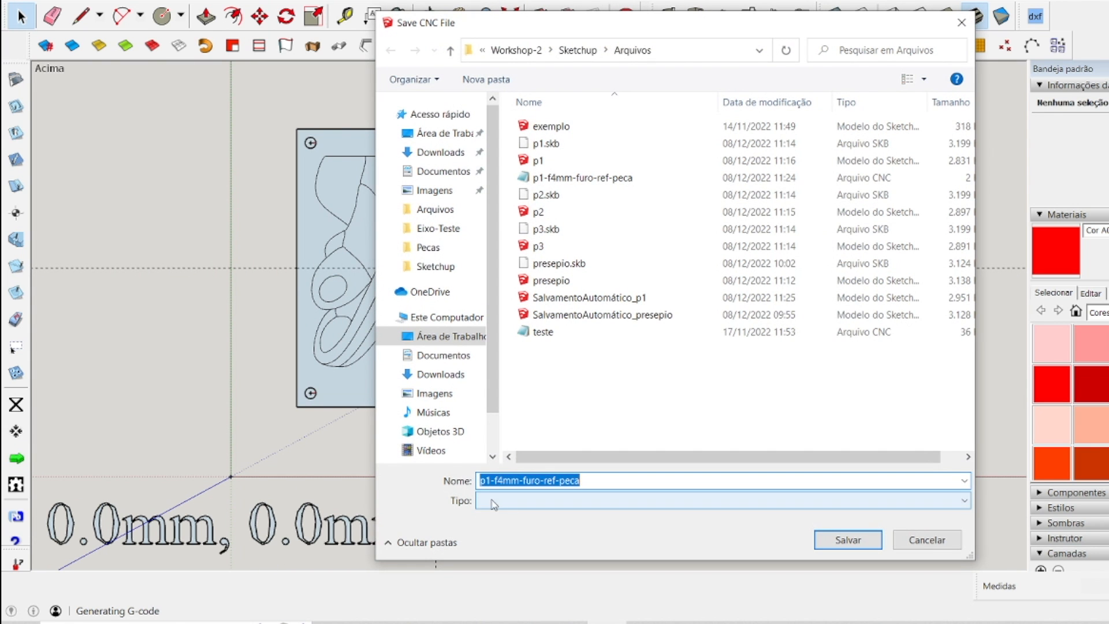
{"action": "left_click", "coordinate": [495, 480]}
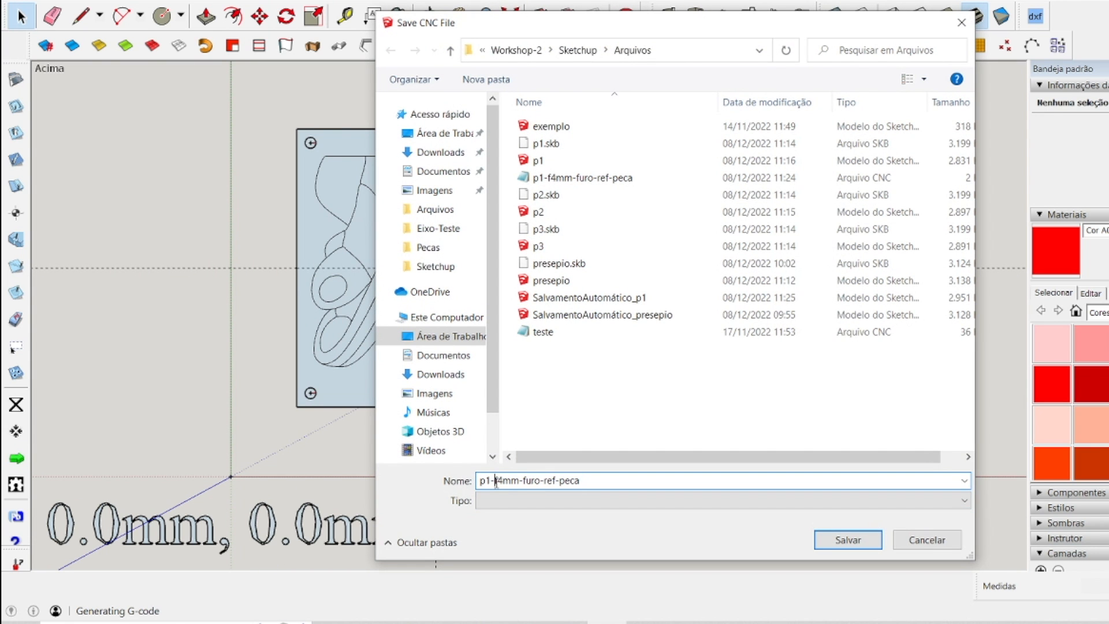
{"action": "double_click", "coordinate": [542, 479]}
{"action": "double_click", "coordinate": [569, 480]}
{"action": "type", "text": "mesa"}
{"action": "left_click", "coordinate": [849, 538]}
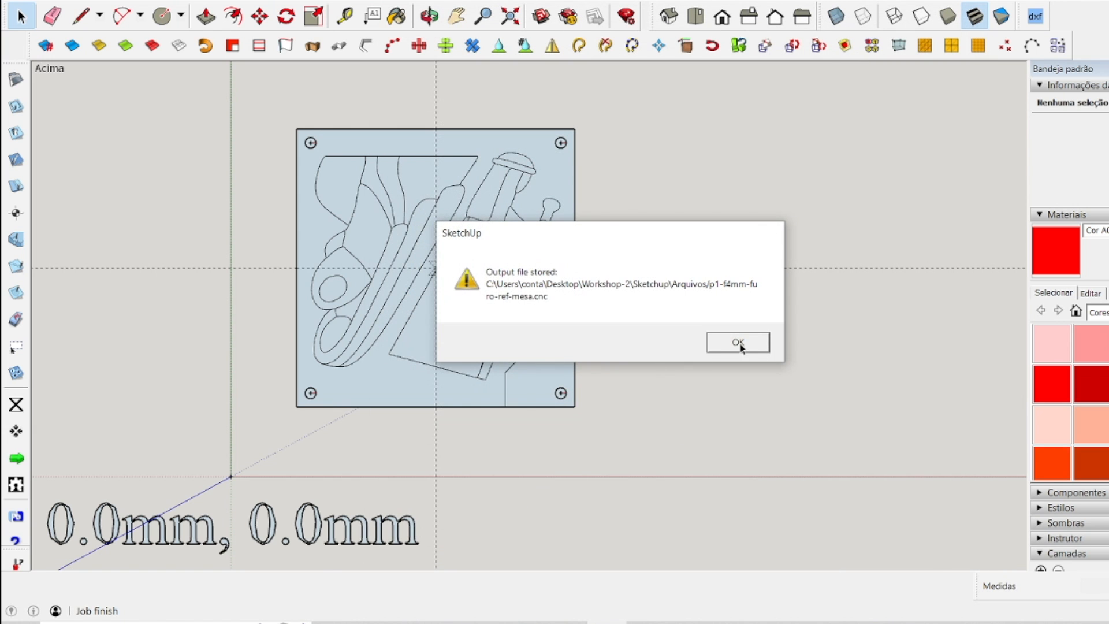
{"action": "left_click", "coordinate": [735, 340]}
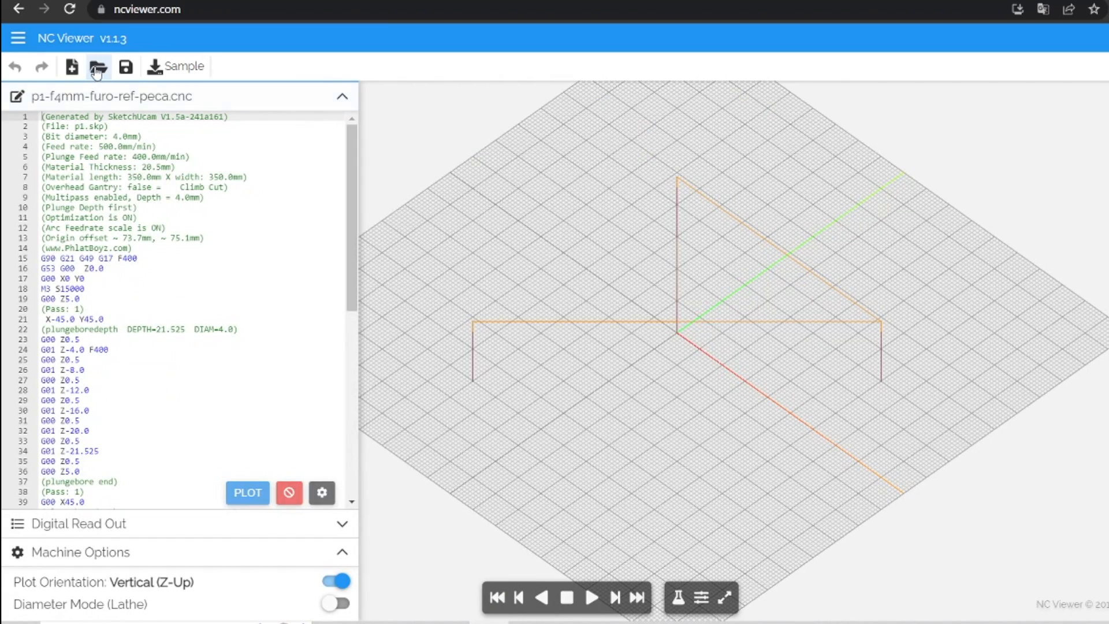
Switch to NC Viewer, load p1-f4mm-furo-ref-mesa.cnc and inspect the four-hole toolpath from above.
{"action": "left_click", "coordinate": [96, 70]}
{"action": "double_click", "coordinate": [224, 135]}
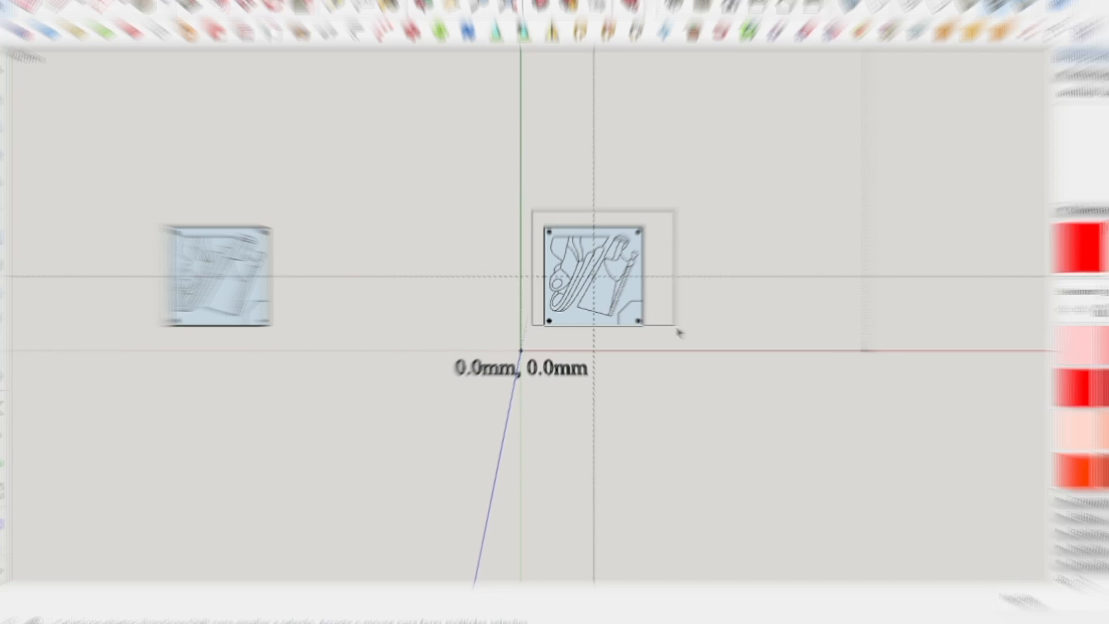
{"action": "left_click_drag", "start_coordinate": [679, 332], "coordinate": [687, 338]}
Back in SketchUp, copy the four-hole panel along the red axis to just beyond the first copy outside the safe area.
{"action": "left_click", "coordinate": [255, 18]}
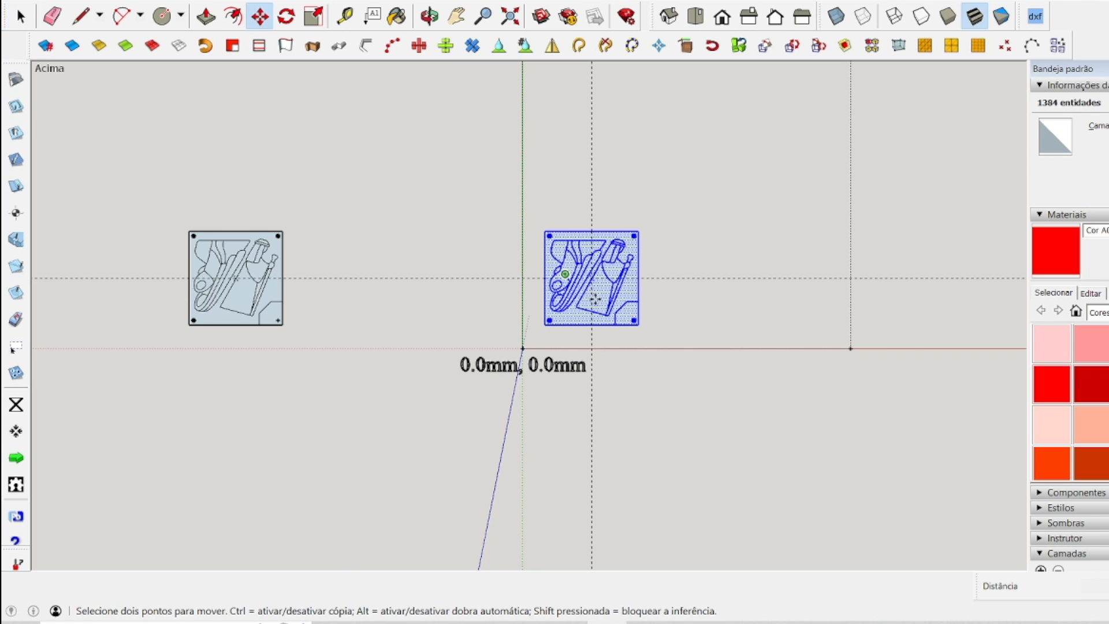
{"action": "scroll", "coordinate": [601, 302], "scroll_direction": "down", "scroll_amount": 1}
{"action": "left_click", "coordinate": [607, 301]}
{"action": "key", "text": "ctrl"}
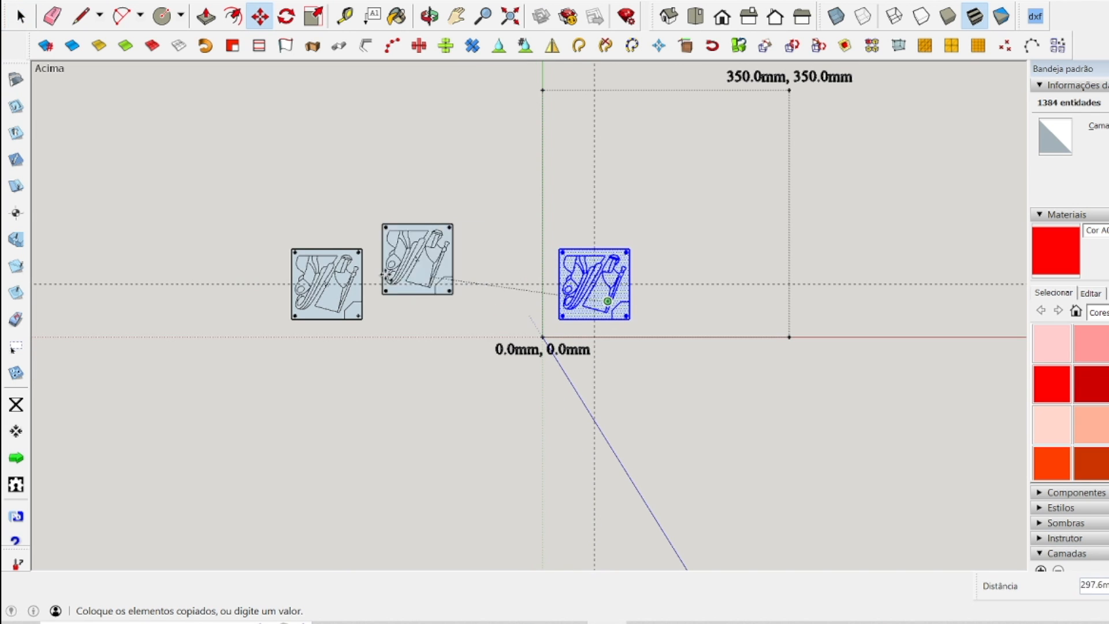
{"action": "left_click", "coordinate": [234, 301]}
{"action": "key", "text": "space"}
{"action": "left_click", "coordinate": [520, 248]}
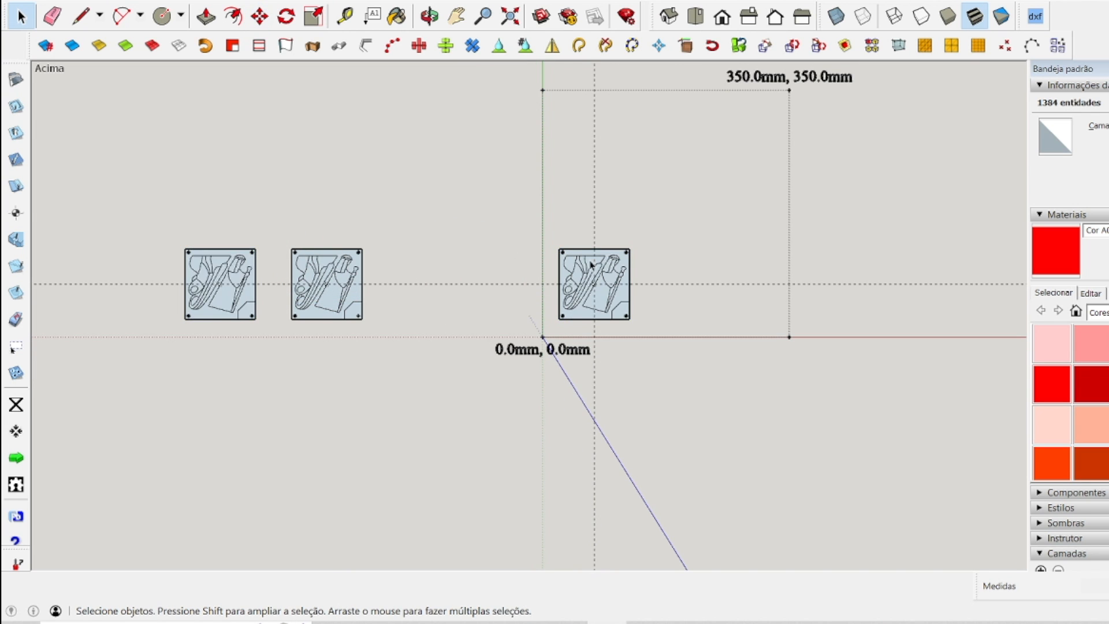
Delete the plunge hole at the upper-left corner of the panel inside the safe area.
{"action": "scroll", "coordinate": [624, 296], "scroll_direction": "up", "scroll_amount": 6}
{"action": "scroll", "coordinate": [585, 231], "scroll_direction": "up", "scroll_amount": 1}
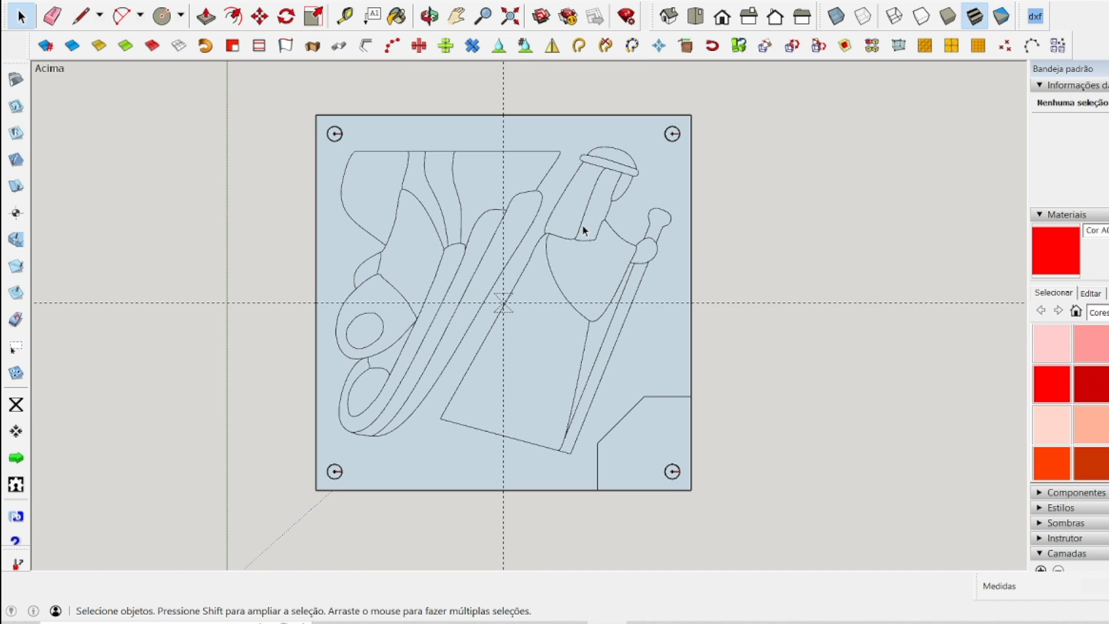
{"action": "left_click", "coordinate": [340, 140]}
{"action": "key", "text": "Delete"}
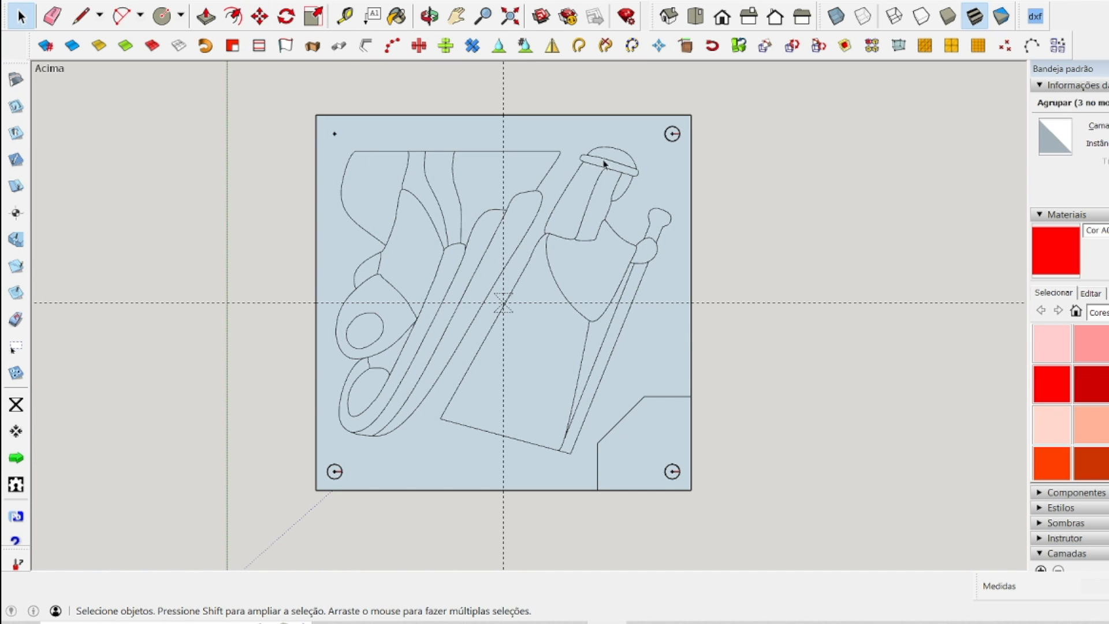
Delete the remaining three plunge holes at the corners of the panel inside the safe area.
{"action": "left_click", "coordinate": [671, 141]}
{"action": "key", "text": "Delete"}
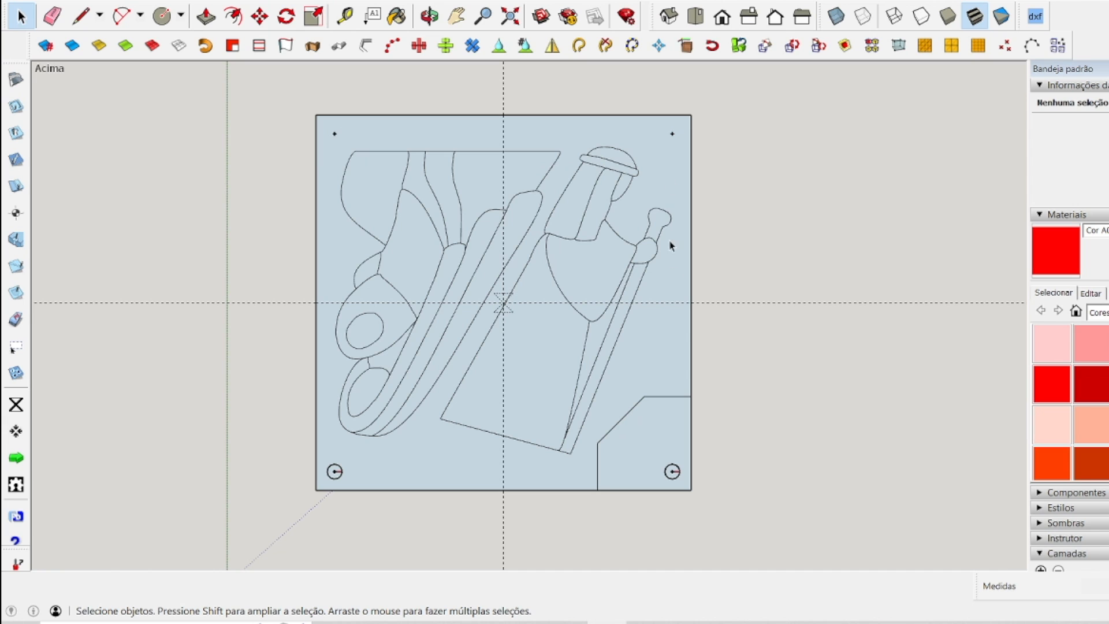
{"action": "left_click", "coordinate": [674, 478]}
{"action": "key", "text": "Delete"}
{"action": "left_click", "coordinate": [342, 477]}
{"action": "key", "text": "Delete"}
{"action": "scroll", "coordinate": [577, 324], "scroll_direction": "down", "scroll_amount": 8}
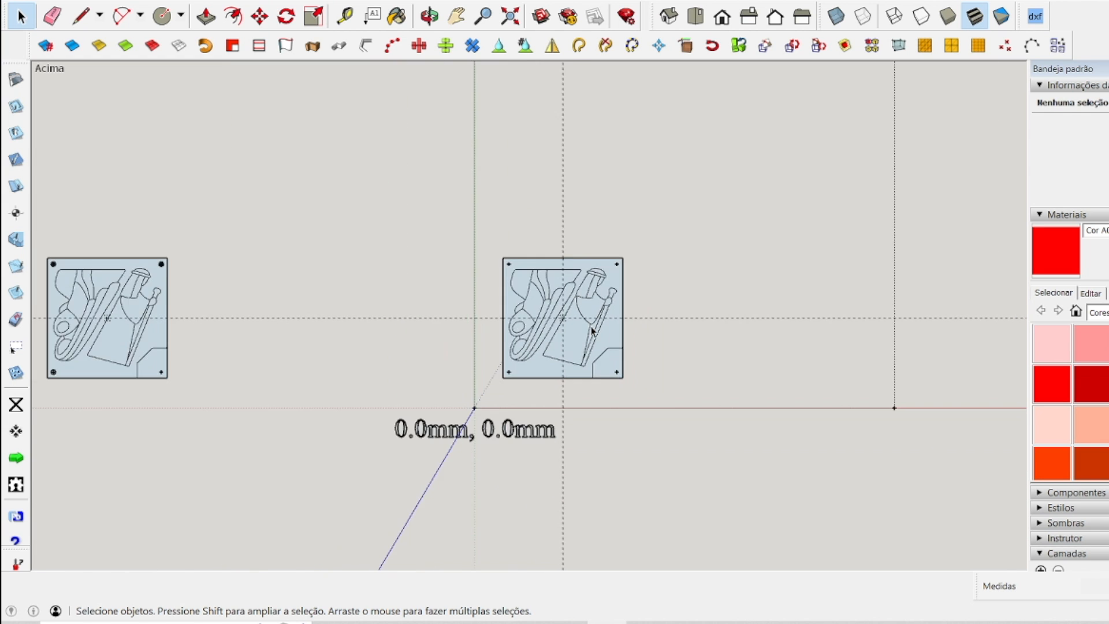
Copy the panel without plunge holes along the red axis to beyond the far edge of the safe area.
{"action": "scroll", "coordinate": [739, 376], "scroll_direction": "up", "scroll_amount": 6}
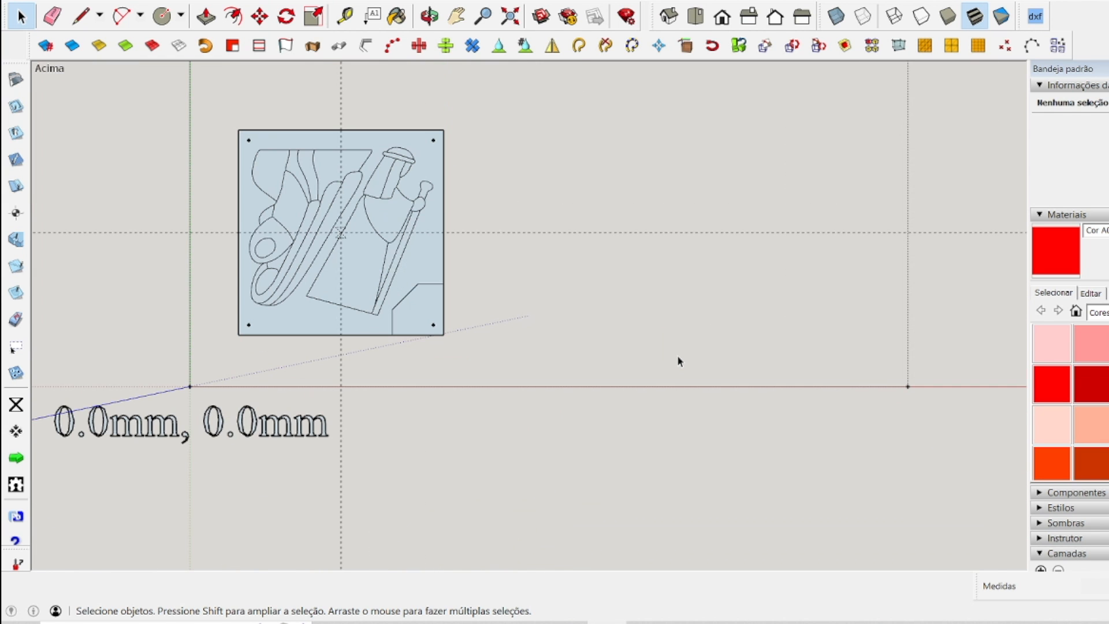
{"action": "left_click_drag", "start_coordinate": [200, 102], "coordinate": [502, 374]}
{"action": "scroll", "coordinate": [207, 310], "scroll_direction": "down", "scroll_amount": 2}
{"action": "left_click", "coordinate": [259, 16]}
{"action": "key", "text": "ctrl"}
{"action": "left_click", "coordinate": [281, 294]}
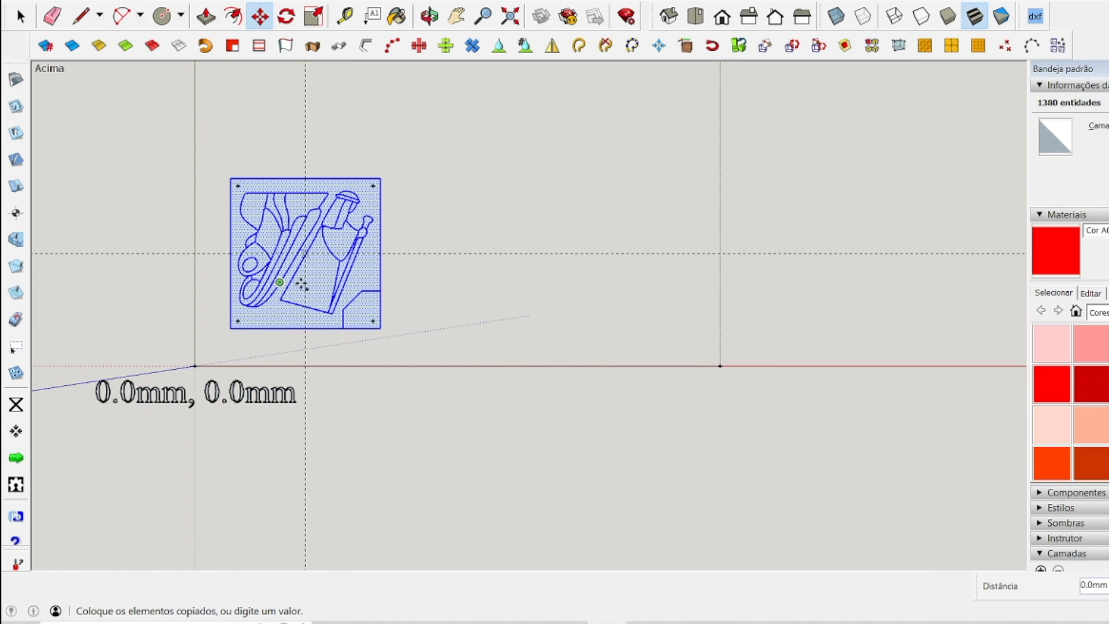
{"action": "left_click", "coordinate": [882, 287]}
{"action": "key", "text": "space"}
{"action": "left_click", "coordinate": [582, 280]}
Examine the copied panel outside the safe area and the original panel inside it.
{"action": "scroll", "coordinate": [696, 268], "scroll_direction": "down", "scroll_amount": 4}
{"action": "scroll", "coordinate": [800, 248], "scroll_direction": "up", "scroll_amount": 3}
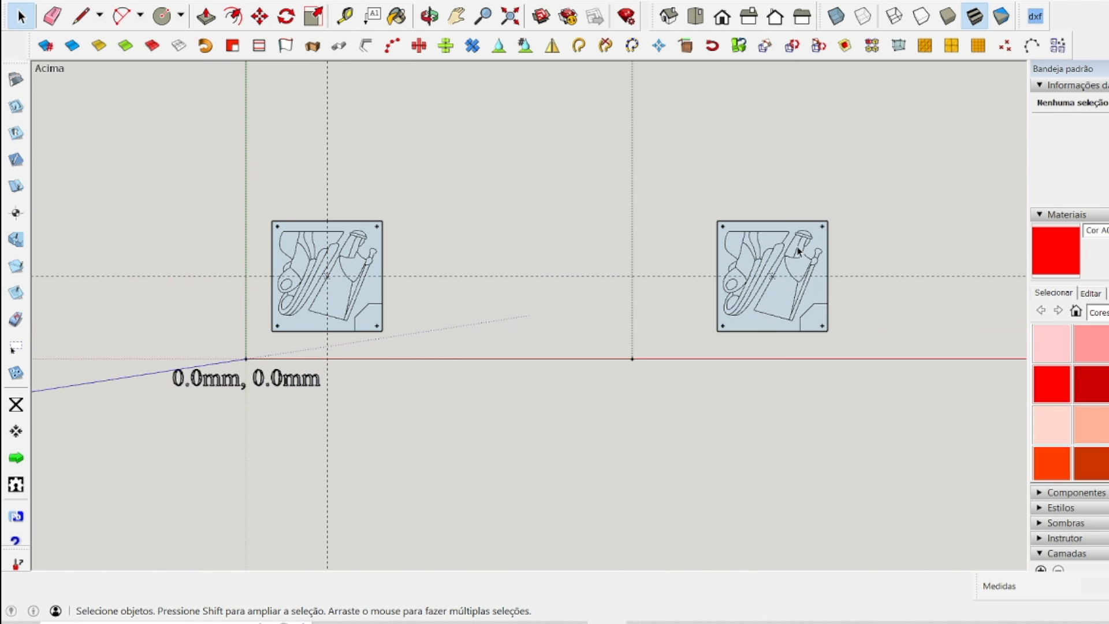
{"action": "scroll", "coordinate": [762, 277], "scroll_direction": "up", "scroll_amount": 4}
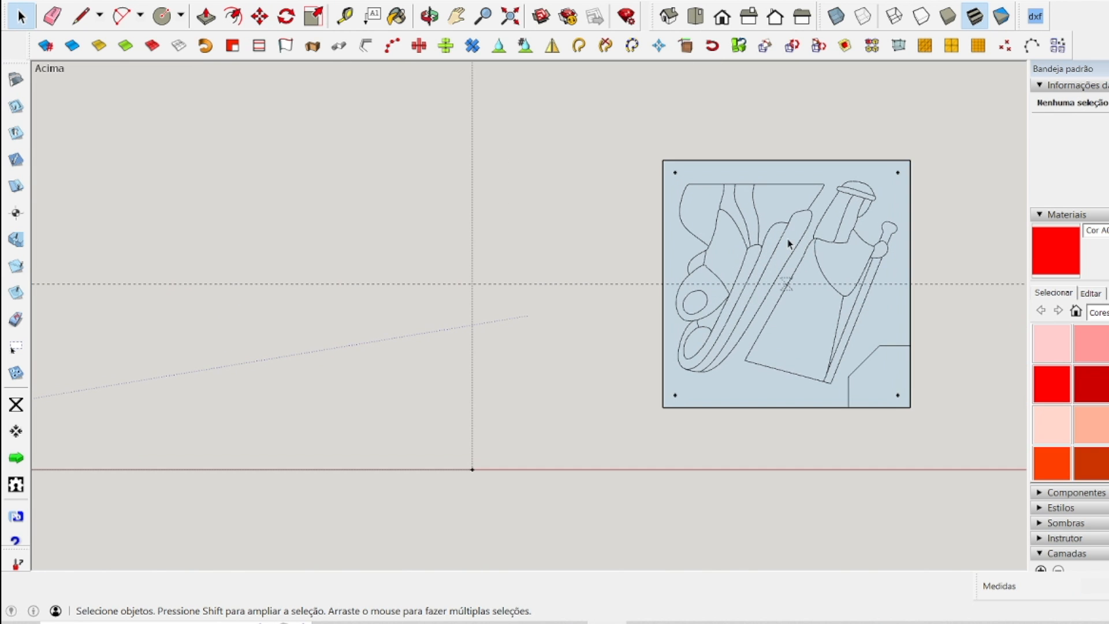
{"action": "scroll", "coordinate": [868, 259], "scroll_direction": "up", "scroll_amount": 2}
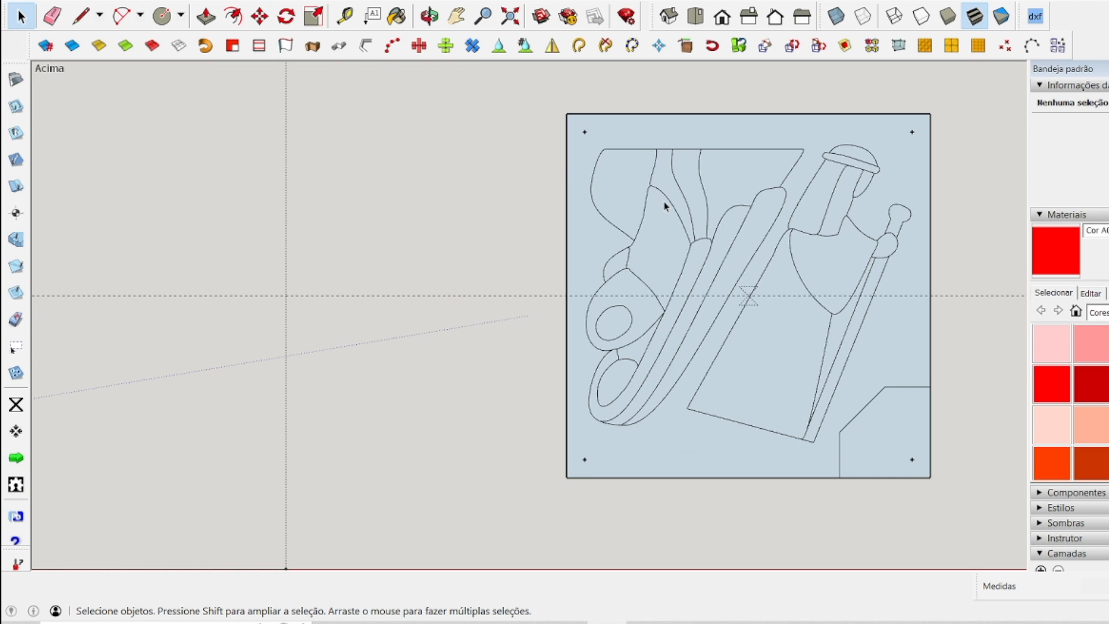
{"action": "scroll", "coordinate": [780, 187], "scroll_direction": "down", "scroll_amount": 4}
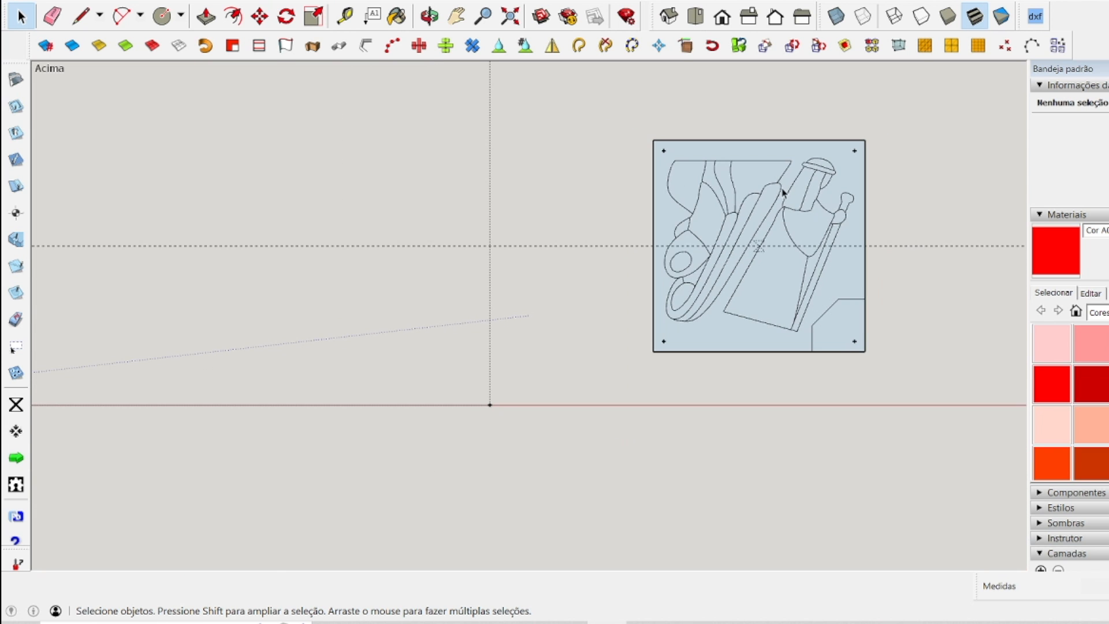
{"action": "scroll", "coordinate": [794, 227], "scroll_direction": "down", "scroll_amount": 2}
{"action": "scroll", "coordinate": [260, 129], "scroll_direction": "up", "scroll_amount": 6}
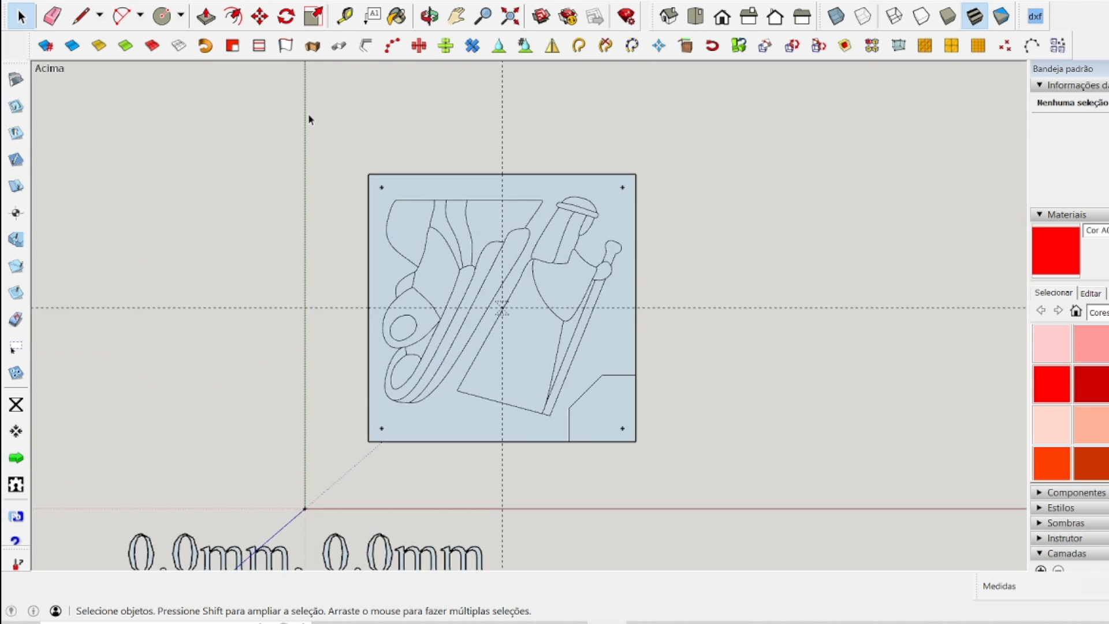
{"action": "scroll", "coordinate": [309, 118], "scroll_direction": "up", "scroll_amount": 1}
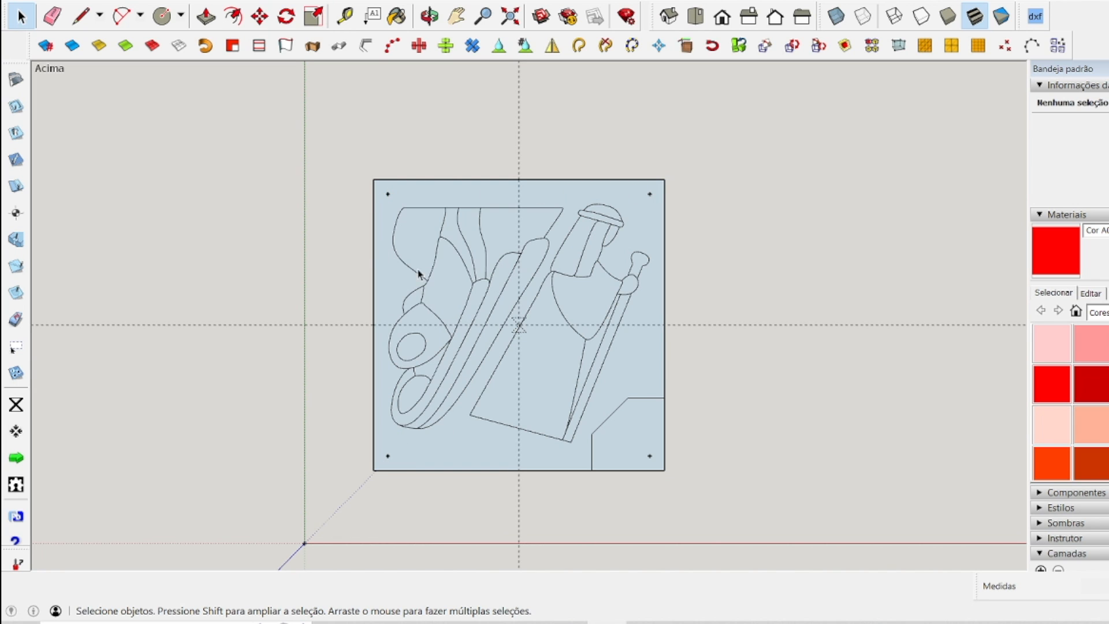
Set the SketchUcam material thickness to 1.5 mm and the bit diameter to 0.1 mm.
{"action": "left_click", "coordinate": [16, 79]}
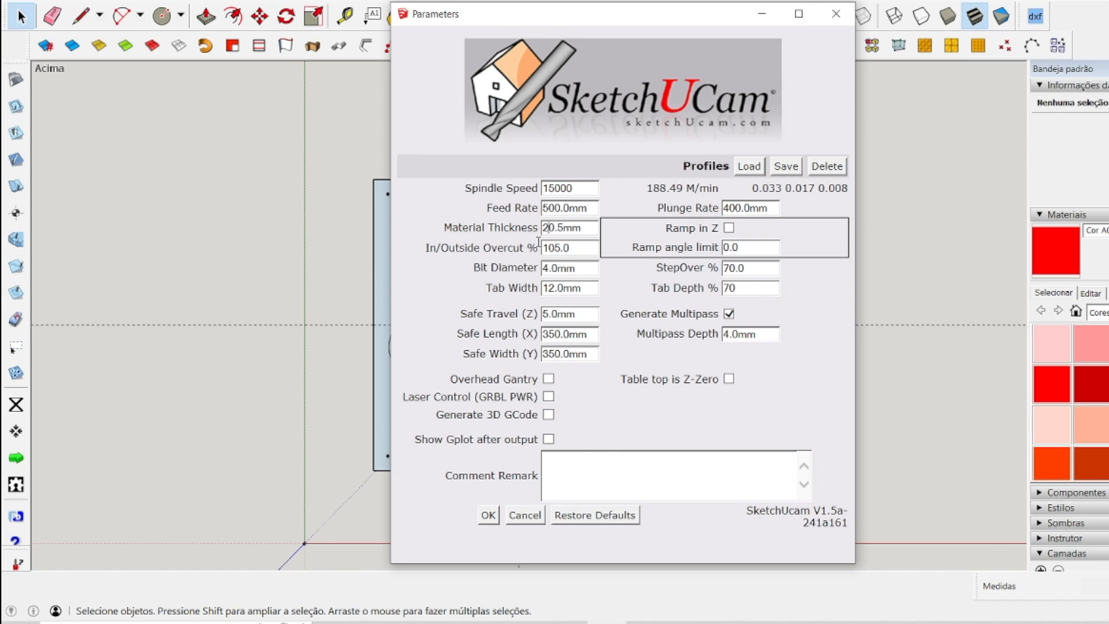
{"action": "key", "text": "BackSpace"}
{"action": "key", "text": "BackSpace"}
{"action": "type", "text": "1"}
{"action": "left_click", "coordinate": [554, 269]}
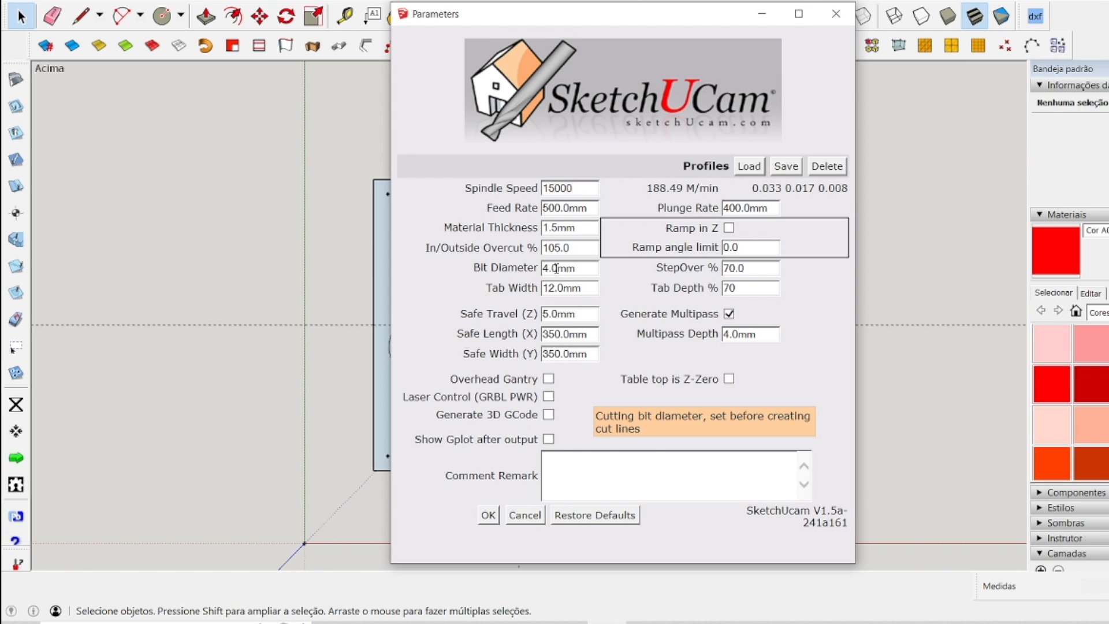
{"action": "left_click_drag", "start_coordinate": [544, 268], "coordinate": [529, 266]}
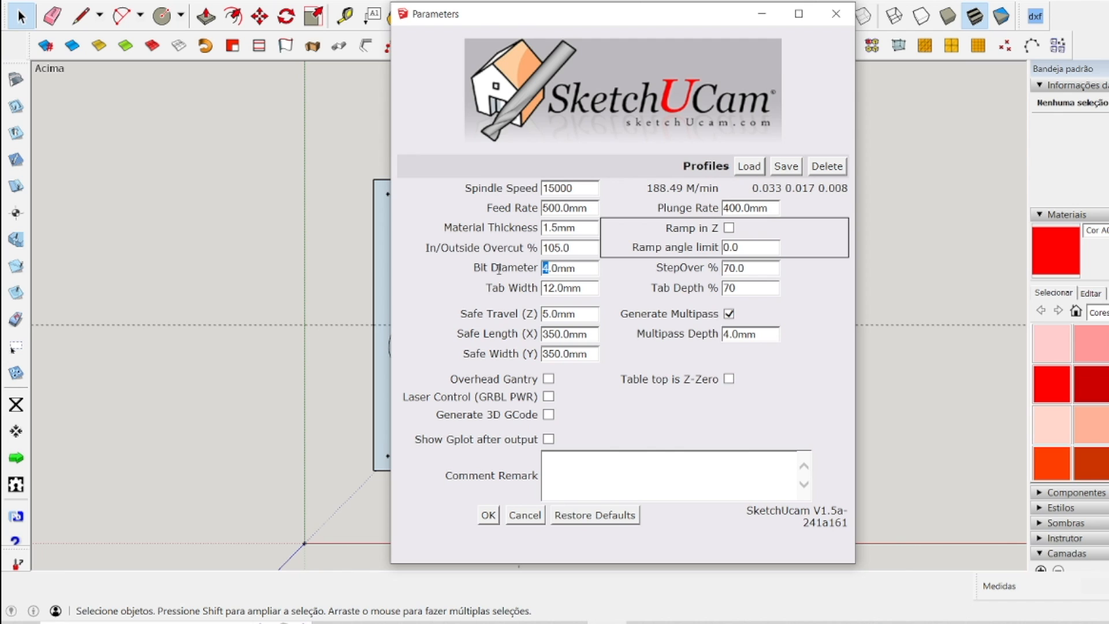
{"action": "type", "text": "0"}
{"action": "key", "text": "Right"}
{"action": "type", "text": "1"}
{"action": "key", "text": "Delete"}
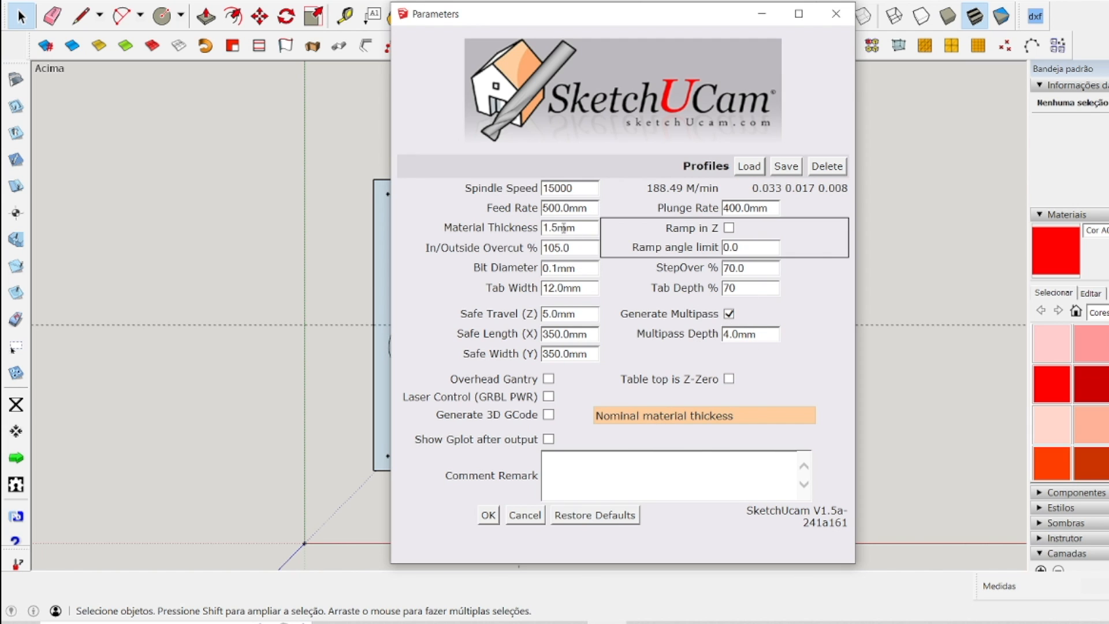
{"action": "left_click", "coordinate": [729, 313]}
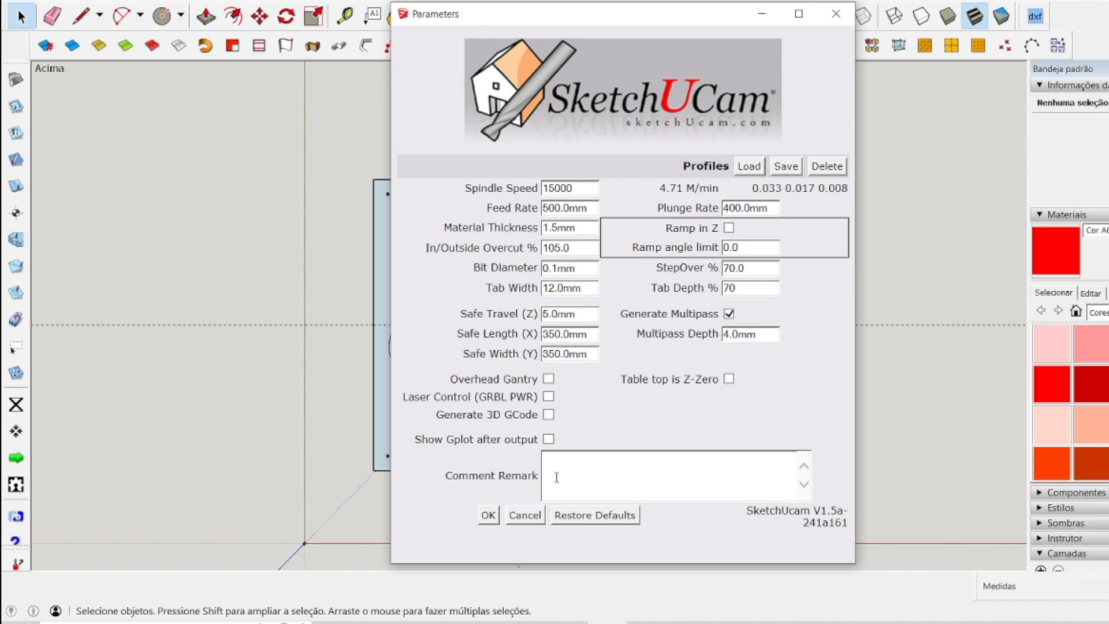
{"action": "left_click", "coordinate": [488, 515]}
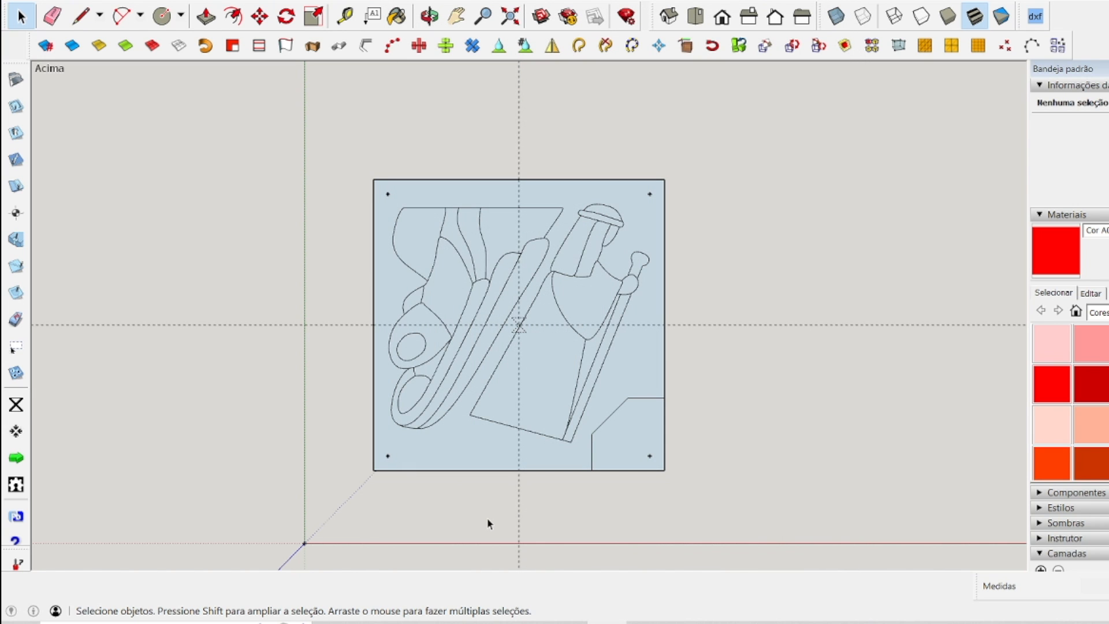
Set the CenterLine depth to 100% and the SketchUcam in/outside overcut to 100%.
{"action": "left_click", "coordinate": [17, 268]}
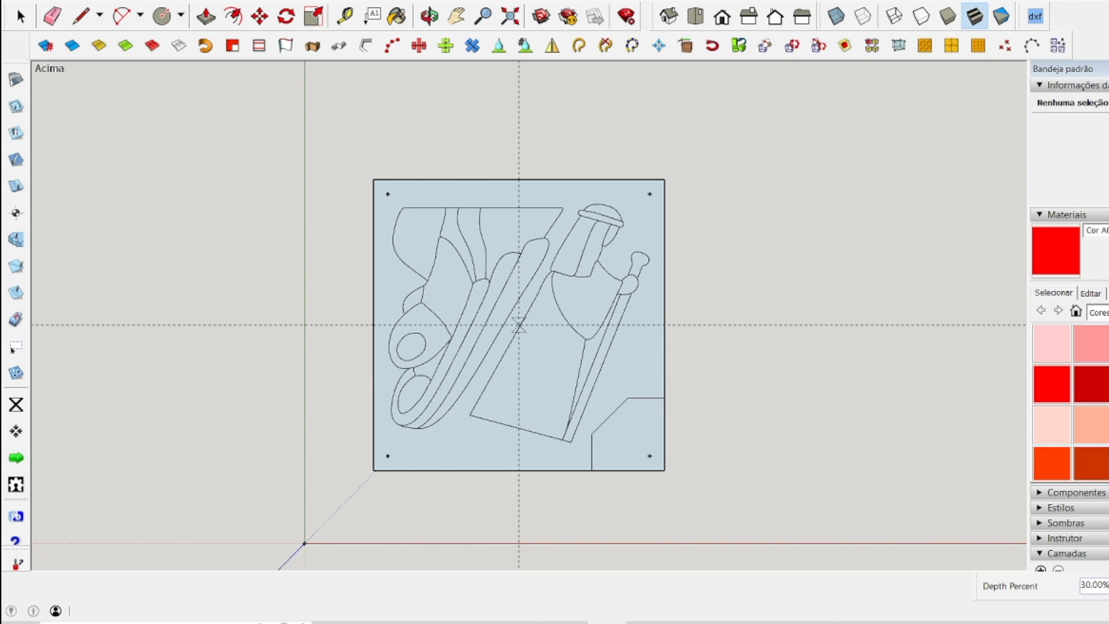
{"action": "type", "text": "100"}
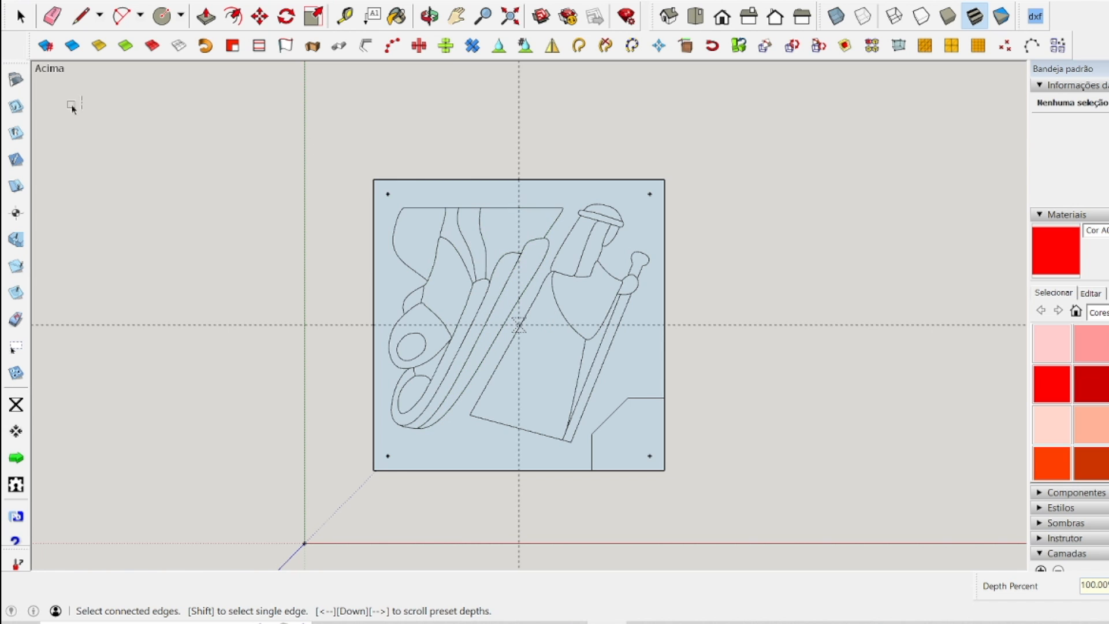
{"action": "left_click", "coordinate": [16, 79]}
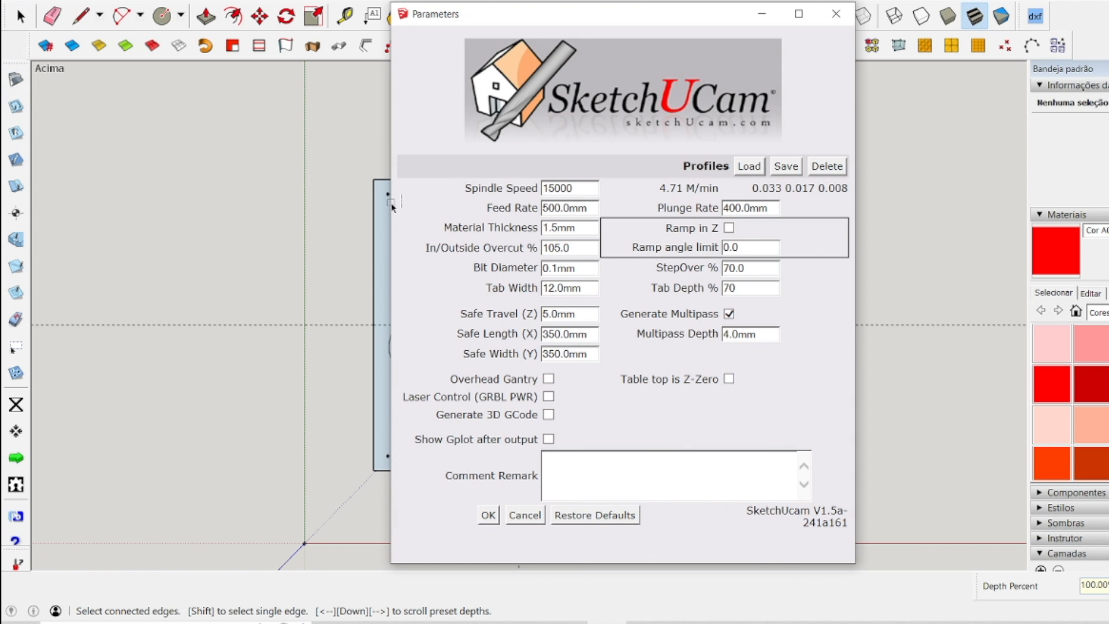
{"action": "left_click_drag", "start_coordinate": [575, 249], "coordinate": [530, 245]}
{"action": "type", "text": "100"}
{"action": "left_click", "coordinate": [488, 514]}
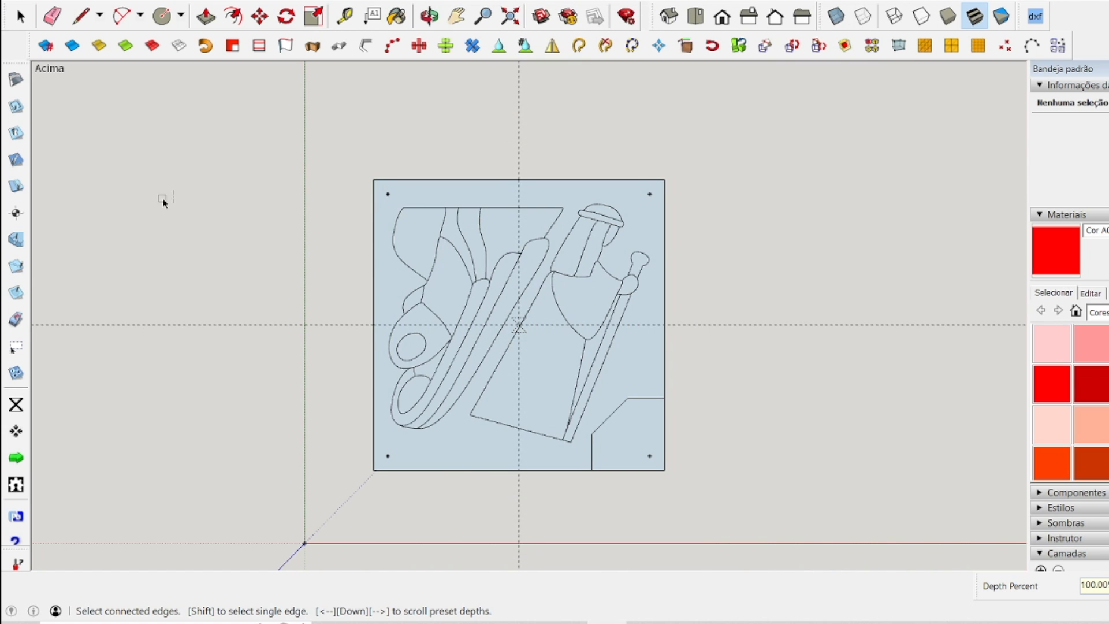
Set the CenterLine tool's depth to 50%.
{"action": "left_click", "coordinate": [19, 266]}
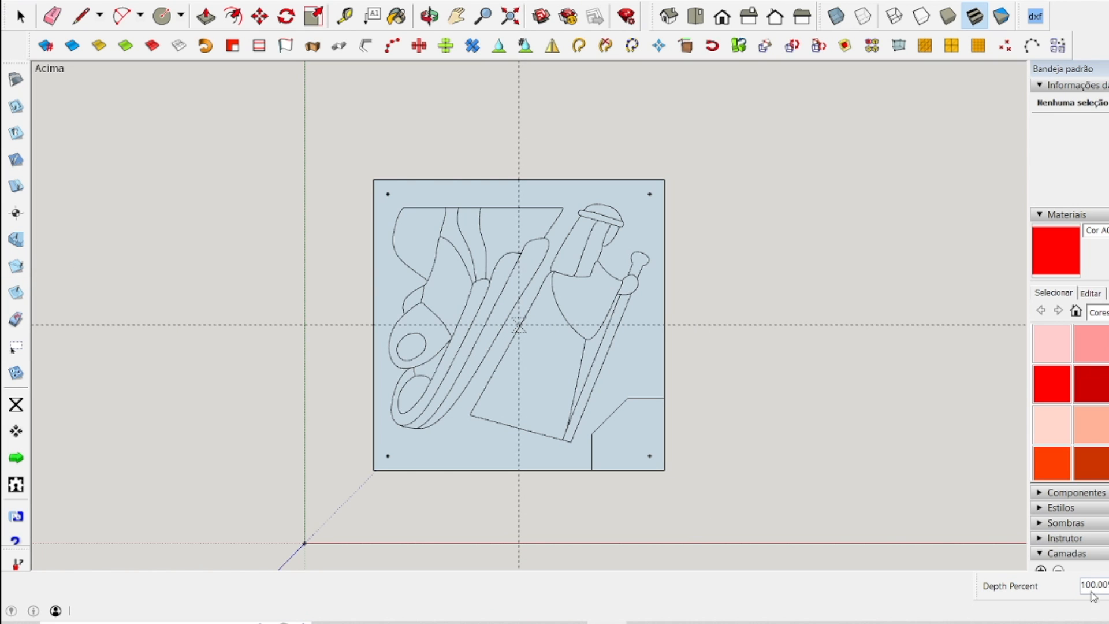
{"action": "type", "text": "50"}
{"action": "key", "text": "Return"}
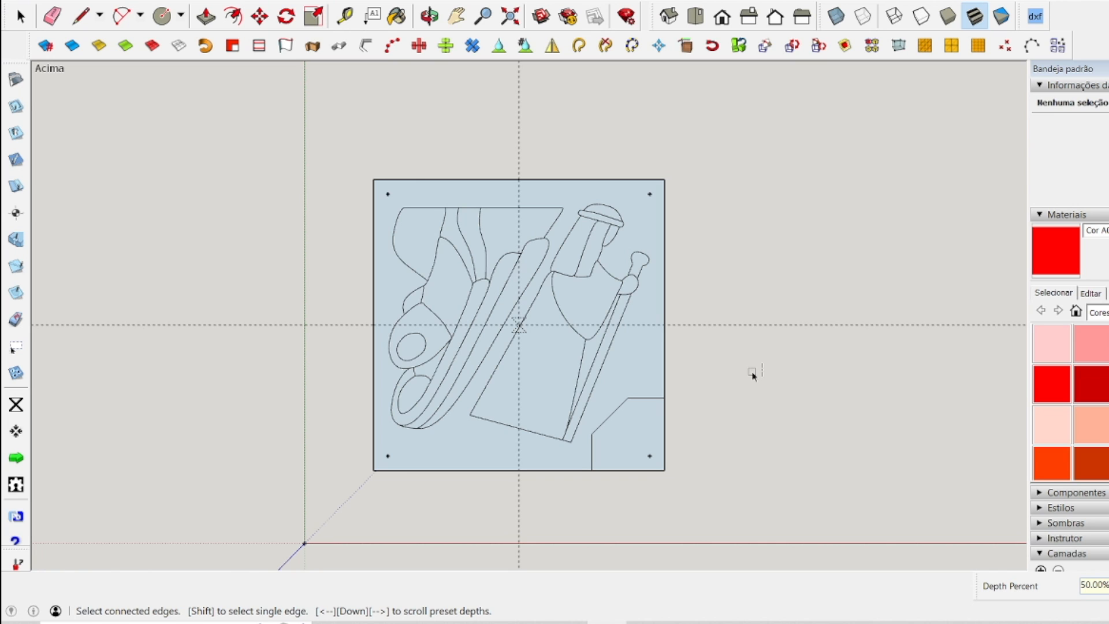
Apply CenterLine cuts at 100% depth to the kneeling figure's outlines on the left half of the safe-area panel.
{"action": "type", "text": "10"}
{"action": "scroll", "coordinate": [474, 387], "scroll_direction": "up", "scroll_amount": 2}
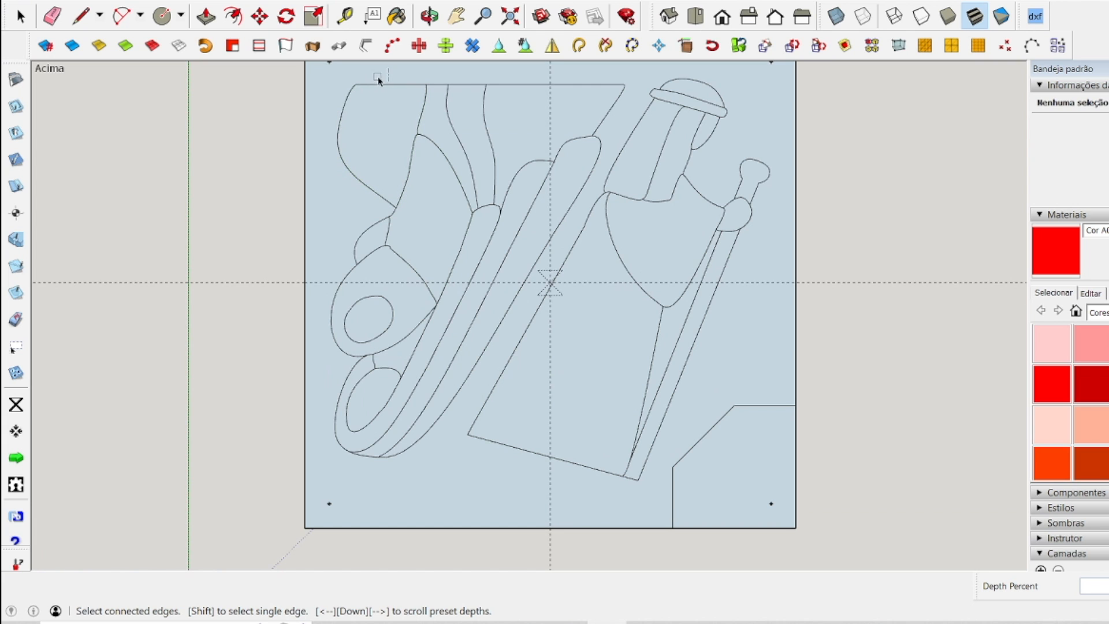
{"action": "left_click", "coordinate": [487, 86]}
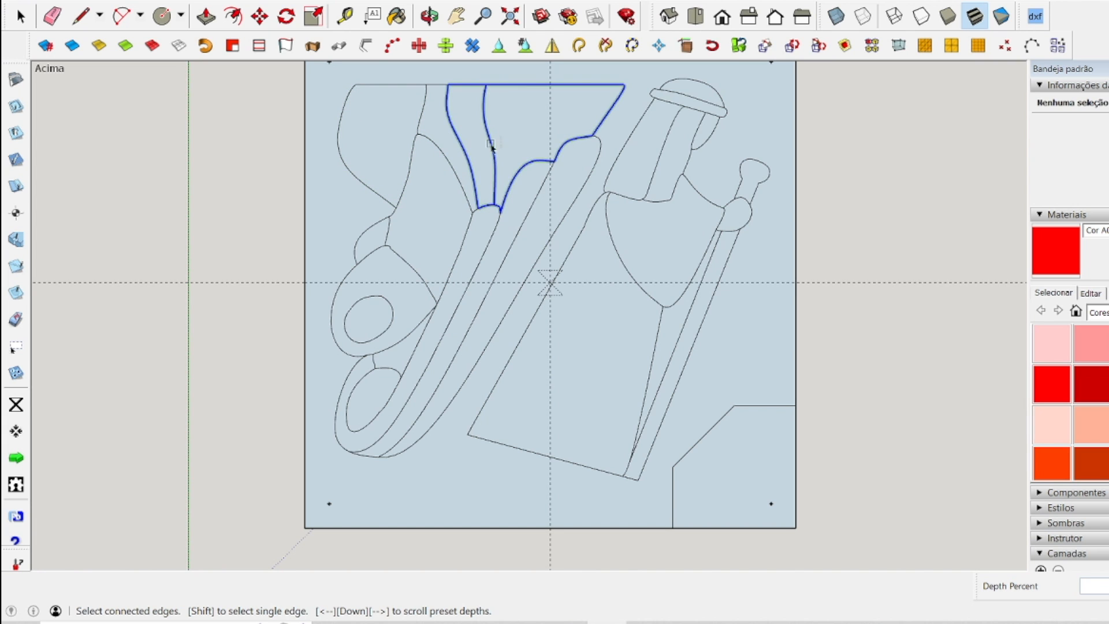
{"action": "left_click", "coordinate": [425, 87]}
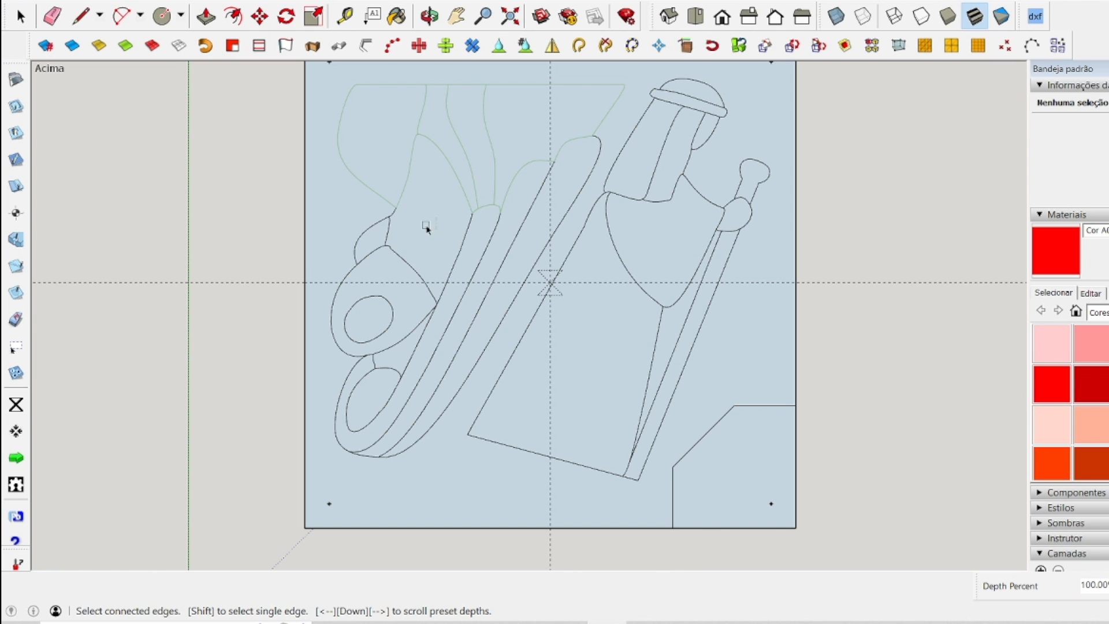
{"action": "left_click", "coordinate": [397, 267]}
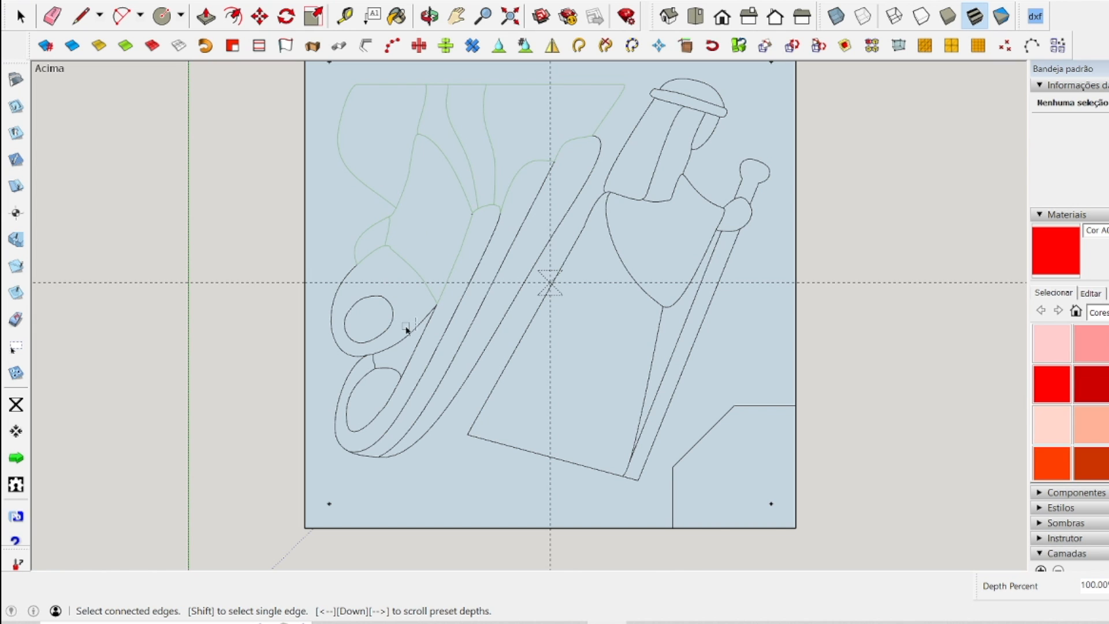
{"action": "left_click", "coordinate": [366, 341]}
{"action": "left_click", "coordinate": [358, 361]}
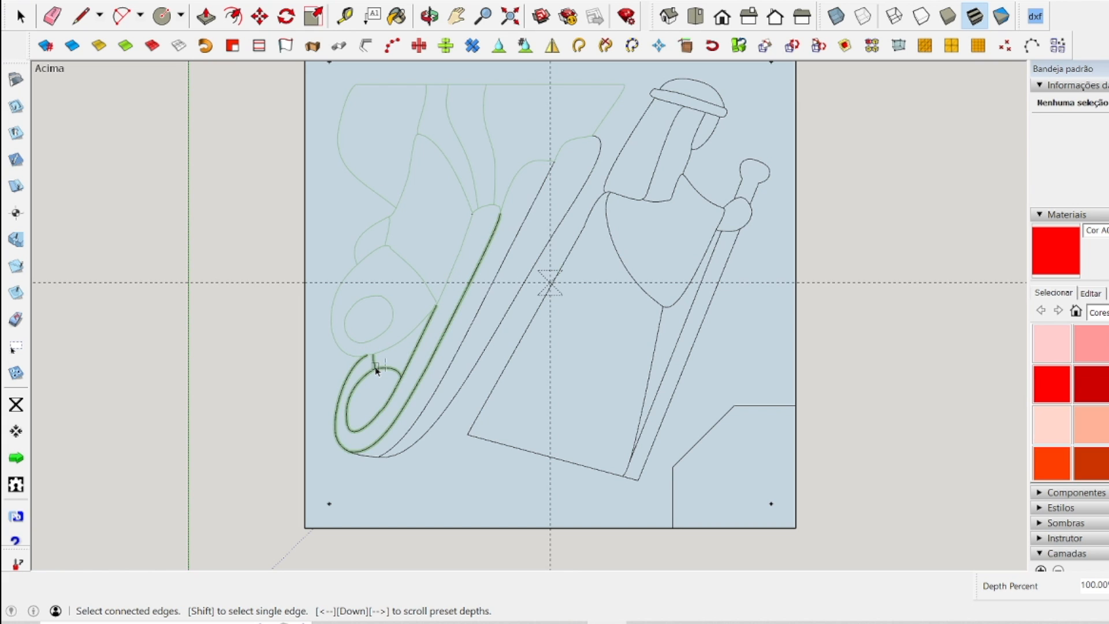
{"action": "left_click", "coordinate": [390, 399]}
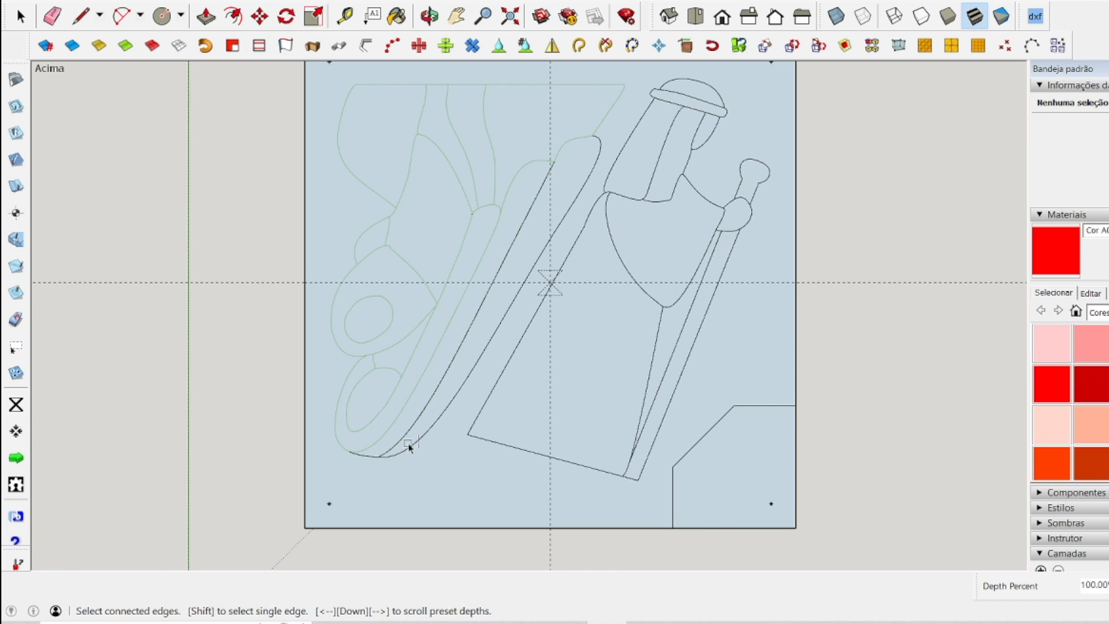
{"action": "left_click", "coordinate": [382, 455]}
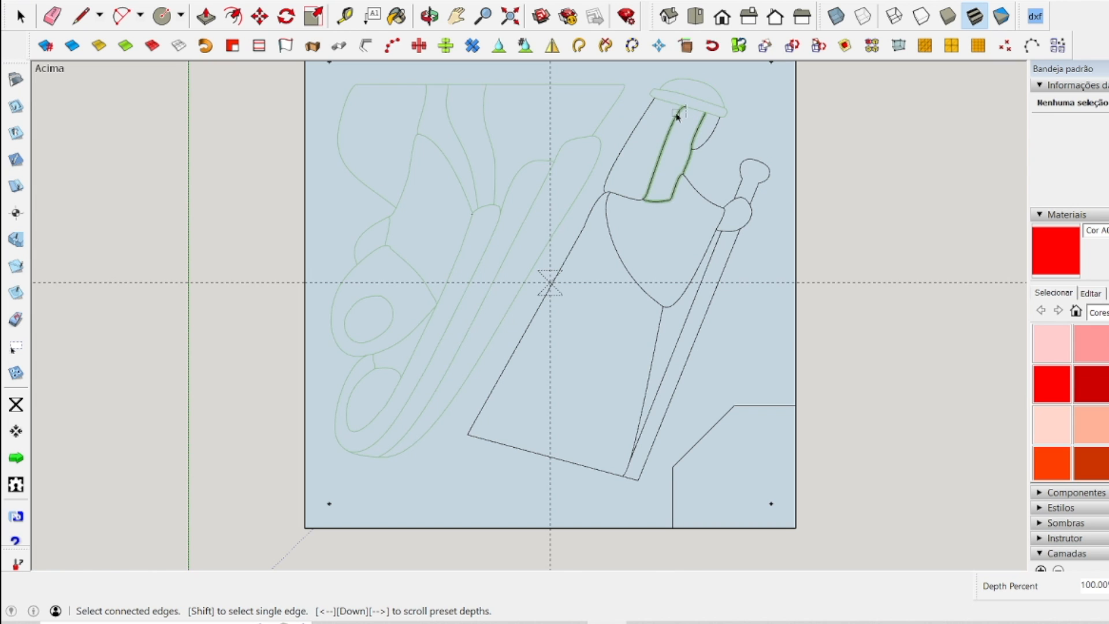
Apply CenterLine cuts to the remaining outlines of the figure with the staff, covering its face, cloak, staff and robe.
{"action": "left_click", "coordinate": [699, 150]}
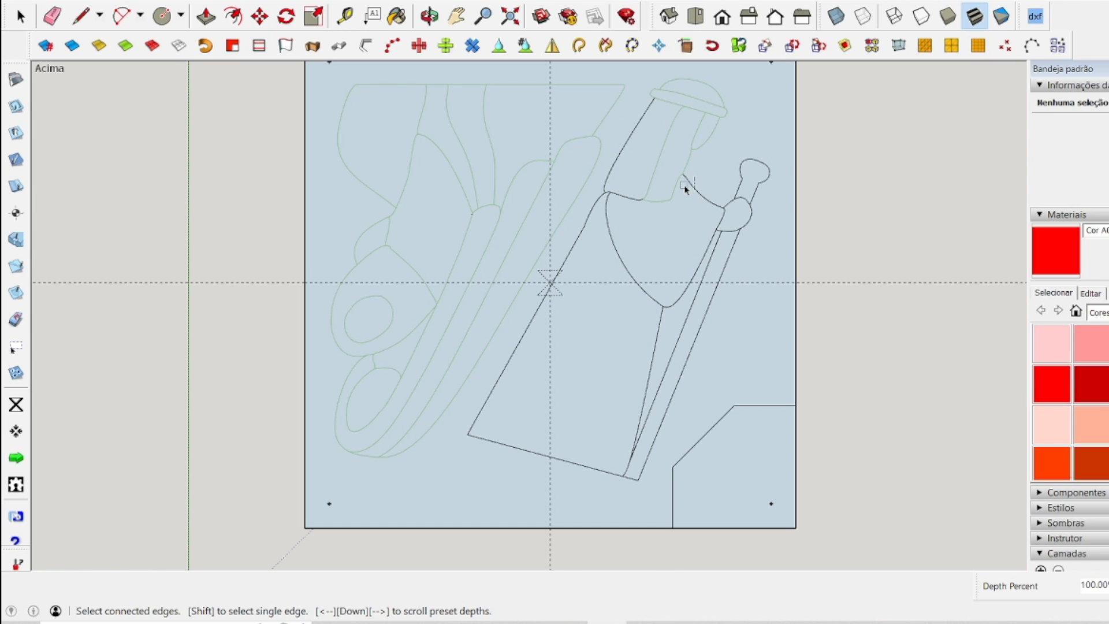
{"action": "left_click", "coordinate": [687, 180]}
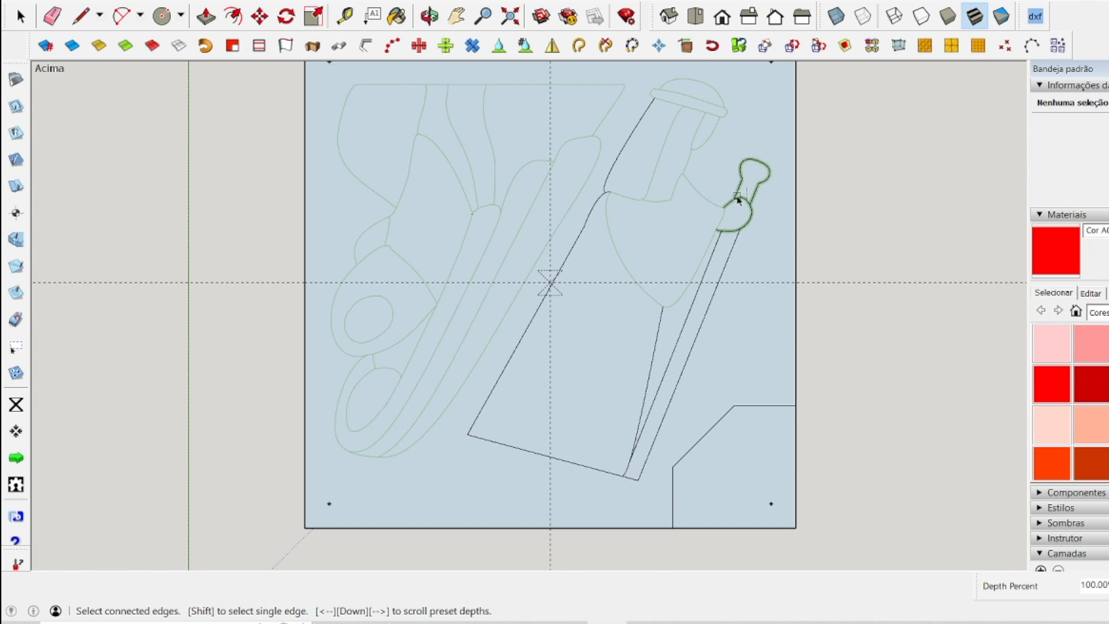
{"action": "left_click", "coordinate": [739, 203]}
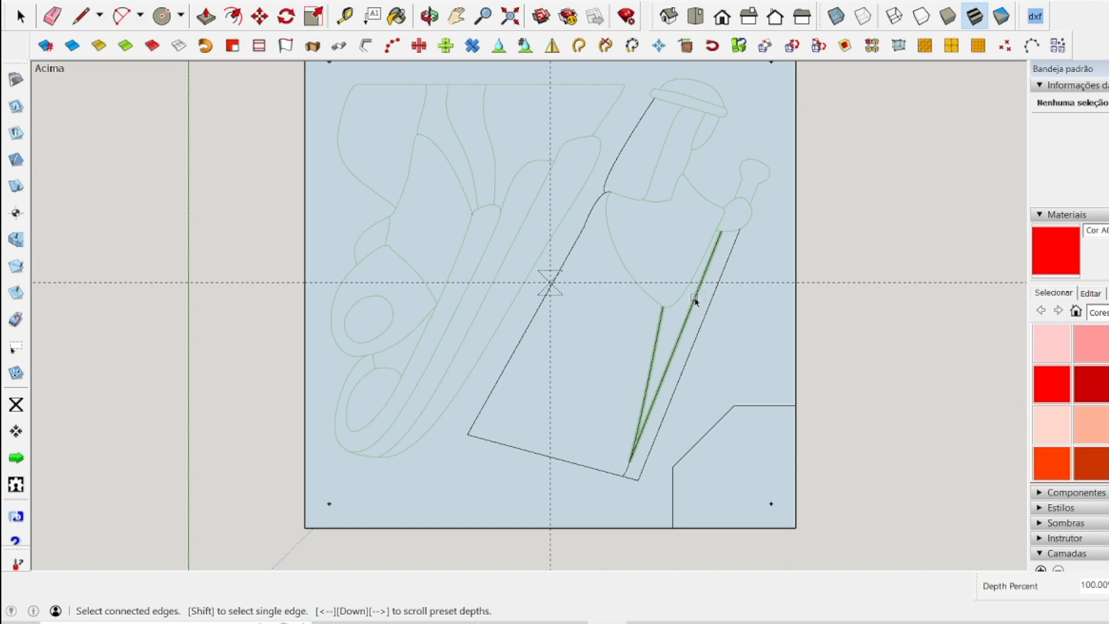
{"action": "left_click", "coordinate": [694, 301]}
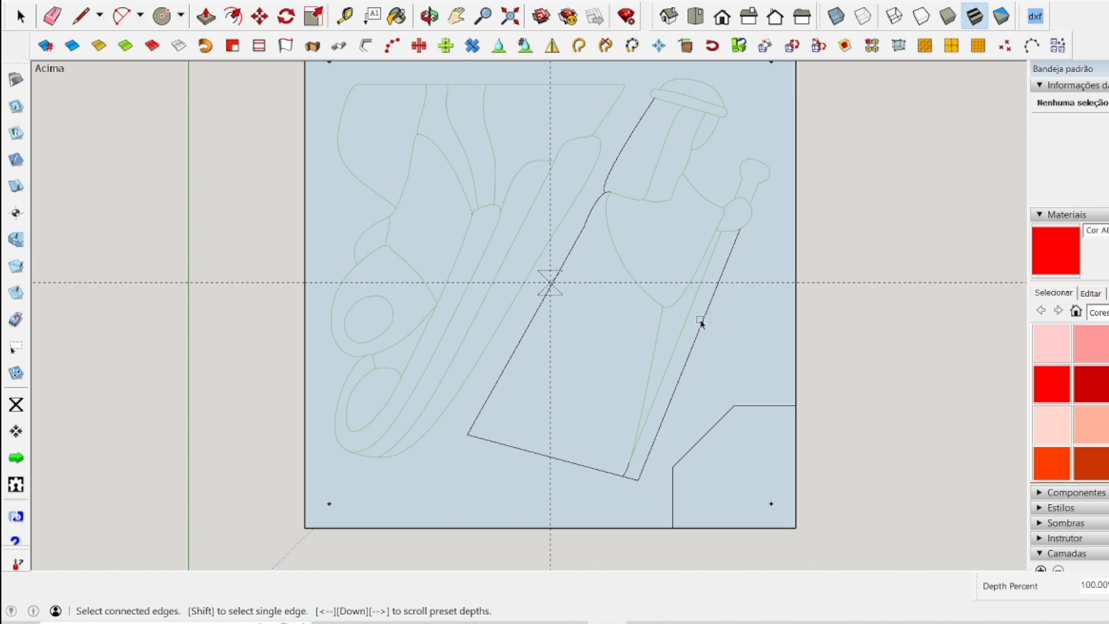
{"action": "left_click", "coordinate": [700, 323]}
{"action": "left_click", "coordinate": [614, 467]}
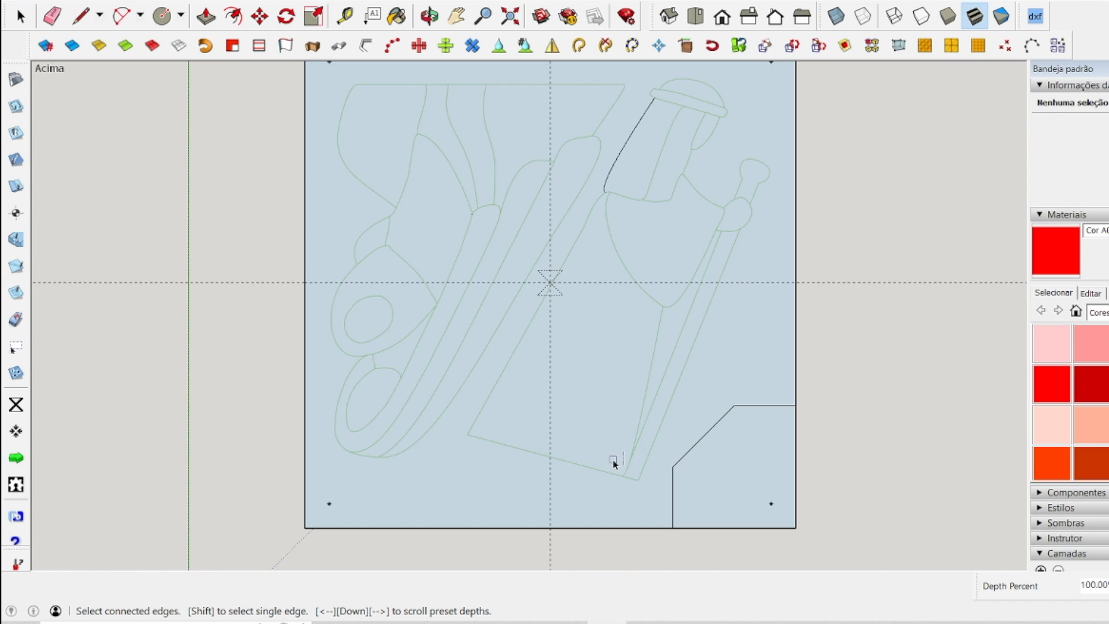
{"action": "left_click", "coordinate": [602, 187]}
{"action": "scroll", "coordinate": [528, 399], "scroll_direction": "down", "scroll_amount": 2}
{"action": "scroll", "coordinate": [532, 406], "scroll_direction": "up", "scroll_amount": 1}
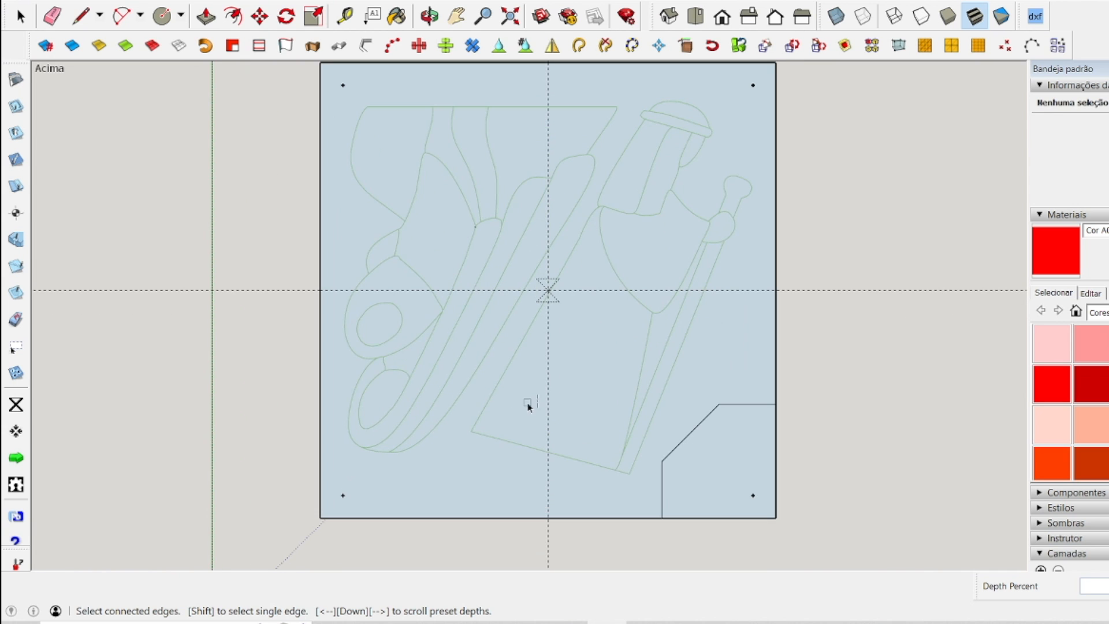
Generate the G-code for the figures' engraving lines and save it as p1-f01-entralhe in the Arquivos folder.
{"action": "left_click", "coordinate": [20, 17]}
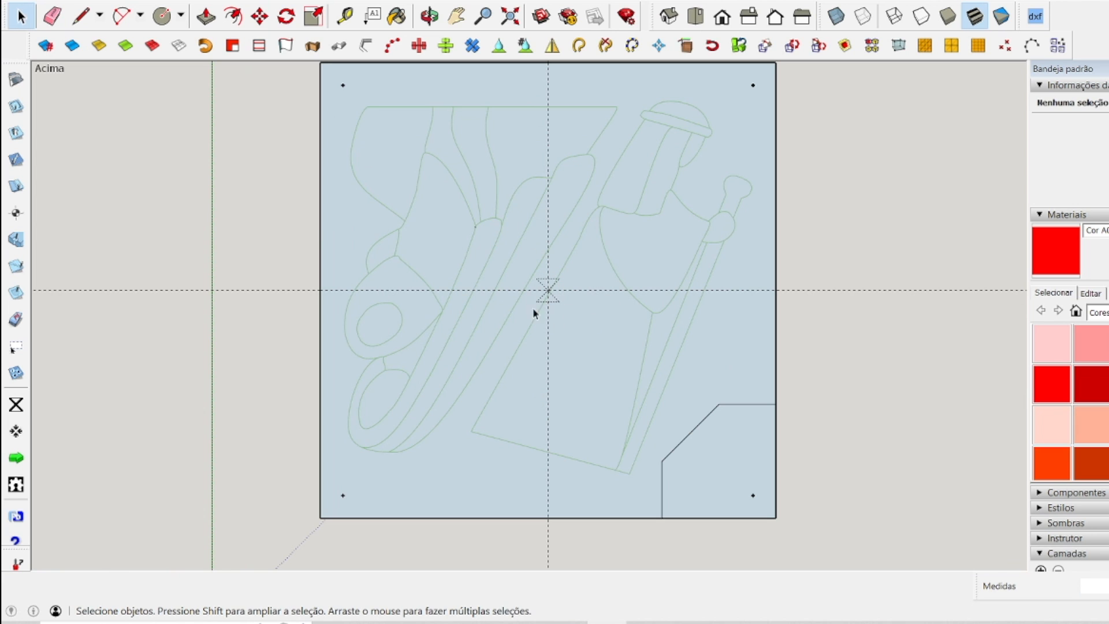
{"action": "scroll", "coordinate": [544, 348], "scroll_direction": "up", "scroll_amount": 2}
{"action": "scroll", "coordinate": [563, 292], "scroll_direction": "down", "scroll_amount": 3}
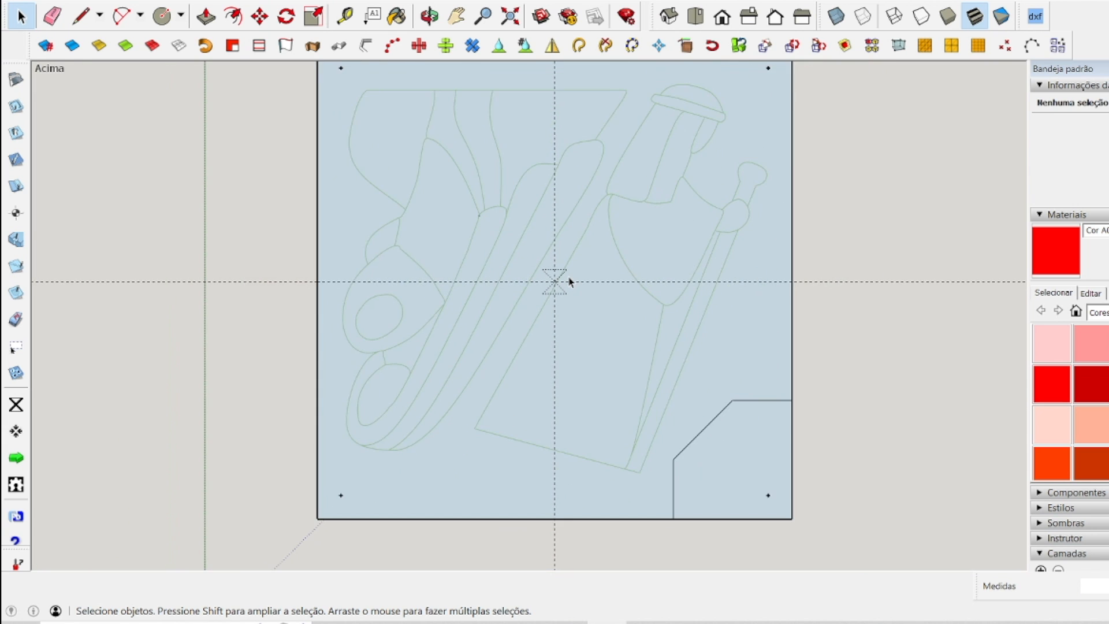
{"action": "left_click", "coordinate": [16, 459]}
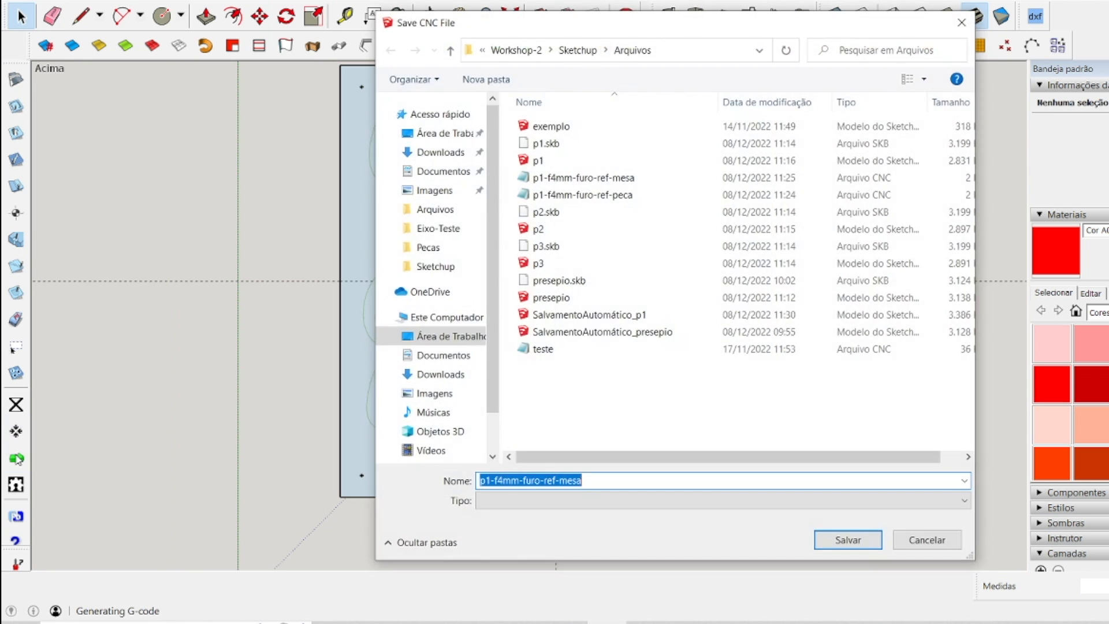
{"action": "left_click", "coordinate": [518, 477]}
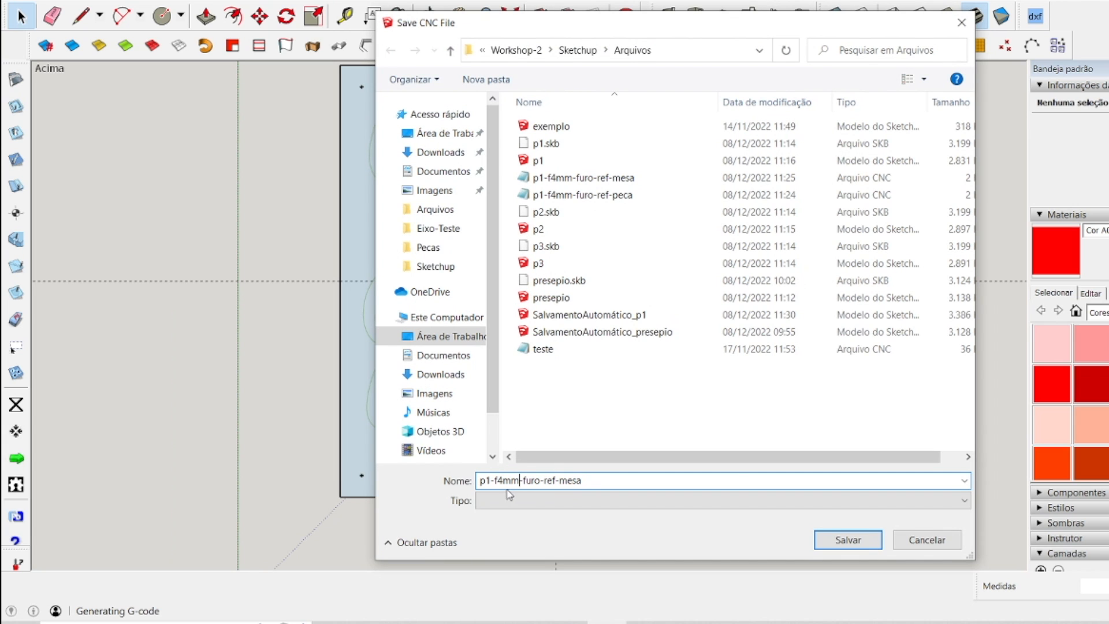
{"action": "left_click_drag", "start_coordinate": [493, 479], "coordinate": [652, 466]}
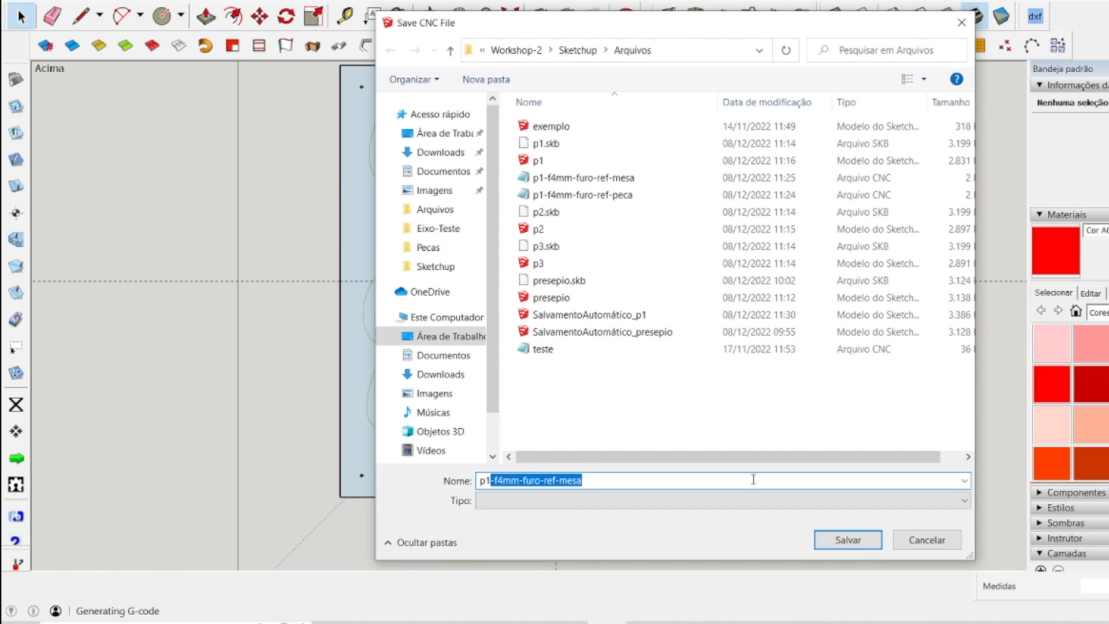
{"action": "type", "text": "-f01-entralhe"}
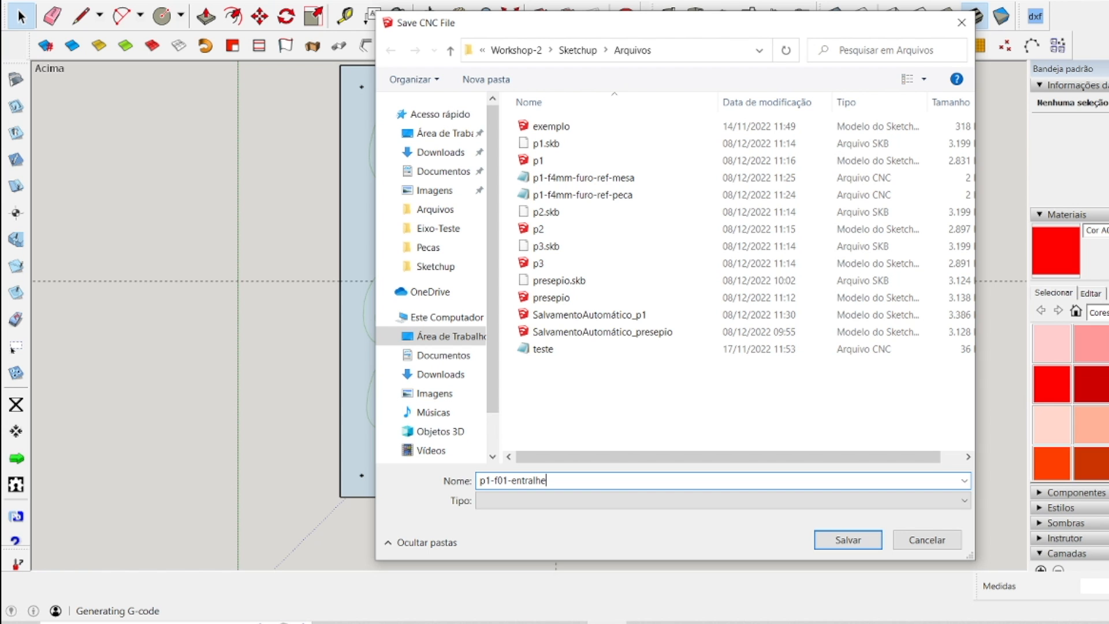
{"action": "left_click", "coordinate": [843, 543]}
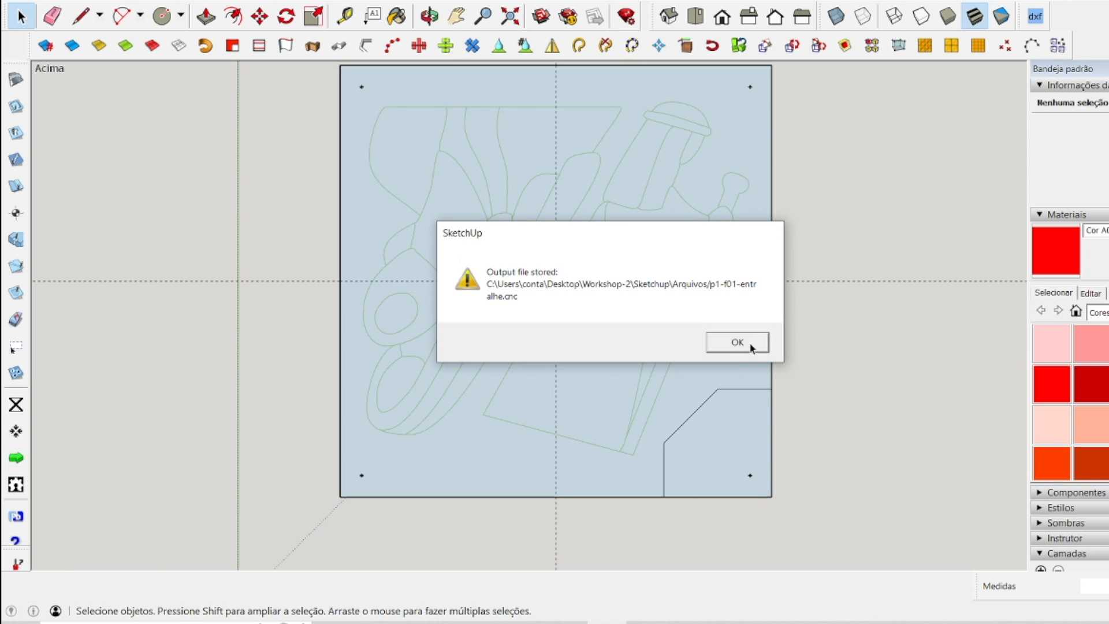
{"action": "left_click", "coordinate": [738, 341]}
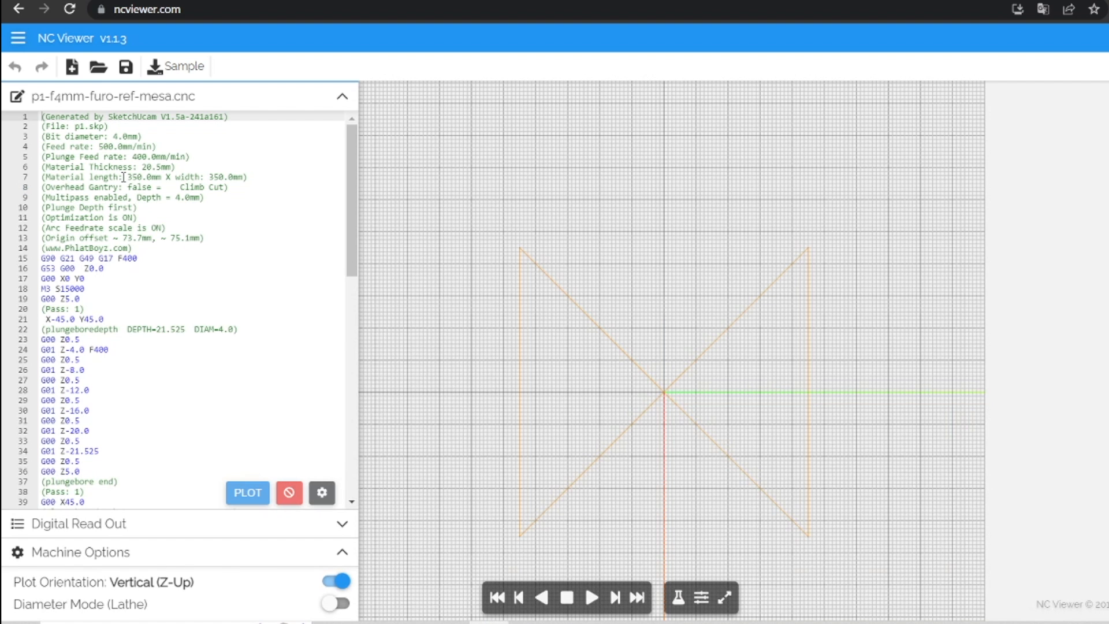
Open p1-f01-entralhe.cnc in NC Viewer and check its toolpath from above, in perspective and from the side.
{"action": "left_click", "coordinate": [98, 67]}
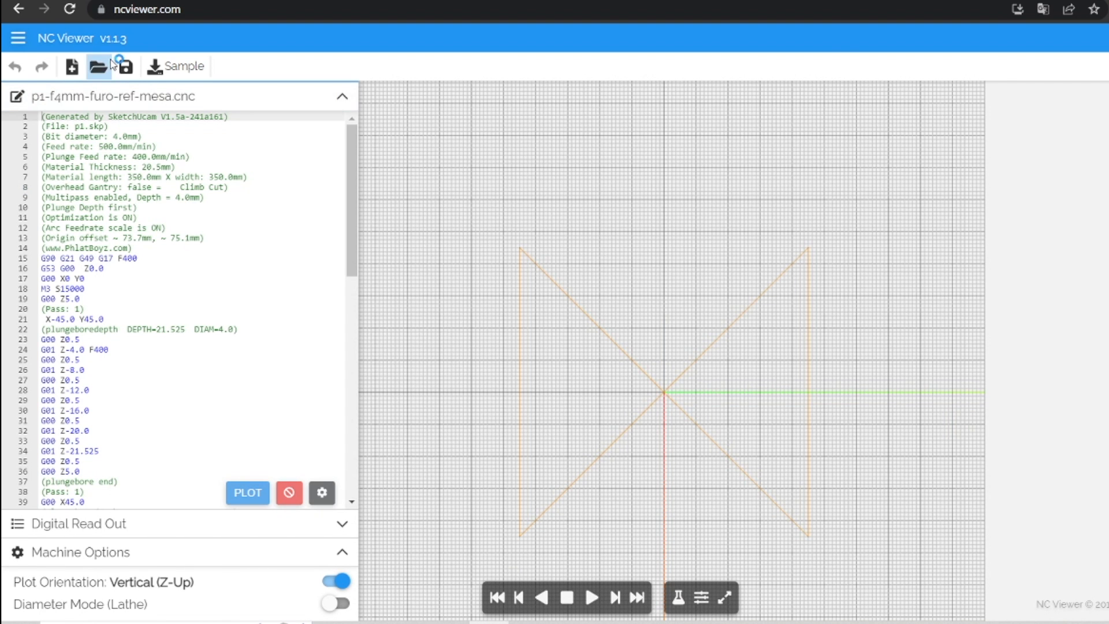
{"action": "double_click", "coordinate": [180, 134]}
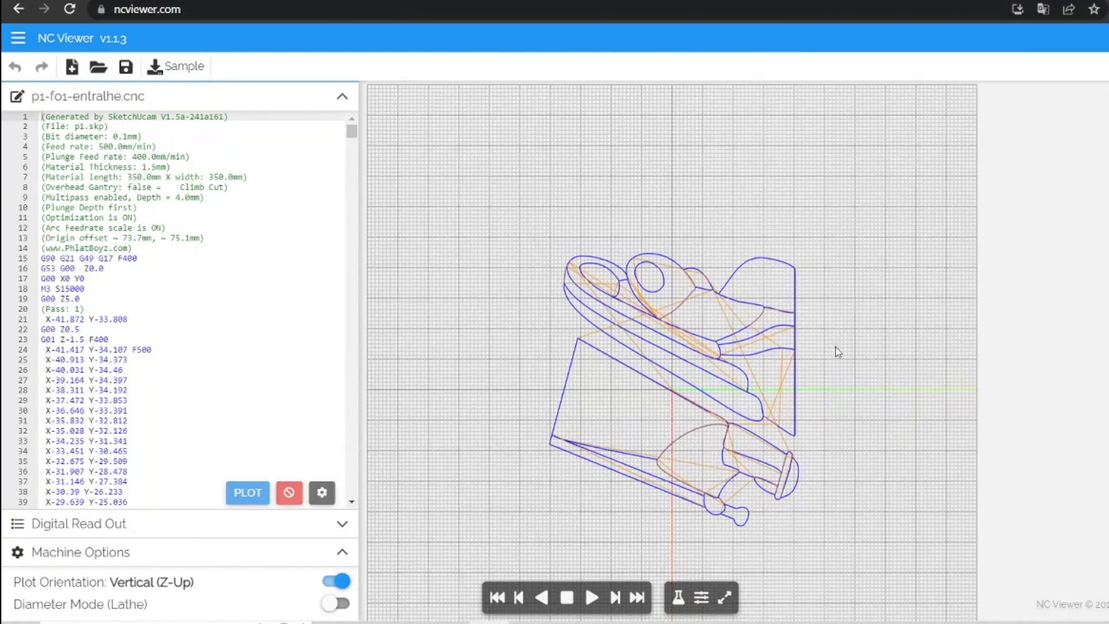
{"action": "scroll", "coordinate": [670, 359], "scroll_direction": "up", "scroll_amount": 6}
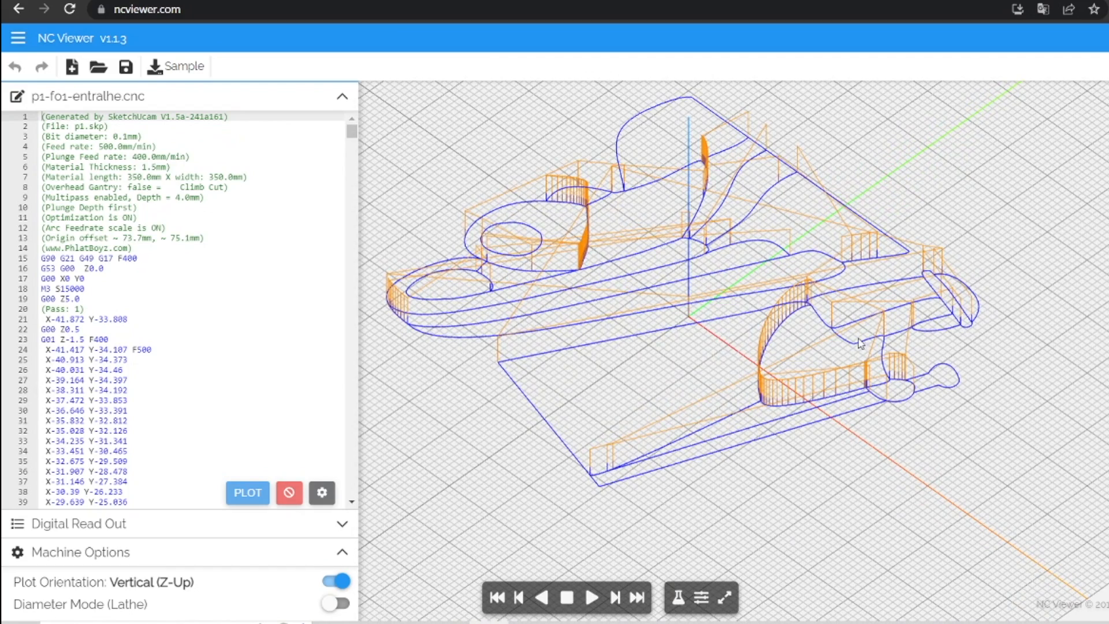
{"action": "scroll", "coordinate": [867, 359], "scroll_direction": "up", "scroll_amount": 3}
{"action": "left_click", "coordinate": [1108, 217]}
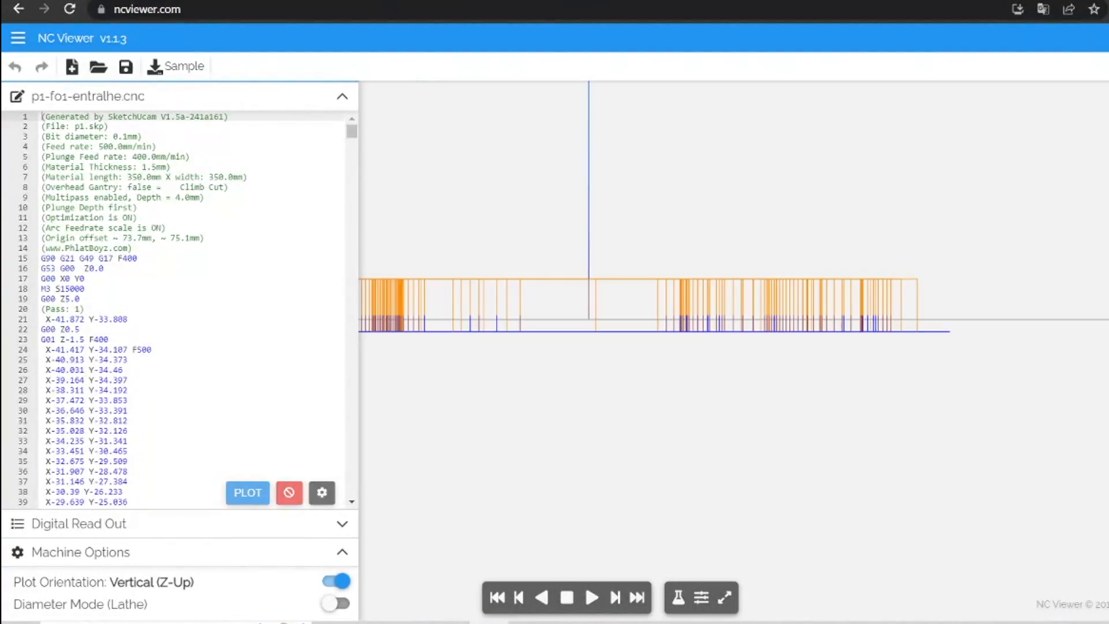
{"action": "scroll", "coordinate": [1073, 239], "scroll_direction": "down", "scroll_amount": 3}
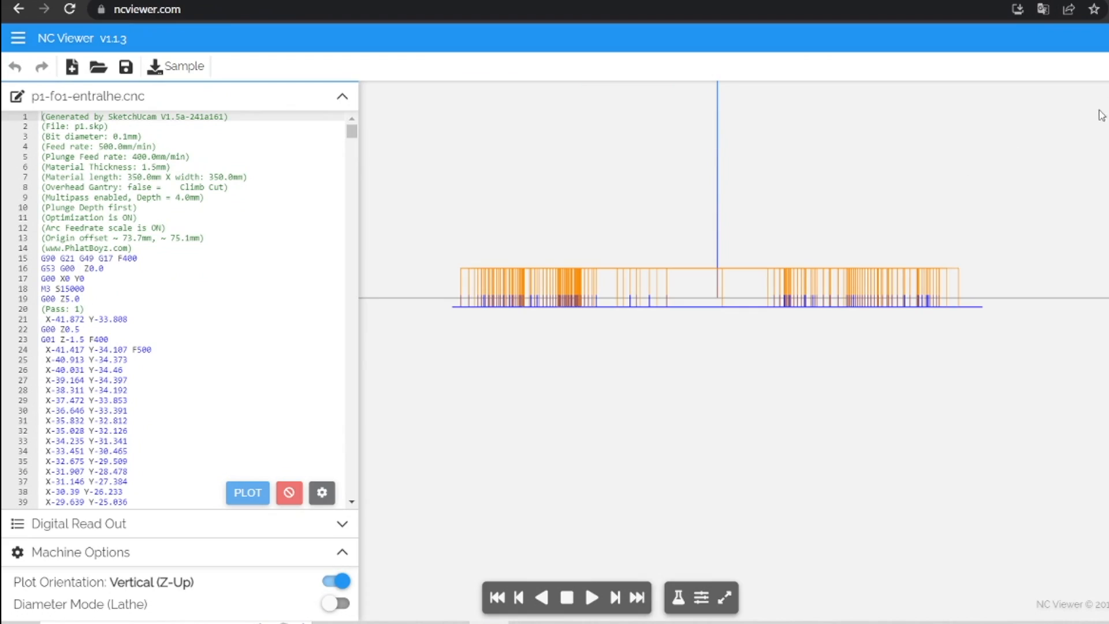
{"action": "left_click", "coordinate": [1107, 202]}
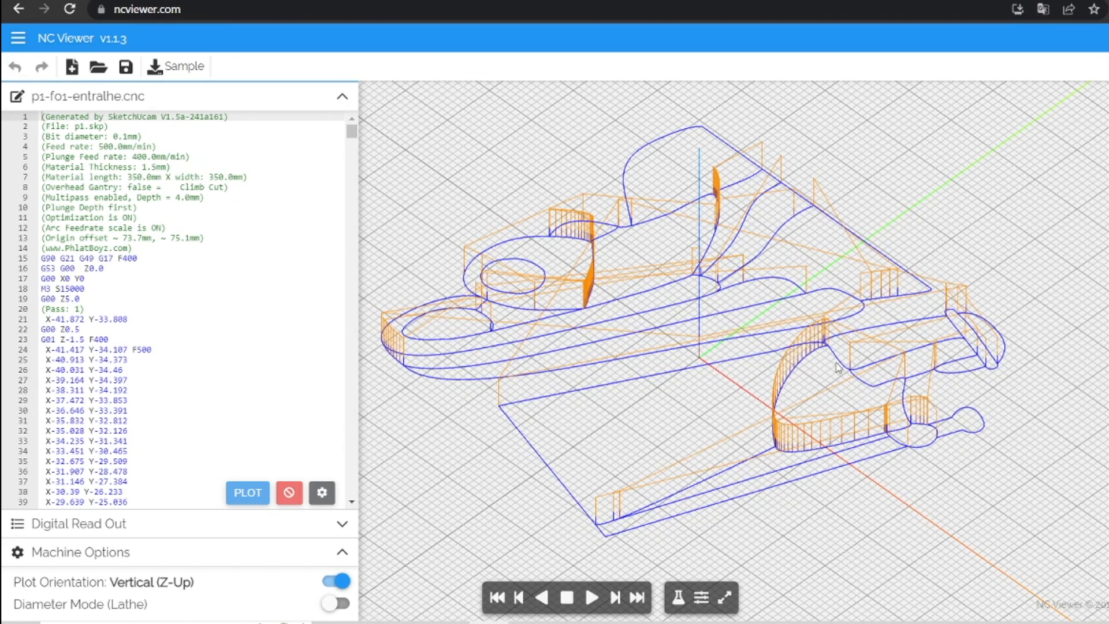
Examine the engraving toolpath up close, comparing the cutting lines with the repeated plunge and retract moves along the figures' curves.
{"action": "scroll", "coordinate": [830, 452], "scroll_direction": "up", "scroll_amount": 3}
{"action": "scroll", "coordinate": [866, 447], "scroll_direction": "up", "scroll_amount": 4}
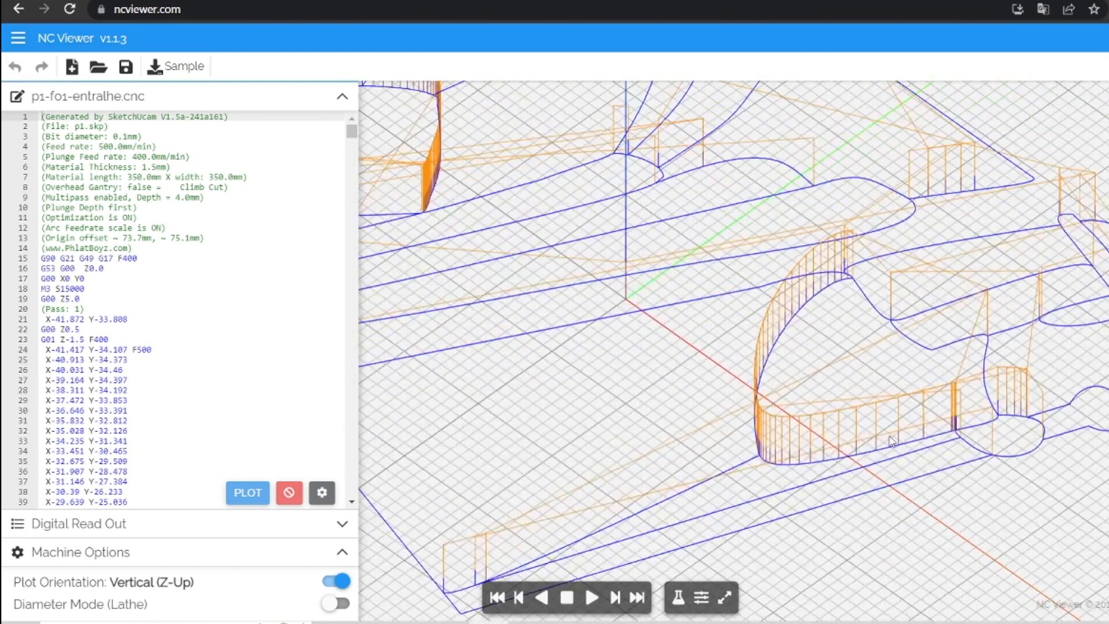
{"action": "scroll", "coordinate": [892, 441], "scroll_direction": "up", "scroll_amount": 2}
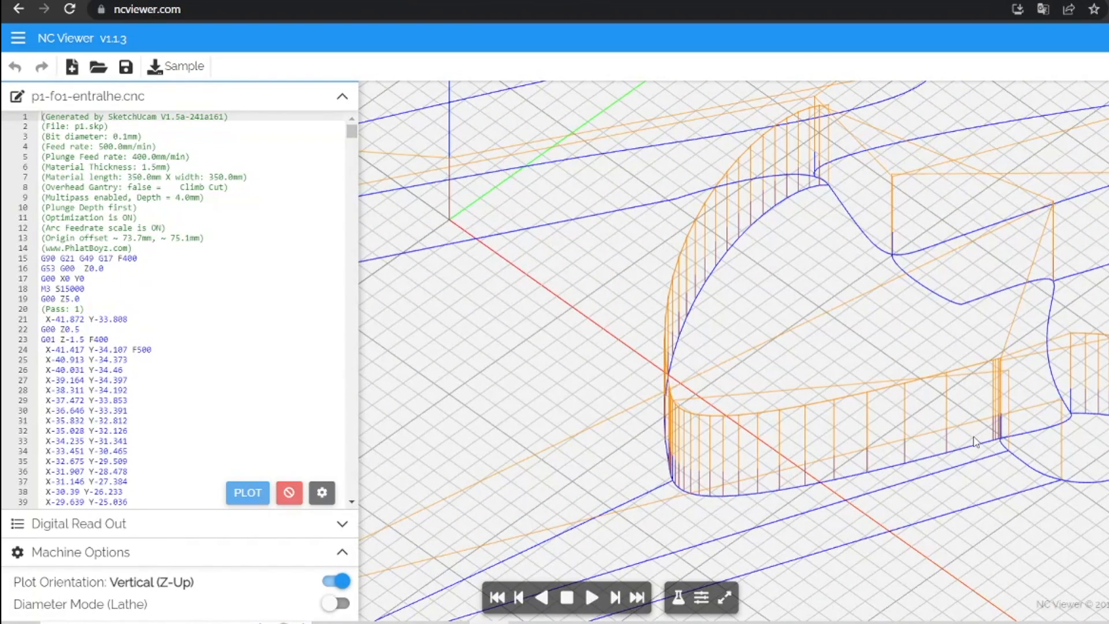
{"action": "scroll", "coordinate": [840, 309], "scroll_direction": "down", "scroll_amount": 2}
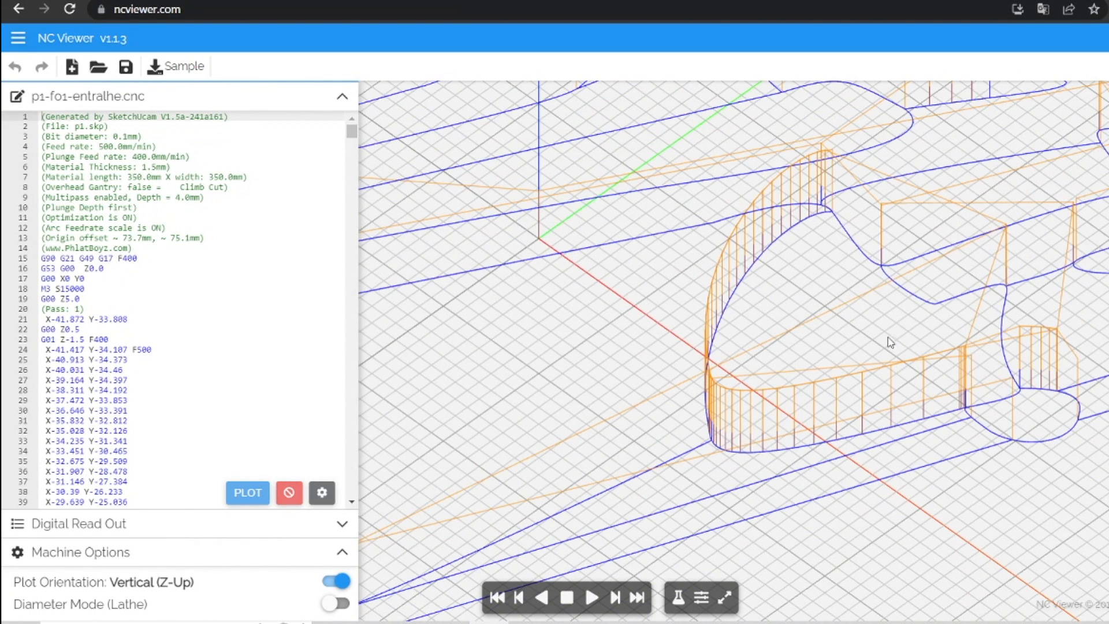
{"action": "scroll", "coordinate": [892, 341], "scroll_direction": "down", "scroll_amount": 2}
{"action": "scroll", "coordinate": [892, 341], "scroll_direction": "down", "scroll_amount": 2}
{"action": "scroll", "coordinate": [710, 287], "scroll_direction": "down", "scroll_amount": 2}
{"action": "scroll", "coordinate": [570, 213], "scroll_direction": "down", "scroll_amount": 2}
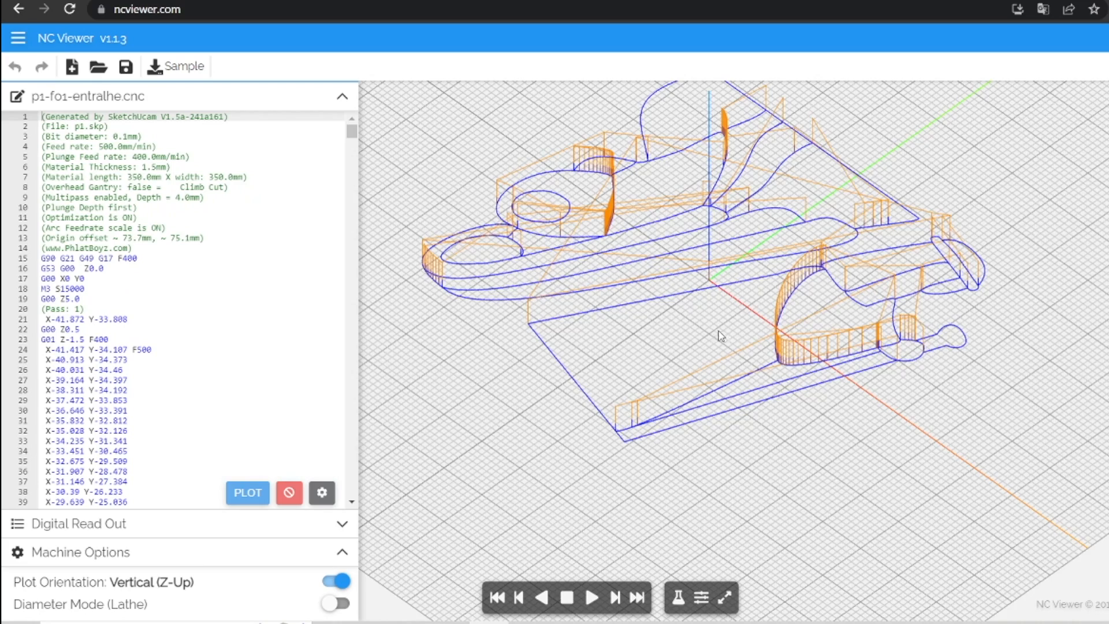
{"action": "scroll", "coordinate": [730, 333], "scroll_direction": "up", "scroll_amount": 6}
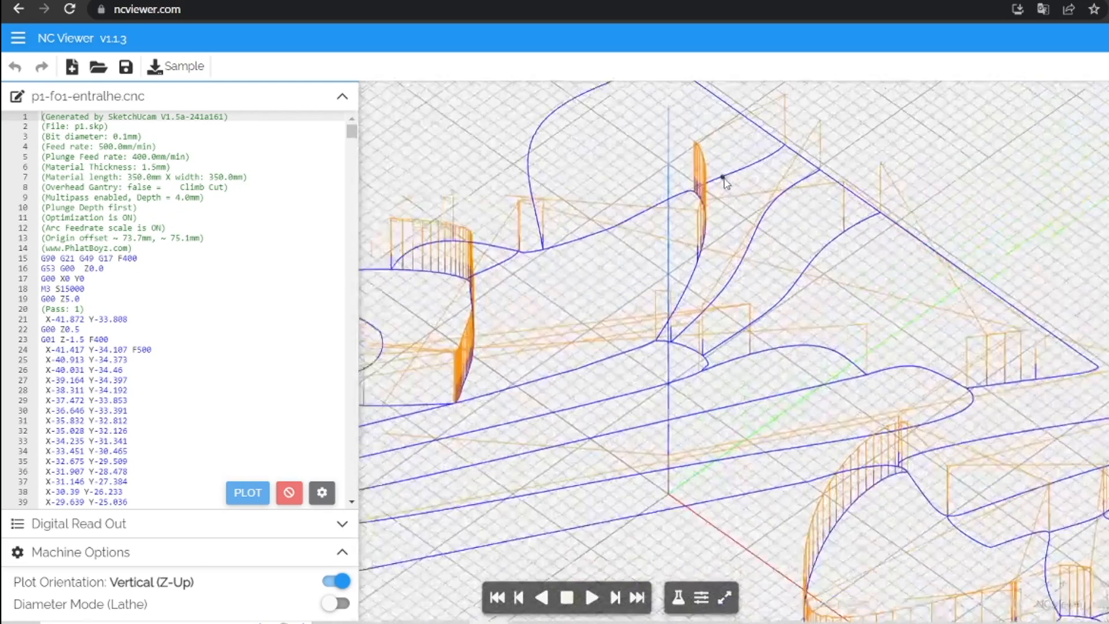
{"action": "scroll", "coordinate": [727, 184], "scroll_direction": "up", "scroll_amount": 2}
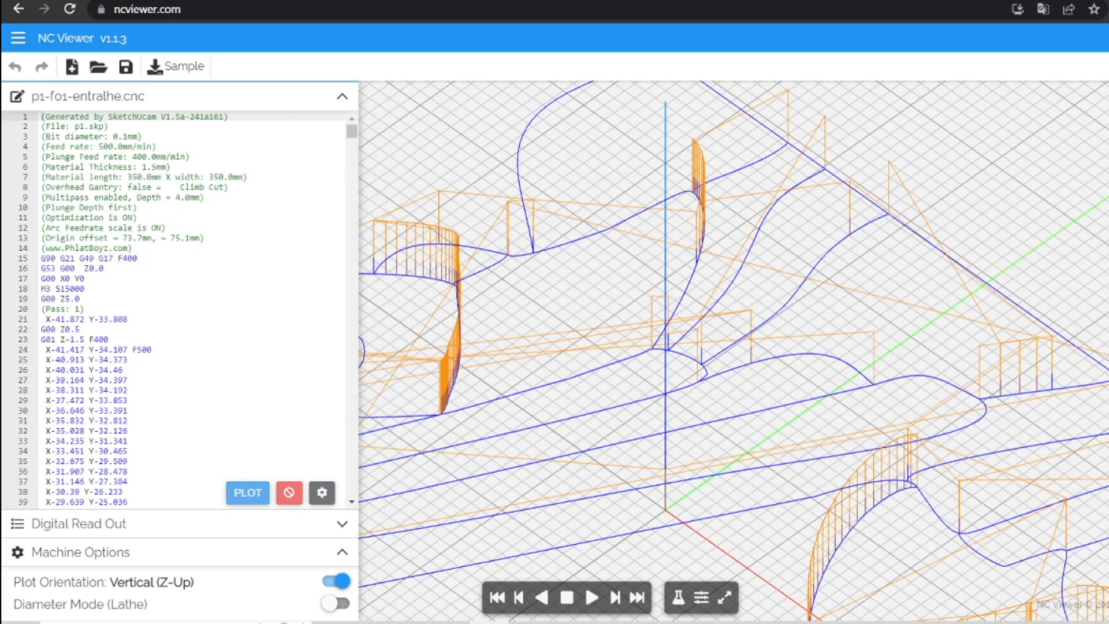
{"action": "scroll", "coordinate": [788, 437], "scroll_direction": "down", "scroll_amount": 5}
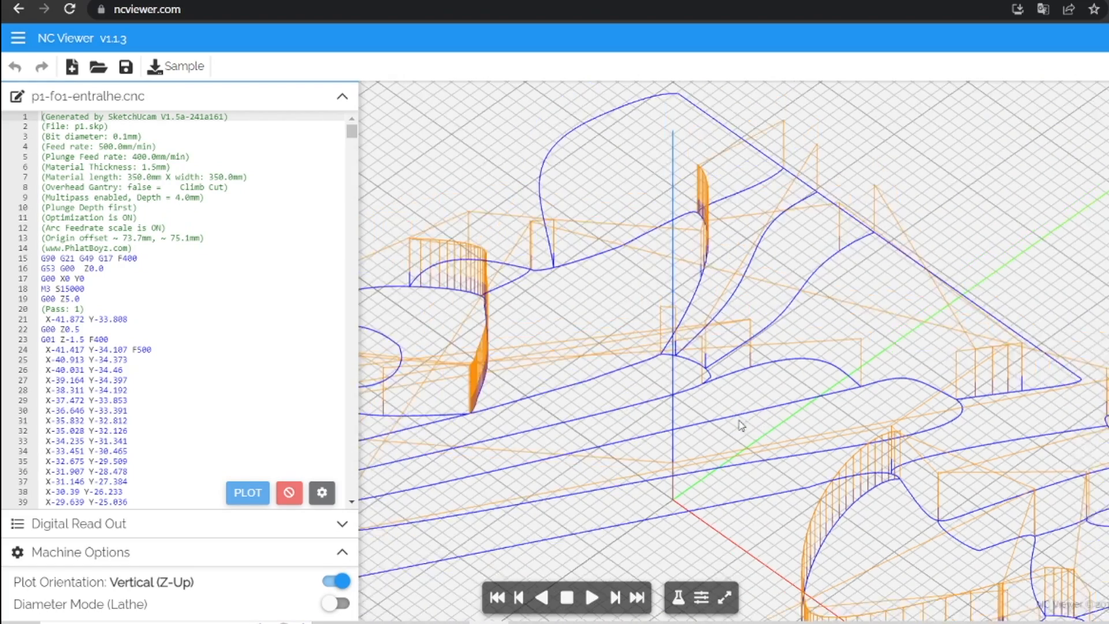
{"action": "scroll", "coordinate": [881, 545], "scroll_direction": "up", "scroll_amount": 5}
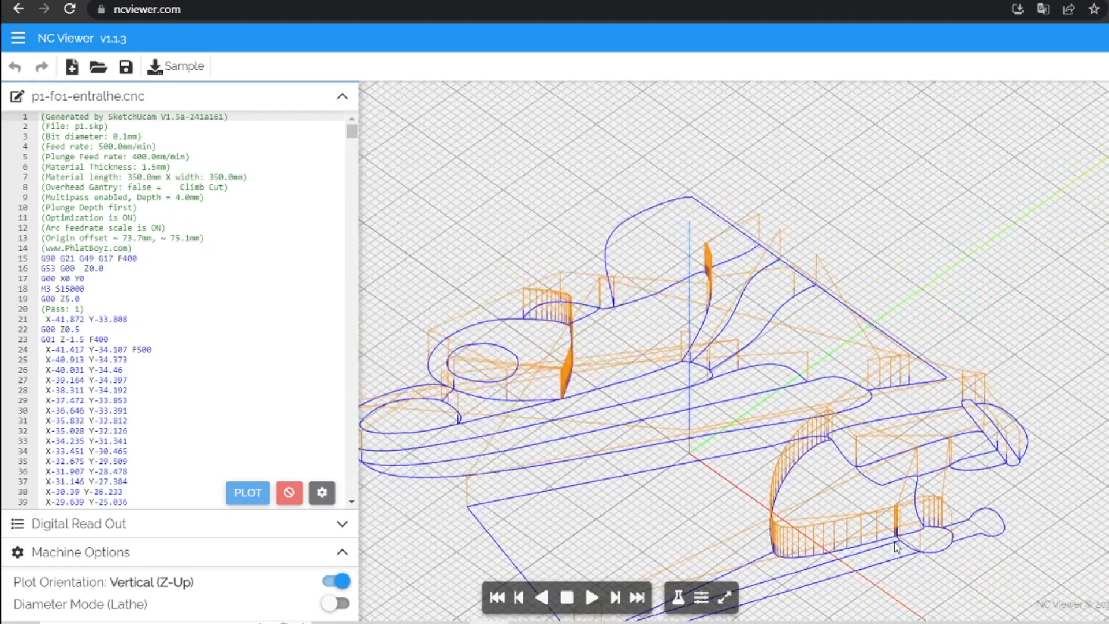
{"action": "scroll", "coordinate": [992, 548], "scroll_direction": "up", "scroll_amount": 5}
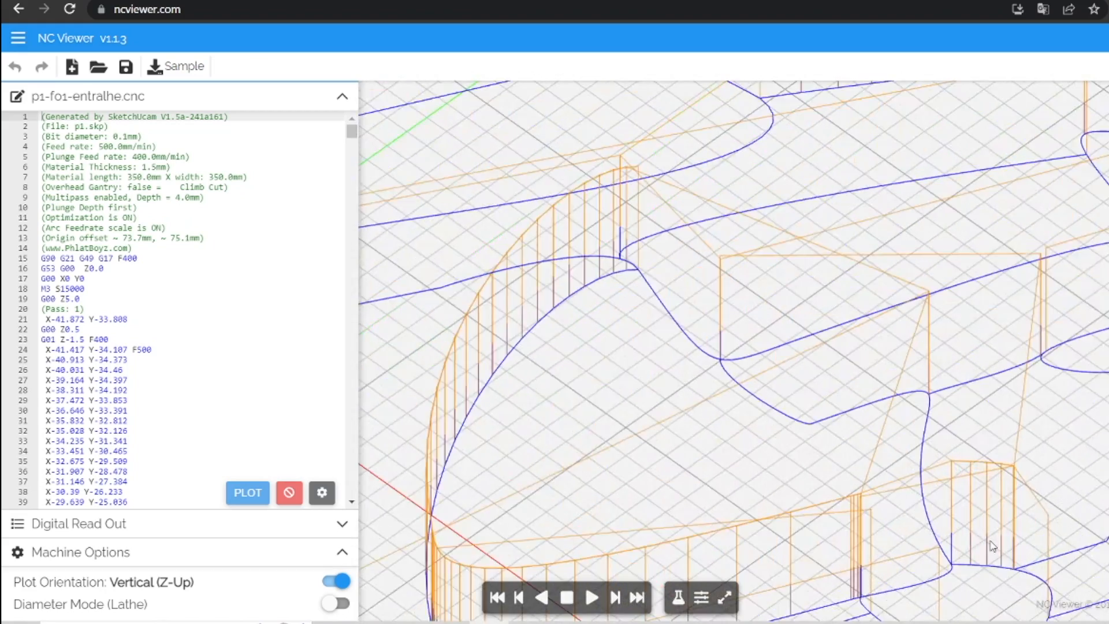
{"action": "scroll", "coordinate": [963, 508], "scroll_direction": "down", "scroll_amount": 6}
{"action": "scroll", "coordinate": [947, 494], "scroll_direction": "down", "scroll_amount": 5}
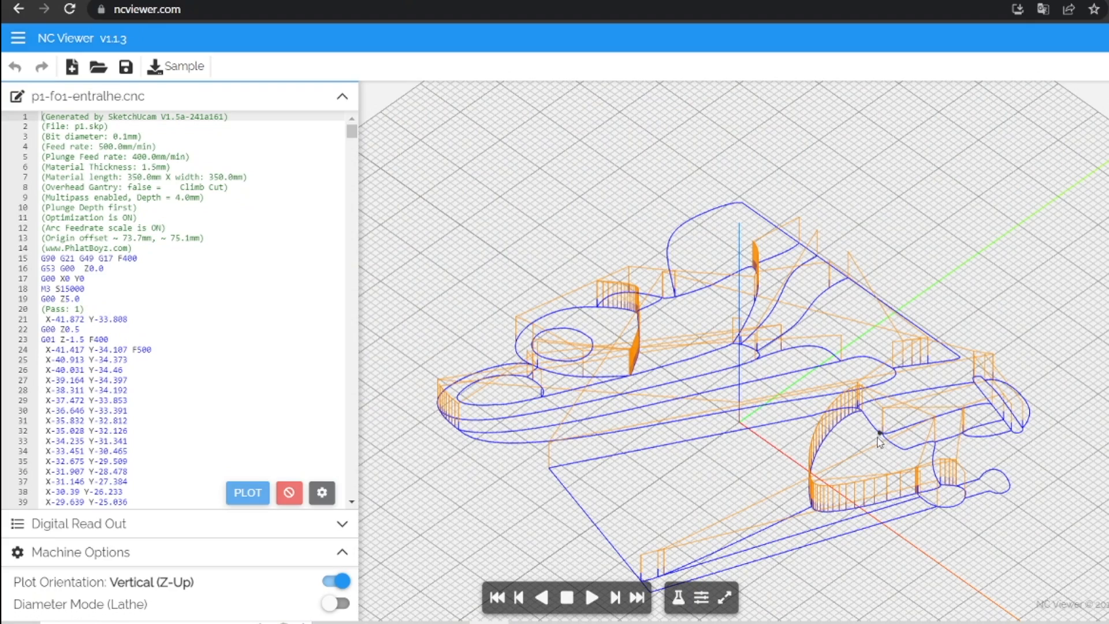
{"action": "scroll", "coordinate": [820, 497], "scroll_direction": "up", "scroll_amount": 1}
{"action": "scroll", "coordinate": [762, 445], "scroll_direction": "up", "scroll_amount": 4}
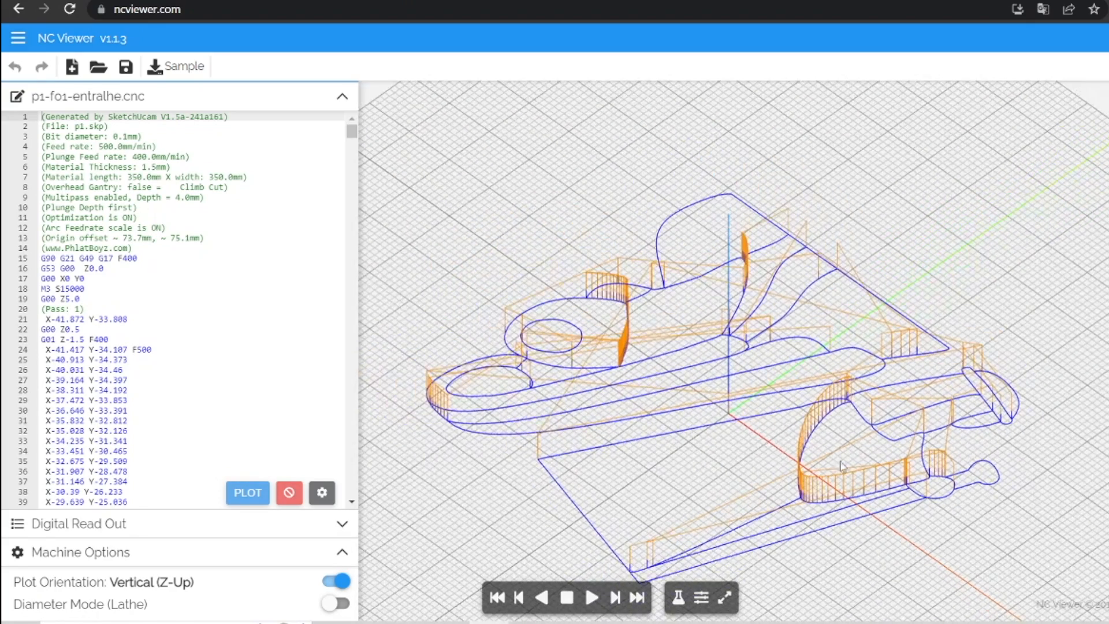
{"action": "scroll", "coordinate": [603, 473], "scroll_direction": "down", "scroll_amount": 6}
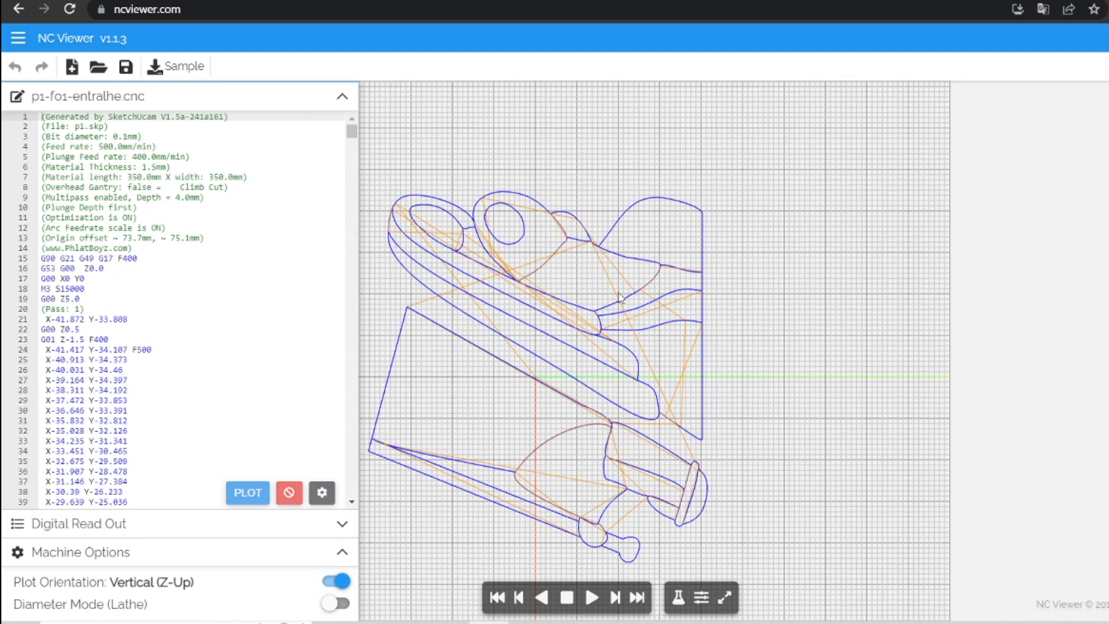
In SketchUp, move the whole engraved panel out of the safe area to the left of the two machined panels.
{"action": "scroll", "coordinate": [757, 326], "scroll_direction": "down", "scroll_amount": 2}
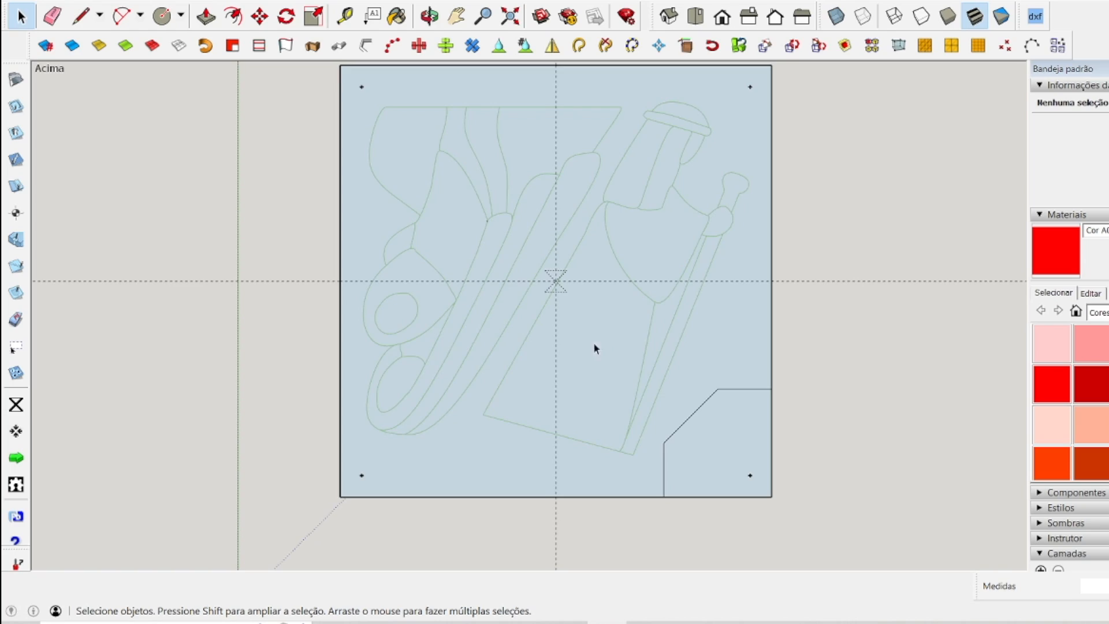
{"action": "scroll", "coordinate": [537, 376], "scroll_direction": "down", "scroll_amount": 3}
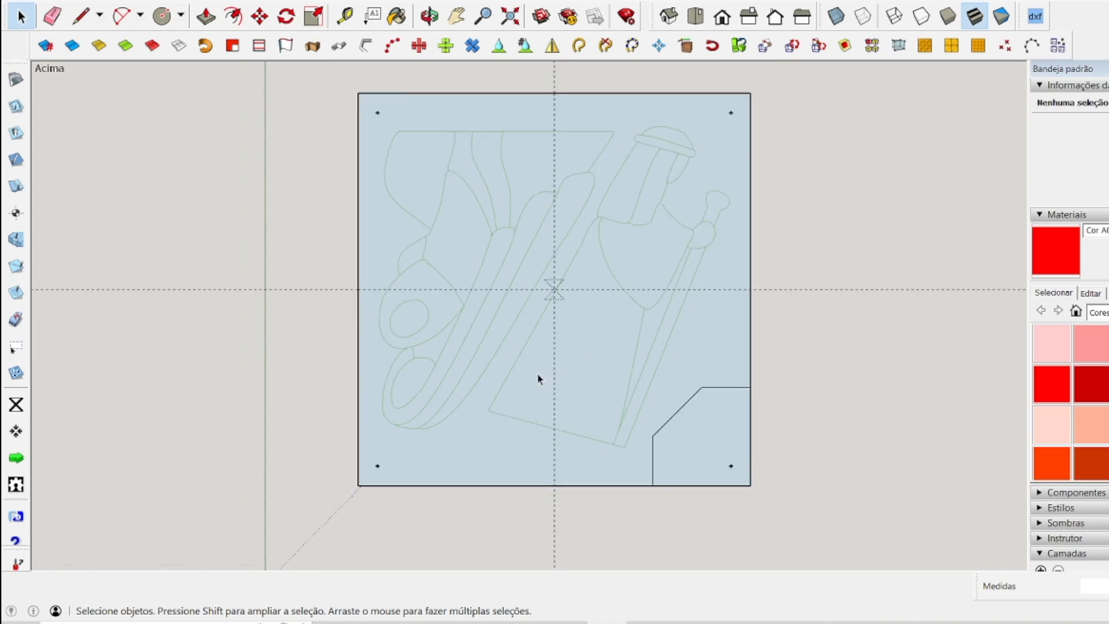
{"action": "mouse_move", "coordinate": [385, 157]}
{"action": "left_mouse_down"}
{"action": "mouse_move", "coordinate": [730, 441]}
{"action": "mouse_move", "coordinate": [722, 391]}
{"action": "left_mouse_up"}
{"action": "scroll", "coordinate": [722, 391], "scroll_direction": "down", "scroll_amount": 5}
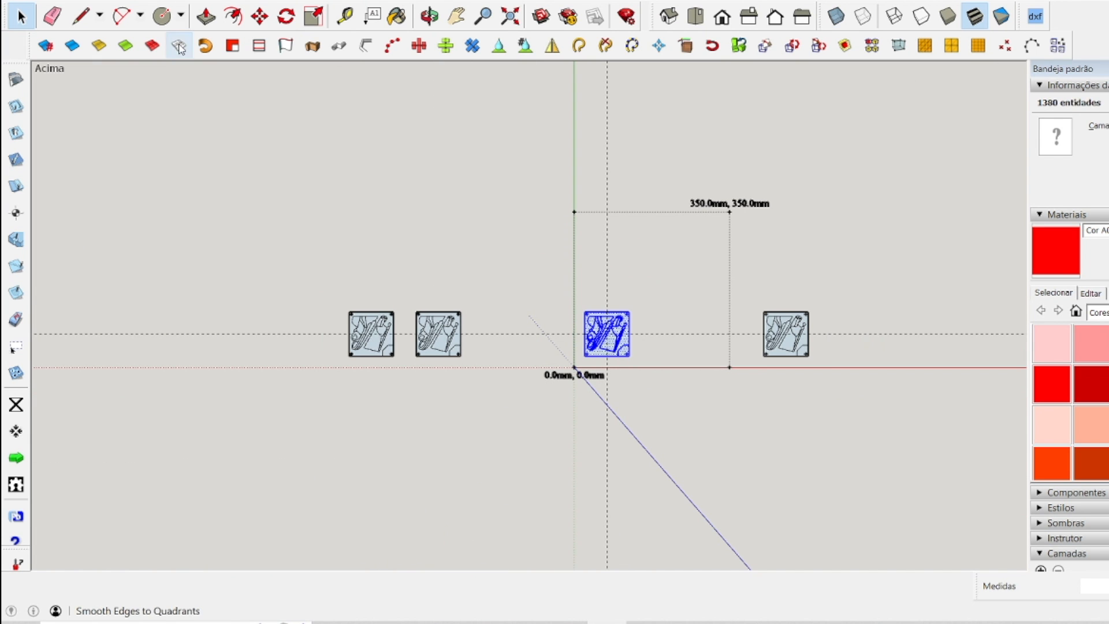
{"action": "key", "text": "m"}
{"action": "left_click", "coordinate": [609, 329]}
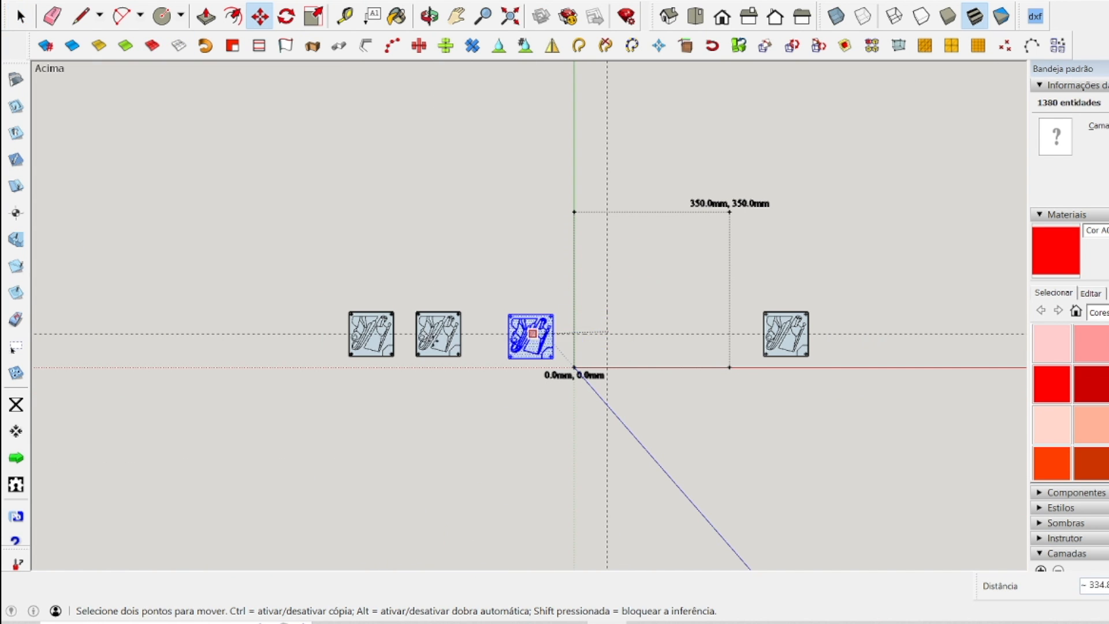
{"action": "left_click", "coordinate": [310, 340]}
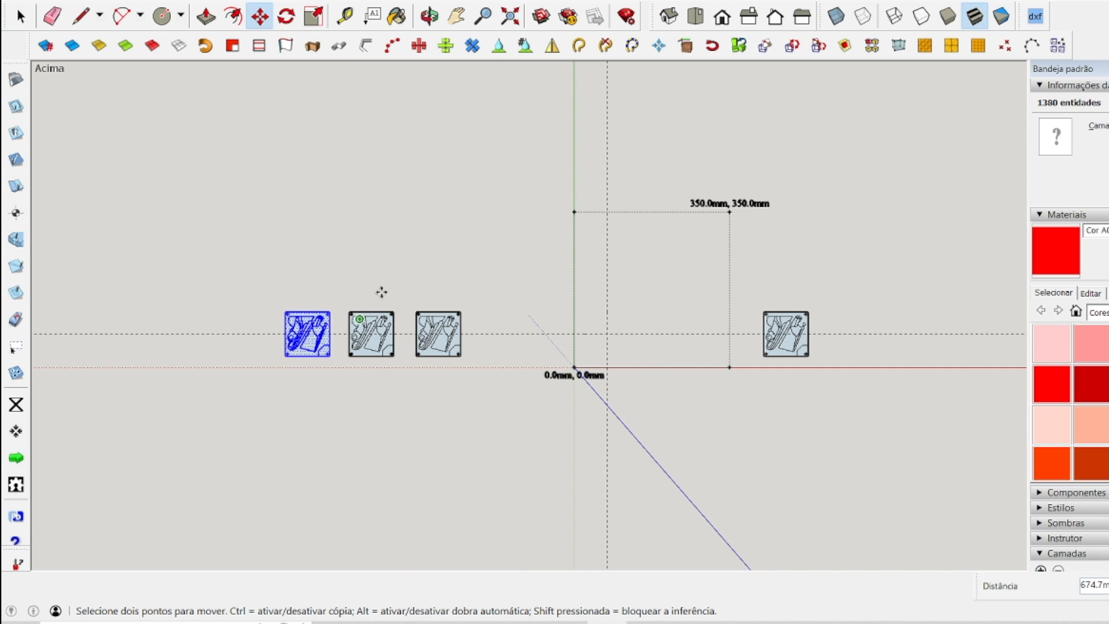
Copy the unmachined panel from the right of the safe area into the safe area, near the vertical guide.
{"action": "key", "text": "space"}
{"action": "left_click", "coordinate": [570, 285]}
{"action": "left_click_drag", "start_coordinate": [747, 298], "coordinate": [854, 369]}
{"action": "scroll", "coordinate": [846, 350], "scroll_direction": "up", "scroll_amount": 5}
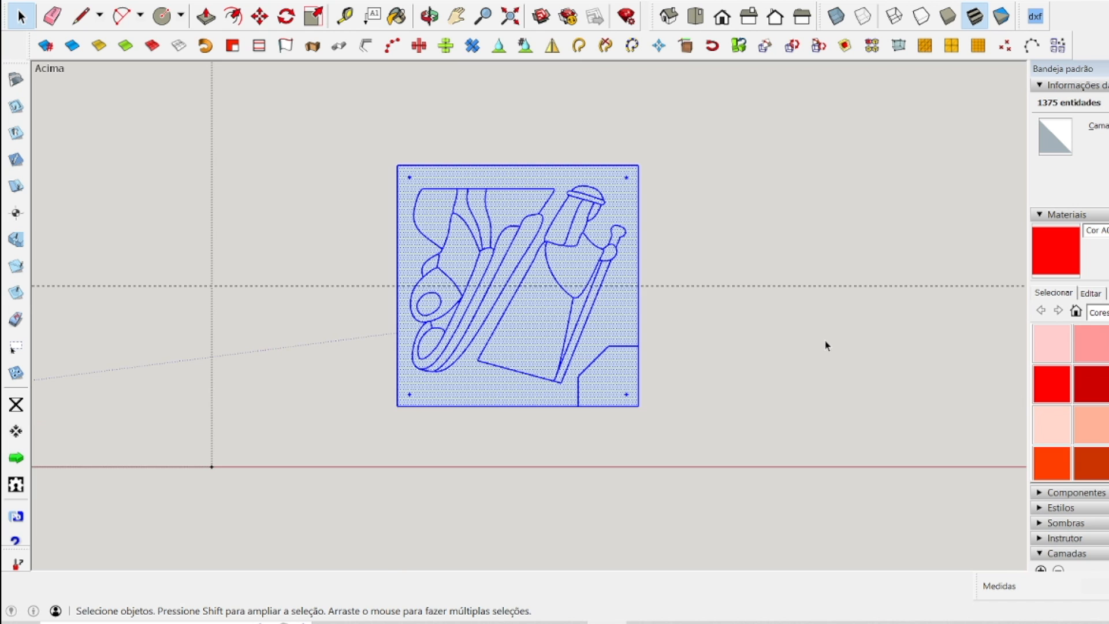
{"action": "scroll", "coordinate": [825, 345], "scroll_direction": "down", "scroll_amount": 4}
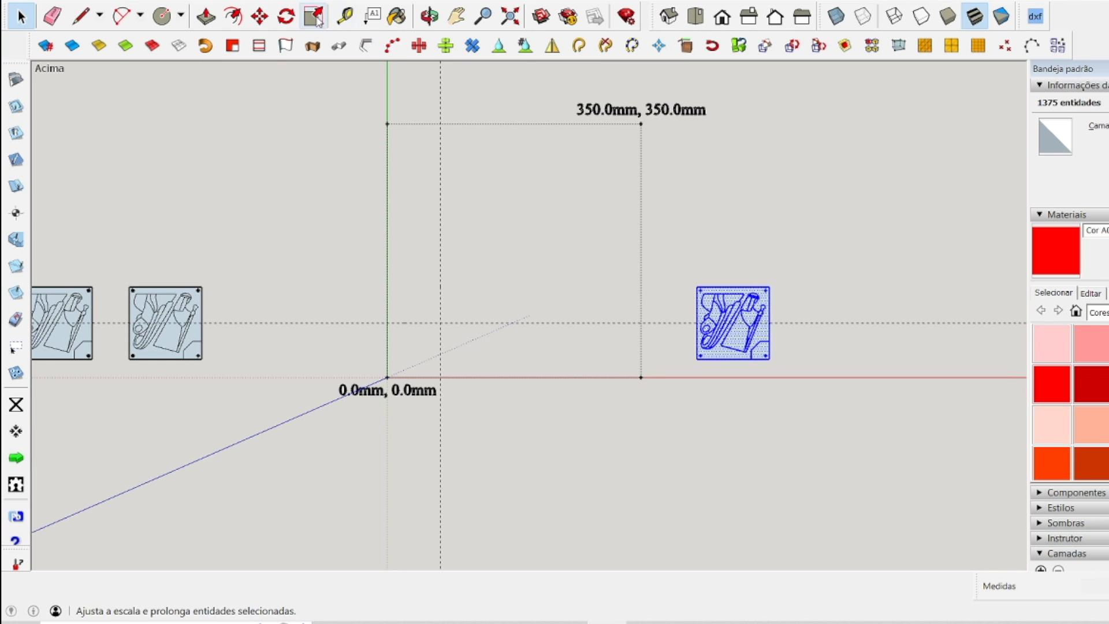
{"action": "left_click", "coordinate": [259, 16]}
{"action": "left_click", "coordinate": [697, 316]}
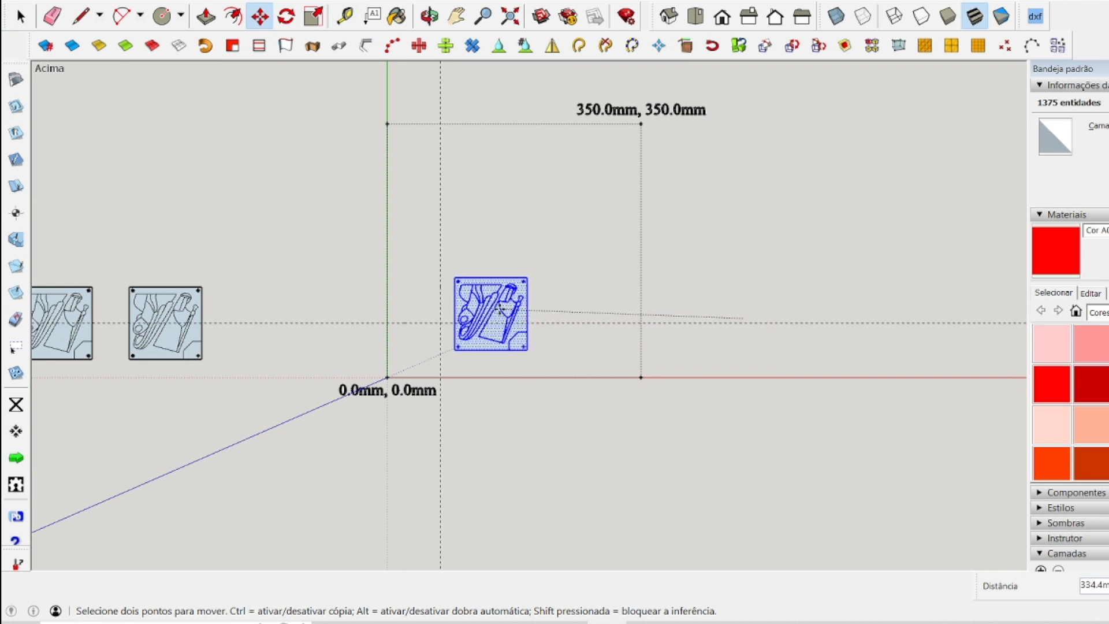
{"action": "key", "text": "ctrl"}
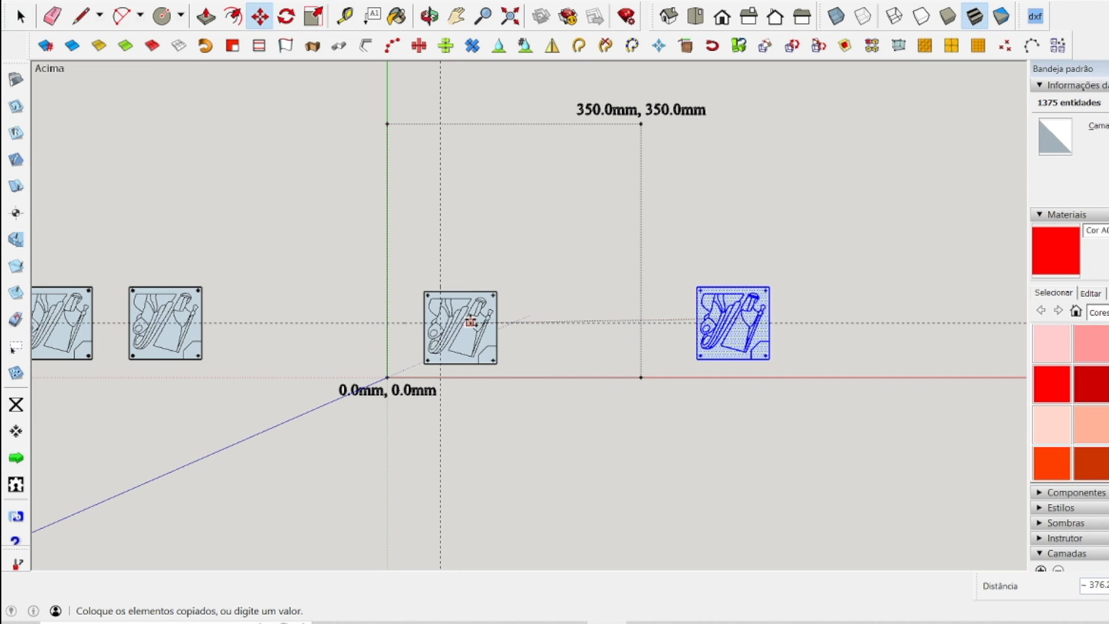
{"action": "left_click", "coordinate": [436, 333]}
{"action": "scroll", "coordinate": [457, 334], "scroll_direction": "up", "scroll_amount": 5}
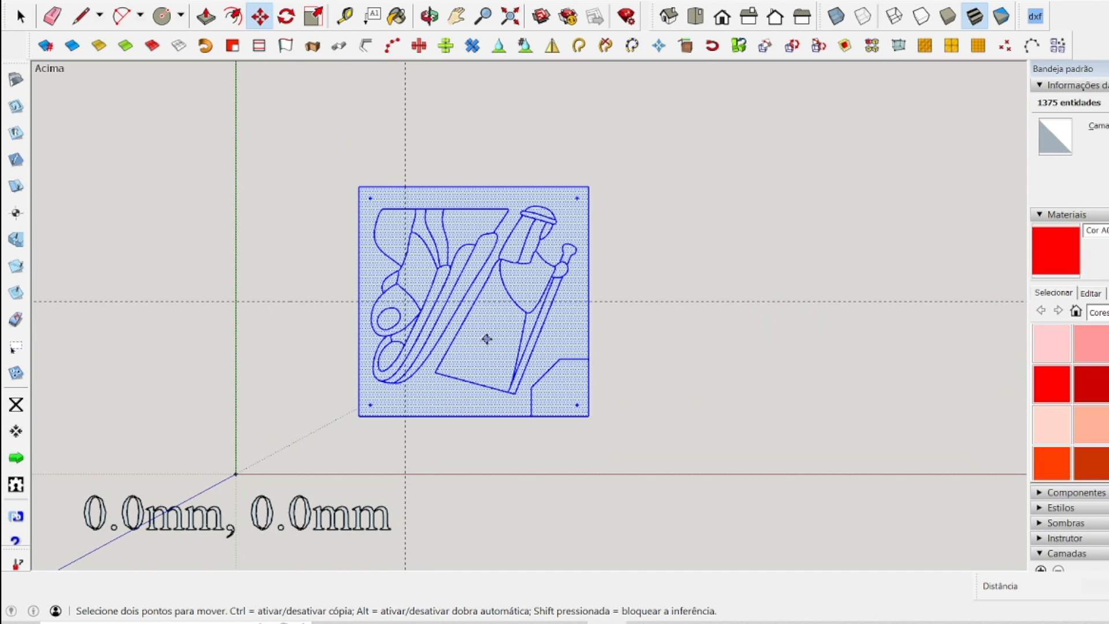
Delete the old horizontal and vertical guides crossing the copied panel.
{"action": "key", "text": "space"}
{"action": "left_click_drag", "start_coordinate": [745, 336], "coordinate": [645, 248]}
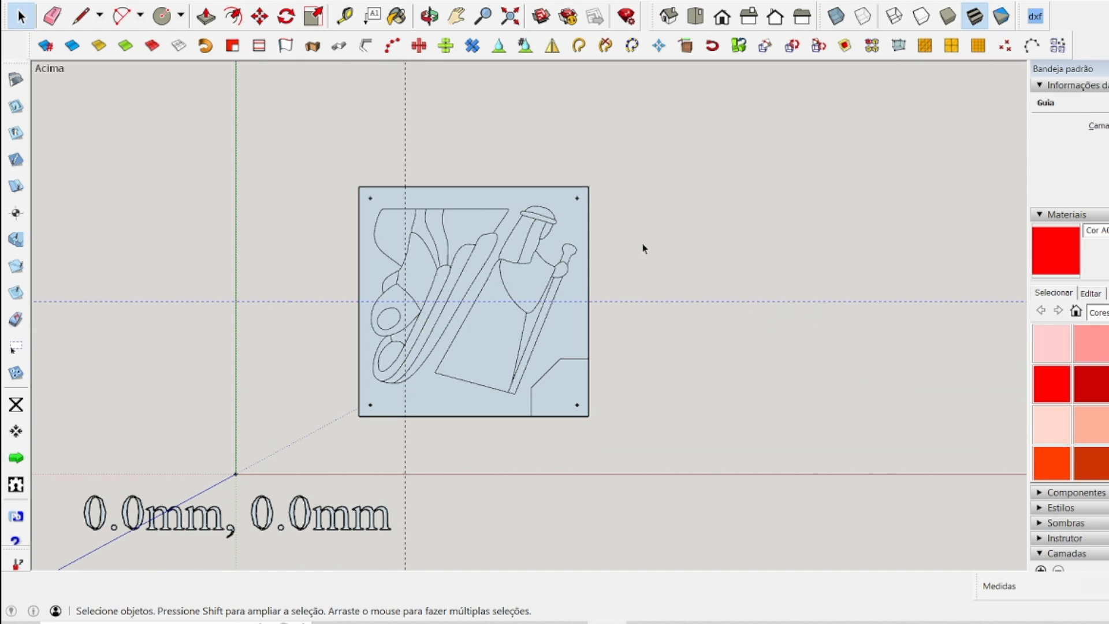
{"action": "left_click_drag", "start_coordinate": [453, 127], "coordinate": [372, 98]}
{"action": "key", "text": "Delete"}
Add a vertical and a horizontal guide through the panel's centre, 50 mm from its edges.
{"action": "left_click", "coordinate": [345, 17]}
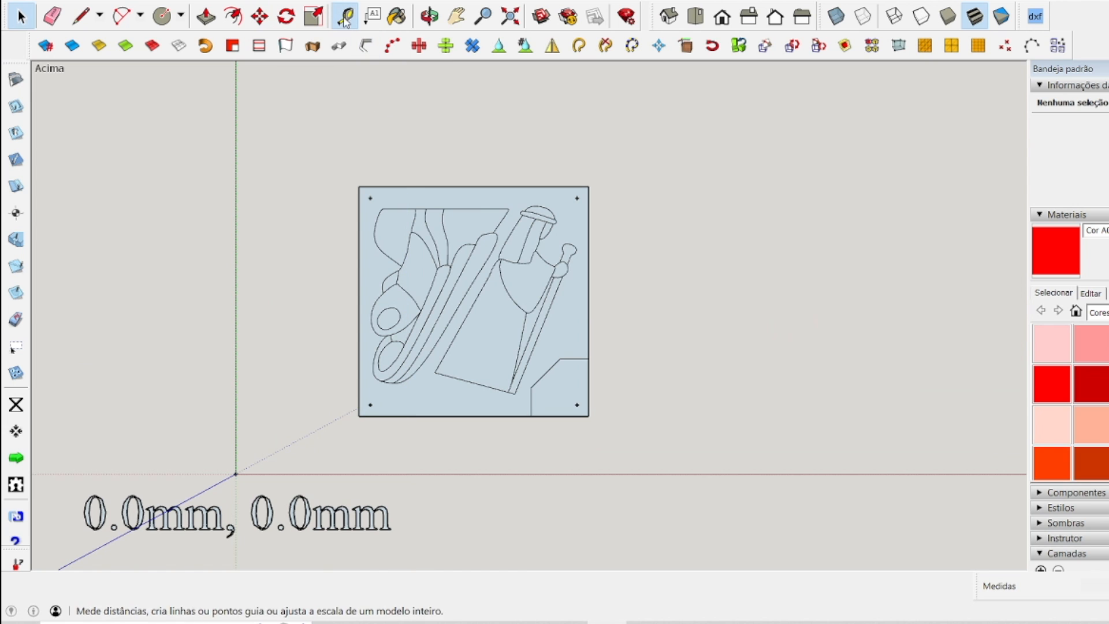
{"action": "left_click", "coordinate": [359, 276]}
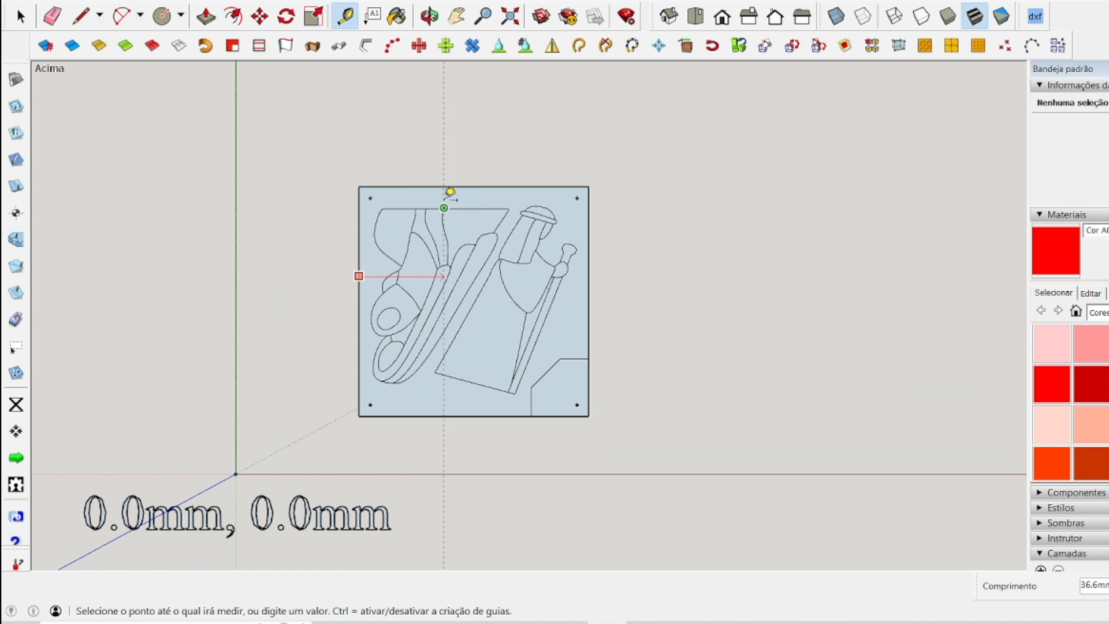
{"action": "left_click", "coordinate": [485, 184]}
{"action": "left_click", "coordinate": [523, 185]}
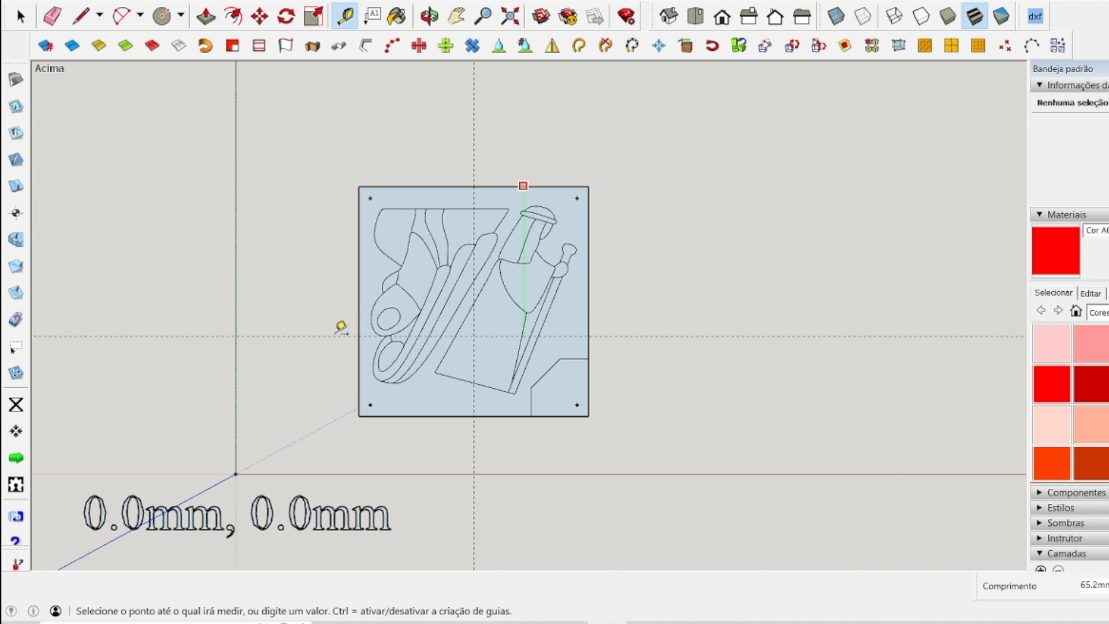
{"action": "key", "text": "Escape"}
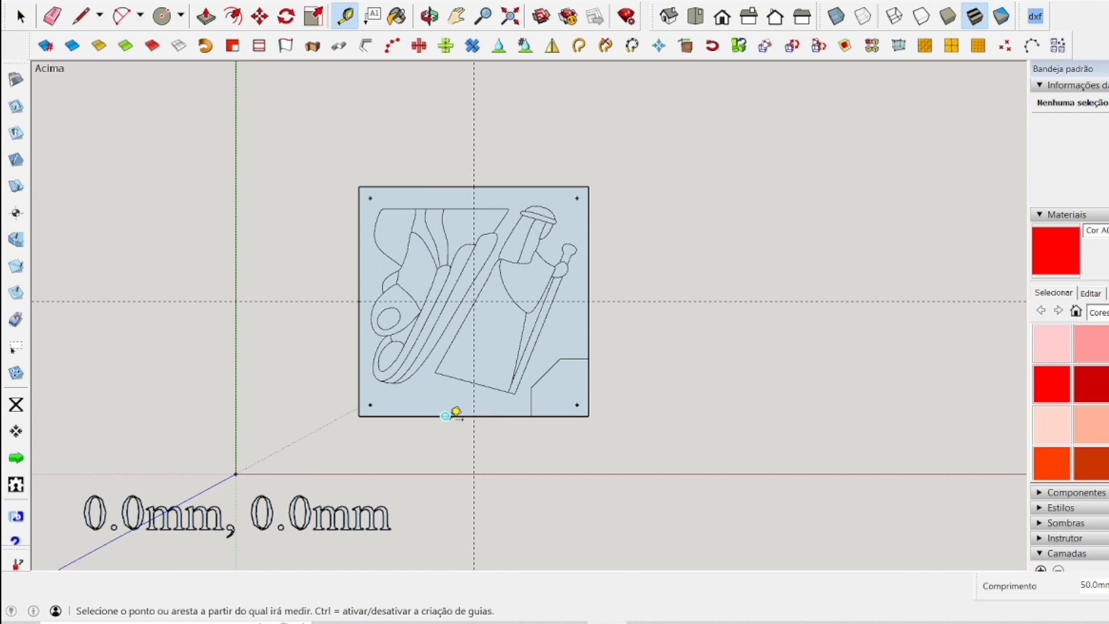
{"action": "key", "text": "space"}
{"action": "scroll", "coordinate": [409, 458], "scroll_direction": "up", "scroll_amount": 2}
{"action": "scroll", "coordinate": [409, 458], "scroll_direction": "down", "scroll_amount": 1}
{"action": "scroll", "coordinate": [488, 154], "scroll_direction": "up", "scroll_amount": 3}
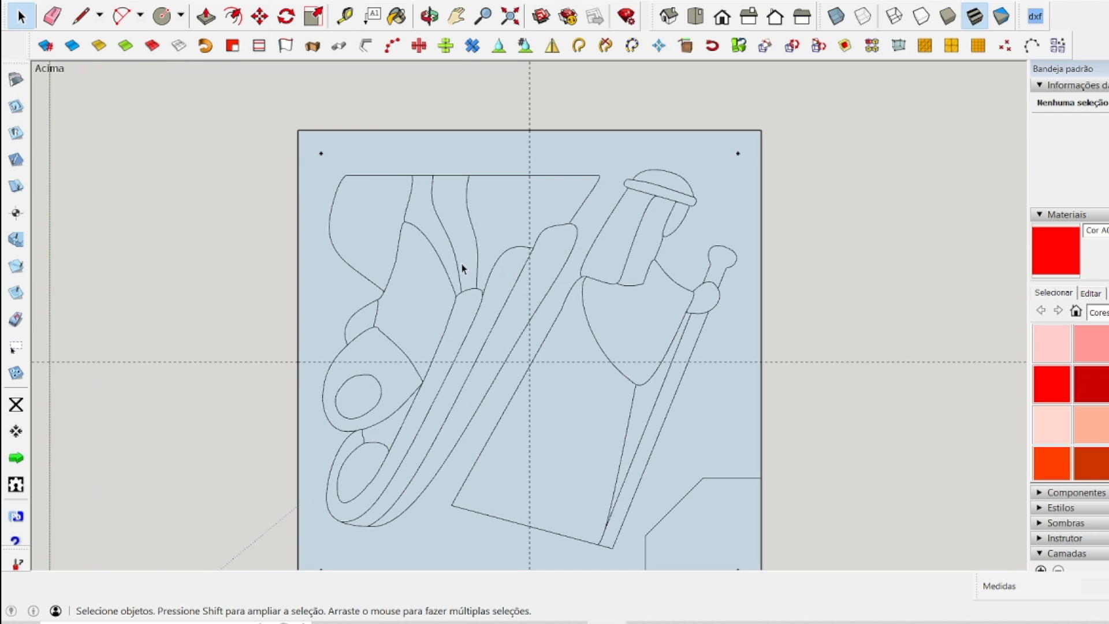
{"action": "scroll", "coordinate": [462, 269], "scroll_direction": "down", "scroll_amount": 2}
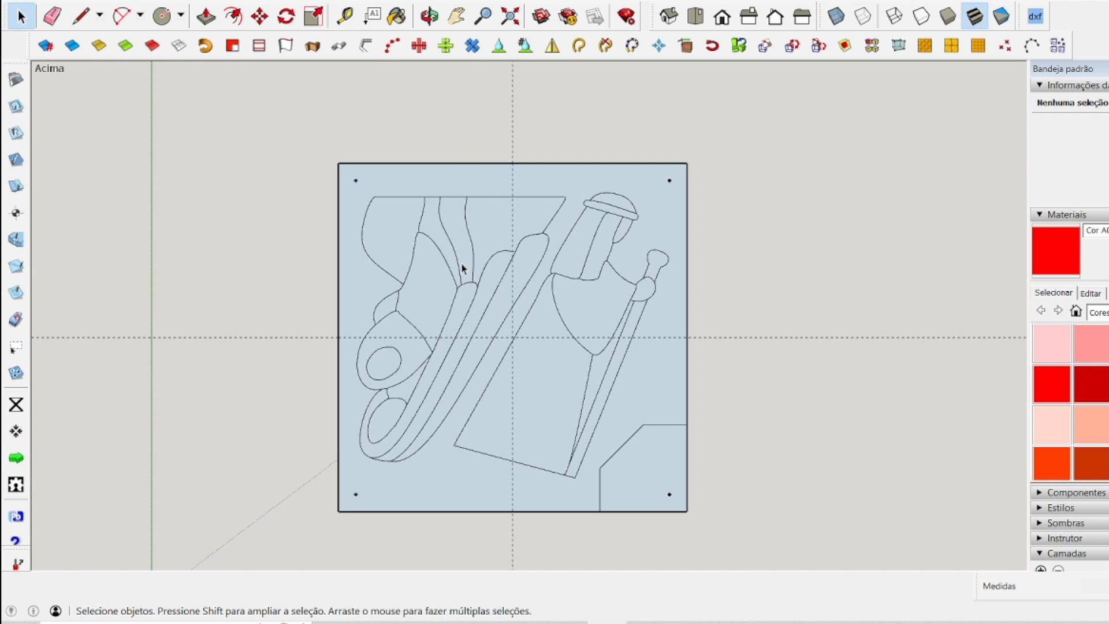
In the SketchUcam parameters, set the material thickness to 10.25 and the in/outside overcut to 105%.
{"action": "left_click", "coordinate": [16, 80]}
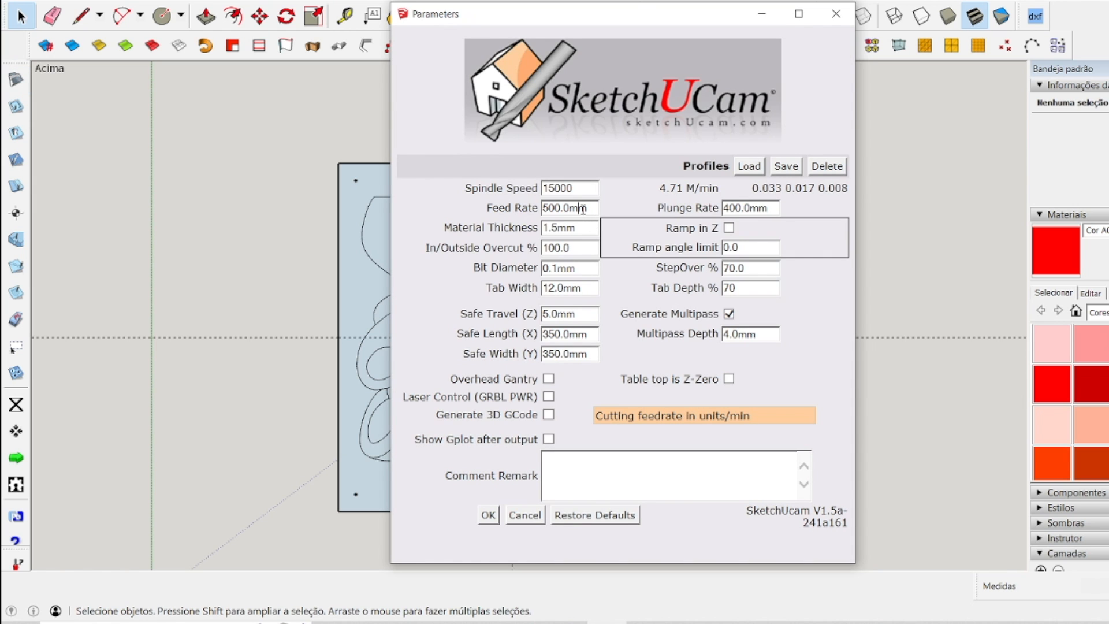
{"action": "key", "text": "Tab"}
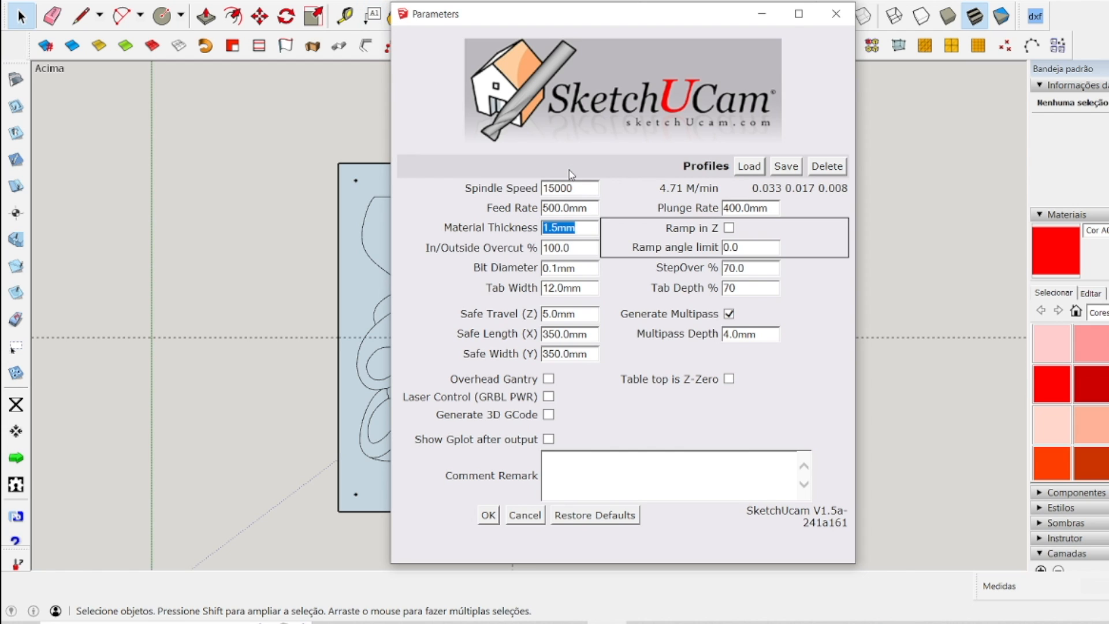
{"action": "type", "text": "10"}
{"action": "type", "text": ".25"}
{"action": "left_click", "coordinate": [582, 247]}
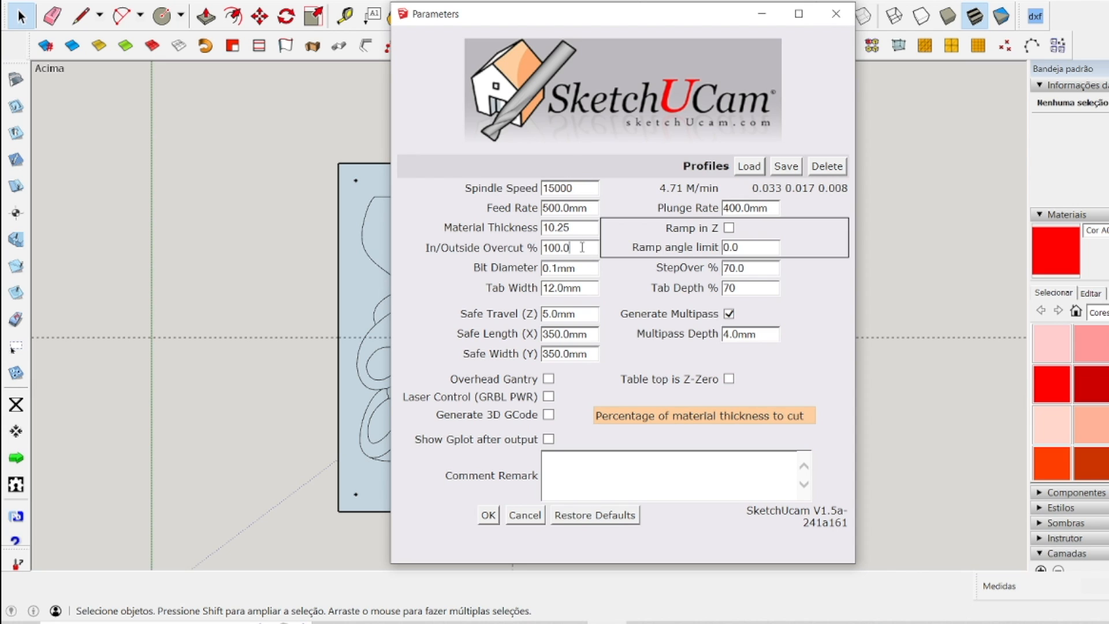
{"action": "key", "text": "BackSpace"}
{"action": "key", "text": "BackSpace"}
{"action": "key", "text": "BackSpace"}
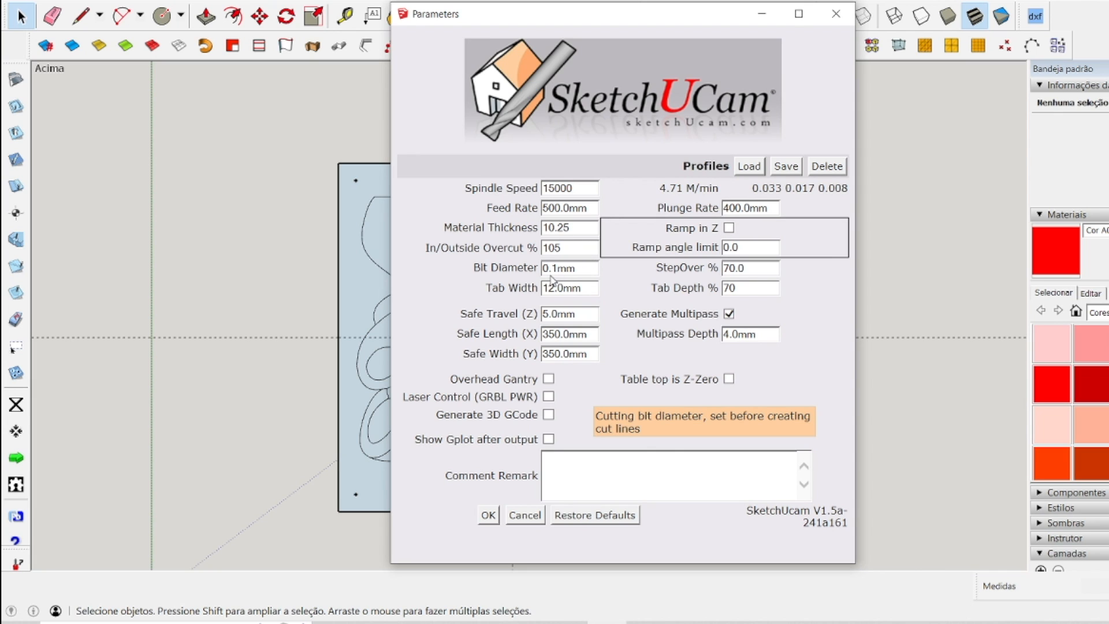
Set the bit diameter to 2.5 mm and the multipass depth to 2.0 mm.
{"action": "key", "text": "Tab"}
{"action": "type", "text": "2"}
{"action": "key", "text": "BackSpace"}
{"action": "key", "text": "BackSpace"}
{"action": "type", "text": "5"}
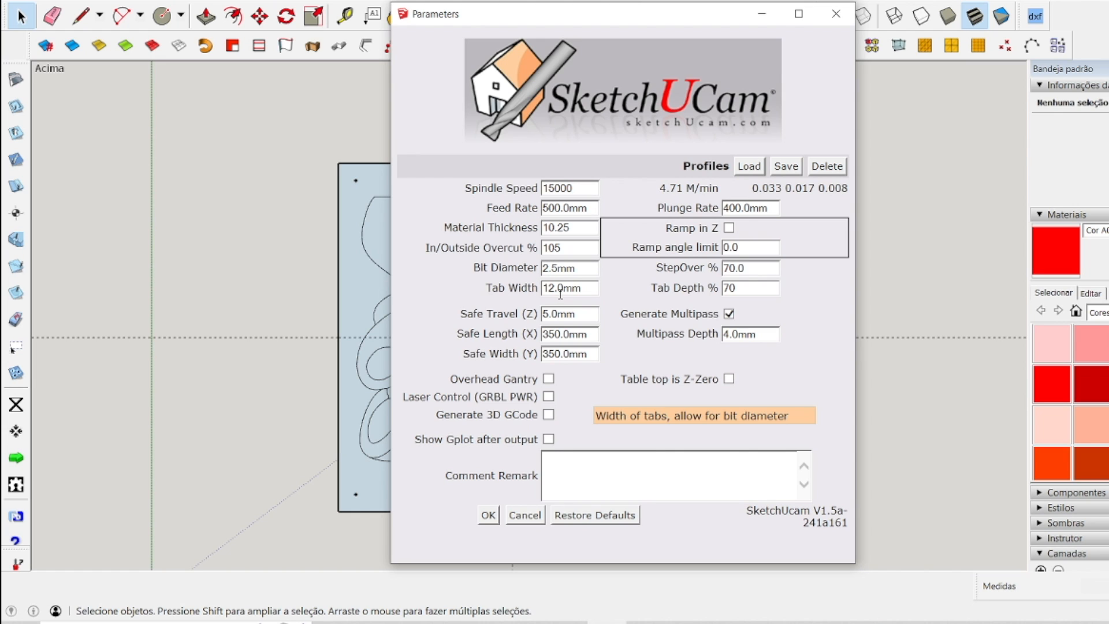
{"action": "left_click", "coordinate": [760, 291]}
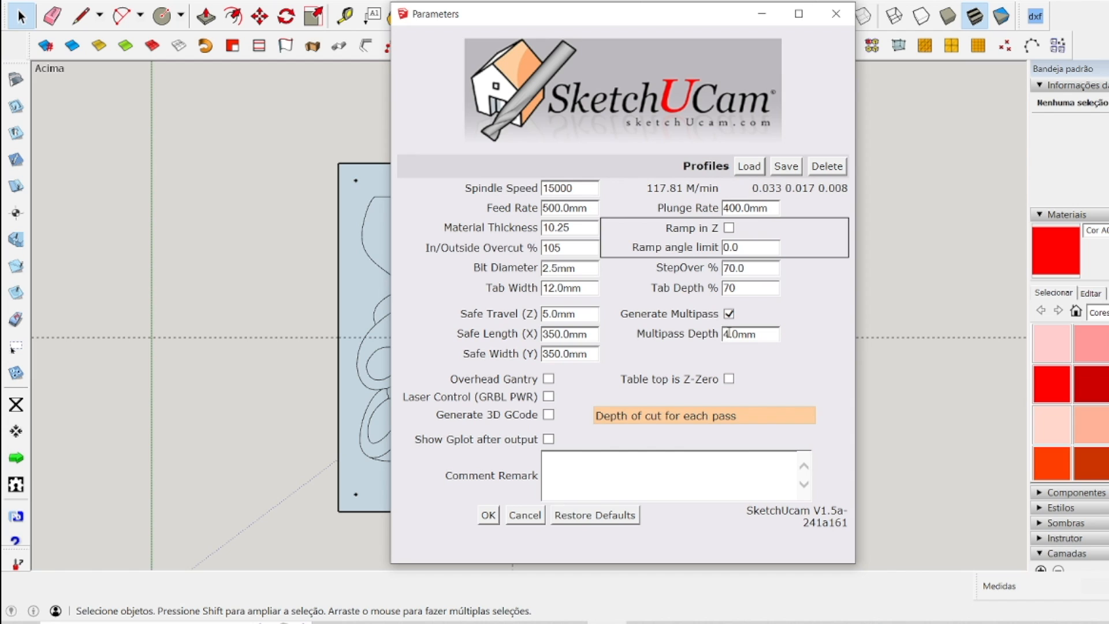
{"action": "type", "text": "2"}
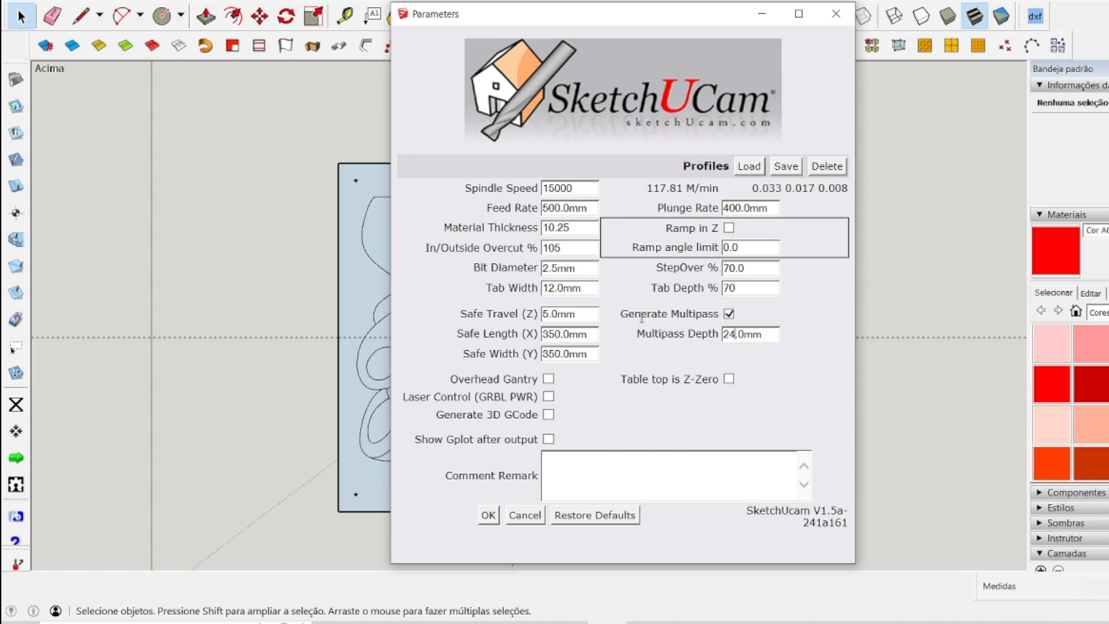
{"action": "key", "text": "BackSpace"}
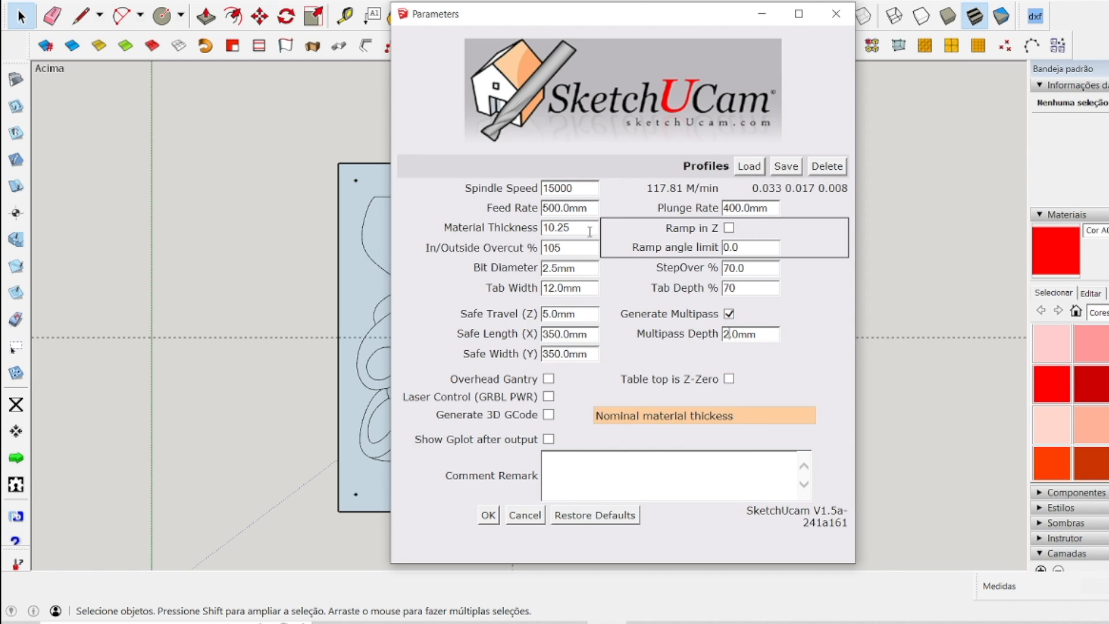
Review the thickness, overcut, bit, tab and multipass fields and accept the machining parameters.
{"action": "key", "text": "Tab"}
{"action": "key", "text": "Tab"}
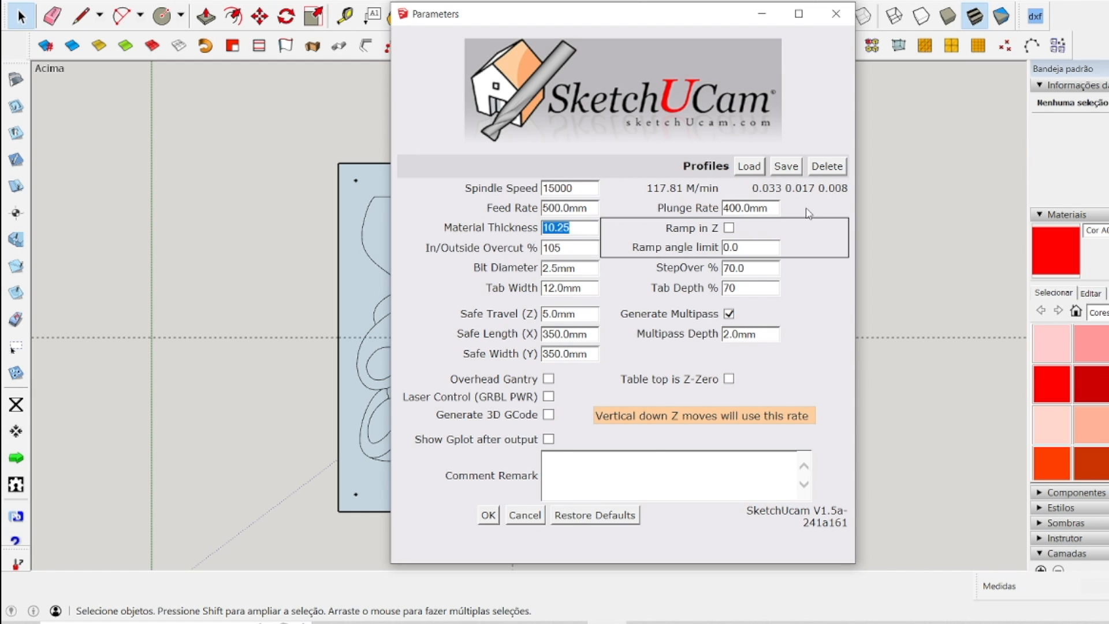
{"action": "key", "text": "Tab"}
{"action": "key", "text": "Tab"}
{"action": "key", "text": "Tab"}
{"action": "key", "text": "Tab"}
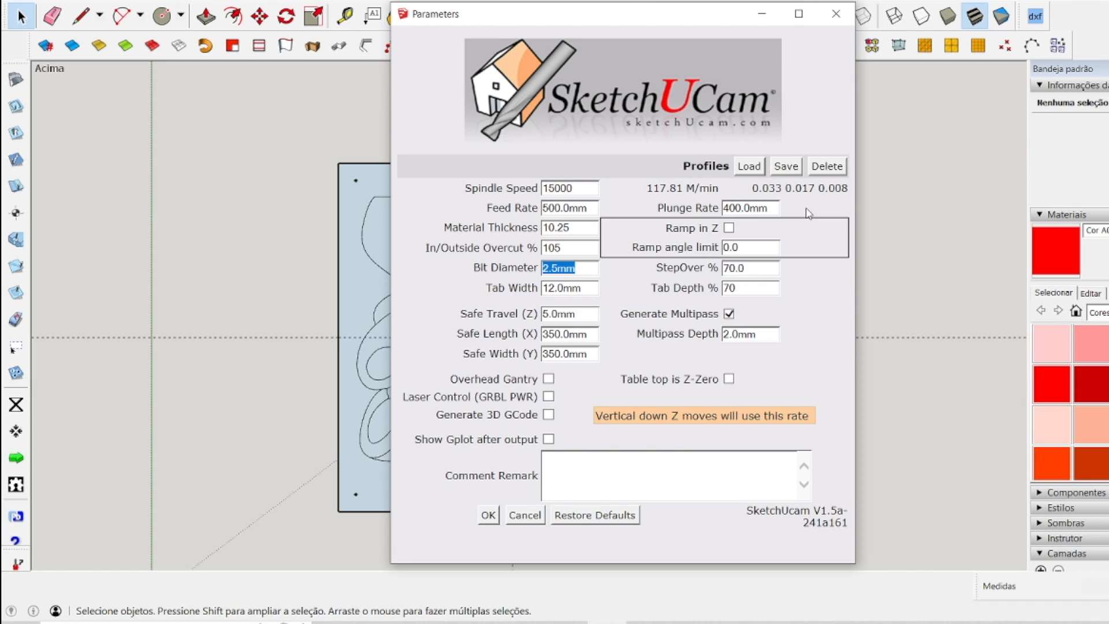
{"action": "key", "text": "Tab"}
{"action": "key", "text": "Tab"}
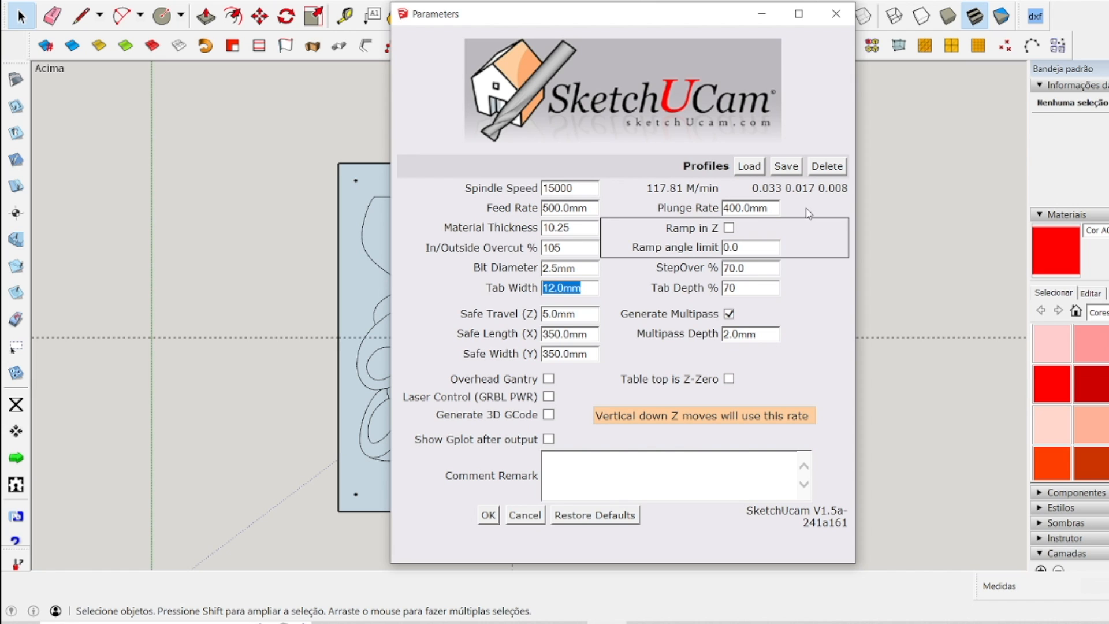
{"action": "key", "text": "Tab"}
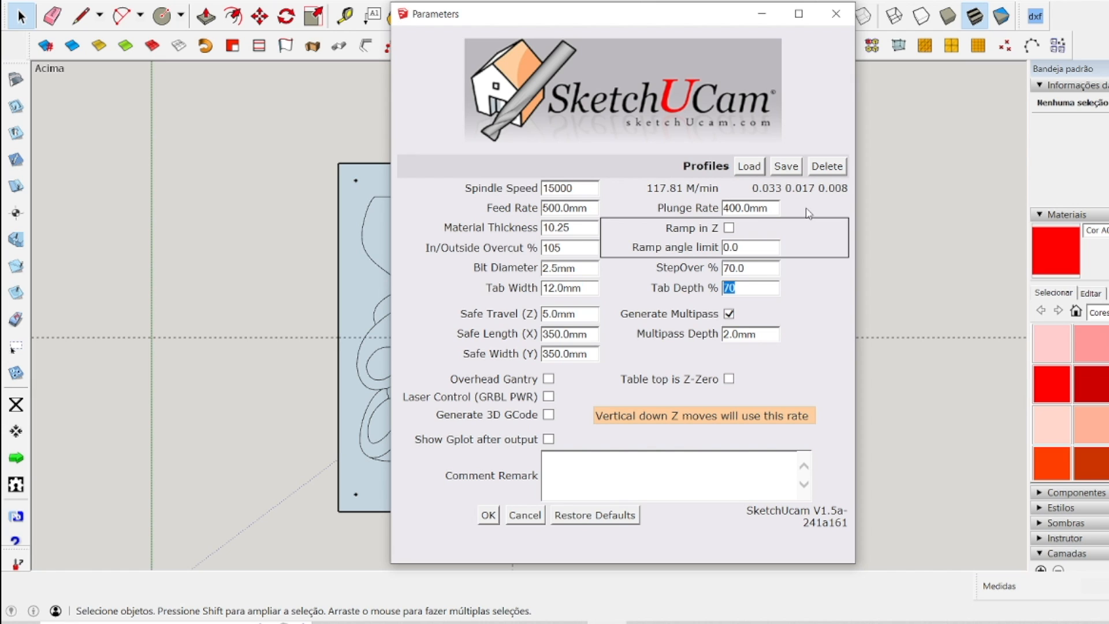
{"action": "key", "text": "Tab"}
{"action": "key", "text": "Tab"}
{"action": "key", "text": "Tab"}
{"action": "key", "text": "Tab"}
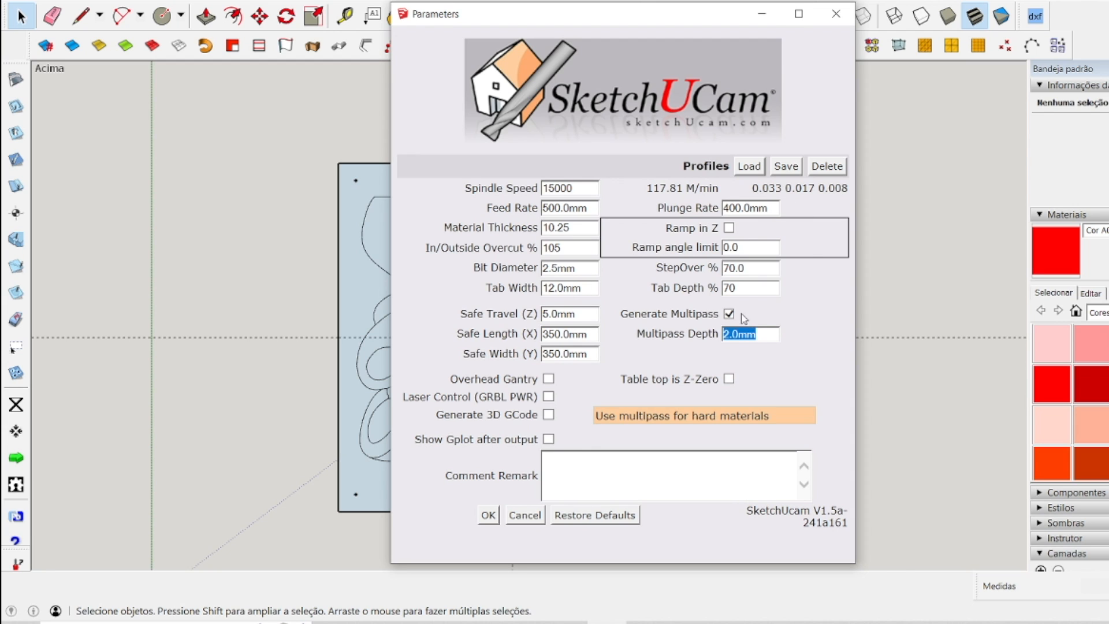
{"action": "left_click", "coordinate": [489, 516]}
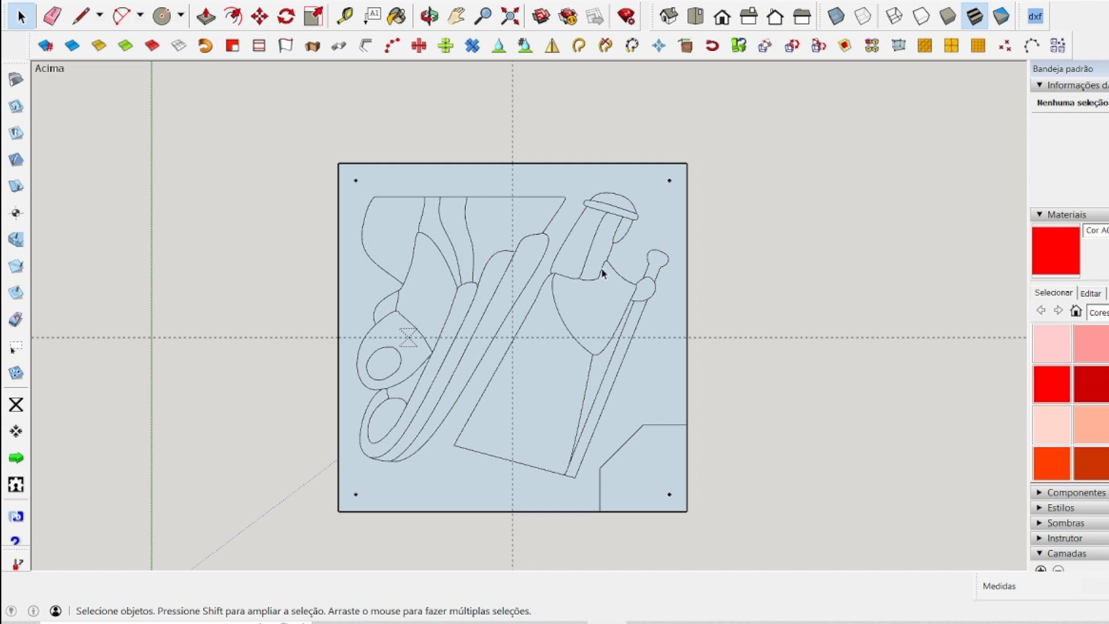
{"action": "scroll", "coordinate": [555, 309], "scroll_direction": "up", "scroll_amount": 5}
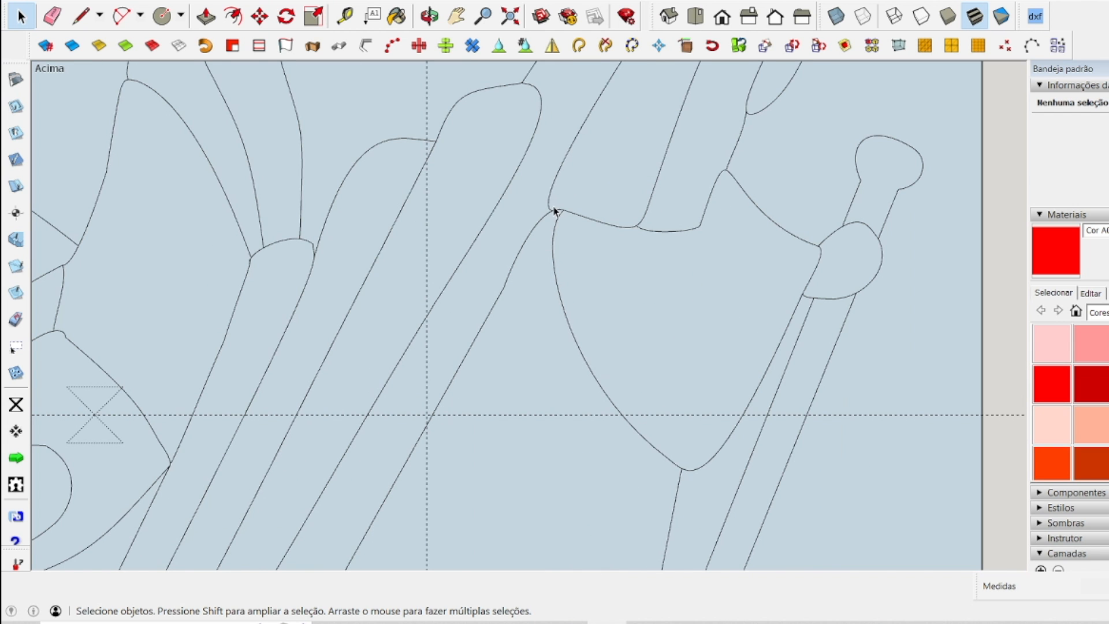
{"action": "scroll", "coordinate": [633, 304], "scroll_direction": "down", "scroll_amount": 4}
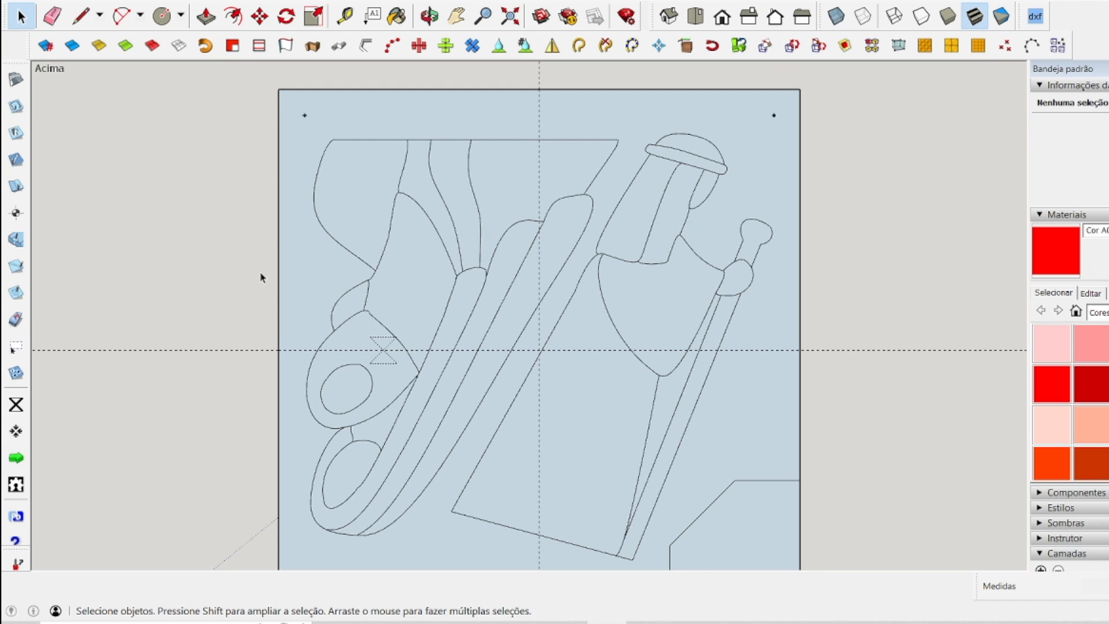
{"action": "left_click", "coordinate": [16, 106]}
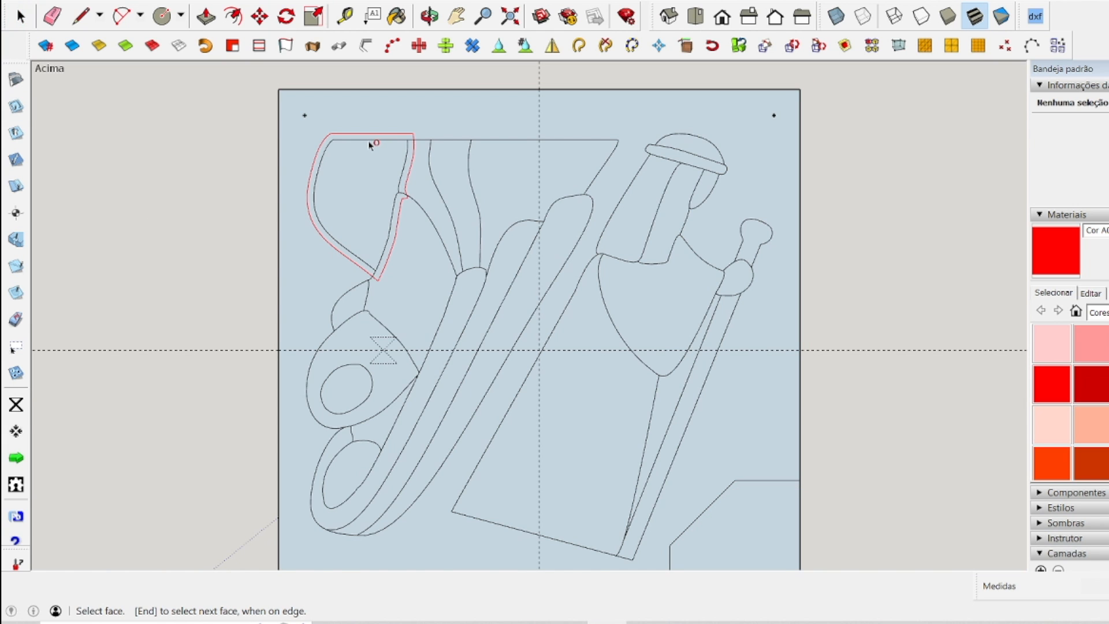
{"action": "scroll", "coordinate": [371, 145], "scroll_direction": "up", "scroll_amount": 1}
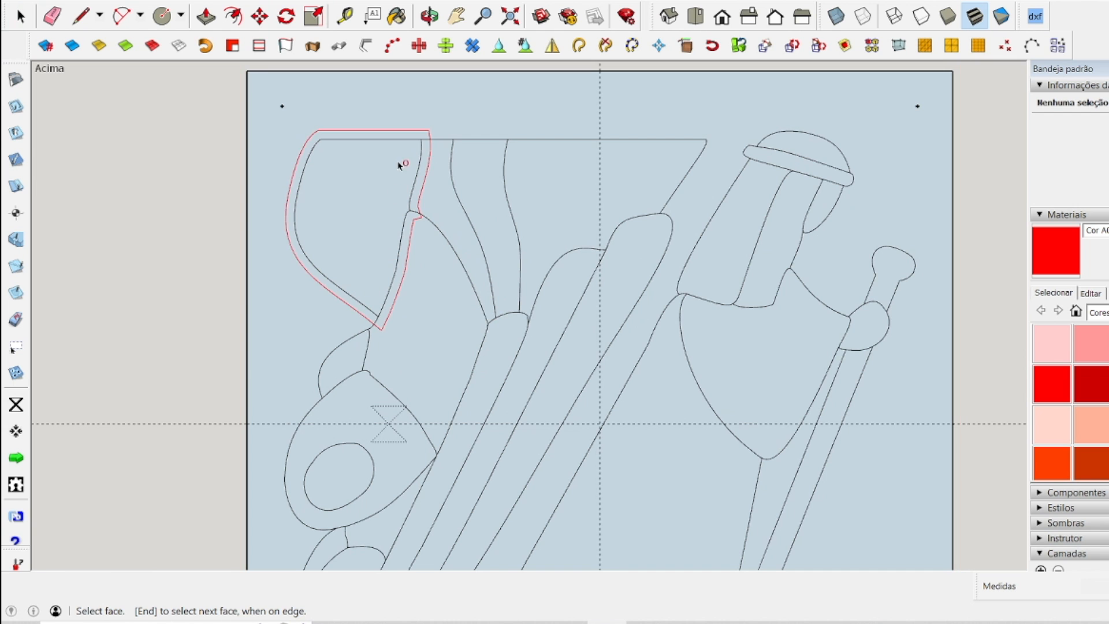
{"action": "left_click", "coordinate": [20, 16]}
Delete the inner dividing lines along the left side and lower part of the panel's left figure.
{"action": "scroll", "coordinate": [384, 310], "scroll_direction": "down", "scroll_amount": 2}
{"action": "scroll", "coordinate": [387, 324], "scroll_direction": "up", "scroll_amount": 5}
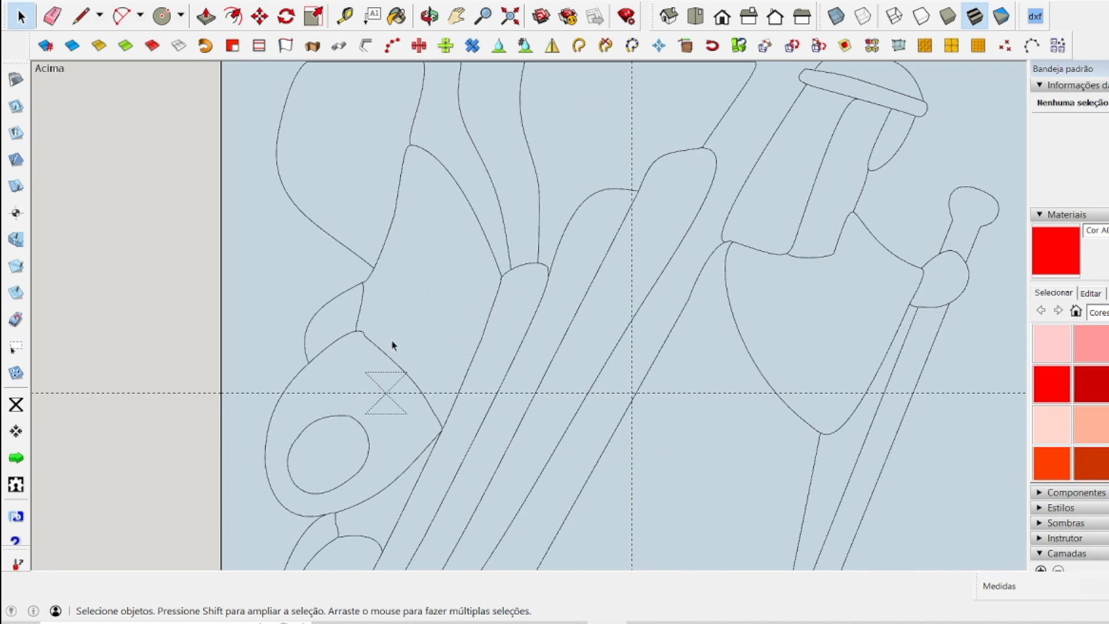
{"action": "left_click", "coordinate": [370, 241]}
{"action": "key", "text": "Delete"}
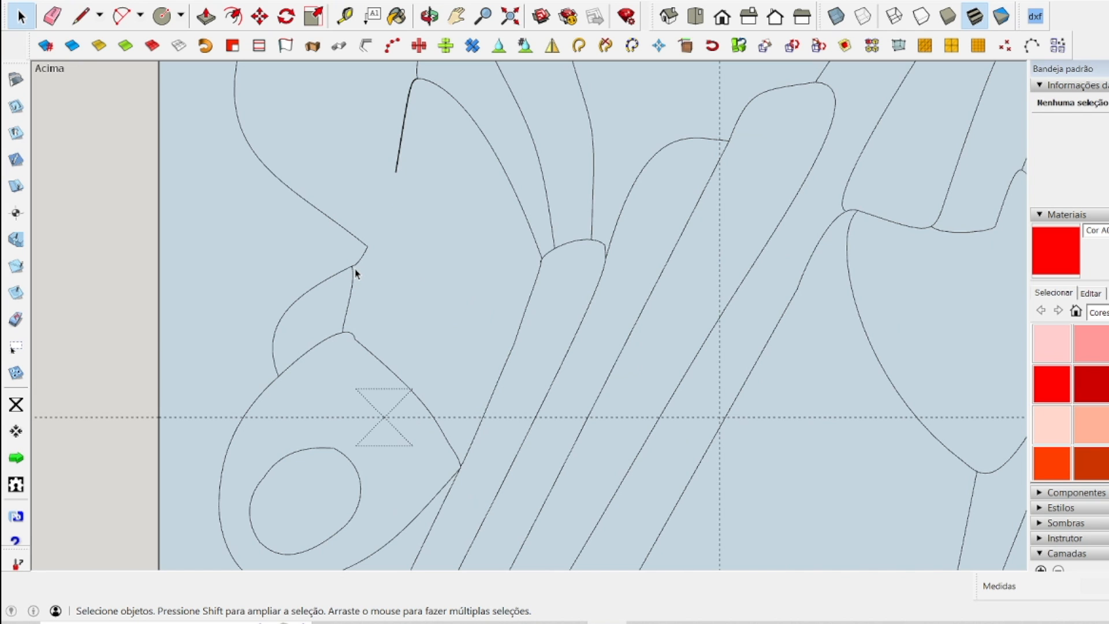
{"action": "left_click", "coordinate": [353, 277]}
{"action": "key", "text": "Delete"}
{"action": "left_click", "coordinate": [286, 370]}
{"action": "key", "text": "Delete"}
{"action": "scroll", "coordinate": [289, 370], "scroll_direction": "down", "scroll_amount": 3}
{"action": "scroll", "coordinate": [275, 517], "scroll_direction": "up", "scroll_amount": 4}
{"action": "left_click", "coordinate": [327, 375]}
{"action": "key", "text": "Delete"}
{"action": "left_click", "coordinate": [387, 334]}
{"action": "key", "text": "Delete"}
{"action": "scroll", "coordinate": [354, 366], "scroll_direction": "down", "scroll_amount": 5}
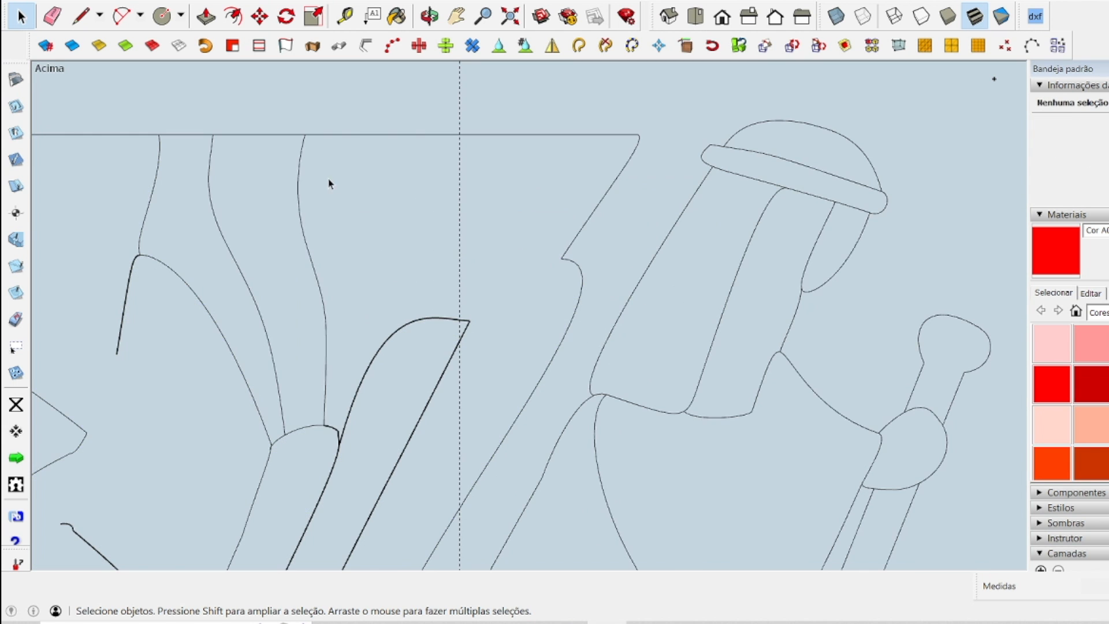
Delete the remaining inner detail lines in the upper and middle part of the left figure.
{"action": "double_click", "coordinate": [497, 238]}
{"action": "left_click", "coordinate": [364, 315]}
{"action": "key", "text": "Delete"}
{"action": "left_click_drag", "start_coordinate": [351, 303], "coordinate": [416, 372]}
{"action": "key", "text": "Delete"}
{"action": "left_click", "coordinate": [388, 371]}
{"action": "key", "text": "Delete"}
{"action": "left_click", "coordinate": [355, 397]}
{"action": "key", "text": "Delete"}
Delete the headband and hair lines inside the head of the panel's right figure.
{"action": "scroll", "coordinate": [593, 212], "scroll_direction": "up", "scroll_amount": 5}
{"action": "scroll", "coordinate": [454, 177], "scroll_direction": "up", "scroll_amount": 7}
{"action": "left_click", "coordinate": [484, 157]}
{"action": "key", "text": "Delete"}
{"action": "scroll", "coordinate": [423, 264], "scroll_direction": "down", "scroll_amount": 7}
{"action": "scroll", "coordinate": [601, 291], "scroll_direction": "up", "scroll_amount": 6}
{"action": "key", "text": "Delete"}
{"action": "left_click", "coordinate": [387, 335]}
{"action": "key", "text": "Delete"}
{"action": "scroll", "coordinate": [475, 226], "scroll_direction": "down", "scroll_amount": 4}
{"action": "left_click", "coordinate": [449, 282]}
{"action": "key", "text": "Delete"}
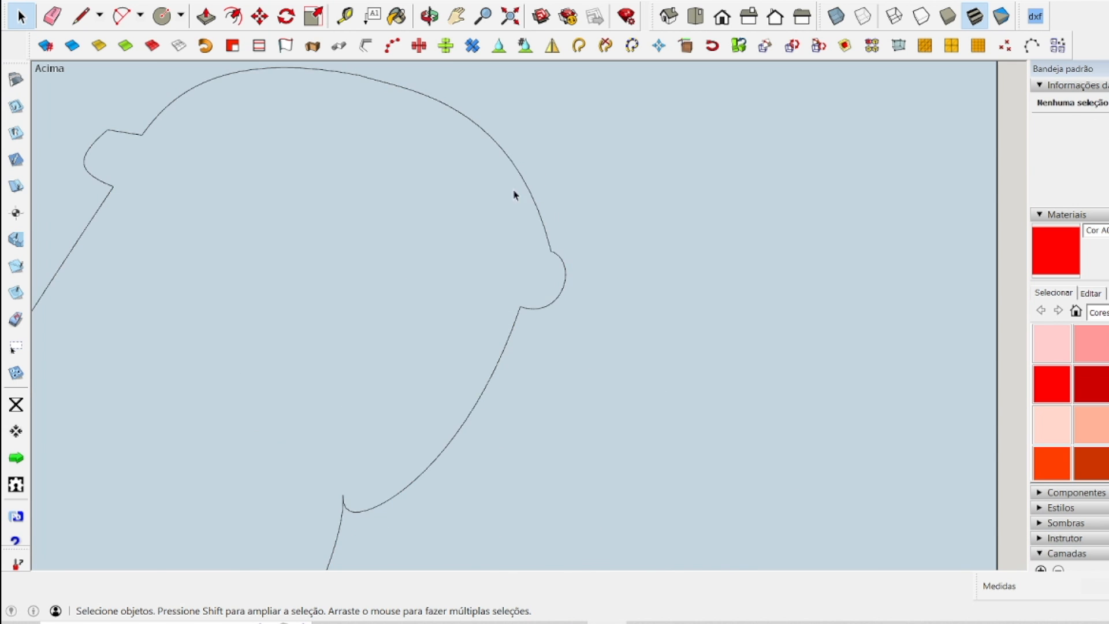
Delete the inner lines across the right figure's body, hand and staff.
{"action": "scroll", "coordinate": [474, 258], "scroll_direction": "up", "scroll_amount": 8}
{"action": "left_click", "coordinate": [471, 260]}
{"action": "scroll", "coordinate": [471, 260], "scroll_direction": "down", "scroll_amount": 6}
{"action": "left_click", "coordinate": [447, 292]}
{"action": "key", "text": "Delete"}
{"action": "left_click", "coordinate": [552, 414]}
{"action": "key", "text": "Delete"}
{"action": "left_click", "coordinate": [642, 341]}
{"action": "key", "text": "Delete"}
{"action": "left_click", "coordinate": [632, 341]}
{"action": "key", "text": "Delete"}
{"action": "scroll", "coordinate": [632, 341], "scroll_direction": "down", "scroll_amount": 7}
{"action": "scroll", "coordinate": [558, 540], "scroll_direction": "up", "scroll_amount": 7}
{"action": "left_click", "coordinate": [430, 500]}
{"action": "key", "text": "Delete"}
{"action": "scroll", "coordinate": [492, 427], "scroll_direction": "down", "scroll_amount": 7}
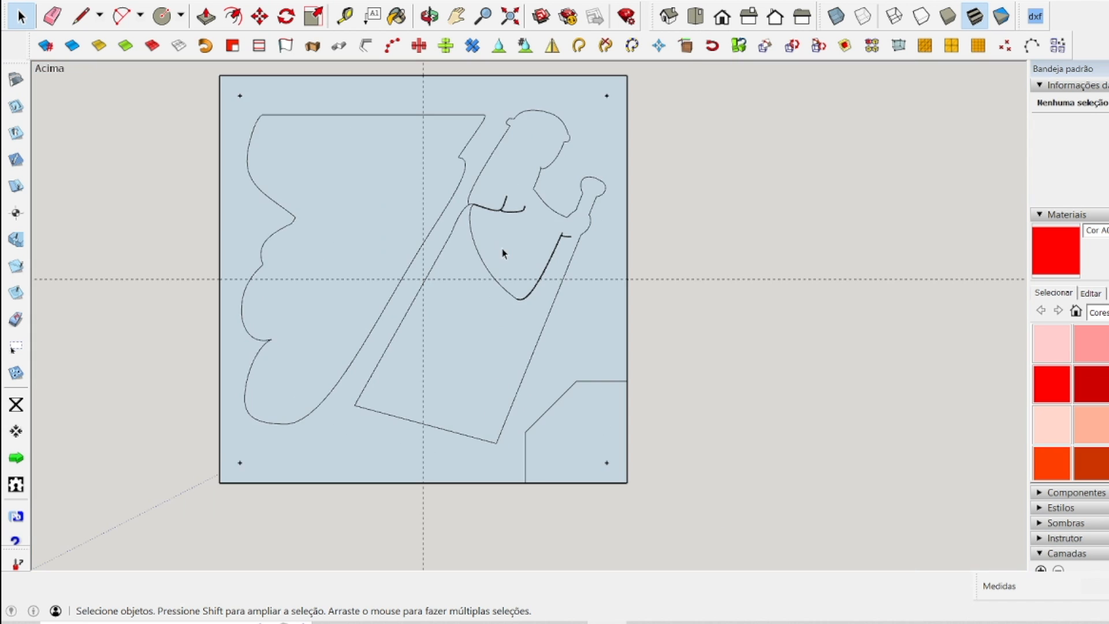
Undo the last deletions and clear the leftover lines inside the right figure, keeping only its outer contour.
{"action": "key", "text": "ctrl+z"}
{"action": "key", "text": "ctrl+z"}
{"action": "scroll", "coordinate": [504, 248], "scroll_direction": "up", "scroll_amount": 2}
{"action": "scroll", "coordinate": [492, 235], "scroll_direction": "up", "scroll_amount": 1}
{"action": "scroll", "coordinate": [423, 241], "scroll_direction": "up", "scroll_amount": 4}
{"action": "scroll", "coordinate": [563, 326], "scroll_direction": "down", "scroll_amount": 10}
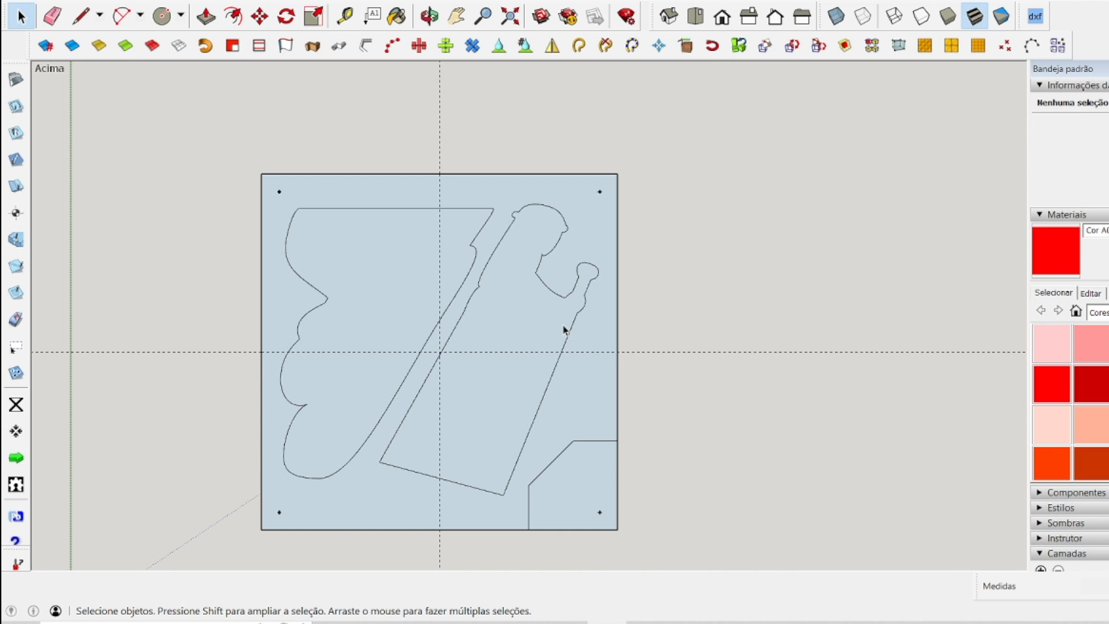
{"action": "scroll", "coordinate": [245, 427], "scroll_direction": "up", "scroll_amount": 3}
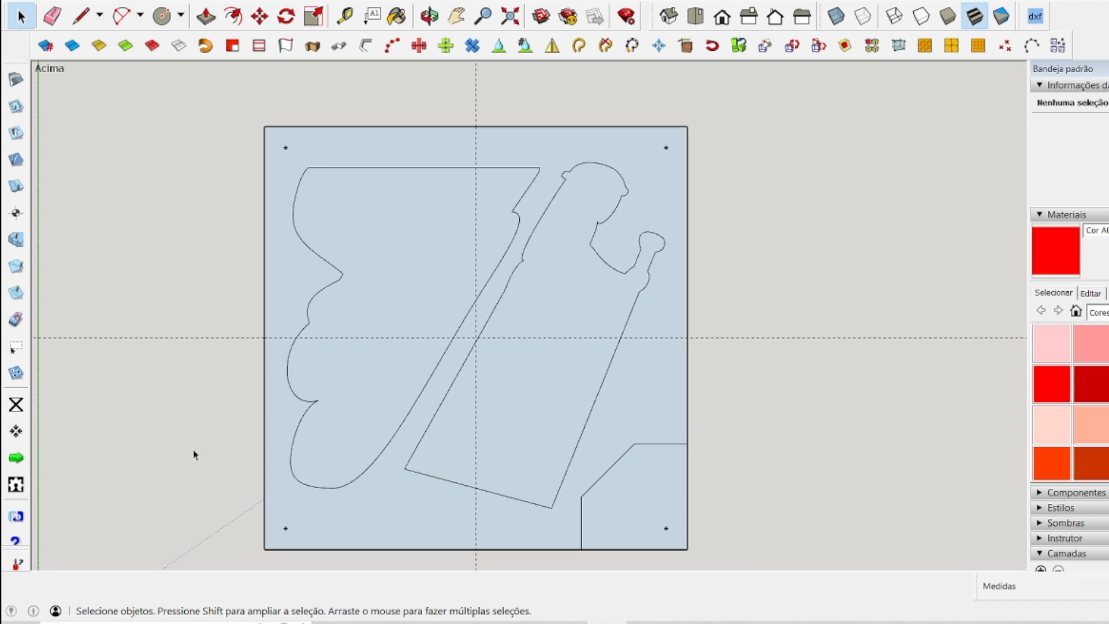
Create outside cut lines around the outer contours of both the left and right figures.
{"action": "left_click", "coordinate": [16, 106]}
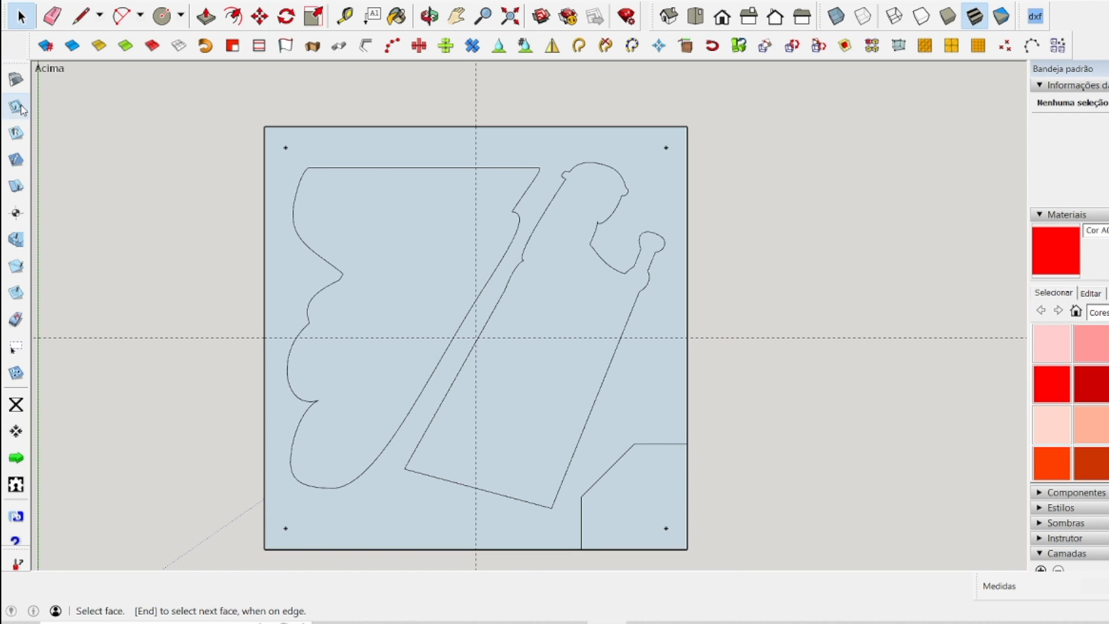
{"action": "left_click", "coordinate": [376, 171]}
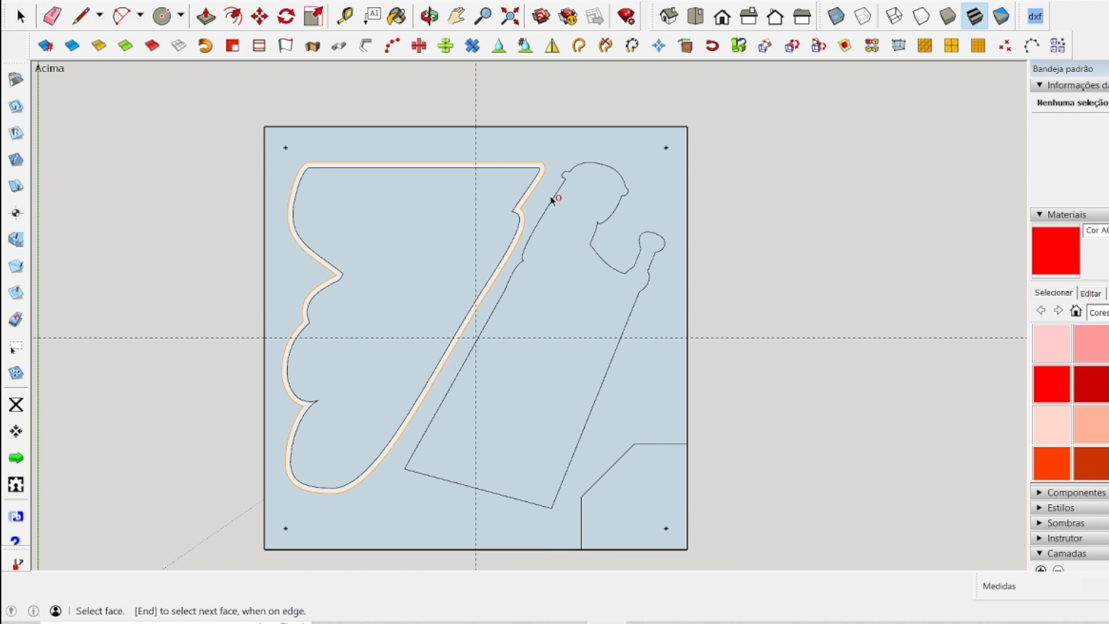
{"action": "left_click", "coordinate": [535, 384]}
{"action": "scroll", "coordinate": [534, 382], "scroll_direction": "up", "scroll_amount": 5}
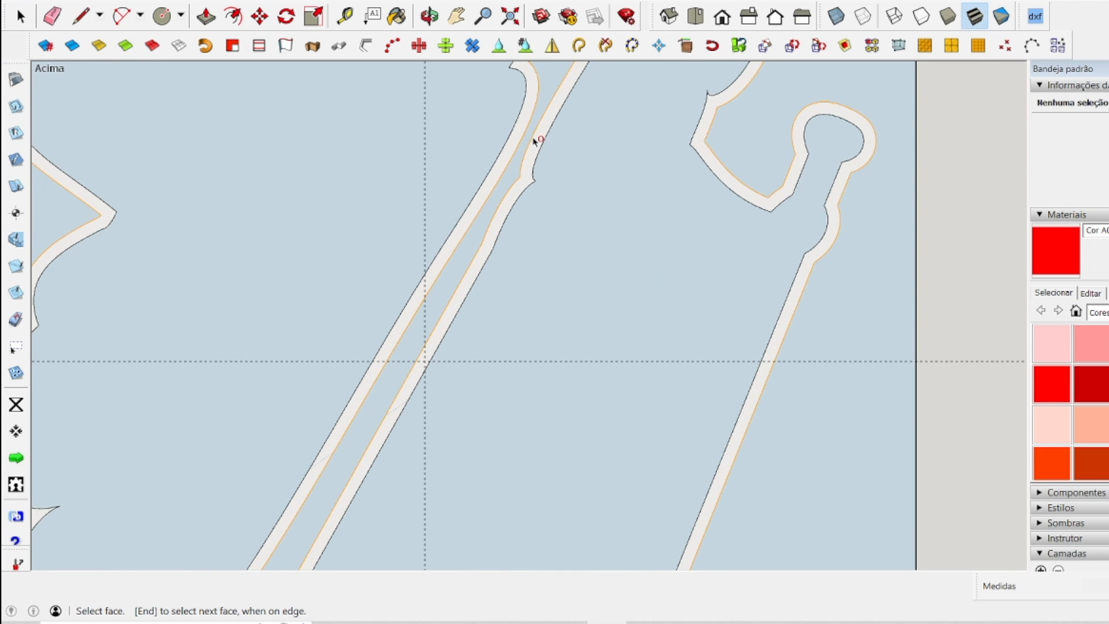
{"action": "scroll", "coordinate": [558, 151], "scroll_direction": "down", "scroll_amount": 6}
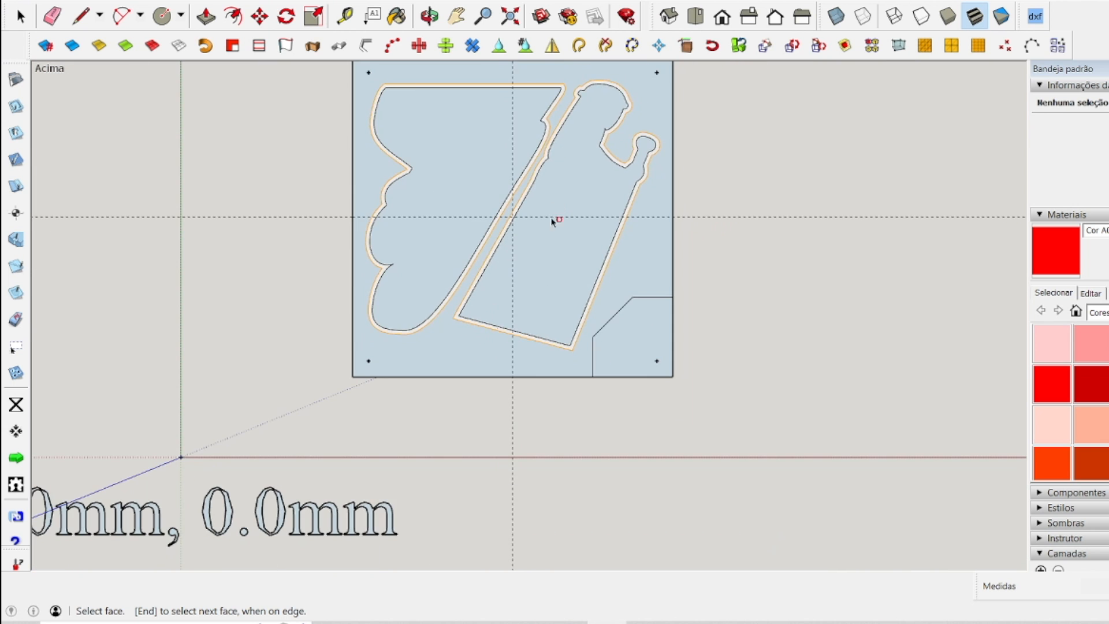
Add two holding tabs to the outside cut along the straight top edge of the left figure.
{"action": "scroll", "coordinate": [562, 213], "scroll_direction": "up", "scroll_amount": 2}
{"action": "scroll", "coordinate": [576, 162], "scroll_direction": "up", "scroll_amount": 1}
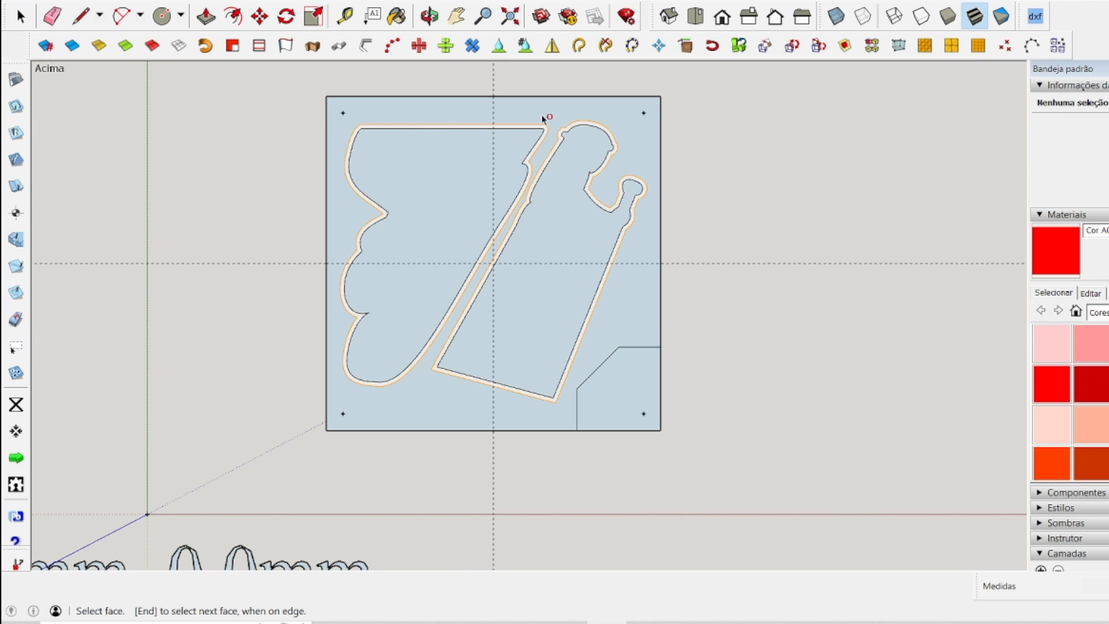
{"action": "left_click", "coordinate": [20, 216]}
{"action": "left_click", "coordinate": [16, 184]}
{"action": "left_click", "coordinate": [16, 160]}
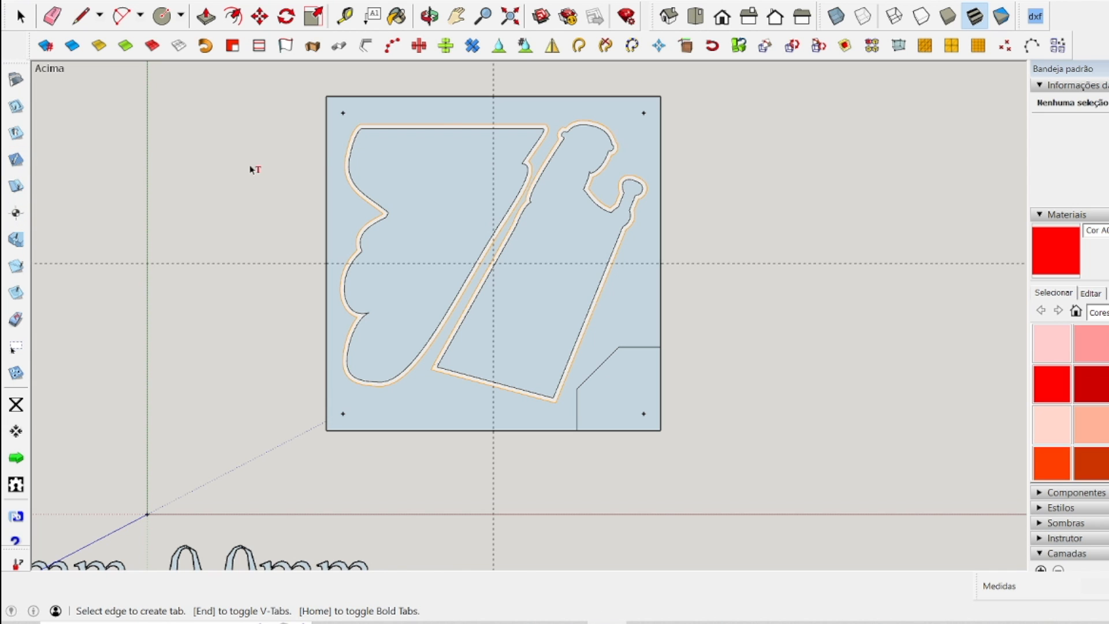
{"action": "scroll", "coordinate": [445, 121], "scroll_direction": "up", "scroll_amount": 3}
{"action": "scroll", "coordinate": [445, 121], "scroll_direction": "up", "scroll_amount": 1}
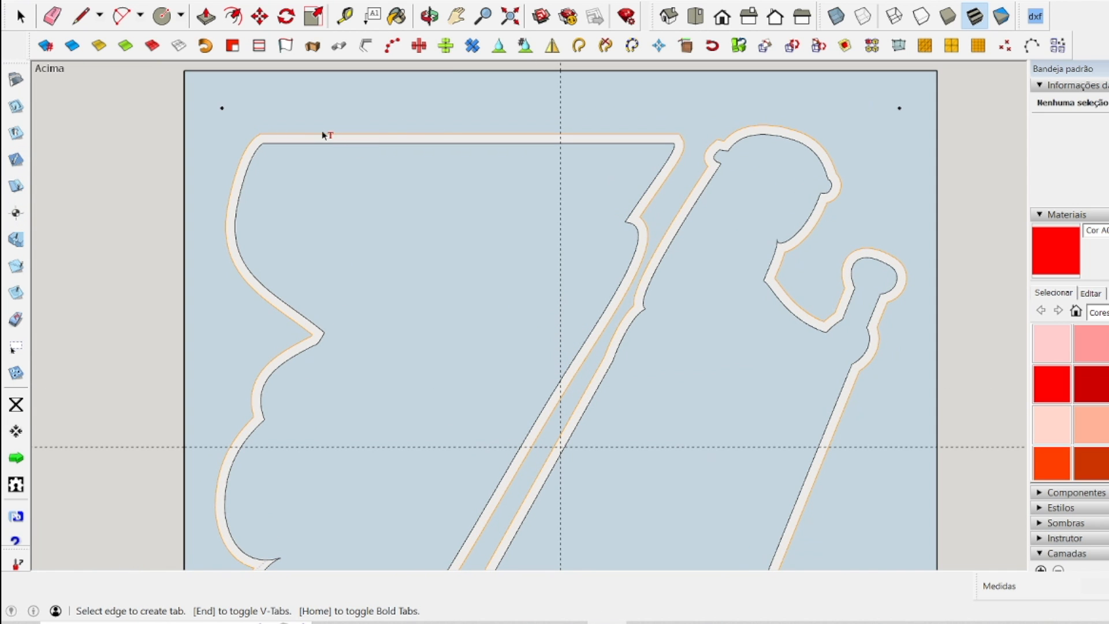
{"action": "left_click", "coordinate": [349, 139]}
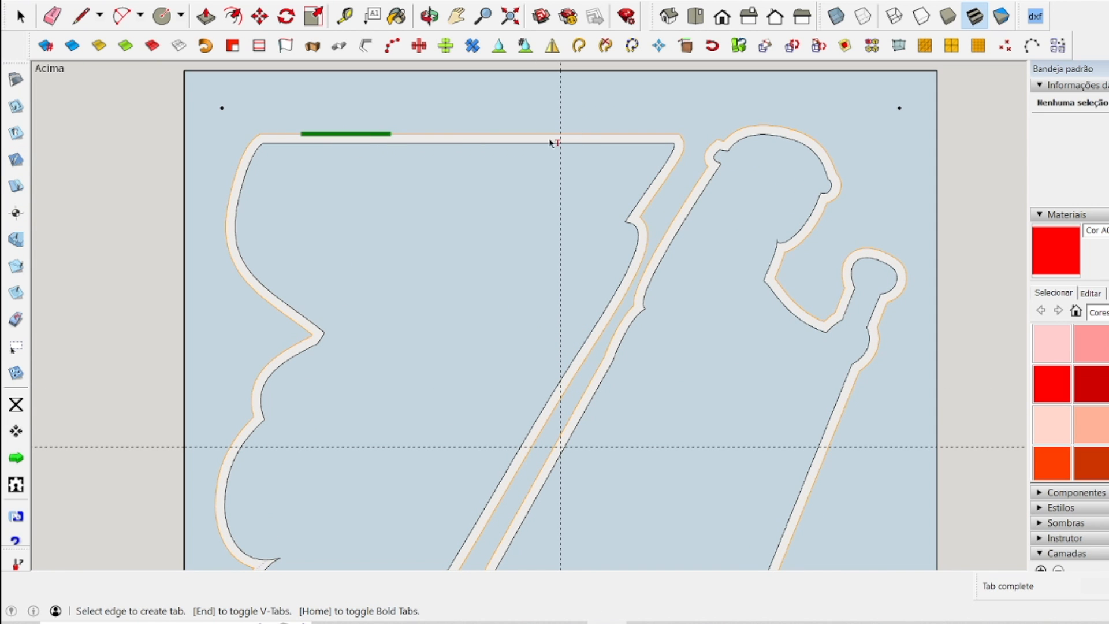
{"action": "left_click", "coordinate": [585, 138]}
Add two holding tabs to the outside cut along the slanted bottom edge of the right figure.
{"action": "scroll", "coordinate": [580, 110], "scroll_direction": "down", "scroll_amount": 4}
{"action": "scroll", "coordinate": [546, 348], "scroll_direction": "up", "scroll_amount": 4}
{"action": "left_click", "coordinate": [547, 270]}
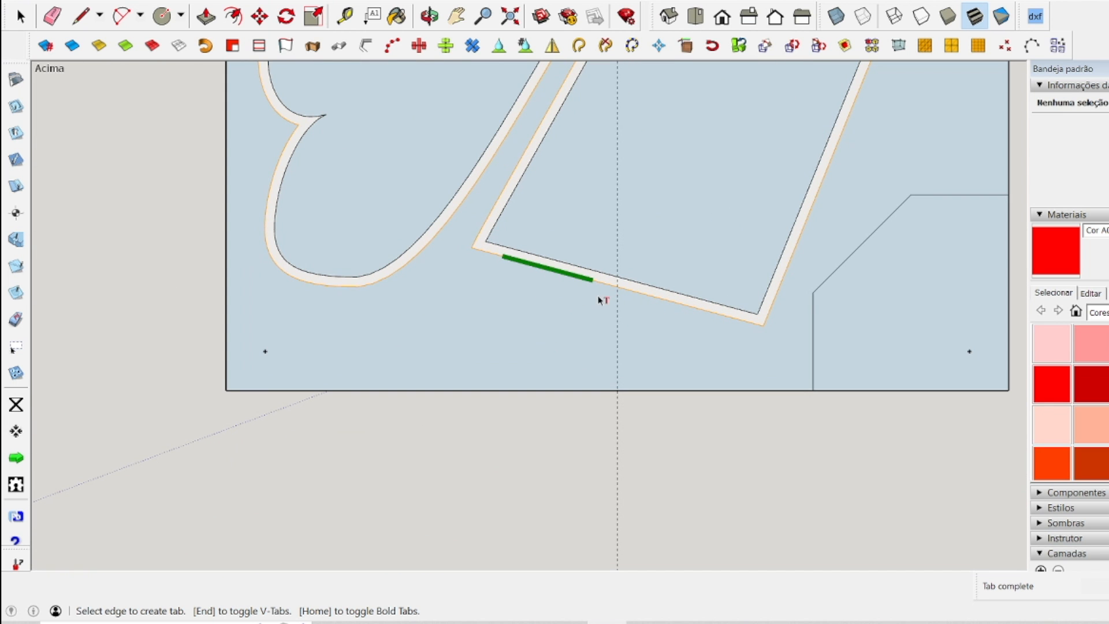
{"action": "left_click", "coordinate": [689, 309]}
{"action": "scroll", "coordinate": [490, 389], "scroll_direction": "down", "scroll_amount": 6}
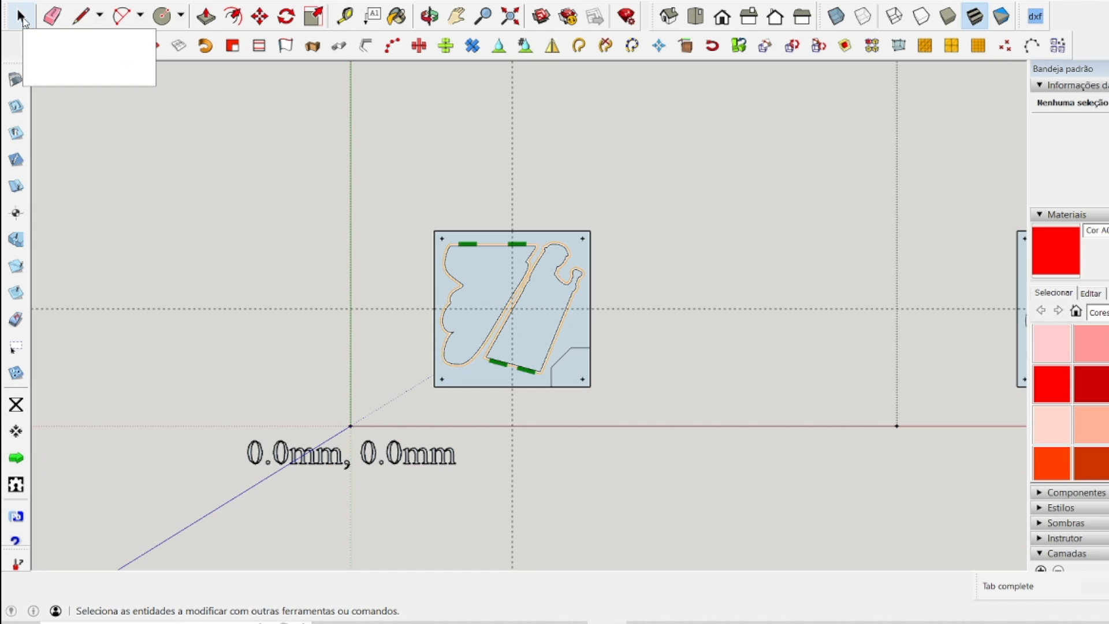
{"action": "left_click", "coordinate": [20, 18]}
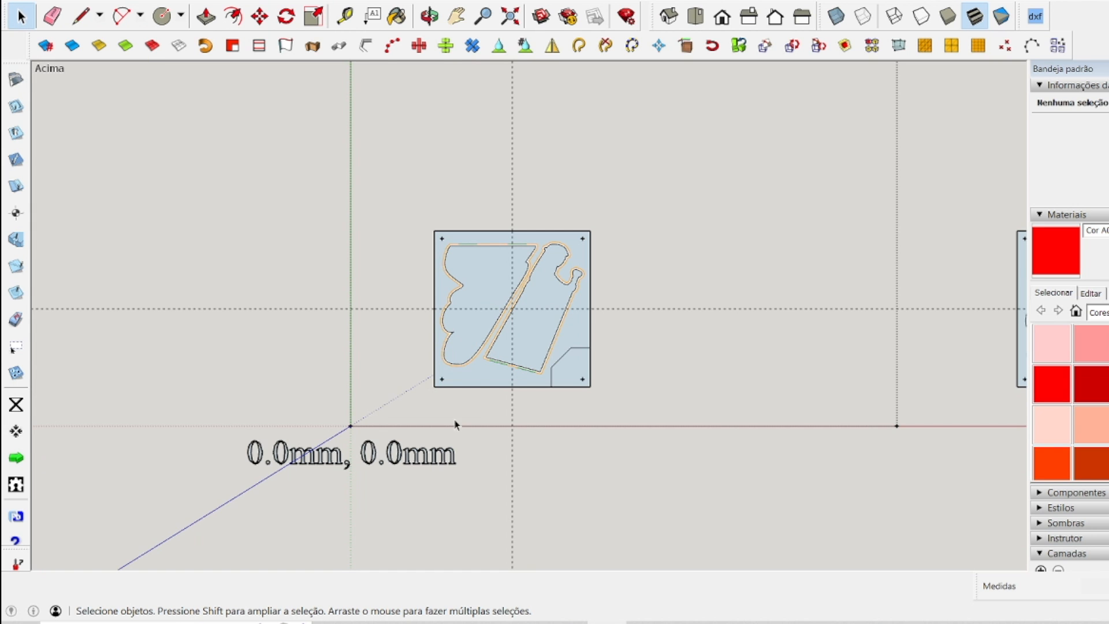
Place the X0,Y0 origin at the crossing of the guide lines in the panel's centre.
{"action": "scroll", "coordinate": [444, 437], "scroll_direction": "up", "scroll_amount": 3}
{"action": "scroll", "coordinate": [528, 291], "scroll_direction": "up", "scroll_amount": 1}
{"action": "scroll", "coordinate": [529, 290], "scroll_direction": "up", "scroll_amount": 1}
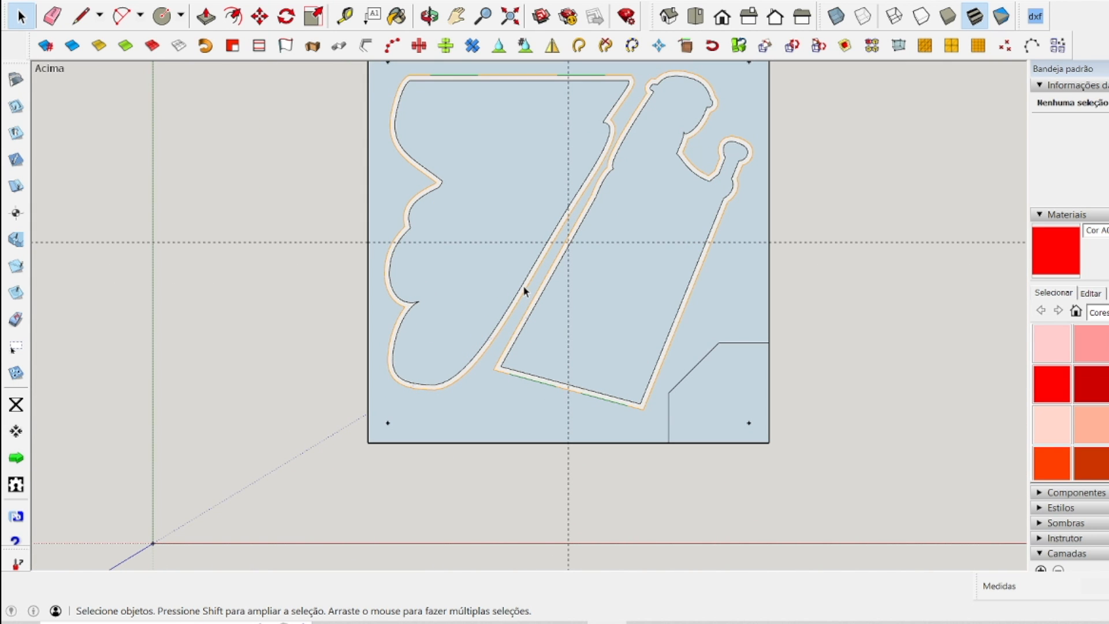
{"action": "scroll", "coordinate": [532, 354], "scroll_direction": "down", "scroll_amount": 1}
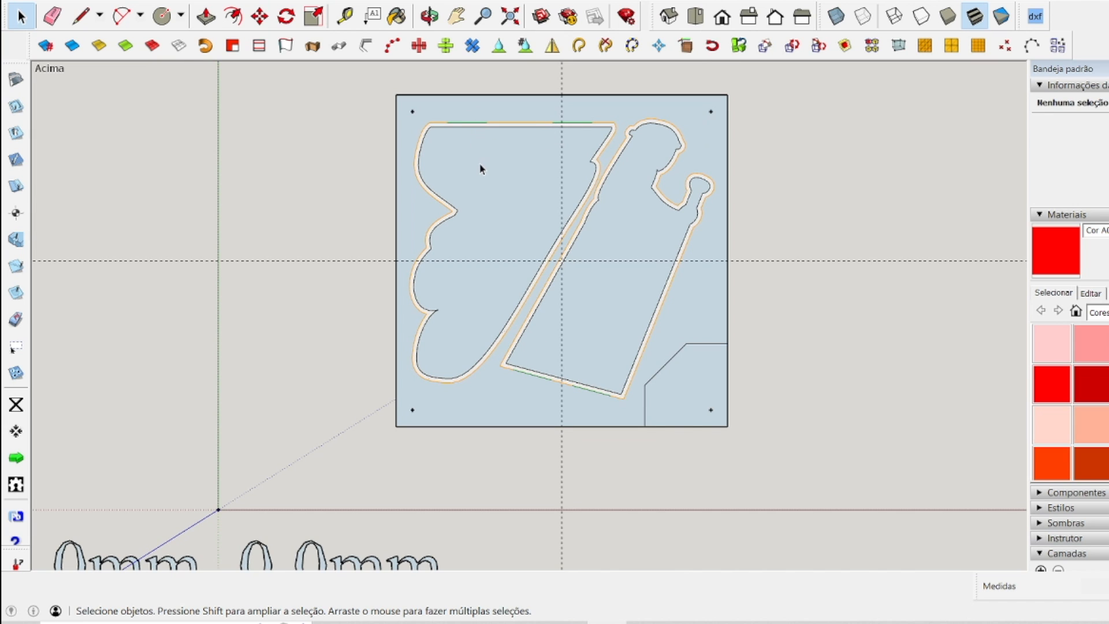
{"action": "left_click", "coordinate": [15, 404]}
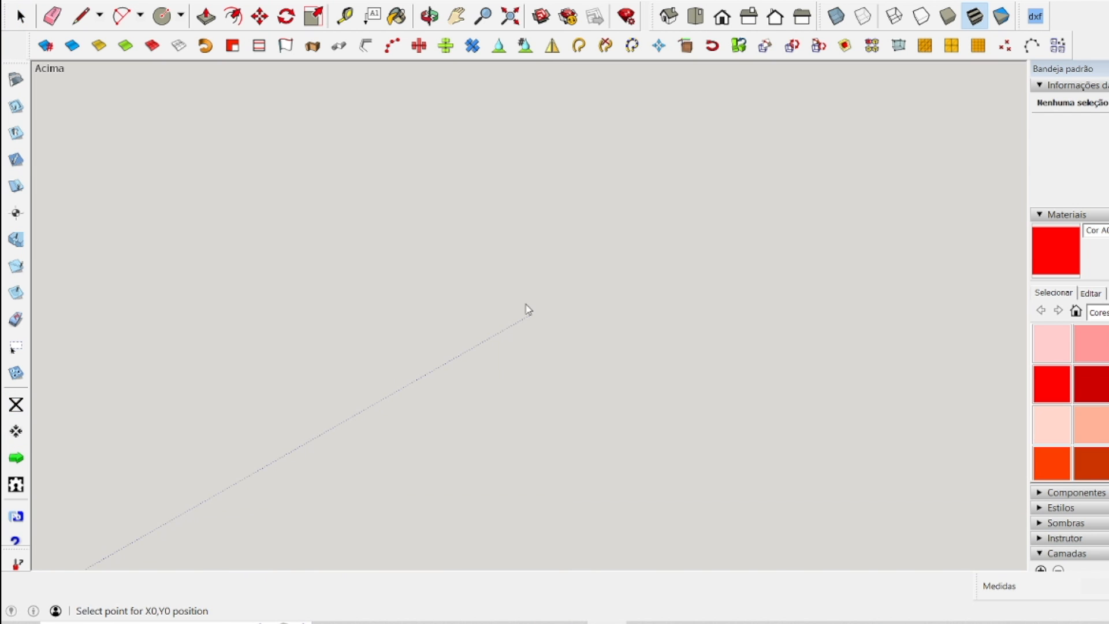
{"action": "scroll", "coordinate": [750, 253], "scroll_direction": "up", "scroll_amount": 6}
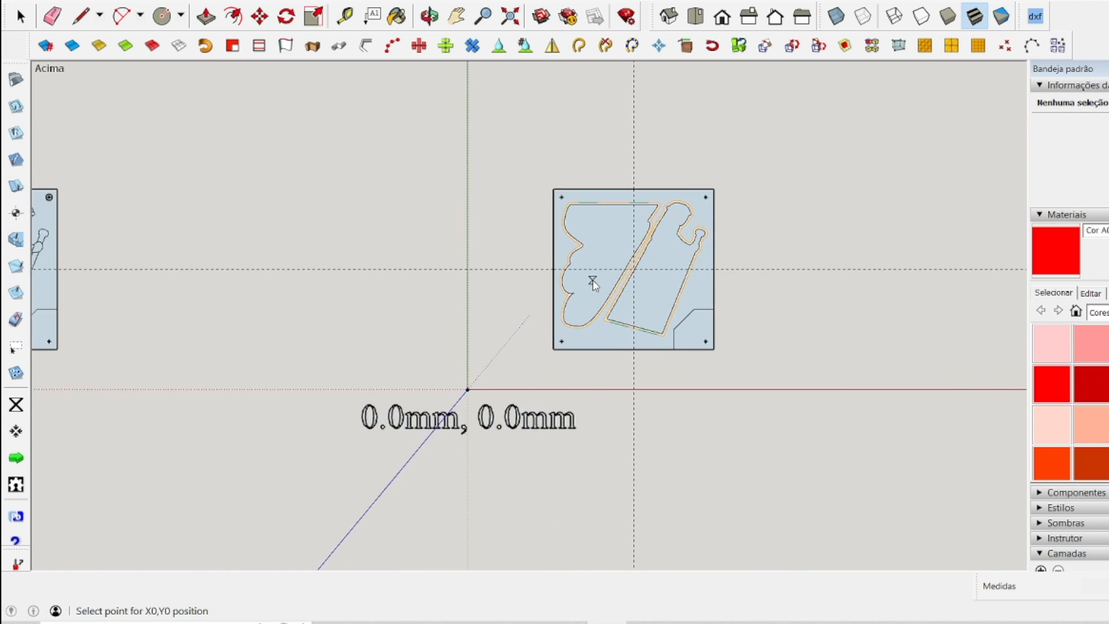
{"action": "scroll", "coordinate": [750, 253], "scroll_direction": "up", "scroll_amount": 8}
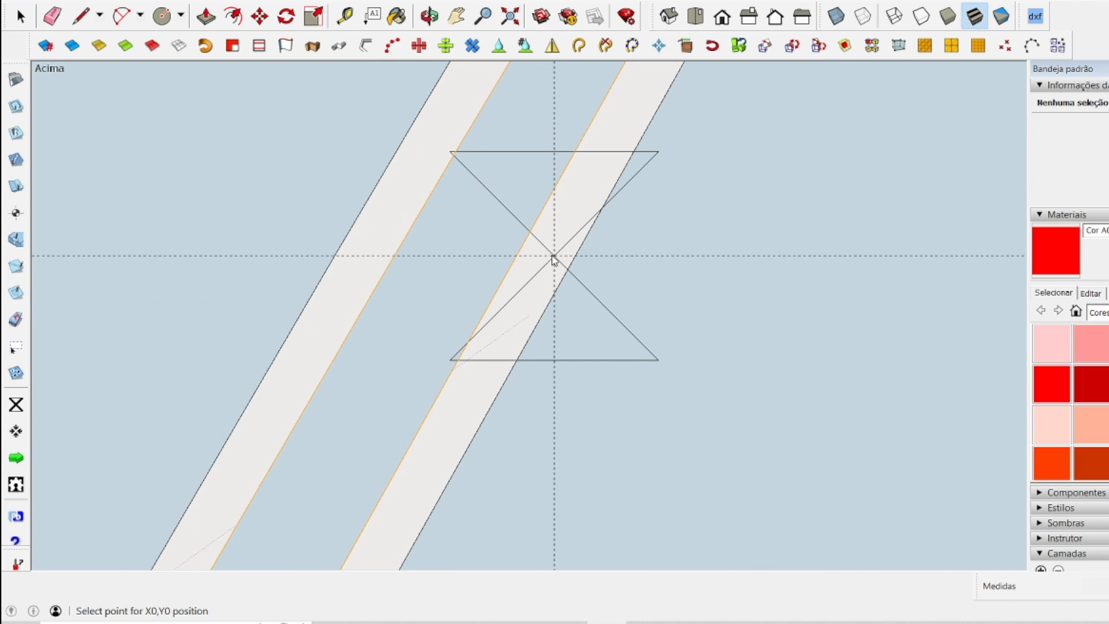
{"action": "scroll", "coordinate": [584, 263], "scroll_direction": "down", "scroll_amount": 12}
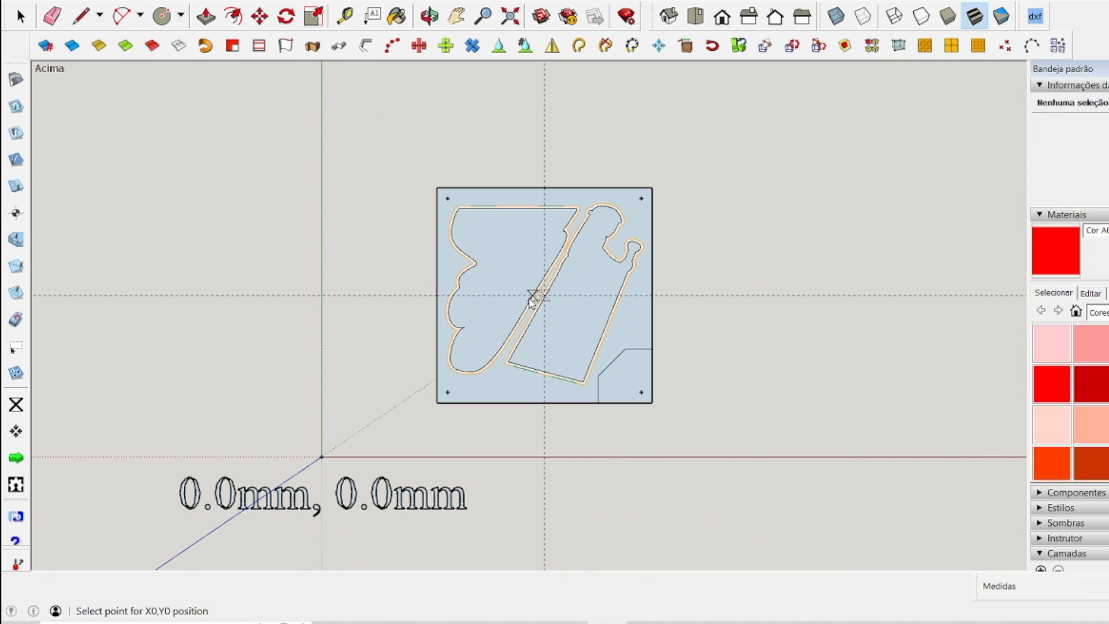
{"action": "left_click", "coordinate": [21, 16]}
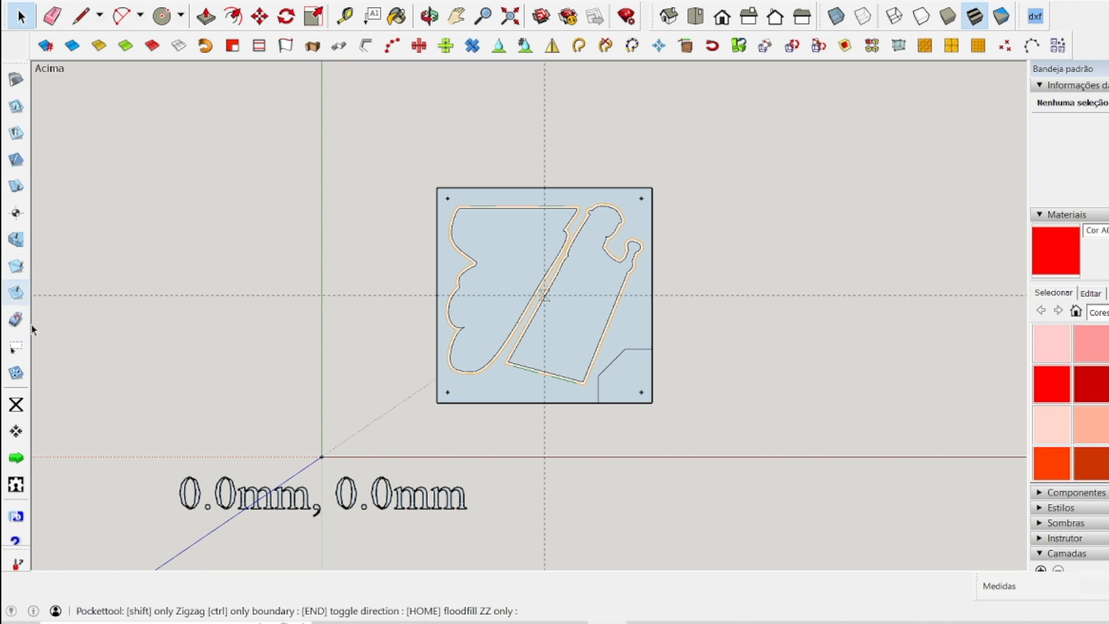
Generate the G-code for the contour cuts and save it as p1-f4-recorte in the Arquivos folder.
{"action": "left_click", "coordinate": [16, 457]}
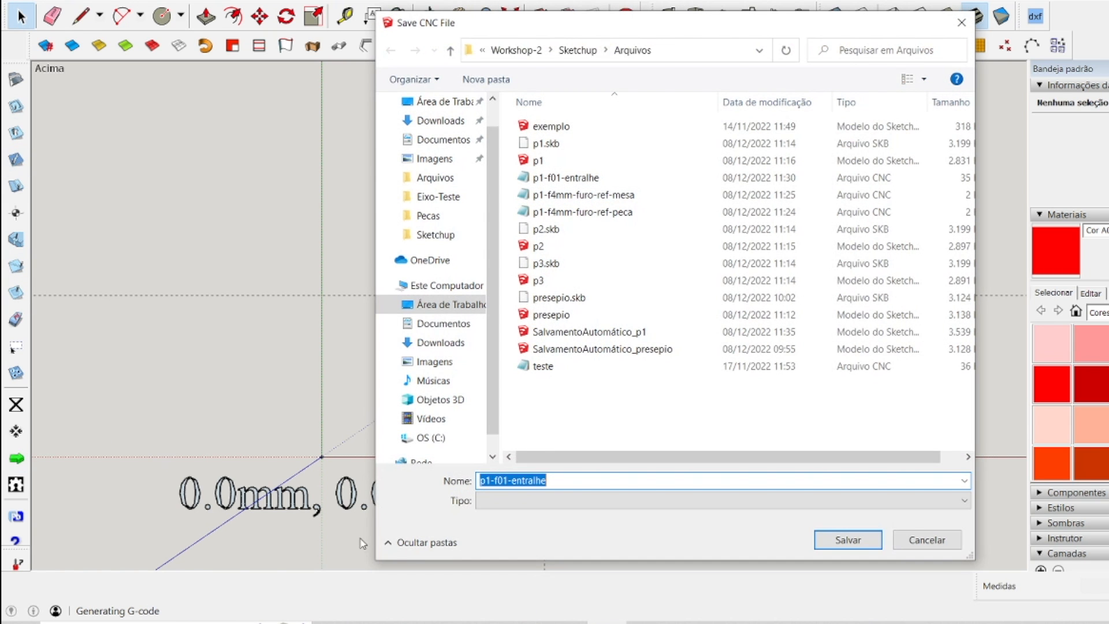
{"action": "left_click", "coordinate": [499, 480]}
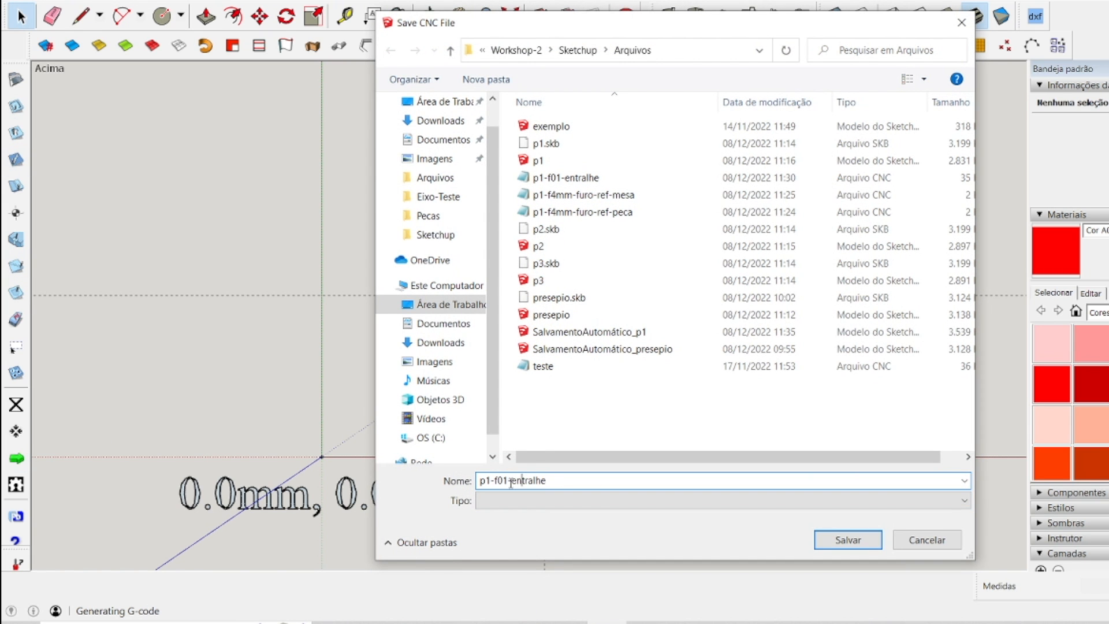
{"action": "left_click_drag", "start_coordinate": [500, 480], "coordinate": [573, 477]}
{"action": "type", "text": "4"}
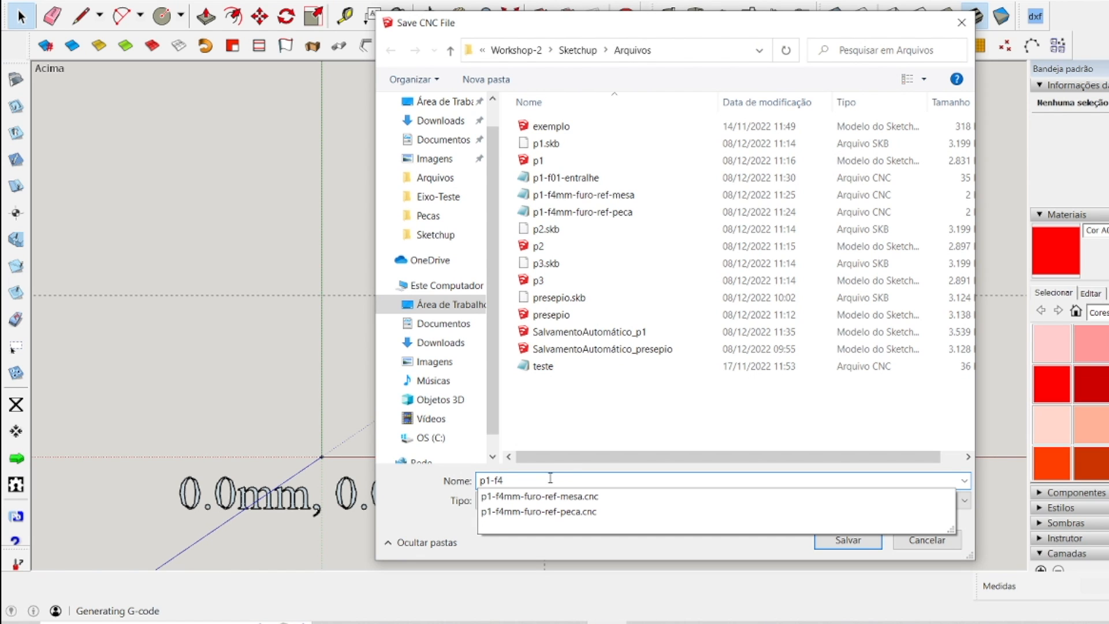
{"action": "type", "text": "-recorte"}
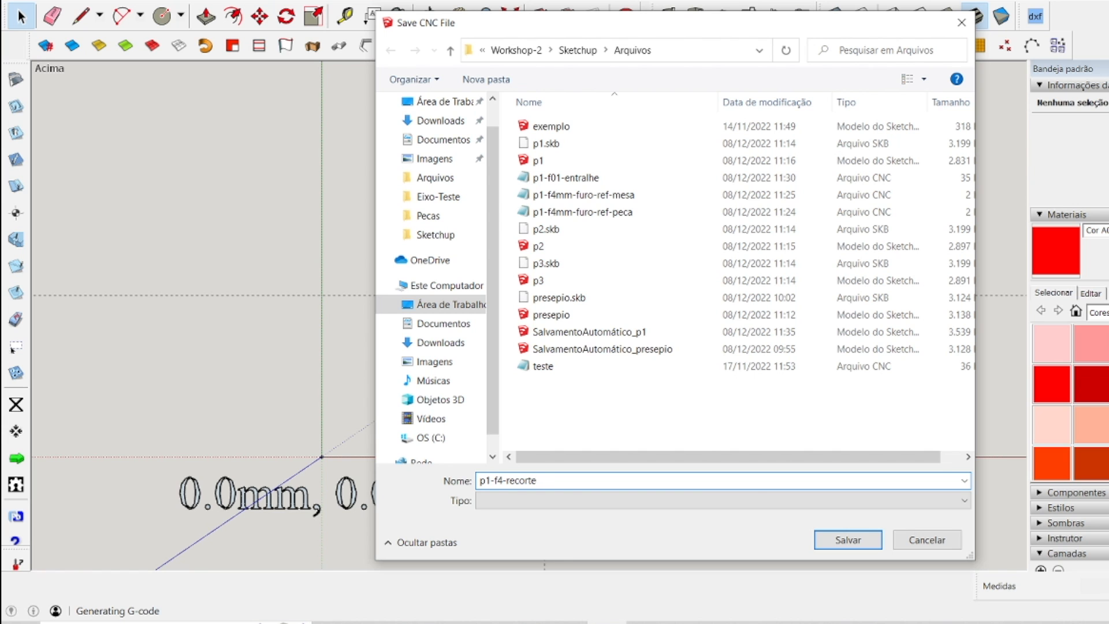
{"action": "left_click", "coordinate": [846, 539]}
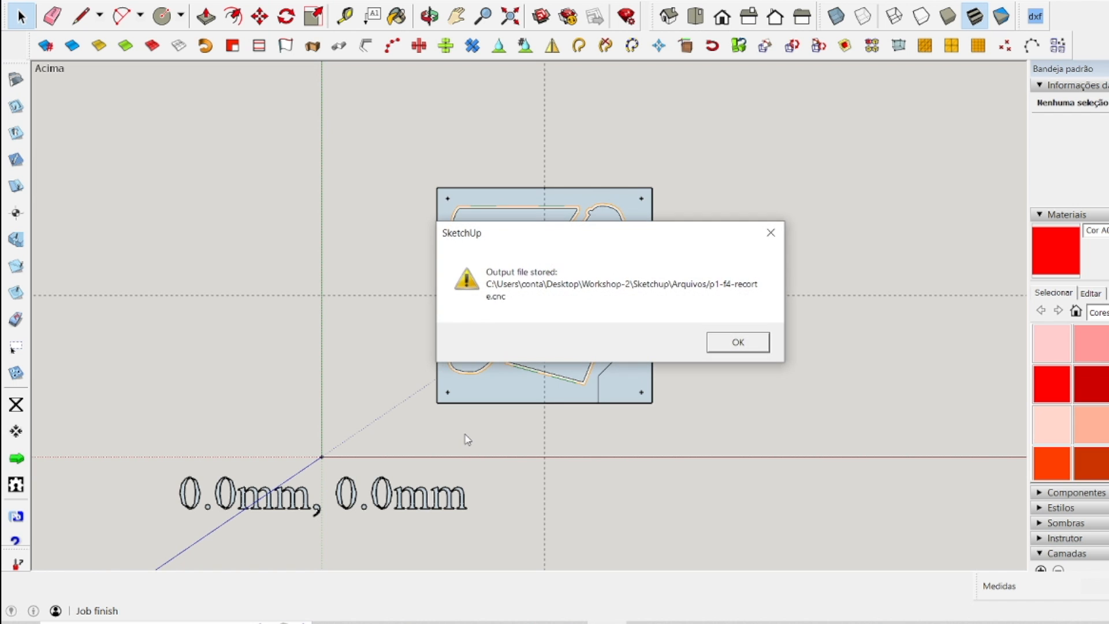
{"action": "left_click", "coordinate": [740, 341]}
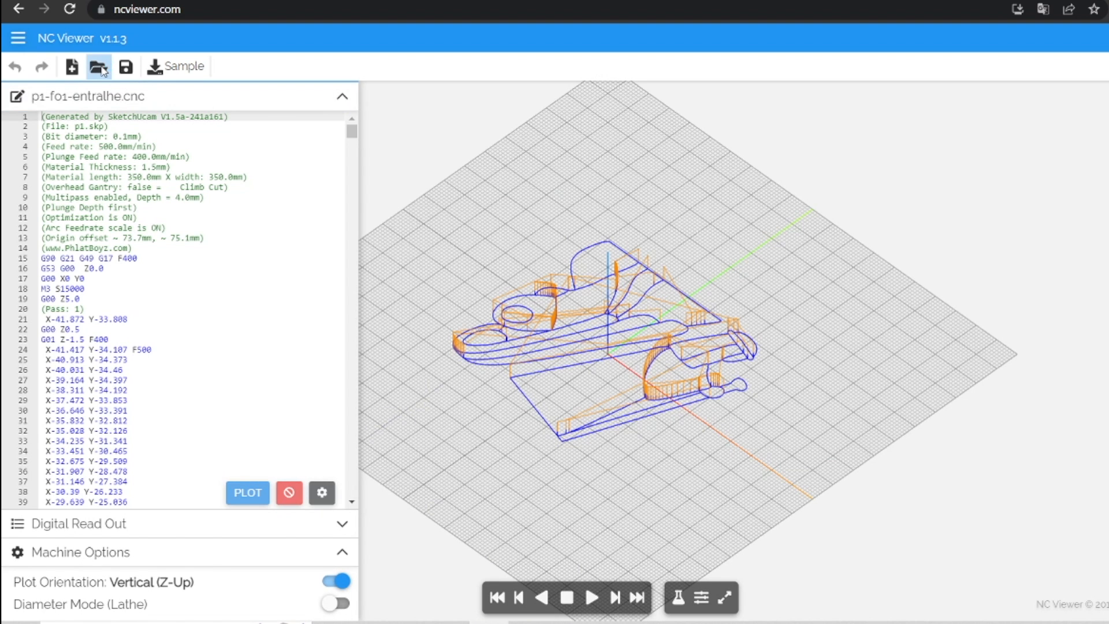
Switch to NC Viewer and load p1-f4-recorte.cnc to view its toolpath.
{"action": "left_click", "coordinate": [101, 67]}
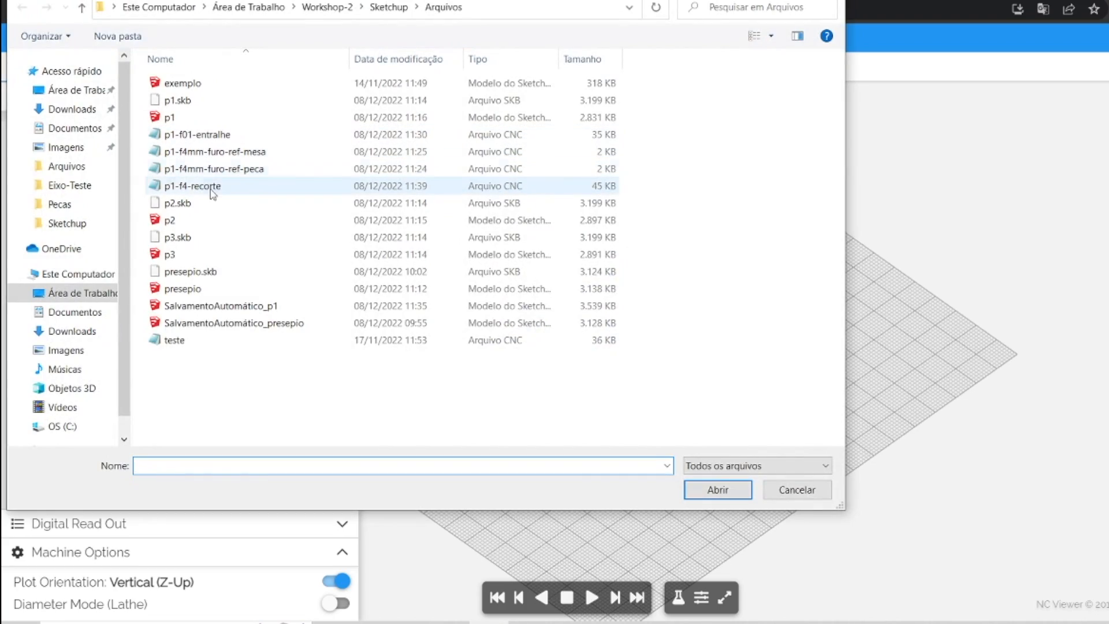
{"action": "double_click", "coordinate": [207, 191]}
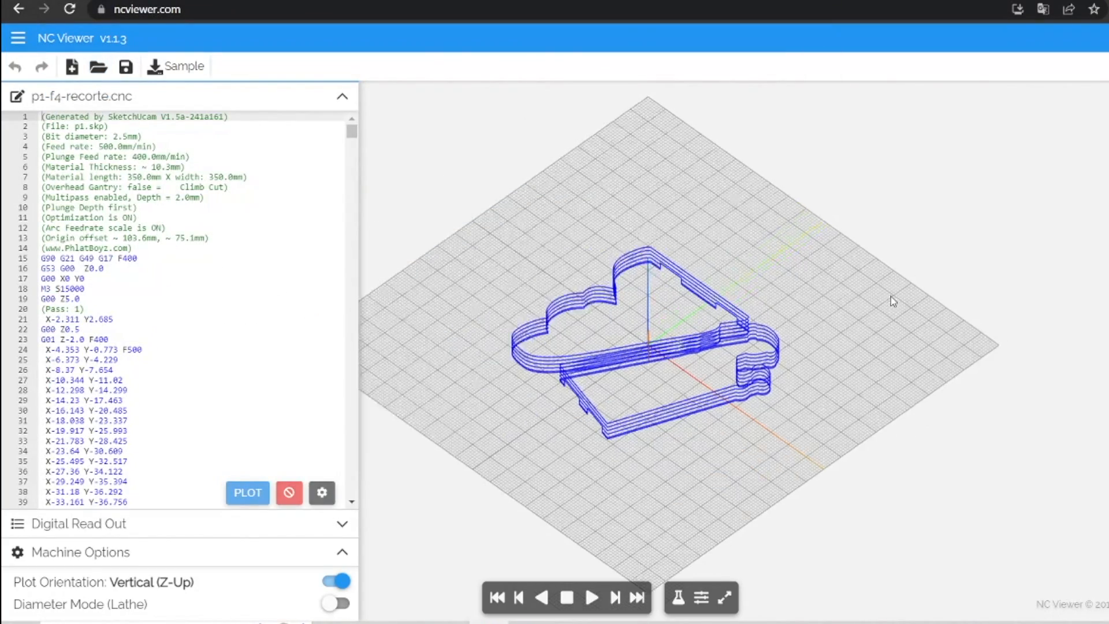
{"action": "scroll", "coordinate": [613, 402], "scroll_direction": "up", "scroll_amount": 6}
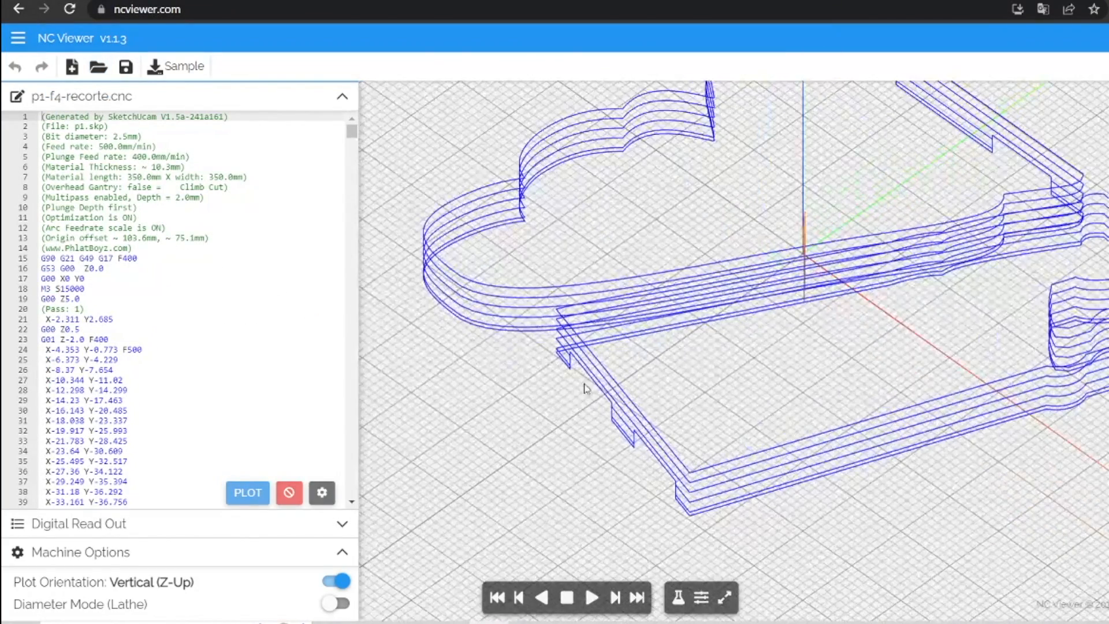
{"action": "scroll", "coordinate": [709, 283], "scroll_direction": "down", "scroll_amount": 3}
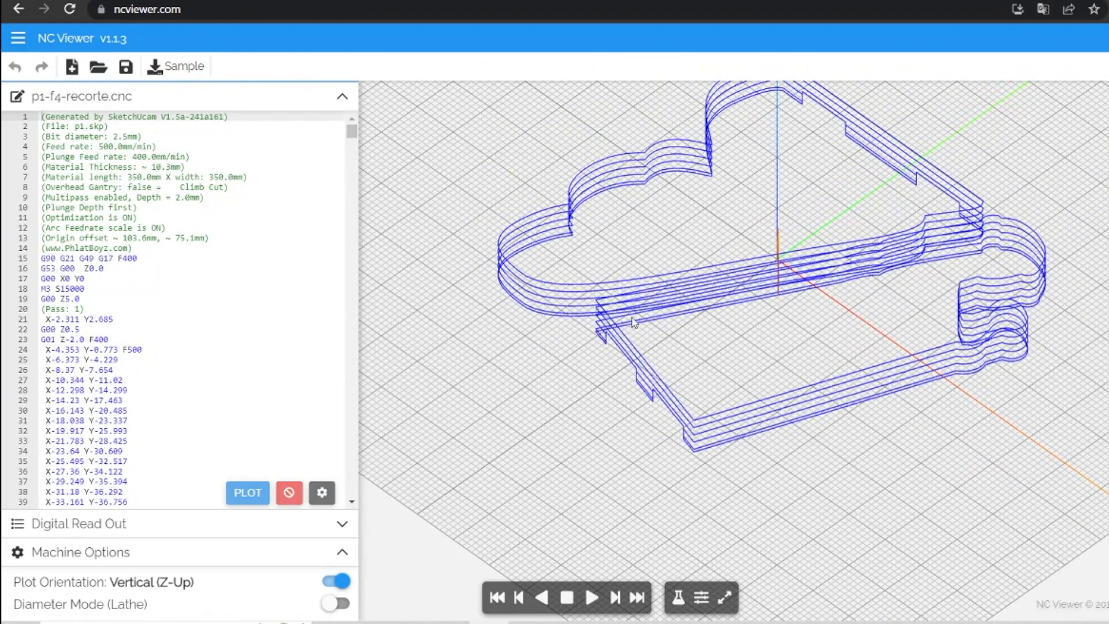
Examine the holding tabs and depth passes of the cutting toolpath in the 3D view and from the side.
{"action": "scroll", "coordinate": [839, 110], "scroll_direction": "up", "scroll_amount": 4}
{"action": "scroll", "coordinate": [839, 110], "scroll_direction": "up", "scroll_amount": 1}
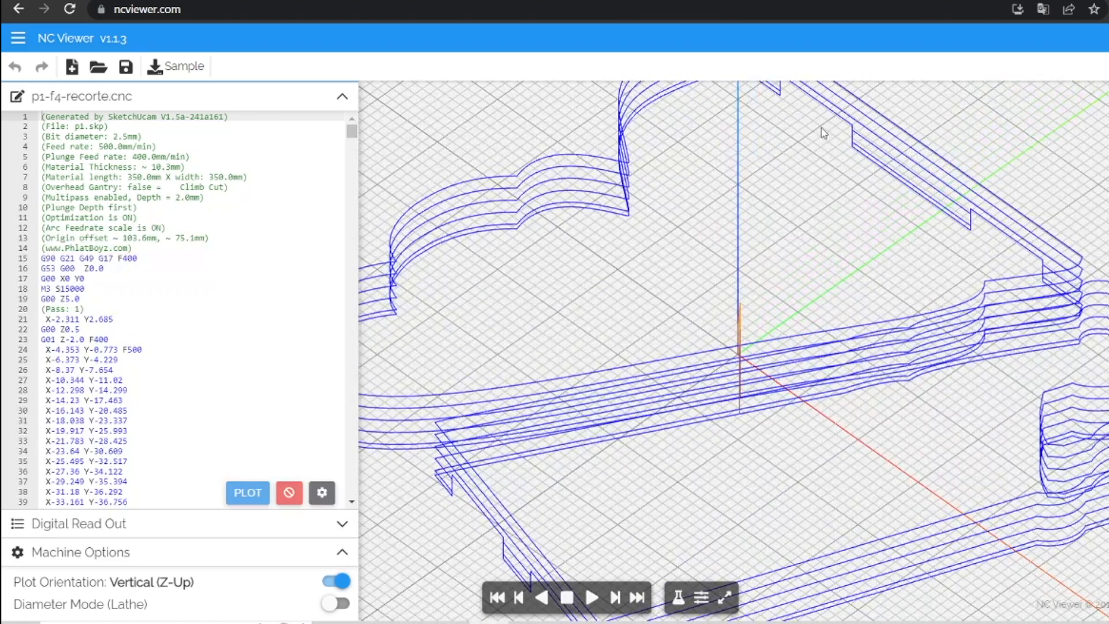
{"action": "scroll", "coordinate": [955, 234], "scroll_direction": "down", "scroll_amount": 4}
{"action": "scroll", "coordinate": [755, 427], "scroll_direction": "up", "scroll_amount": 2}
{"action": "scroll", "coordinate": [755, 427], "scroll_direction": "up", "scroll_amount": 2}
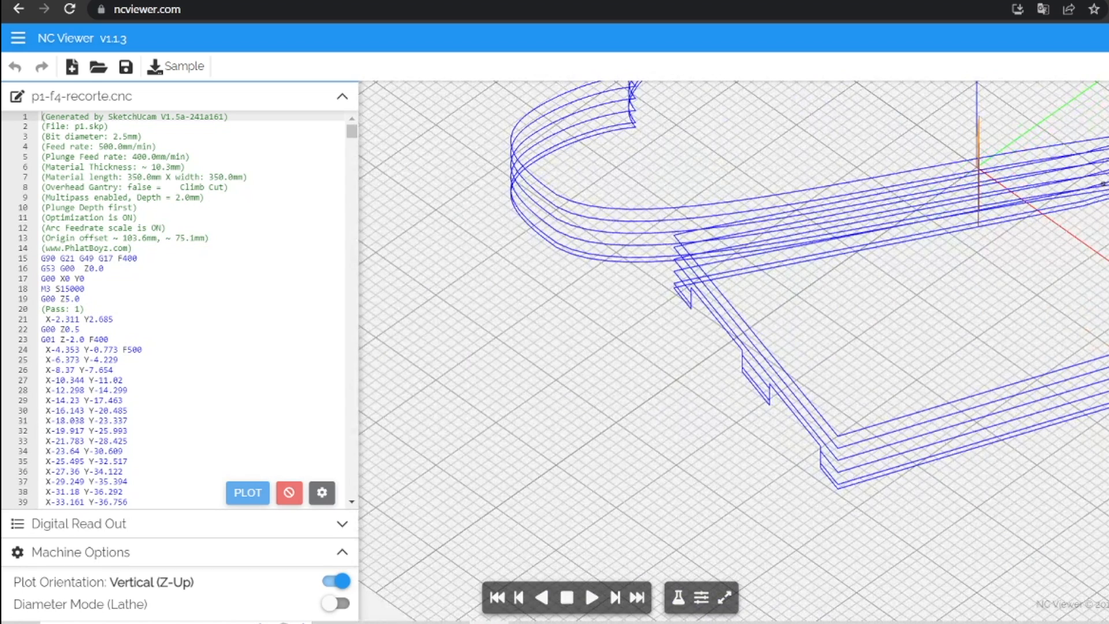
{"action": "left_click", "coordinate": [1103, 183]}
{"action": "scroll", "coordinate": [746, 372], "scroll_direction": "down", "scroll_amount": 2}
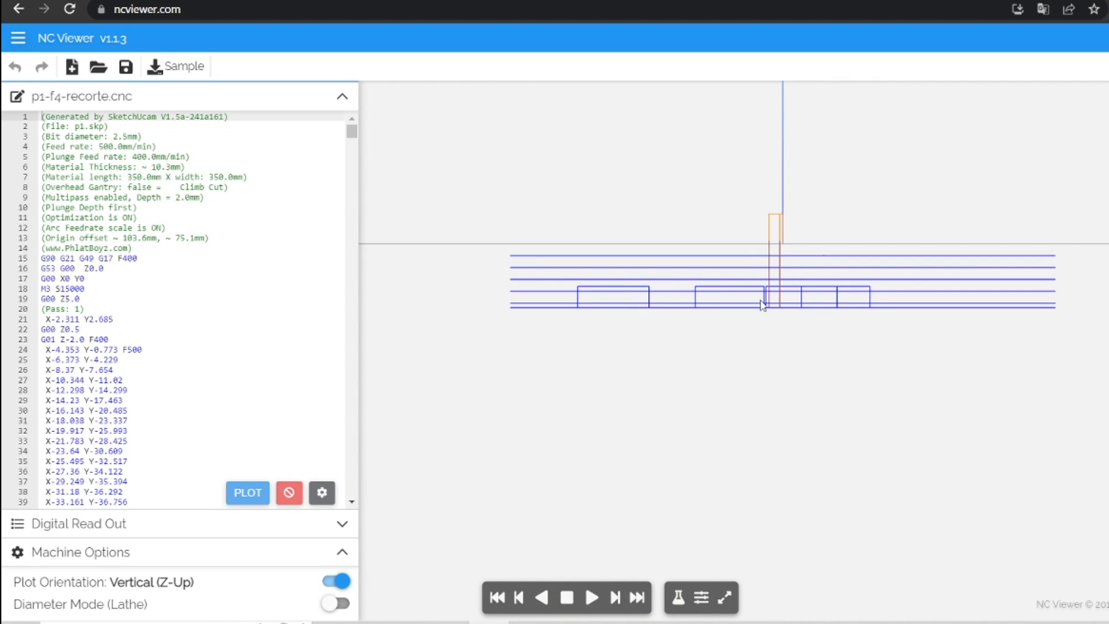
{"action": "left_click", "coordinate": [1106, 147]}
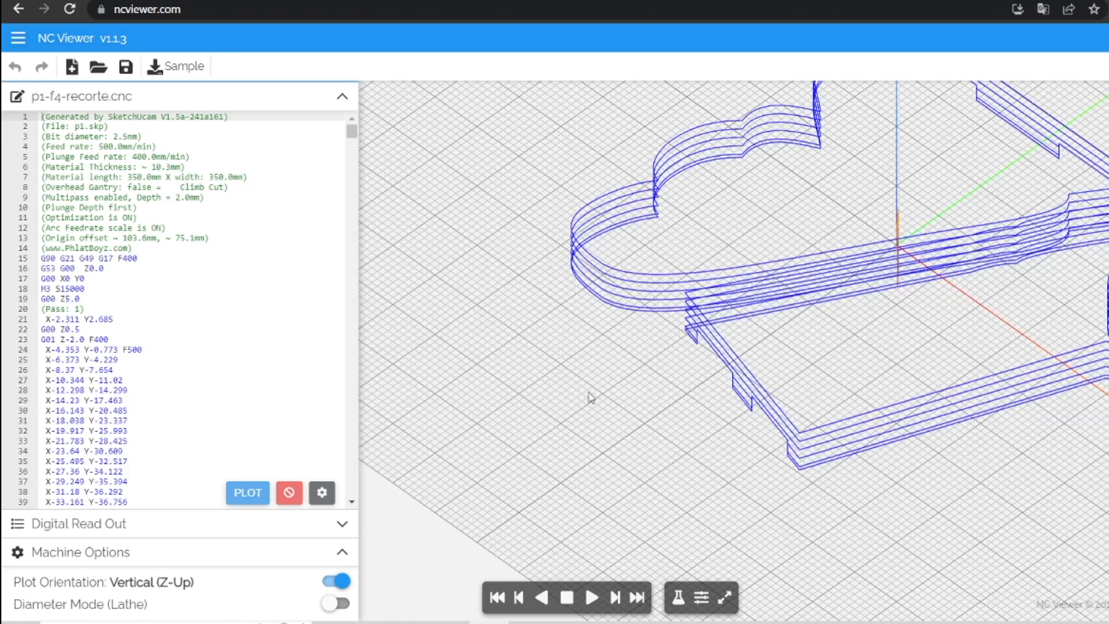
{"action": "scroll", "coordinate": [591, 397], "scroll_direction": "down", "scroll_amount": 3}
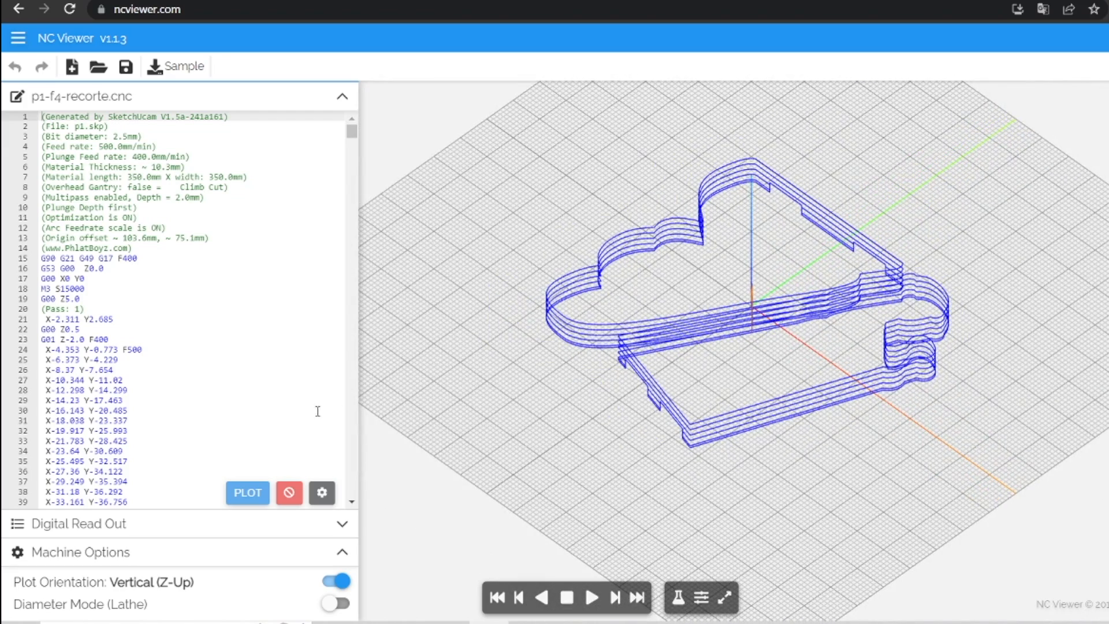
Switch back to SketchUp and move the whole contour-cut panel out of the work area to the left end of the finished panels' row.
{"action": "left_click", "coordinate": [608, 621]}
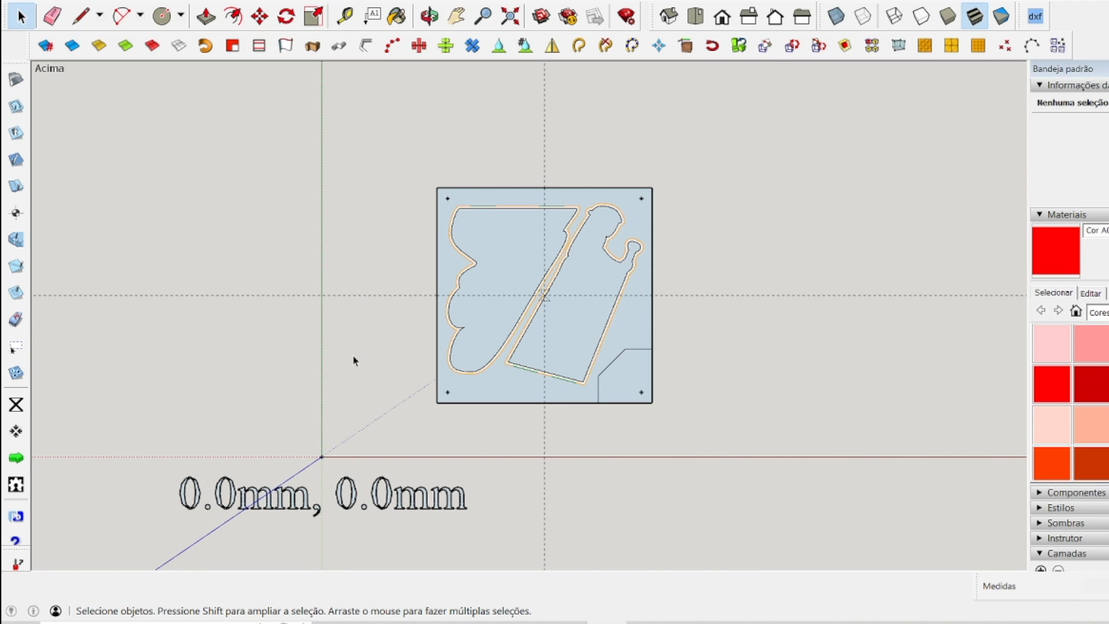
{"action": "scroll", "coordinate": [491, 346], "scroll_direction": "down", "scroll_amount": 5}
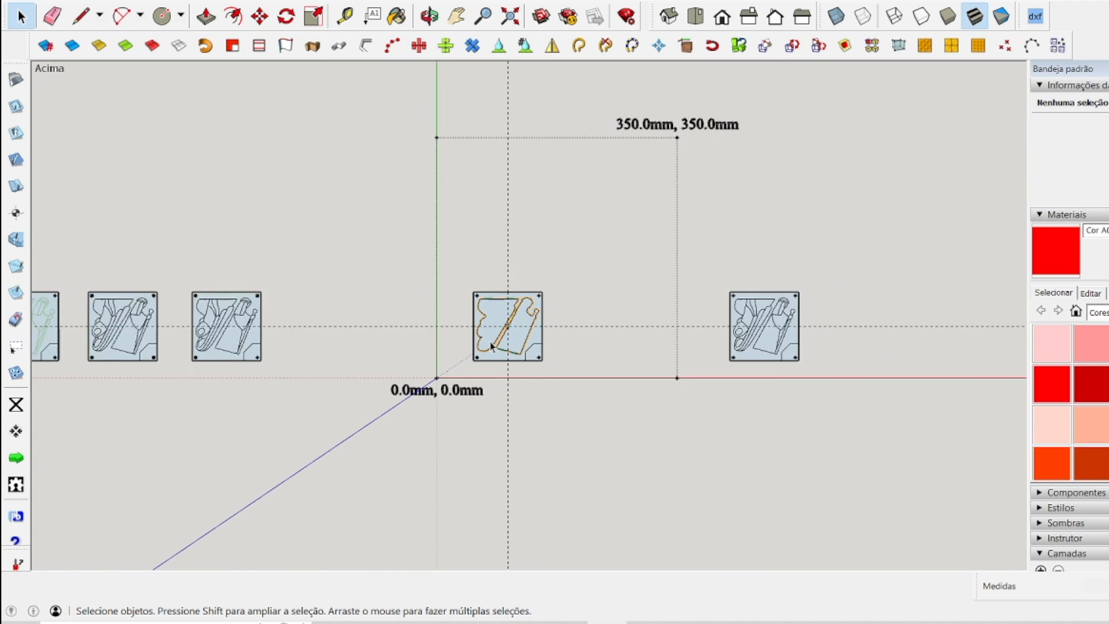
{"action": "left_click_drag", "start_coordinate": [454, 280], "coordinate": [583, 375]}
{"action": "scroll", "coordinate": [638, 329], "scroll_direction": "down", "scroll_amount": 2}
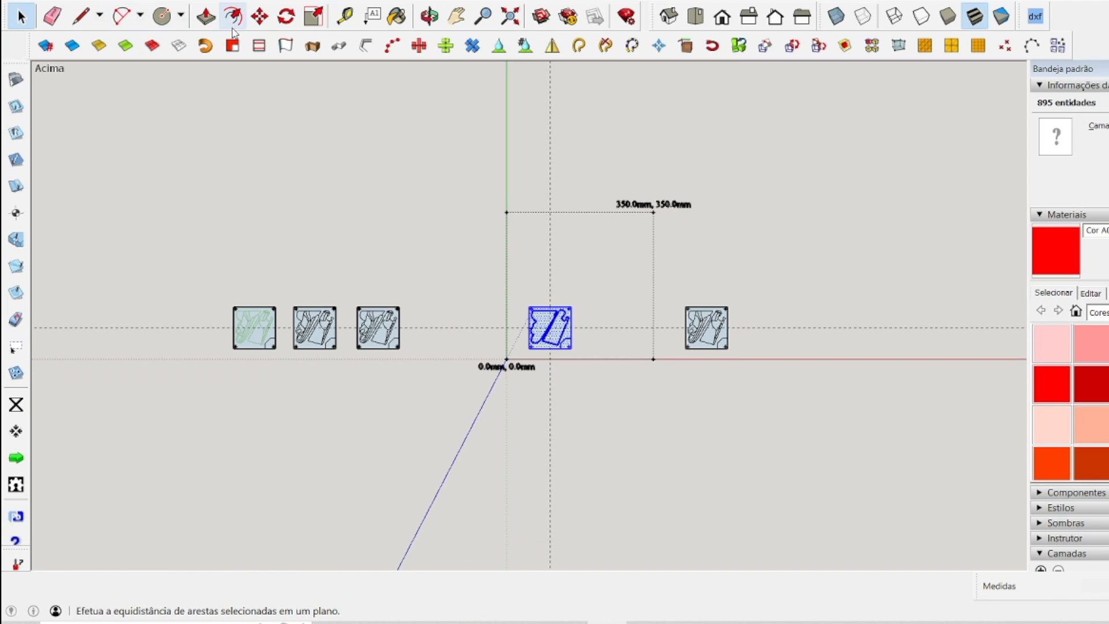
{"action": "left_click", "coordinate": [260, 16]}
{"action": "left_click", "coordinate": [561, 316]}
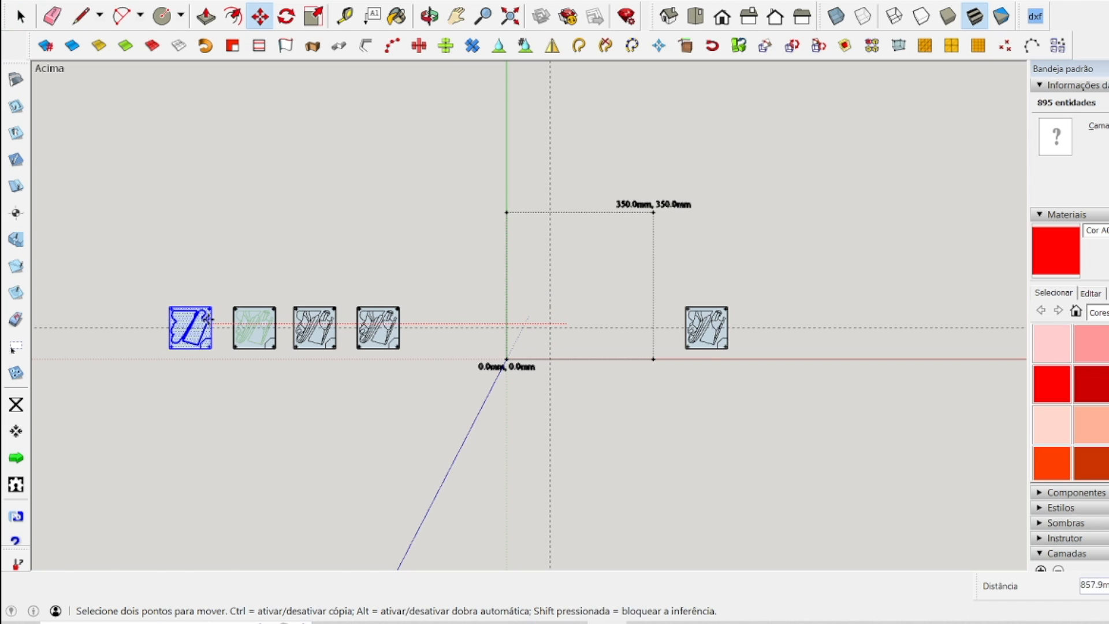
{"action": "left_click", "coordinate": [208, 317]}
{"action": "key", "text": "space"}
{"action": "left_click", "coordinate": [271, 279]}
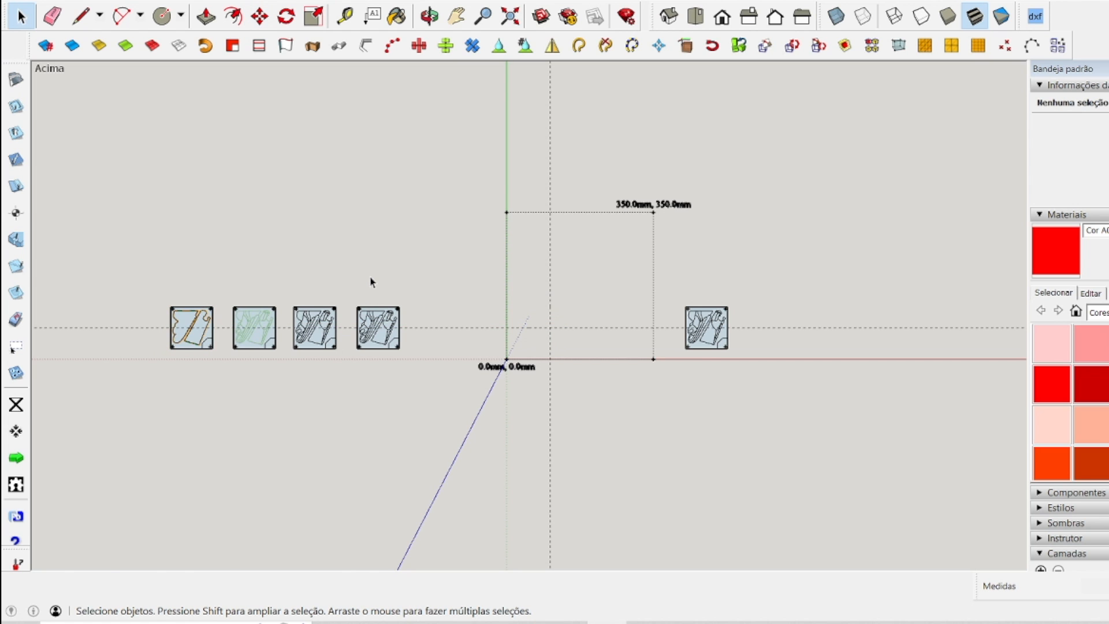
{"action": "scroll", "coordinate": [152, 341], "scroll_direction": "up", "scroll_amount": 6}
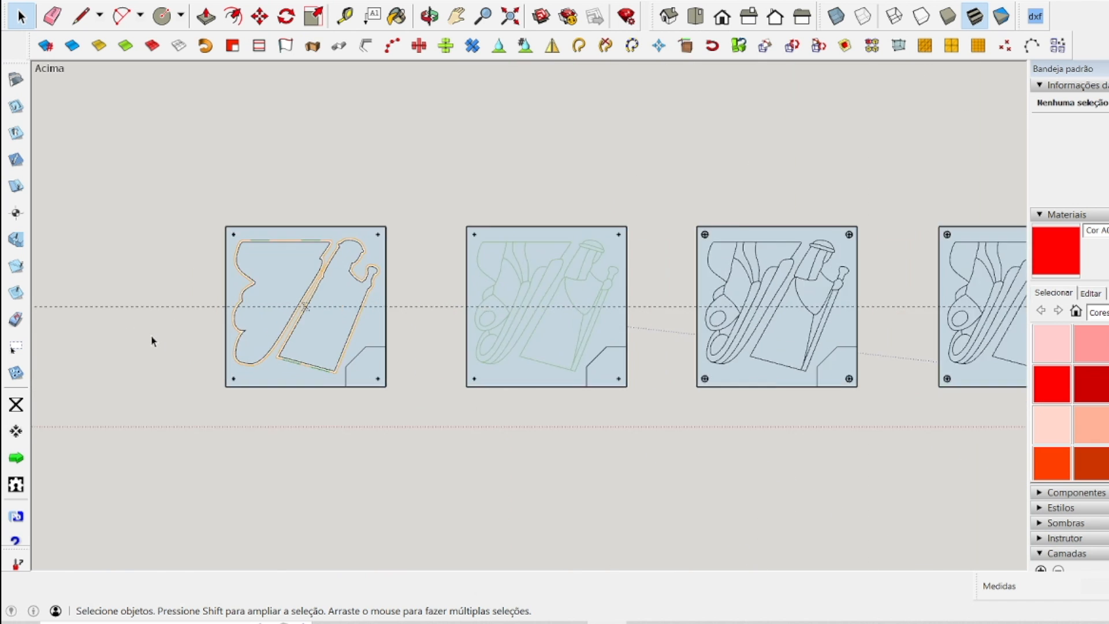
Delete the horizontal and vertical centre guide lines crossing the work area.
{"action": "scroll", "coordinate": [106, 250], "scroll_direction": "down", "scroll_amount": 2}
{"action": "scroll", "coordinate": [396, 360], "scroll_direction": "up", "scroll_amount": 1}
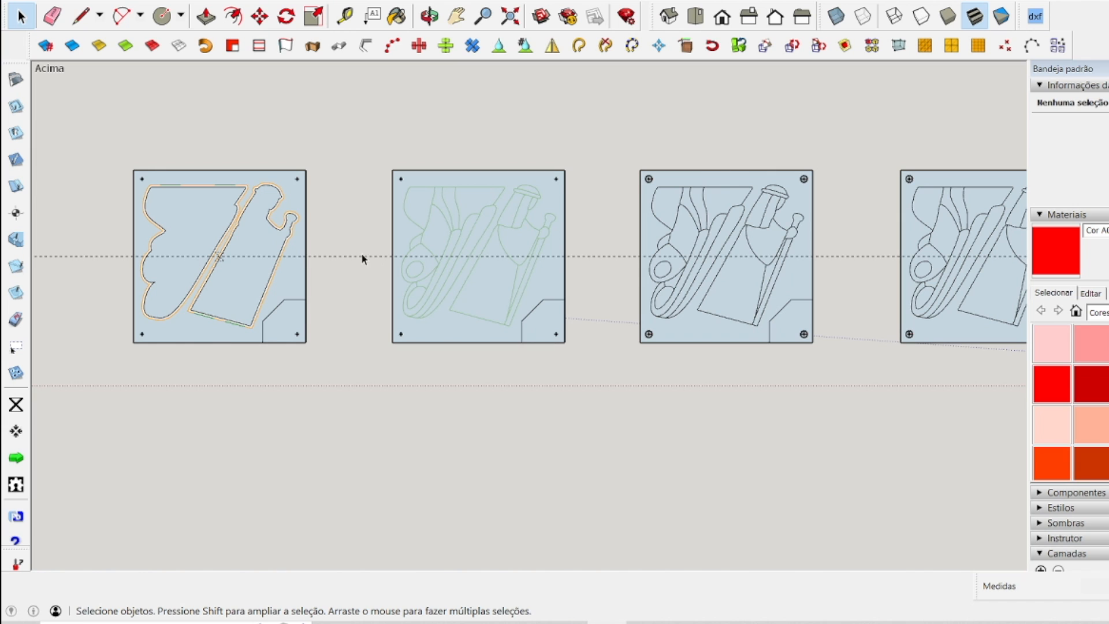
{"action": "scroll", "coordinate": [220, 275], "scroll_direction": "down", "scroll_amount": 2}
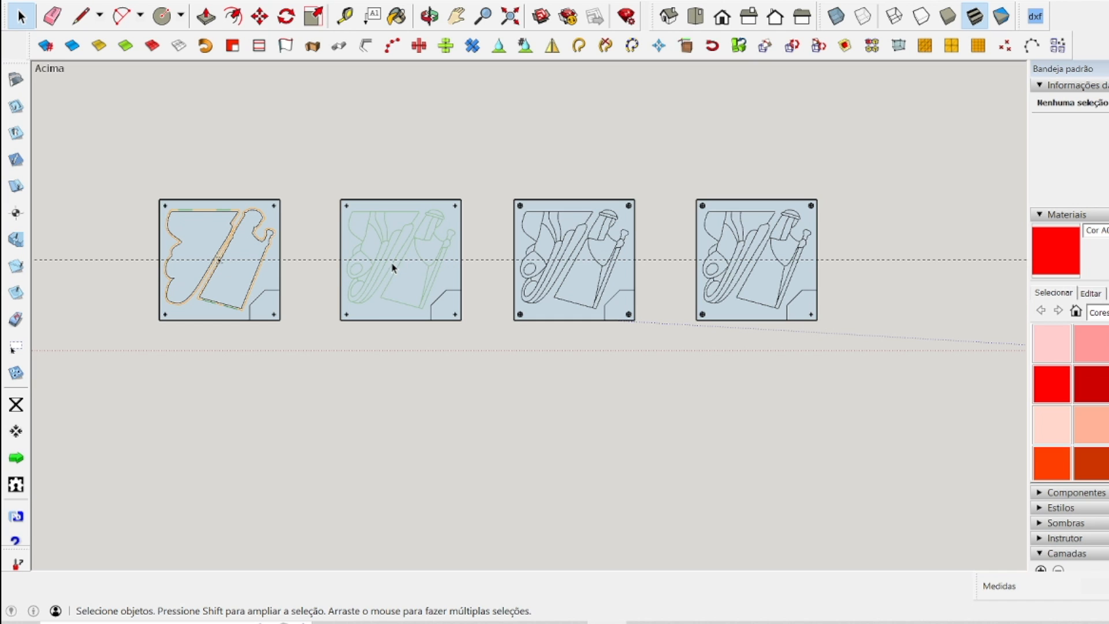
{"action": "scroll", "coordinate": [330, 275], "scroll_direction": "down", "scroll_amount": 5}
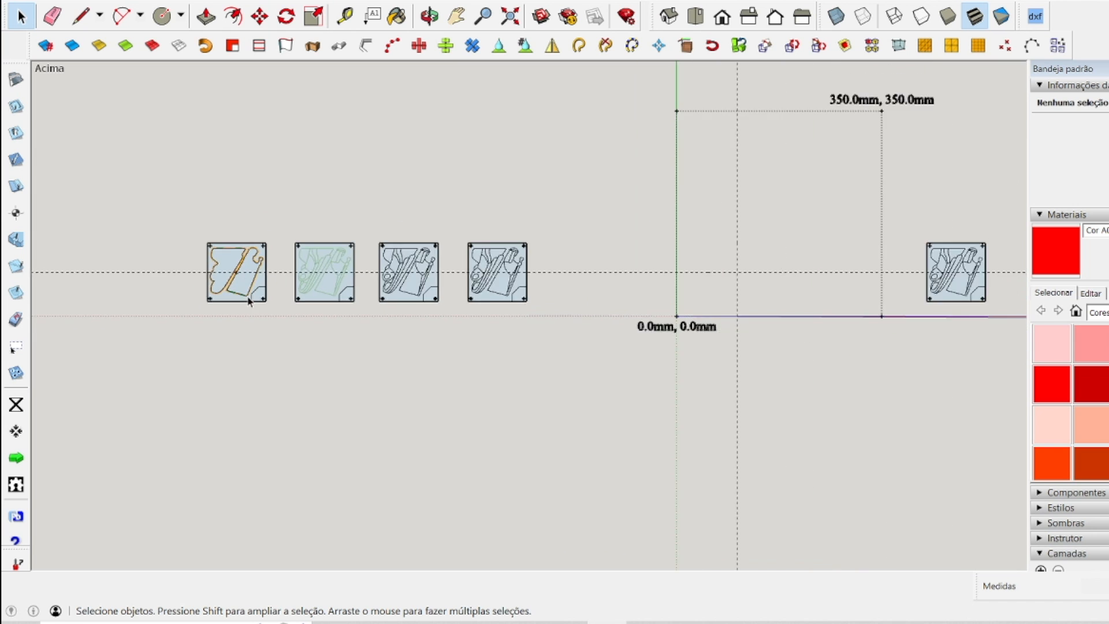
{"action": "left_click_drag", "start_coordinate": [654, 286], "coordinate": [611, 269]}
{"action": "key", "text": "Delete"}
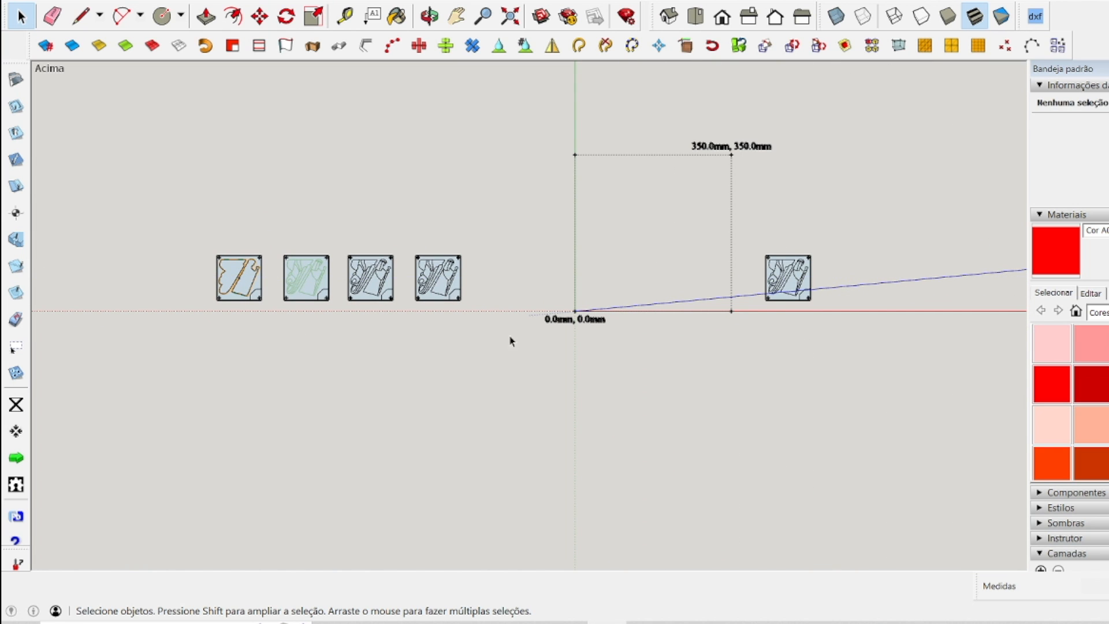
Copy the green-lined engraving panel from the finished panels' row into the 350 mm work area.
{"action": "scroll", "coordinate": [337, 312], "scroll_direction": "up", "scroll_amount": 5}
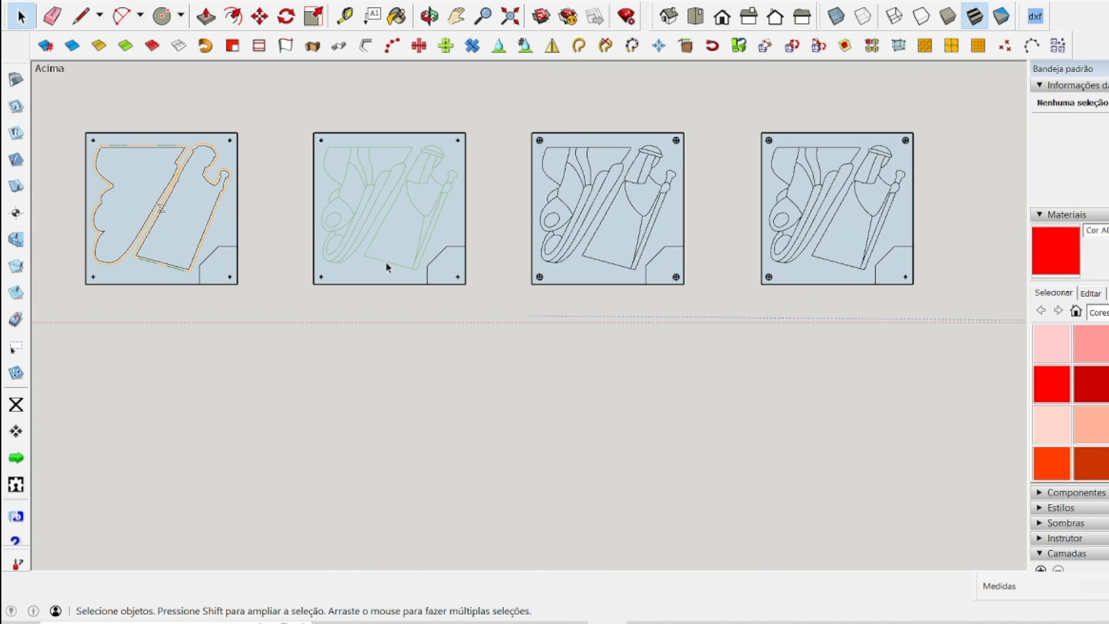
{"action": "left_click_drag", "start_coordinate": [288, 110], "coordinate": [485, 328]}
{"action": "scroll", "coordinate": [211, 301], "scroll_direction": "down", "scroll_amount": 3}
{"action": "scroll", "coordinate": [208, 298], "scroll_direction": "down", "scroll_amount": 3}
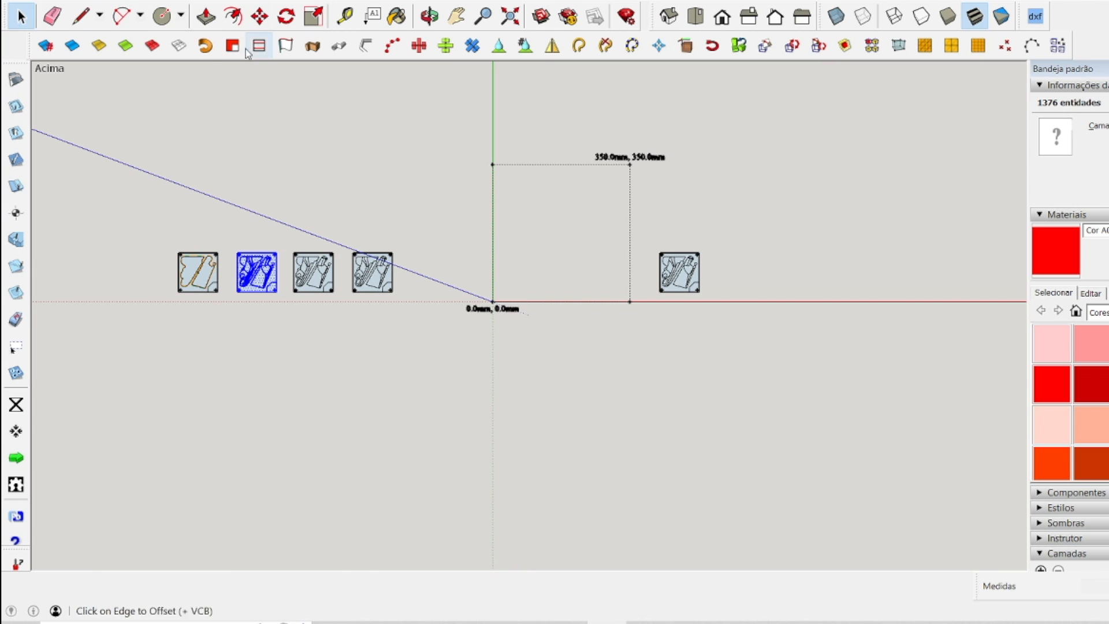
{"action": "left_click", "coordinate": [259, 16]}
{"action": "key", "text": "ctrl"}
{"action": "left_click", "coordinate": [276, 282]}
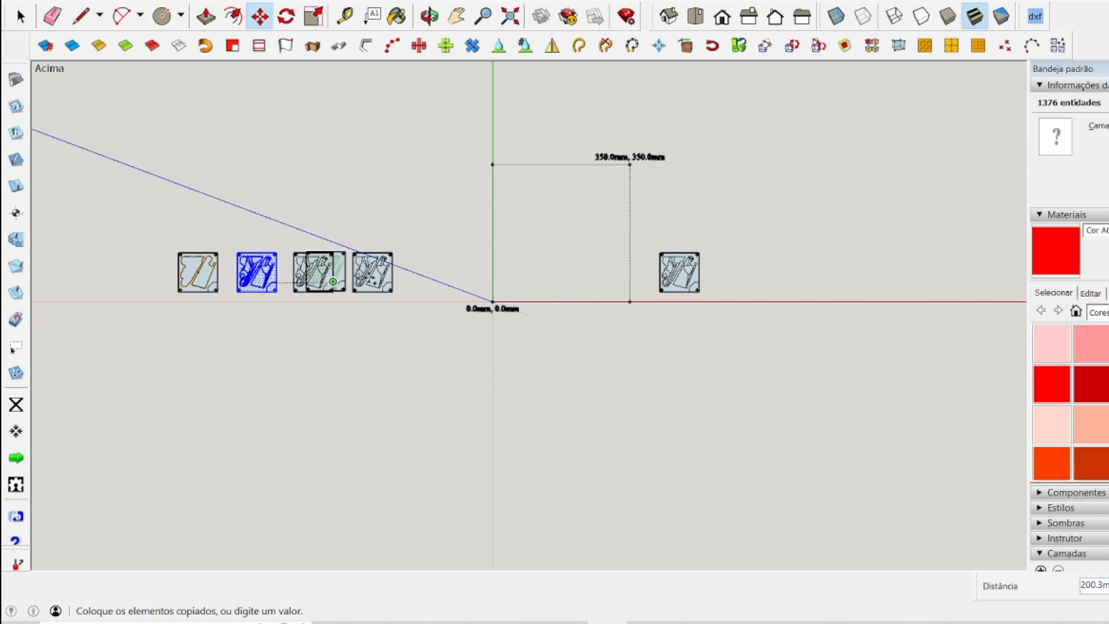
{"action": "left_click", "coordinate": [552, 266]}
{"action": "key", "text": "space"}
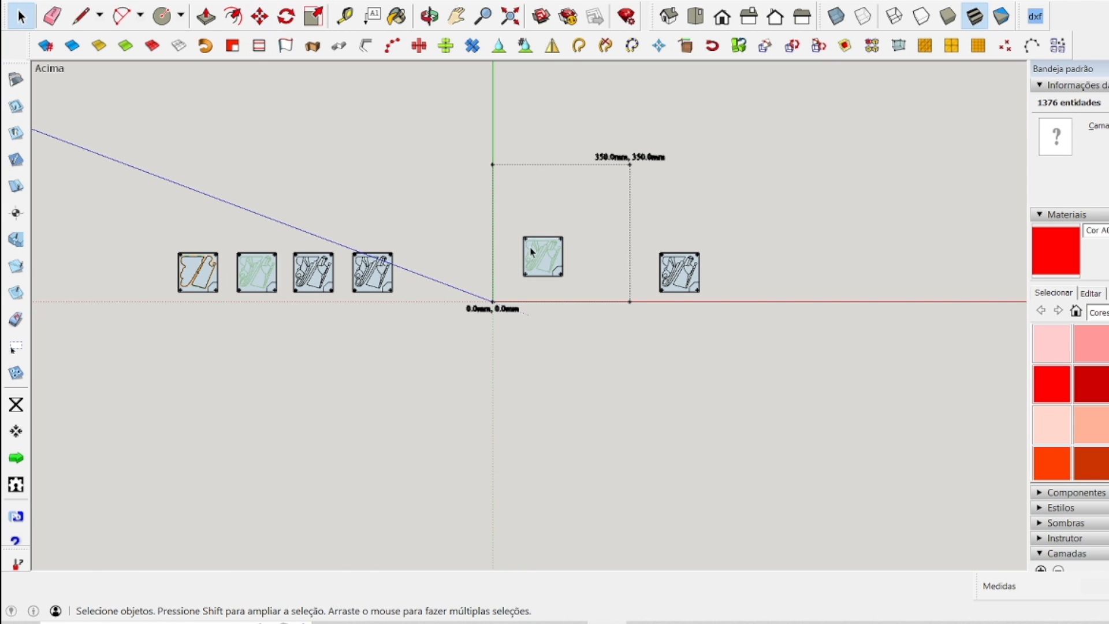
Mirror the copied engraving panel horizontally by scaling it to -1.00 along the red axis.
{"action": "scroll", "coordinate": [548, 263], "scroll_direction": "up", "scroll_amount": 5}
{"action": "scroll", "coordinate": [448, 242], "scroll_direction": "up", "scroll_amount": 3}
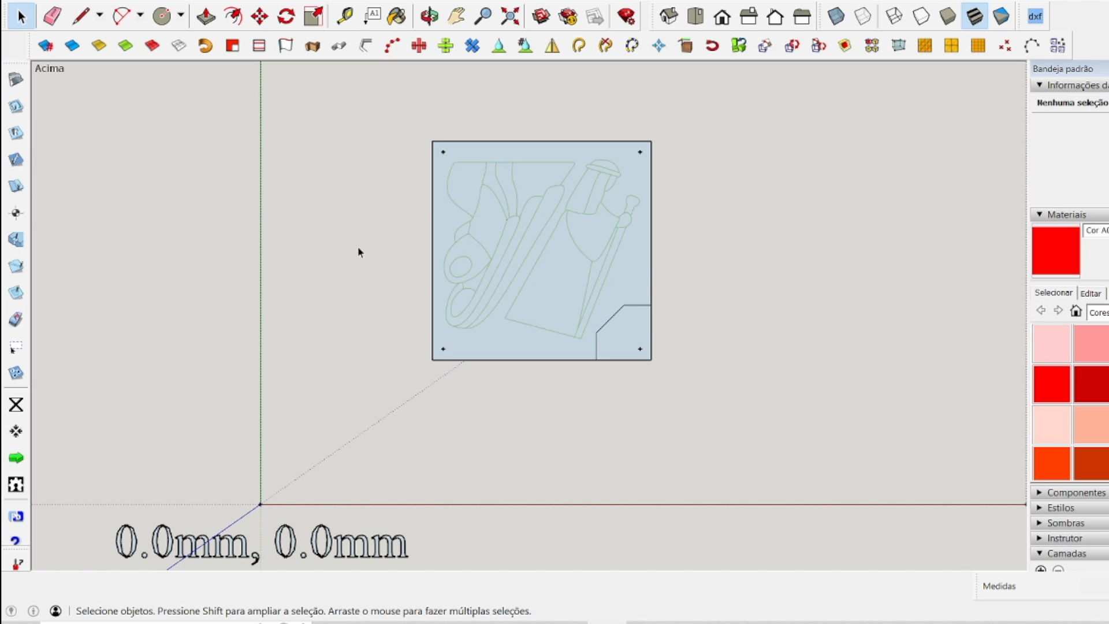
{"action": "mouse_move", "coordinate": [336, 122]}
{"action": "left_mouse_down"}
{"action": "mouse_move", "coordinate": [528, 266]}
{"action": "mouse_move", "coordinate": [769, 401]}
{"action": "left_mouse_up"}
{"action": "left_click", "coordinate": [314, 16]}
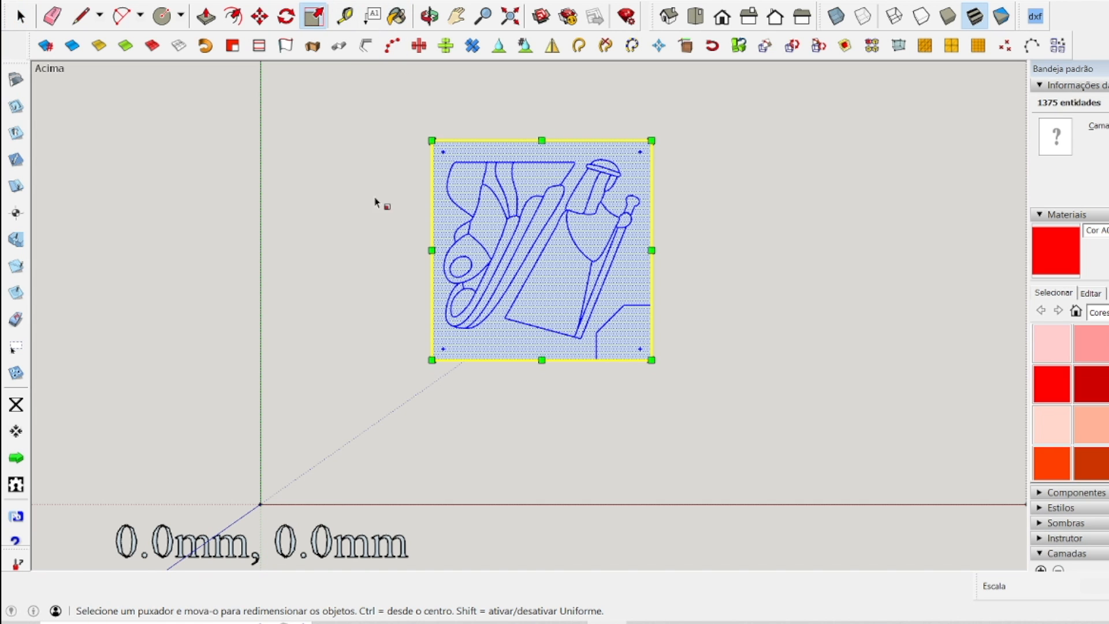
{"action": "left_click_drag", "start_coordinate": [433, 250], "coordinate": [875, 250]}
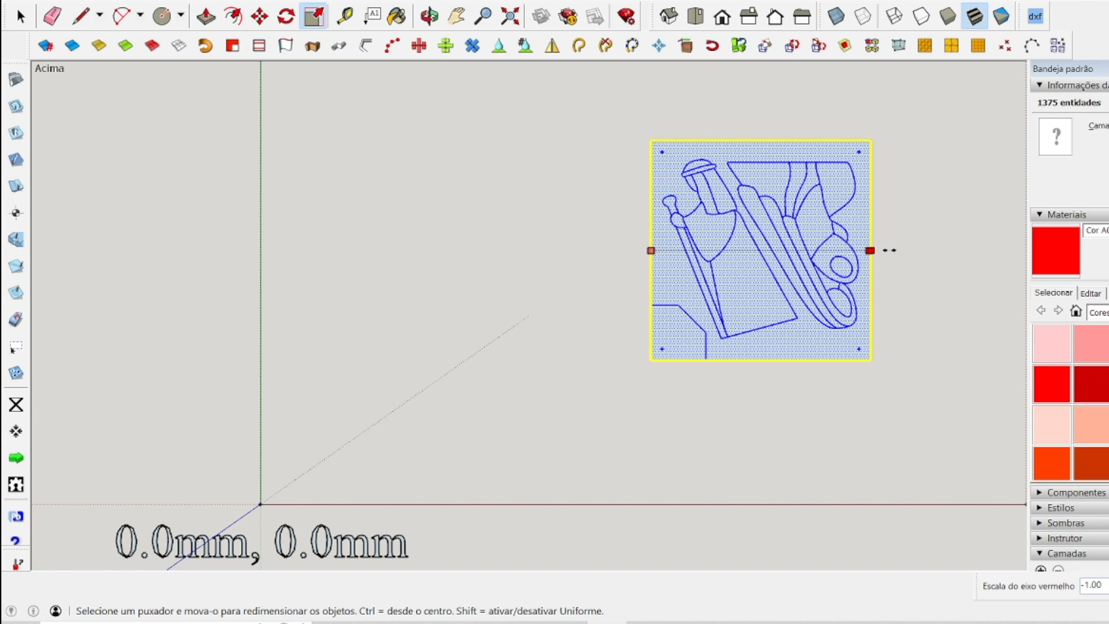
{"action": "left_click_drag", "start_coordinate": [890, 250], "coordinate": [873, 253]}
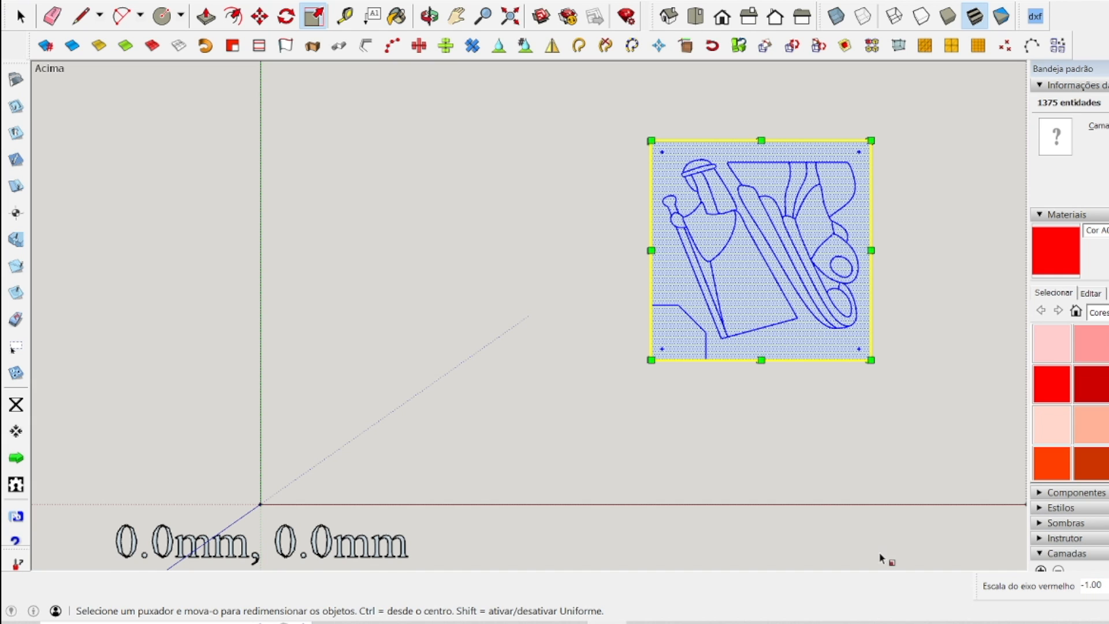
{"action": "left_click", "coordinate": [20, 16]}
{"action": "left_click", "coordinate": [416, 275]}
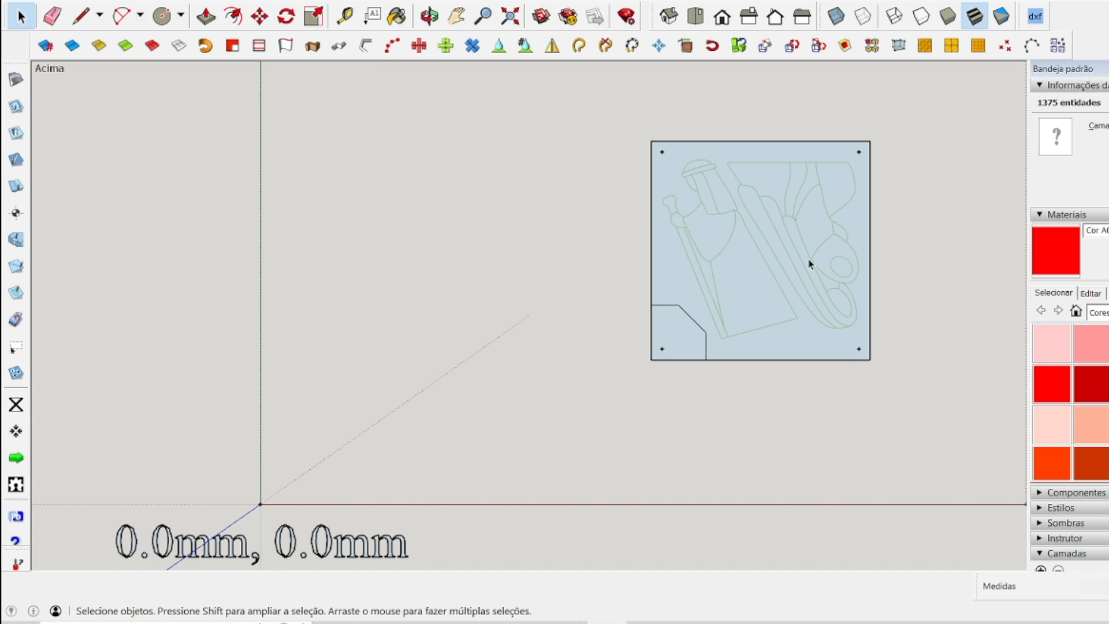
Move the whole mirrored panel about 84 mm back along the red axis toward the green axis.
{"action": "mouse_move", "coordinate": [572, 115]}
{"action": "left_mouse_down"}
{"action": "mouse_move", "coordinate": [938, 349]}
{"action": "mouse_move", "coordinate": [944, 440]}
{"action": "left_mouse_up"}
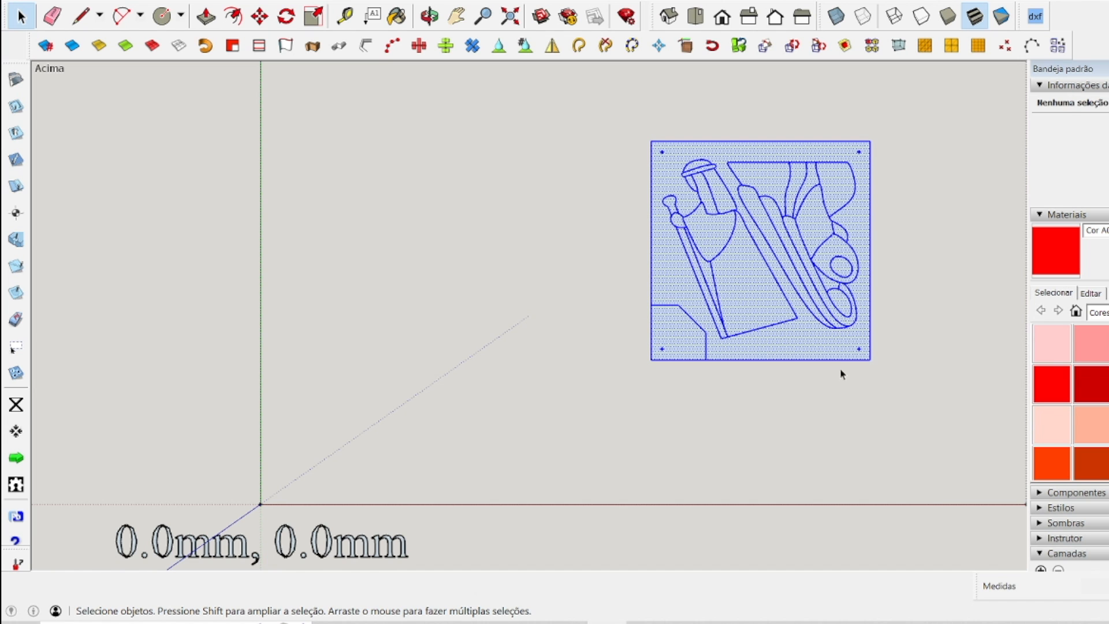
{"action": "left_click", "coordinate": [259, 16]}
{"action": "left_click", "coordinate": [744, 266]}
{"action": "left_click", "coordinate": [563, 266]}
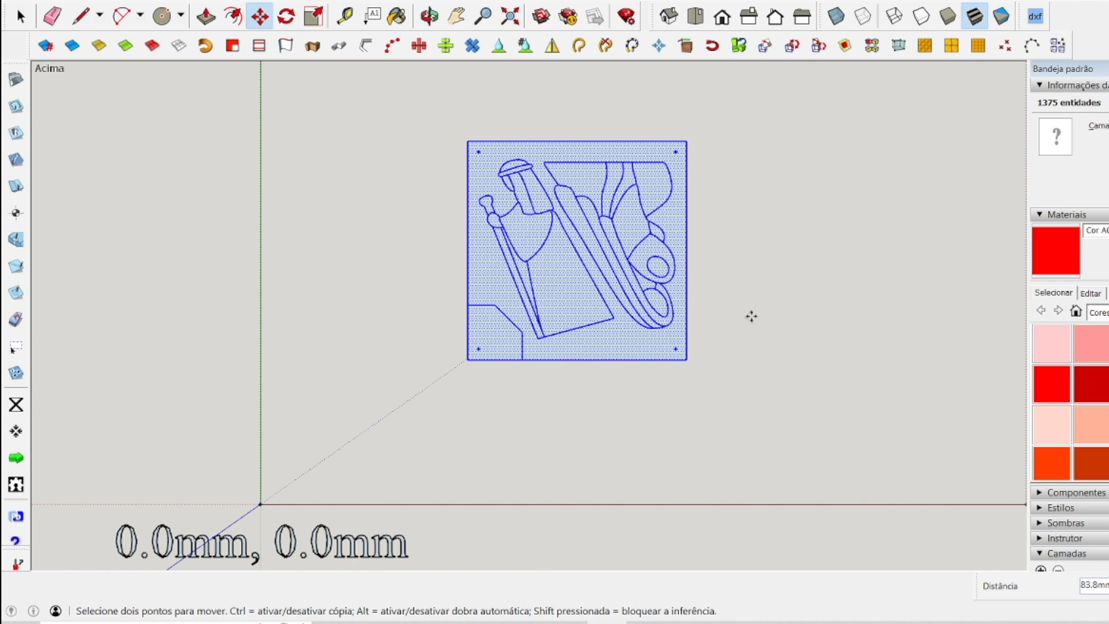
{"action": "key", "text": "space"}
{"action": "left_click", "coordinate": [806, 289]}
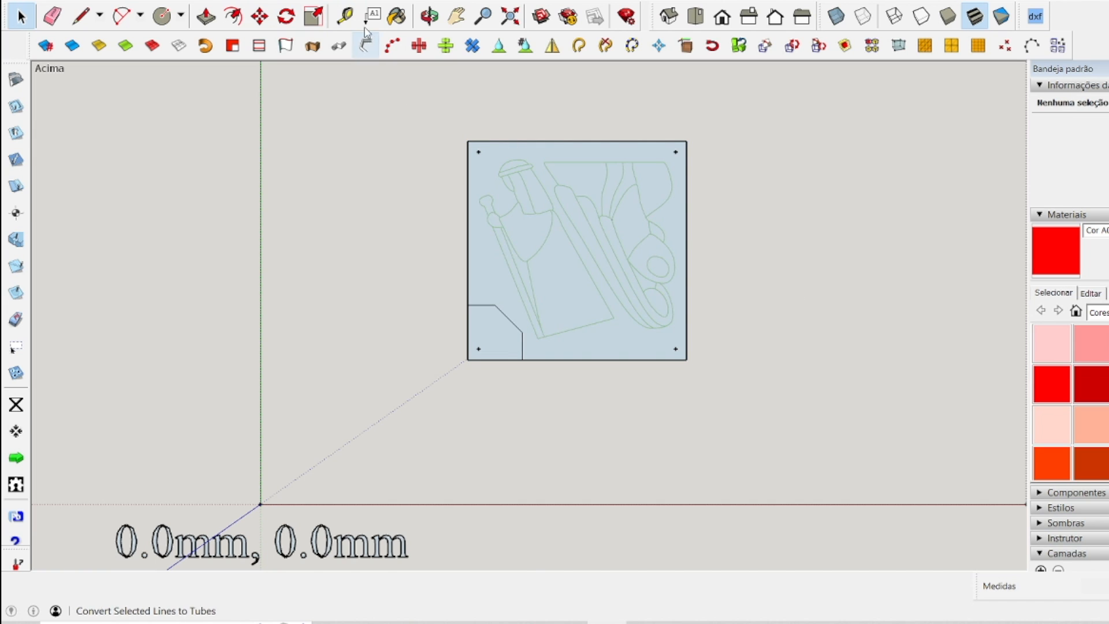
Add centre guide lines 50 mm from the mirrored panel's left and upper edges.
{"action": "left_click", "coordinate": [345, 16]}
{"action": "left_click", "coordinate": [469, 221]}
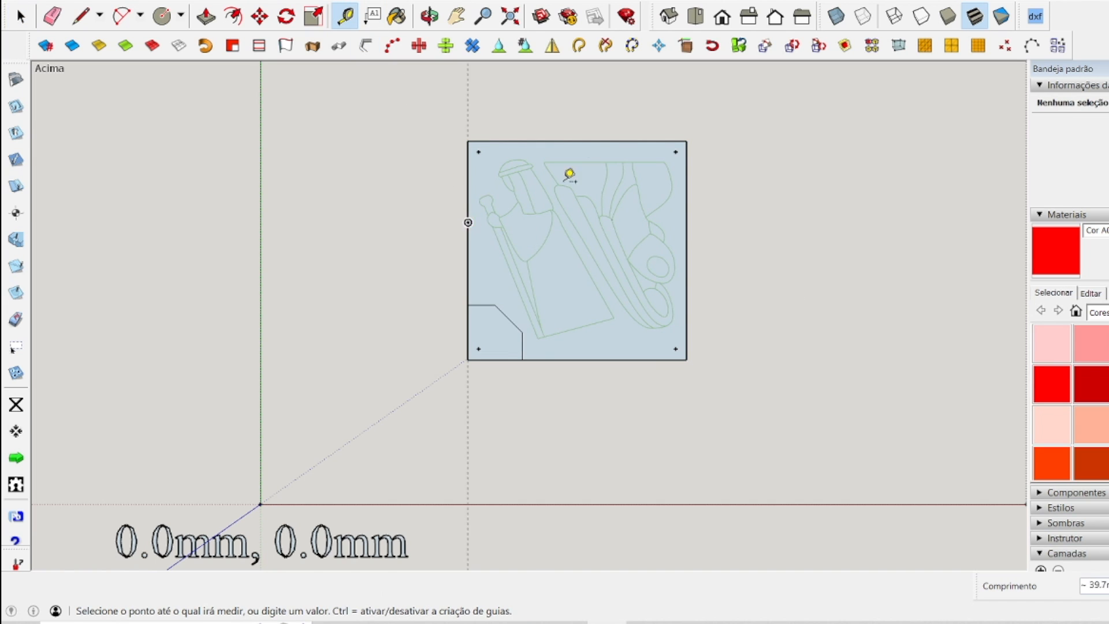
{"action": "left_click", "coordinate": [578, 140]}
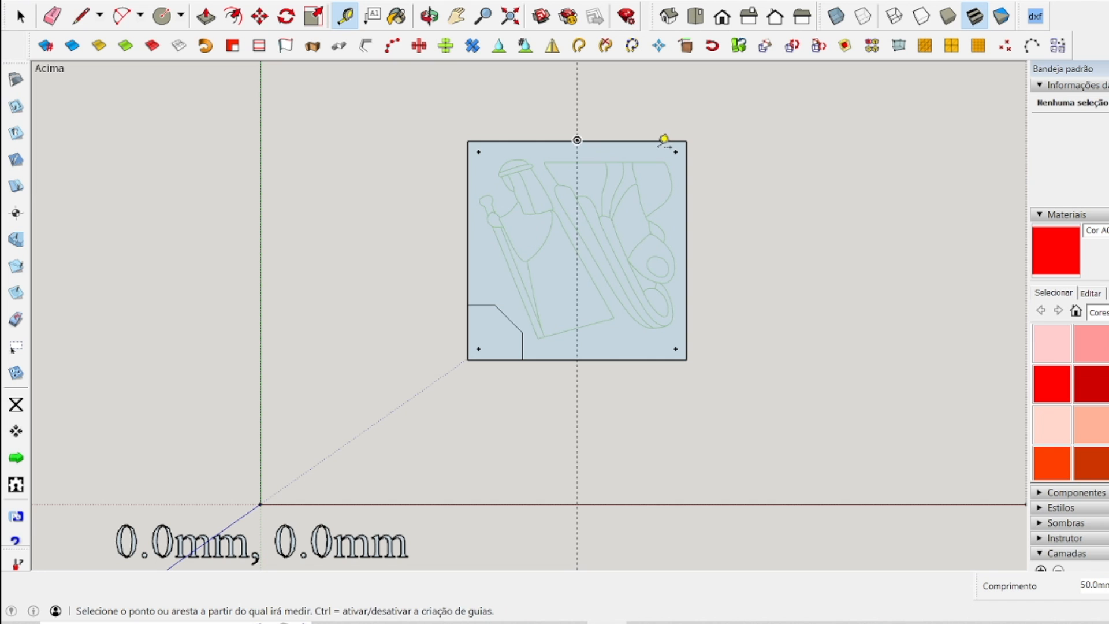
{"action": "left_click", "coordinate": [658, 139]}
{"action": "type", "text": "50"}
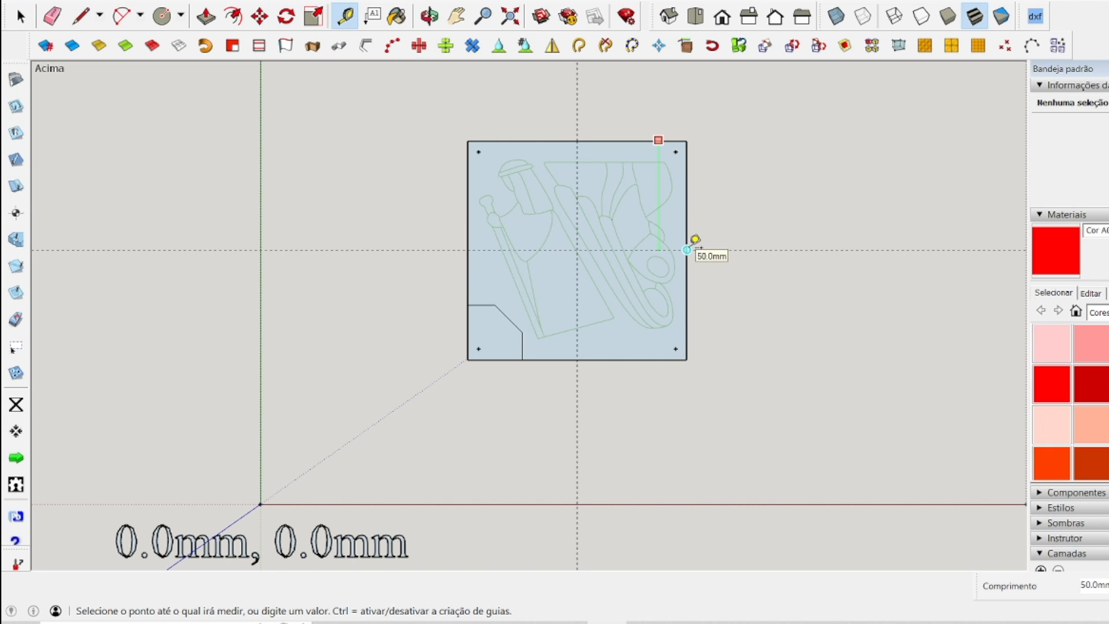
{"action": "key", "text": "Return"}
Place the X0,Y0 zero point where the two guide lines cross at the mirrored panel's centre.
{"action": "left_click", "coordinate": [15, 404]}
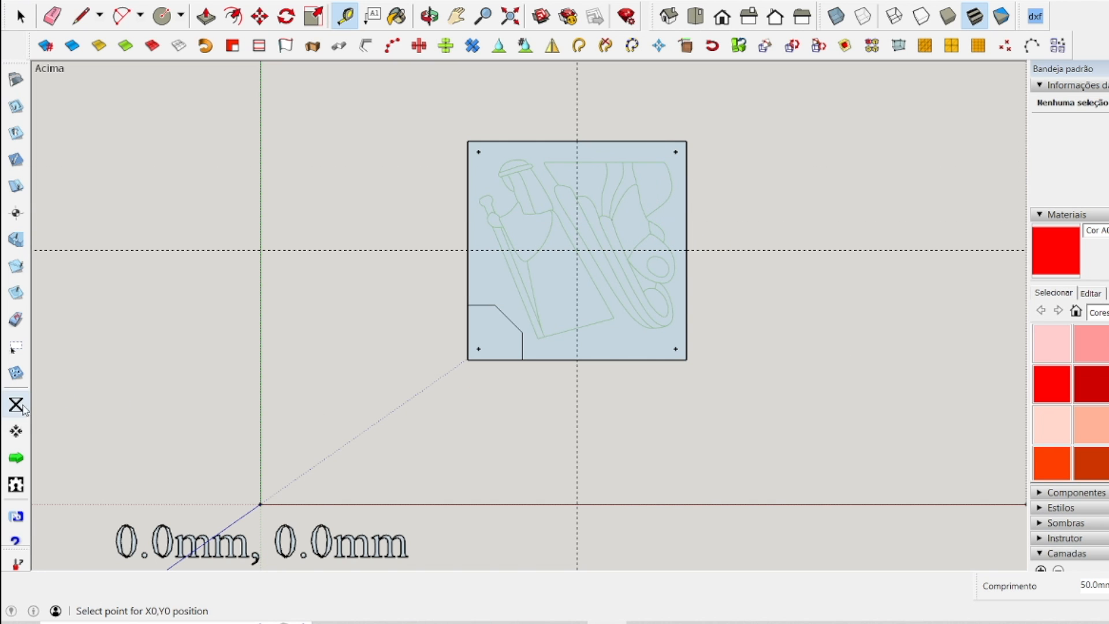
{"action": "scroll", "coordinate": [589, 231], "scroll_direction": "up", "scroll_amount": 5}
{"action": "scroll", "coordinate": [601, 254], "scroll_direction": "up", "scroll_amount": 5}
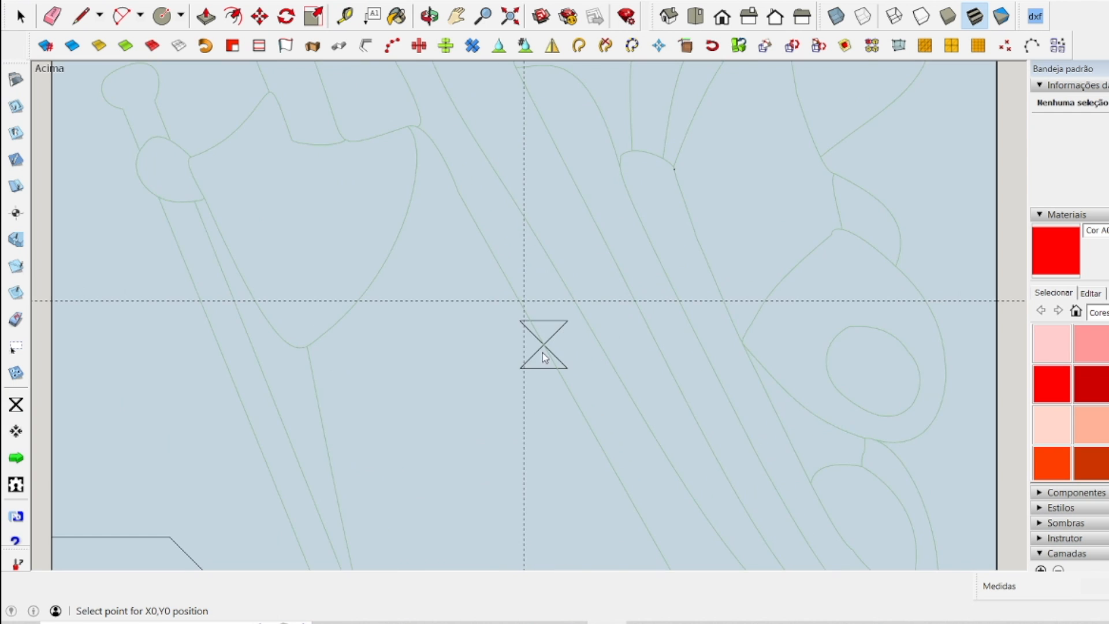
{"action": "scroll", "coordinate": [503, 245], "scroll_direction": "down", "scroll_amount": 10}
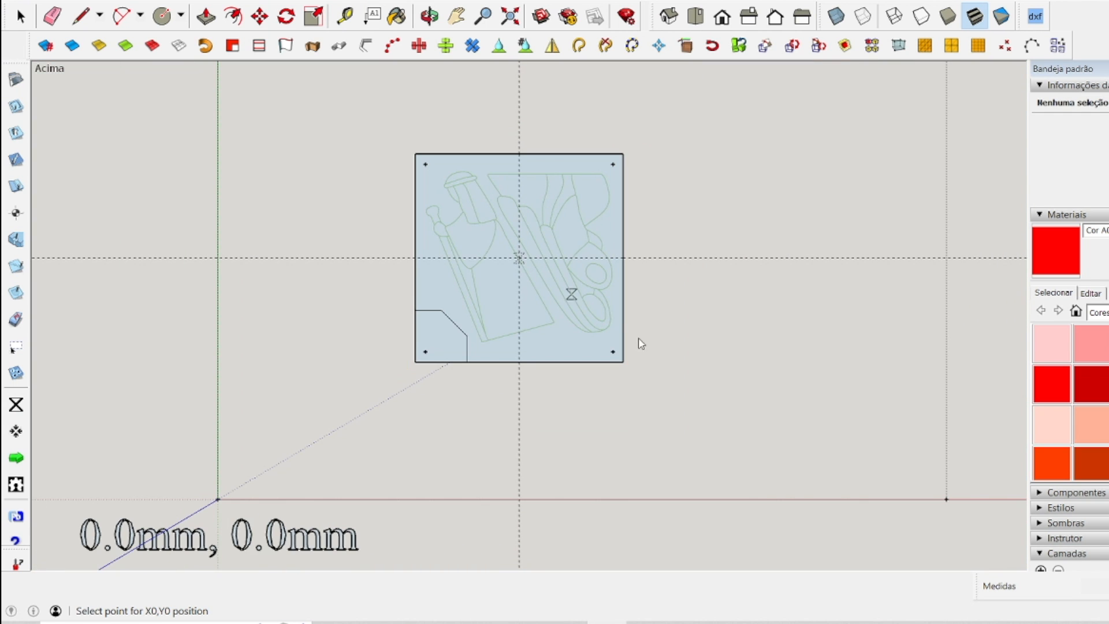
Set the machining parameters to 1.5 mm material thickness, 100% in/outside overcut and 0.1 mm bit diameter.
{"action": "left_click", "coordinate": [17, 81]}
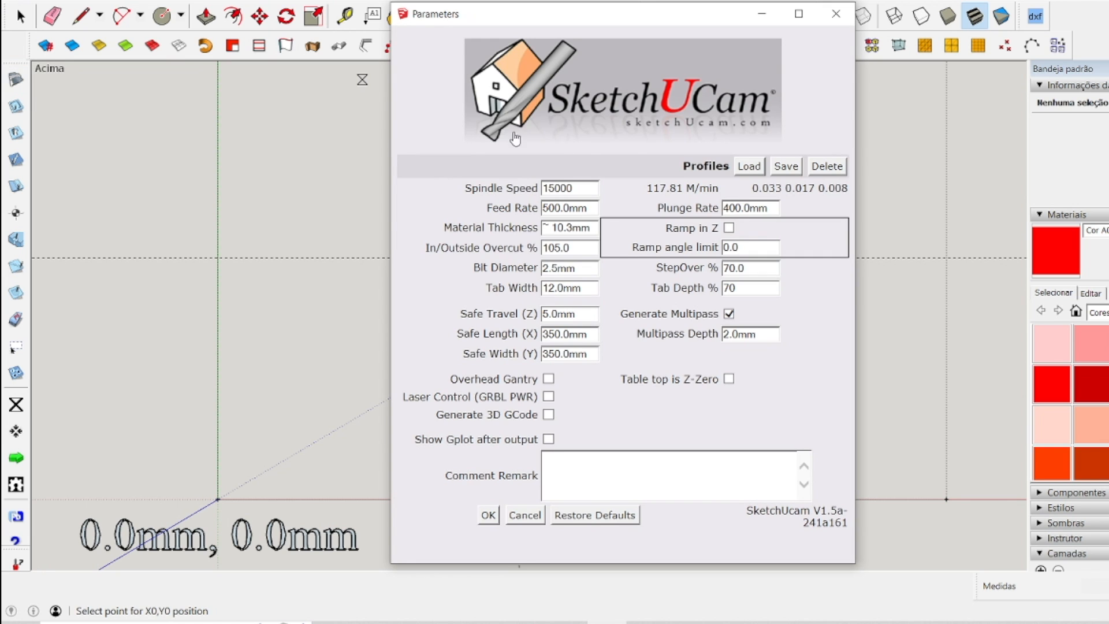
{"action": "triple_click", "coordinate": [571, 227]}
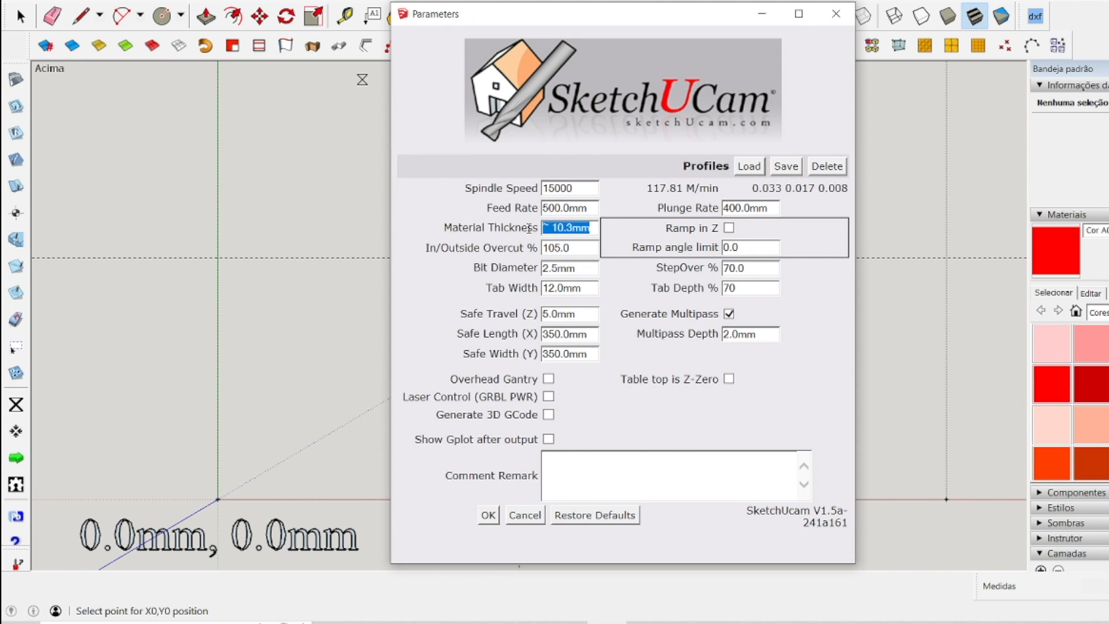
{"action": "type", "text": "1.5"}
{"action": "key", "text": "Tab"}
{"action": "type", "text": "100"}
{"action": "key", "text": "Tab"}
{"action": "key", "text": "Tab"}
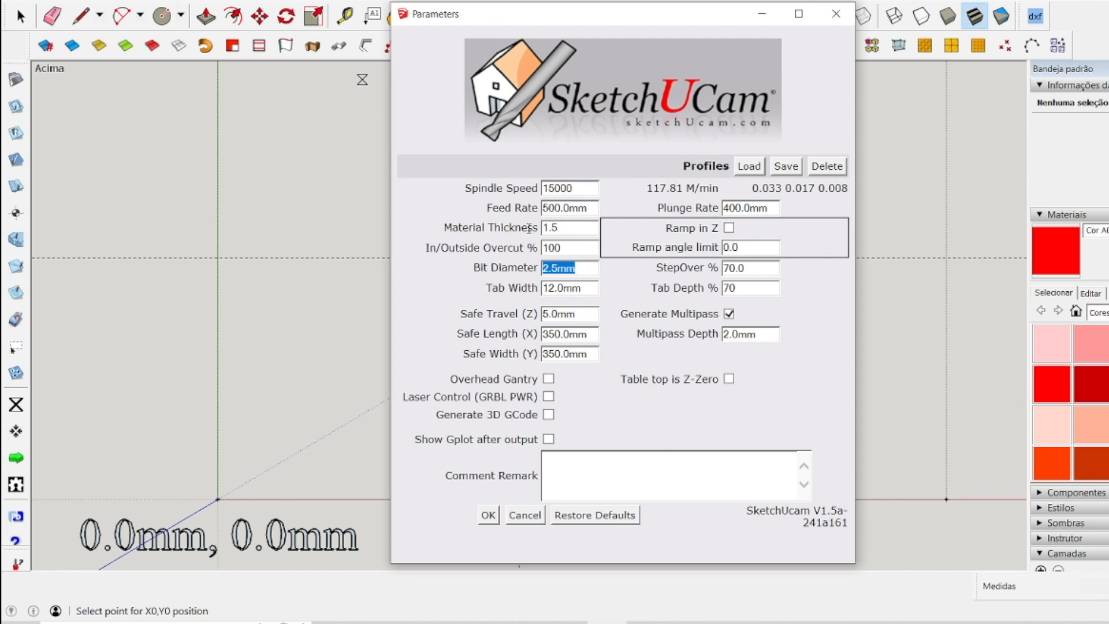
{"action": "type", "text": "0.1"}
{"action": "key", "text": "Tab"}
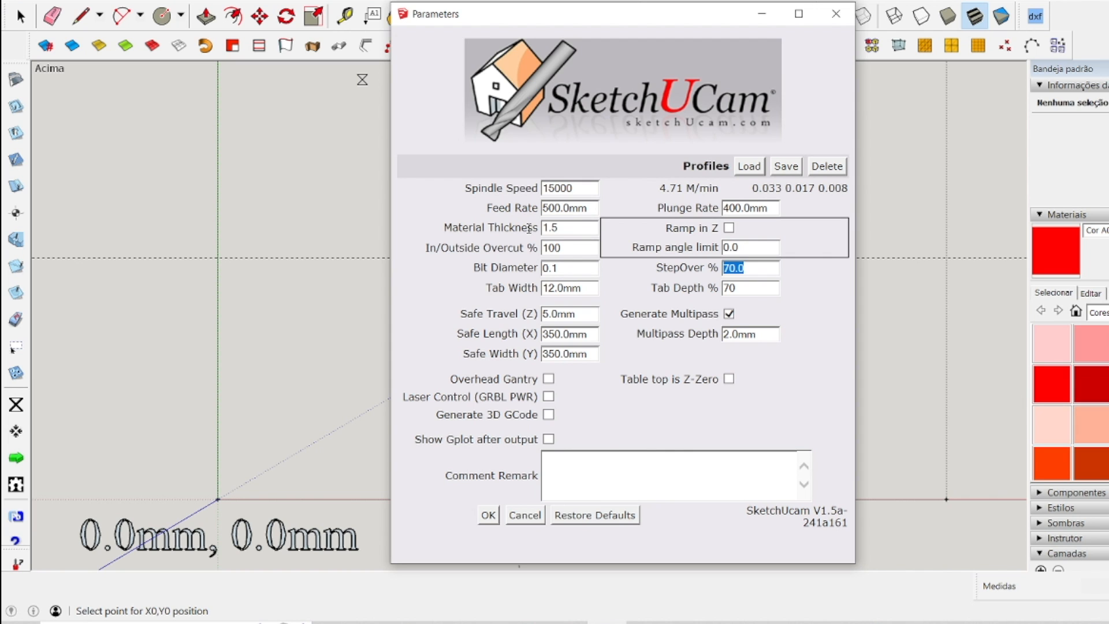
{"action": "left_click", "coordinate": [488, 515]}
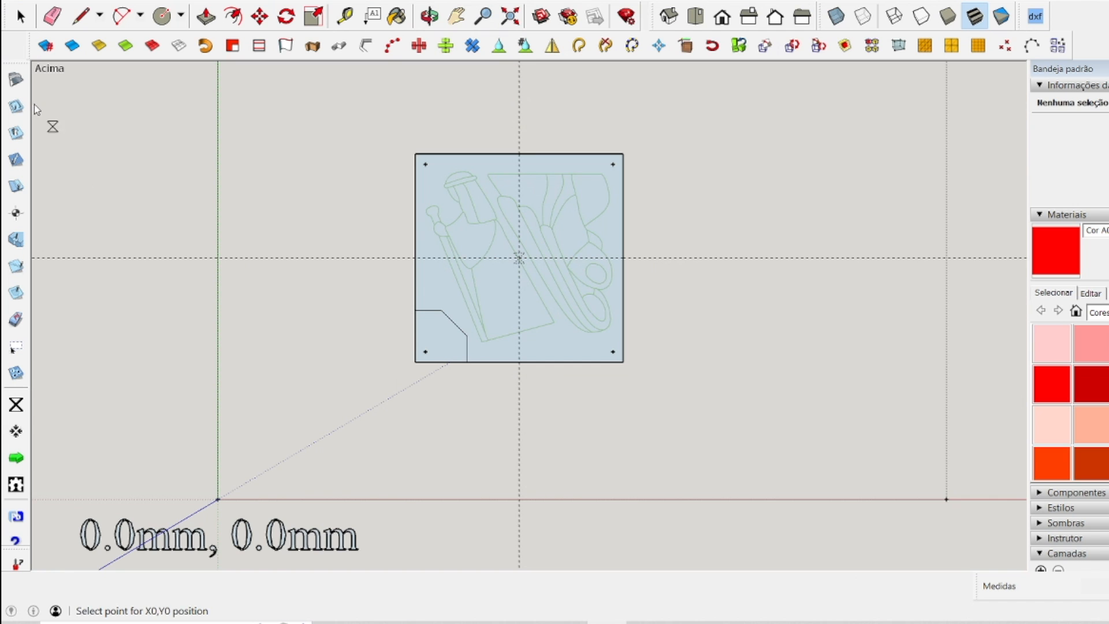
Reopen the SketchUcam machining parameters.
{"action": "left_click", "coordinate": [18, 86]}
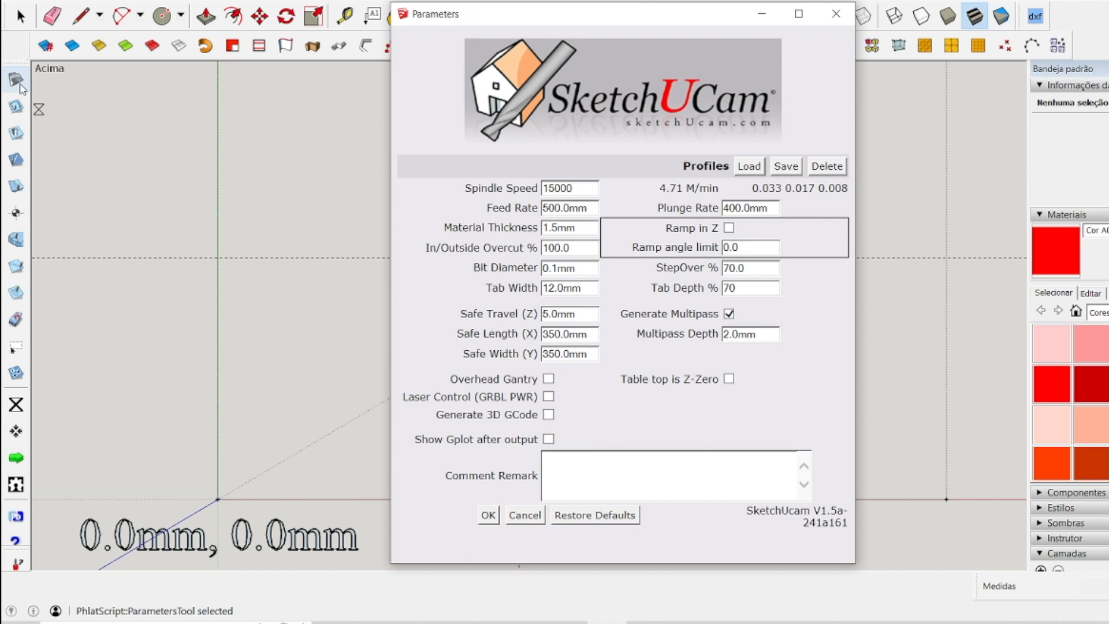
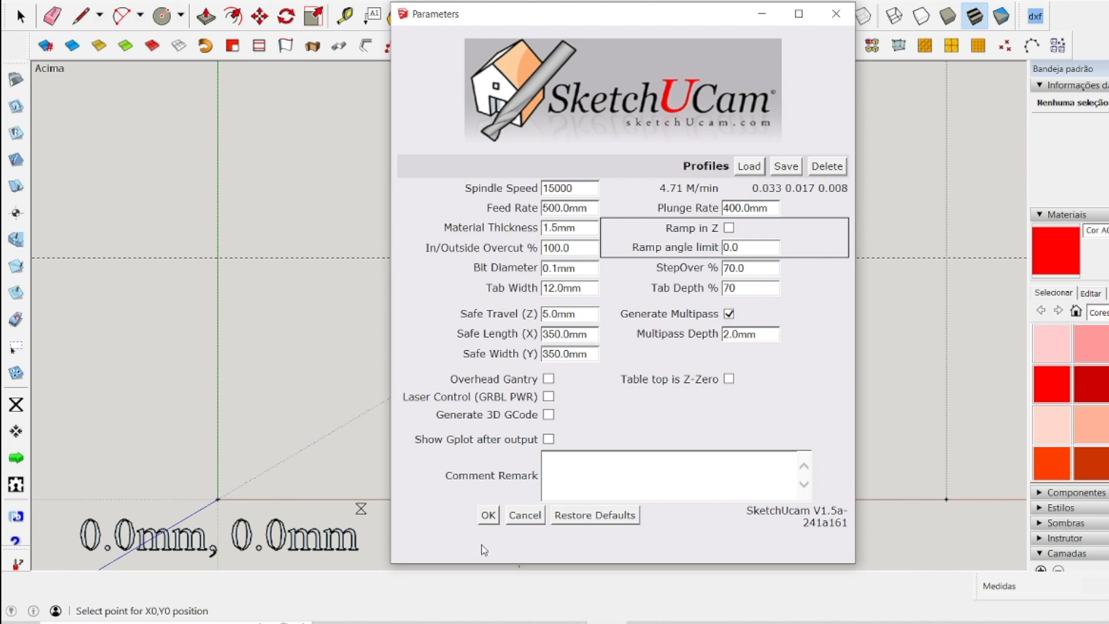
Accept the machining parameters, generate the mirrored engraving panel's G-code and save it as p1-f01-entralhe-verso.
{"action": "left_click", "coordinate": [488, 516]}
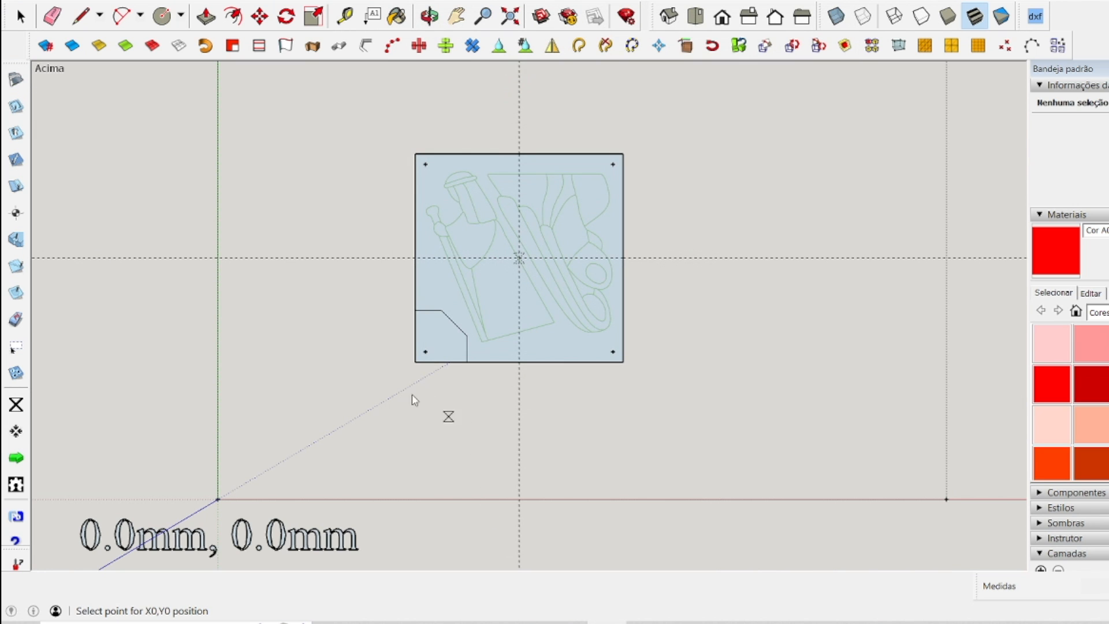
{"action": "left_click", "coordinate": [16, 459]}
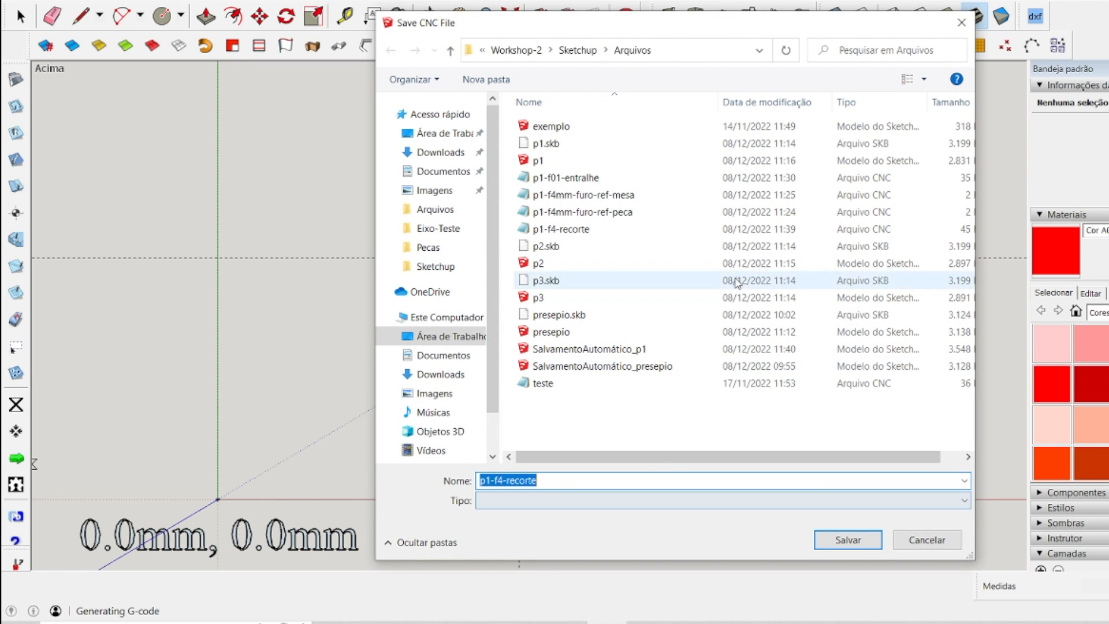
{"action": "left_click", "coordinate": [571, 181]}
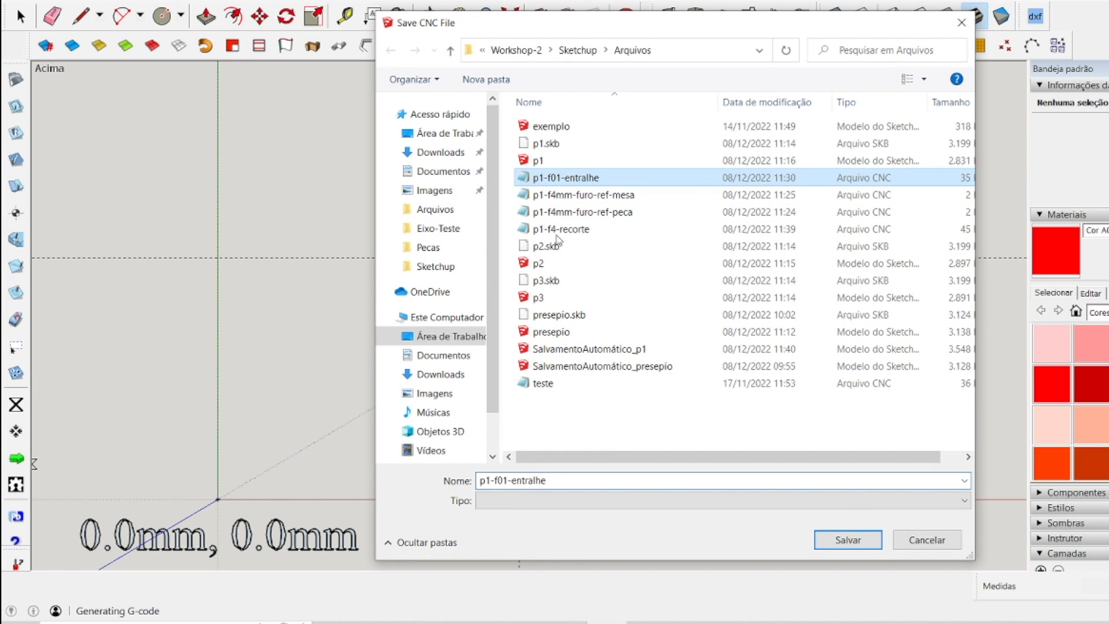
{"action": "left_click", "coordinate": [571, 476]}
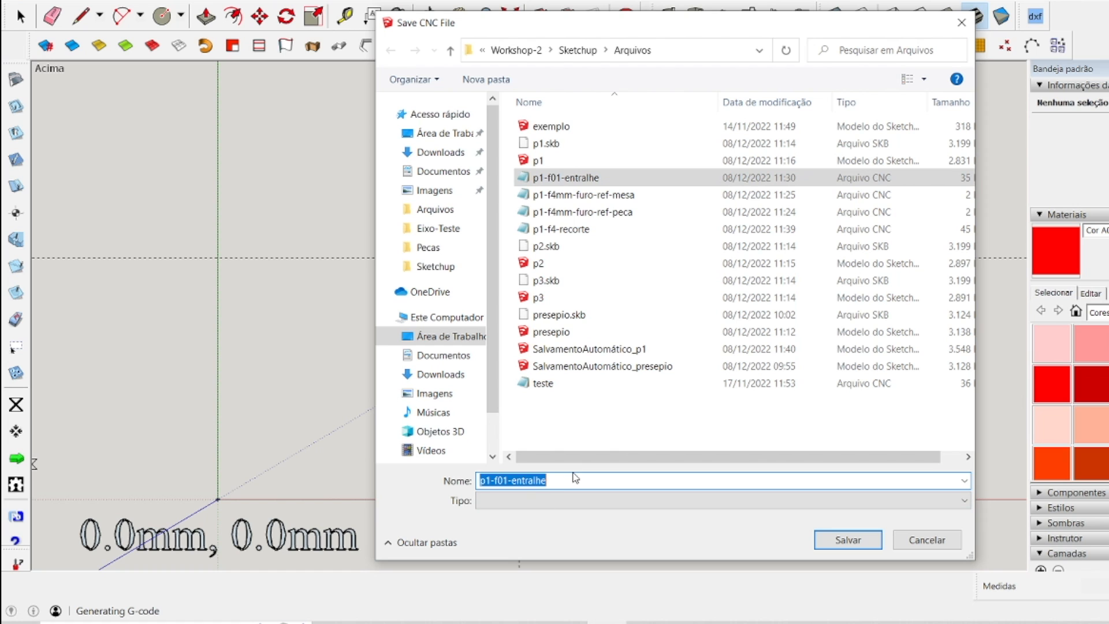
{"action": "left_click", "coordinate": [574, 478]}
{"action": "type", "text": "-"}
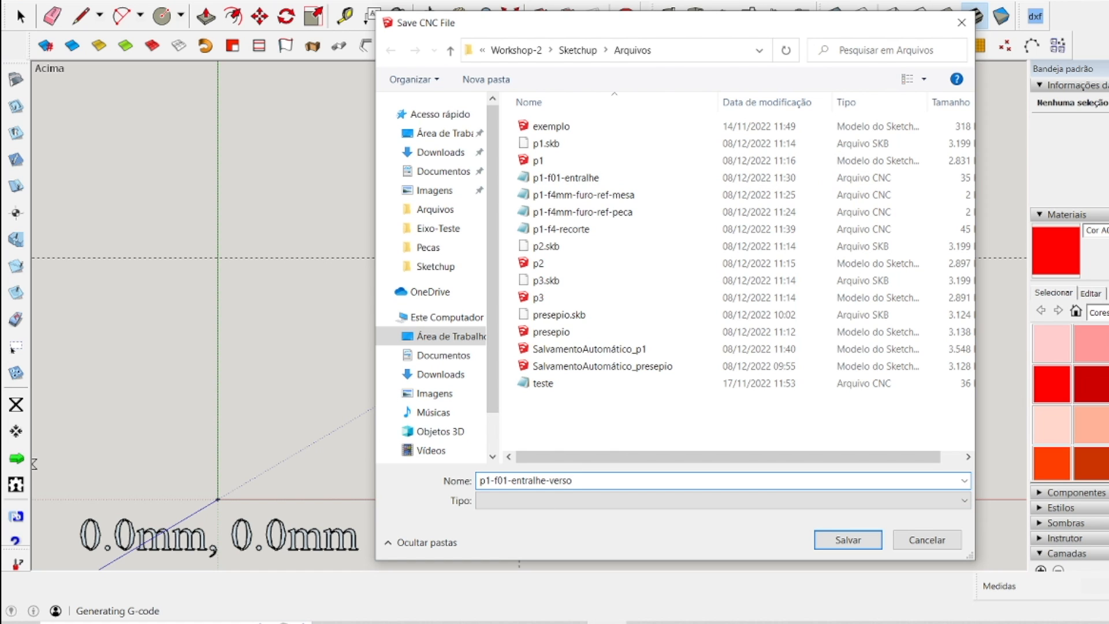
{"action": "type", "text": "verso"}
{"action": "left_click", "coordinate": [842, 539]}
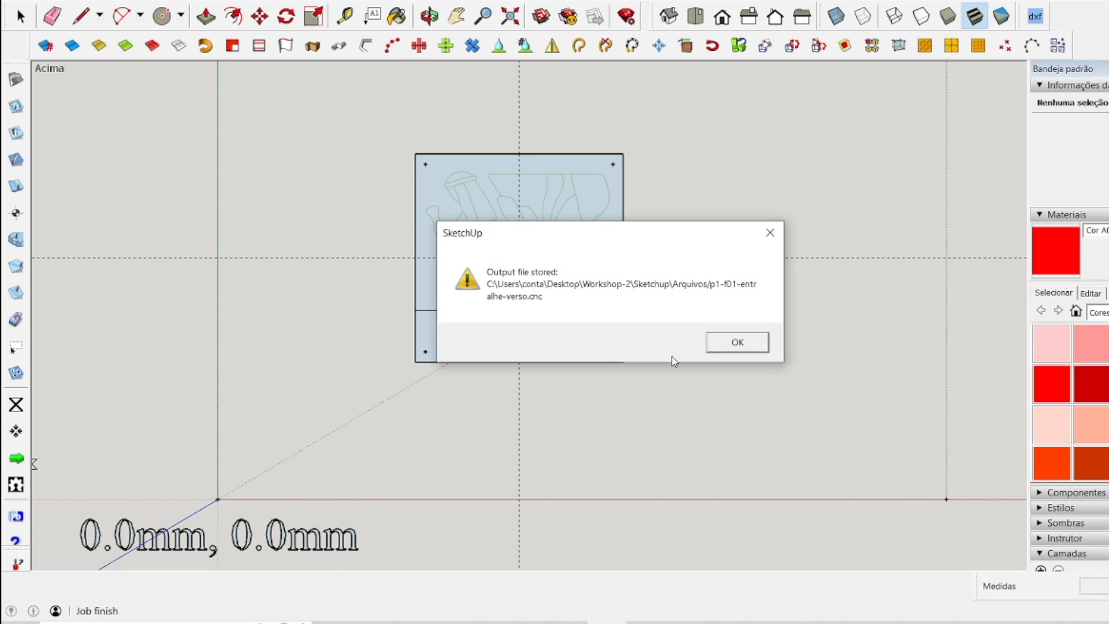
{"action": "left_click", "coordinate": [728, 345]}
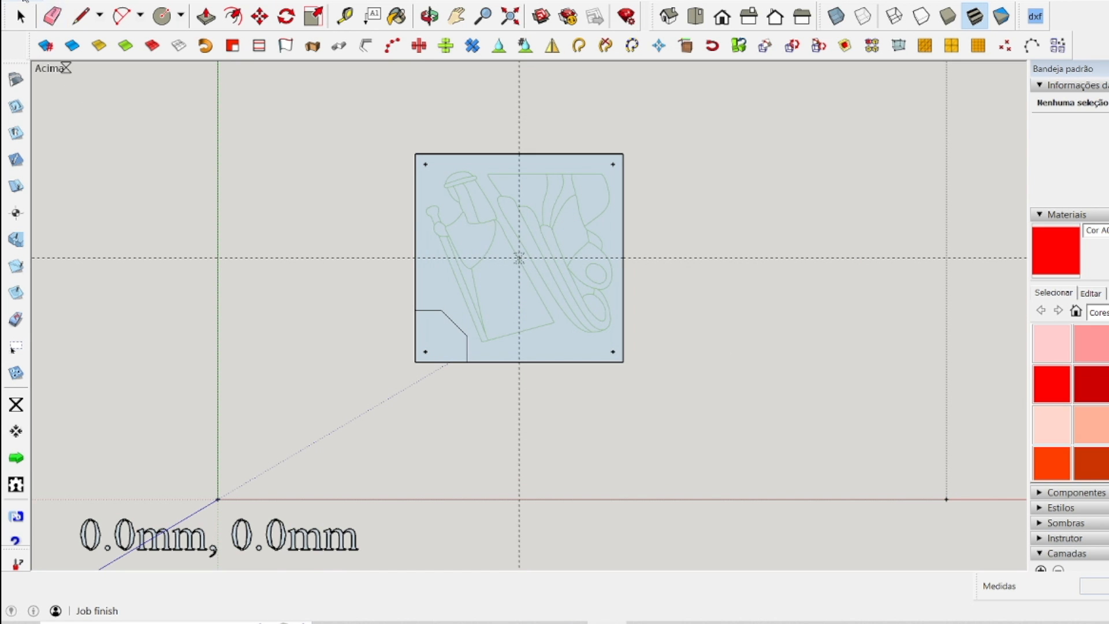
Switch to NC Viewer, load p1-f01-entralhe-verso and inspect the mirrored engraving toolpath.
{"action": "left_click", "coordinate": [27, 3]}
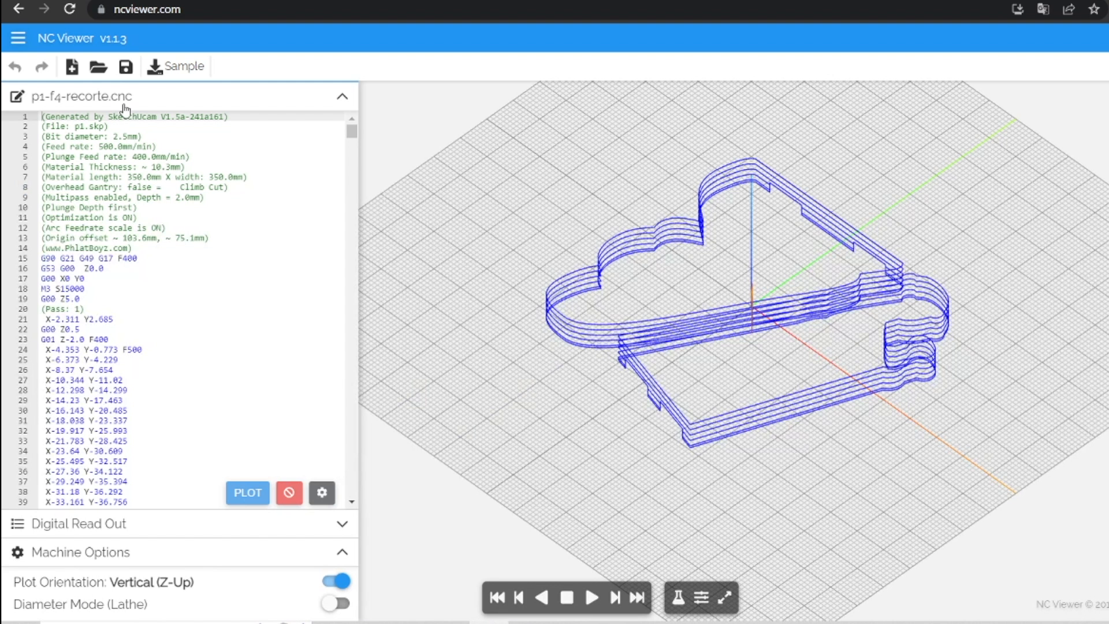
{"action": "left_click", "coordinate": [98, 66]}
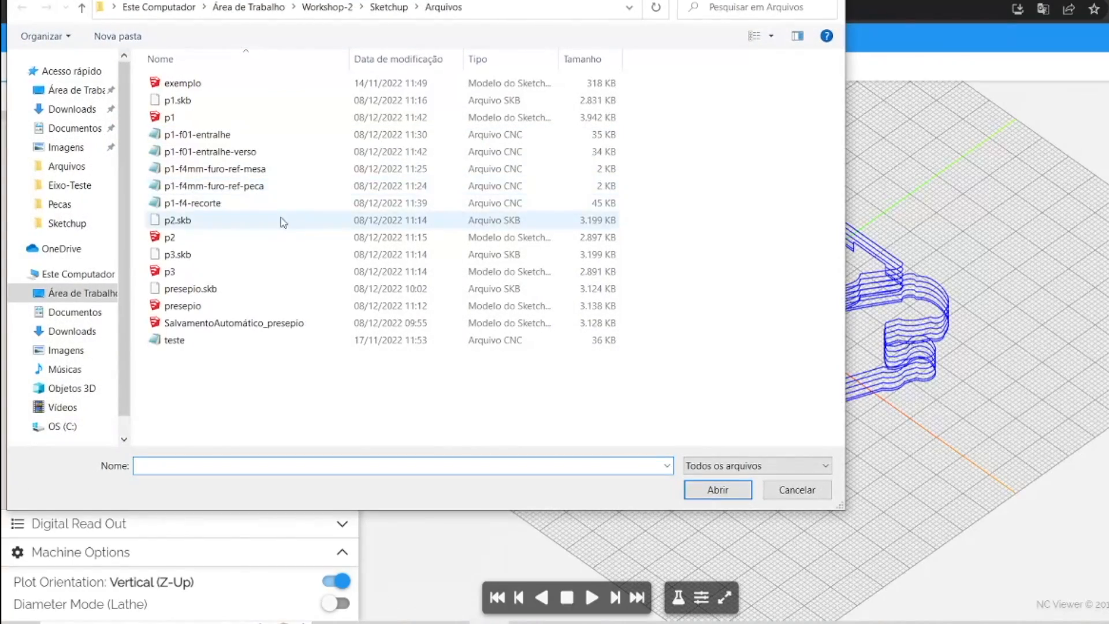
{"action": "double_click", "coordinate": [208, 151]}
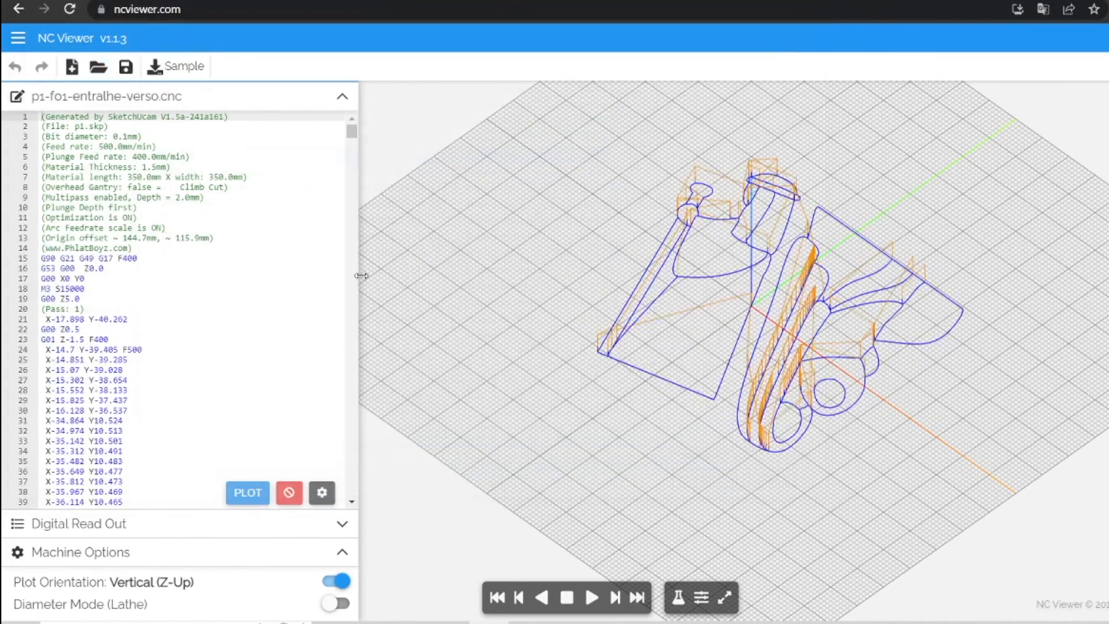
{"action": "scroll", "coordinate": [869, 391], "scroll_direction": "up", "scroll_amount": 5}
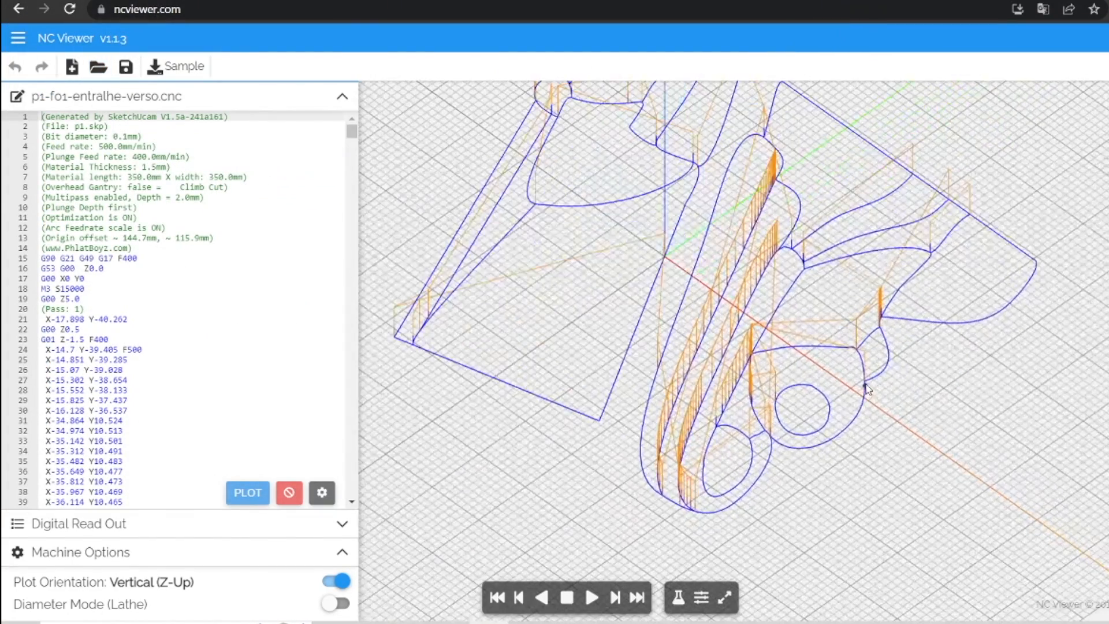
{"action": "scroll", "coordinate": [865, 391], "scroll_direction": "down", "scroll_amount": 6}
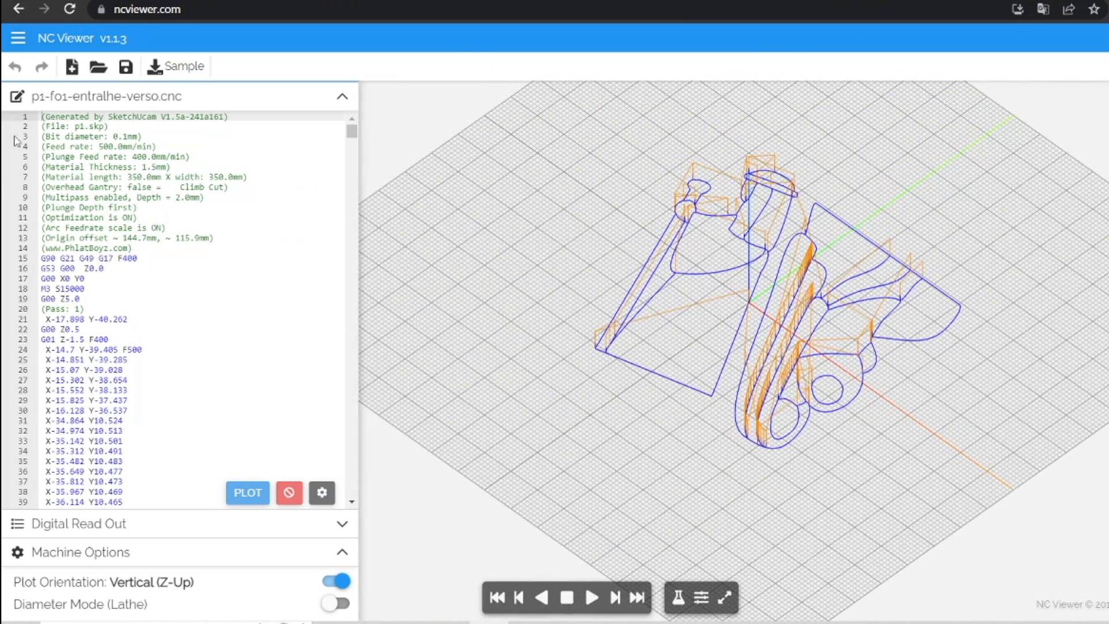
Compare the front and mirrored engraving toolpaths by loading p1-f01-entralhe and p1-f01-entralhe-verso in turn.
{"action": "left_click", "coordinate": [98, 67]}
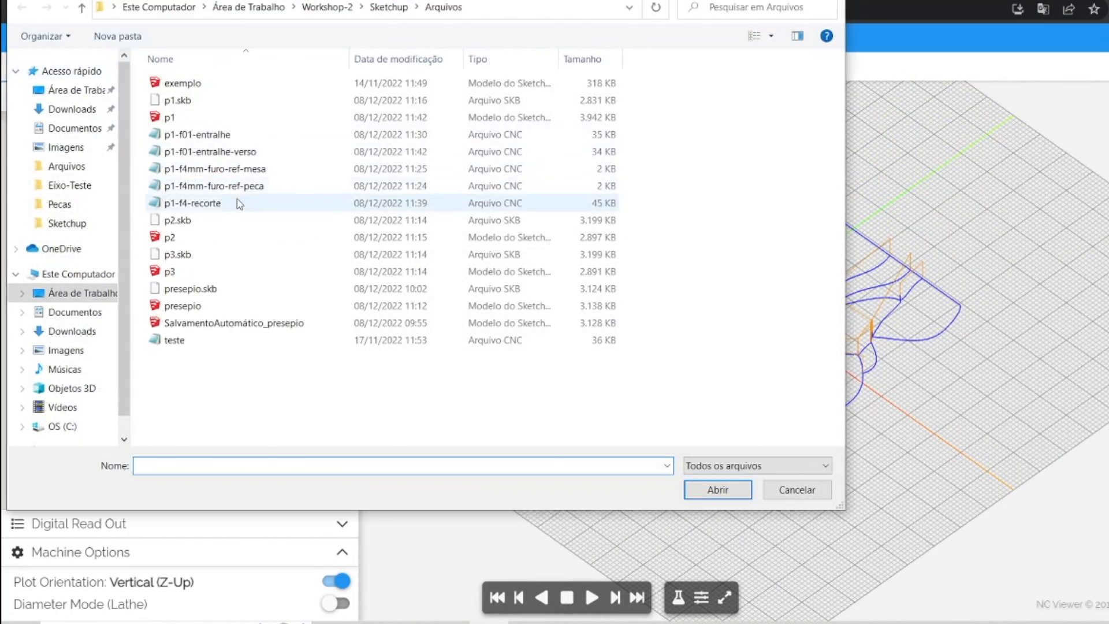
{"action": "double_click", "coordinate": [198, 136]}
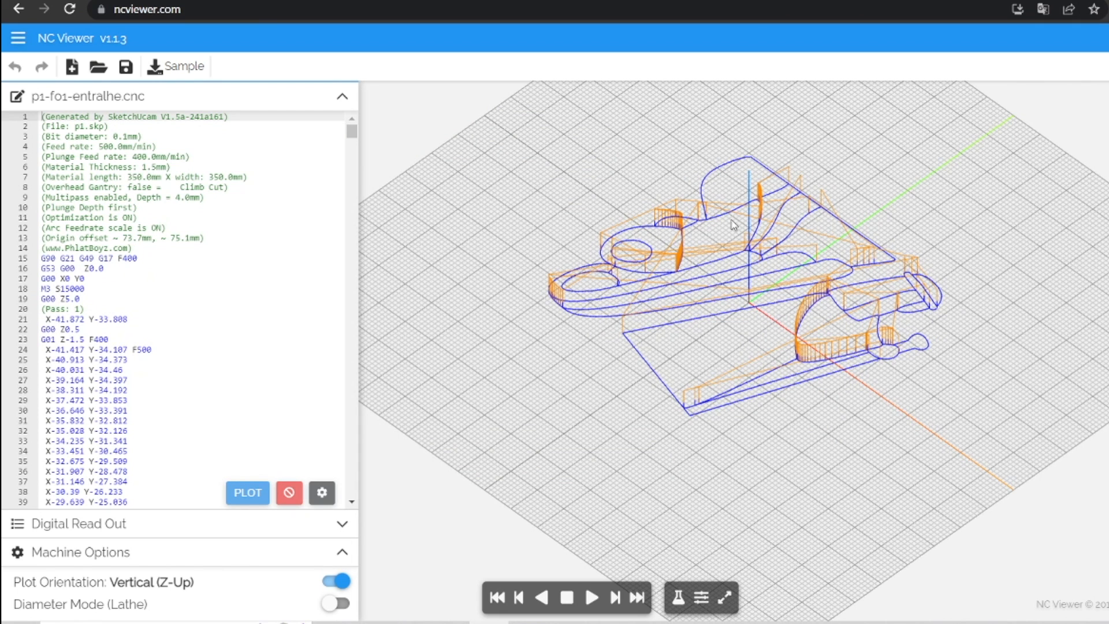
{"action": "left_click", "coordinate": [98, 67]}
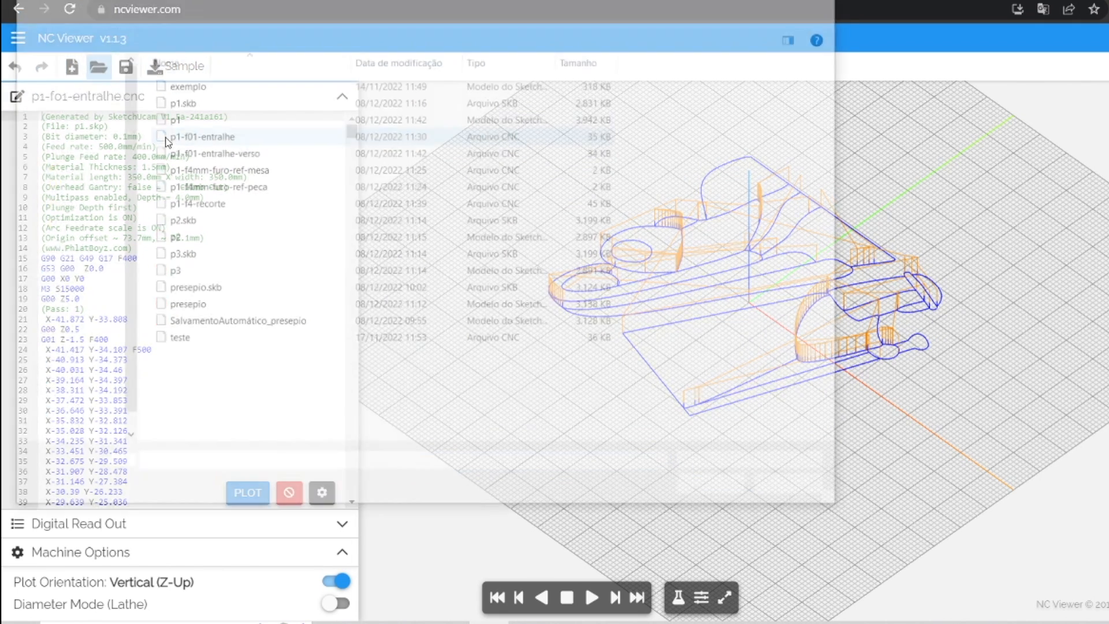
{"action": "double_click", "coordinate": [206, 153]}
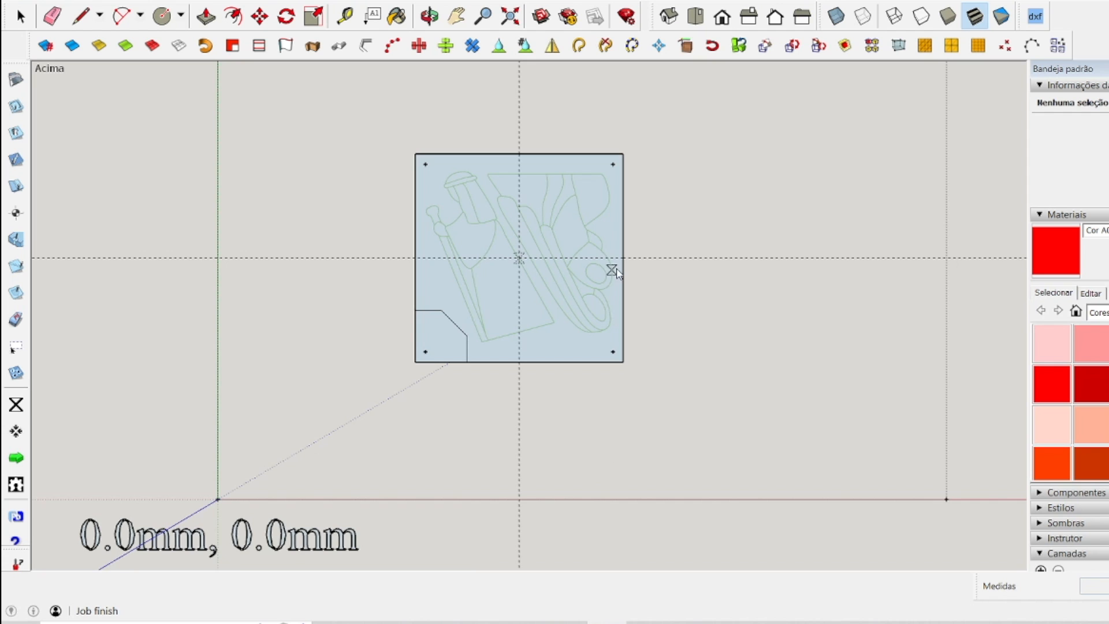
Return to SketchUp and move the mirrored engraving panel out of the work area to just above the original engraving panel.
{"action": "scroll", "coordinate": [583, 260], "scroll_direction": "down", "scroll_amount": 3}
{"action": "key", "text": "space"}
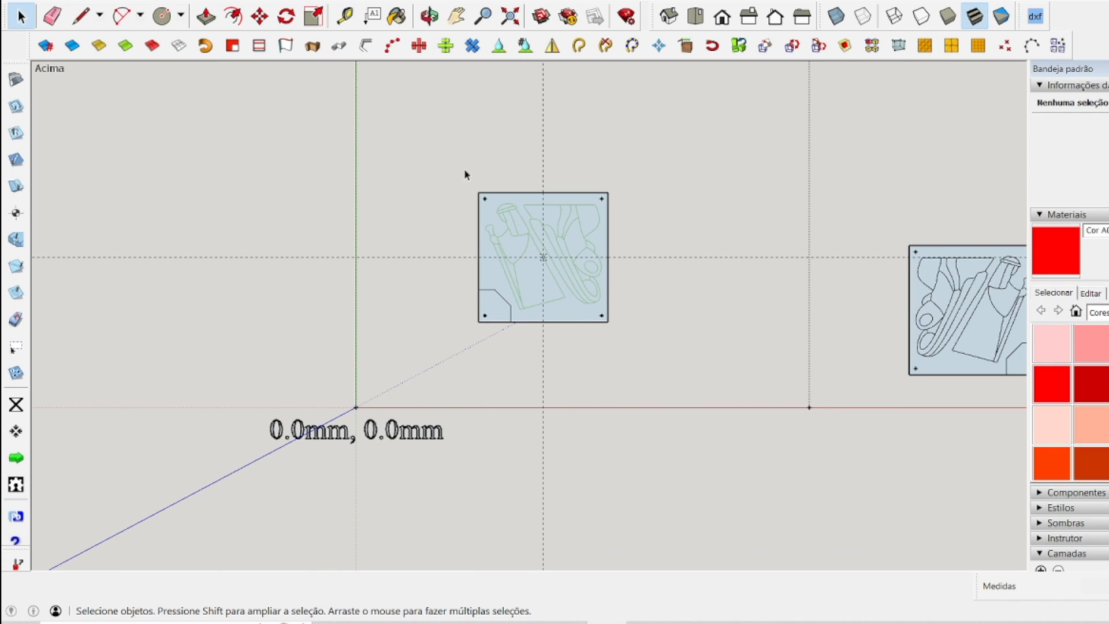
{"action": "left_click_drag", "start_coordinate": [444, 154], "coordinate": [696, 332]}
{"action": "scroll", "coordinate": [706, 321], "scroll_direction": "down", "scroll_amount": 5}
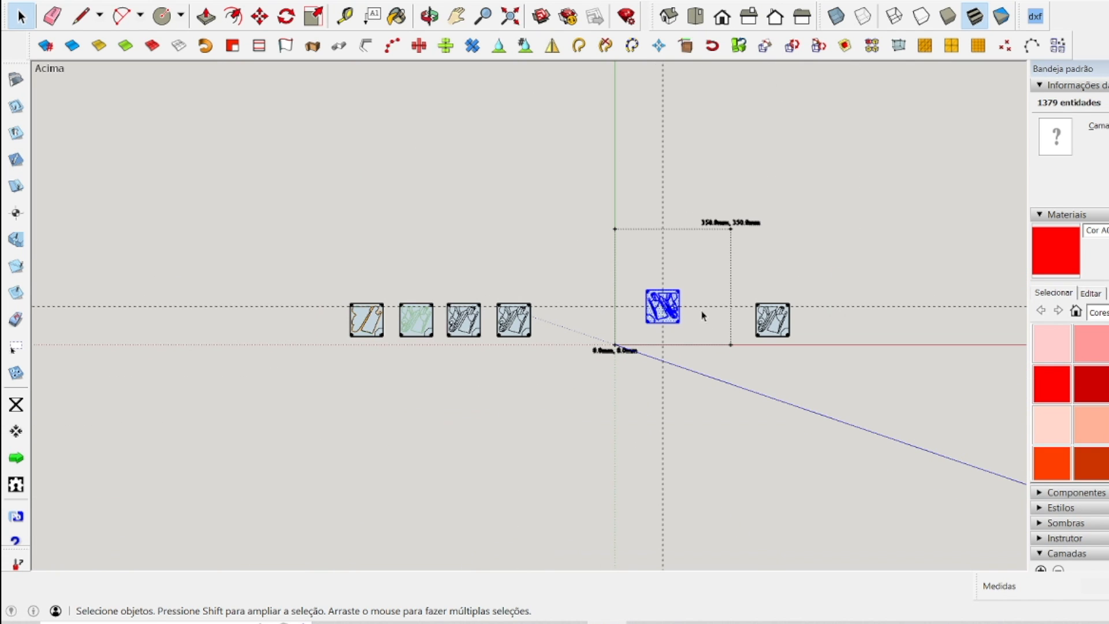
{"action": "left_click", "coordinate": [259, 17]}
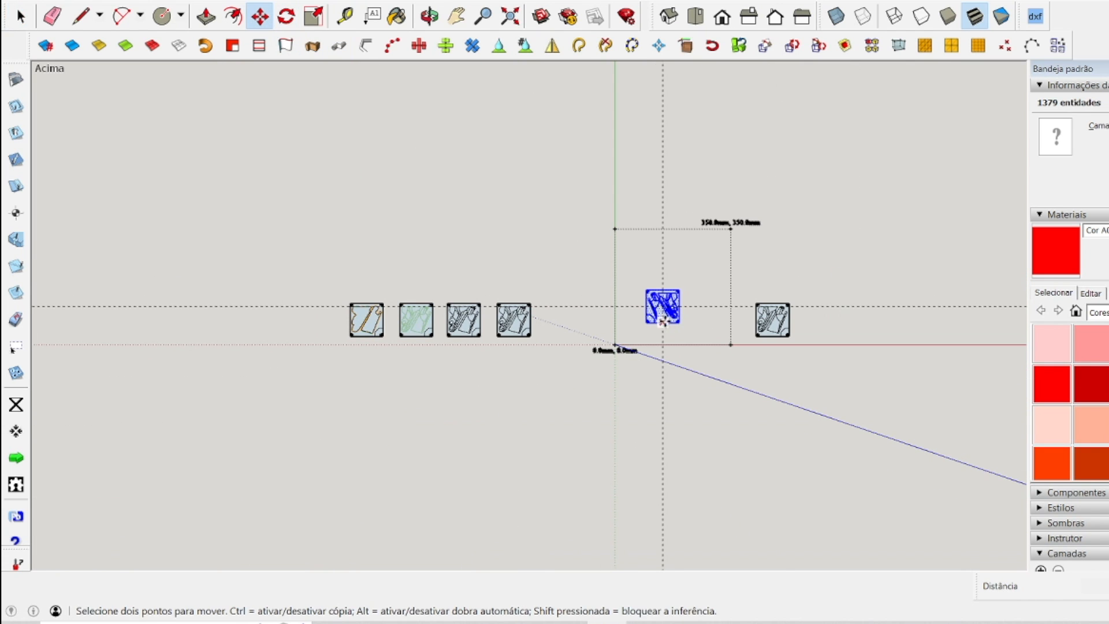
{"action": "left_click", "coordinate": [668, 315]}
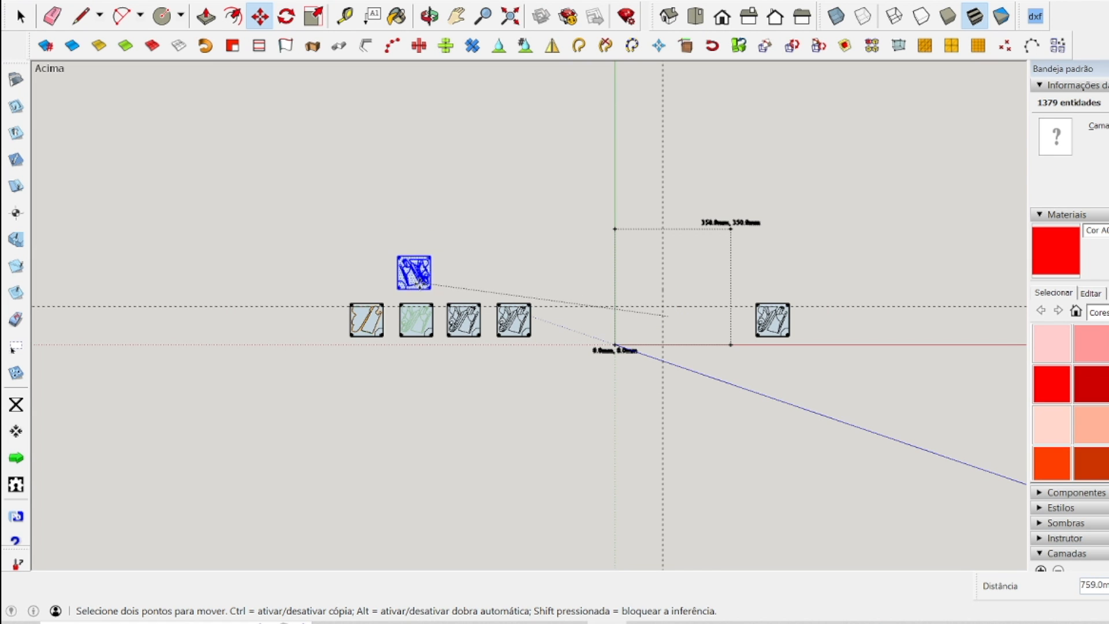
{"action": "left_click", "coordinate": [417, 282]}
{"action": "key", "text": "space"}
{"action": "left_click", "coordinate": [483, 258]}
Copy the cutout panel from the panel row into the 350 x 350 mm work area, near the guide crossing.
{"action": "scroll", "coordinate": [384, 322], "scroll_direction": "up", "scroll_amount": 6}
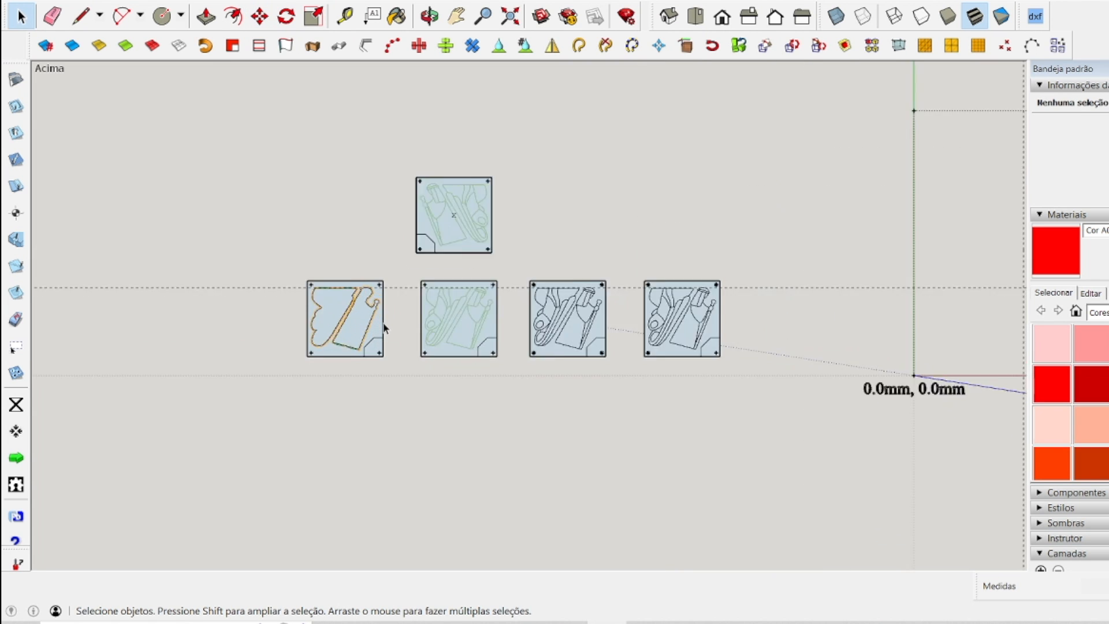
{"action": "left_click_drag", "start_coordinate": [182, 197], "coordinate": [393, 439]}
{"action": "scroll", "coordinate": [196, 294], "scroll_direction": "down", "scroll_amount": 4}
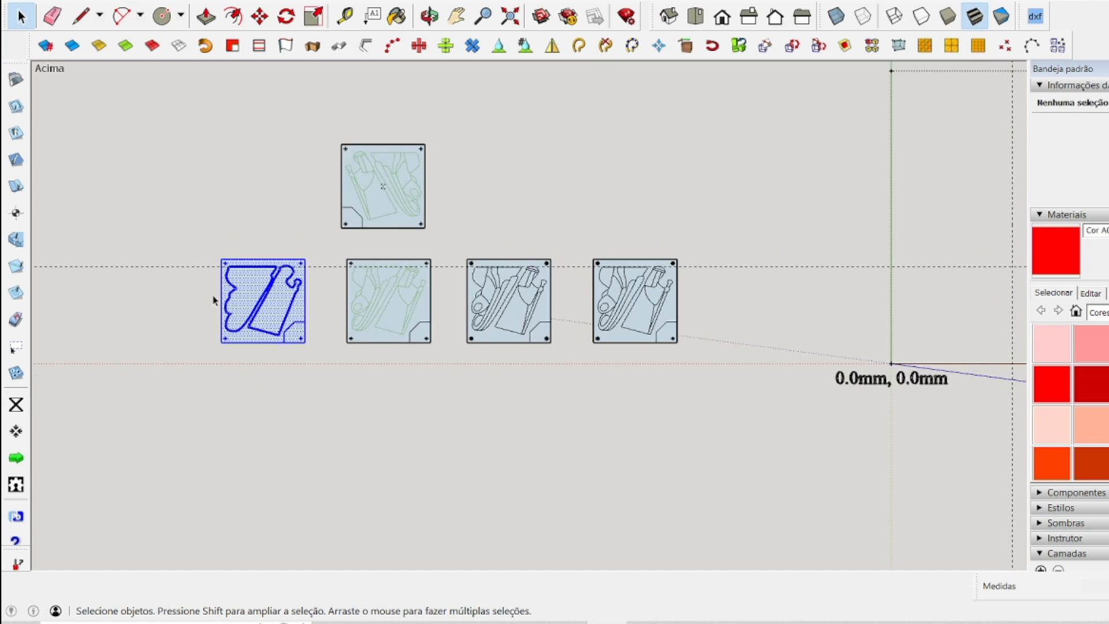
{"action": "left_click", "coordinate": [260, 16]}
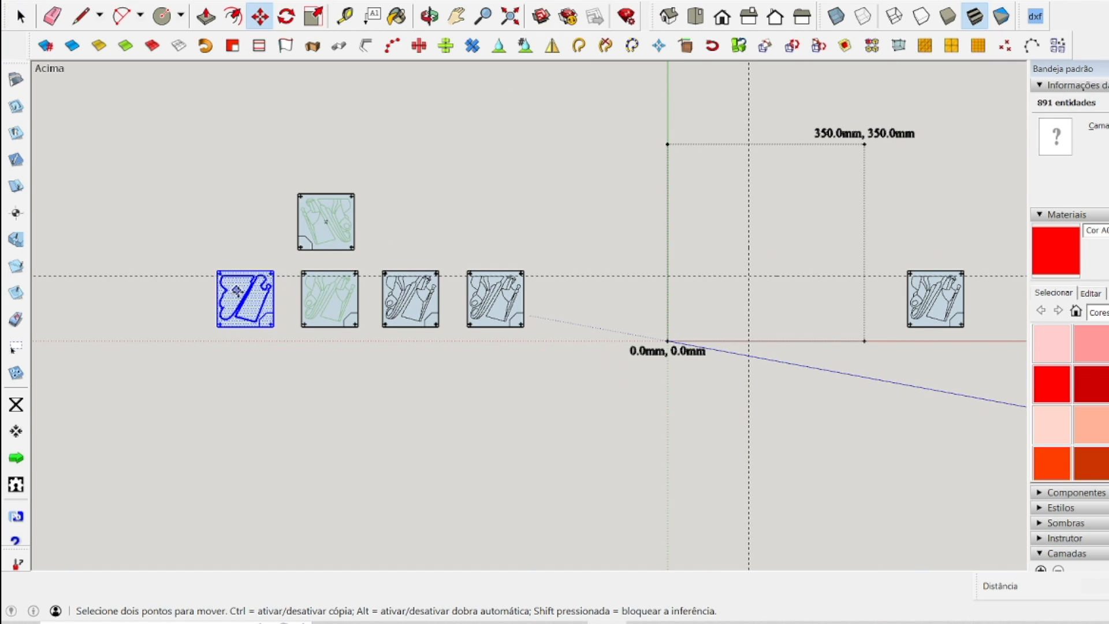
{"action": "left_click", "coordinate": [248, 300]}
{"action": "left_click", "coordinate": [749, 278]}
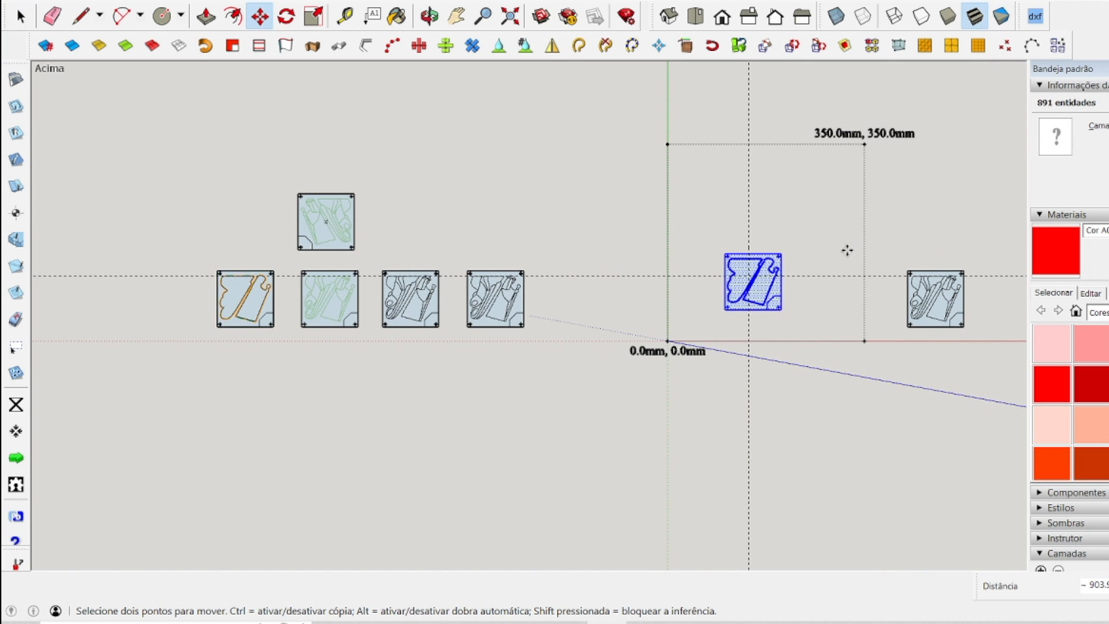
{"action": "scroll", "coordinate": [838, 254], "scroll_direction": "up", "scroll_amount": 8}
{"action": "scroll", "coordinate": [836, 254], "scroll_direction": "down", "scroll_amount": 8}
{"action": "key", "text": "space"}
{"action": "left_click", "coordinate": [821, 352]}
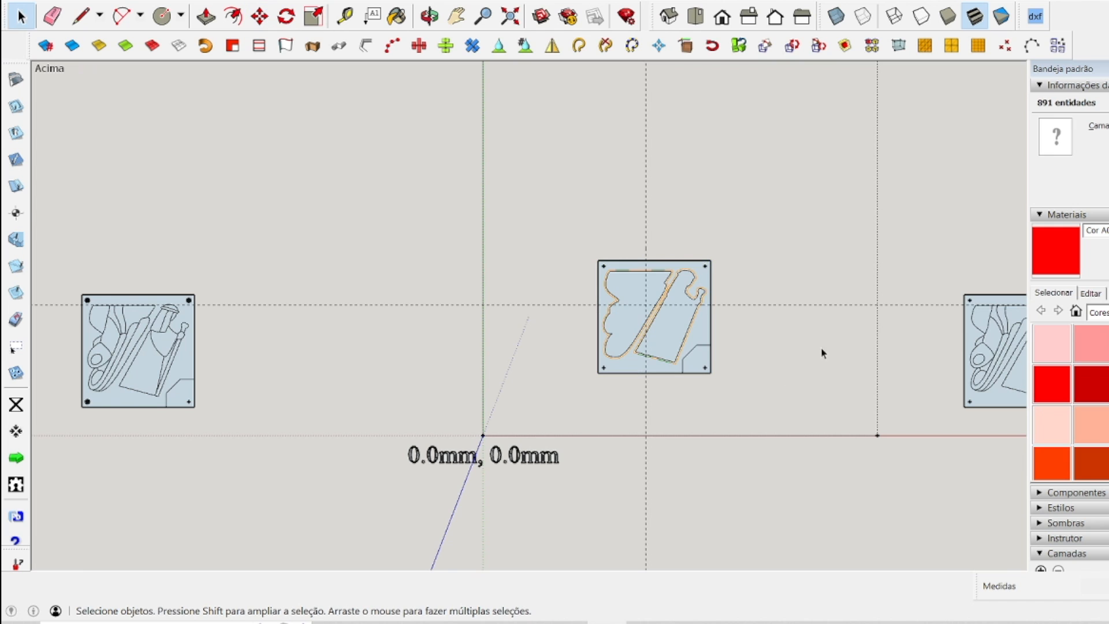
Remove the old guide lines and move the copied cutout panel about 82.8 mm toward the work area's left side.
{"action": "left_click", "coordinate": [722, 261]}
{"action": "left_click_drag", "start_coordinate": [659, 200], "coordinate": [751, 410]}
{"action": "left_click", "coordinate": [259, 17]}
{"action": "left_click_drag", "start_coordinate": [660, 333], "coordinate": [571, 305]}
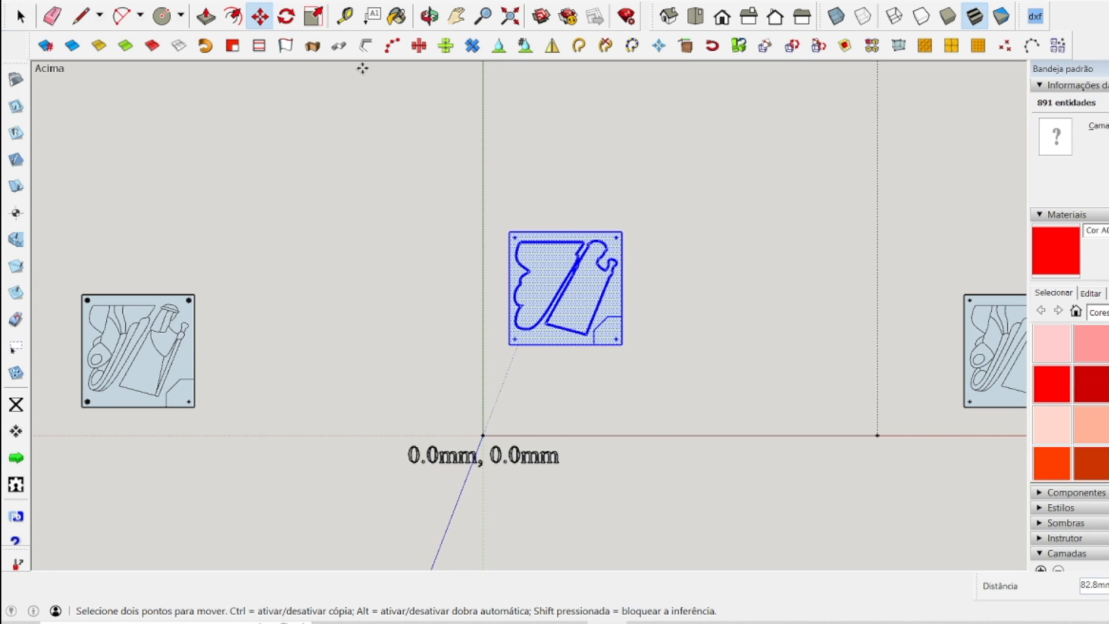
Mirror the copied cutout panel horizontally by scaling it to -1 along the red axis.
{"action": "left_click", "coordinate": [313, 16]}
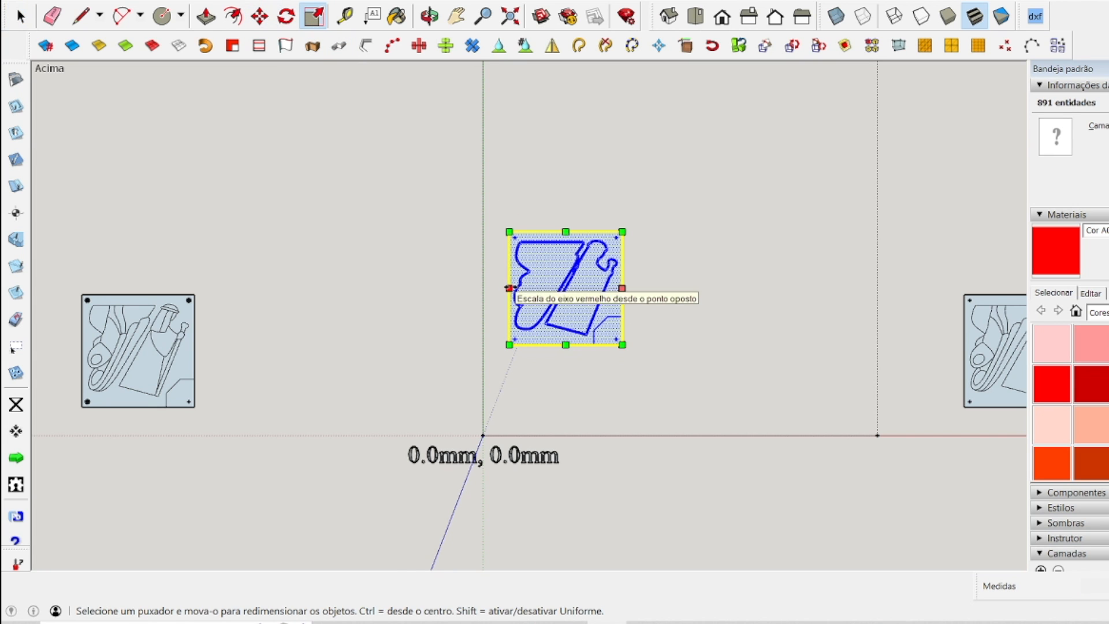
{"action": "left_click_drag", "start_coordinate": [509, 287], "coordinate": [738, 299]}
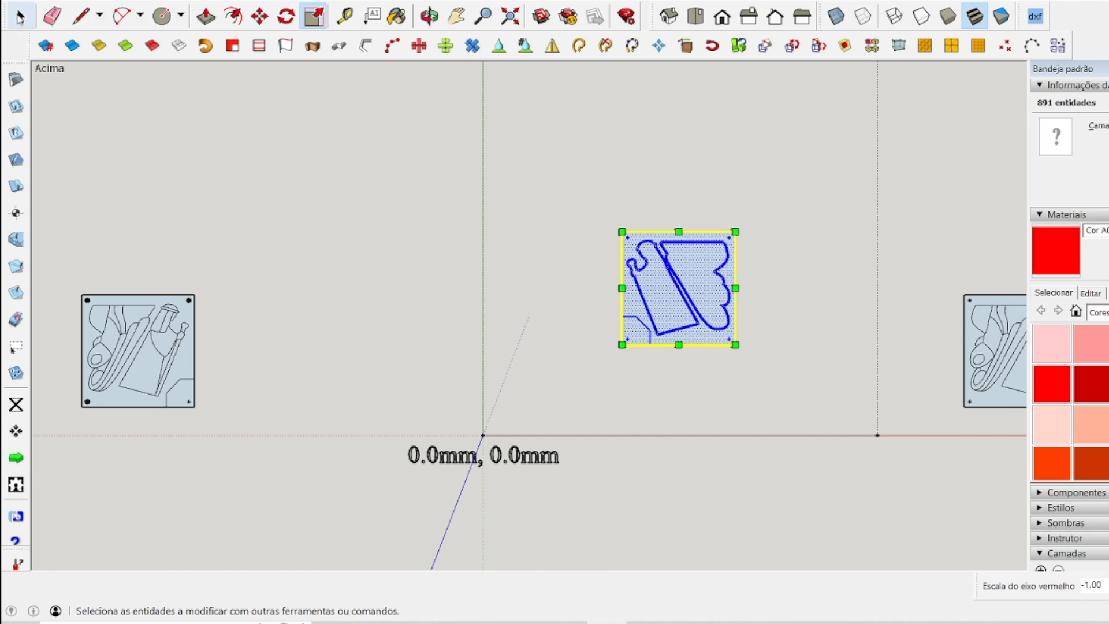
{"action": "left_click", "coordinate": [21, 17]}
{"action": "left_click", "coordinate": [877, 302]}
{"action": "scroll", "coordinate": [835, 280], "scroll_direction": "up", "scroll_amount": 8}
{"action": "scroll", "coordinate": [832, 283], "scroll_direction": "down", "scroll_amount": 6}
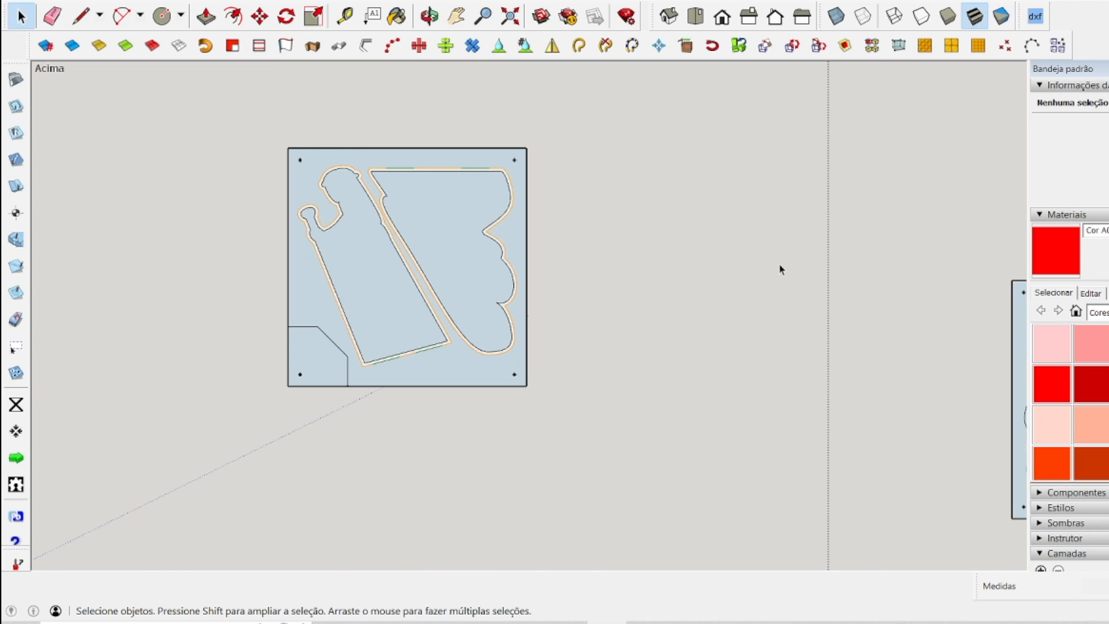
Add centre guide lines 50 mm from the mirrored cutout panel's left and upper edges.
{"action": "scroll", "coordinate": [286, 121], "scroll_direction": "up", "scroll_amount": 2}
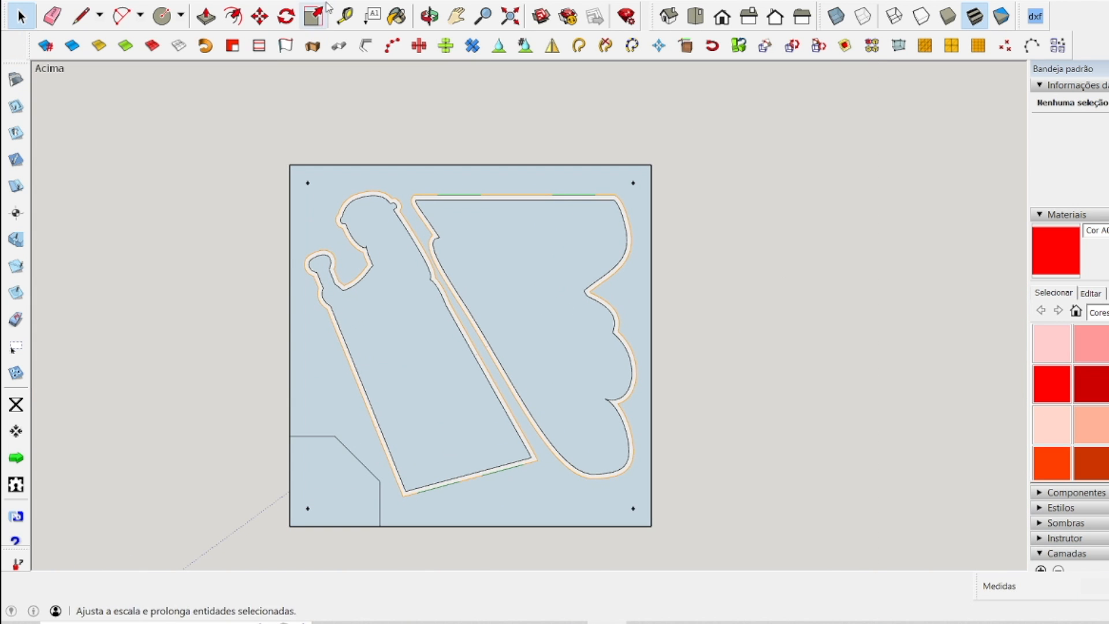
{"action": "left_click", "coordinate": [345, 17]}
{"action": "left_click", "coordinate": [299, 241]}
{"action": "left_click", "coordinate": [474, 155]}
{"action": "left_click", "coordinate": [534, 163]}
{"action": "left_click", "coordinate": [655, 344]}
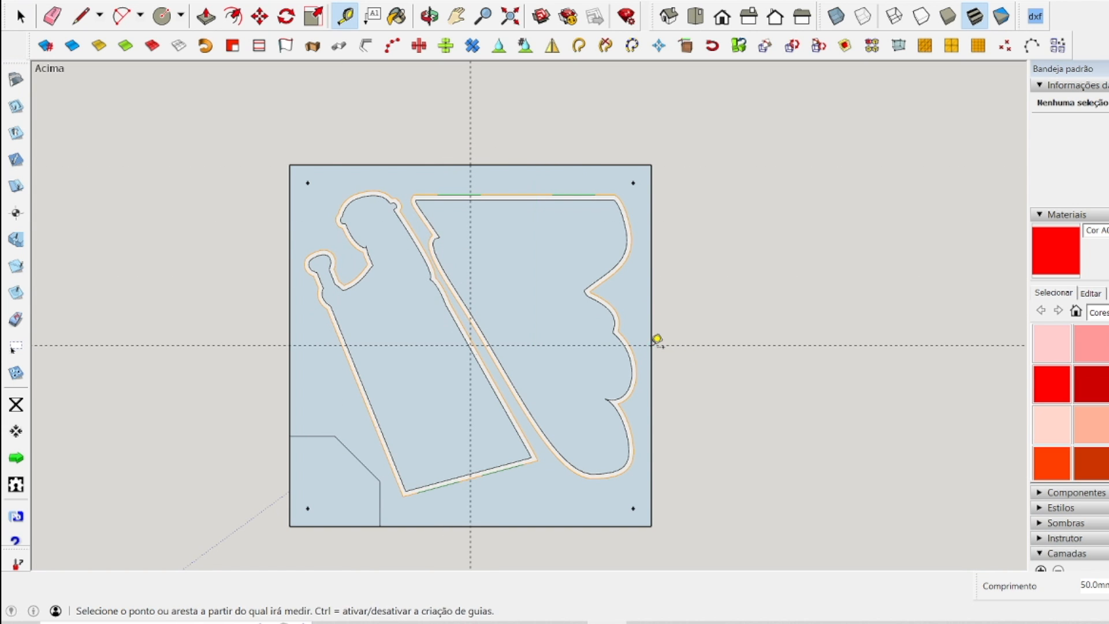
Place the X0,Y0 zero point where the guide lines cross at the mirrored cutout panel's centre.
{"action": "left_click", "coordinate": [16, 404]}
{"action": "scroll", "coordinate": [355, 494], "scroll_direction": "up", "scroll_amount": 3}
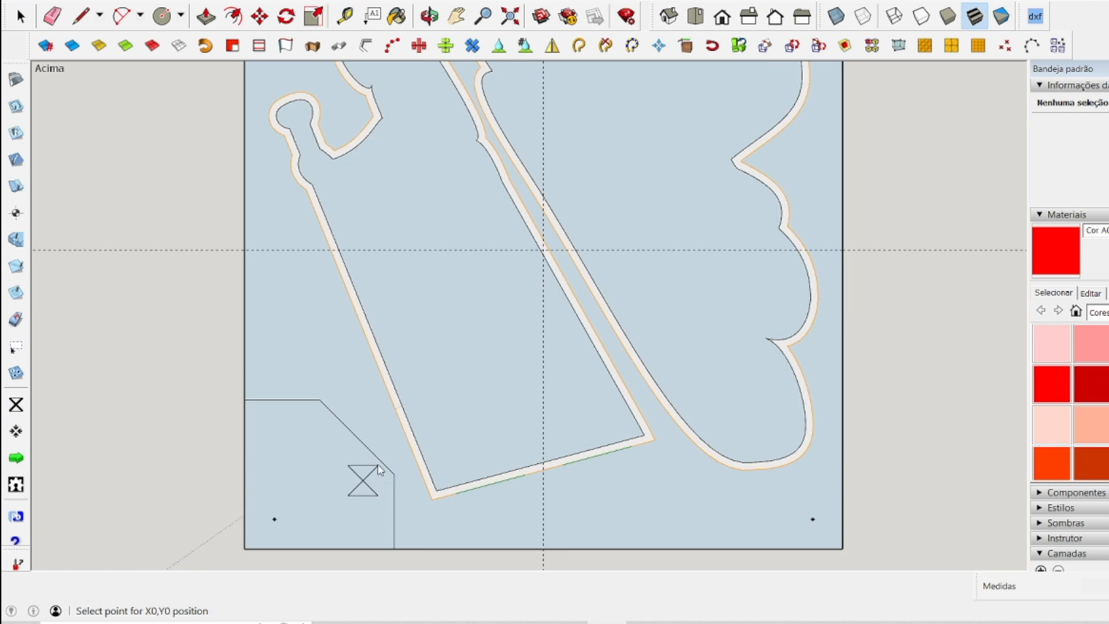
{"action": "scroll", "coordinate": [369, 476], "scroll_direction": "up", "scroll_amount": 2}
{"action": "scroll", "coordinate": [611, 183], "scroll_direction": "up", "scroll_amount": 4}
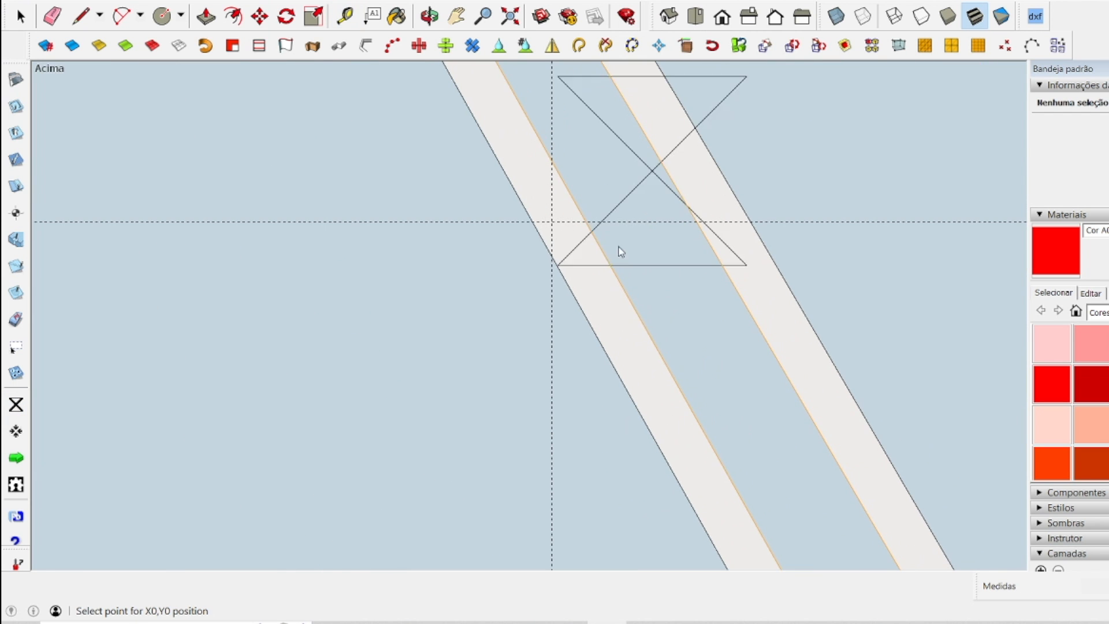
{"action": "left_click", "coordinate": [551, 222]}
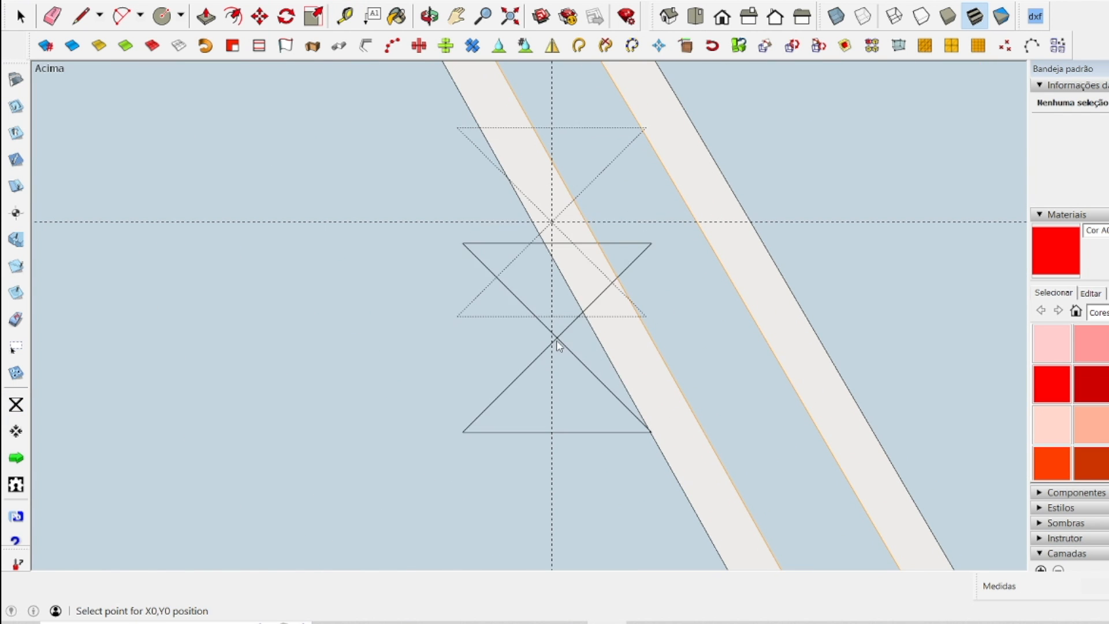
{"action": "scroll", "coordinate": [557, 346], "scroll_direction": "down", "scroll_amount": 8}
Set the SketchUcam parameters to 10.25 mm material thickness, 105% in/outside overcut and 2.5 mm bit diameter.
{"action": "left_click", "coordinate": [15, 79]}
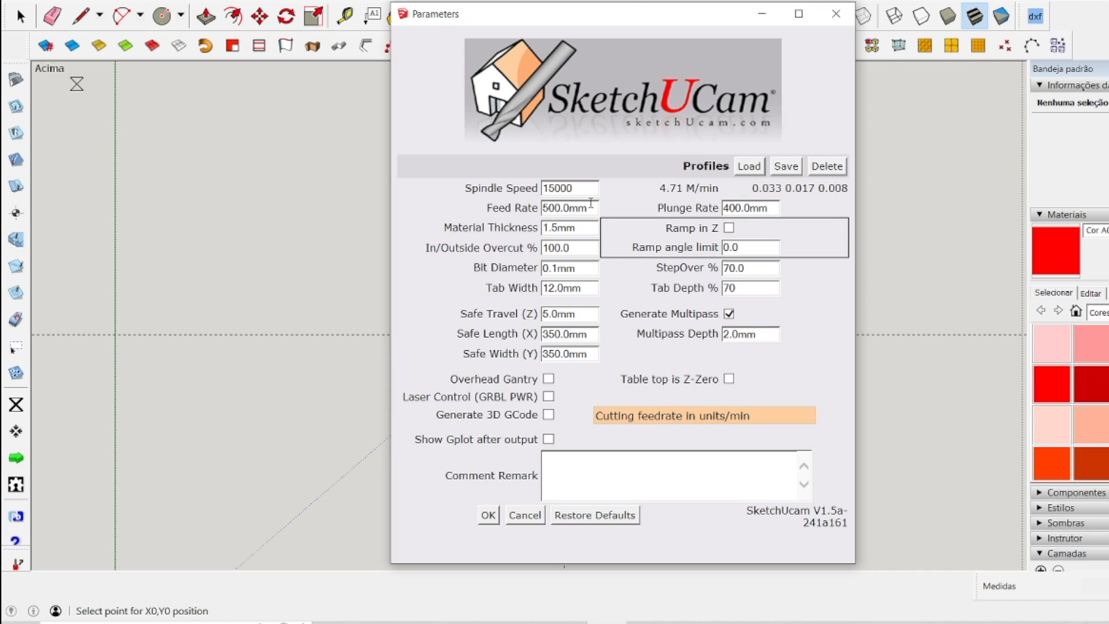
{"action": "key", "text": "Tab"}
{"action": "type", "text": "10"}
{"action": "key", "text": "Tab"}
{"action": "type", "text": "105"}
{"action": "key", "text": "Tab"}
{"action": "type", "text": "2"}
{"action": "key", "text": "Tab"}
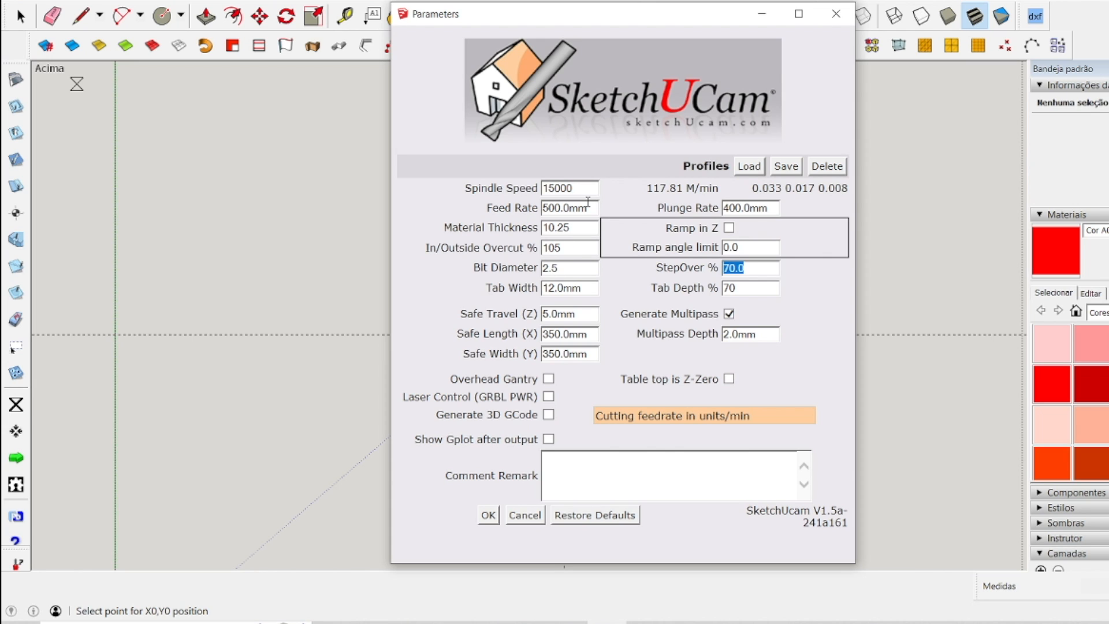
{"action": "key", "text": "Tab"}
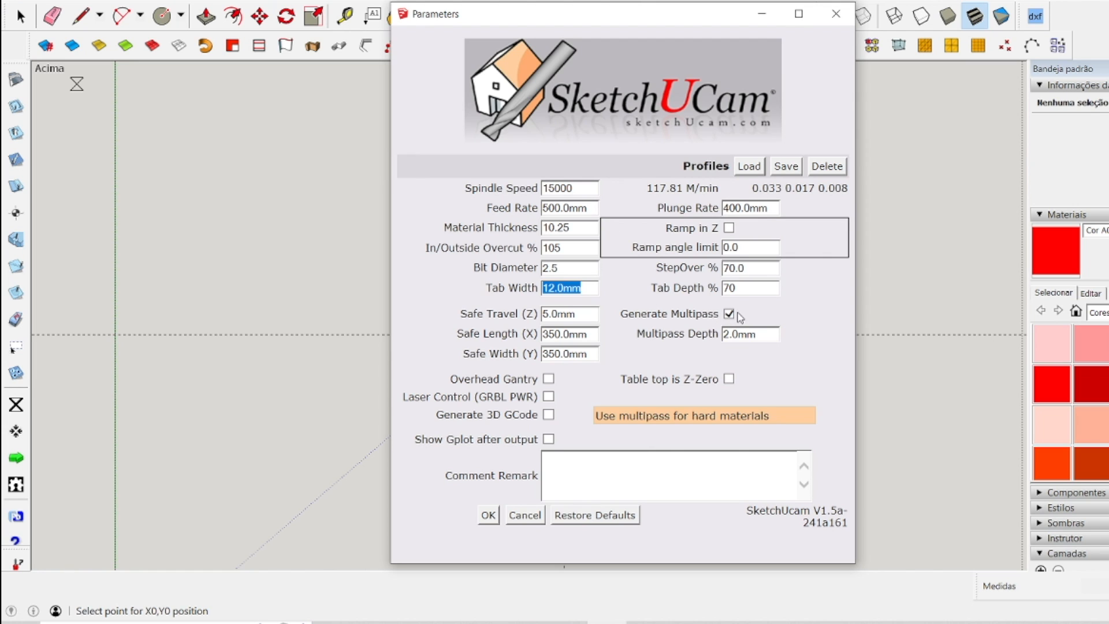
{"action": "left_click", "coordinate": [491, 521]}
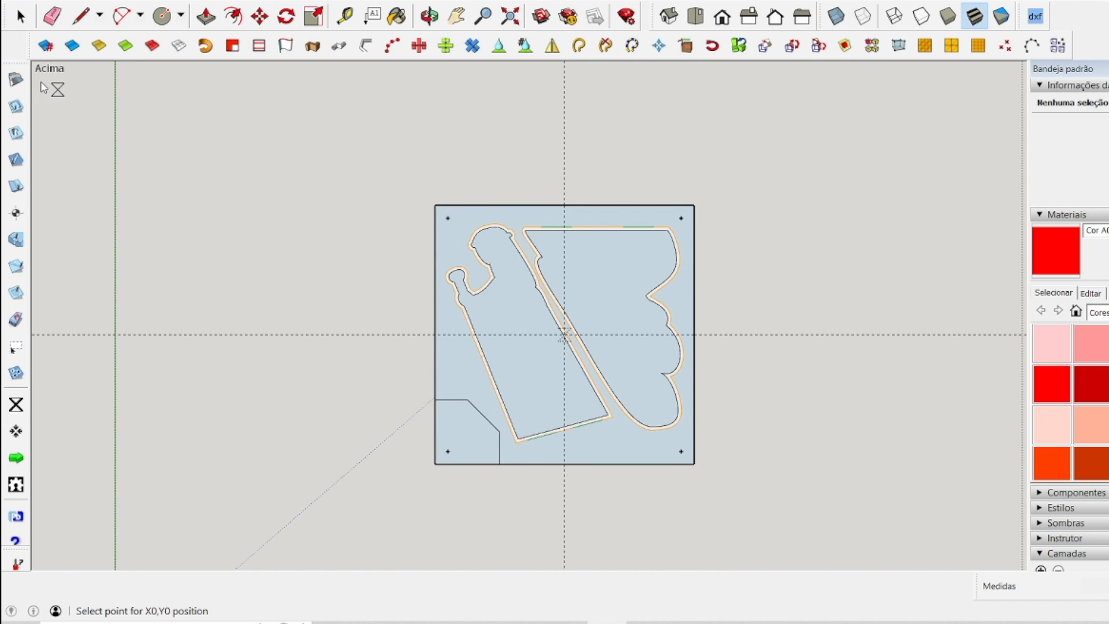
Review the machining parameters again to check the material thickness, overcut and bit diameter.
{"action": "left_click", "coordinate": [16, 81]}
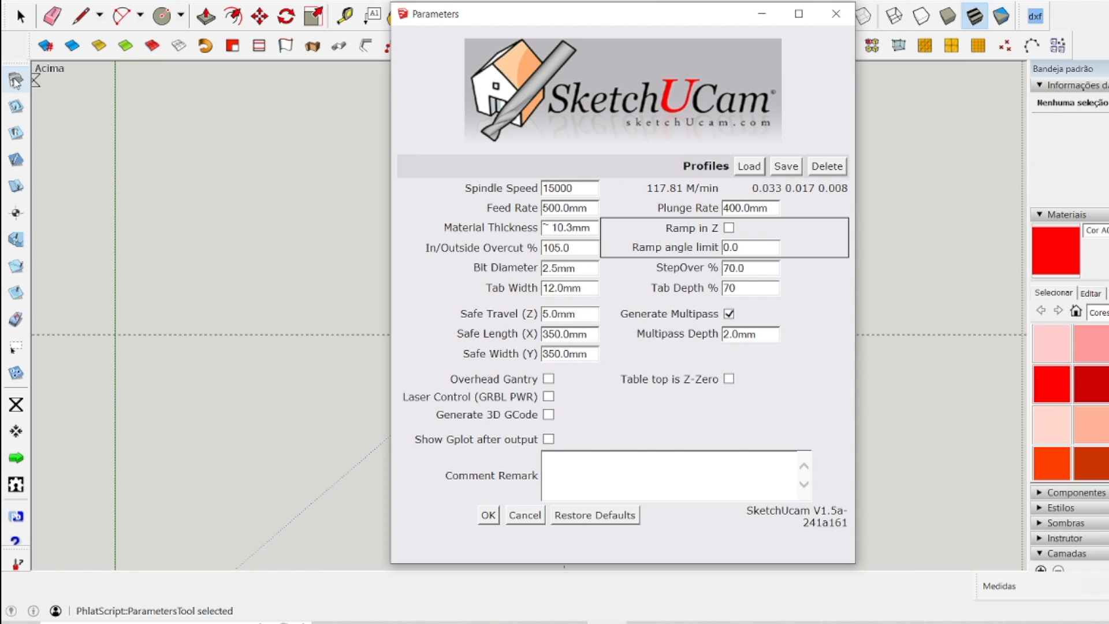
{"action": "left_click", "coordinate": [16, 81]}
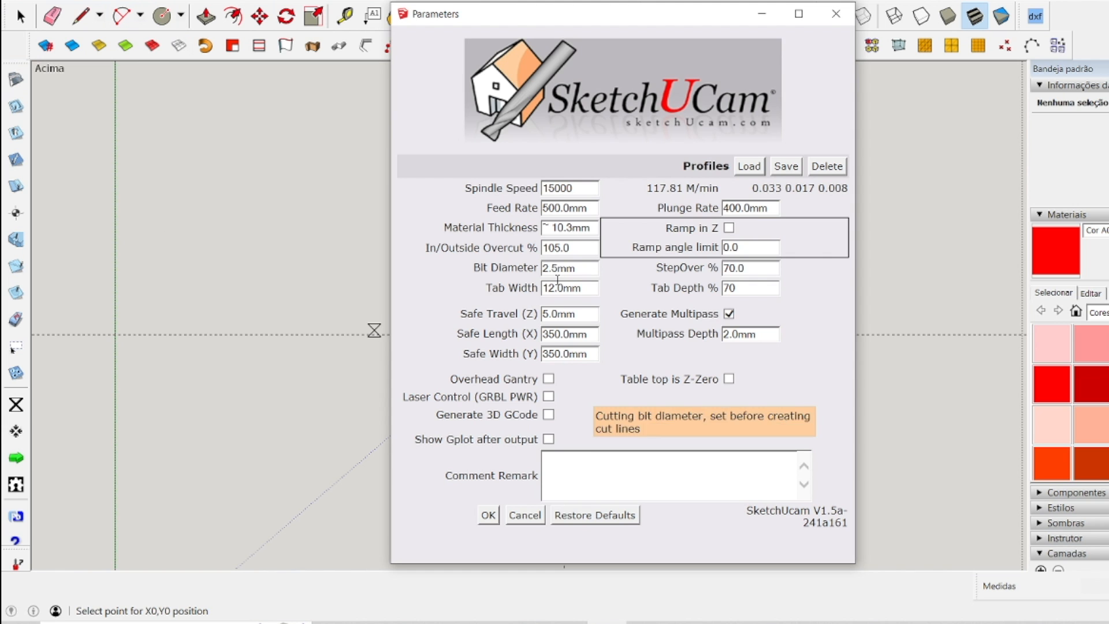
{"action": "left_click", "coordinate": [483, 520]}
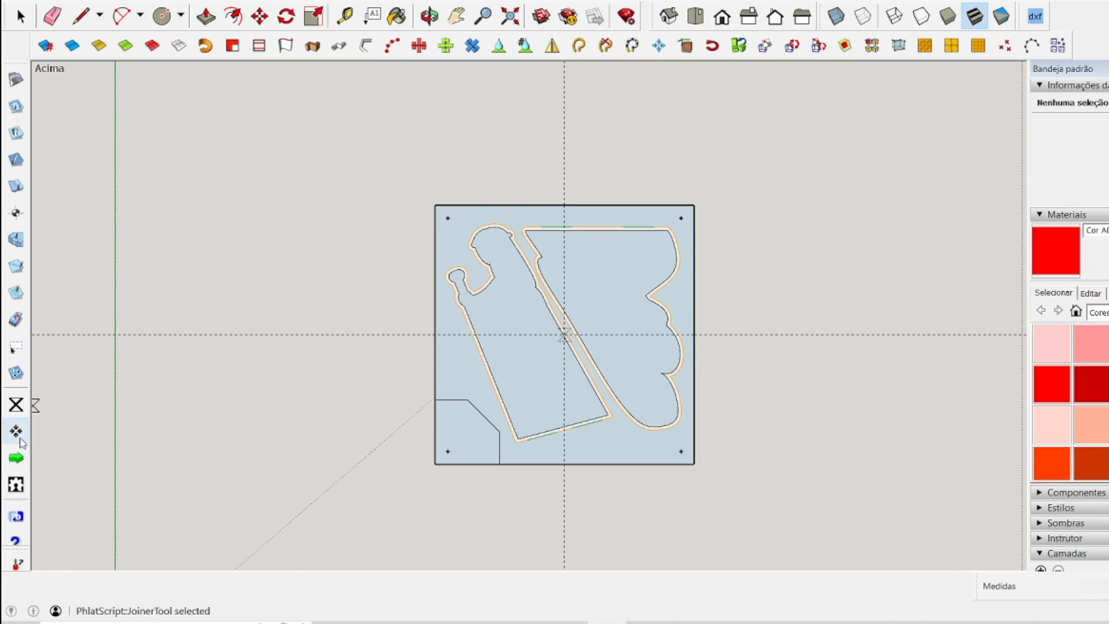
Generate the mirrored cutout panel's G-code and save it as p1-f4-recorte-verso.
{"action": "left_click", "coordinate": [16, 457]}
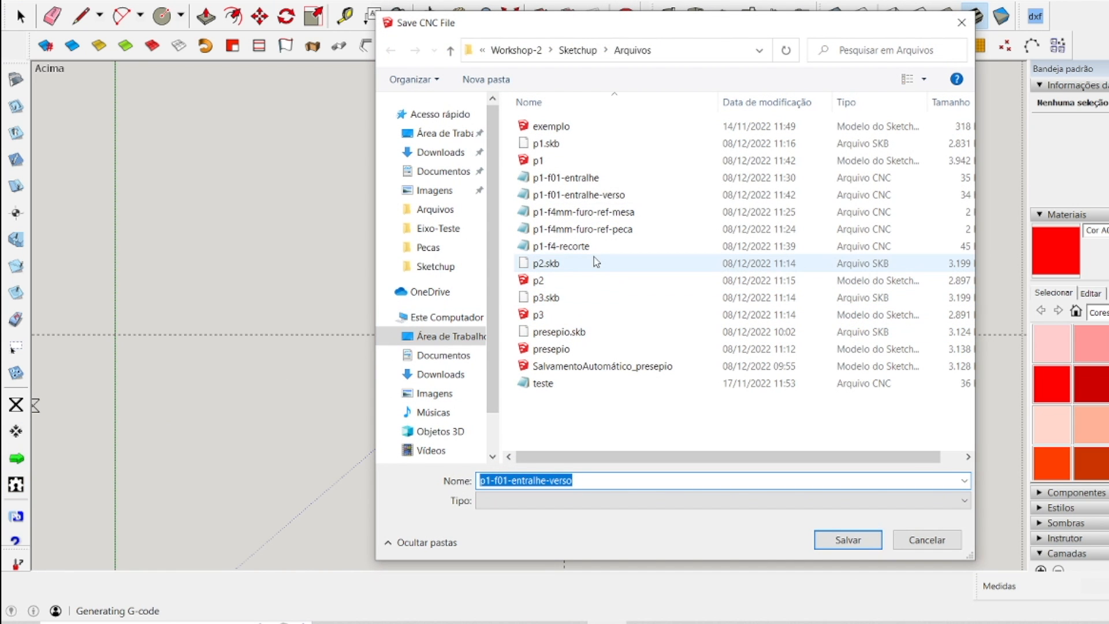
{"action": "left_click", "coordinate": [584, 247]}
{"action": "left_click", "coordinate": [560, 483]}
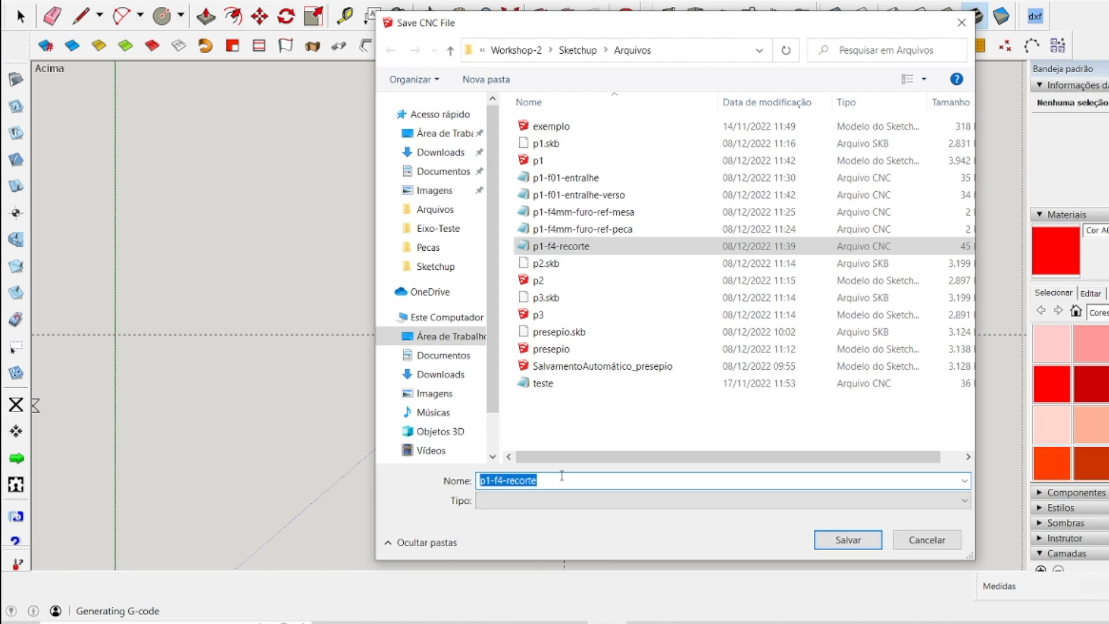
{"action": "left_click", "coordinate": [561, 478]}
{"action": "type", "text": "-"}
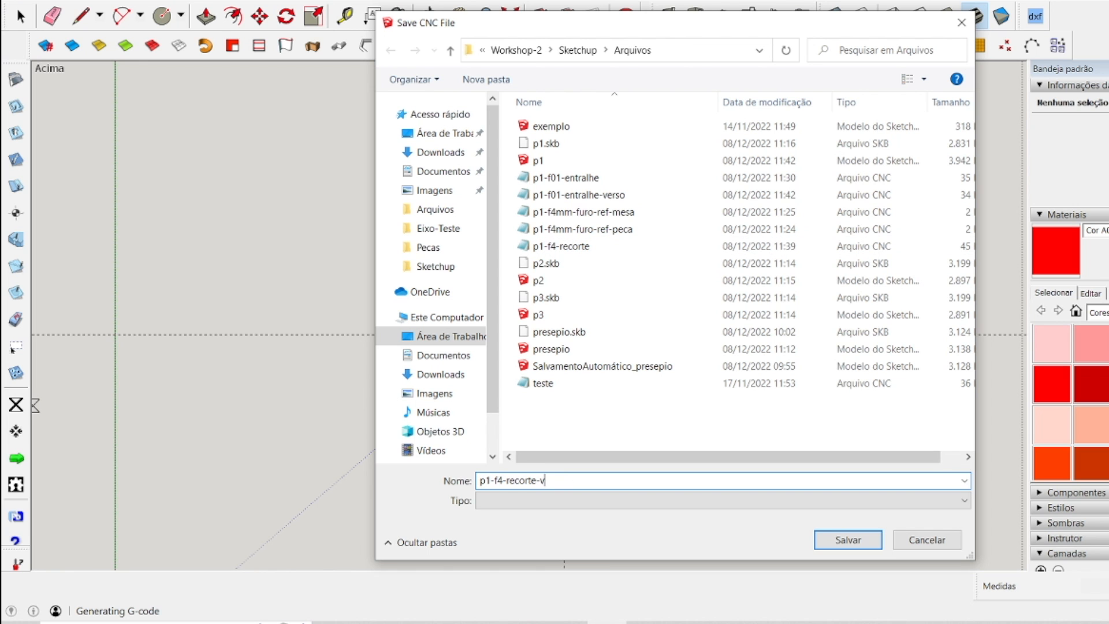
{"action": "type", "text": "verso"}
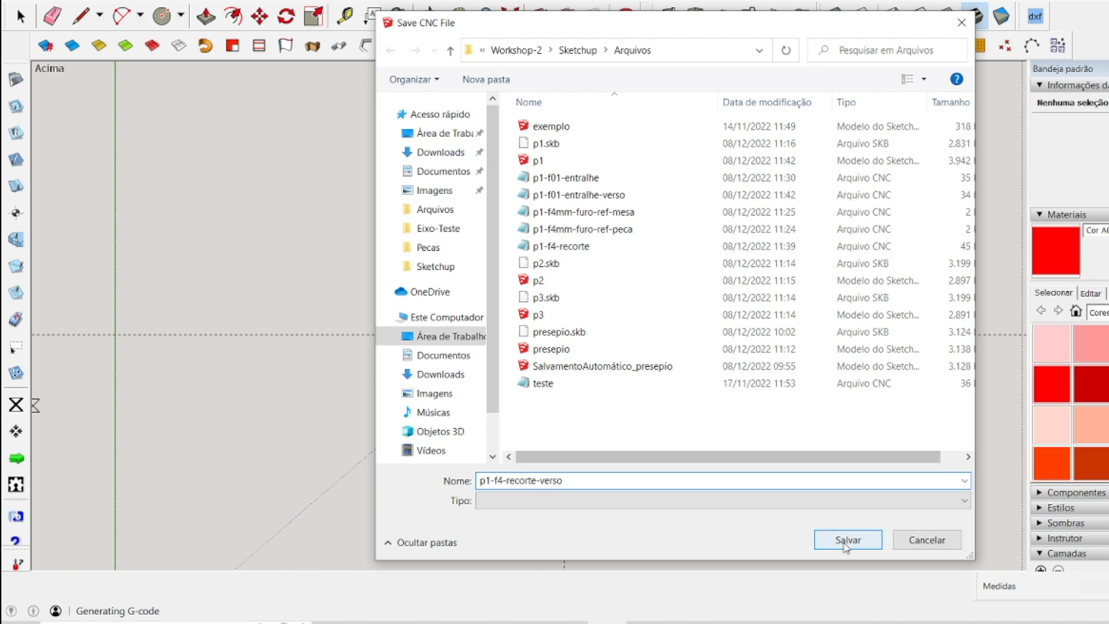
{"action": "left_click", "coordinate": [847, 540]}
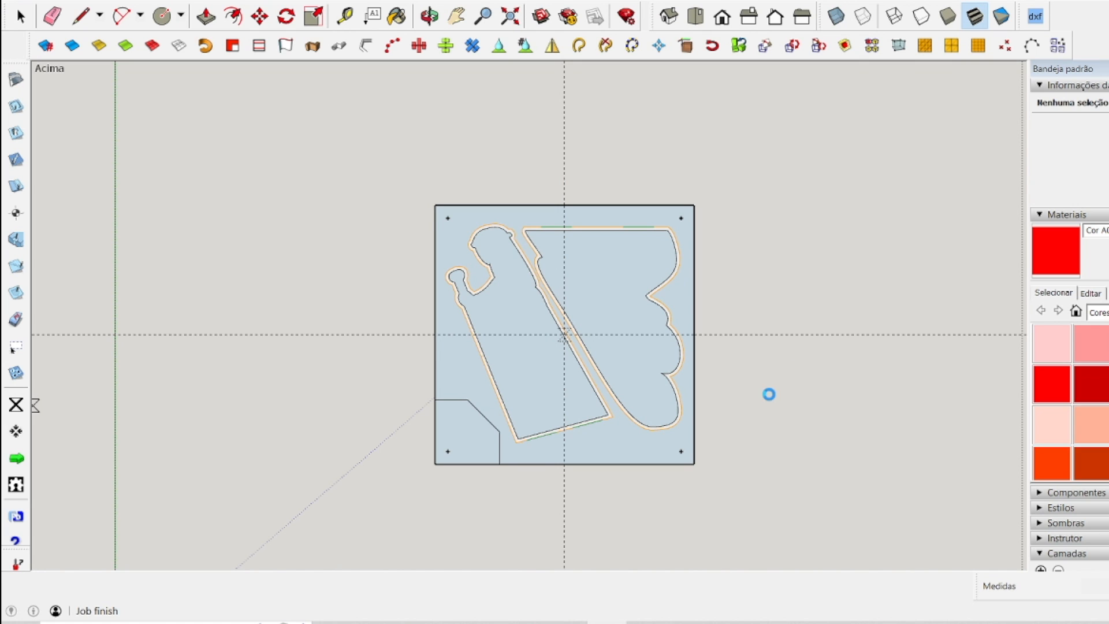
{"action": "left_click", "coordinate": [745, 347]}
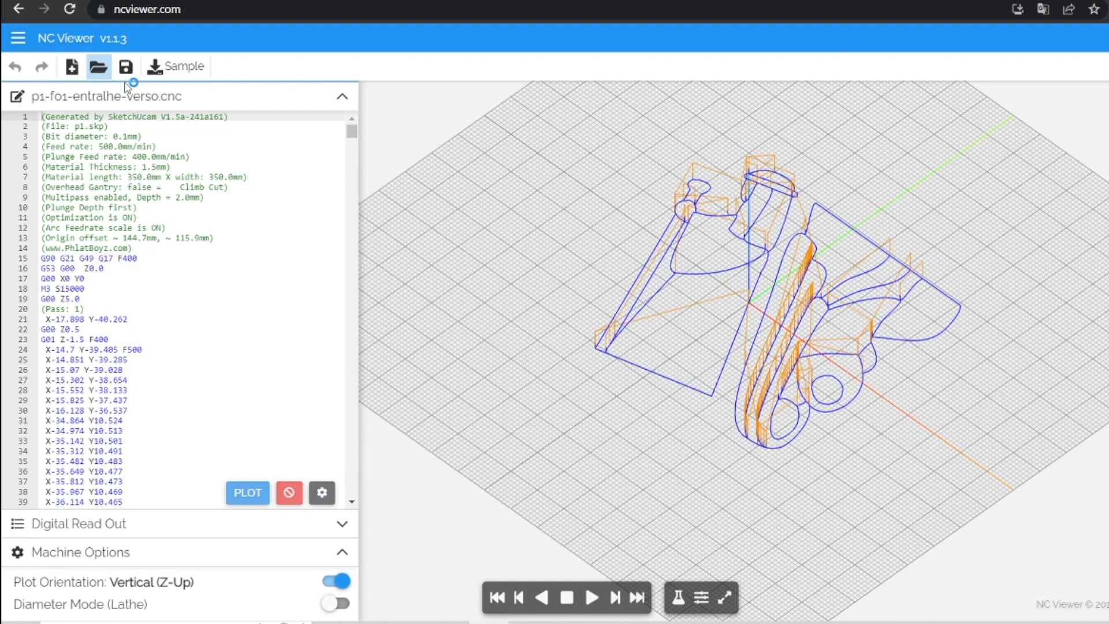
Load p1-f4-recorte-verso in NC Viewer and examine the passes and holding tabs of both cutout toolpaths.
{"action": "left_click", "coordinate": [98, 66]}
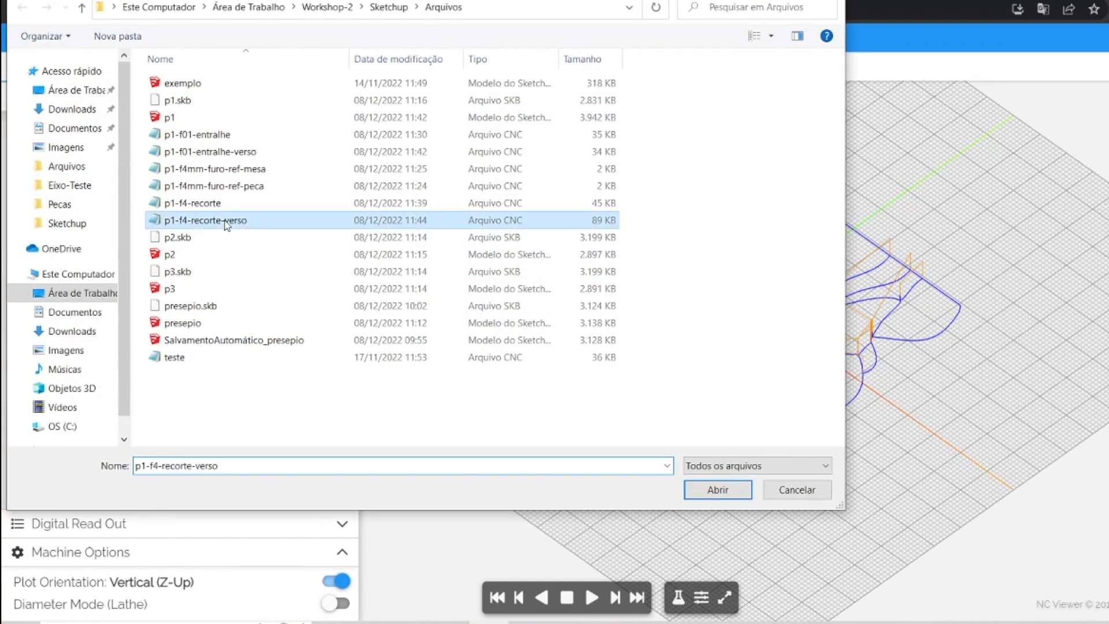
{"action": "double_click", "coordinate": [231, 220]}
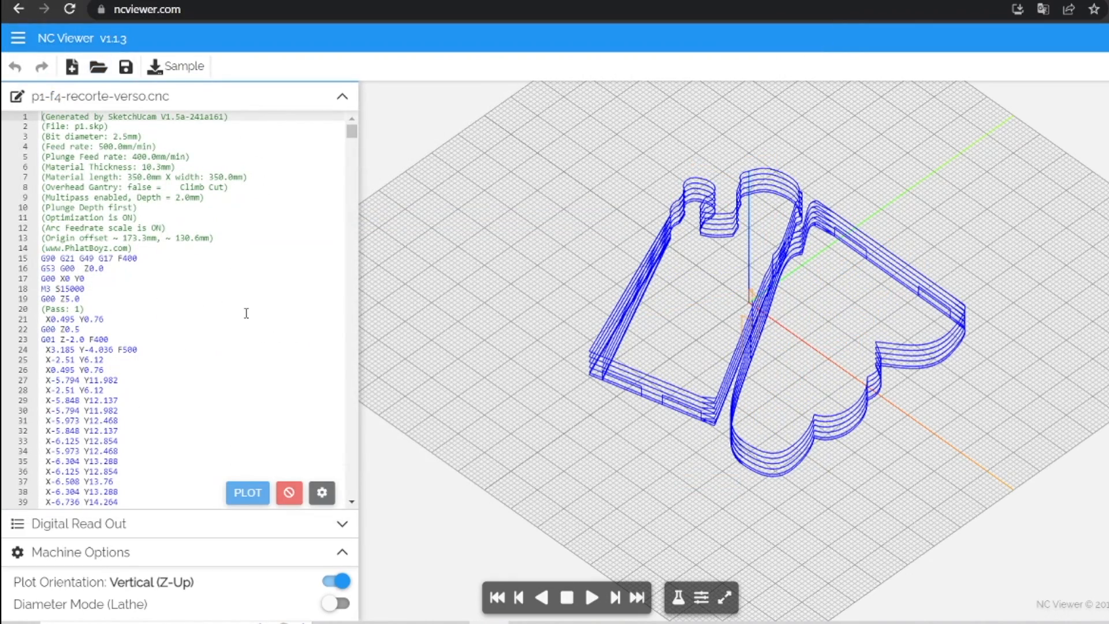
{"action": "scroll", "coordinate": [683, 410], "scroll_direction": "up", "scroll_amount": 5}
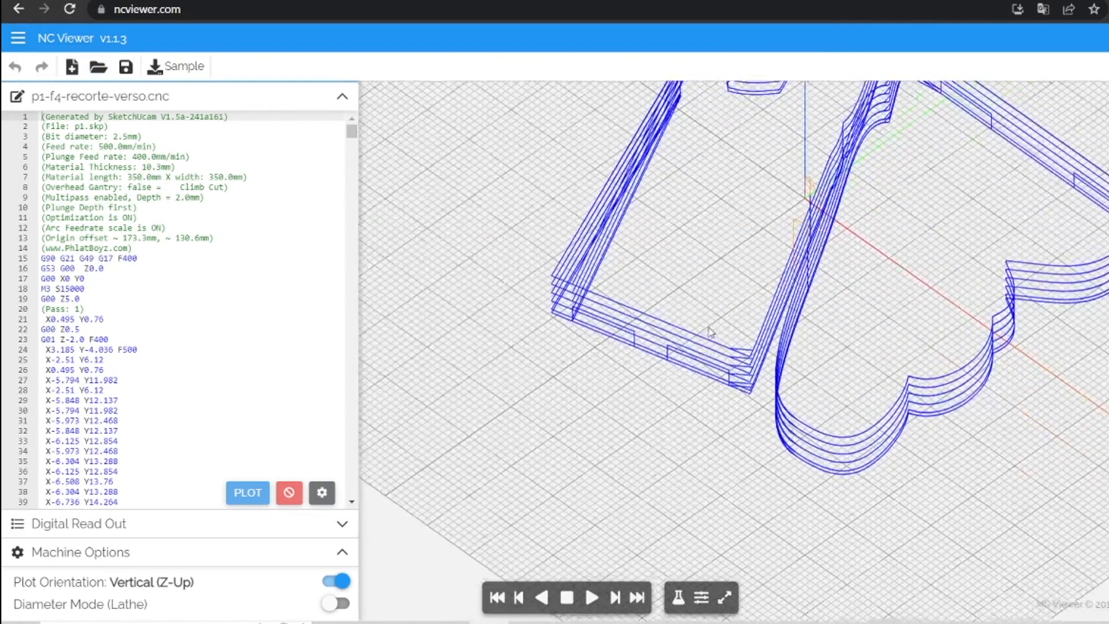
{"action": "scroll", "coordinate": [621, 276], "scroll_direction": "up", "scroll_amount": 4}
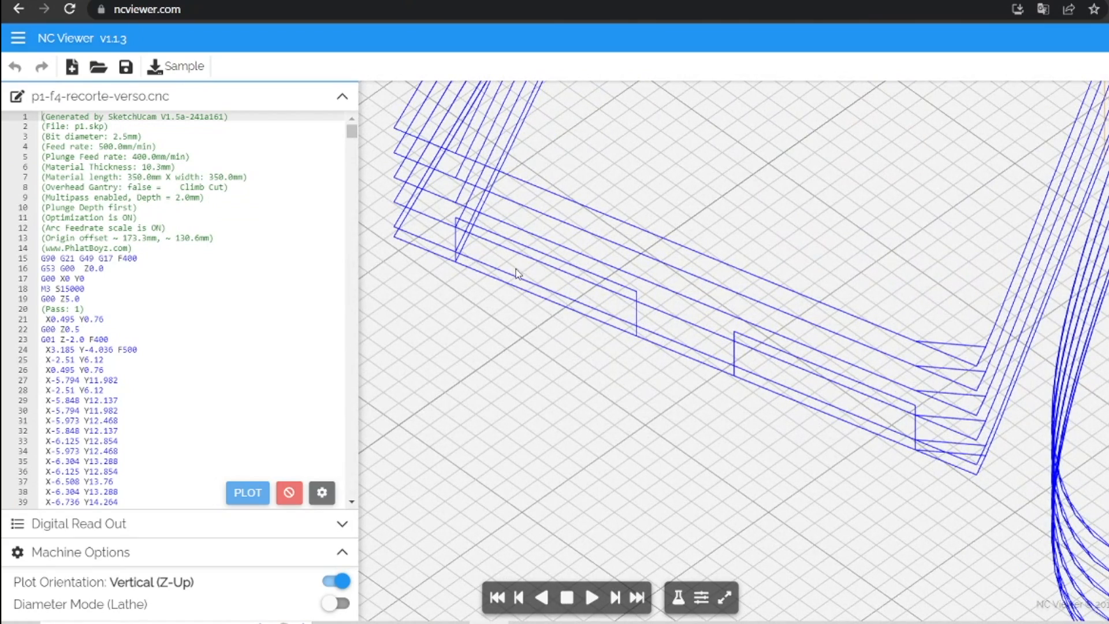
{"action": "scroll", "coordinate": [617, 338], "scroll_direction": "down", "scroll_amount": 2}
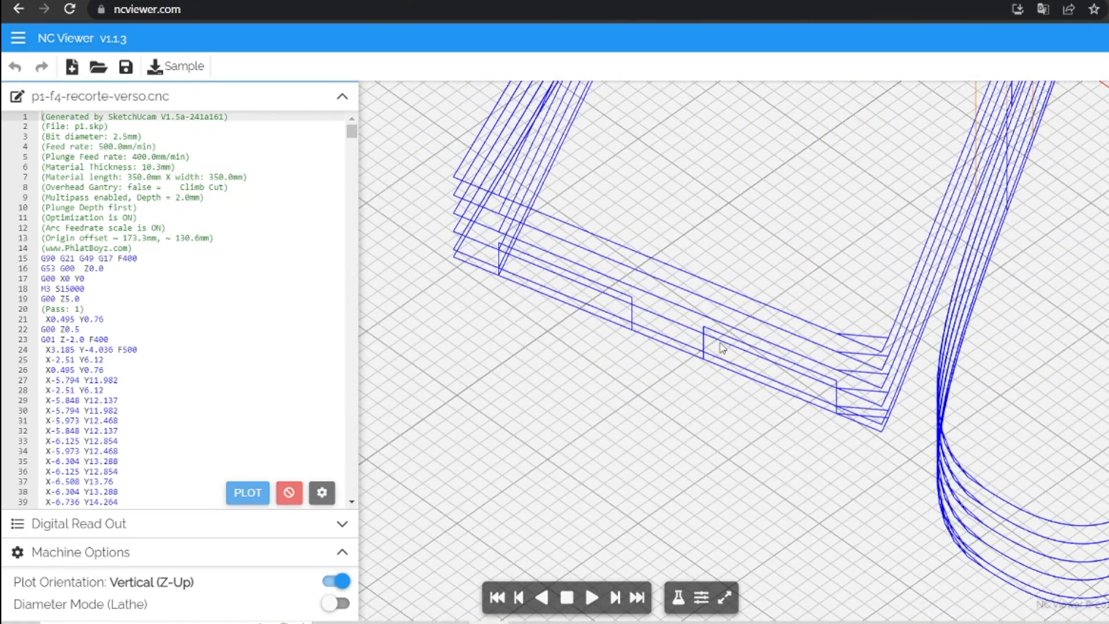
{"action": "scroll", "coordinate": [596, 306], "scroll_direction": "down", "scroll_amount": 5}
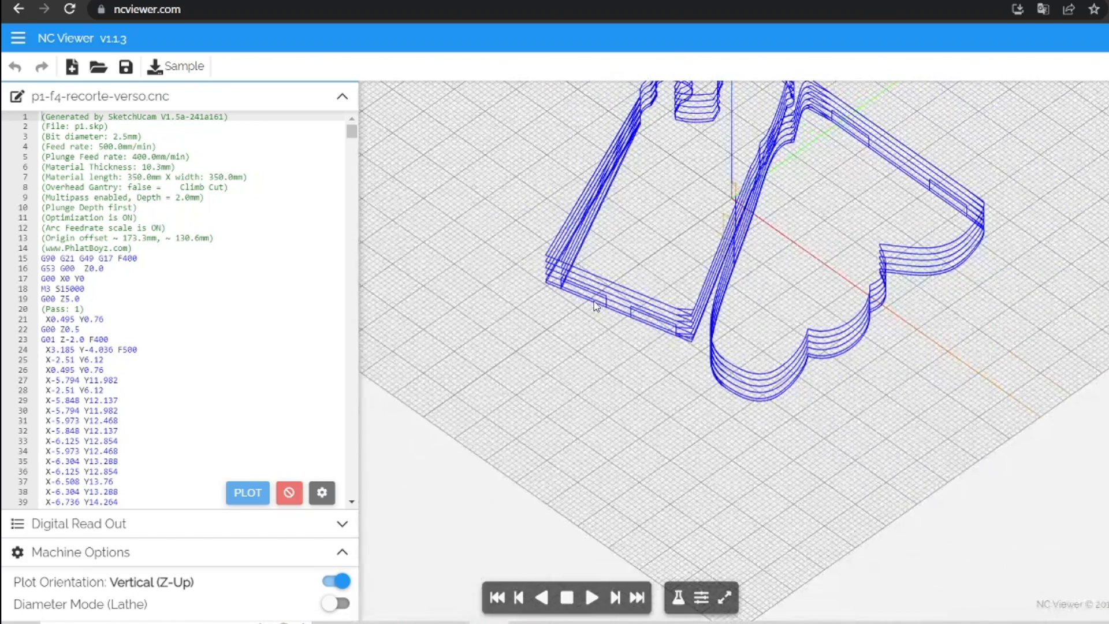
{"action": "scroll", "coordinate": [617, 249], "scroll_direction": "up", "scroll_amount": 6}
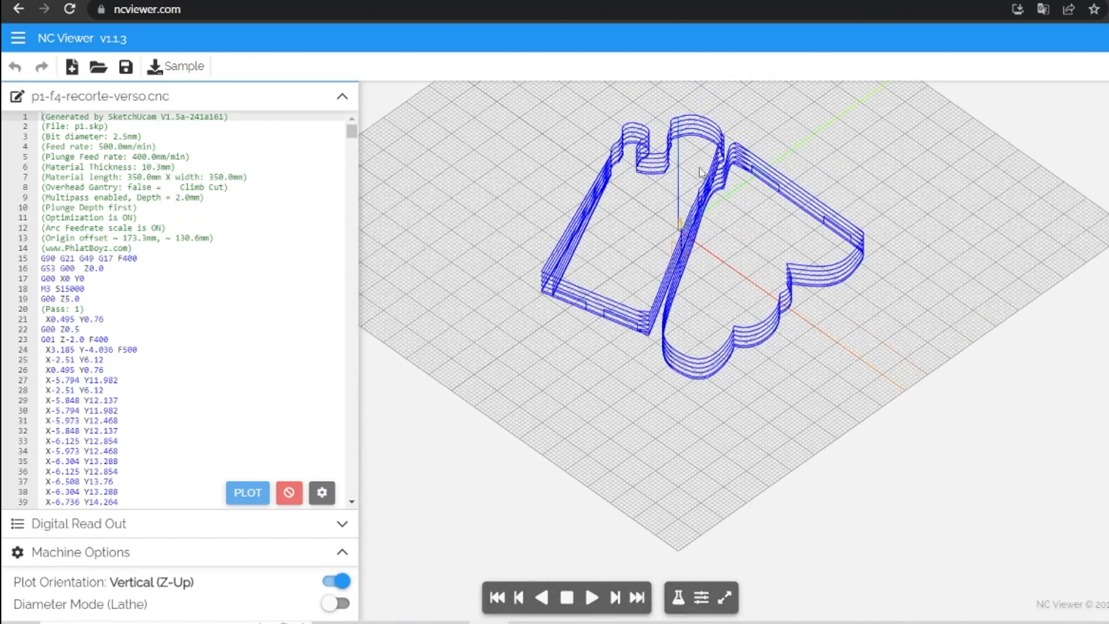
{"action": "scroll", "coordinate": [815, 198], "scroll_direction": "down", "scroll_amount": 4}
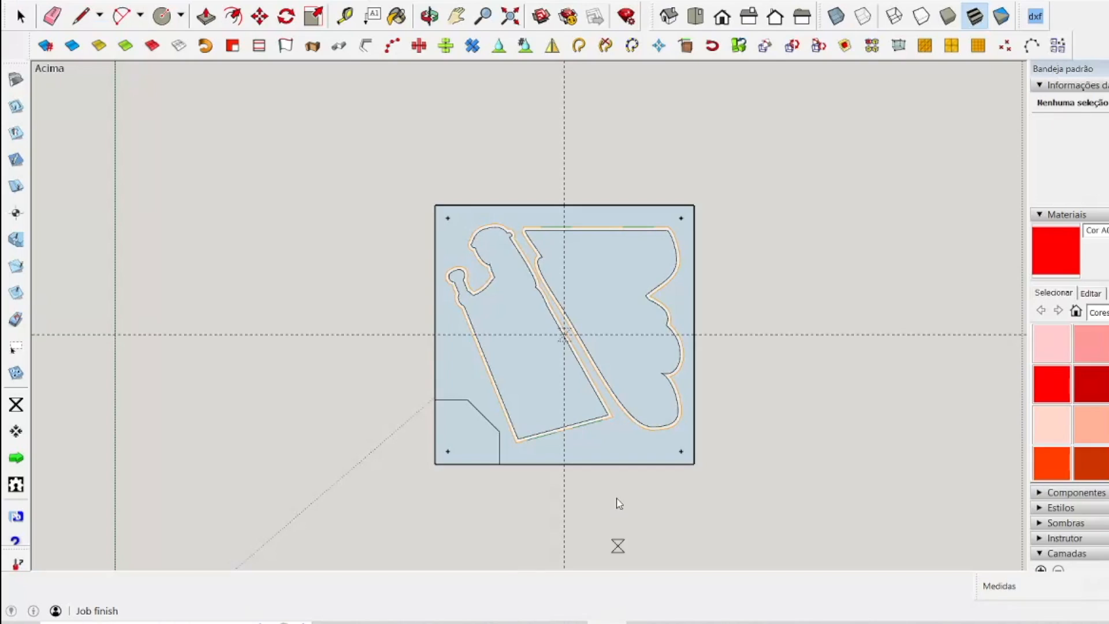
{"action": "scroll", "coordinate": [616, 508], "scroll_direction": "up", "scroll_amount": 3}
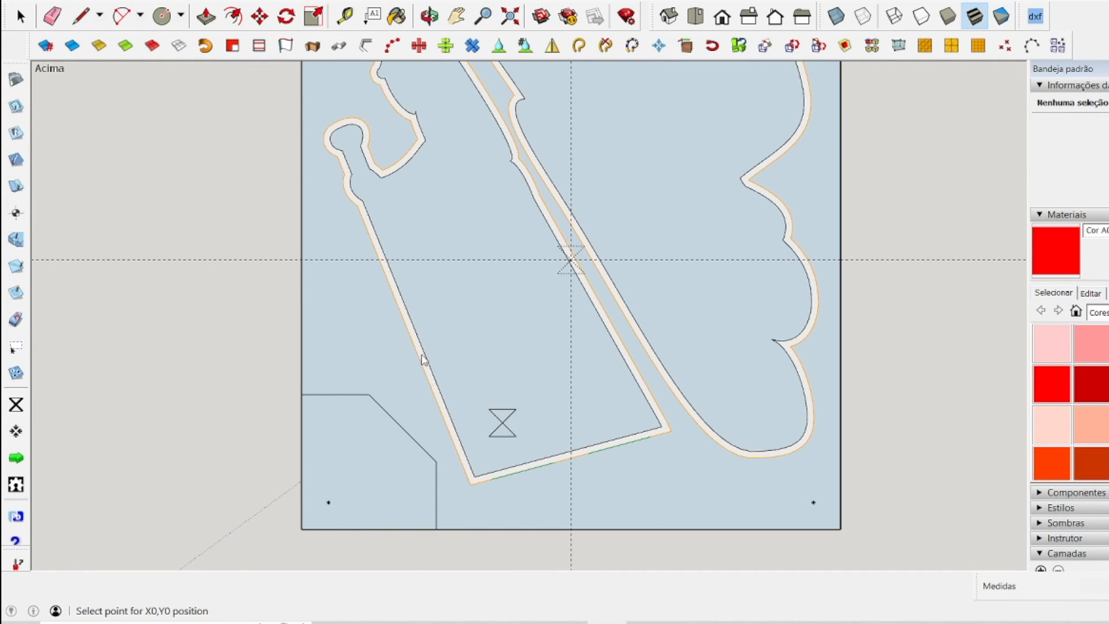
Back in SketchUp, erase the existing outside cut lines and tabs around both pieces of the mirrored panel.
{"action": "left_click", "coordinate": [14, 215]}
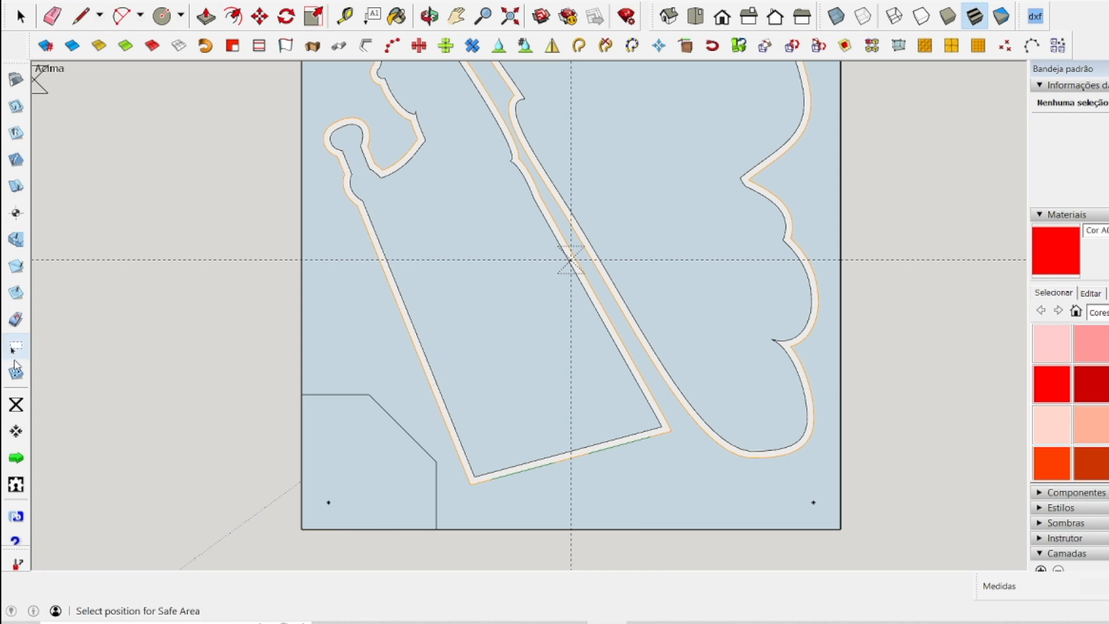
{"action": "left_click", "coordinate": [17, 321]}
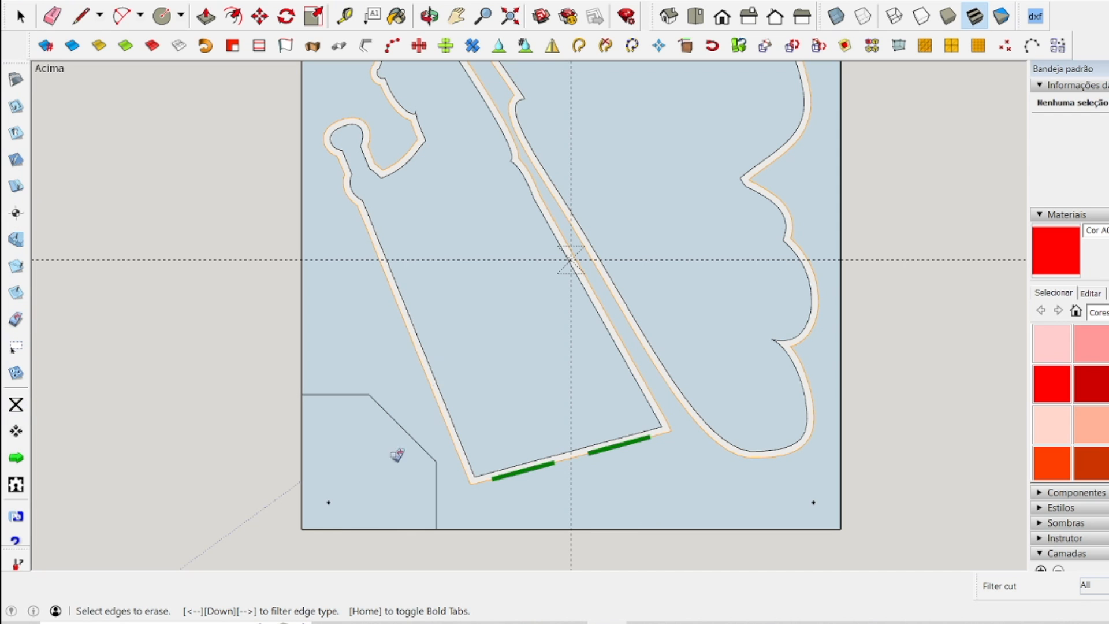
{"action": "left_click", "coordinate": [484, 477]}
{"action": "left_click", "coordinate": [699, 423]}
{"action": "scroll", "coordinate": [671, 514], "scroll_direction": "down", "scroll_amount": 3}
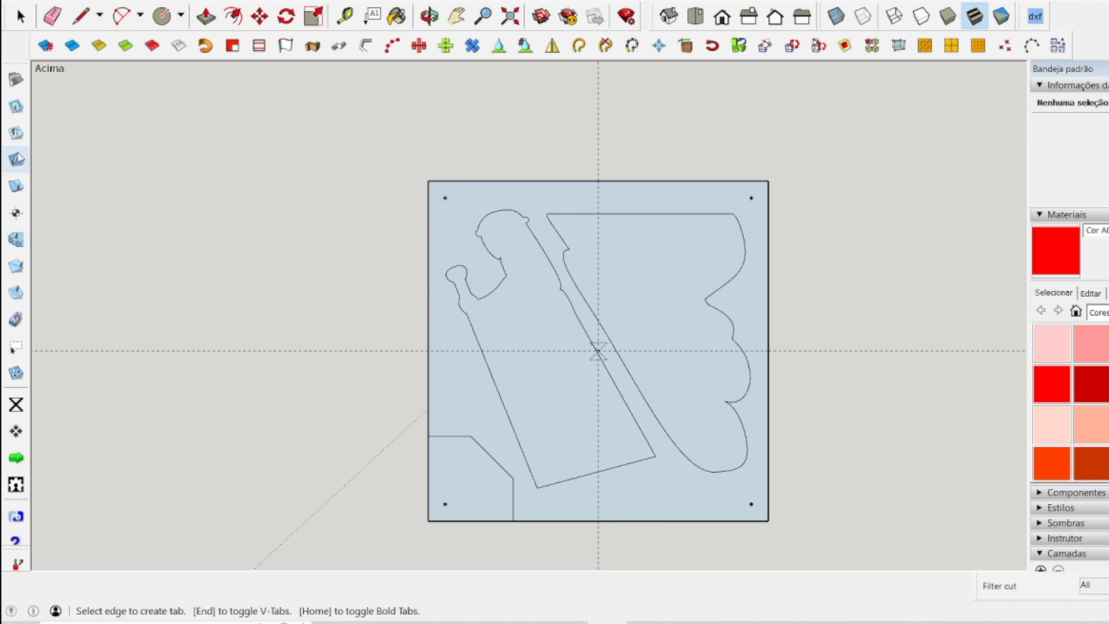
Create new outside cuts around both figure pieces of the mirrored panel.
{"action": "left_click", "coordinate": [17, 107]}
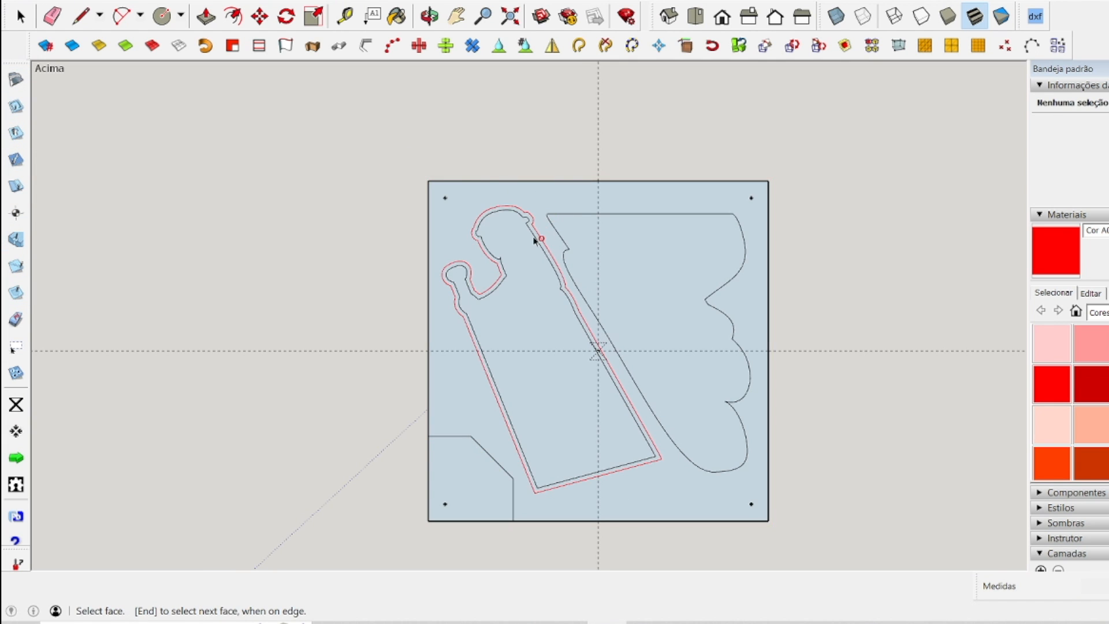
{"action": "left_click", "coordinate": [563, 227]}
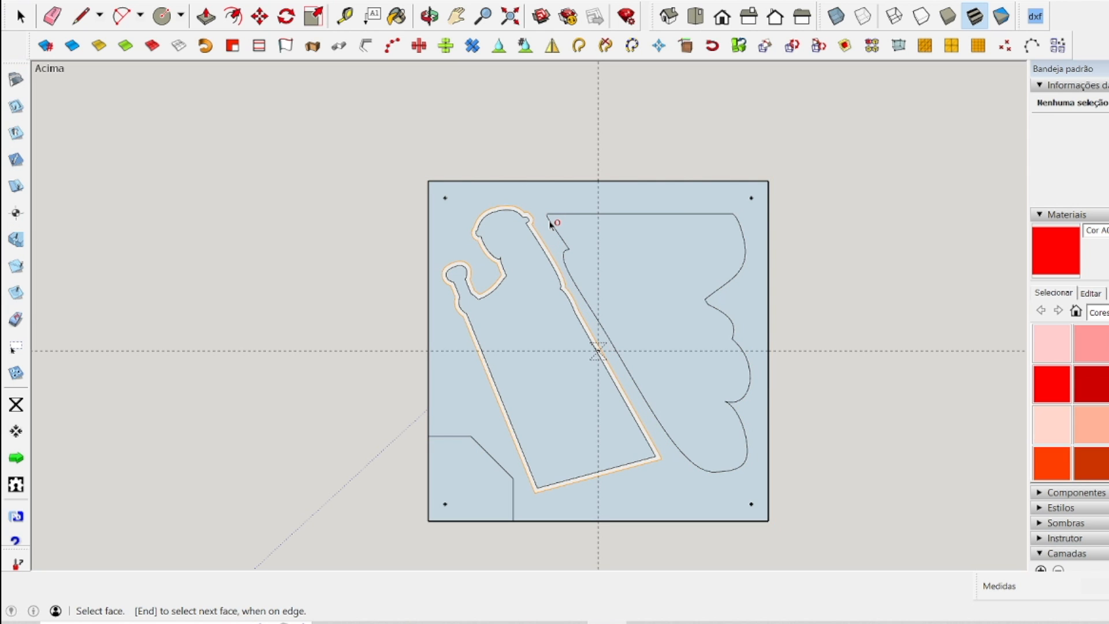
{"action": "left_click", "coordinate": [552, 221]}
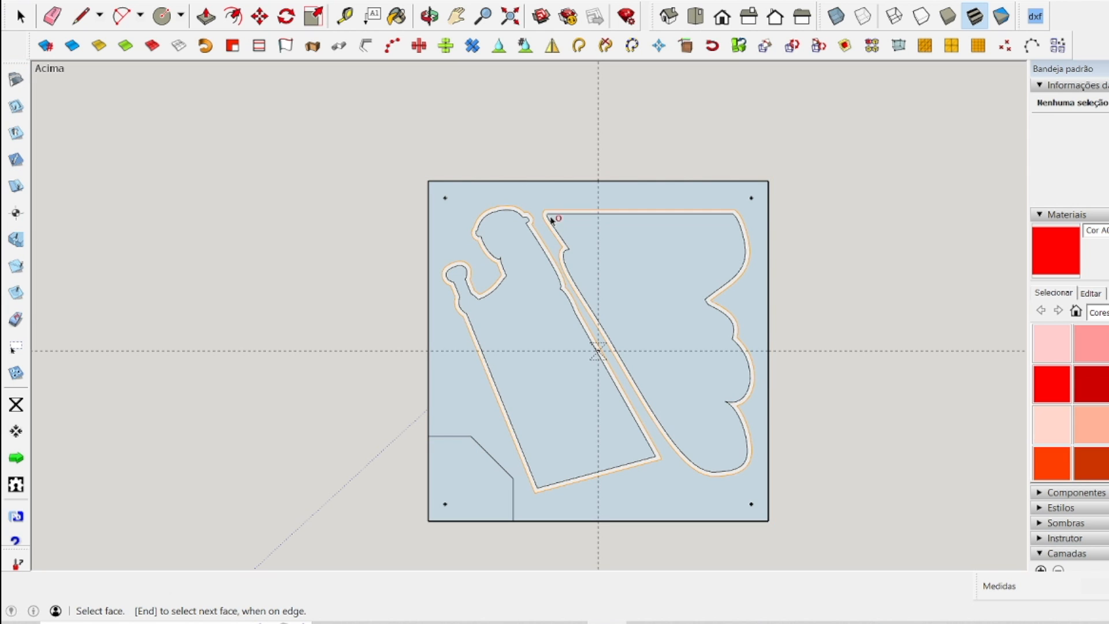
Add two holding tabs on the left piece's lower edge and two on the right piece's upper edge.
{"action": "left_click", "coordinate": [15, 186]}
{"action": "left_click", "coordinate": [16, 162]}
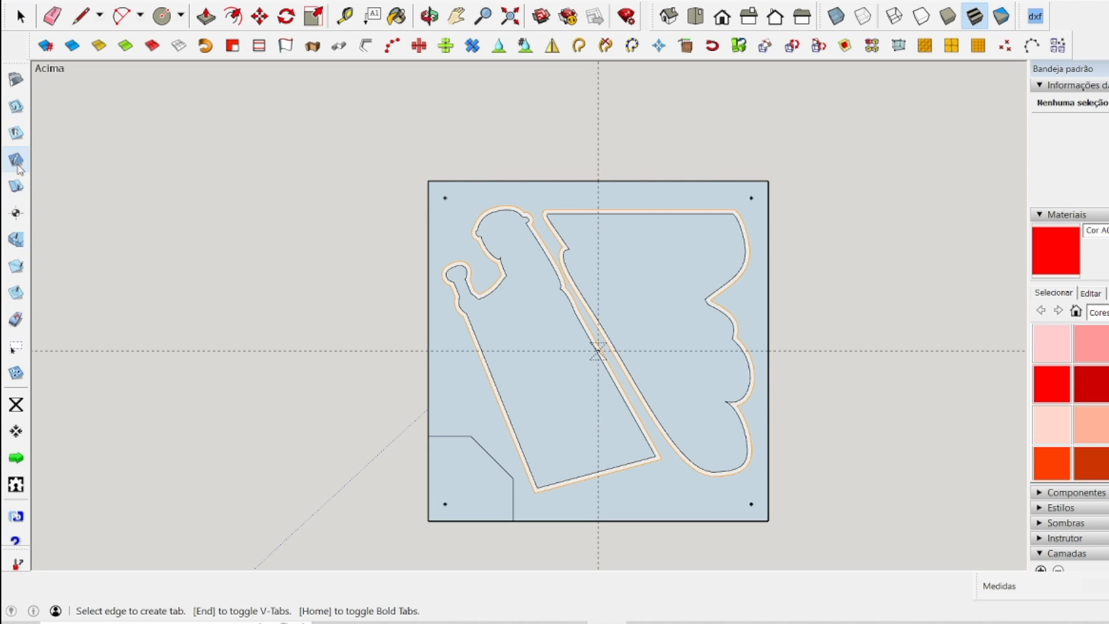
{"action": "left_click", "coordinate": [568, 484]}
{"action": "left_click", "coordinate": [622, 472]}
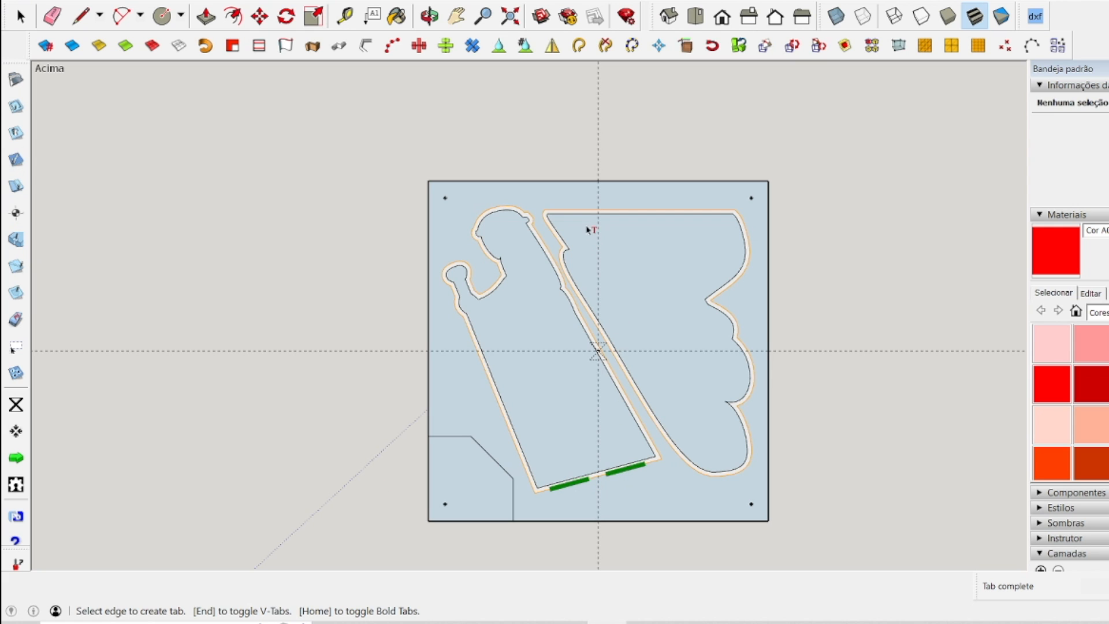
{"action": "left_click", "coordinate": [689, 211]}
Regenerate the mirrored panel's G-code and overwrite the existing p1-f4-recorte-verso file.
{"action": "left_click", "coordinate": [17, 457]}
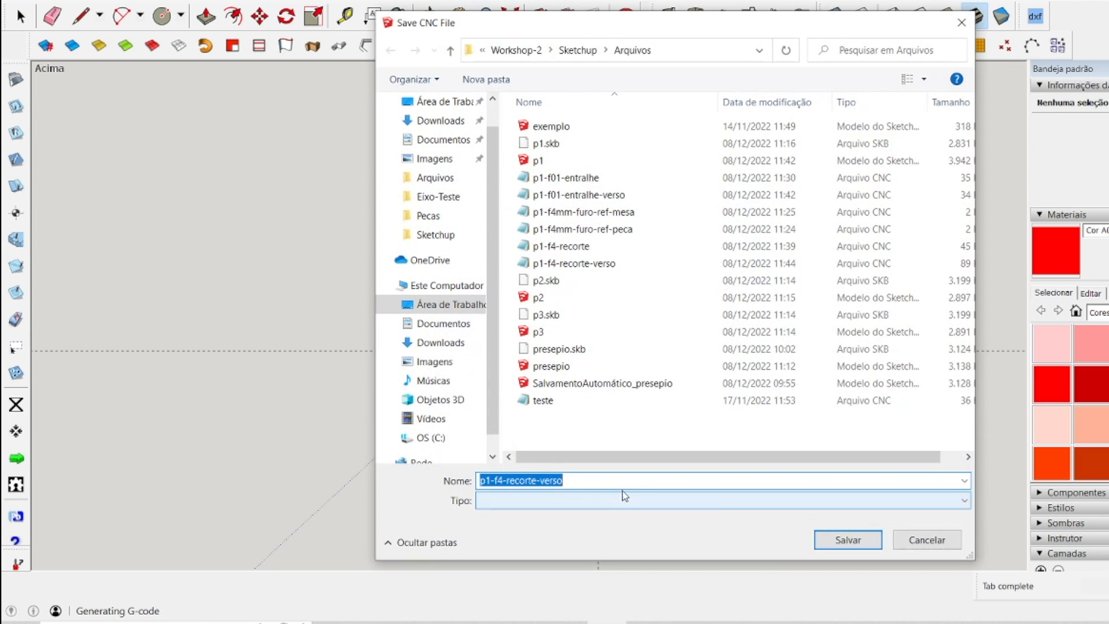
{"action": "left_click", "coordinate": [847, 538]}
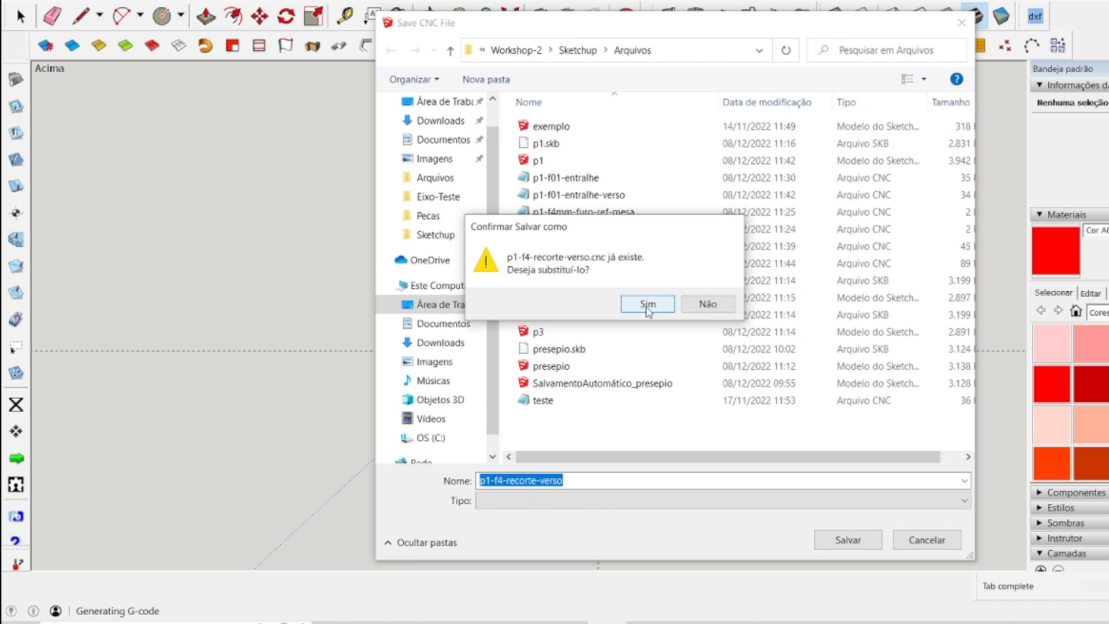
{"action": "left_click", "coordinate": [648, 303]}
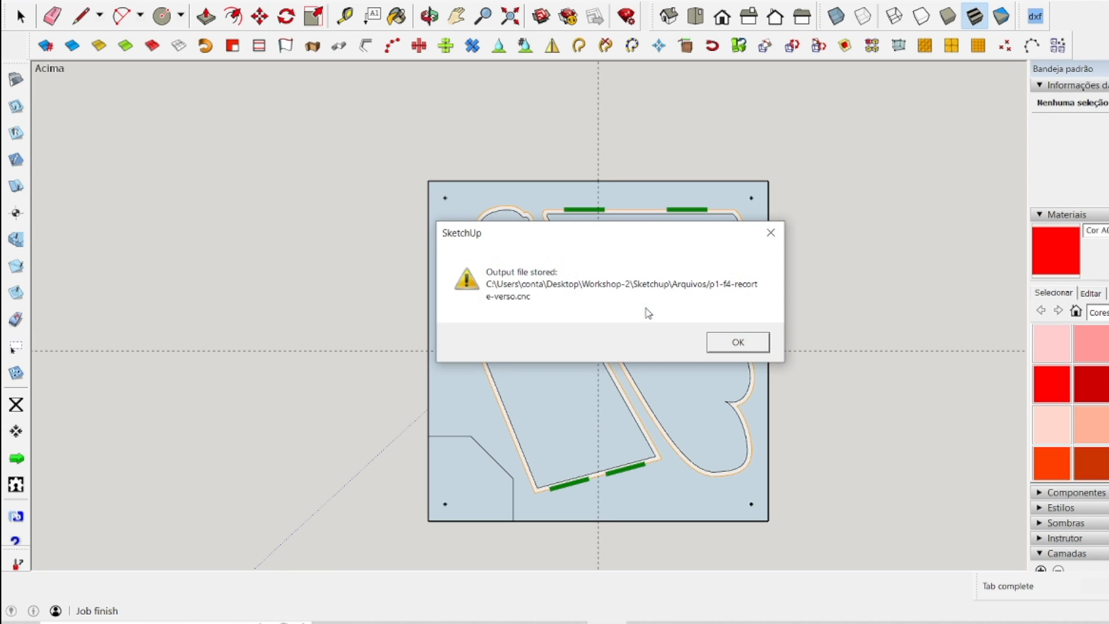
{"action": "left_click", "coordinate": [760, 343]}
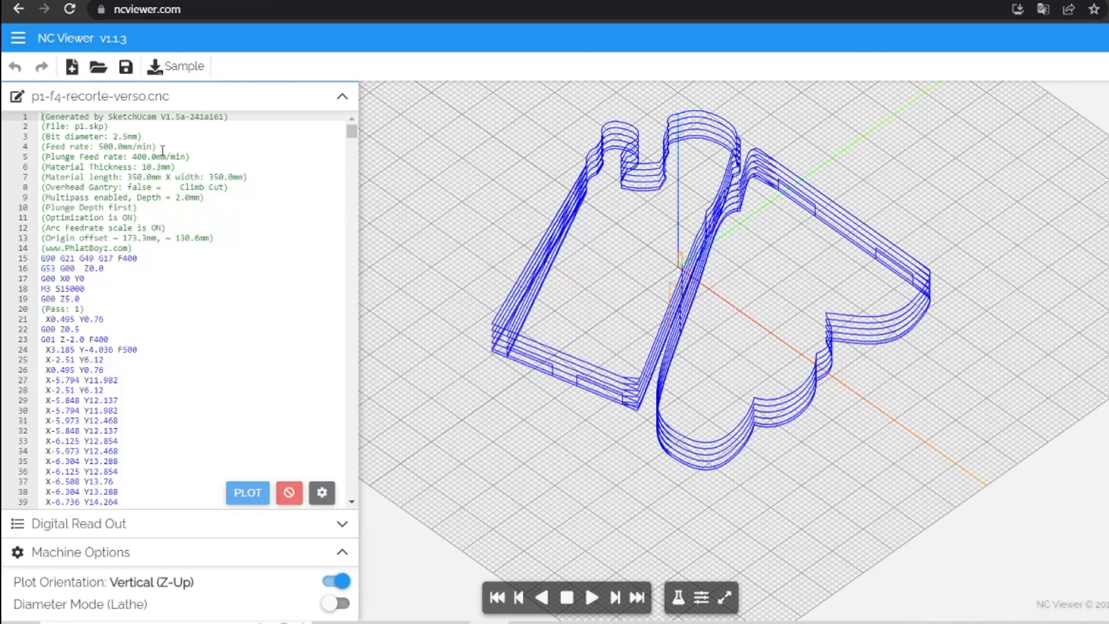
Reload p1-f4-recorte-verso in NC Viewer and inspect the holding tabs on the mirrored cutout toolpath.
{"action": "left_click", "coordinate": [98, 66]}
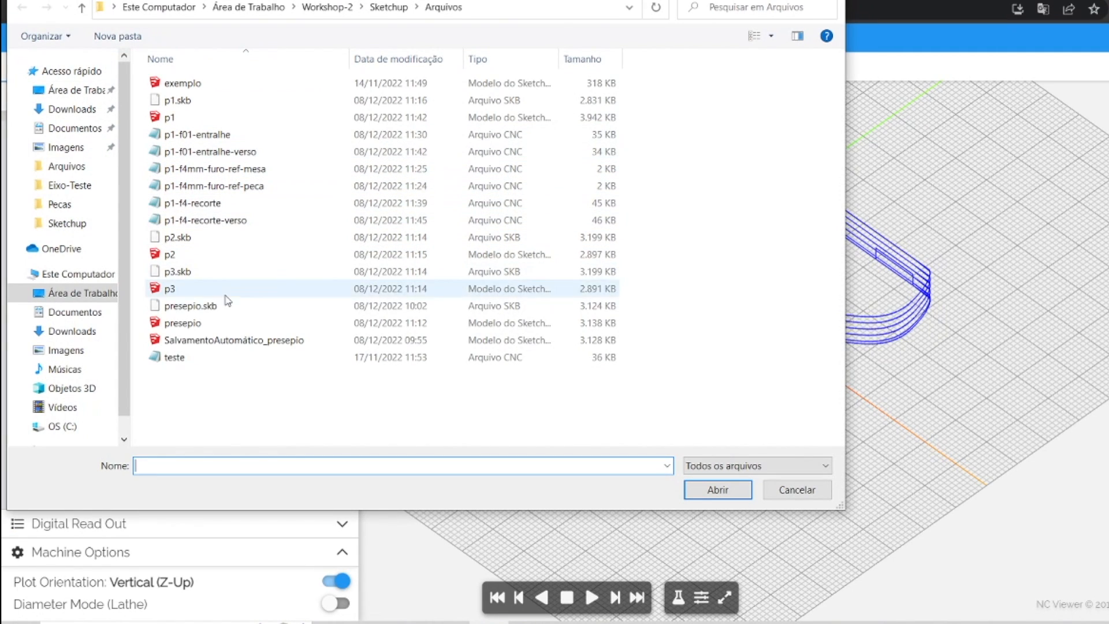
{"action": "double_click", "coordinate": [216, 221]}
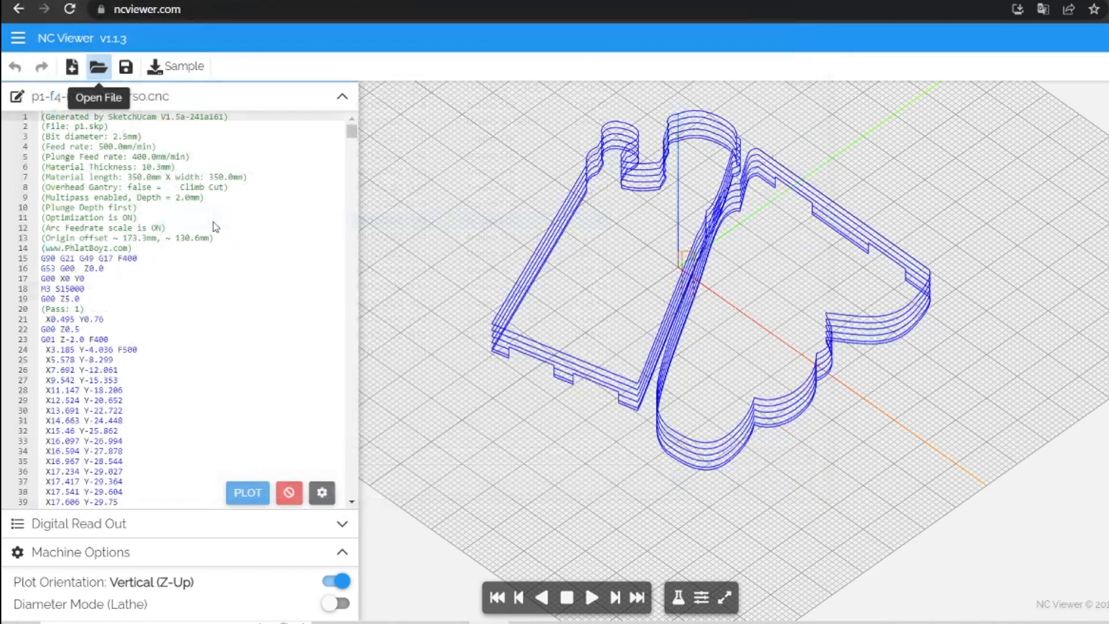
{"action": "scroll", "coordinate": [519, 400], "scroll_direction": "up", "scroll_amount": 2}
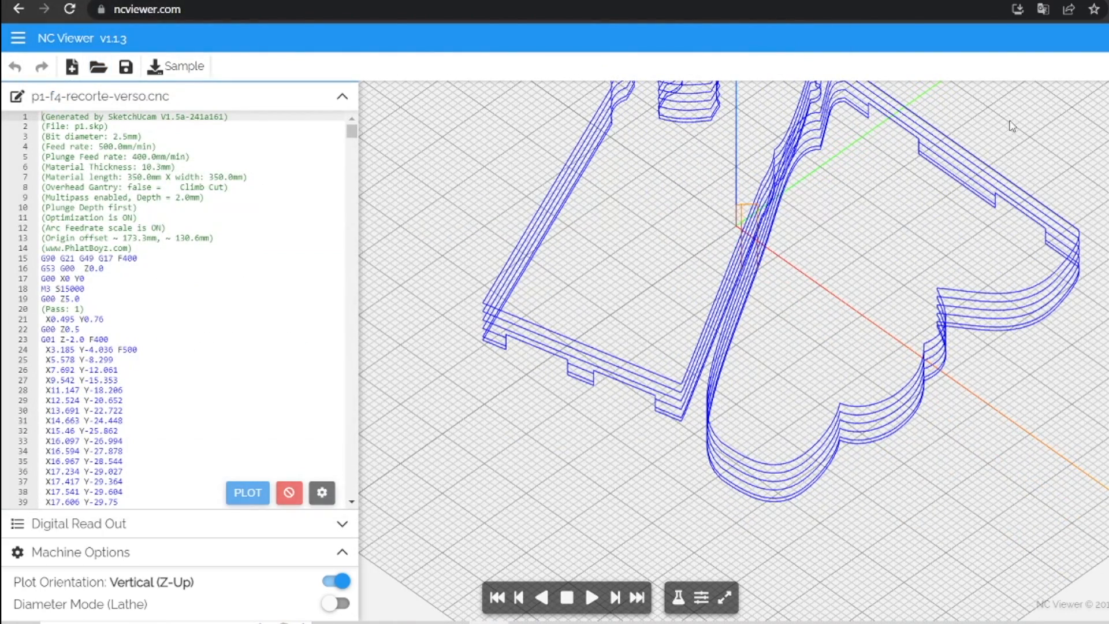
{"action": "scroll", "coordinate": [885, 165], "scroll_direction": "down", "scroll_amount": 2}
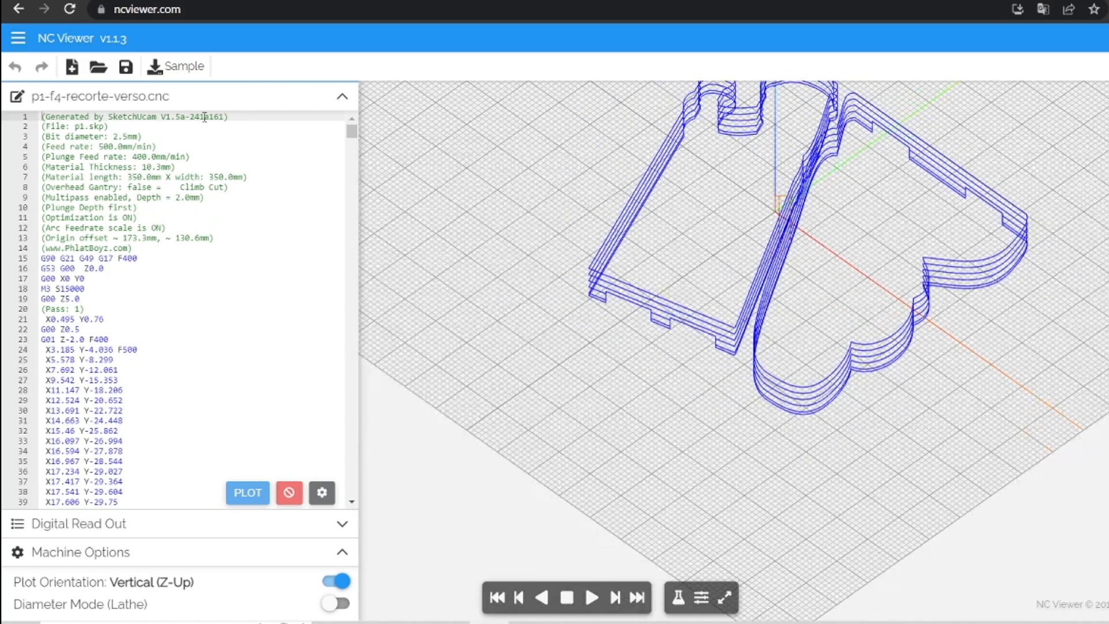
Load p1-f01-entralhe in NC Viewer and inspect the front panel's engraving toolpath.
{"action": "left_click", "coordinate": [99, 68]}
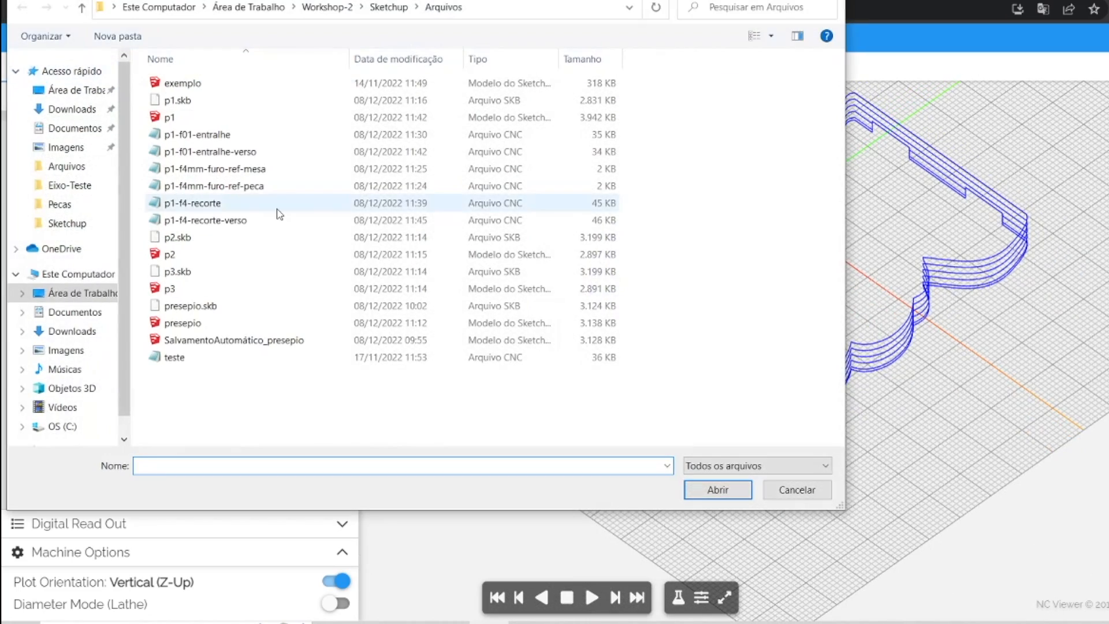
{"action": "double_click", "coordinate": [199, 134]}
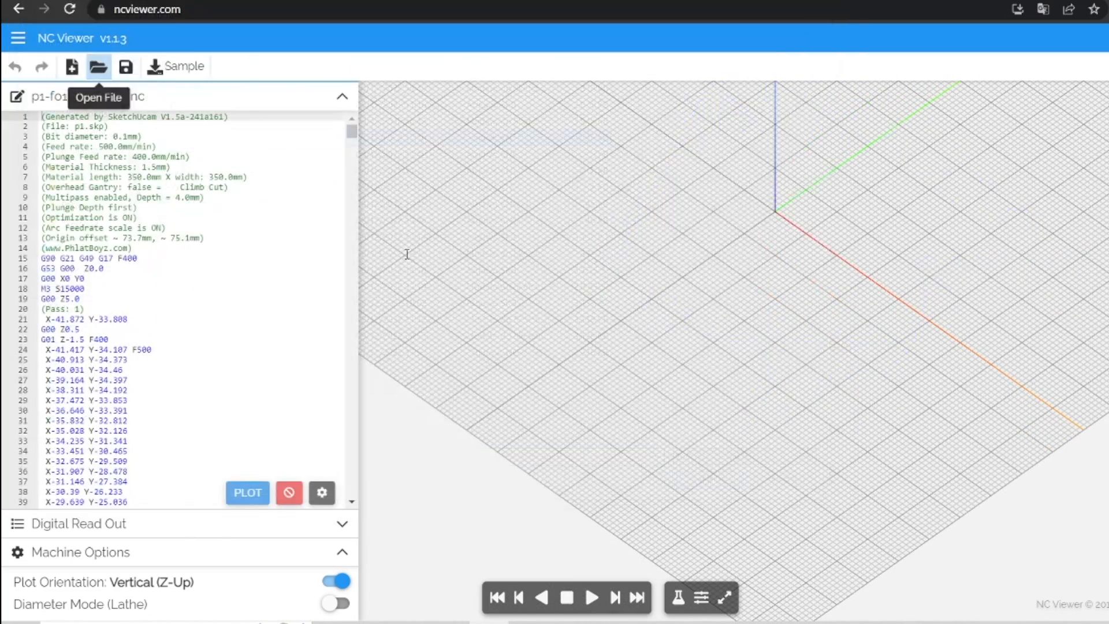
{"action": "scroll", "coordinate": [851, 226], "scroll_direction": "up", "scroll_amount": 3}
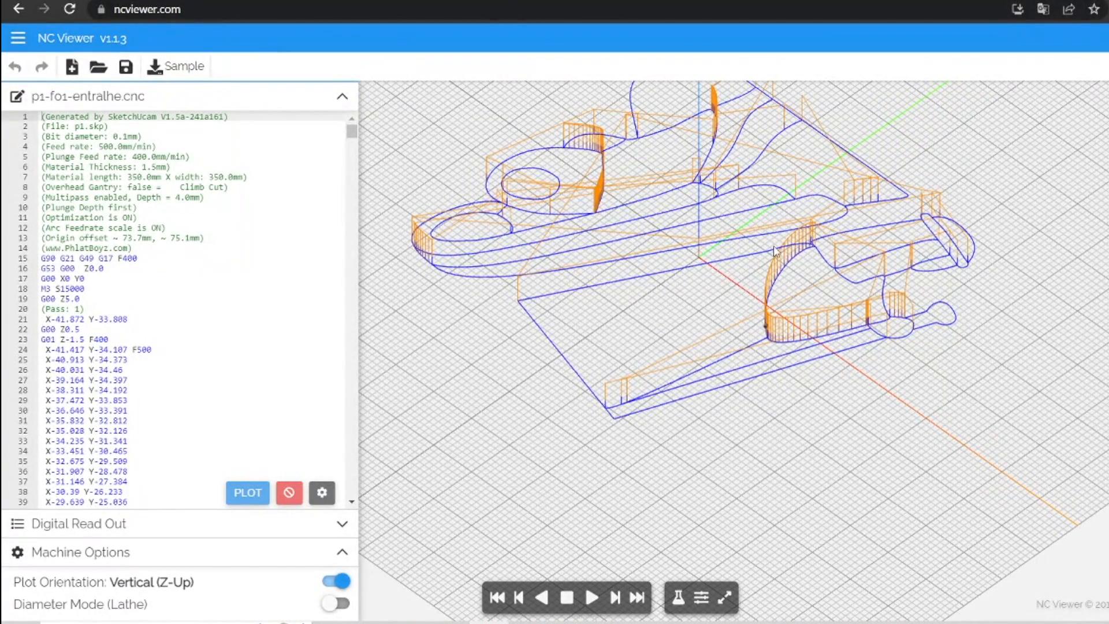
{"action": "scroll", "coordinate": [771, 309], "scroll_direction": "down", "scroll_amount": 2}
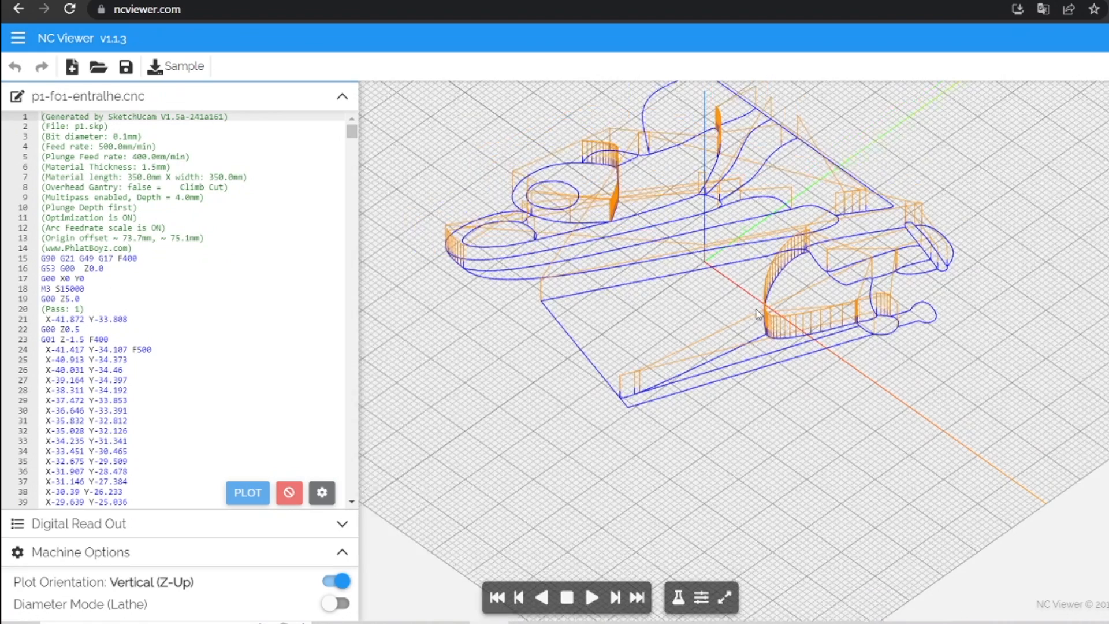
Load p1-f01-entralhe-verso and inspect the mirrored engraving toolpath in perspective and from the side.
{"action": "left_click", "coordinate": [98, 67]}
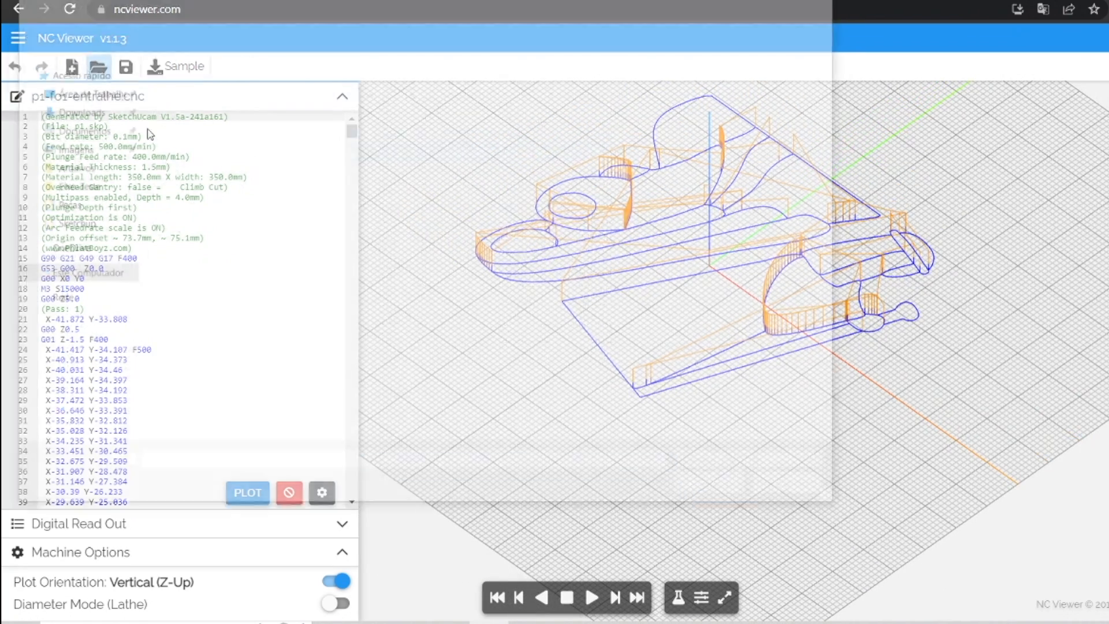
{"action": "double_click", "coordinate": [242, 152]}
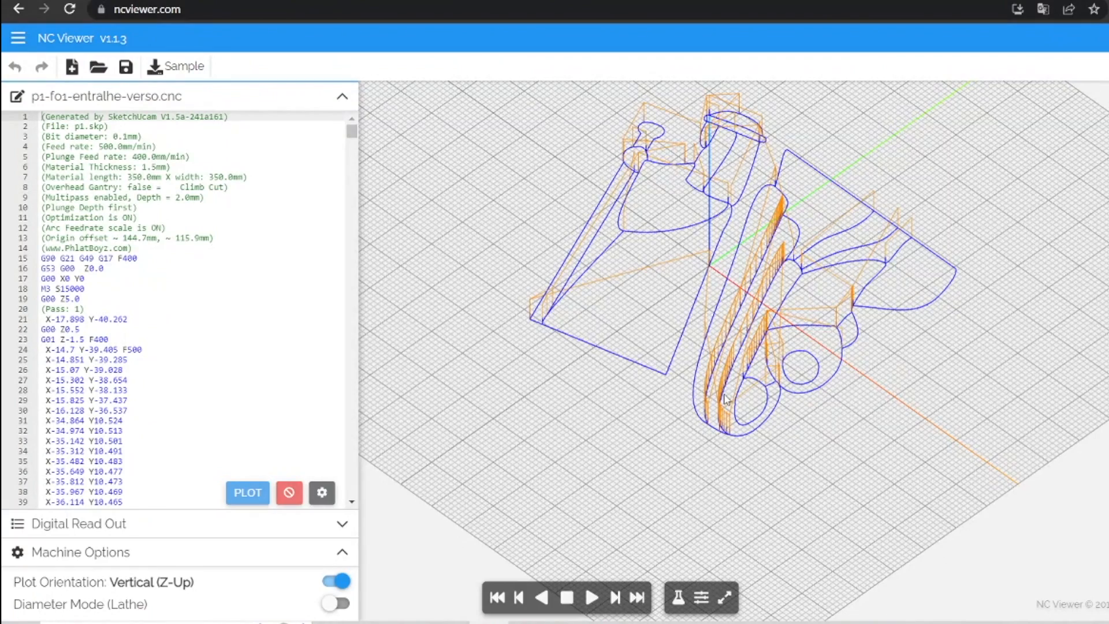
{"action": "scroll", "coordinate": [731, 398], "scroll_direction": "up", "scroll_amount": 5}
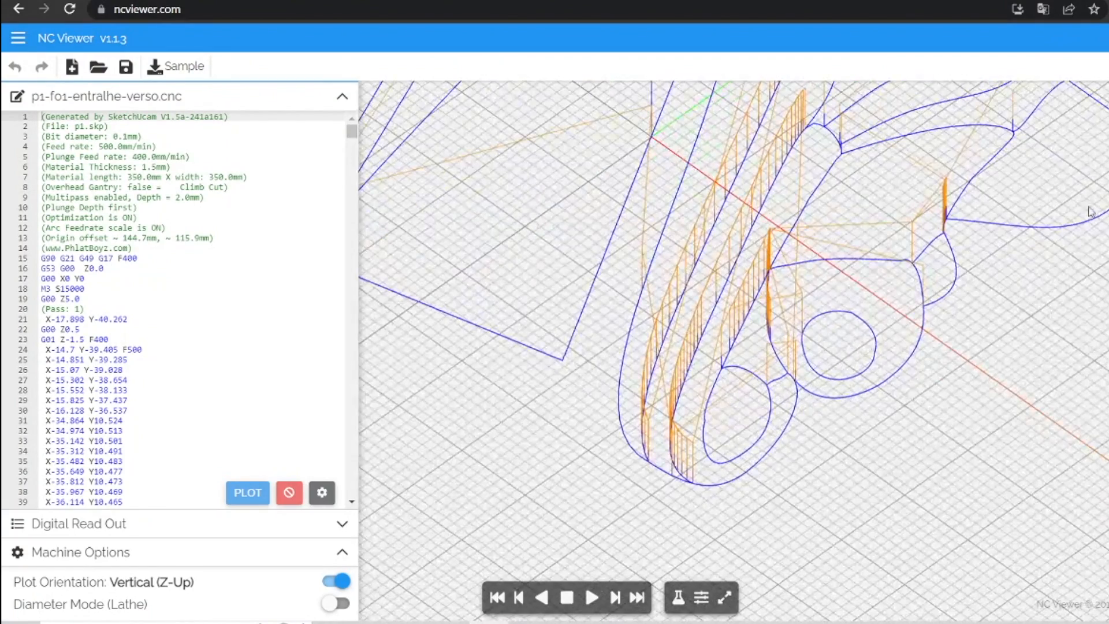
{"action": "scroll", "coordinate": [1074, 153], "scroll_direction": "down", "scroll_amount": 3}
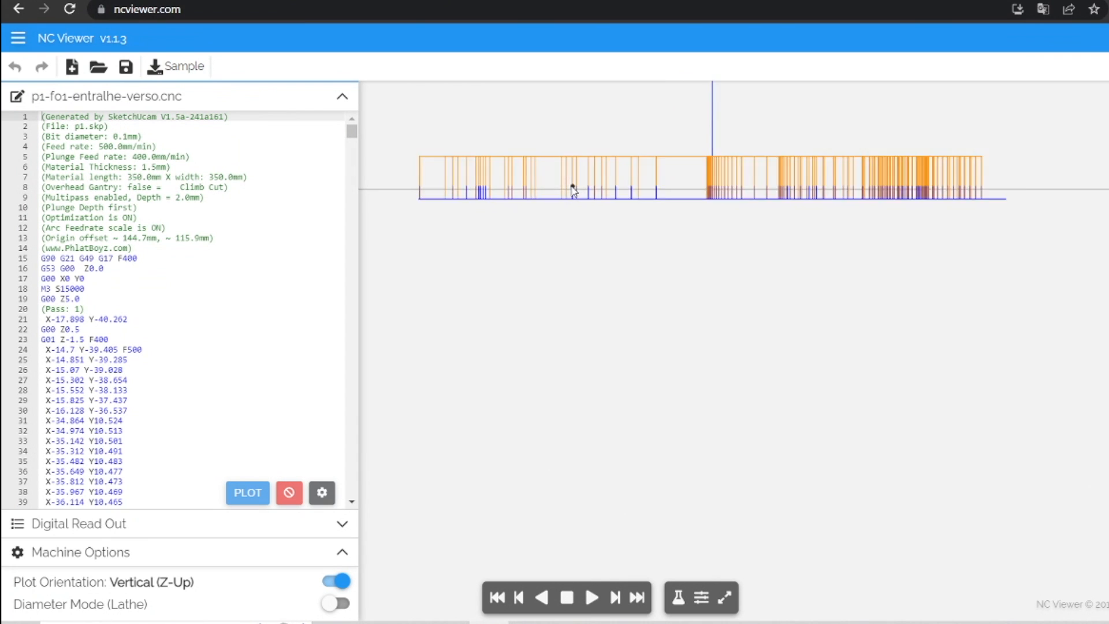
{"action": "scroll", "coordinate": [573, 191], "scroll_direction": "up", "scroll_amount": 2}
{"action": "scroll", "coordinate": [574, 189], "scroll_direction": "down", "scroll_amount": 3}
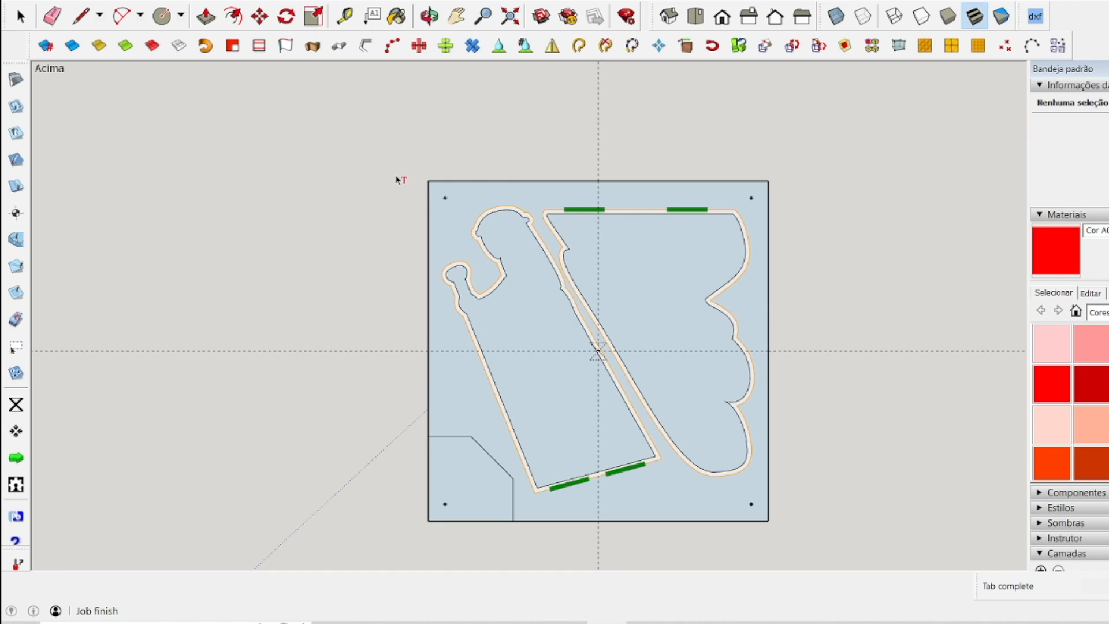
Back in SketchUp, move the mirrored cutout panel out of the work area to above the front cutout panel, beside the mirrored engraving panel.
{"action": "left_click", "coordinate": [20, 16]}
{"action": "scroll", "coordinate": [545, 312], "scroll_direction": "down", "scroll_amount": 5}
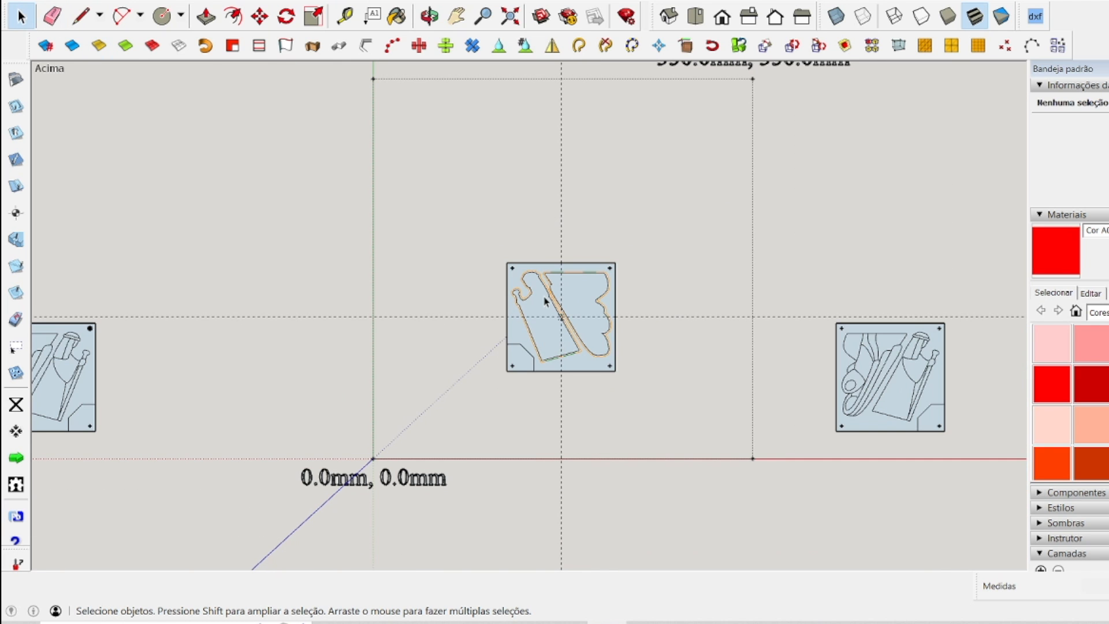
{"action": "left_click_drag", "start_coordinate": [448, 235], "coordinate": [722, 434]}
{"action": "scroll", "coordinate": [700, 272], "scroll_direction": "down", "scroll_amount": 4}
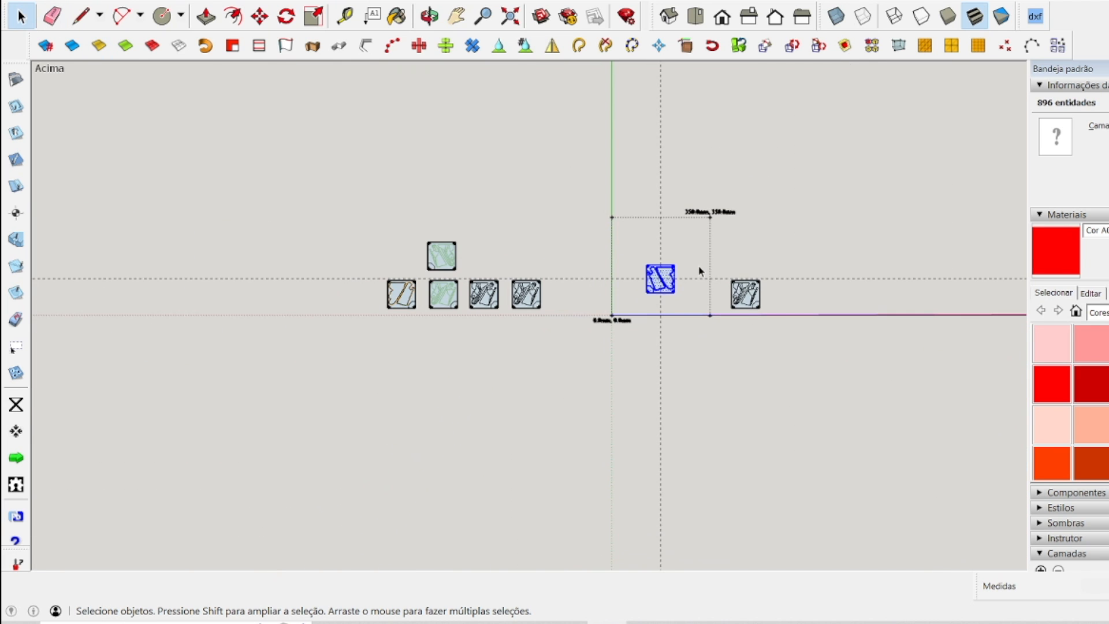
{"action": "left_click", "coordinate": [260, 16]}
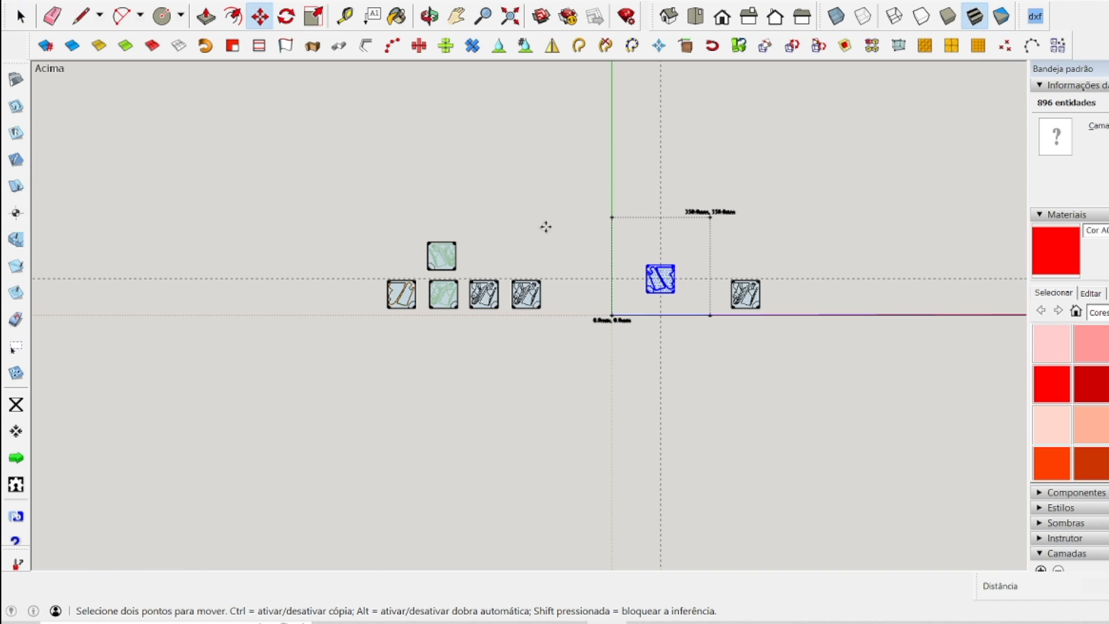
{"action": "left_click", "coordinate": [665, 286]}
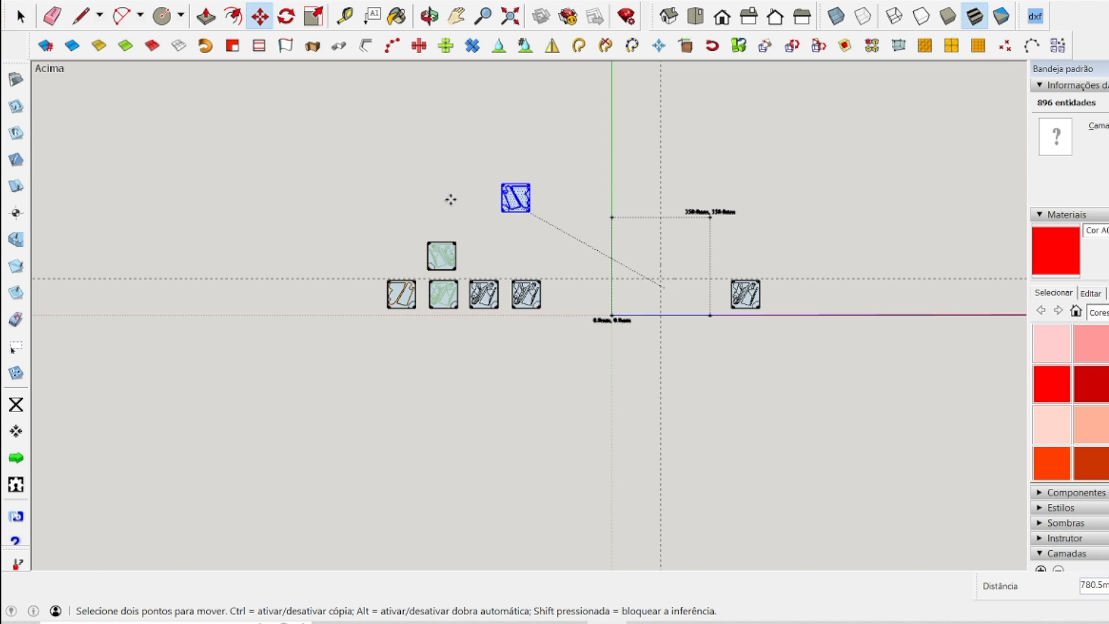
{"action": "left_click", "coordinate": [406, 269]}
{"action": "key", "text": "space"}
{"action": "left_click", "coordinate": [501, 248]}
{"action": "scroll", "coordinate": [485, 298], "scroll_direction": "up", "scroll_amount": 8}
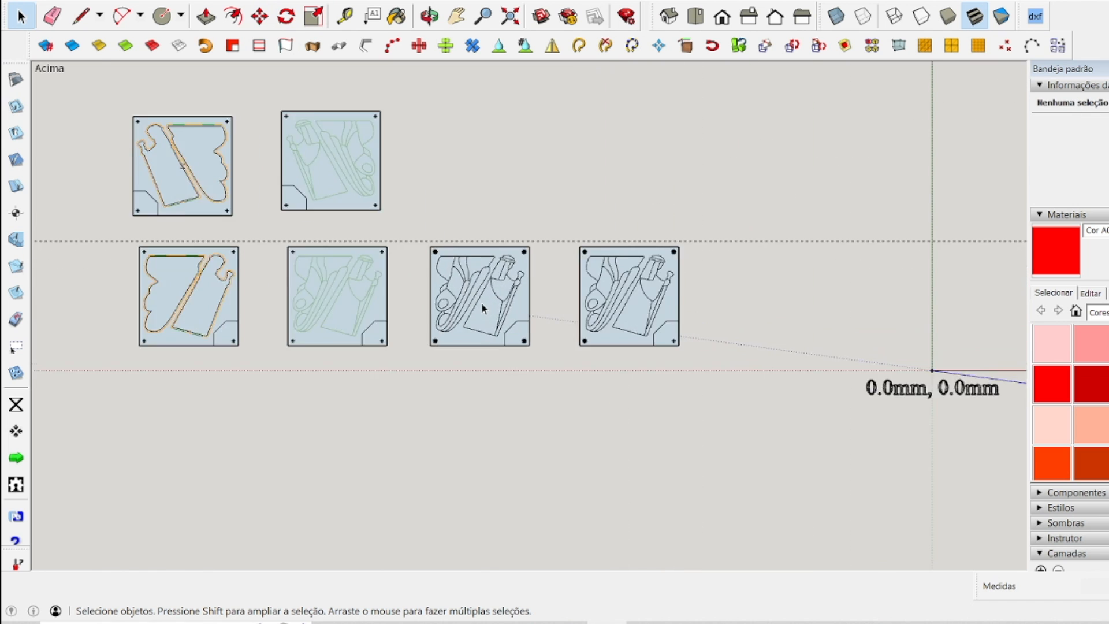
Look over the reference-hole panels, switch to NC Viewer, and check the header and plunge depth of p1-f4mm-furo-ref-peca.
{"action": "scroll", "coordinate": [371, 306], "scroll_direction": "up", "scroll_amount": 1}
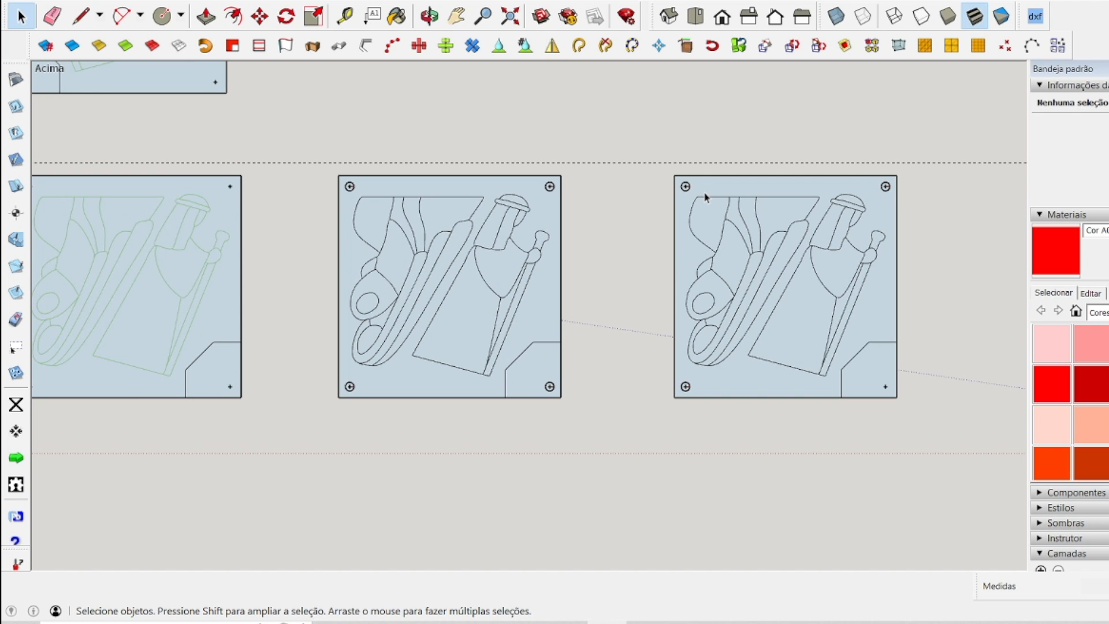
{"action": "scroll", "coordinate": [688, 188], "scroll_direction": "down", "scroll_amount": 5}
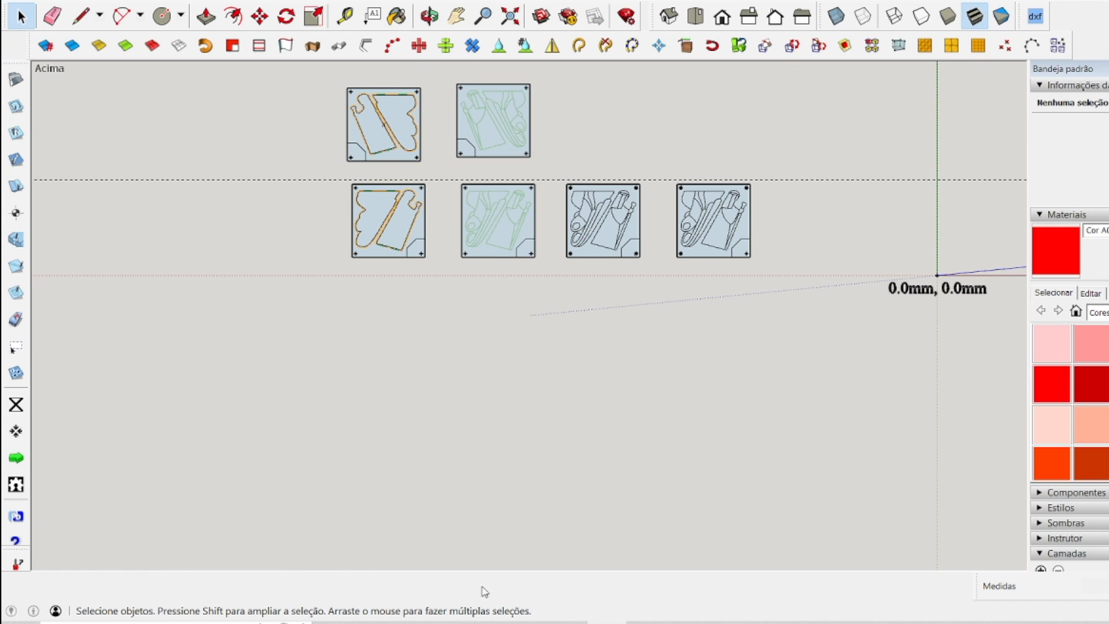
{"action": "left_click", "coordinate": [488, 622]}
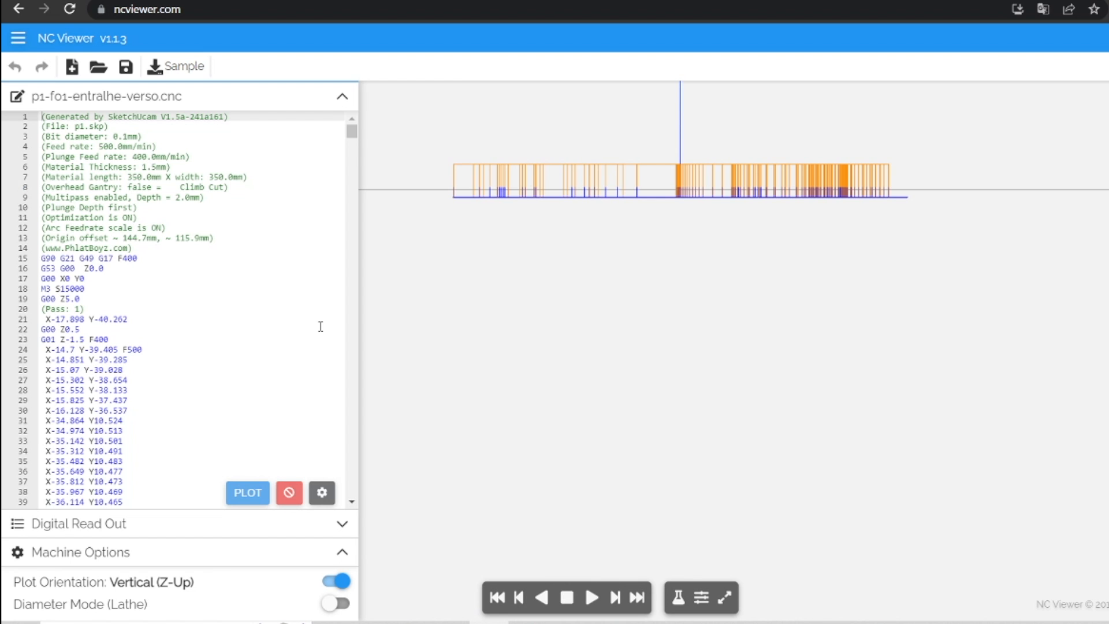
{"action": "left_click", "coordinate": [99, 67]}
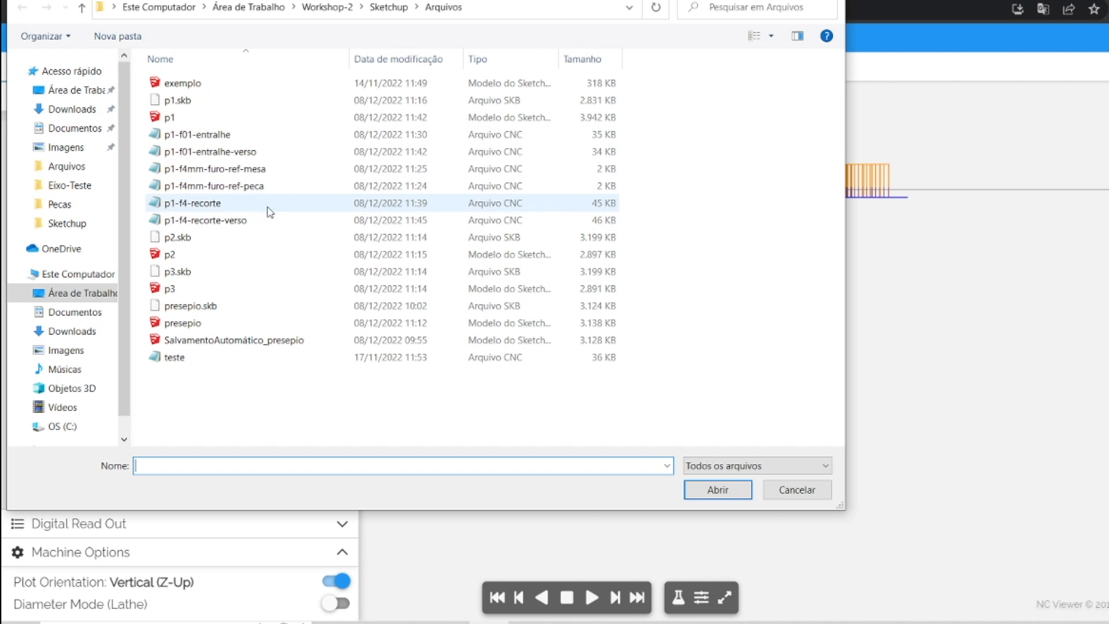
{"action": "double_click", "coordinate": [215, 186]}
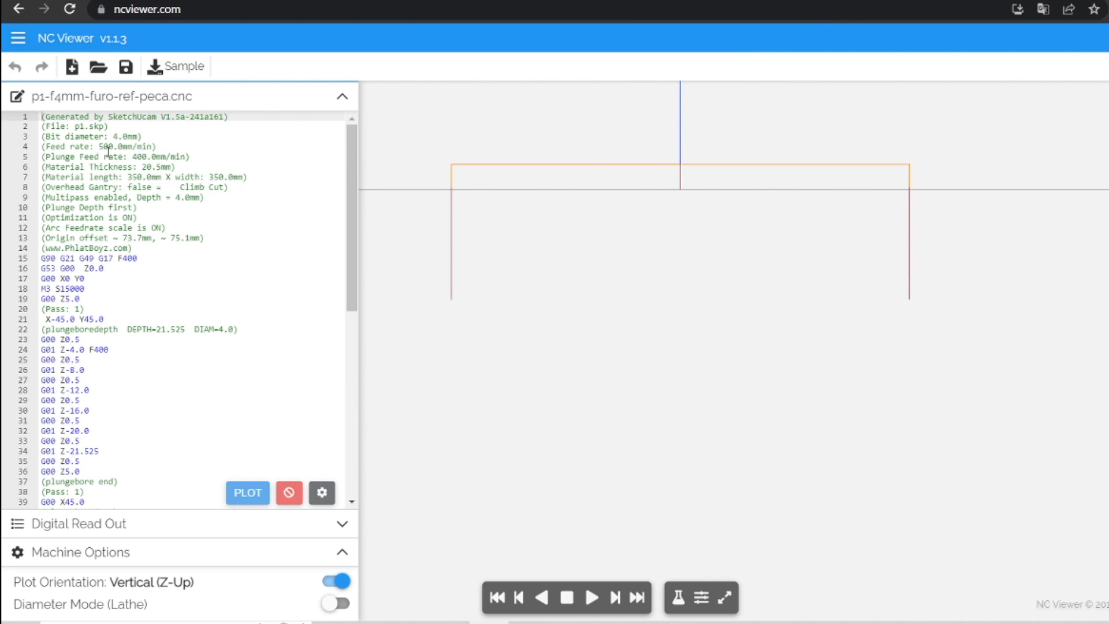
{"action": "left_click_drag", "start_coordinate": [46, 166], "coordinate": [191, 157]}
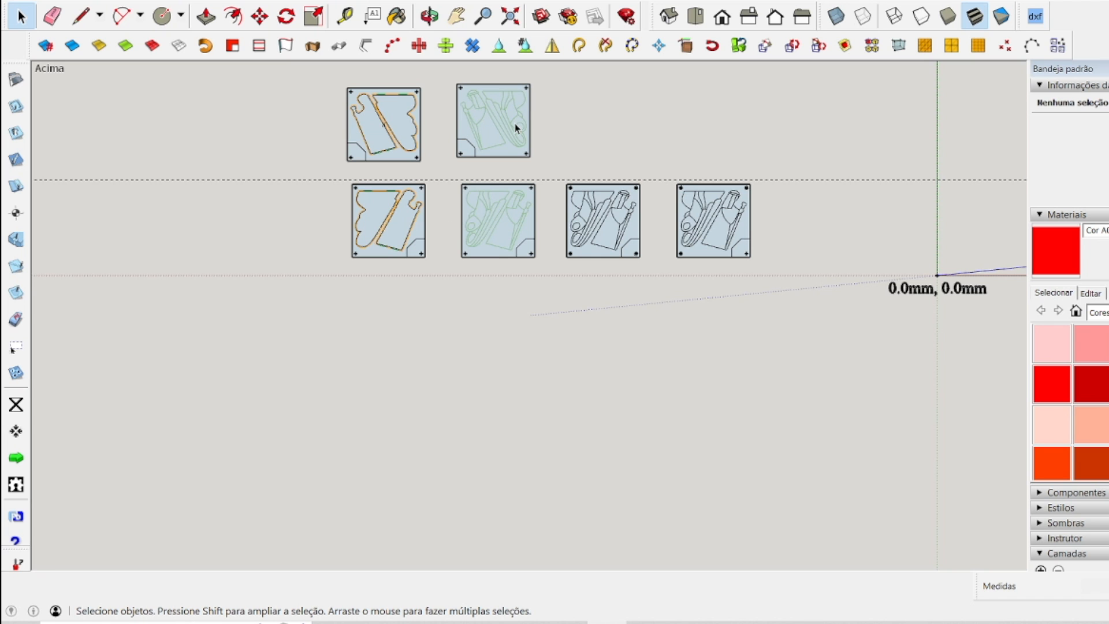
Return to SketchUp and review the six panels beside the work area, comparing the reference-hole, engraving and cutout operations on both sides.
{"action": "scroll", "coordinate": [523, 315], "scroll_direction": "down", "scroll_amount": 2}
{"action": "scroll", "coordinate": [588, 181], "scroll_direction": "up", "scroll_amount": 4}
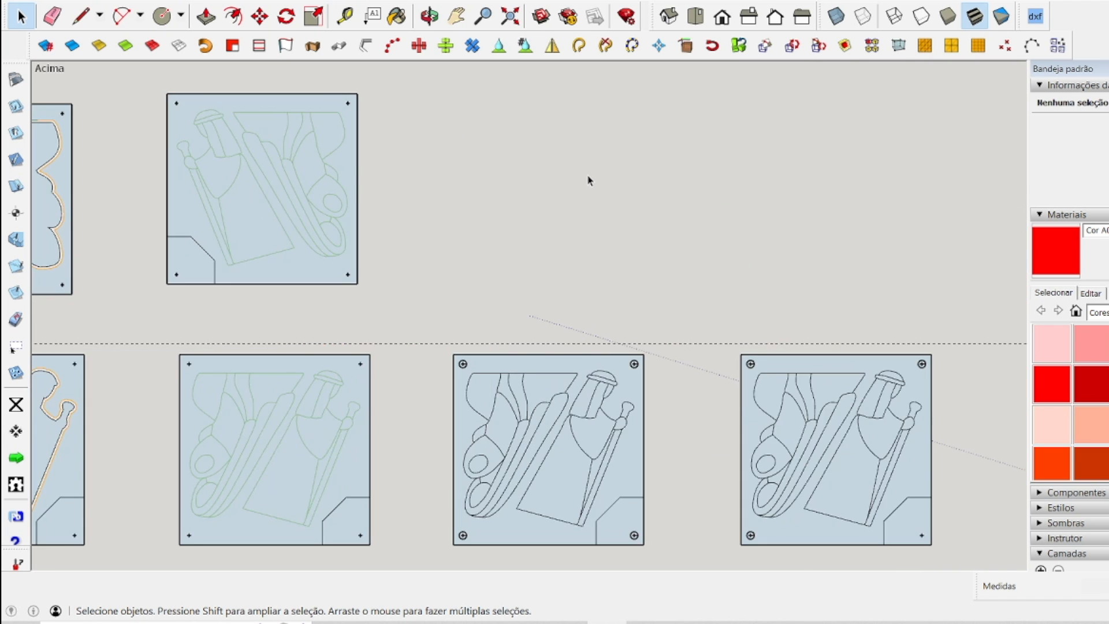
{"action": "scroll", "coordinate": [589, 179], "scroll_direction": "down", "scroll_amount": 2}
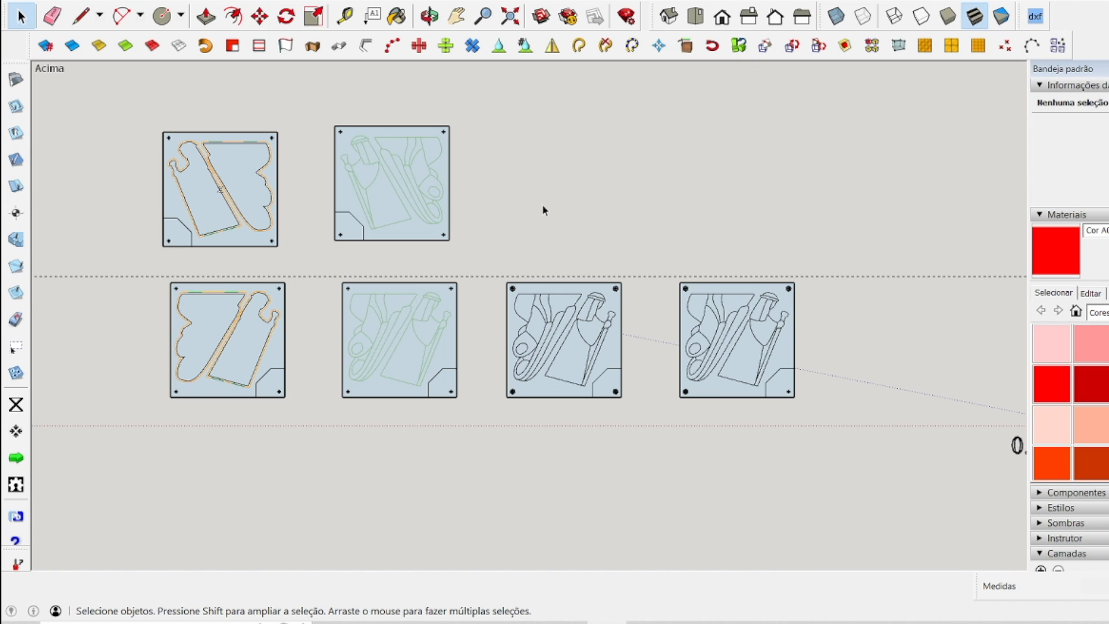
{"action": "scroll", "coordinate": [574, 222], "scroll_direction": "down", "scroll_amount": 2}
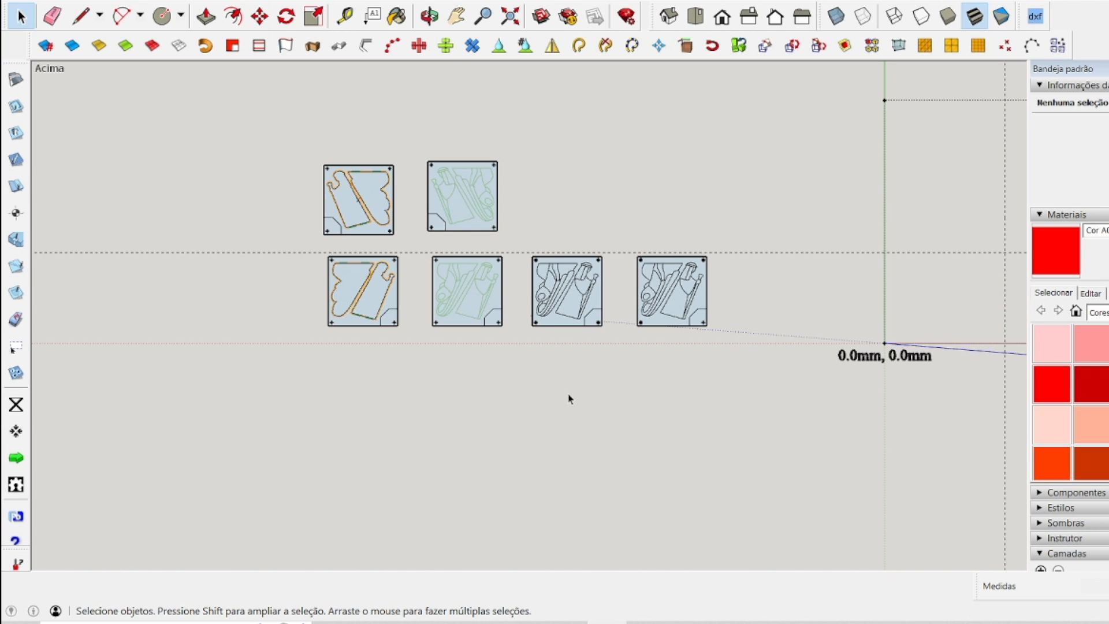
{"action": "left_click_drag", "start_coordinate": [254, 123], "coordinate": [751, 365]}
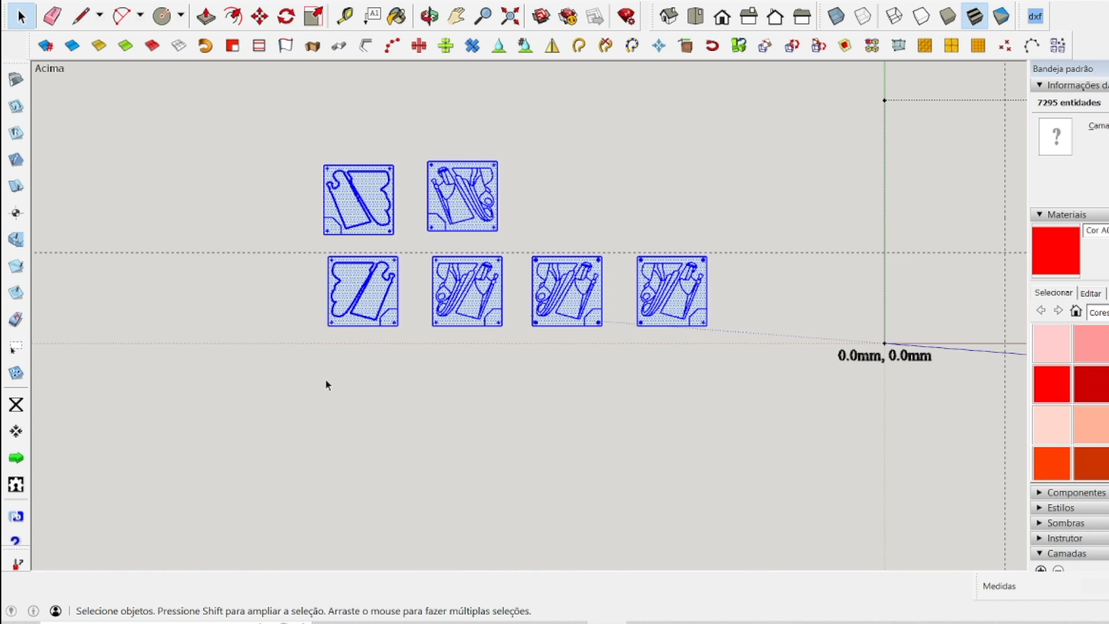
{"action": "left_click", "coordinate": [46, 262]}
{"action": "scroll", "coordinate": [43, 260], "scroll_direction": "down", "scroll_amount": 2}
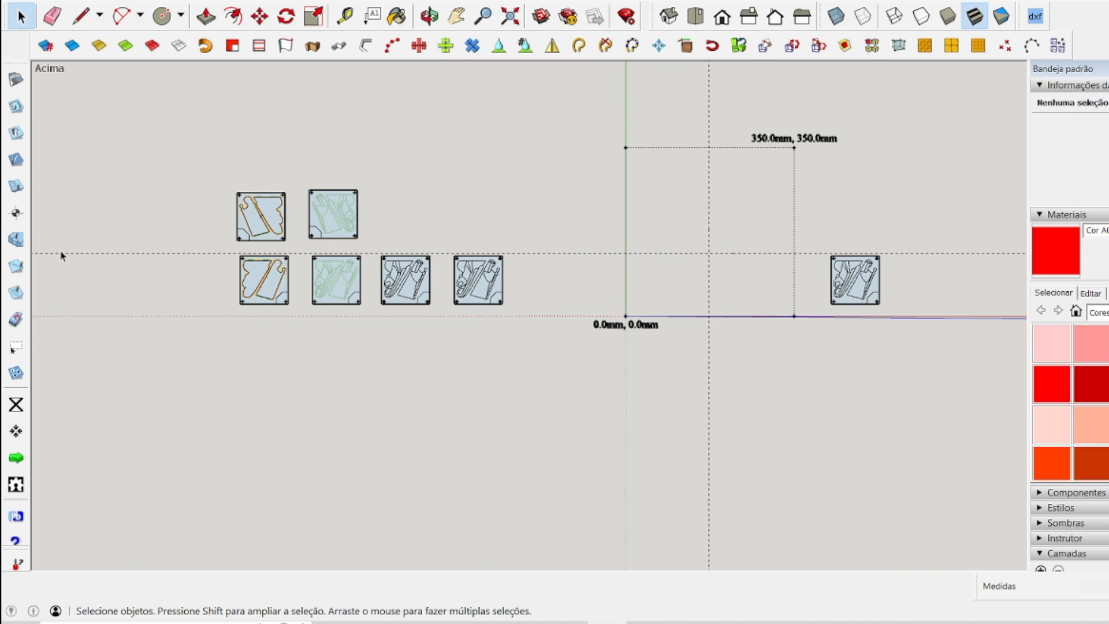
{"action": "scroll", "coordinate": [282, 266], "scroll_direction": "up", "scroll_amount": 3}
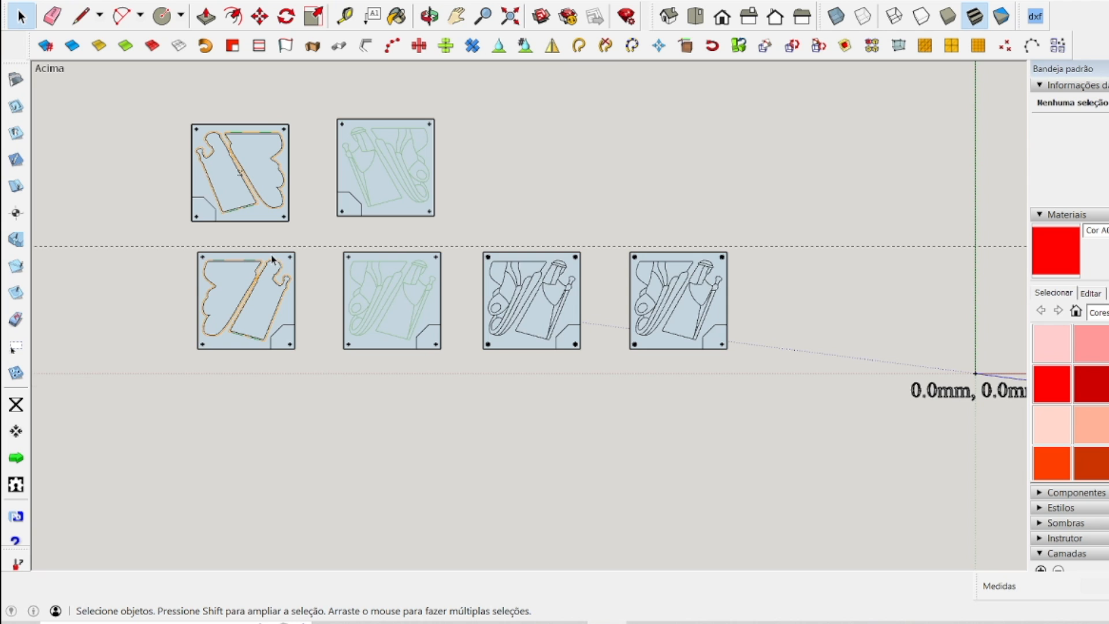
{"action": "scroll", "coordinate": [271, 260], "scroll_direction": "up", "scroll_amount": 2}
{"action": "scroll", "coordinate": [271, 260], "scroll_direction": "down", "scroll_amount": 1}
{"action": "scroll", "coordinate": [740, 245], "scroll_direction": "up", "scroll_amount": 5}
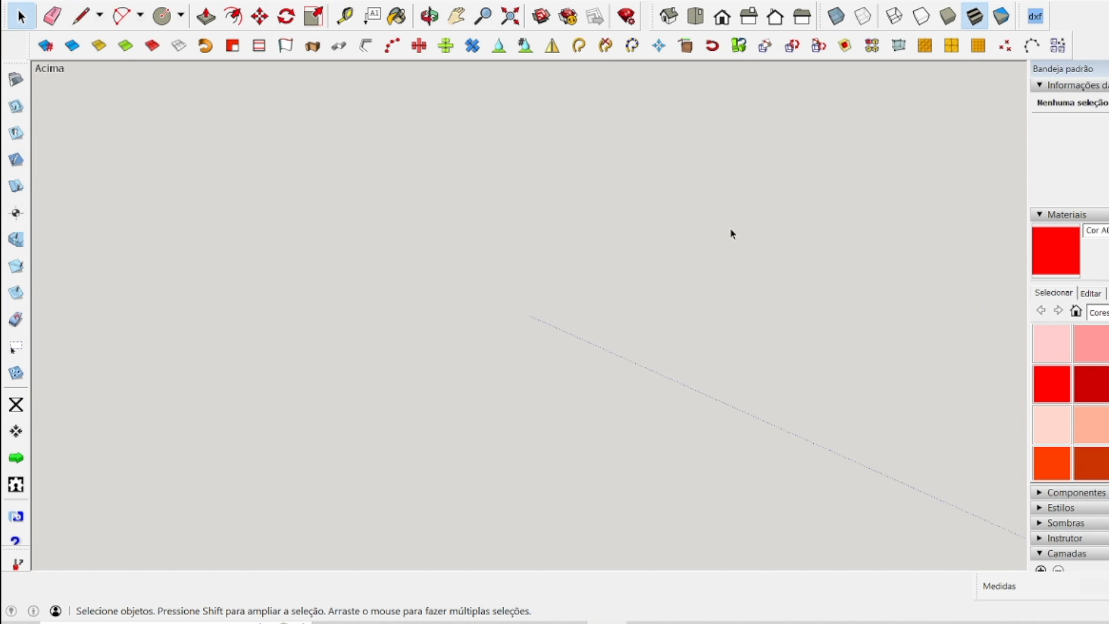
{"action": "scroll", "coordinate": [714, 237], "scroll_direction": "down", "scroll_amount": 3}
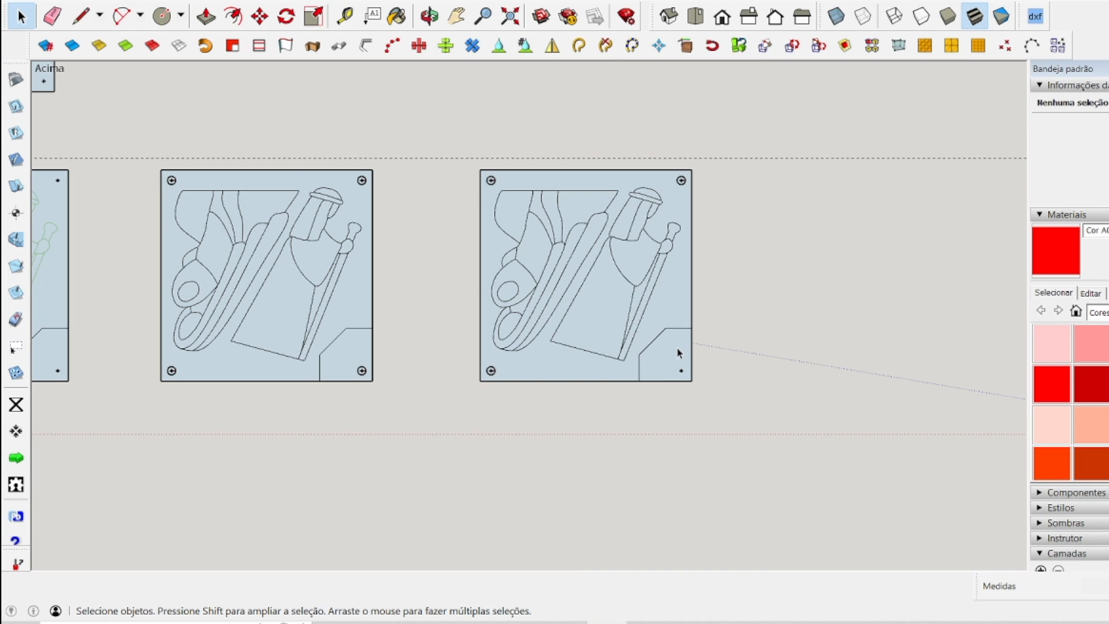
{"action": "scroll", "coordinate": [680, 353], "scroll_direction": "down", "scroll_amount": 2}
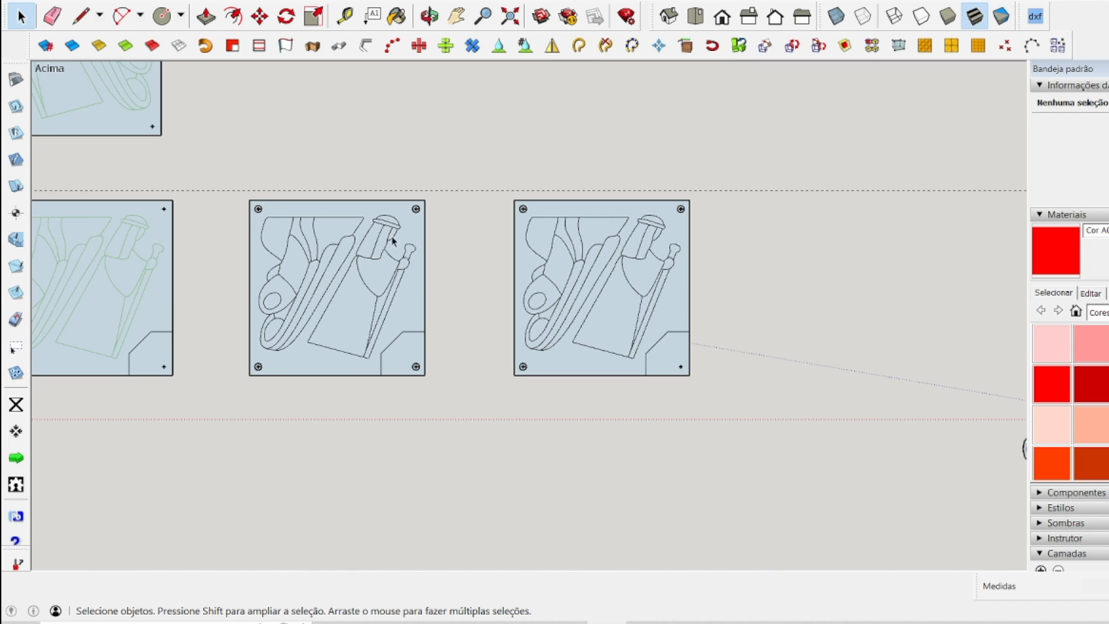
{"action": "scroll", "coordinate": [542, 316], "scroll_direction": "down", "scroll_amount": 3}
{"action": "scroll", "coordinate": [86, 140], "scroll_direction": "up", "scroll_amount": 4}
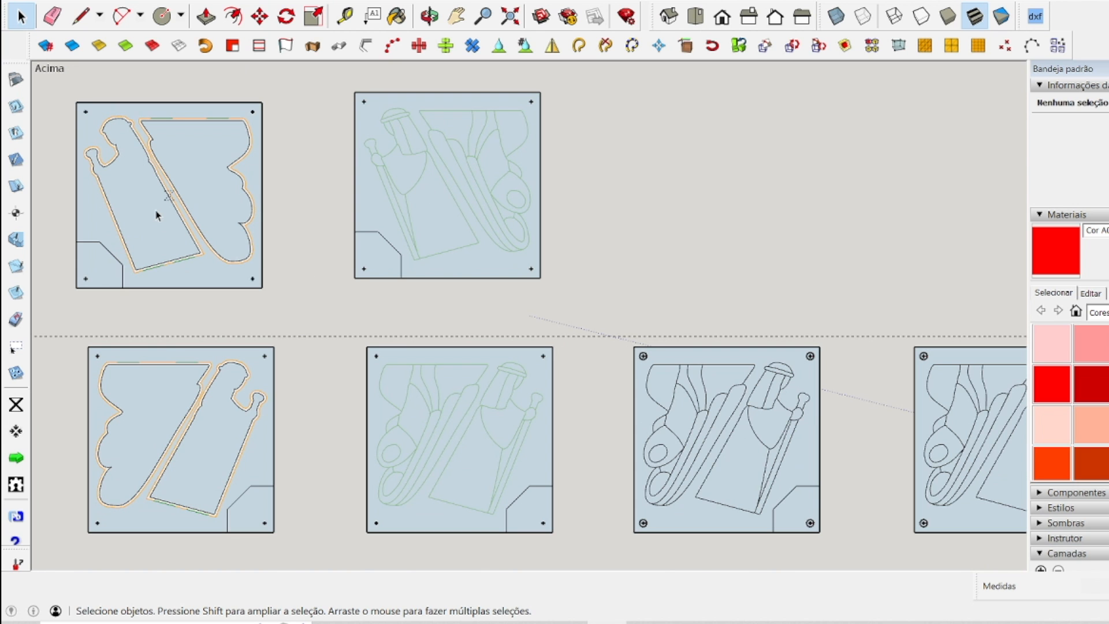
{"action": "scroll", "coordinate": [161, 216], "scroll_direction": "down", "scroll_amount": 3}
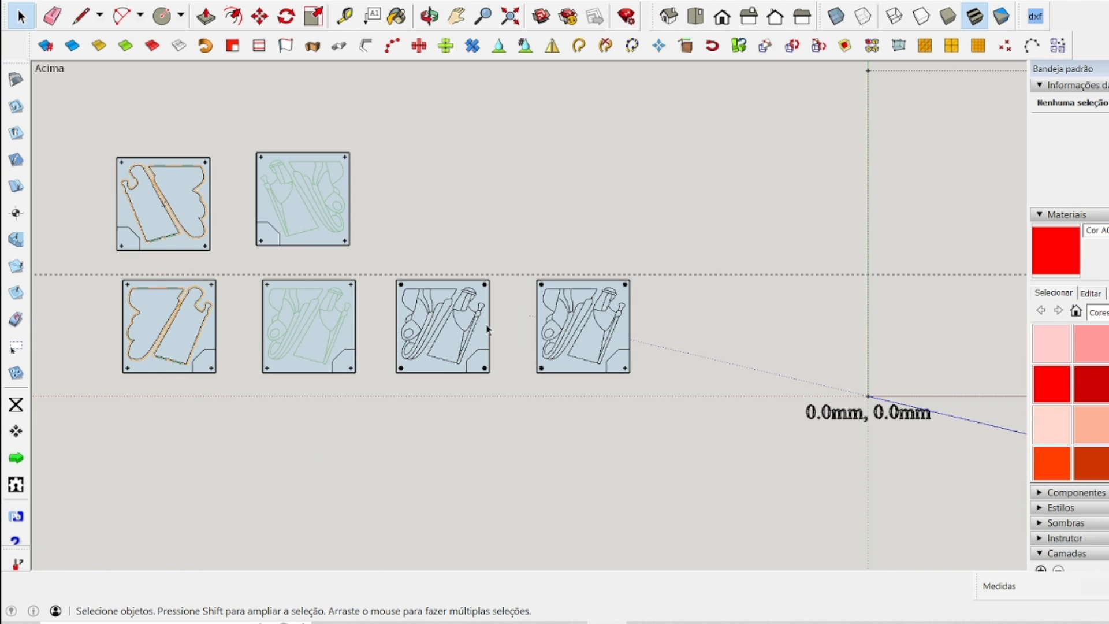
Look over the six operation panels beside the work area as a group, covering the front row and the mirrored panels above it.
{"action": "scroll", "coordinate": [394, 343], "scroll_direction": "down", "scroll_amount": 2}
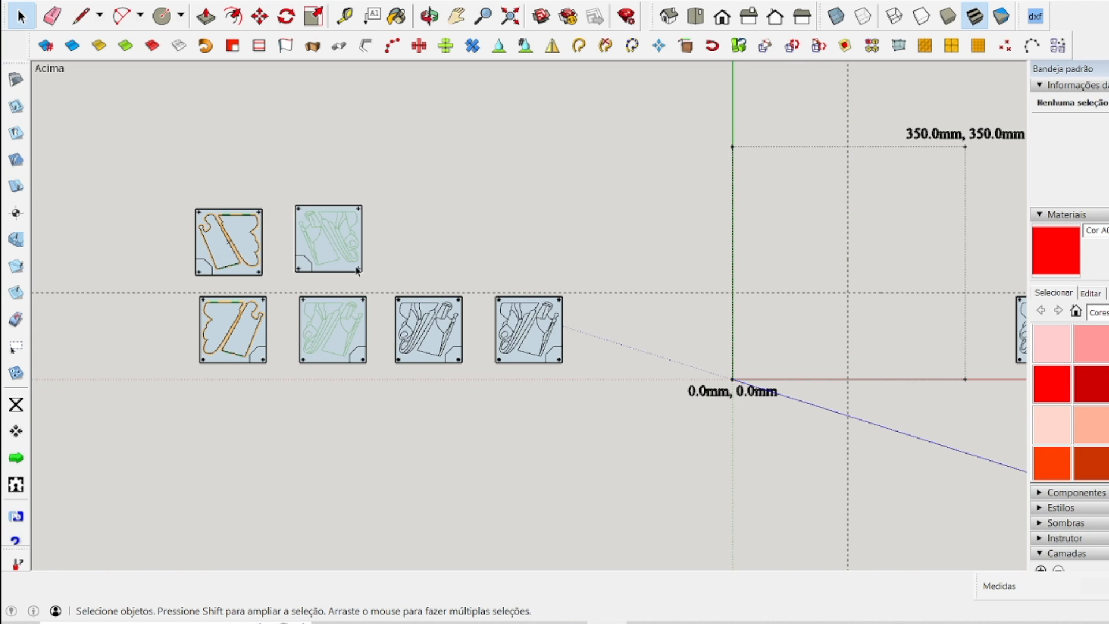
{"action": "left_click_drag", "start_coordinate": [125, 169], "coordinate": [607, 412]}
{"action": "scroll", "coordinate": [317, 398], "scroll_direction": "down", "scroll_amount": 2}
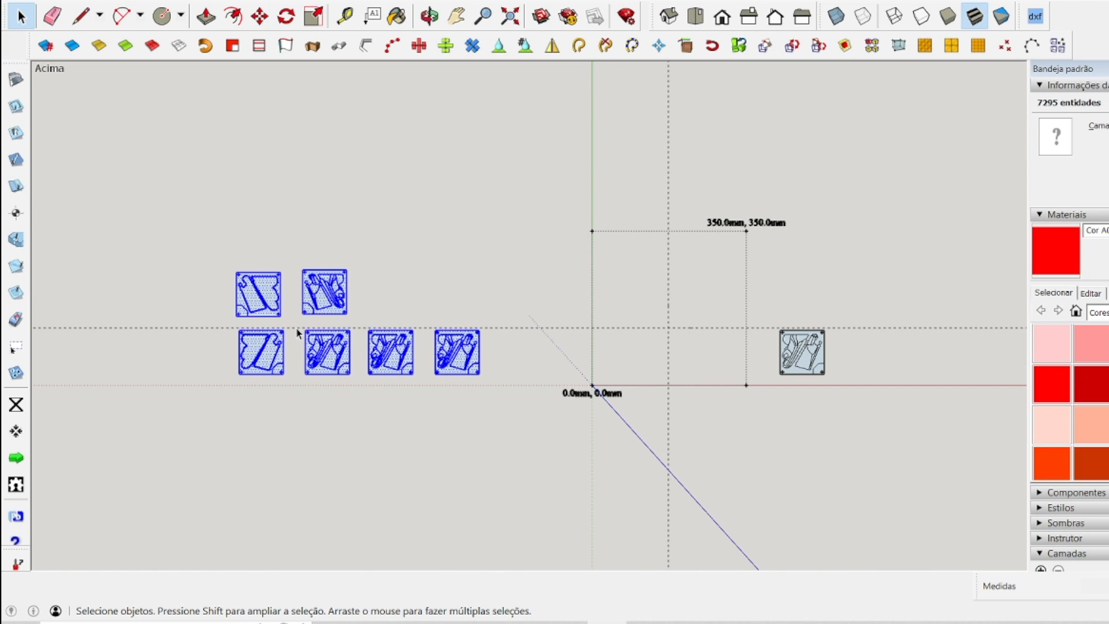
{"action": "left_click", "coordinate": [344, 446]}
{"action": "scroll", "coordinate": [399, 292], "scroll_direction": "up", "scroll_amount": 2}
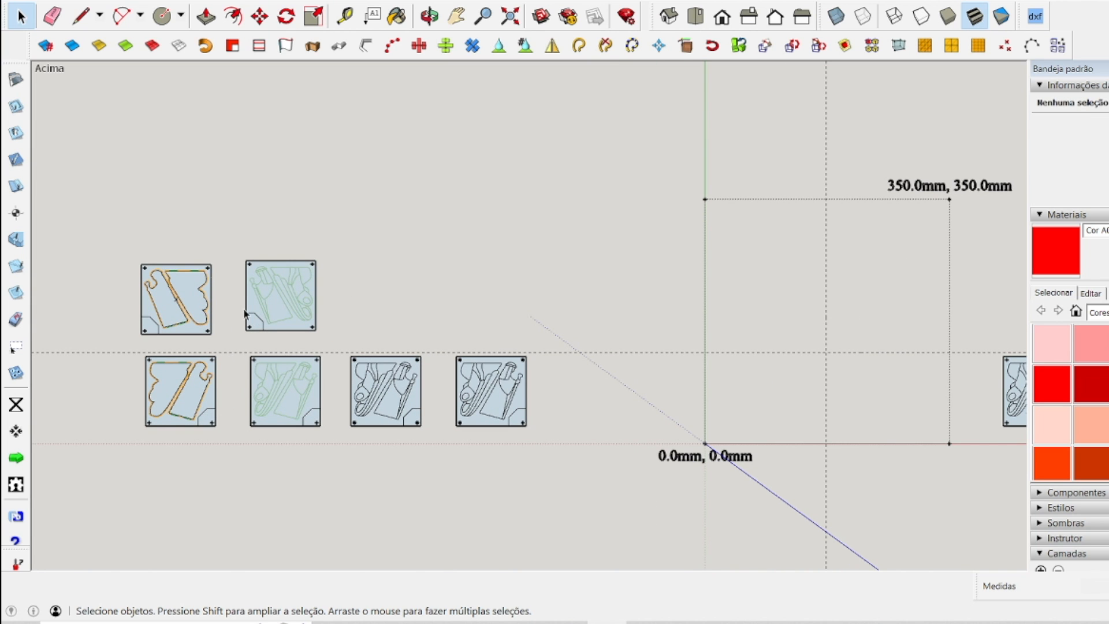
{"action": "left_click_drag", "start_coordinate": [75, 218], "coordinate": [578, 448]}
{"action": "left_click", "coordinate": [569, 485]}
{"action": "scroll", "coordinate": [289, 421], "scroll_direction": "up", "scroll_amount": 2}
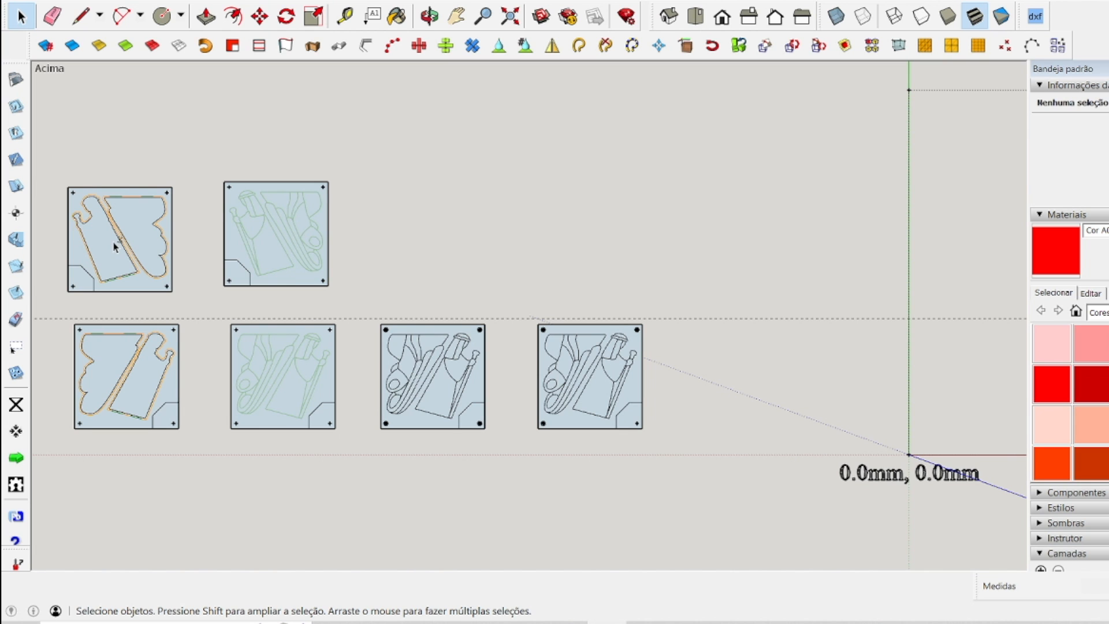
{"action": "scroll", "coordinate": [186, 248], "scroll_direction": "down", "scroll_amount": 3}
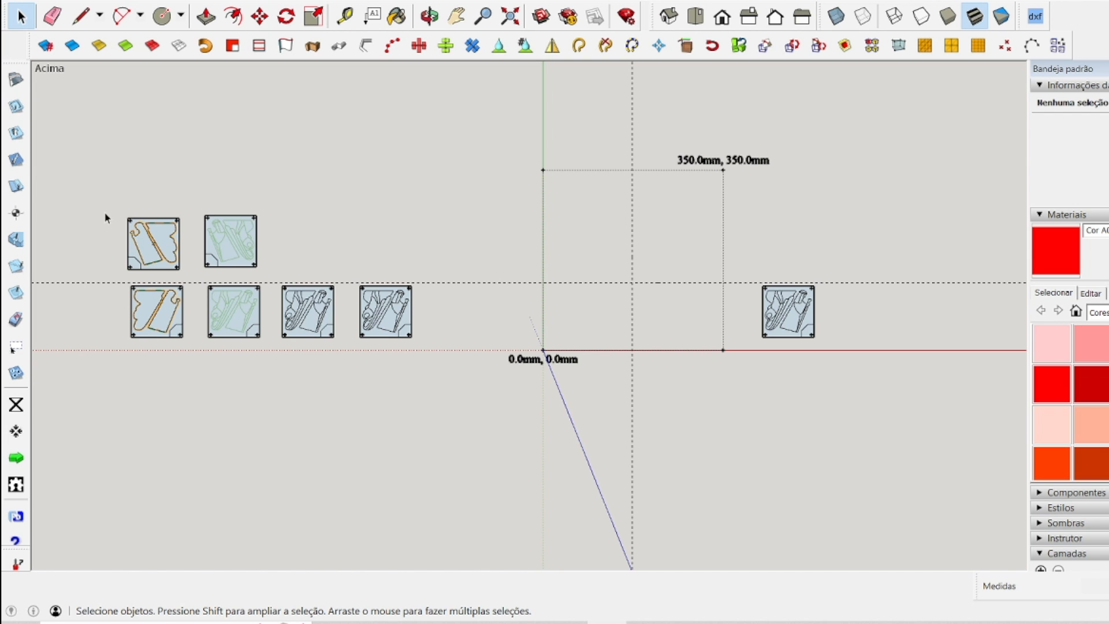
{"action": "mouse_move", "coordinate": [83, 186]}
{"action": "left_mouse_down"}
{"action": "mouse_move", "coordinate": [389, 366]}
{"action": "mouse_move", "coordinate": [455, 378]}
{"action": "left_mouse_up"}
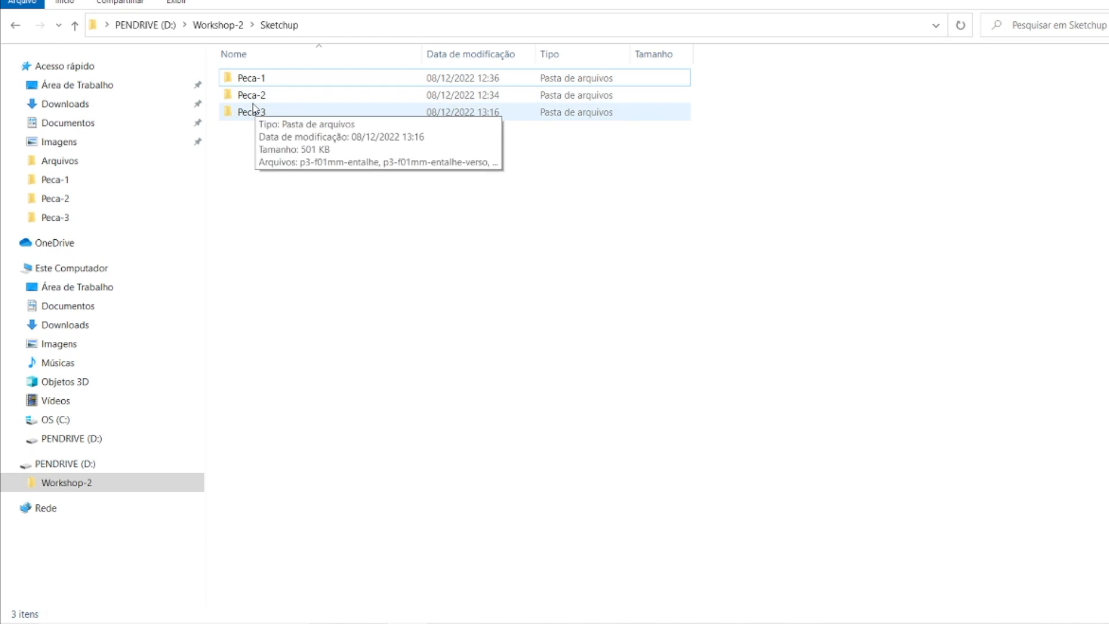
Switch to File Explorer, review the CNC files in the Peca-1 folder under Workshop-2 > Sketchup, and return to the Sketchup folder.
{"action": "double_click", "coordinate": [244, 81]}
{"action": "left_click_drag", "start_coordinate": [340, 209], "coordinate": [261, 73]}
{"action": "left_click", "coordinate": [278, 239]}
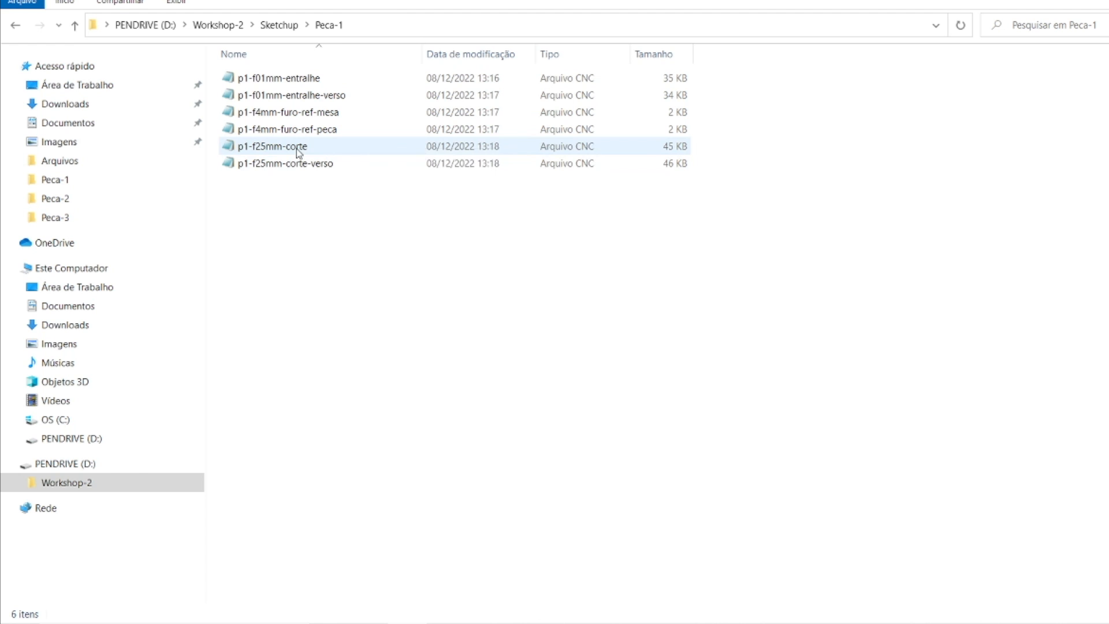
{"action": "left_click", "coordinate": [281, 25]}
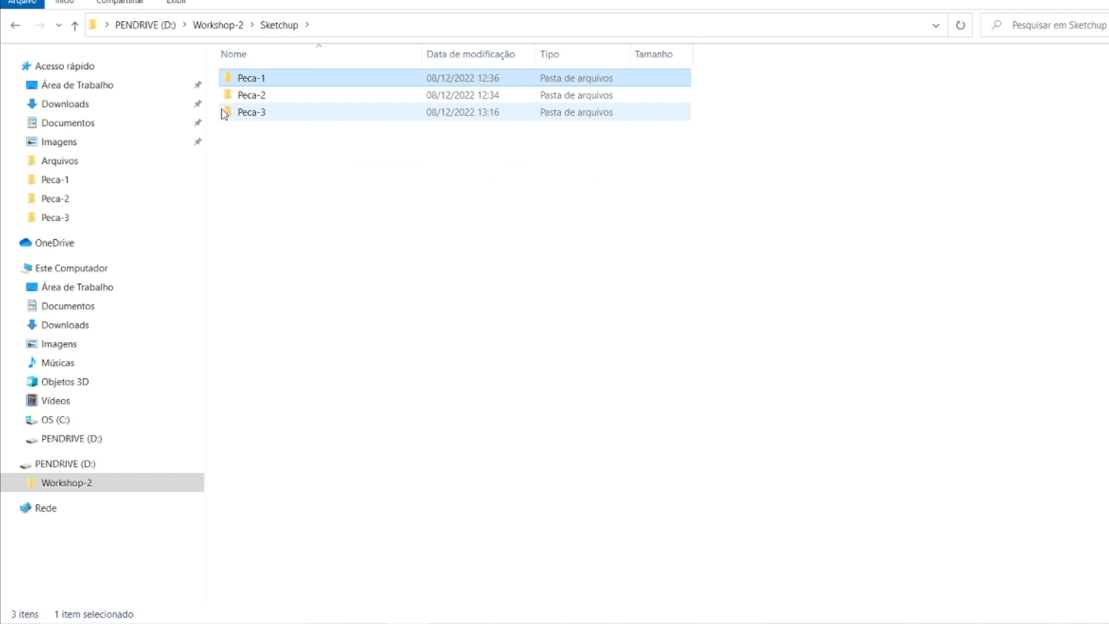
Review the CNC files in the Peca-2 and Peca-3 folders, returning to the Sketchup folder after each.
{"action": "double_click", "coordinate": [249, 96]}
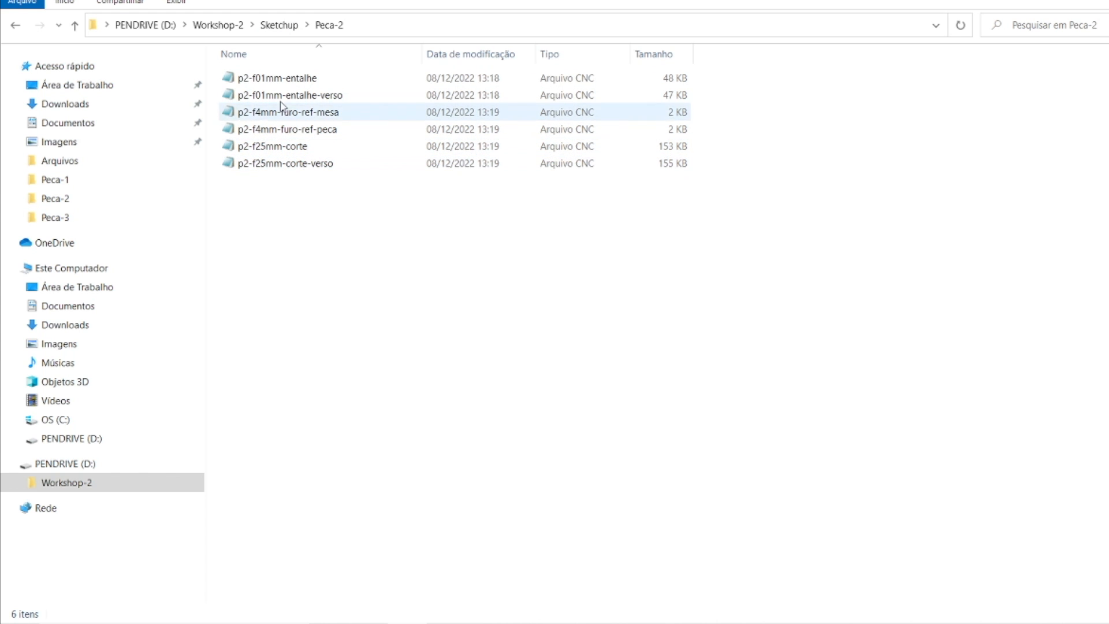
{"action": "left_click", "coordinate": [280, 25]}
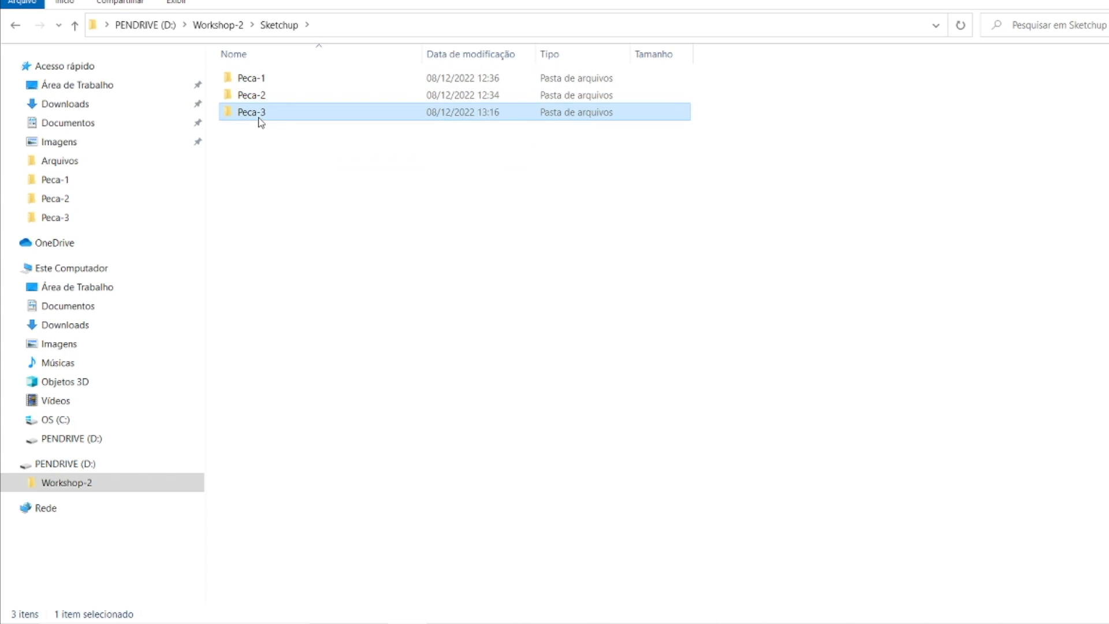
{"action": "double_click", "coordinate": [261, 114]}
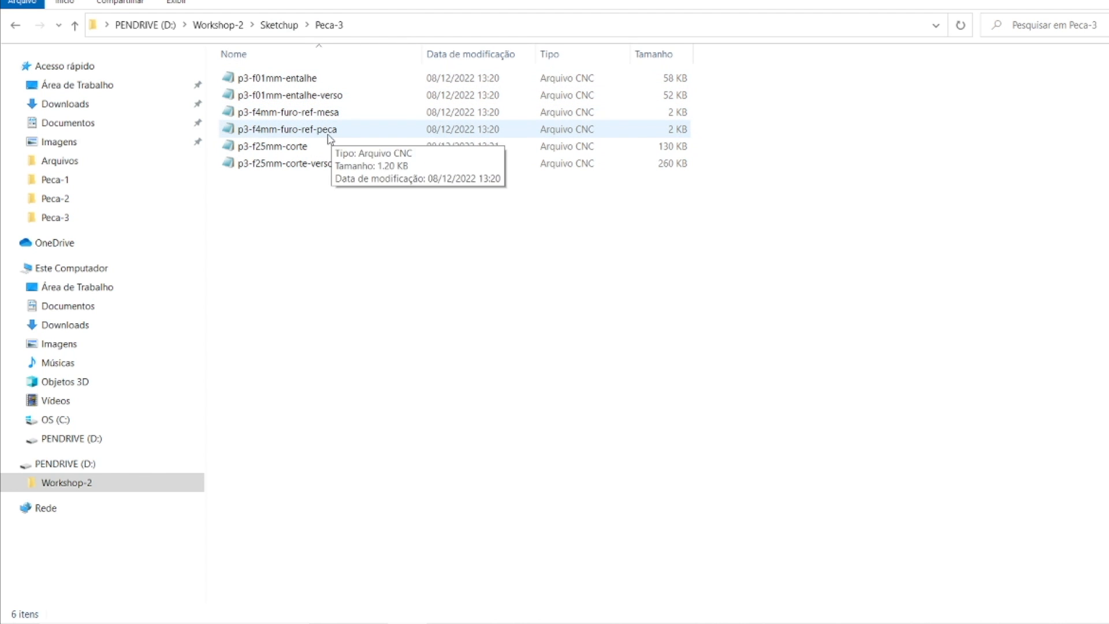
{"action": "left_click", "coordinate": [279, 25]}
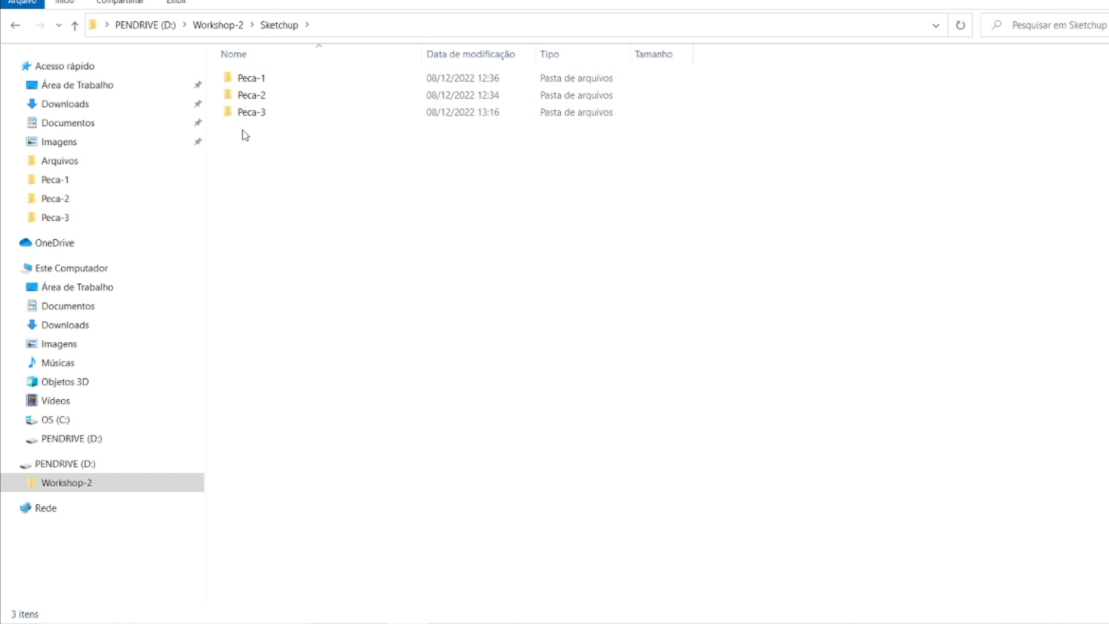